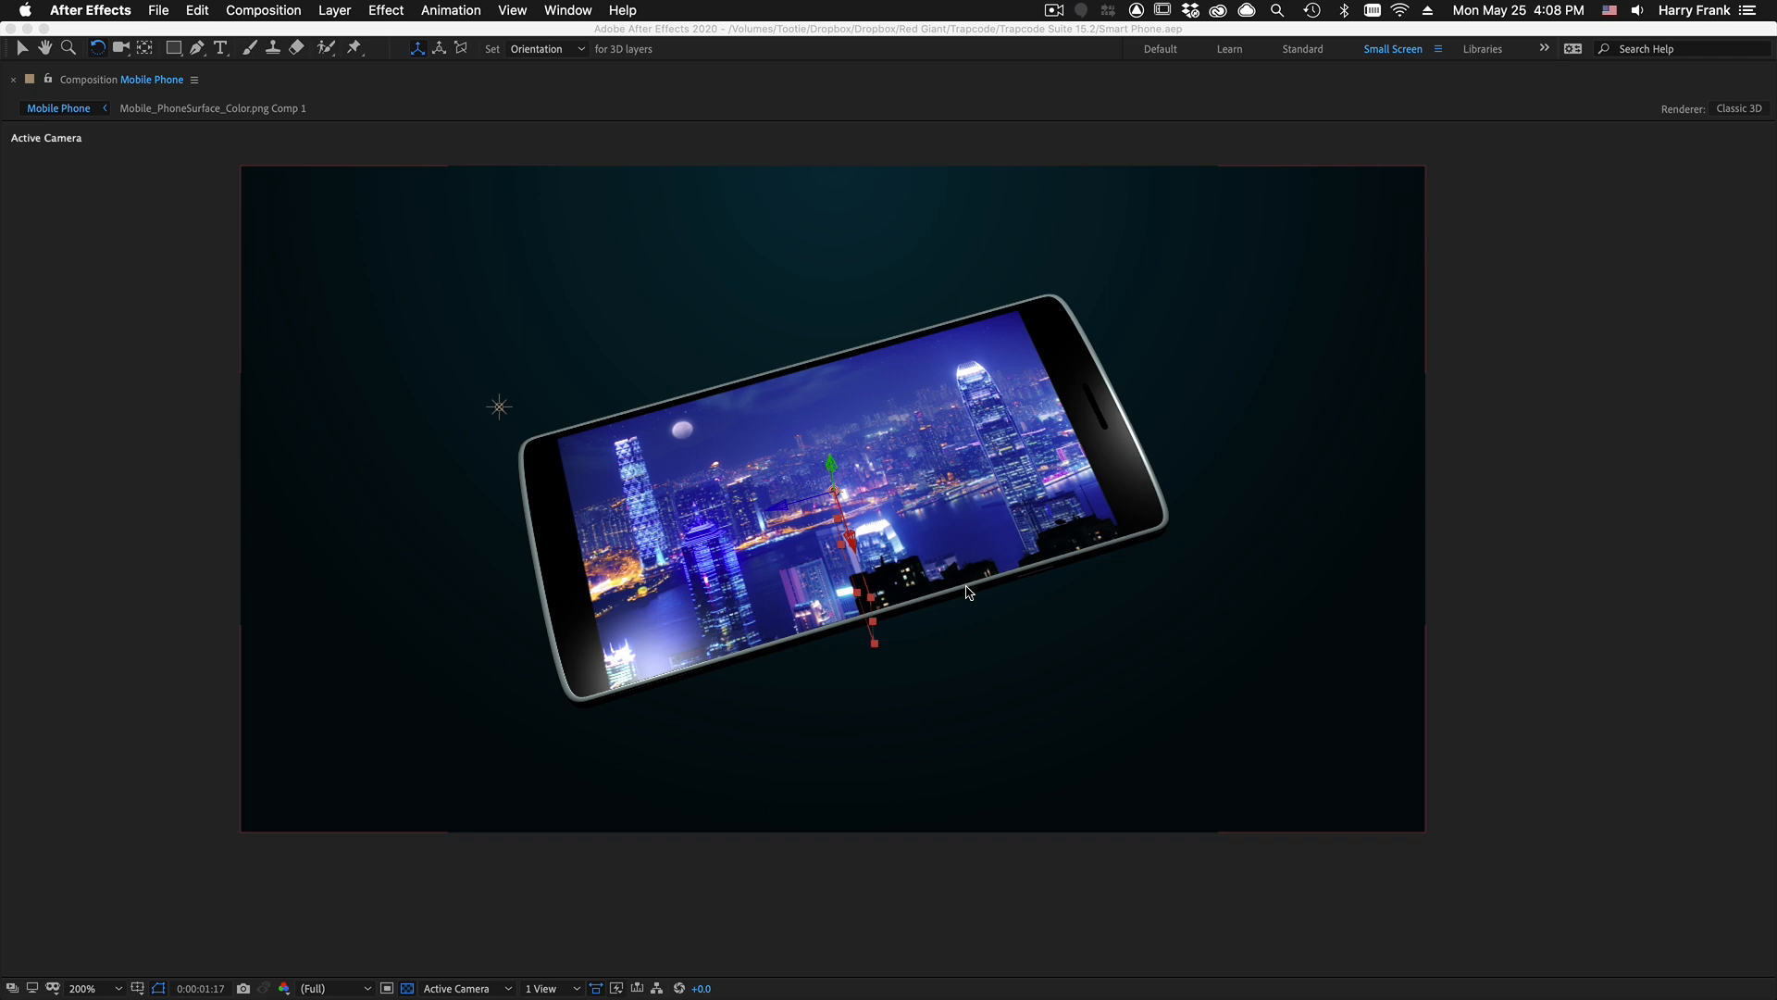
Step: Restore the full workspace layout and rotate the Mir Geo Null 2 layer to turn the phone to a new angle
{"action": "key", "text": "grave"}
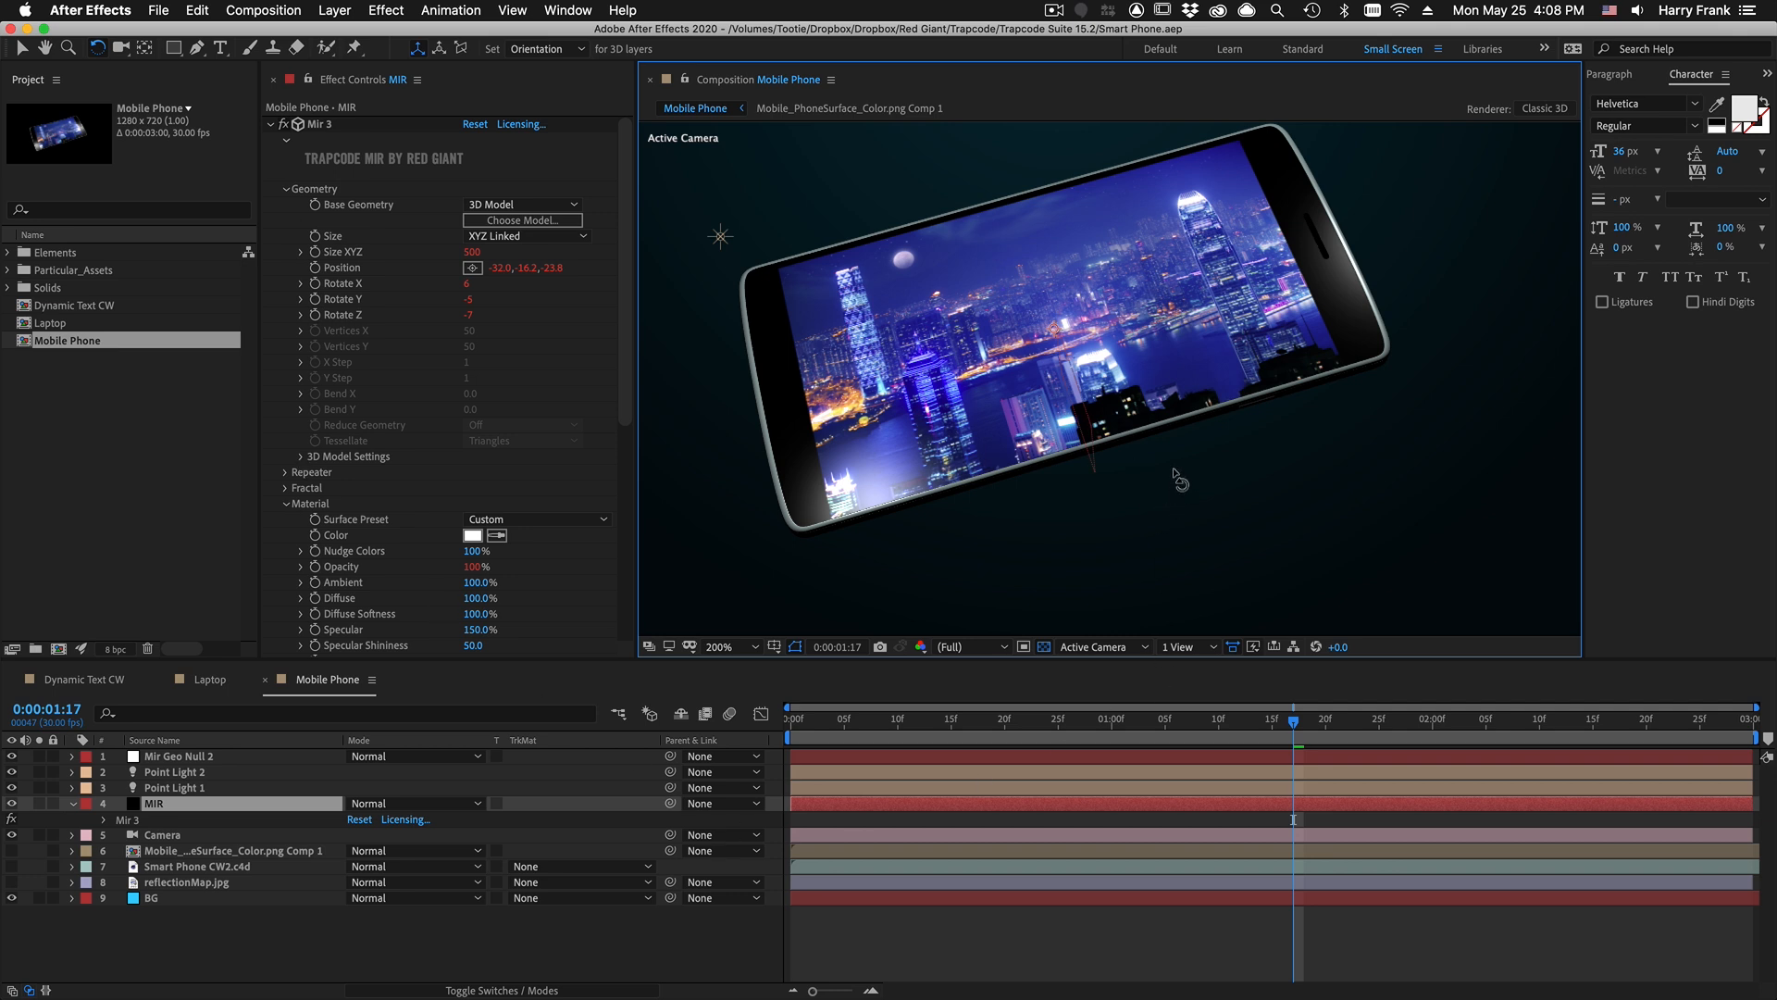
{"action": "left_click_drag", "start_coordinate": [1173, 466], "coordinate": [1200, 491]}
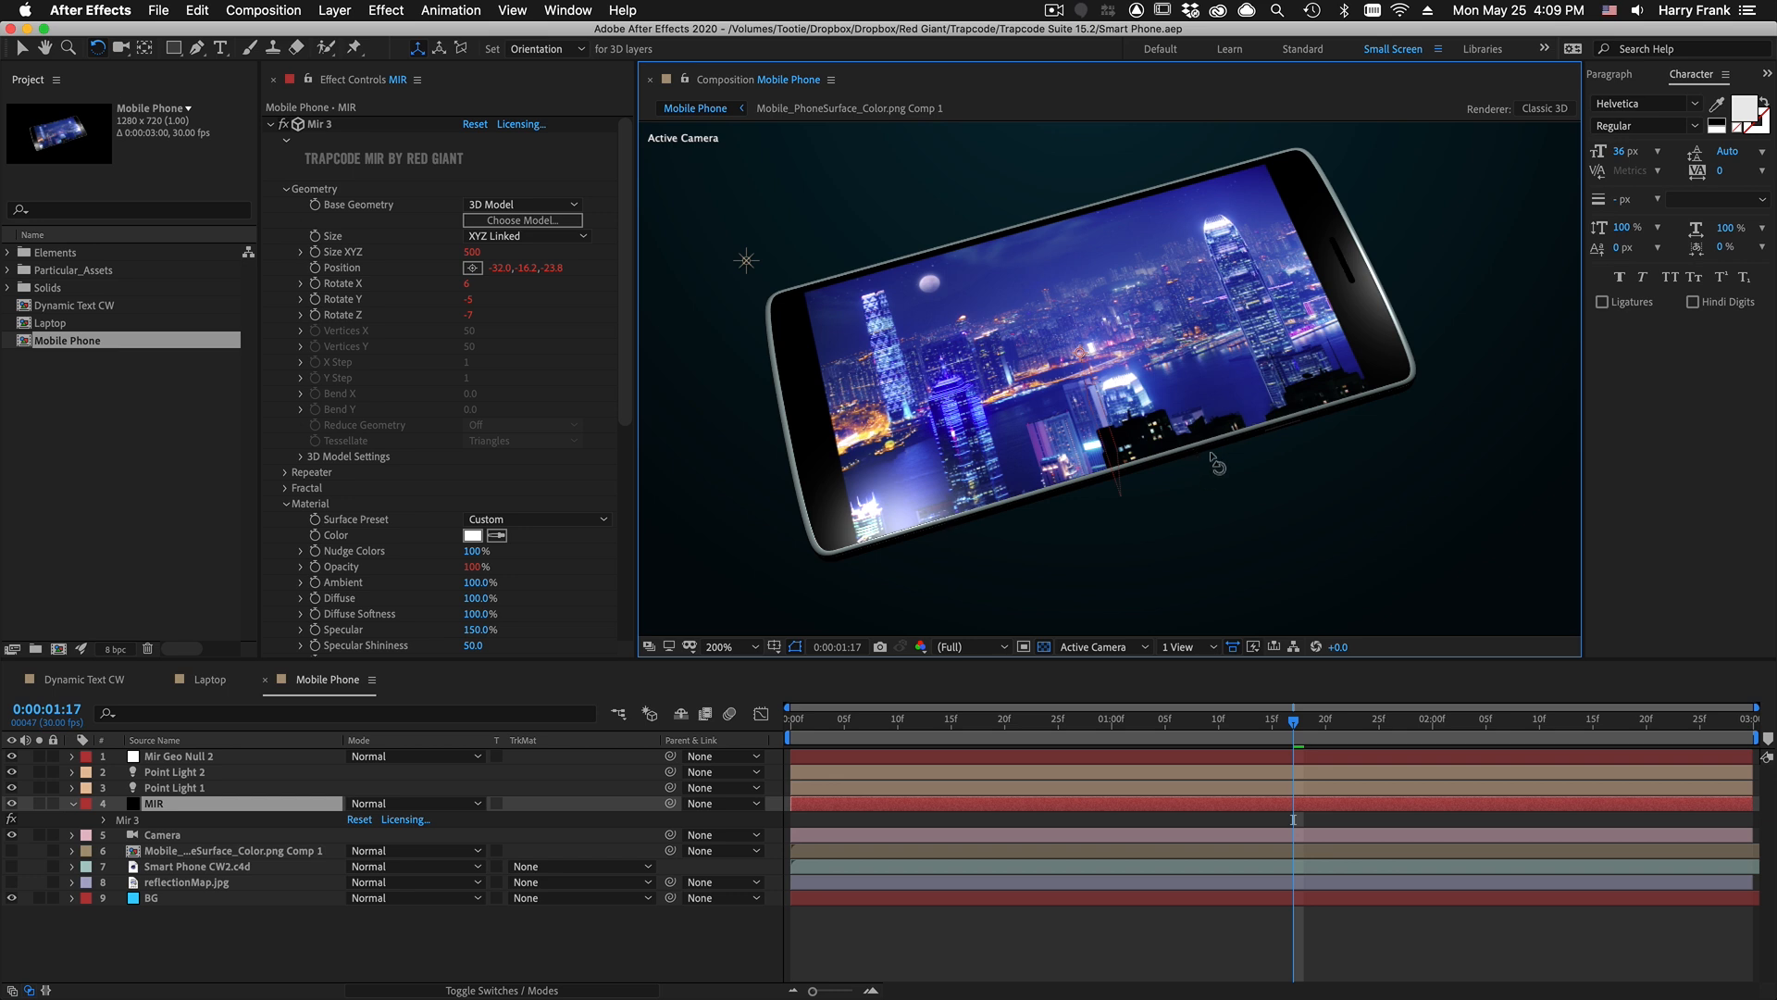
{"action": "left_click", "coordinate": [144, 760]}
{"action": "left_click", "coordinate": [143, 761]}
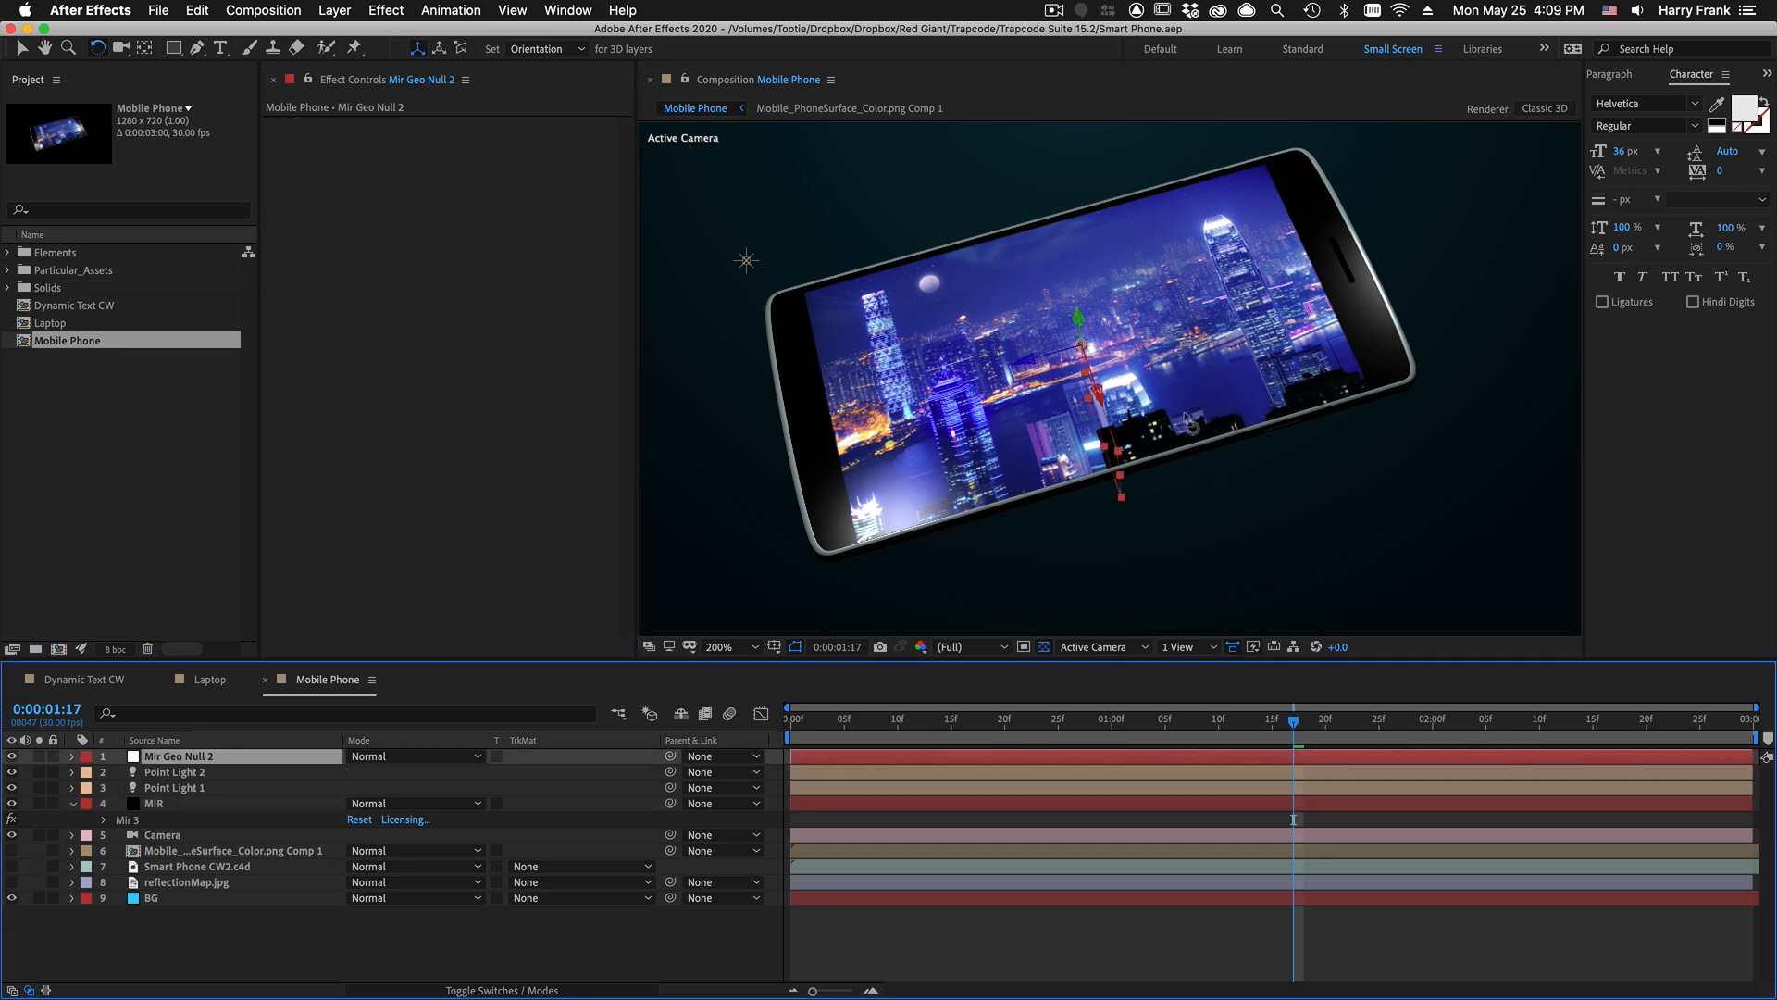
{"action": "left_click_drag", "start_coordinate": [1115, 452], "coordinate": [1065, 536]}
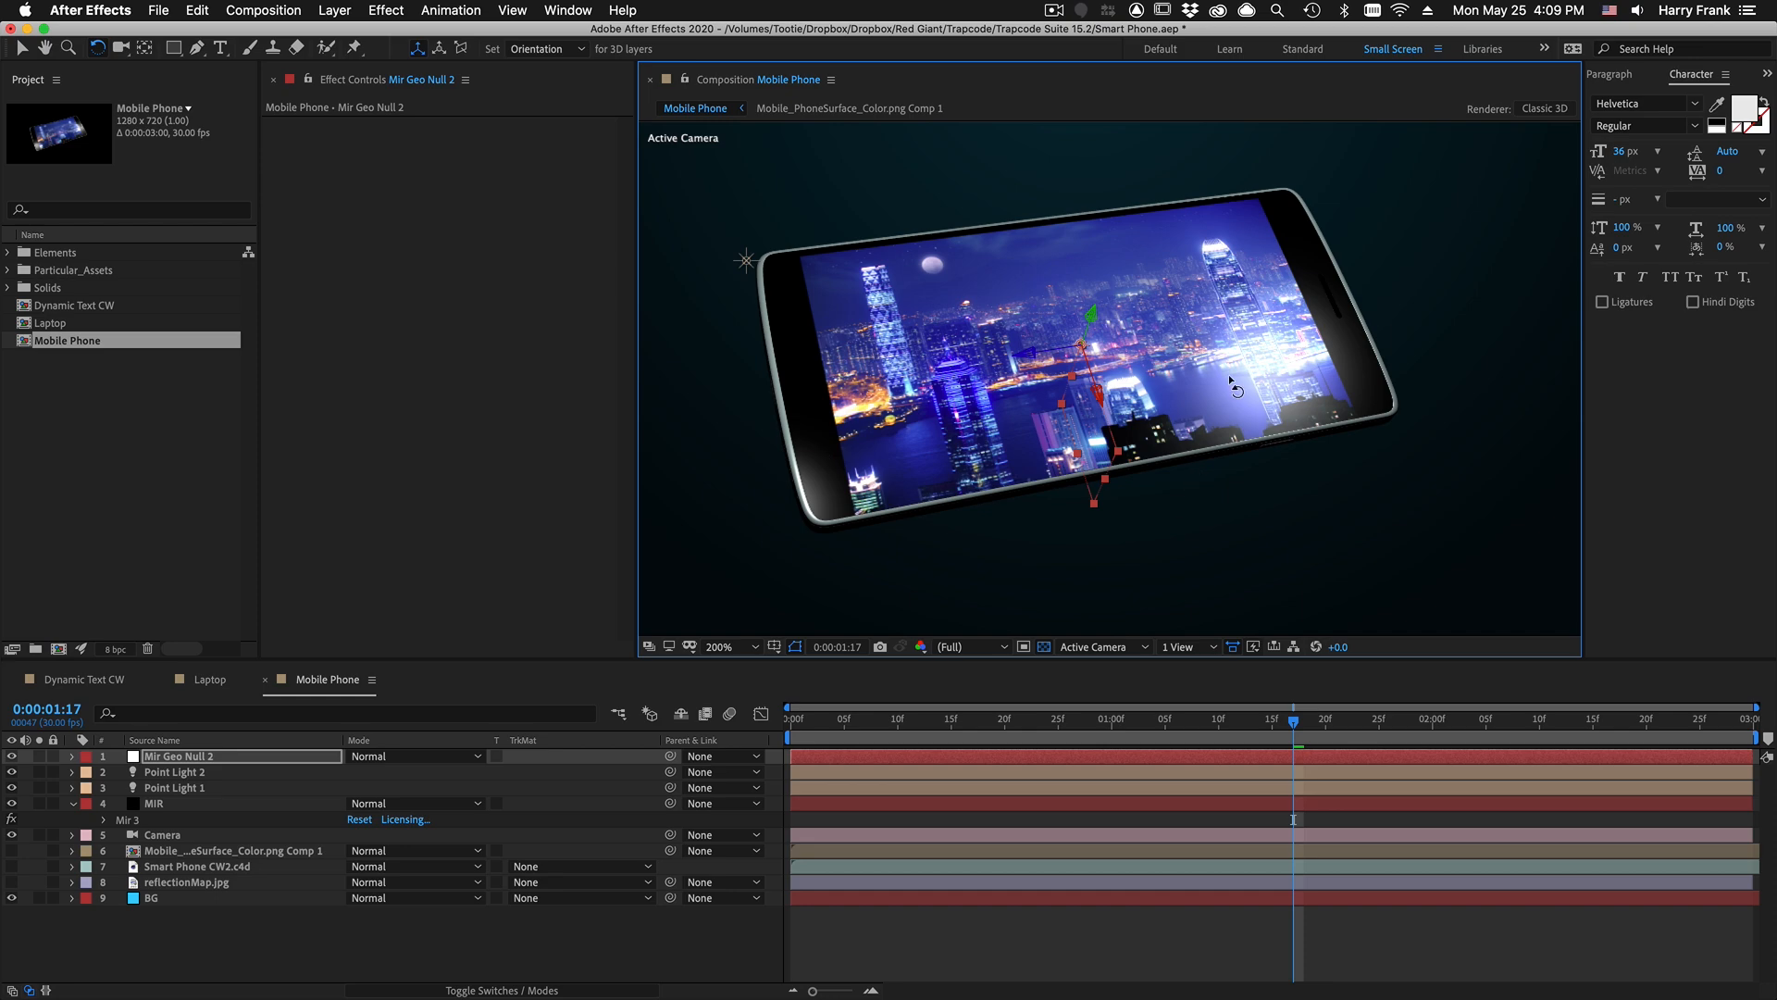
Step: Switch to Cinema 4D and load the Mobile Phone model from the Electronics & Technology presets, closing the Content Browser when done
{"action": "key", "text": "super+Tab"}
{"action": "left_click", "coordinate": [1092, 8]}
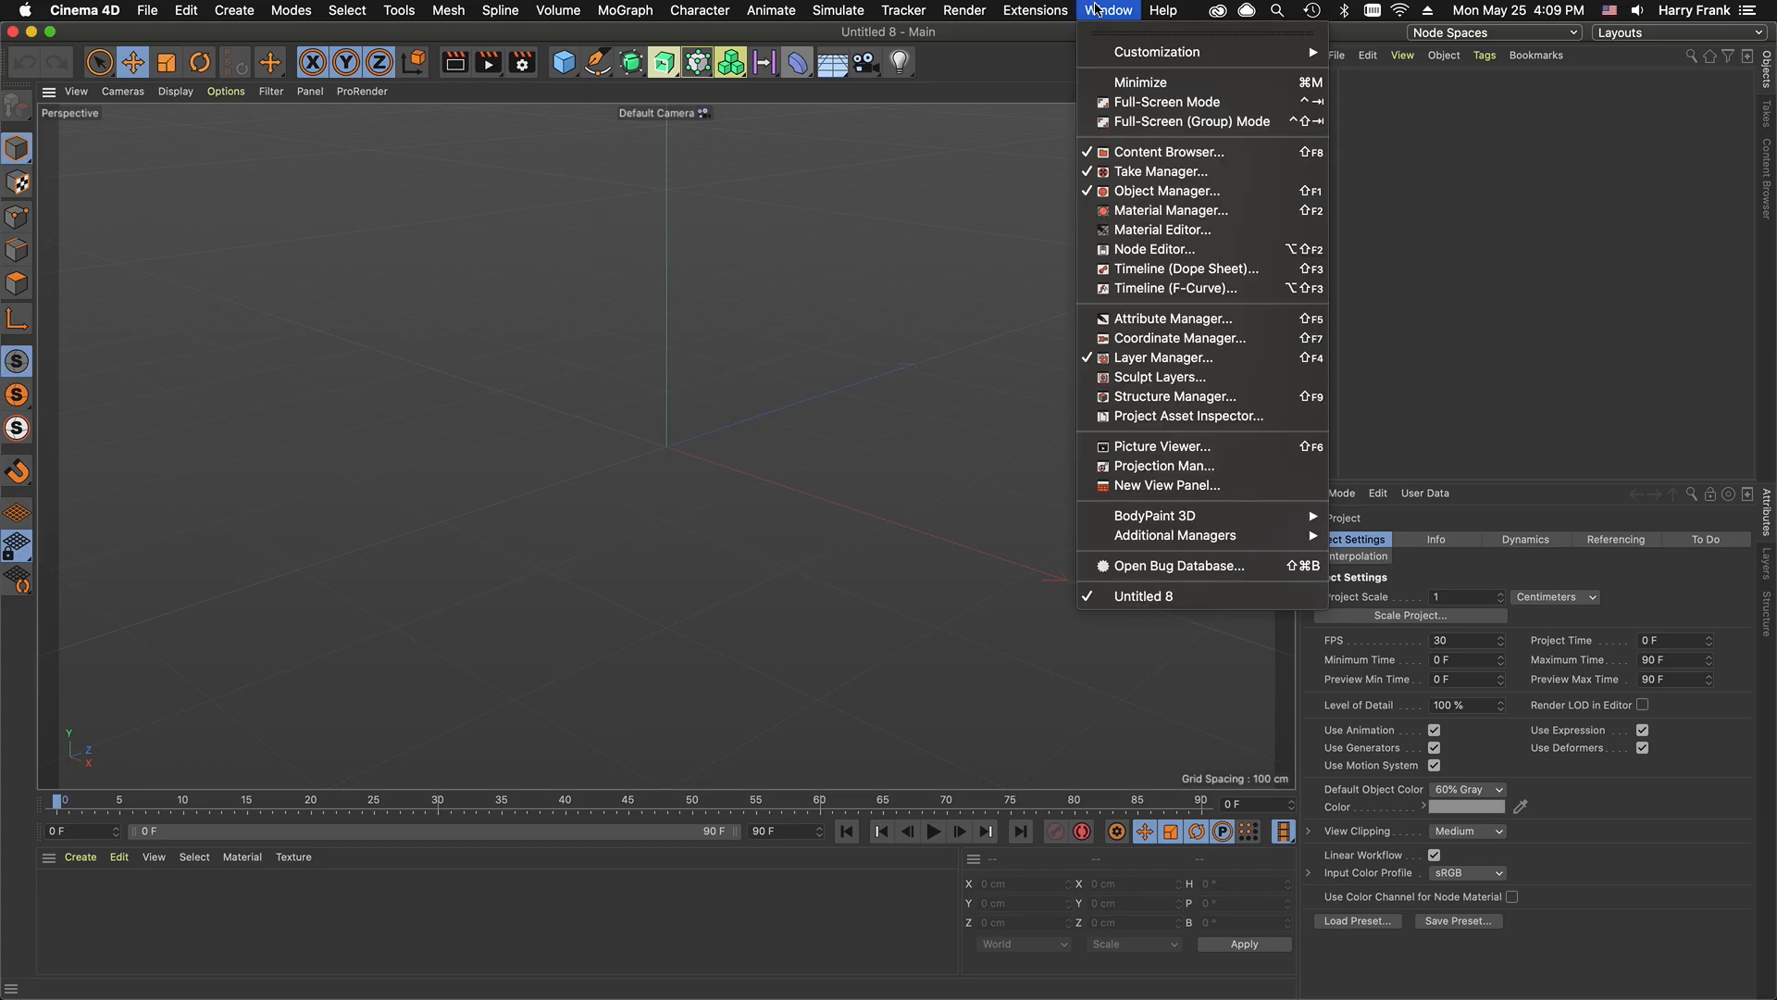
{"action": "left_click", "coordinate": [1155, 150]}
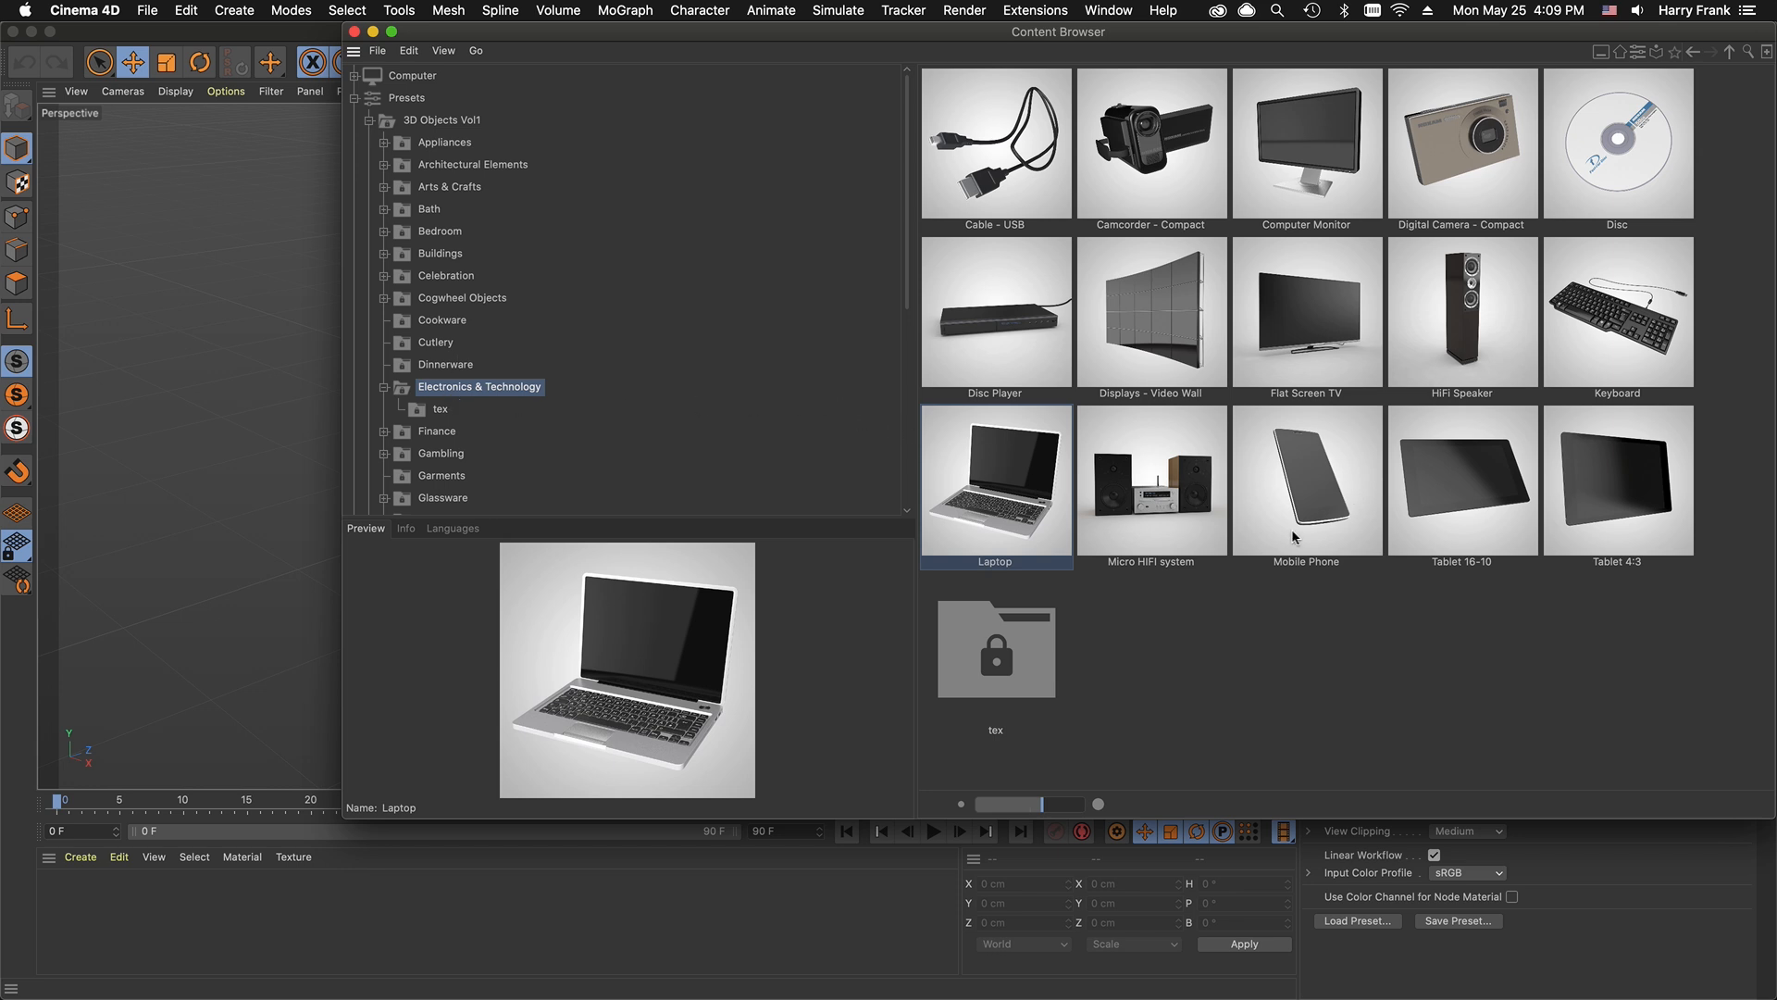
{"action": "double_click", "coordinate": [1329, 493]}
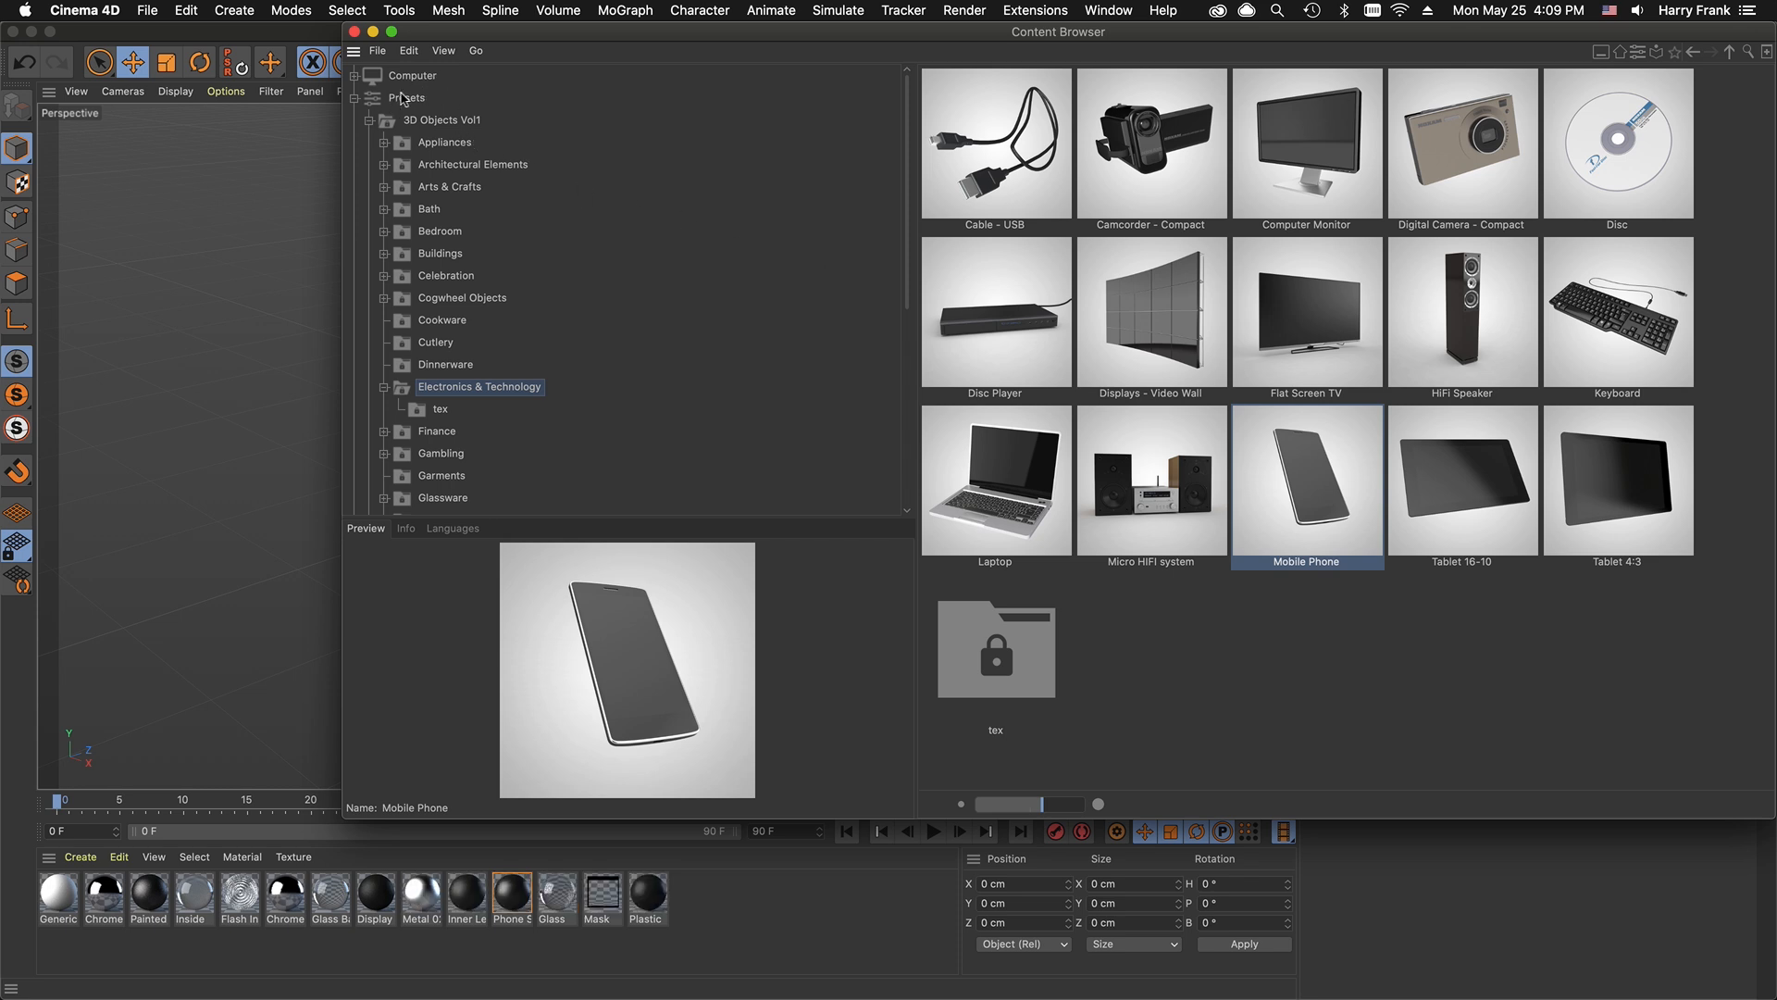
{"action": "left_click", "coordinate": [369, 120]}
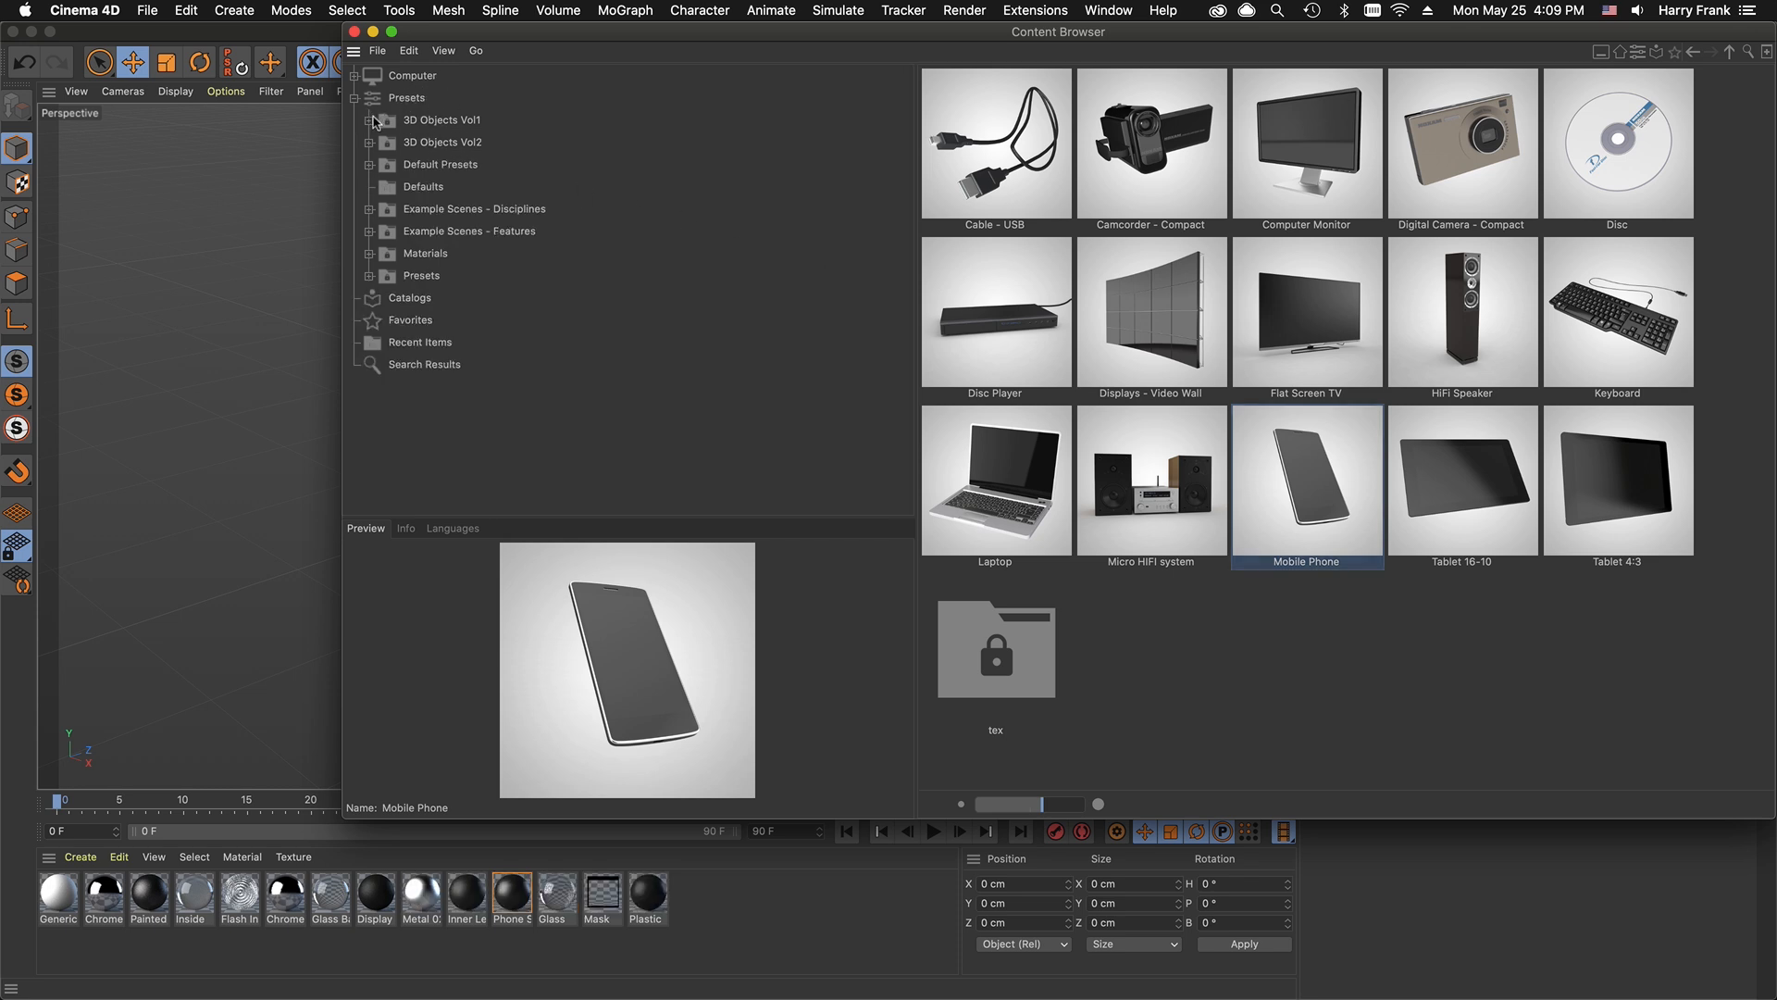
{"action": "left_click", "coordinate": [354, 32]}
Step: Load the Man 01 - AXYZ Design figure from the 3D People [Medium Resolution] presets in the Content Browser
{"action": "left_click", "coordinate": [1163, 10]}
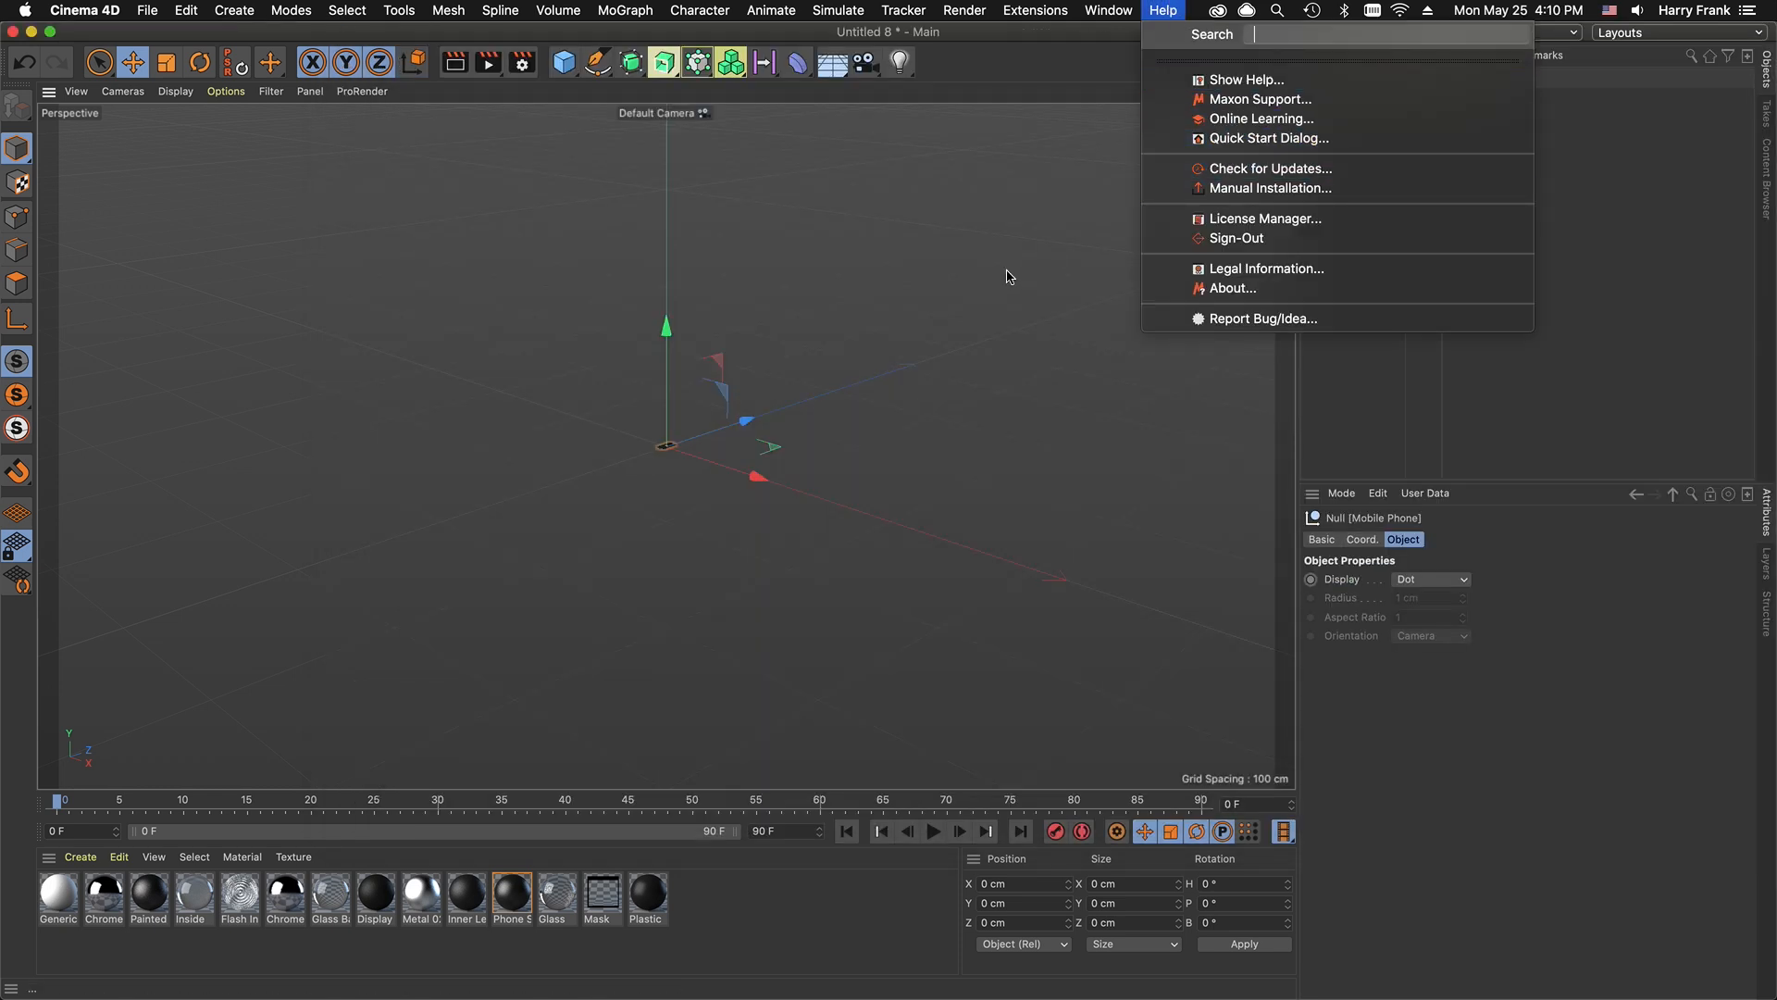
{"action": "left_click", "coordinate": [1050, 441]}
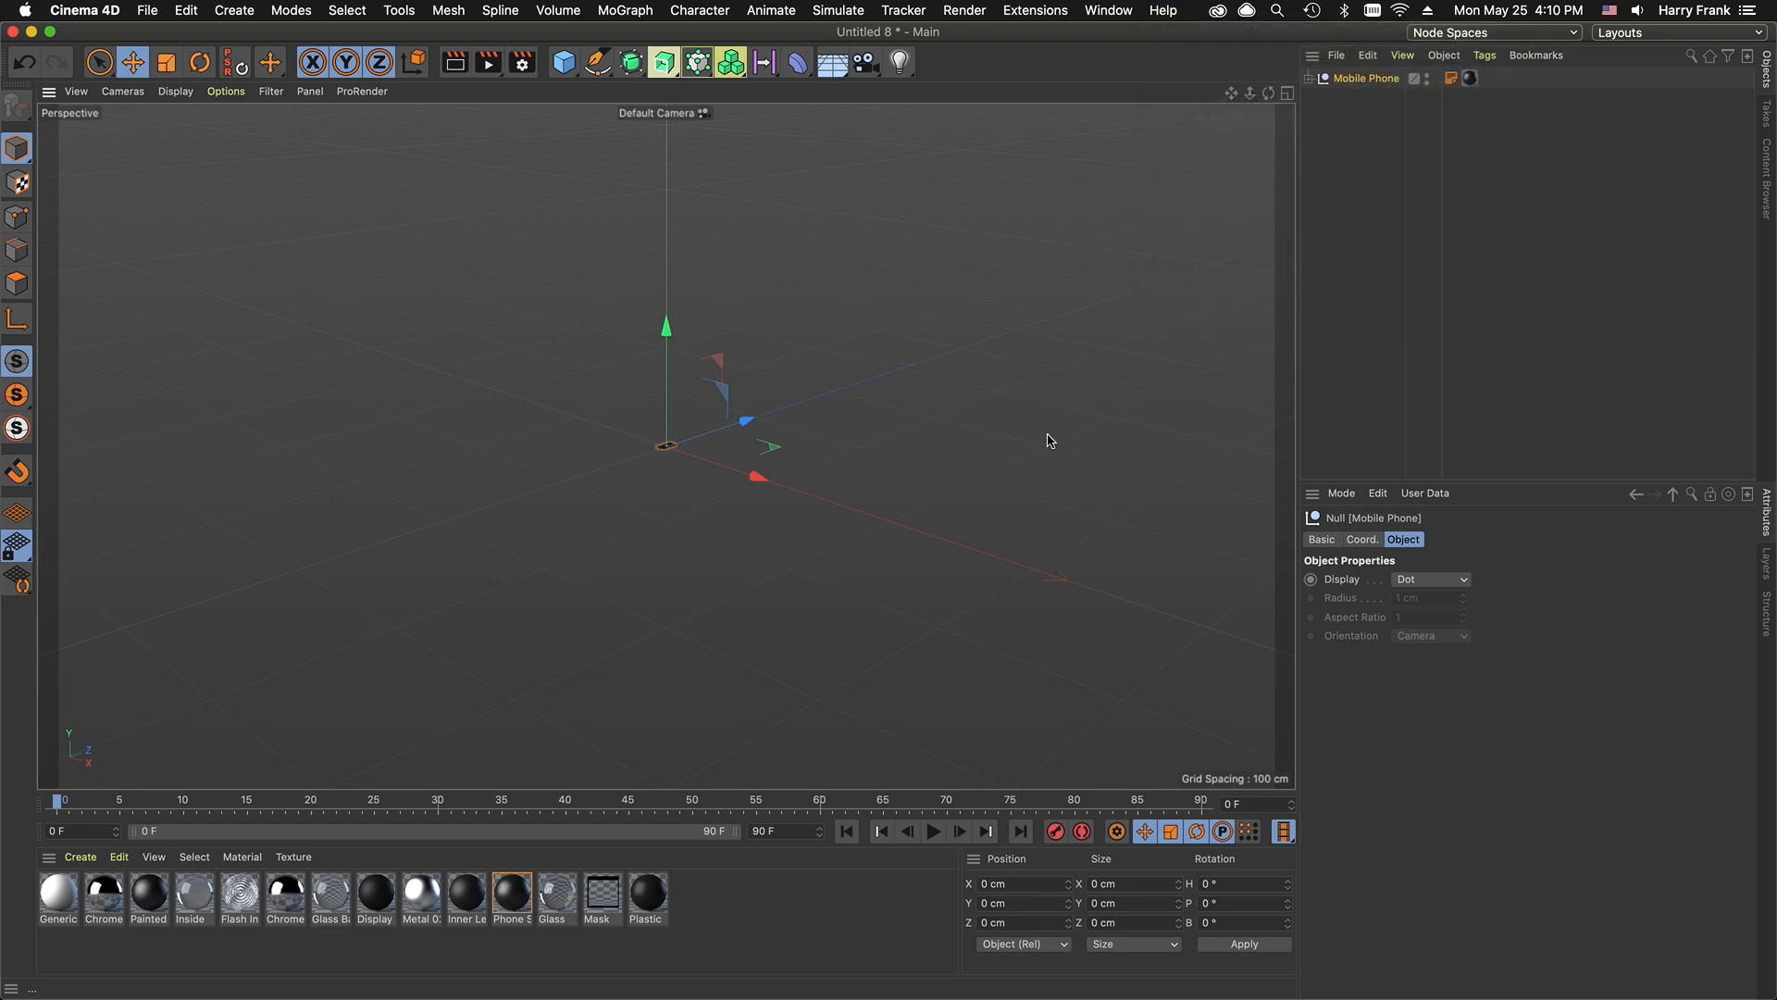
{"action": "left_click", "coordinate": [1108, 10]}
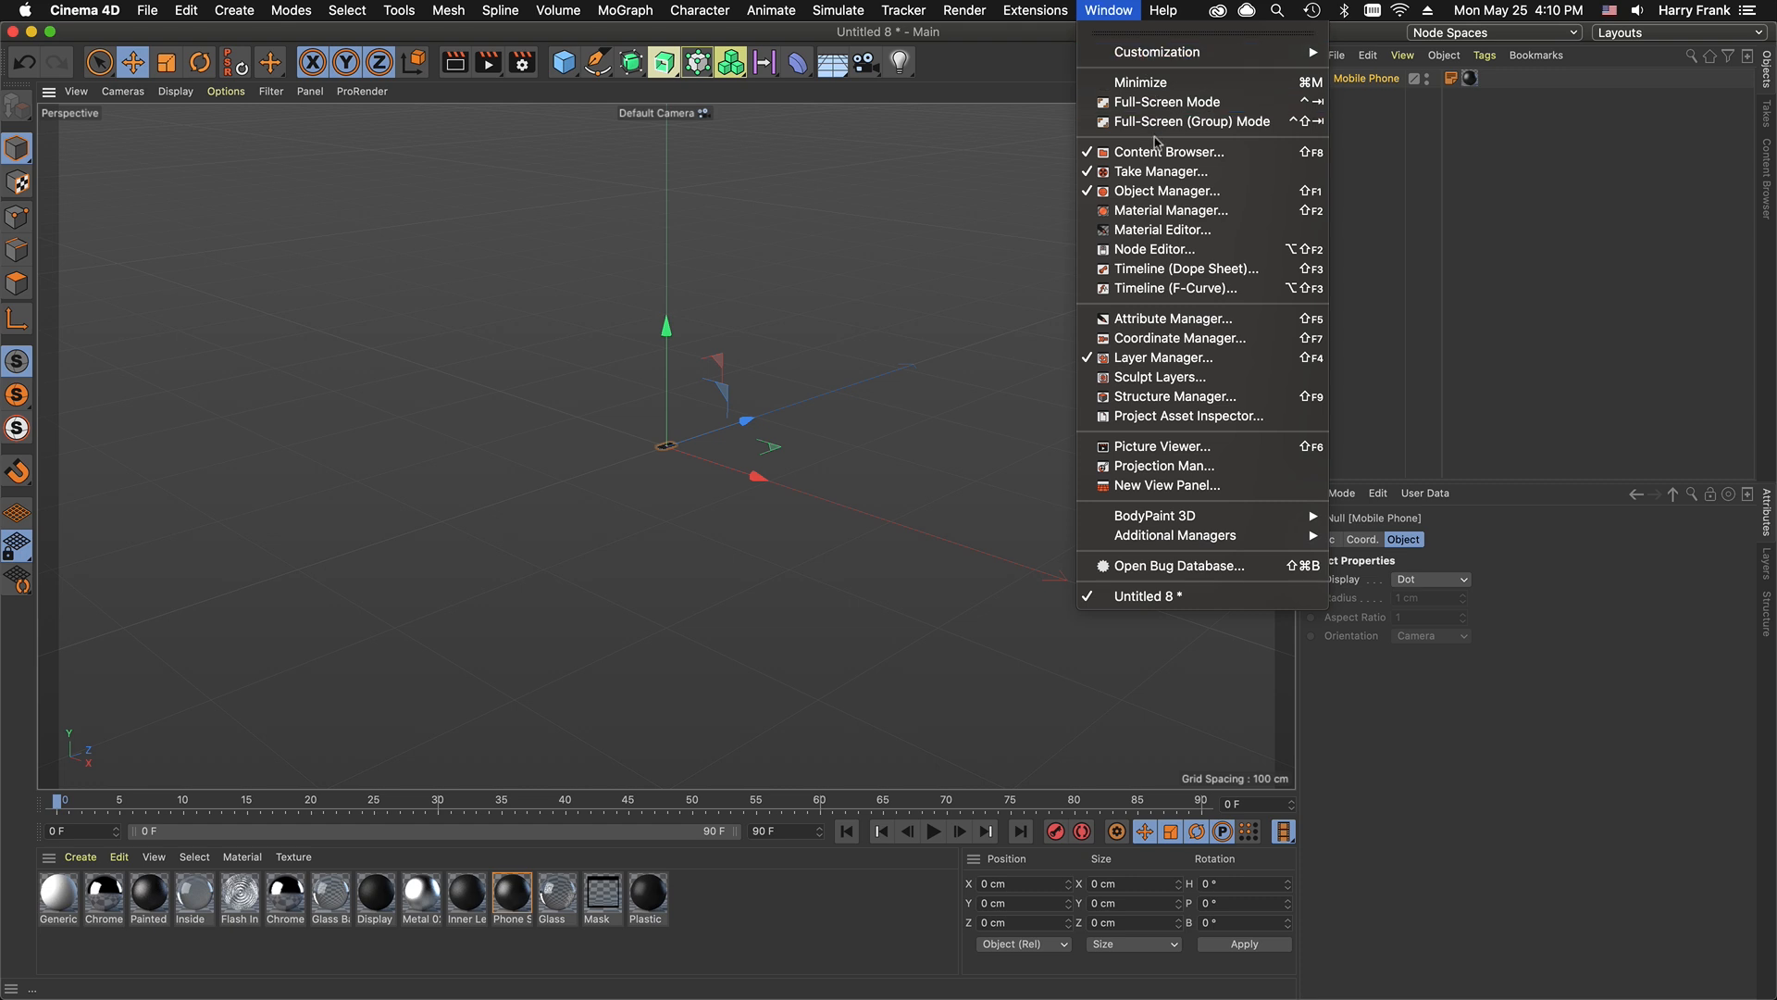
{"action": "left_click", "coordinate": [1157, 151]}
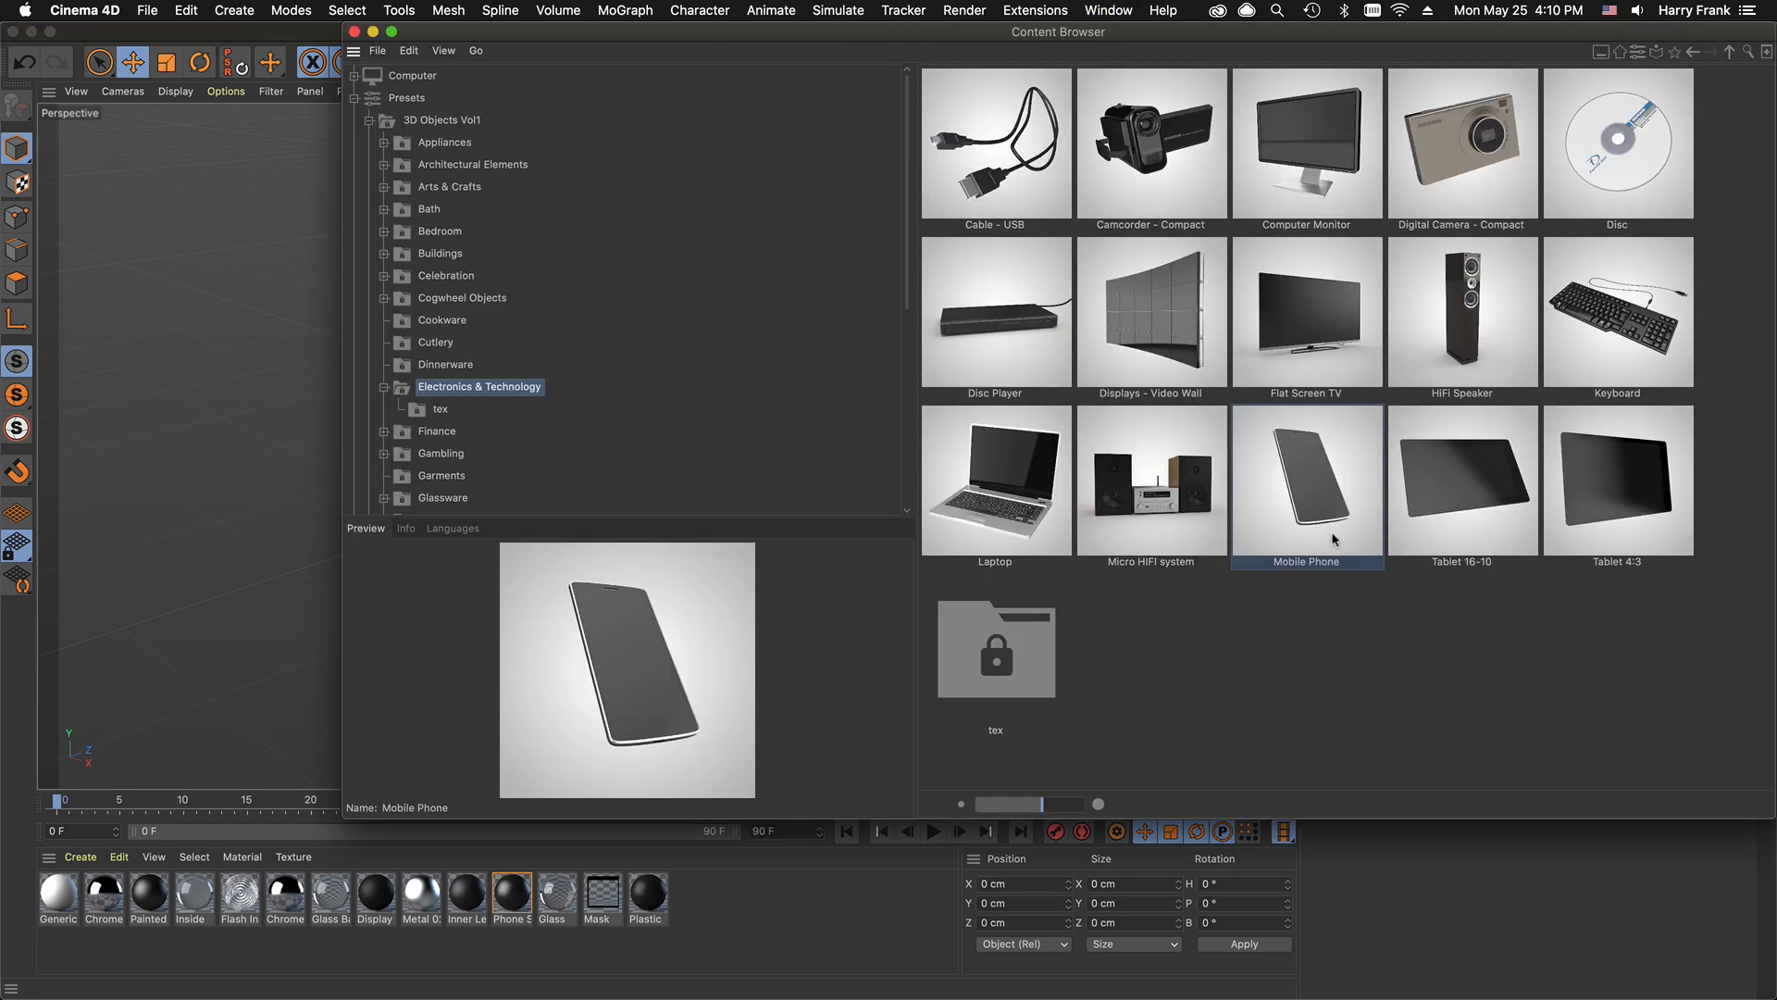
{"action": "scroll", "coordinate": [440, 481], "scroll_direction": "down", "scroll_amount": 3}
{"action": "left_click", "coordinate": [432, 451]}
{"action": "left_click", "coordinate": [385, 448]}
{"action": "scroll", "coordinate": [481, 426], "scroll_direction": "down", "scroll_amount": 5}
{"action": "left_click", "coordinate": [554, 396]}
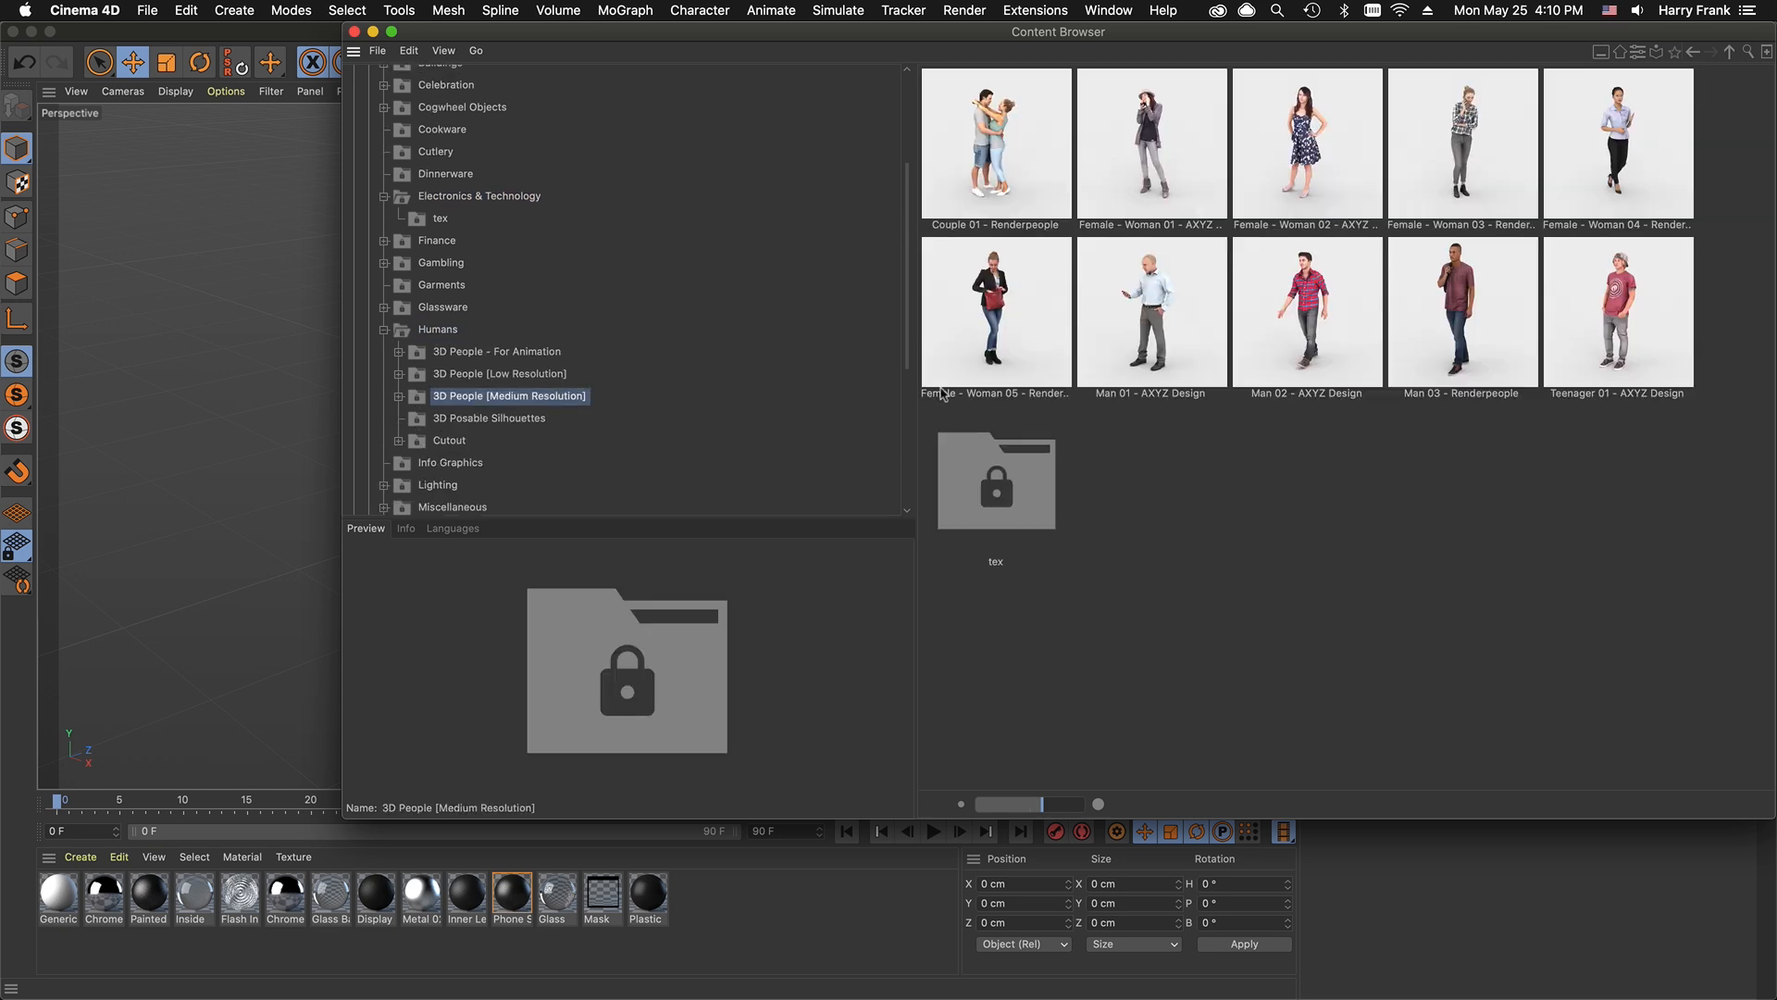
{"action": "double_click", "coordinate": [1154, 289]}
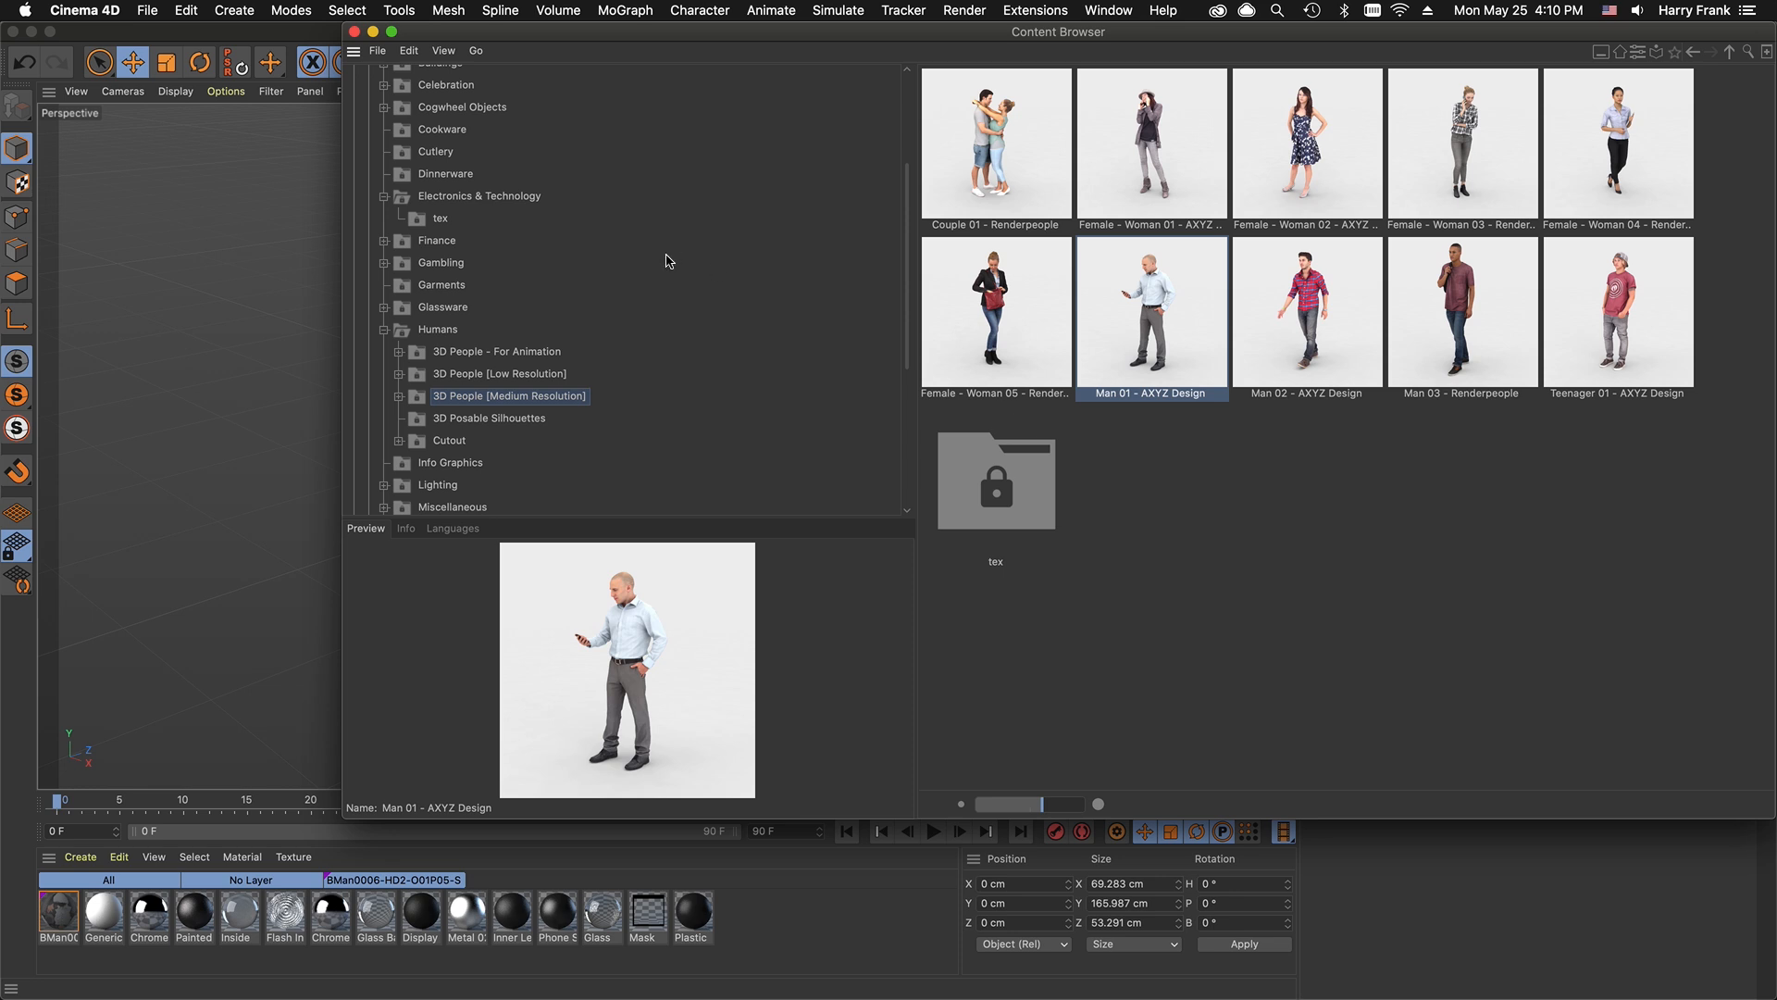
Step: Close the Content Browser, compare the man's size with the phone, and undo adding the man
{"action": "key", "text": "super+w"}
{"action": "left_click_drag", "start_coordinate": [689, 484], "coordinate": [695, 535]}
{"action": "key", "text": "super+z"}
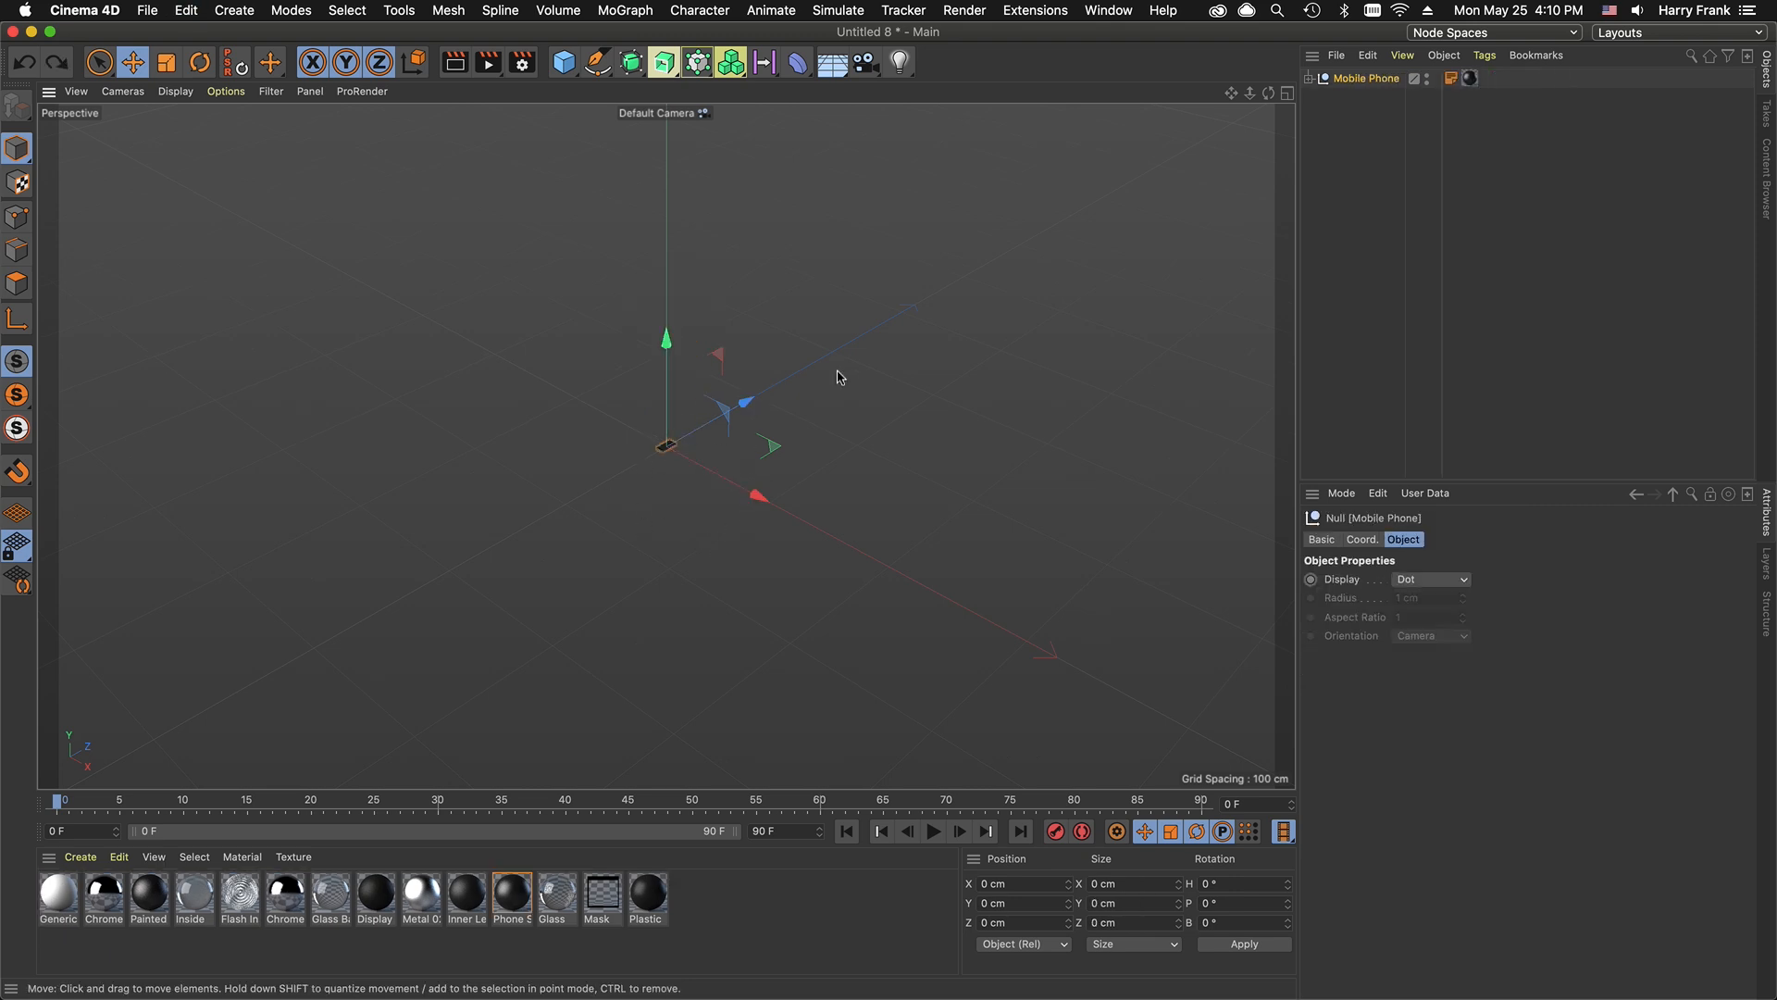
Step: Set the Mobile Phone null's scale to 10 on X, Y and Z, and deselect it
{"action": "left_click", "coordinate": [1362, 539]}
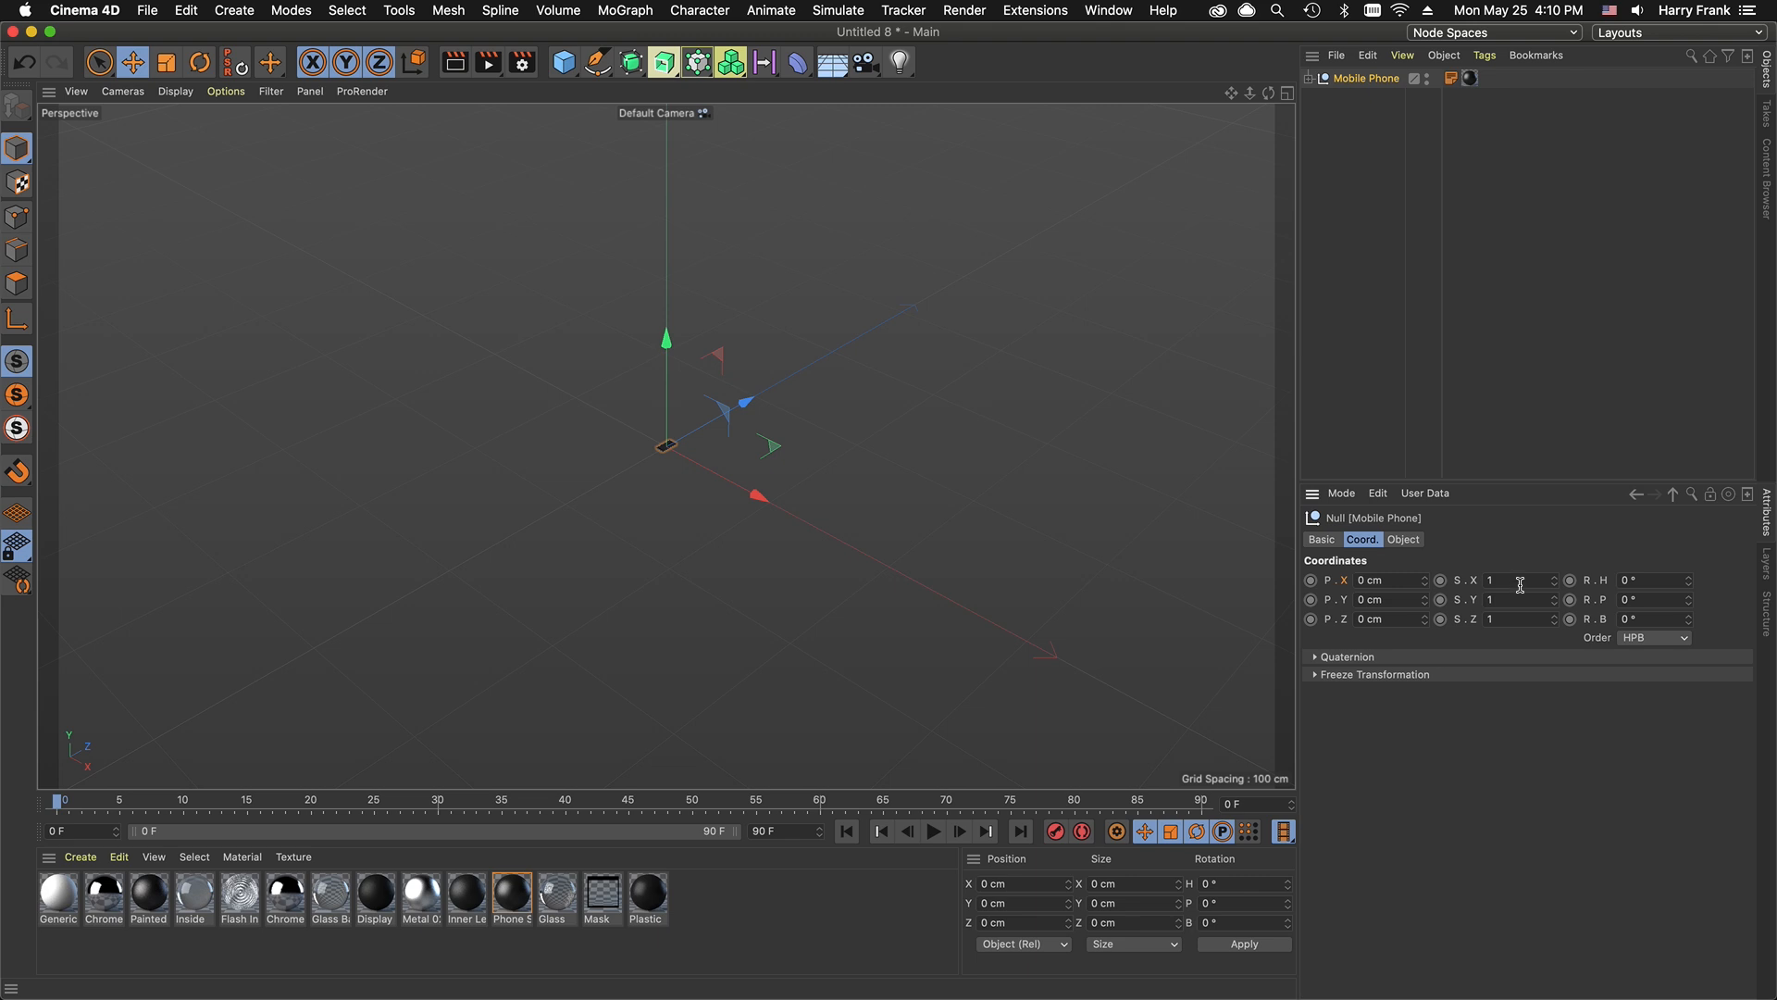
{"action": "left_click", "coordinate": [1523, 575]}
{"action": "type", "text": "10"}
{"action": "key", "text": "Tab"}
{"action": "type", "text": "10"}
{"action": "key", "text": "Tab"}
{"action": "type", "text": "10"}
{"action": "key", "text": "Return"}
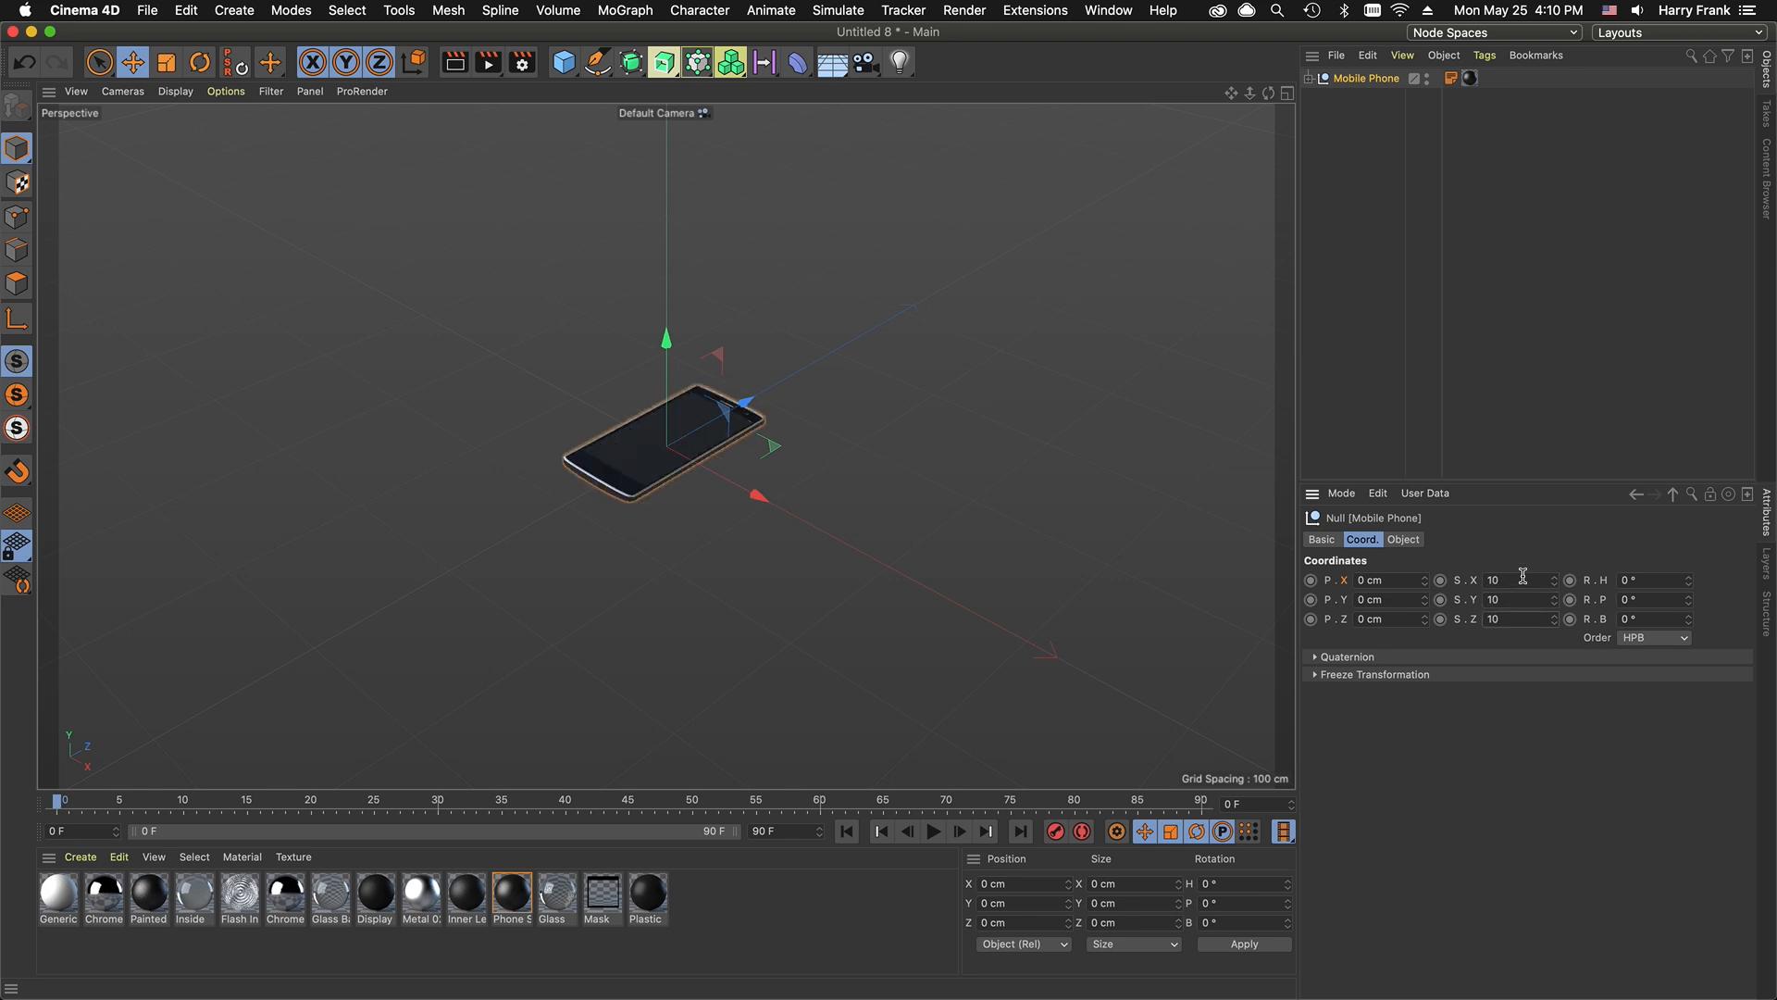
{"action": "left_click", "coordinate": [1449, 266]}
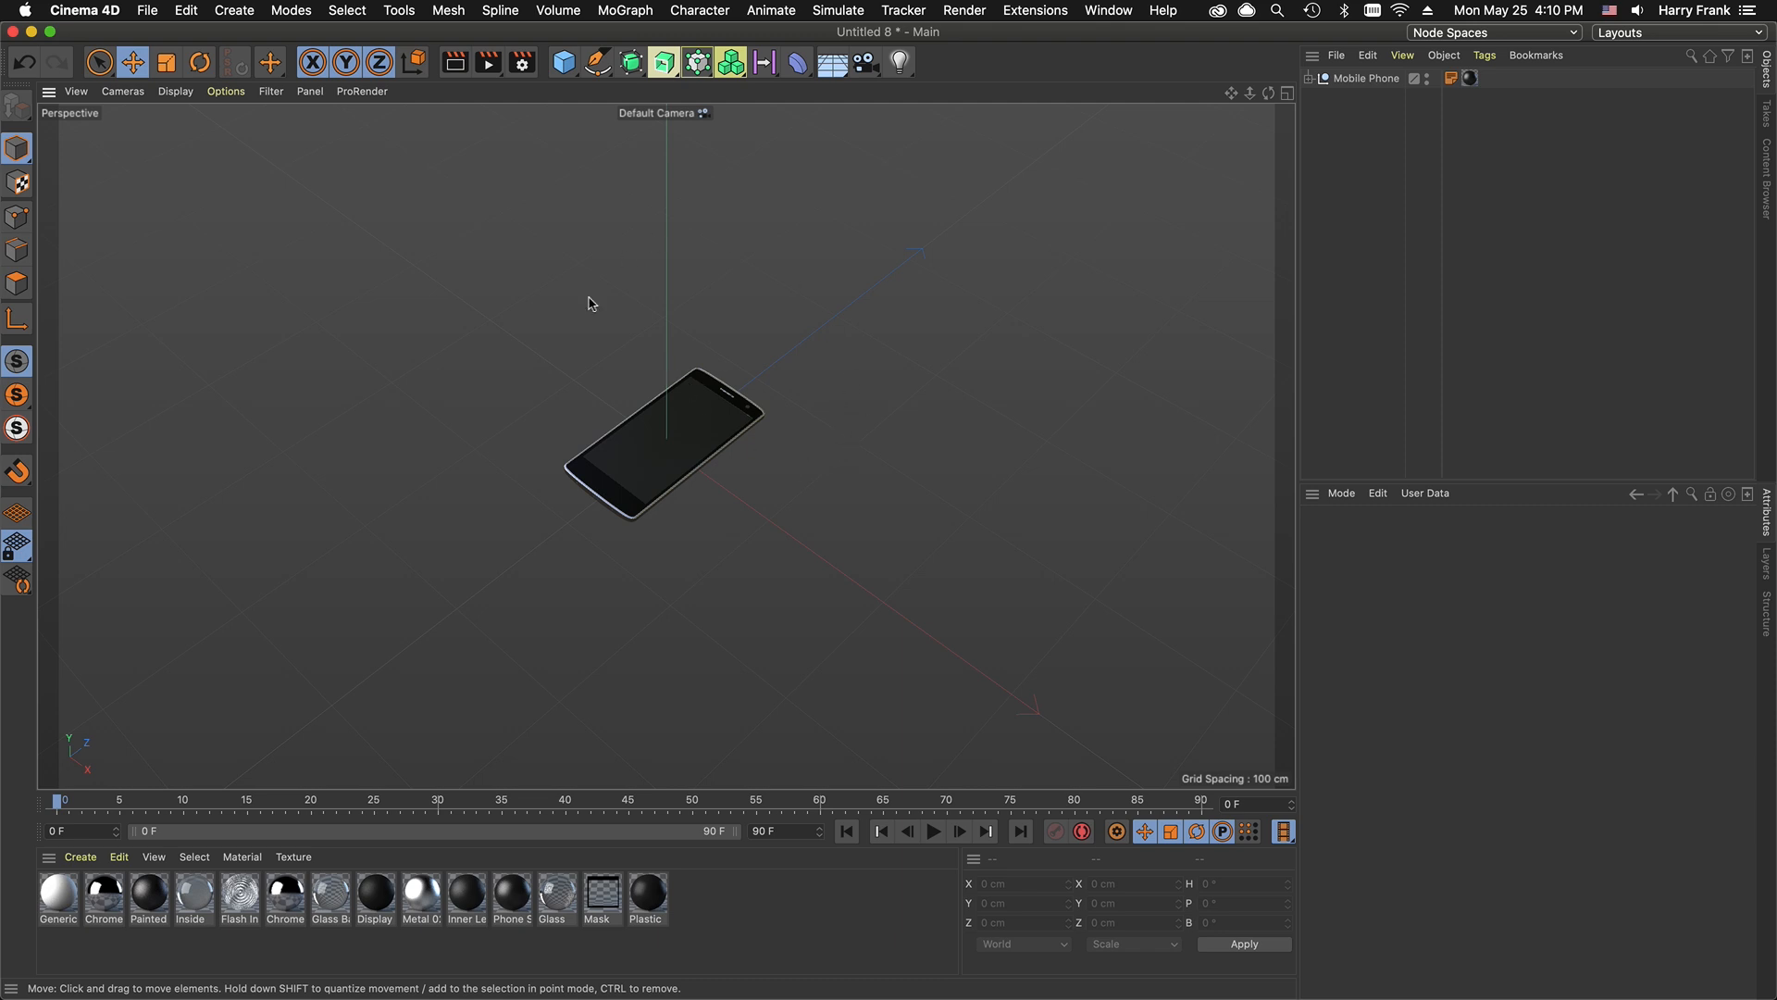
Step: Expand the Mobile Phone hierarchy and its Front subdivision surface to examine the separate parts of the model
{"action": "left_click_drag", "start_coordinate": [688, 527], "coordinate": [823, 445]}
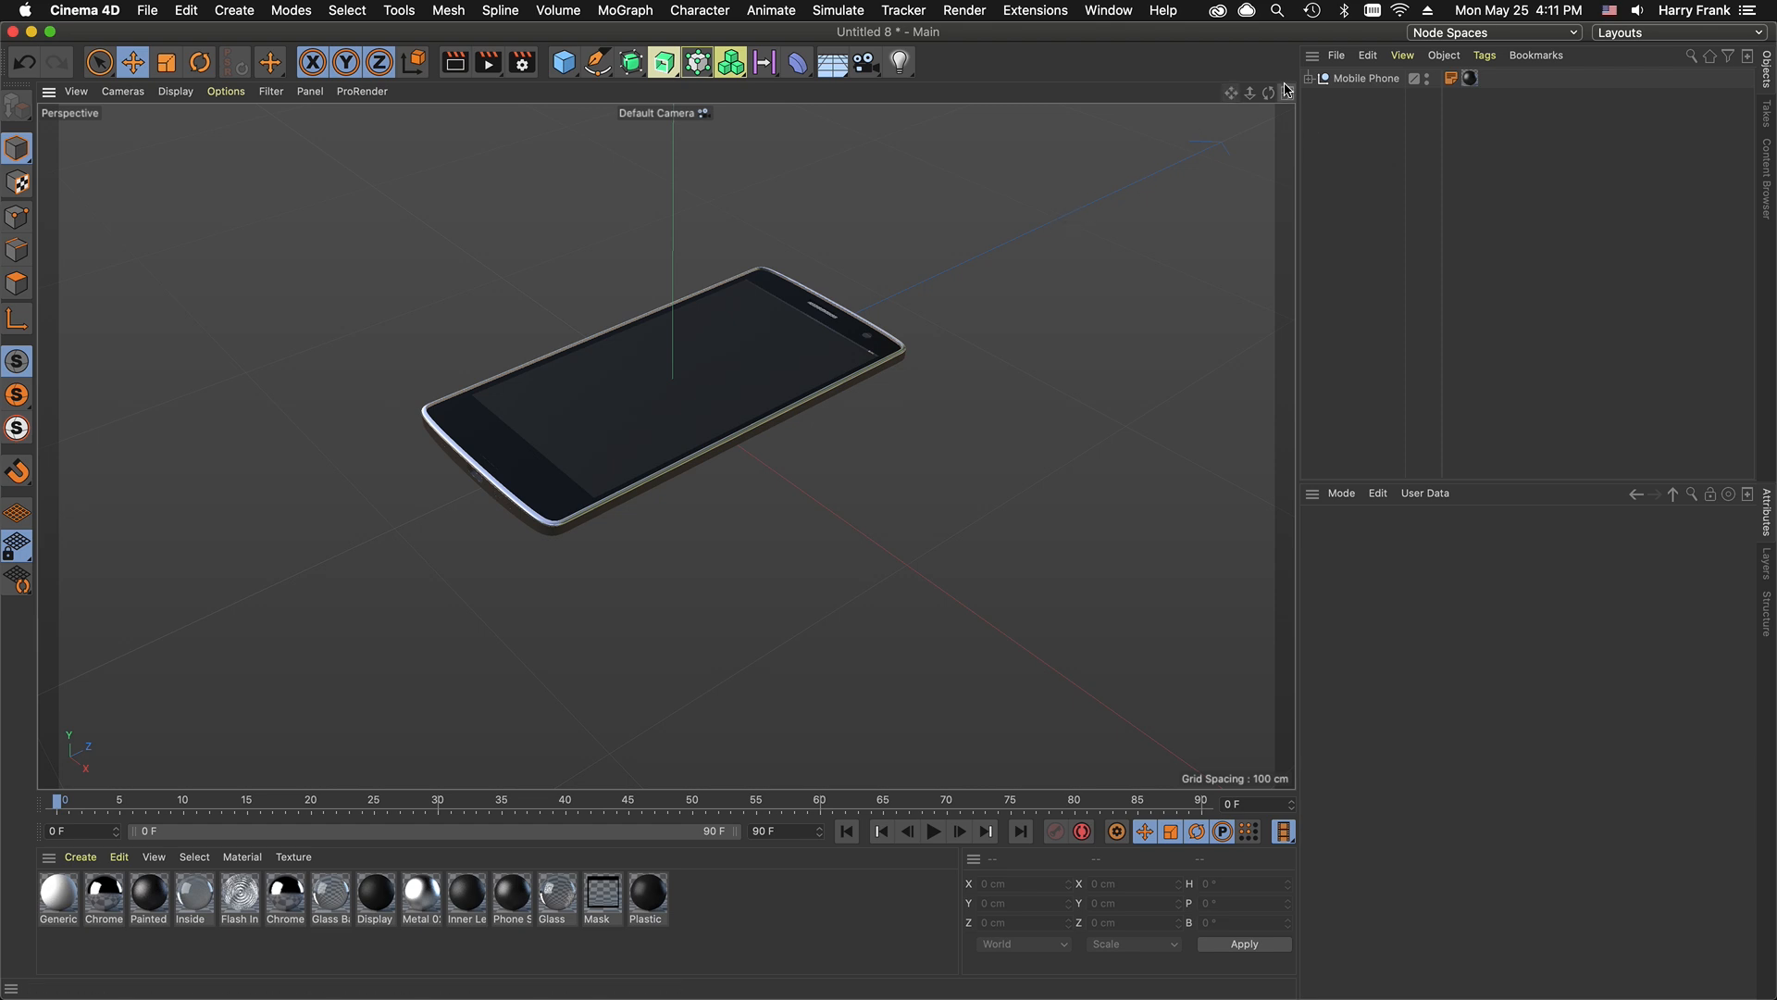
{"action": "left_click", "coordinate": [1308, 77]}
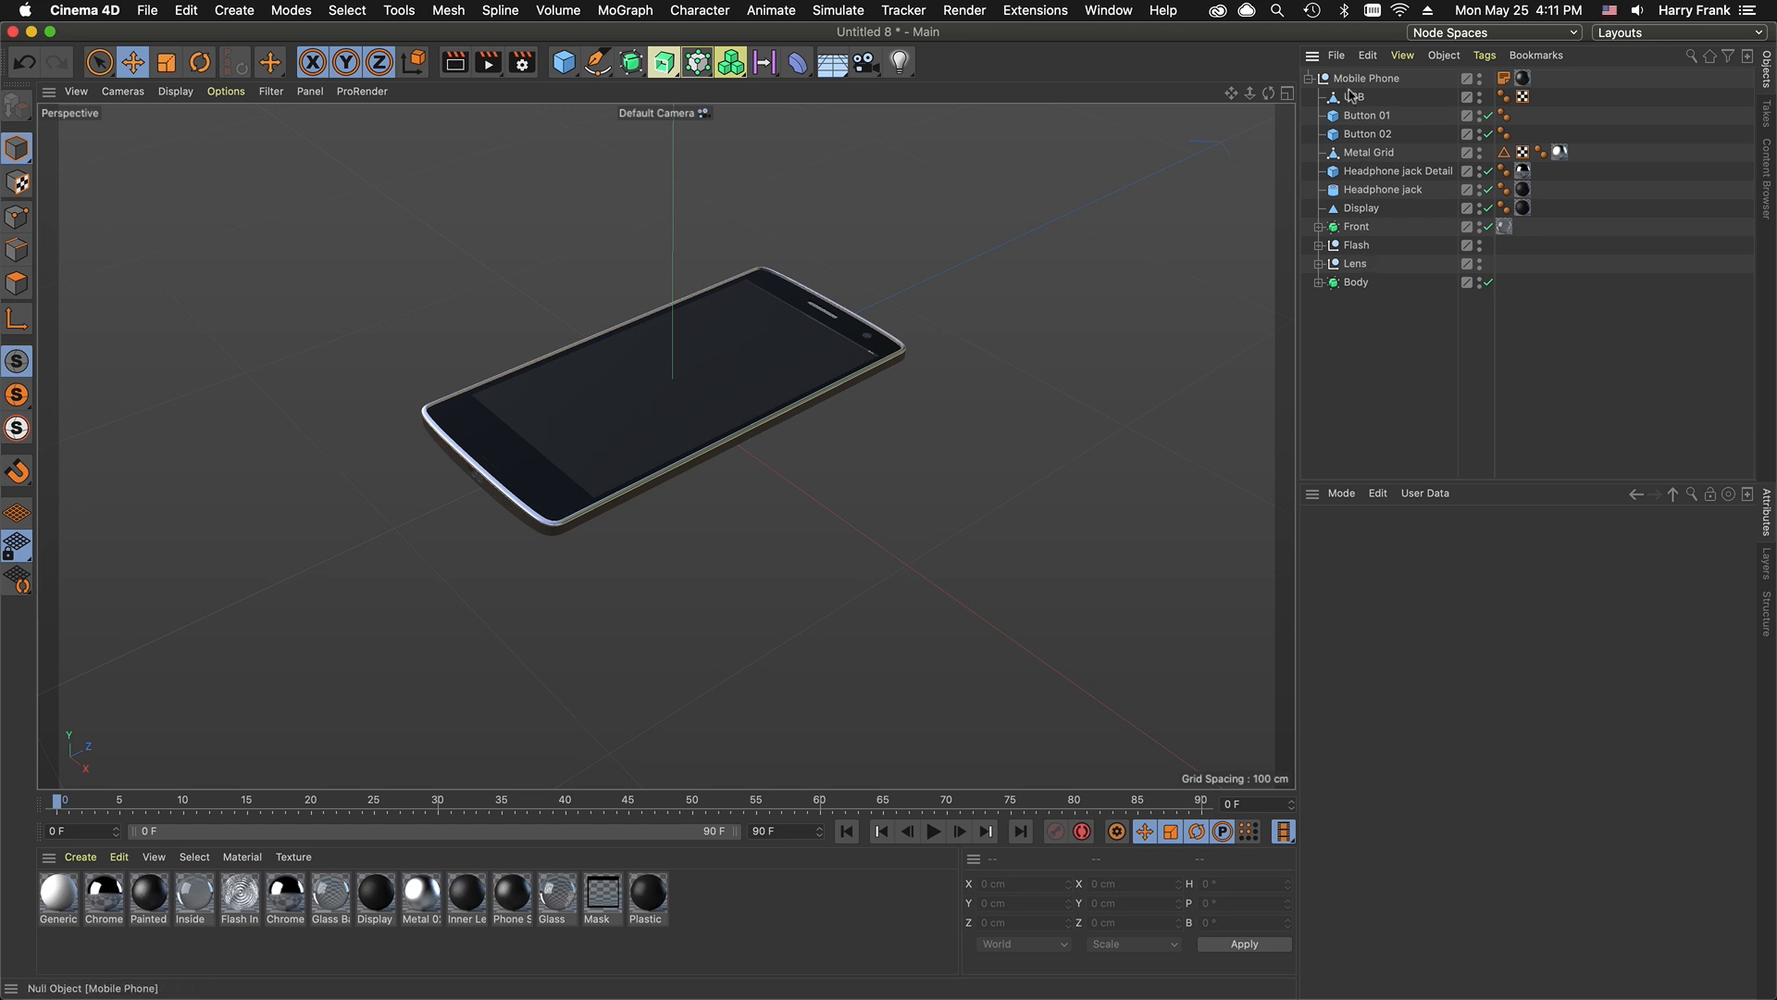
{"action": "left_click", "coordinate": [1357, 96]}
{"action": "left_click", "coordinate": [1348, 114]}
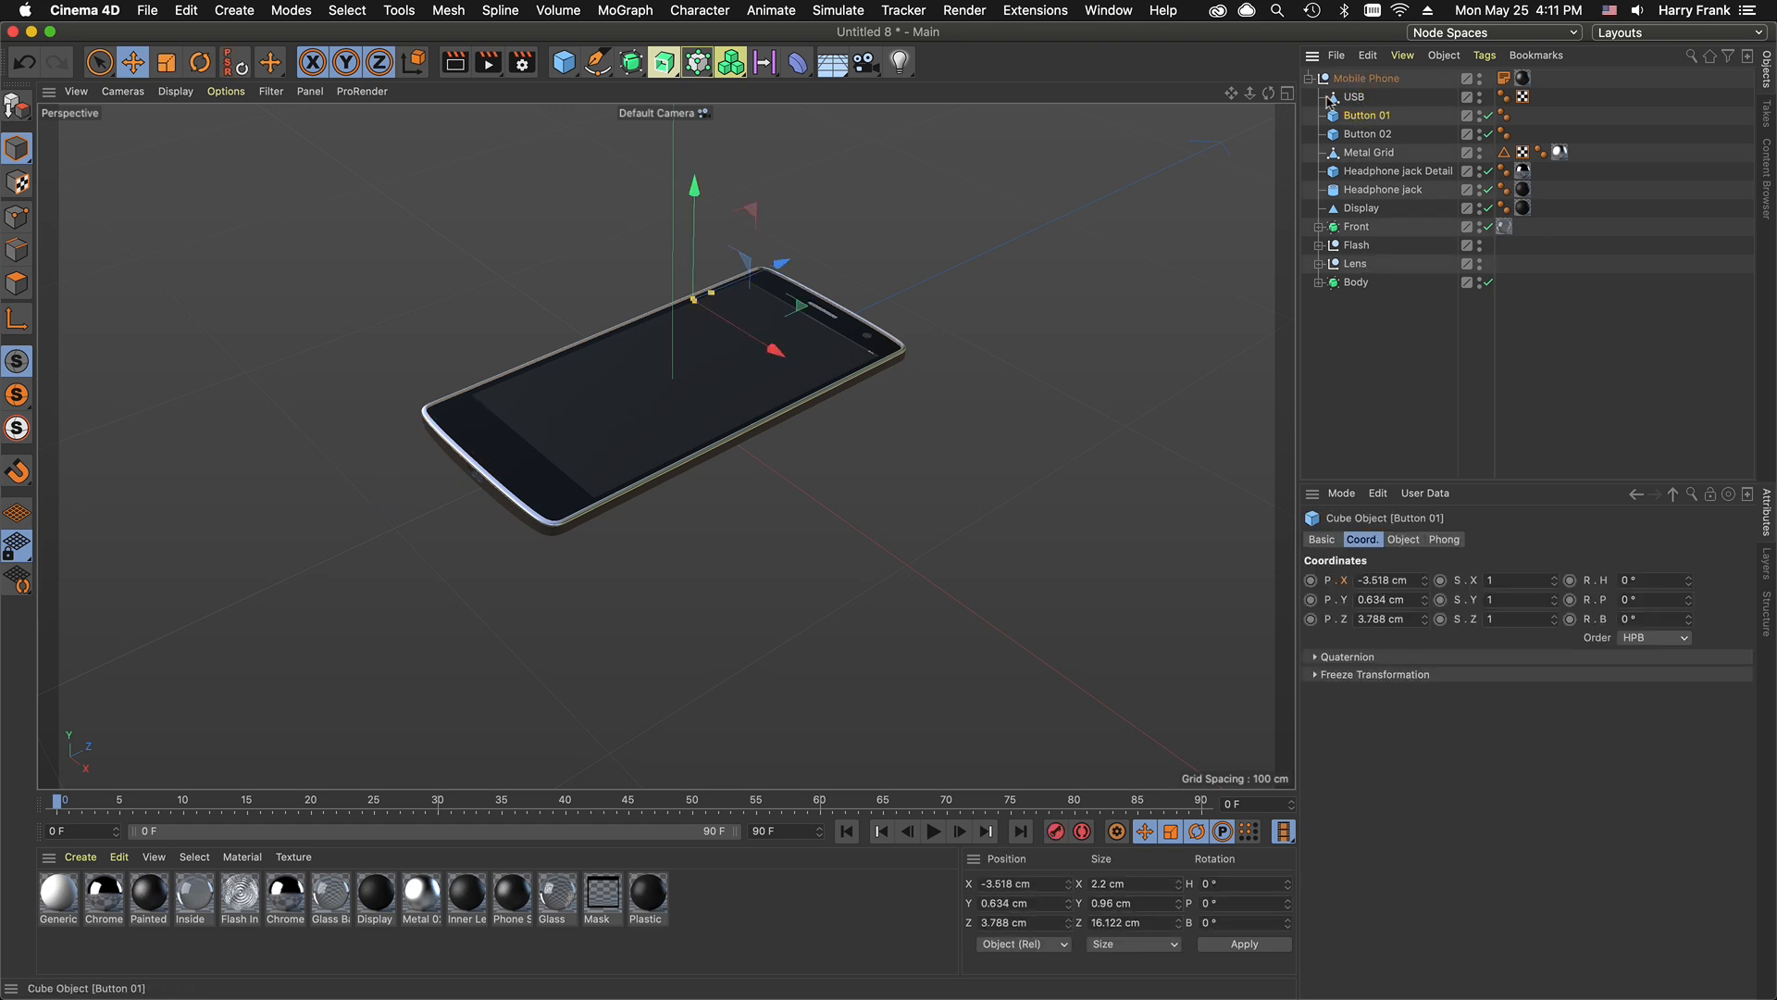
{"action": "left_click", "coordinate": [1318, 226]}
{"action": "left_click", "coordinate": [1370, 246]}
{"action": "left_click", "coordinate": [1357, 229]}
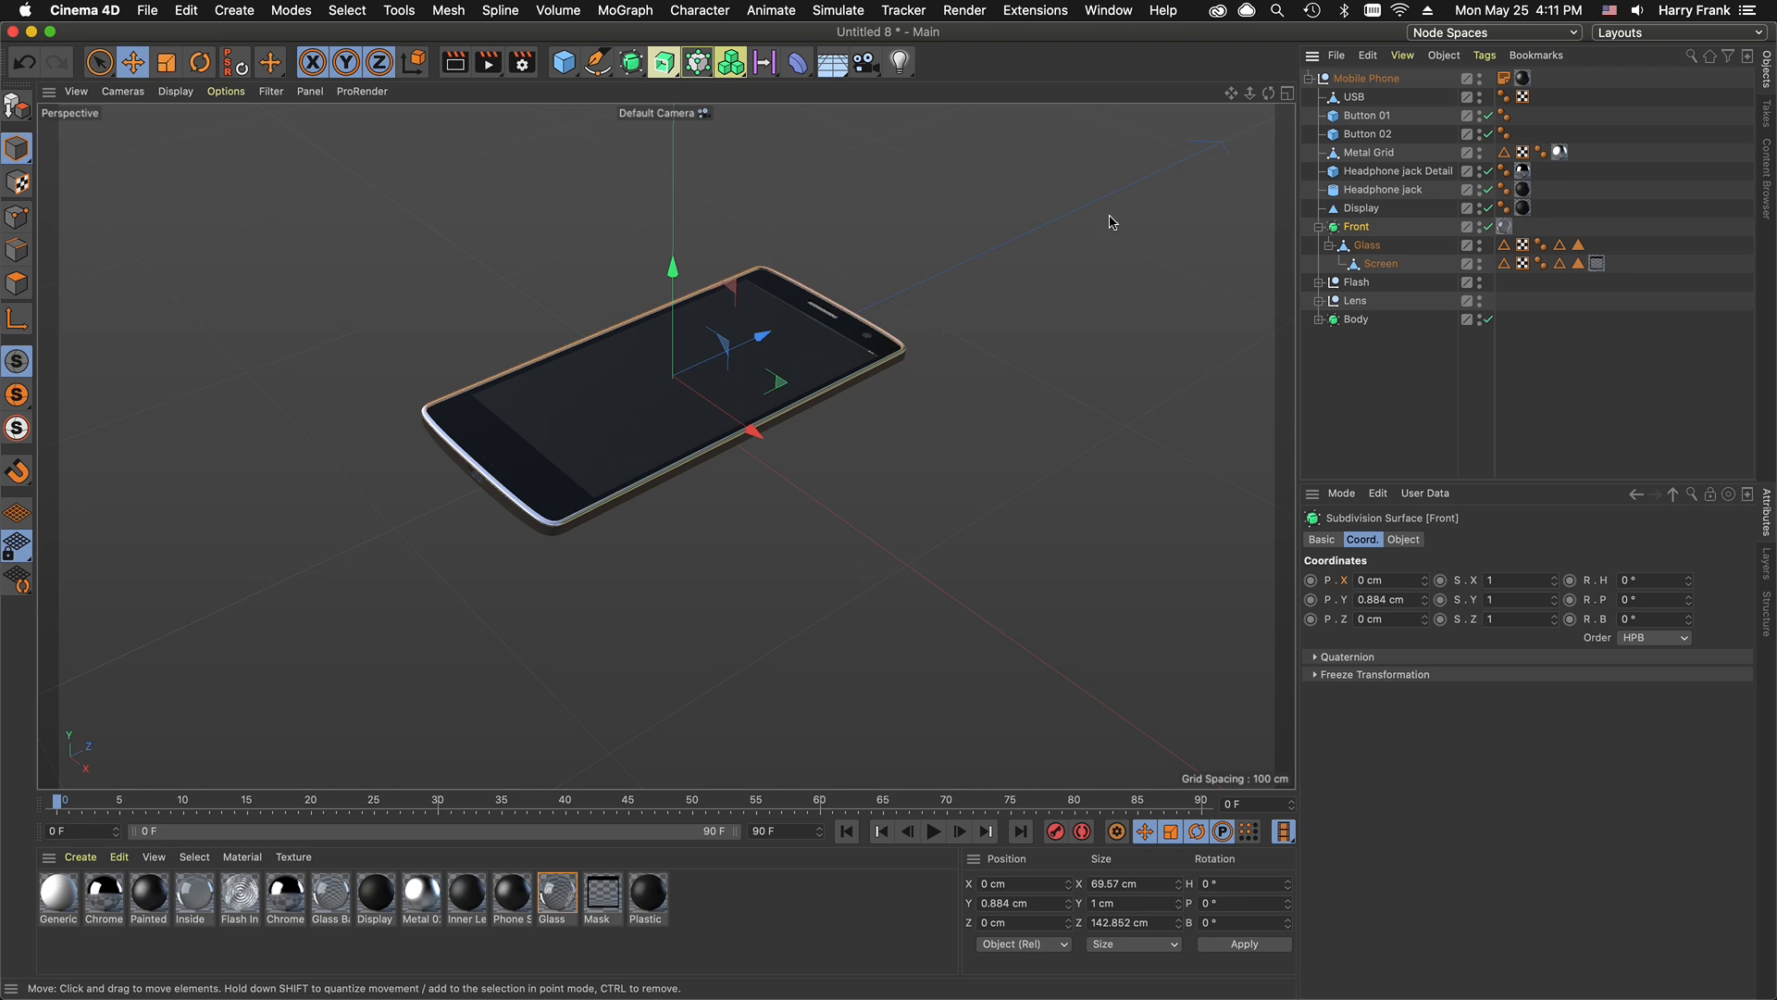
Step: Select the Mobile Phone null with all its children and merge them using Connect Objects + Delete
{"action": "left_click", "coordinate": [1356, 79]}
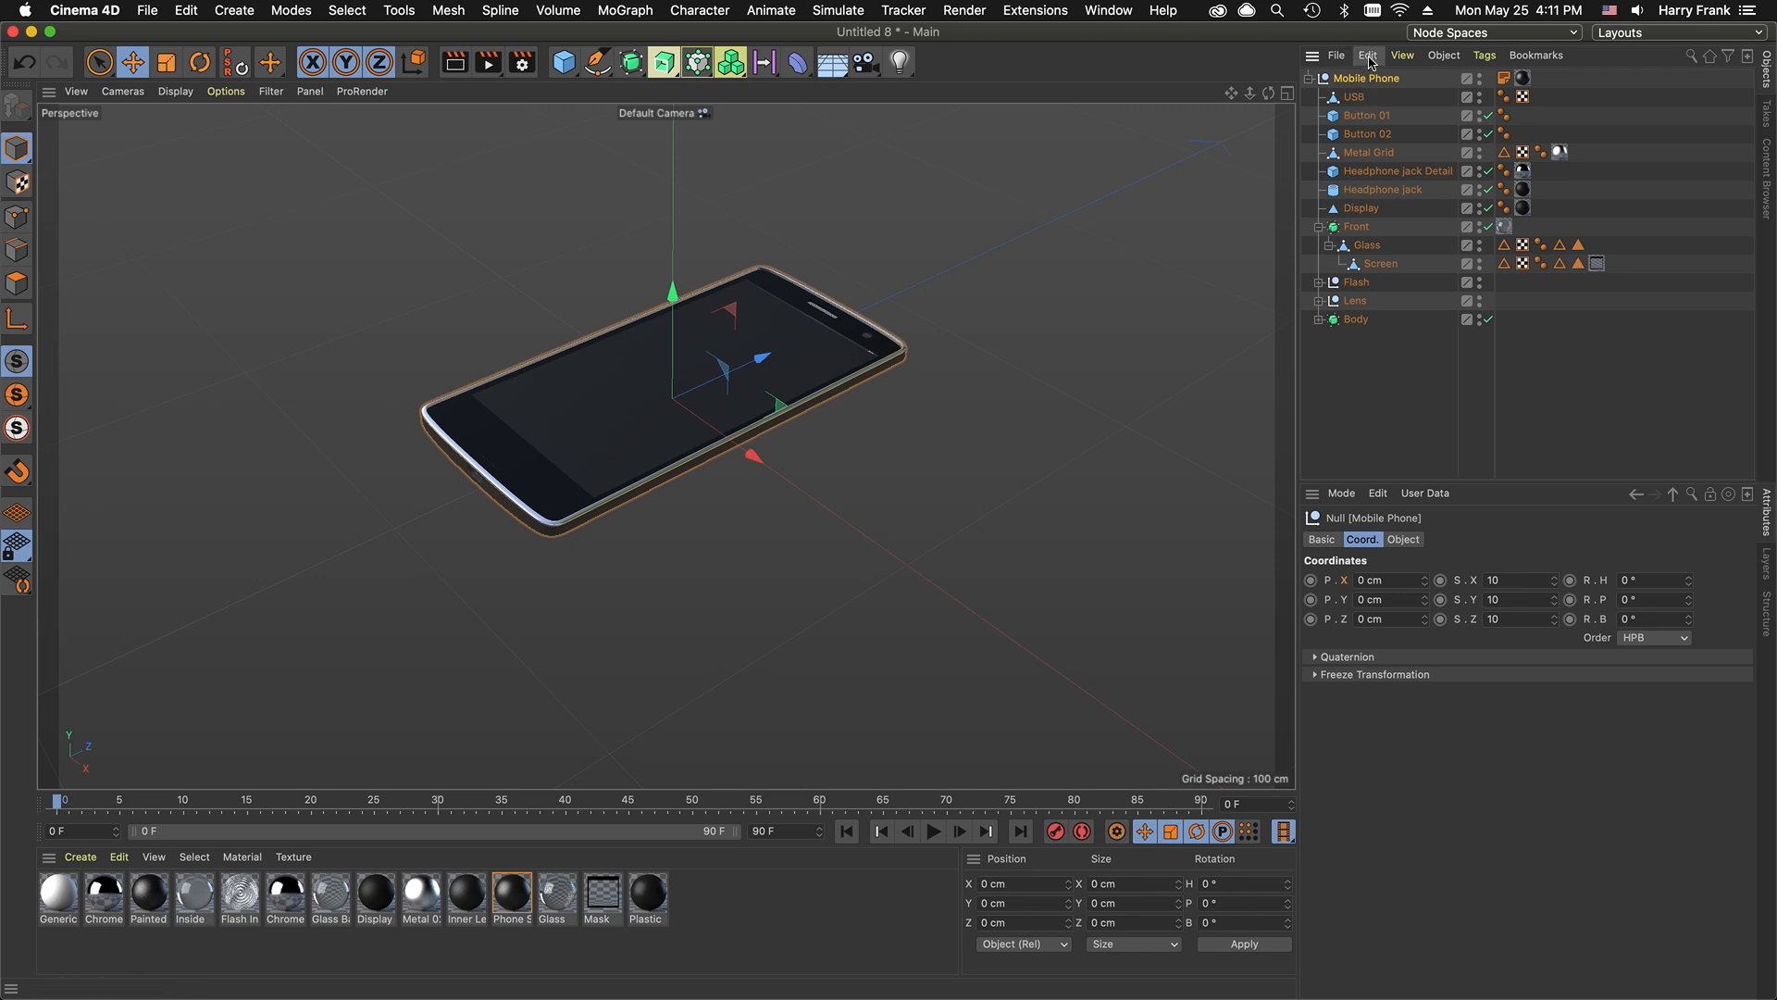
{"action": "left_click", "coordinate": [1369, 57]}
{"action": "left_click", "coordinate": [1400, 252]}
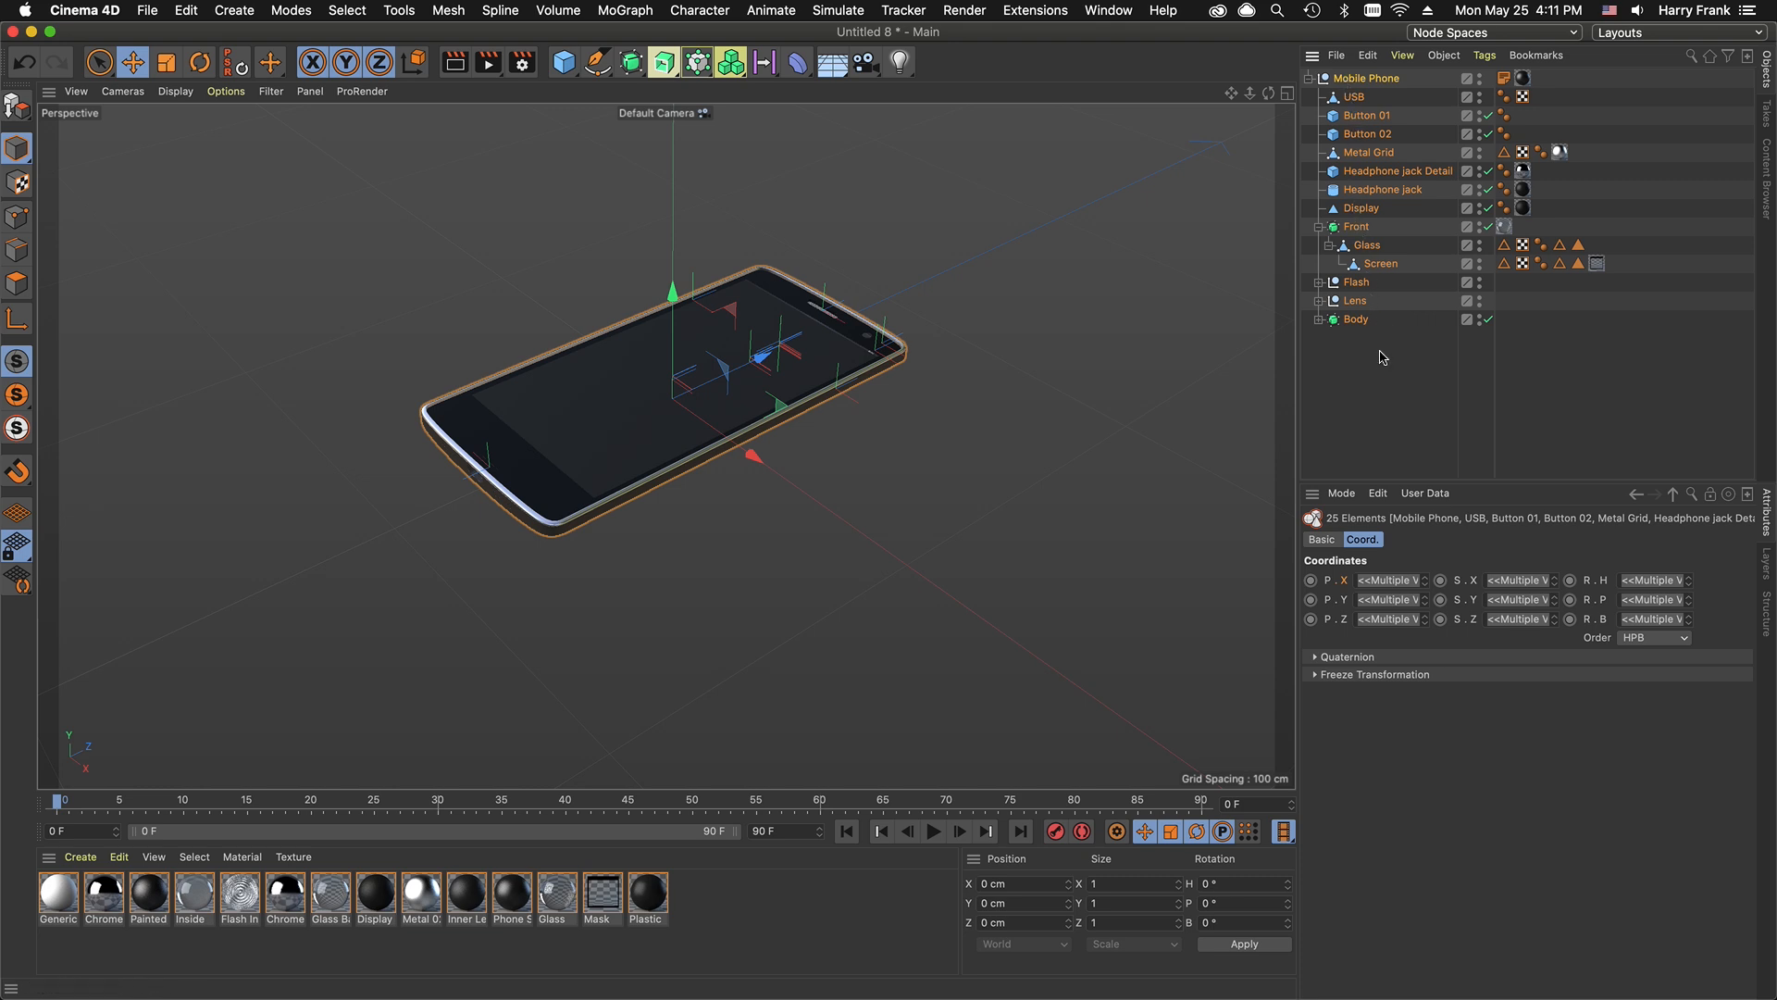
{"action": "left_click", "coordinate": [1437, 57]}
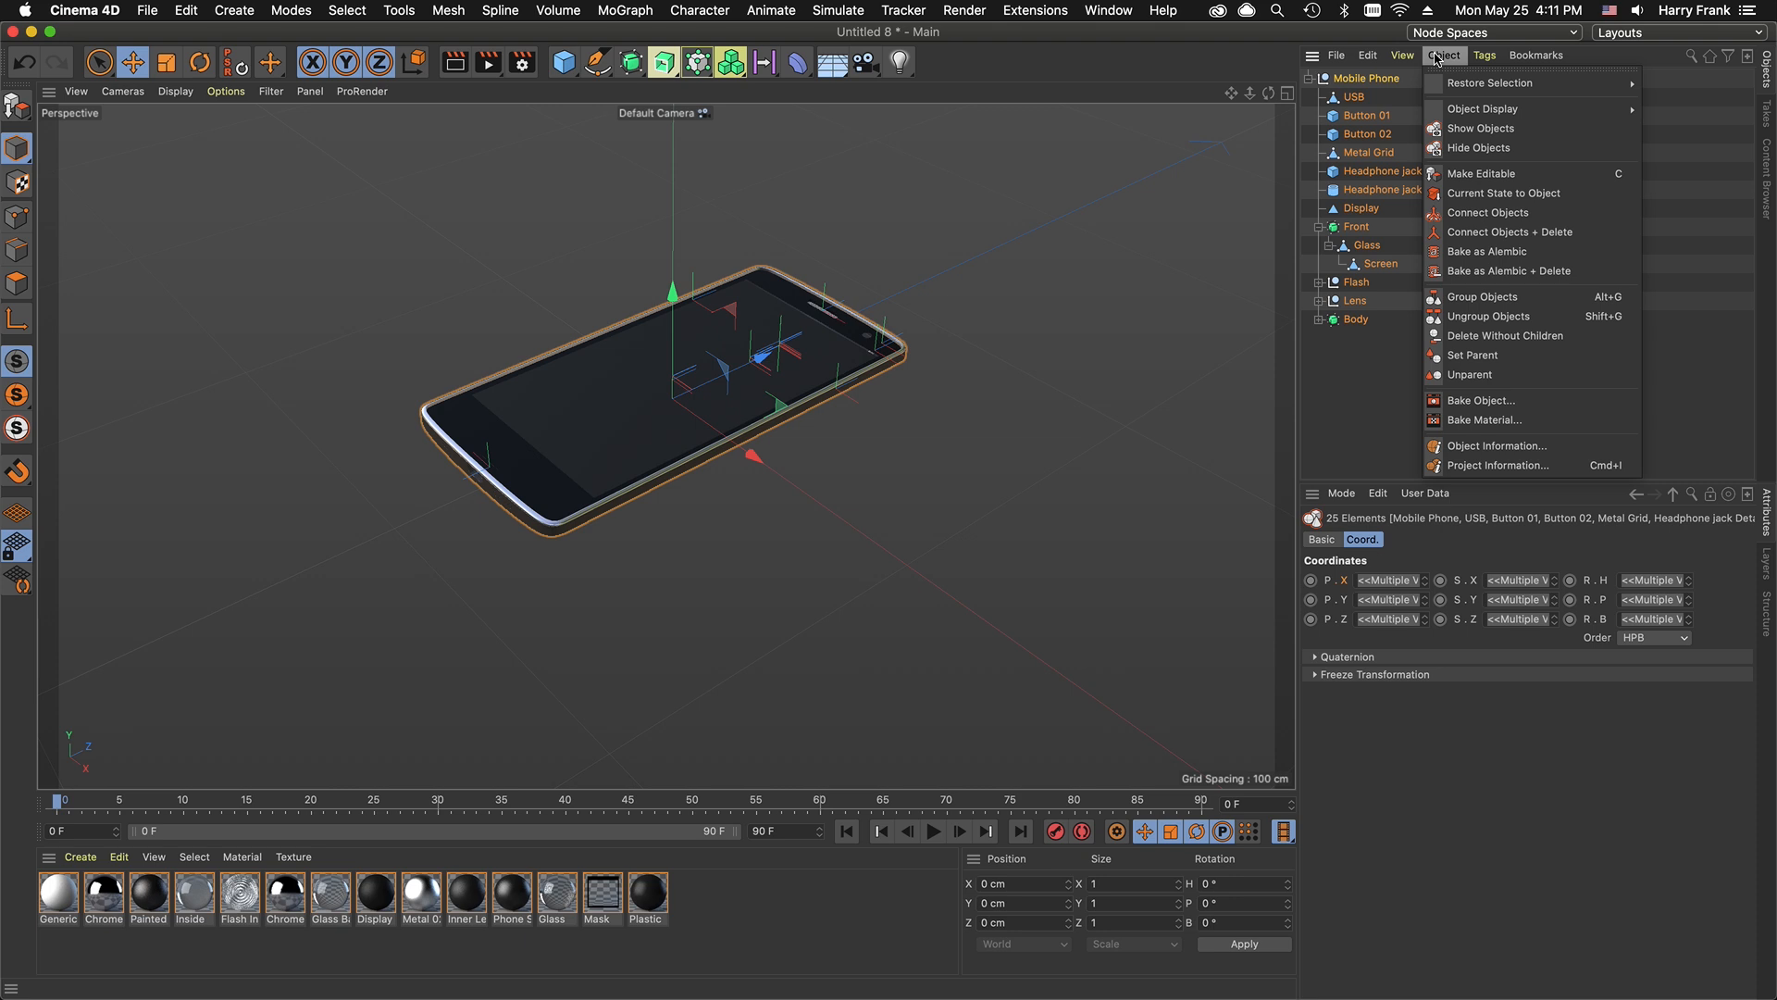
{"action": "left_click", "coordinate": [1484, 232]}
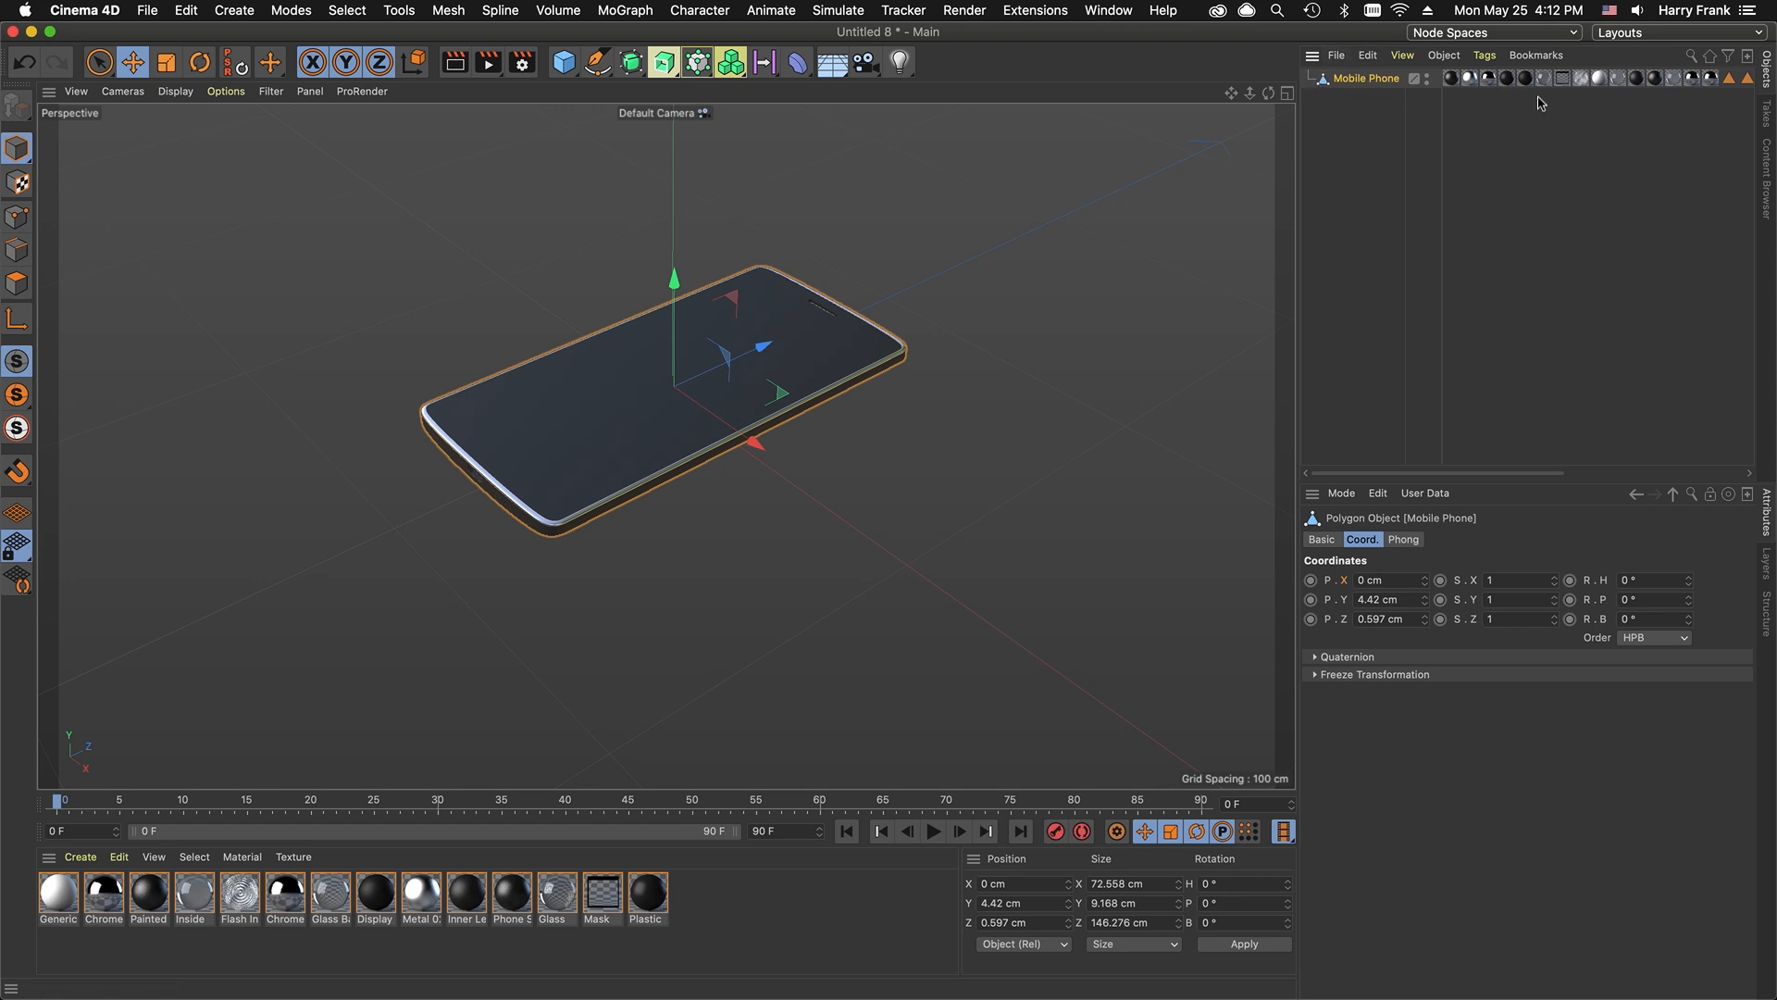
Step: Widen the object list to examine the merged phone's material and selection tags, and narrow the list again
{"action": "left_click_drag", "start_coordinate": [1299, 113], "coordinate": [907, 120]}
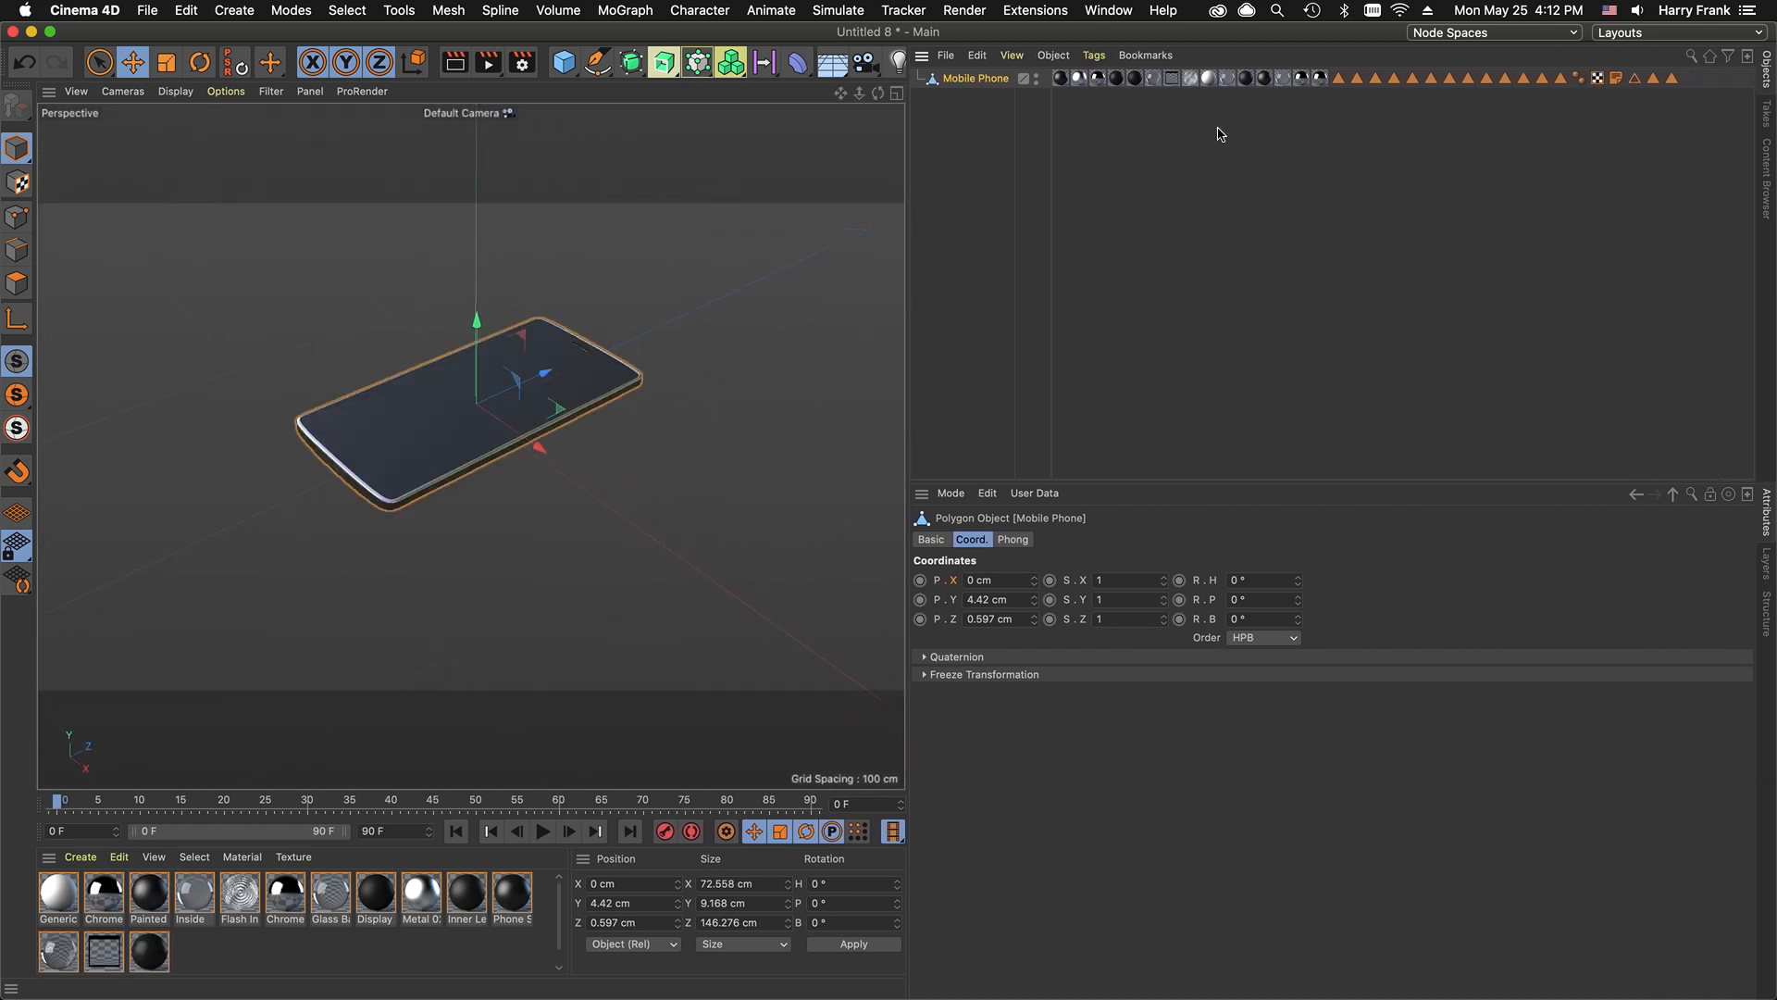
{"action": "left_click_drag", "start_coordinate": [1348, 106], "coordinate": [1685, 35]}
{"action": "left_click", "coordinate": [1162, 168]}
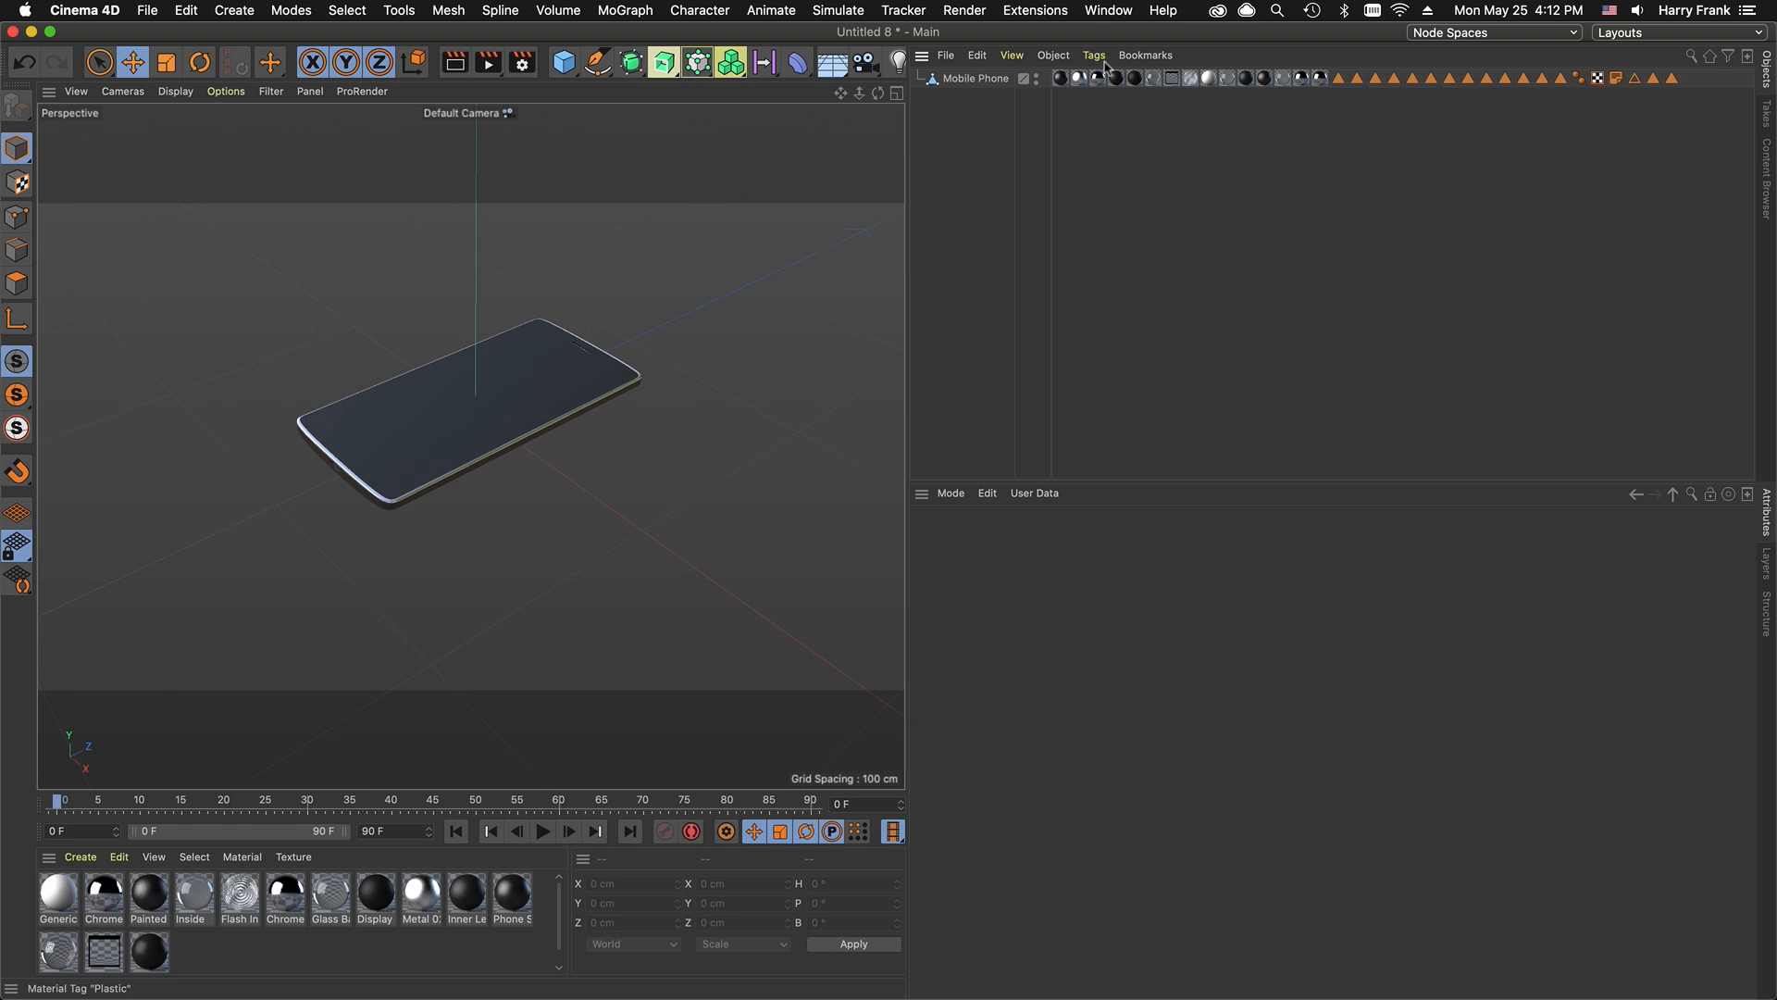
{"action": "left_click_drag", "start_coordinate": [907, 134], "coordinate": [1275, 104]}
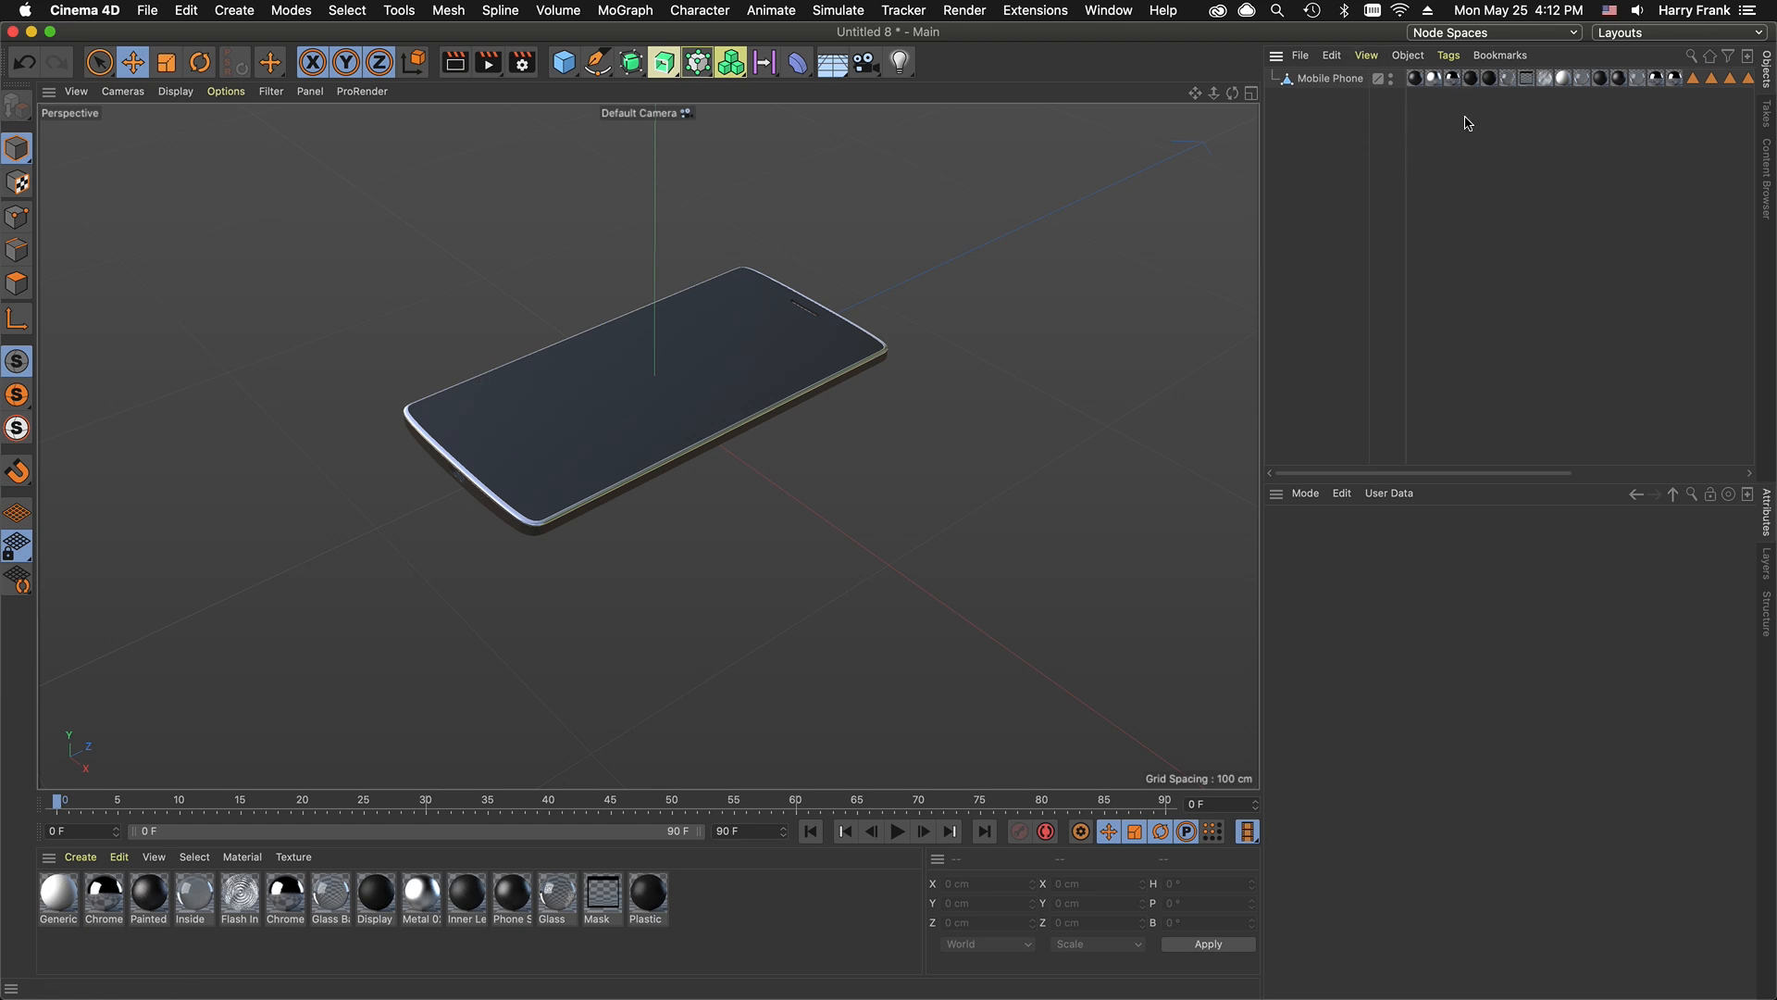
Step: Bake the merged Mobile Phone object to a single 2048 × 2048 PNG texture at 8 bits per channel, and close the bake settings
{"action": "left_click", "coordinate": [1344, 82]}
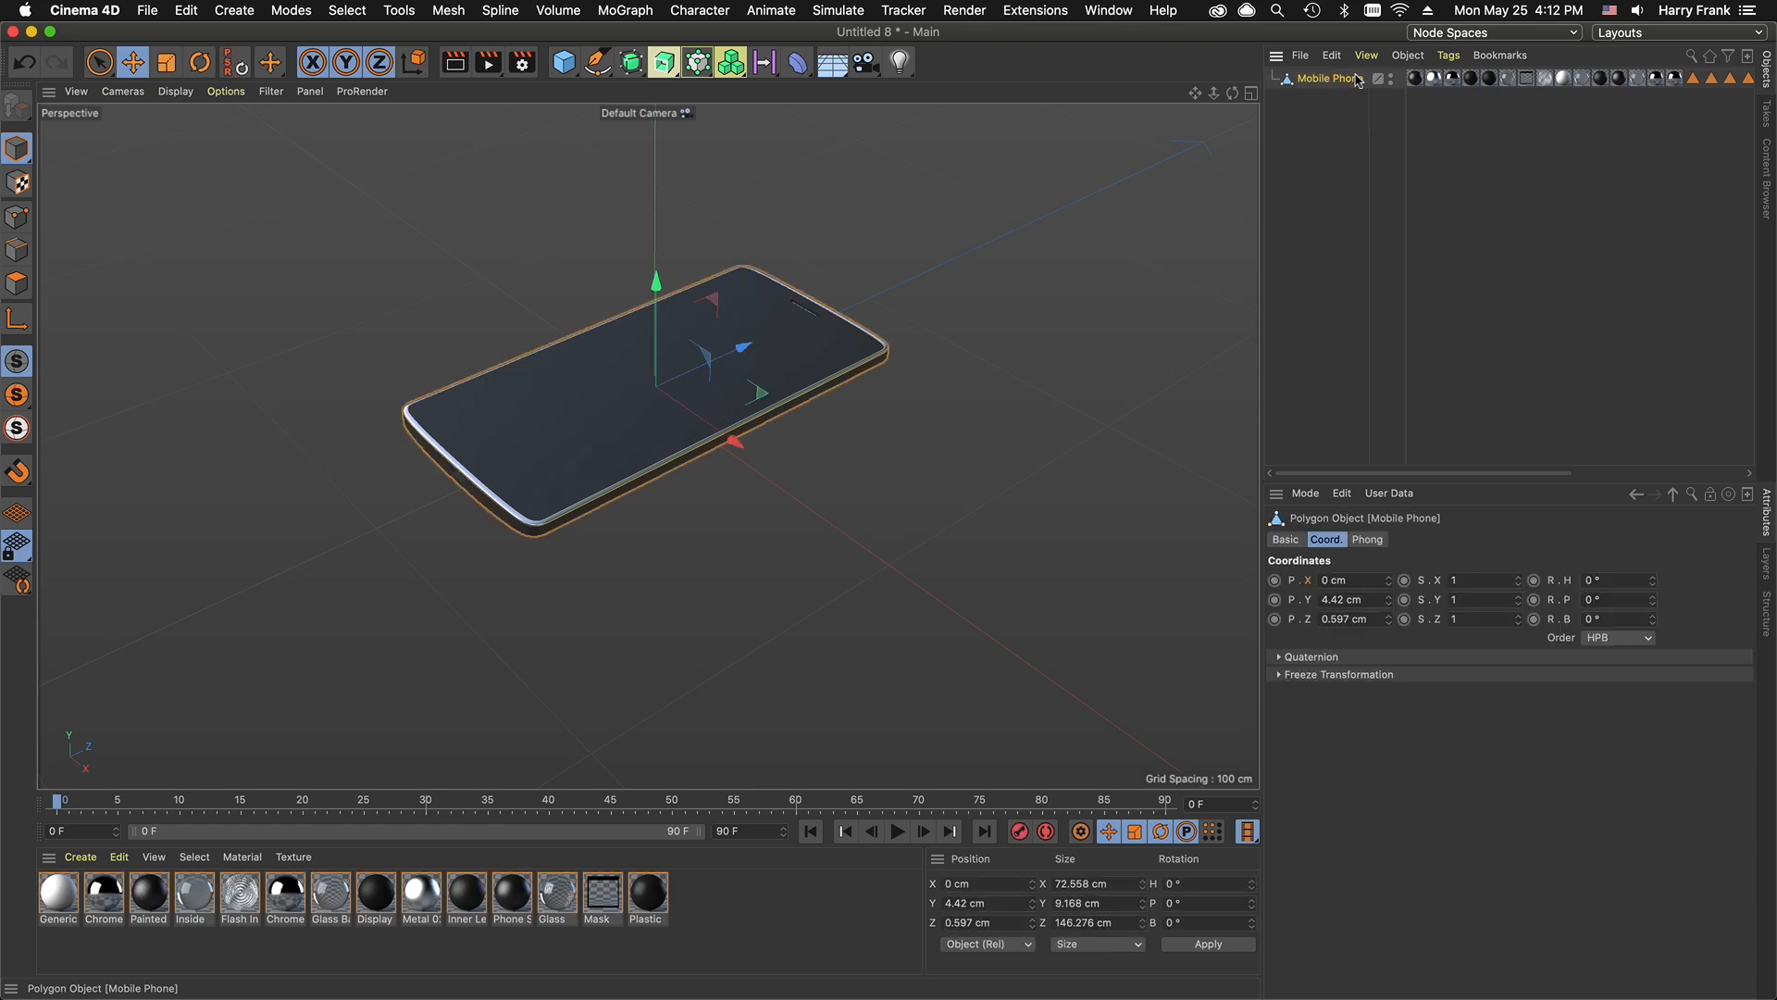
{"action": "left_click", "coordinate": [1408, 56]}
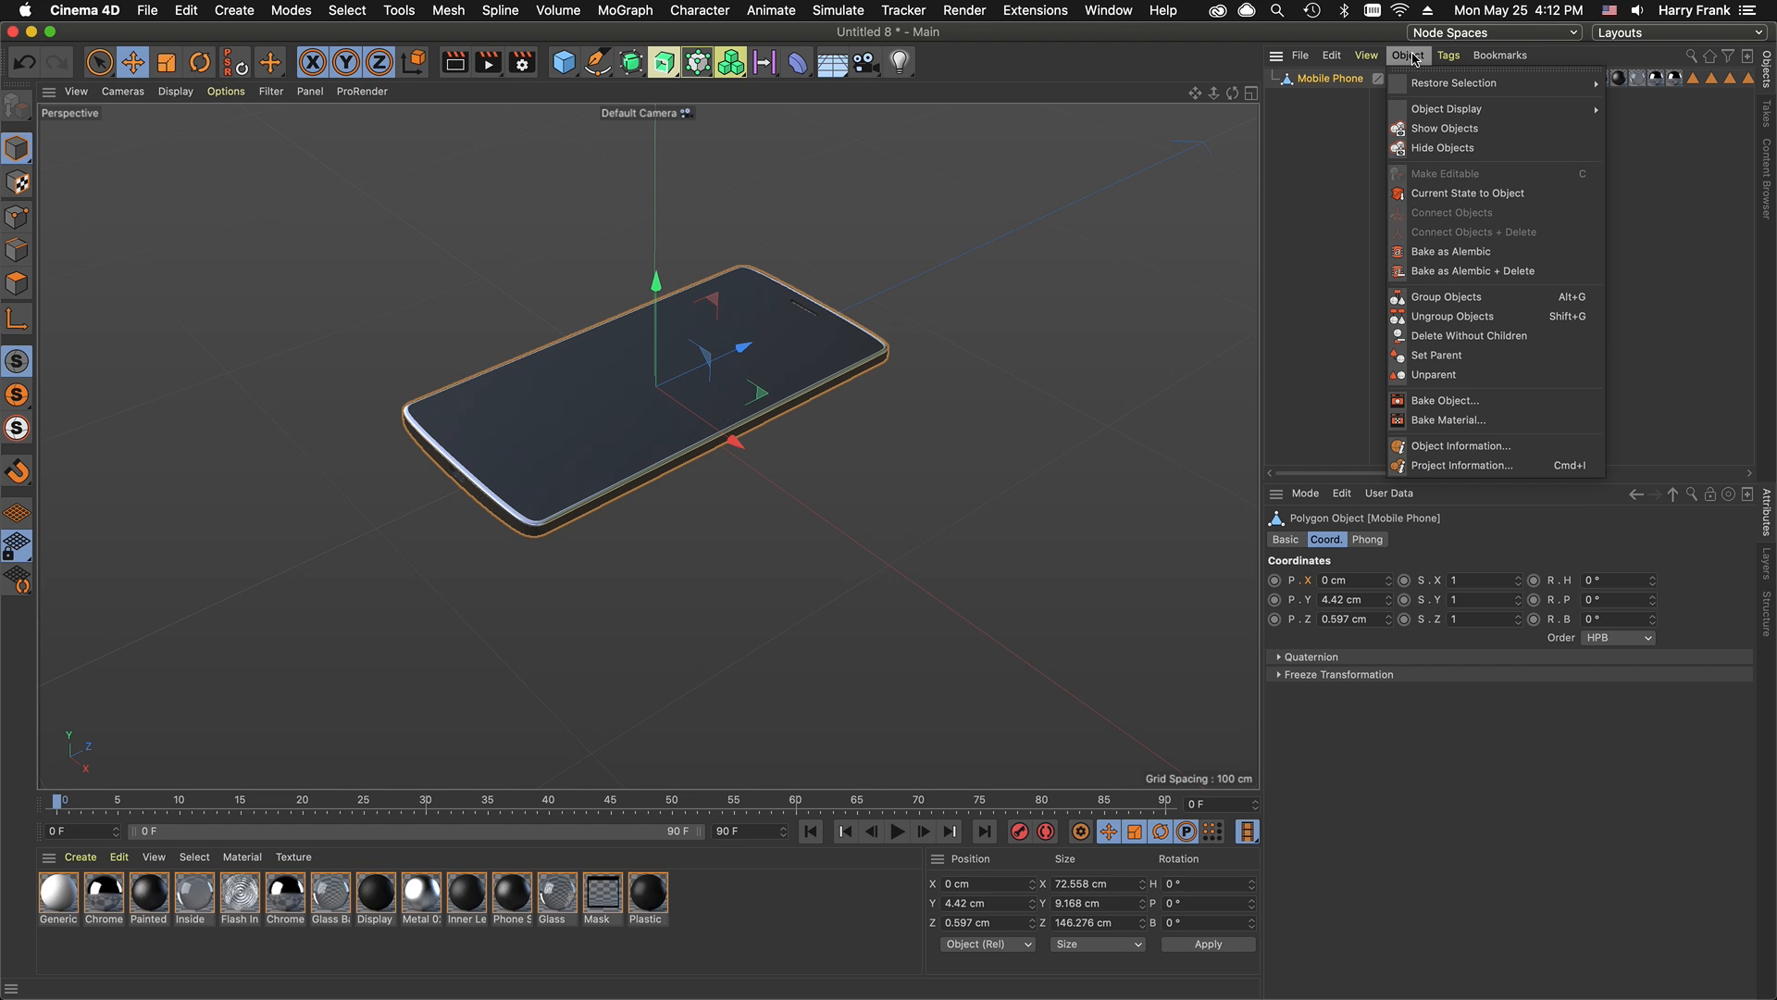
{"action": "left_click", "coordinate": [1446, 402]}
{"action": "left_click_drag", "start_coordinate": [1450, 393], "coordinate": [1247, 133]}
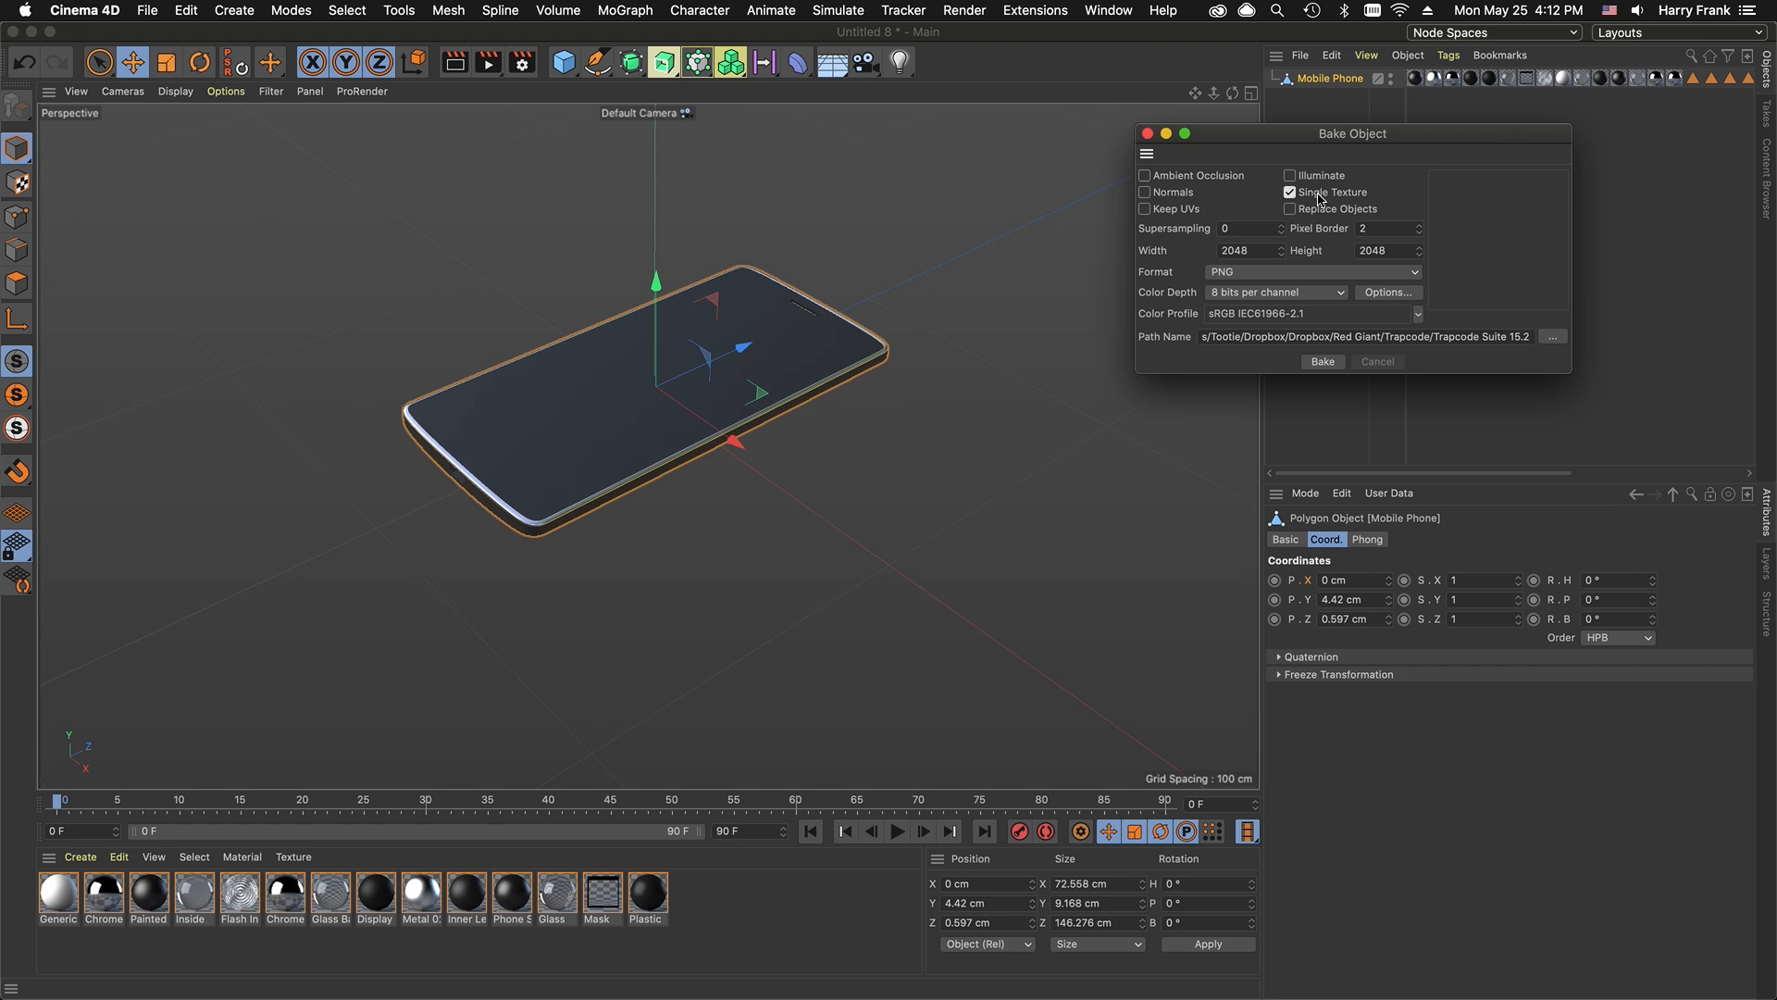
{"action": "double_click", "coordinate": [1257, 251]}
{"action": "left_click", "coordinate": [1327, 368]}
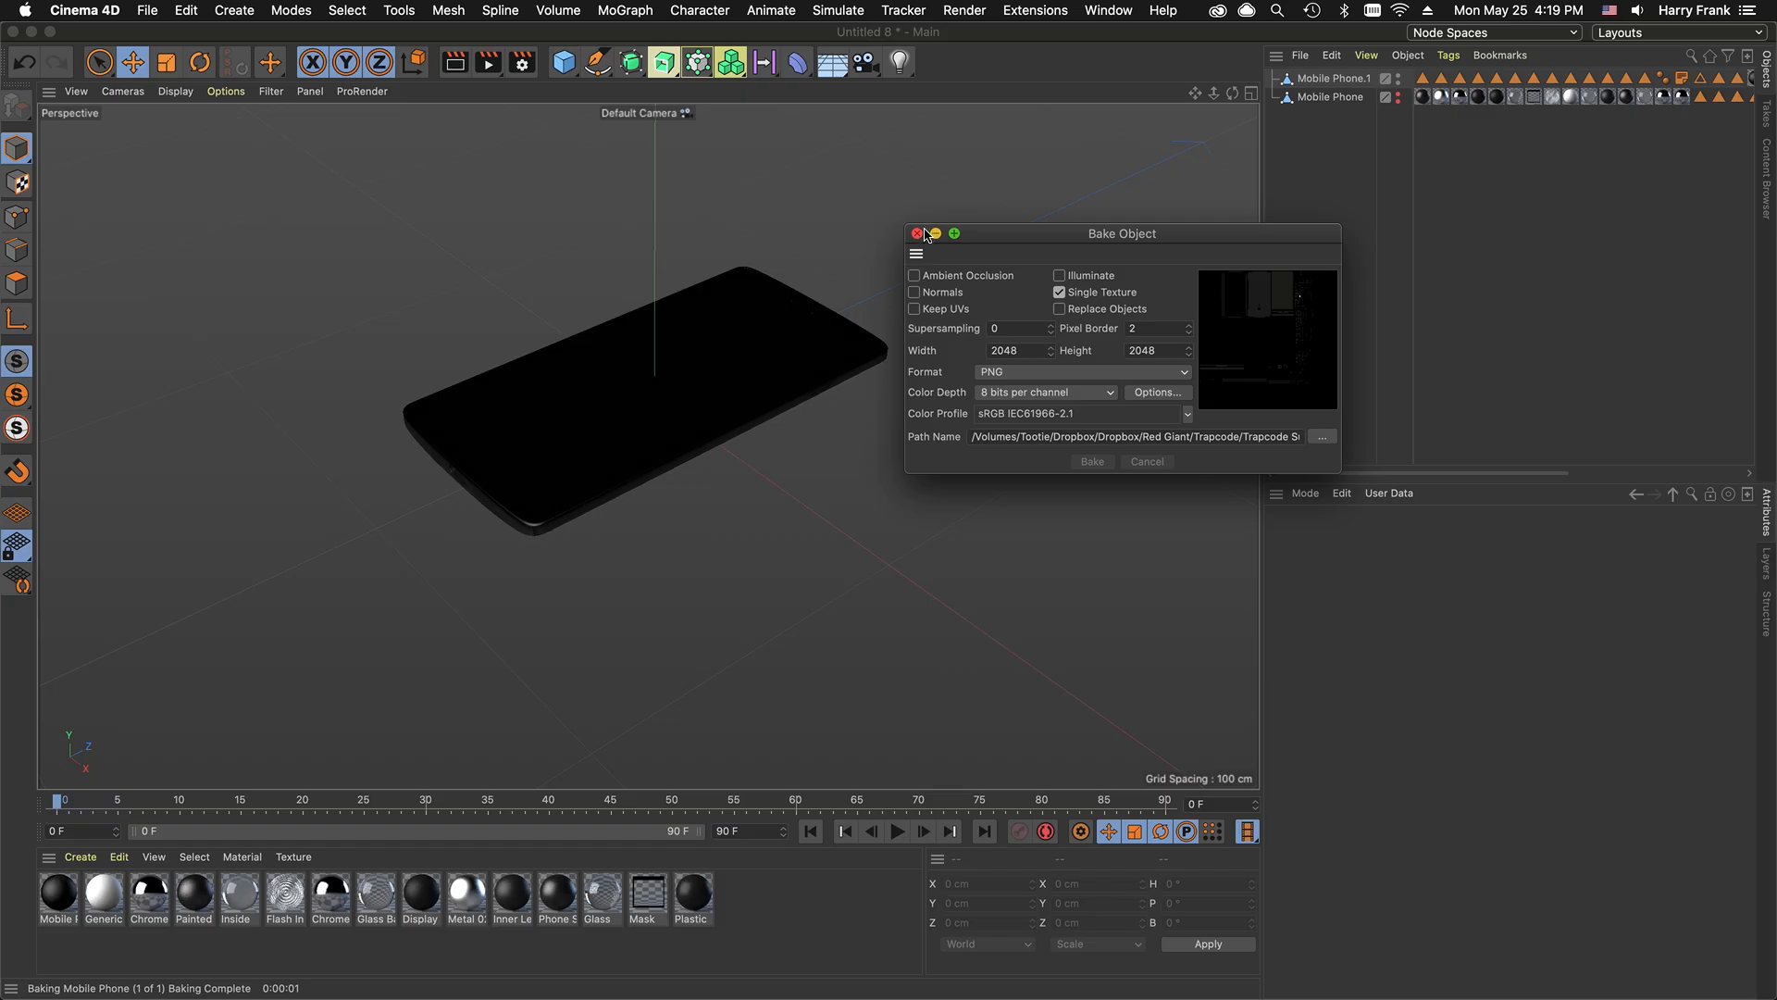
{"action": "left_click", "coordinate": [49, 266]}
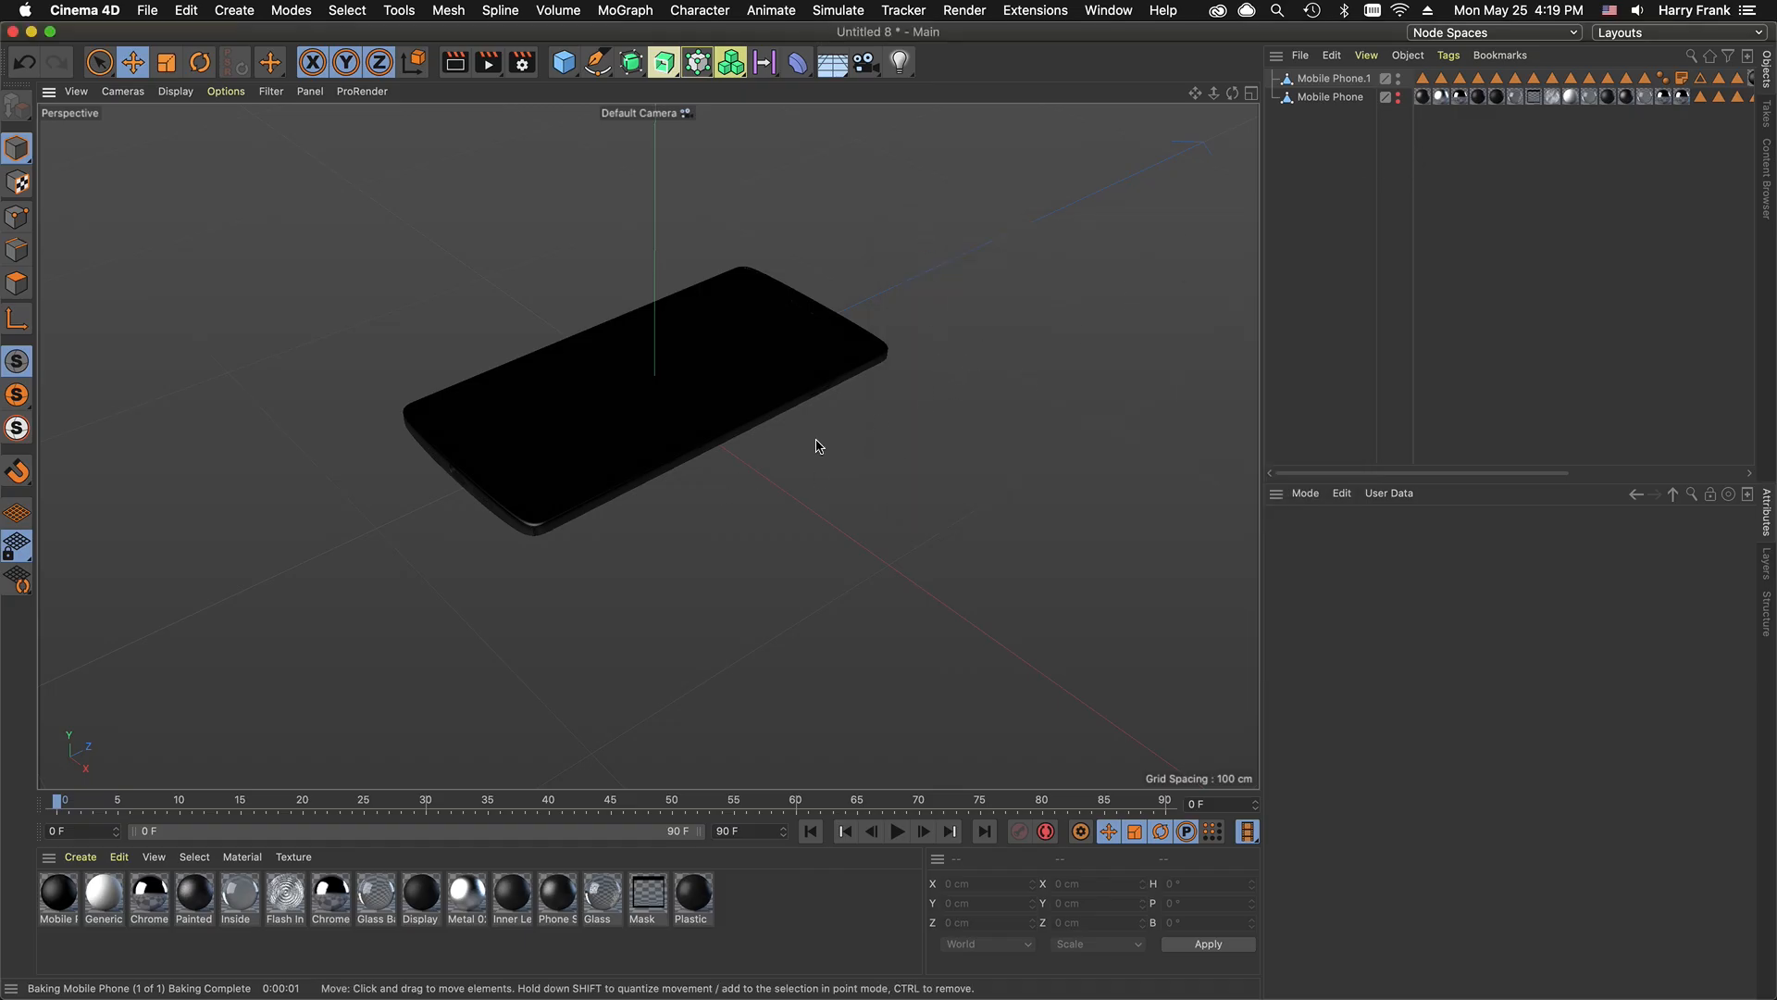
{"action": "scroll", "coordinate": [678, 497], "scroll_direction": "up", "scroll_amount": 8}
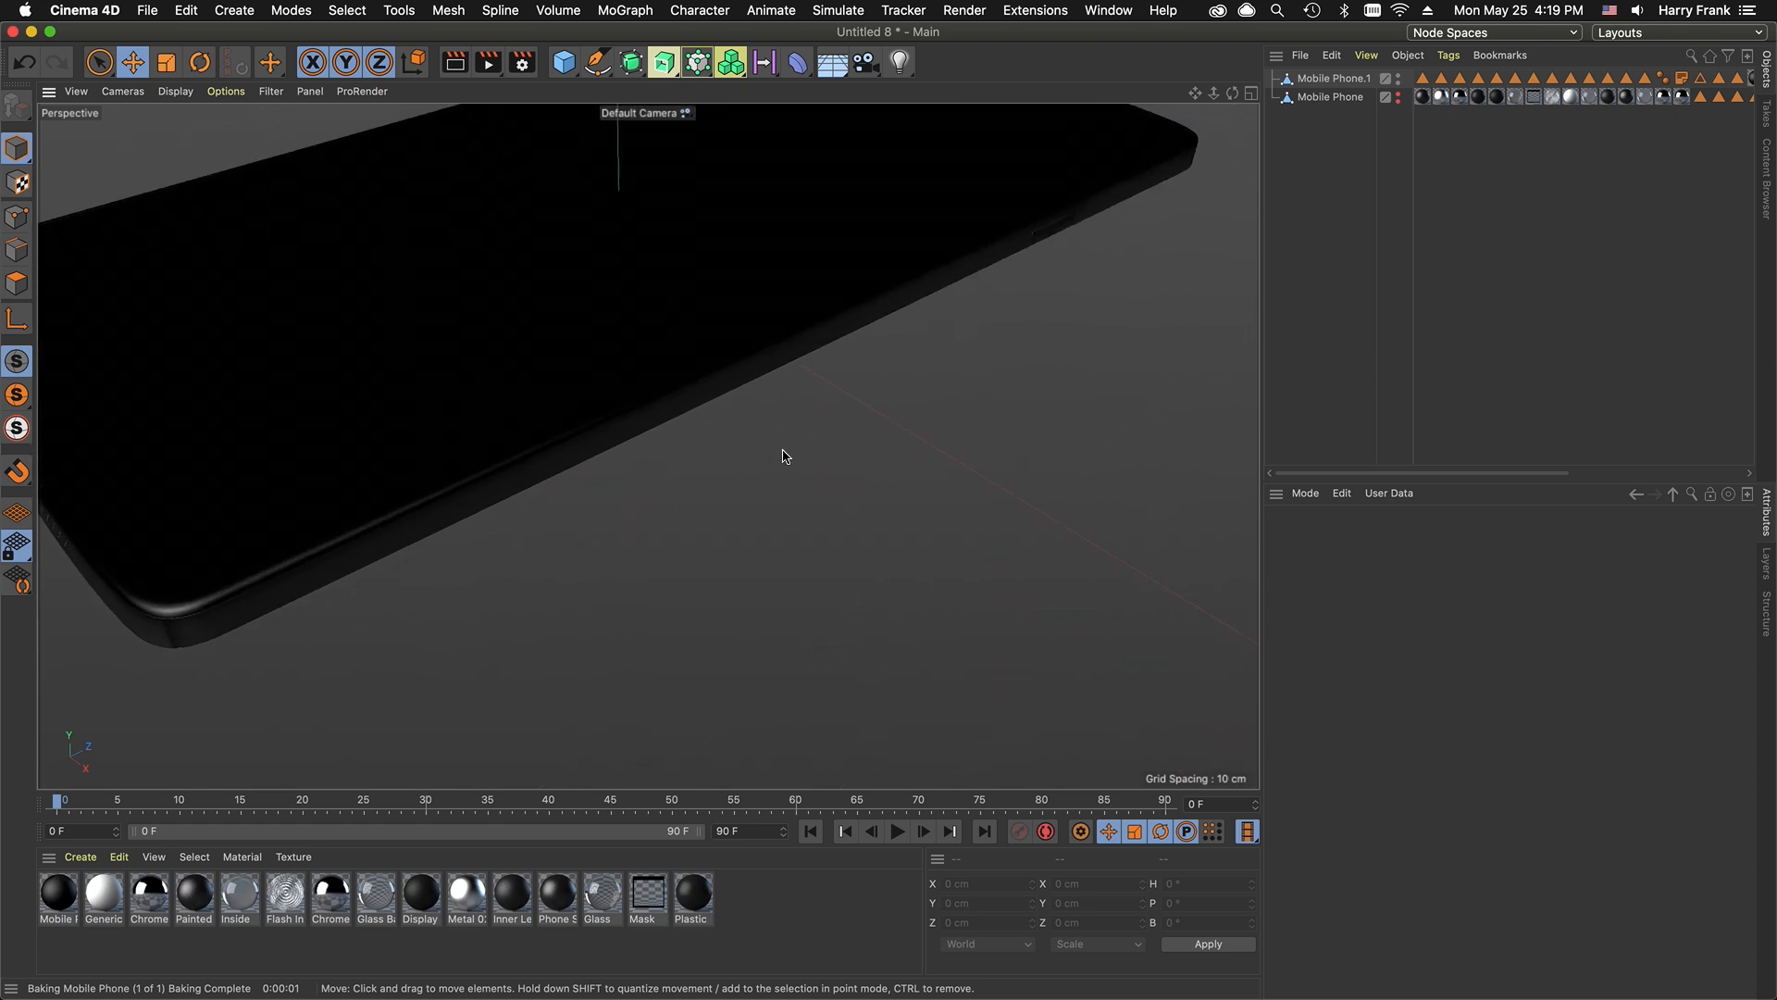
Step: Inspect the baked phone model in the viewport and delete the original Mobile Phone object, keeping the baked copy
{"action": "scroll", "coordinate": [796, 460], "scroll_direction": "up", "scroll_amount": 2}
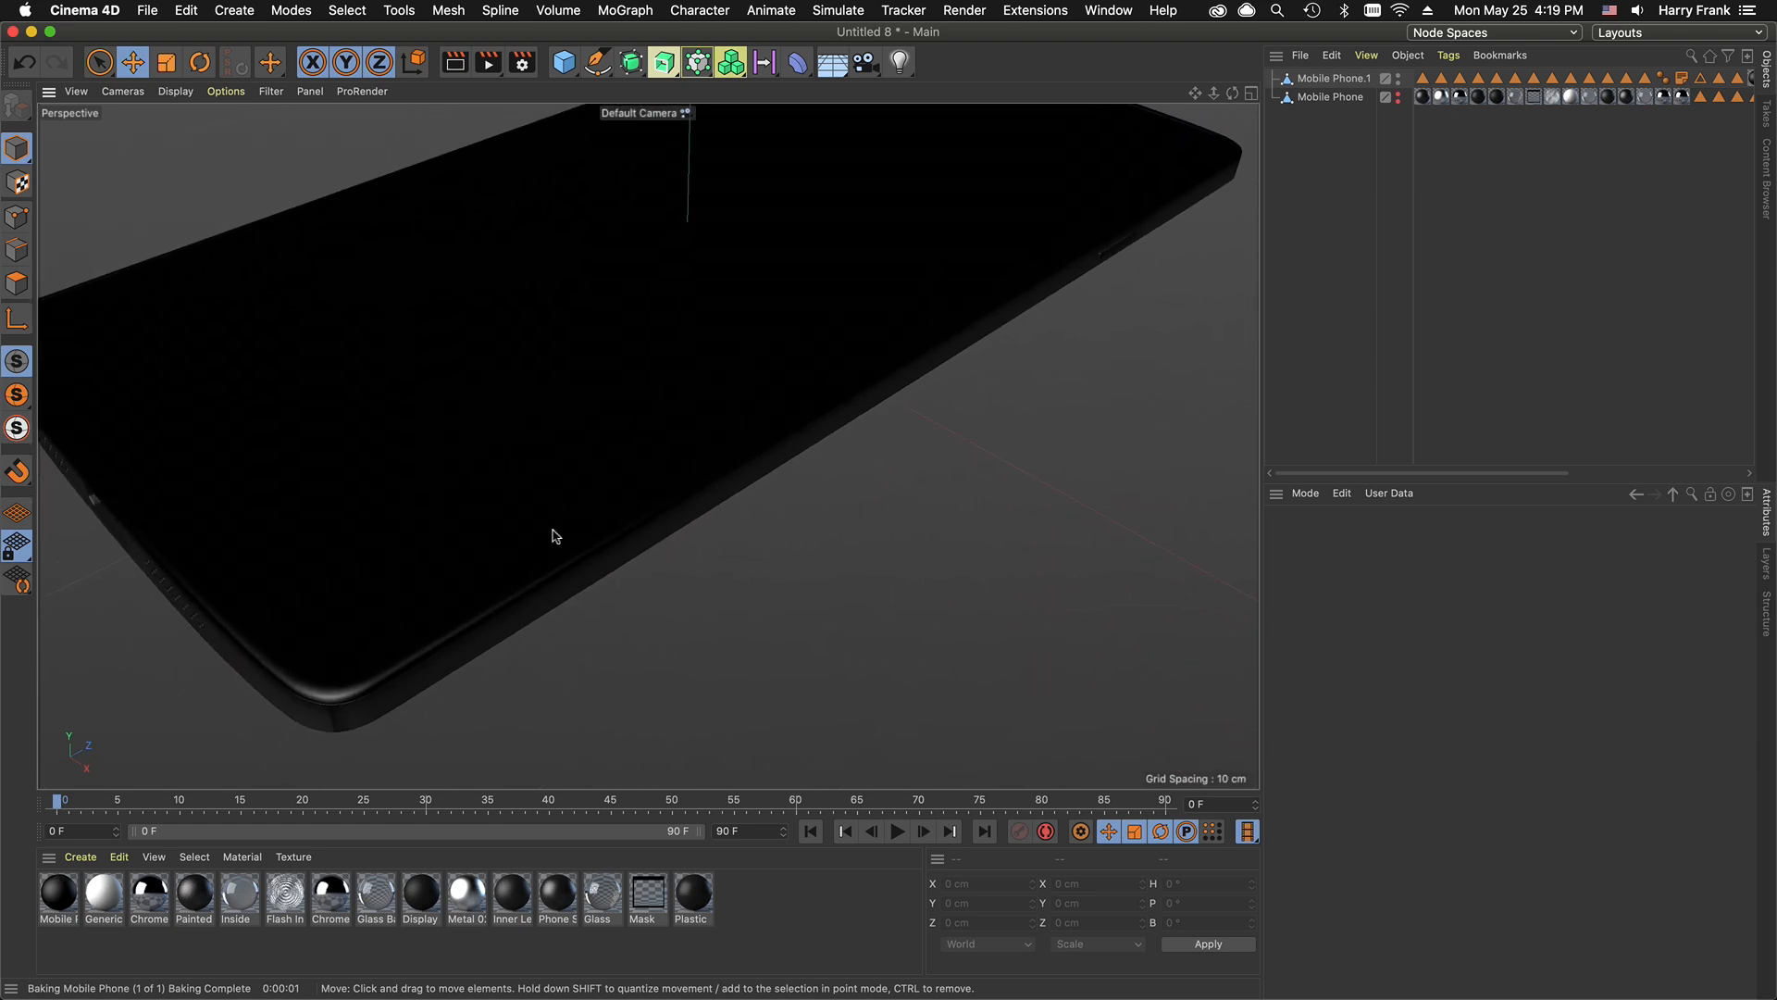
{"action": "scroll", "coordinate": [946, 529], "scroll_direction": "down", "scroll_amount": 6}
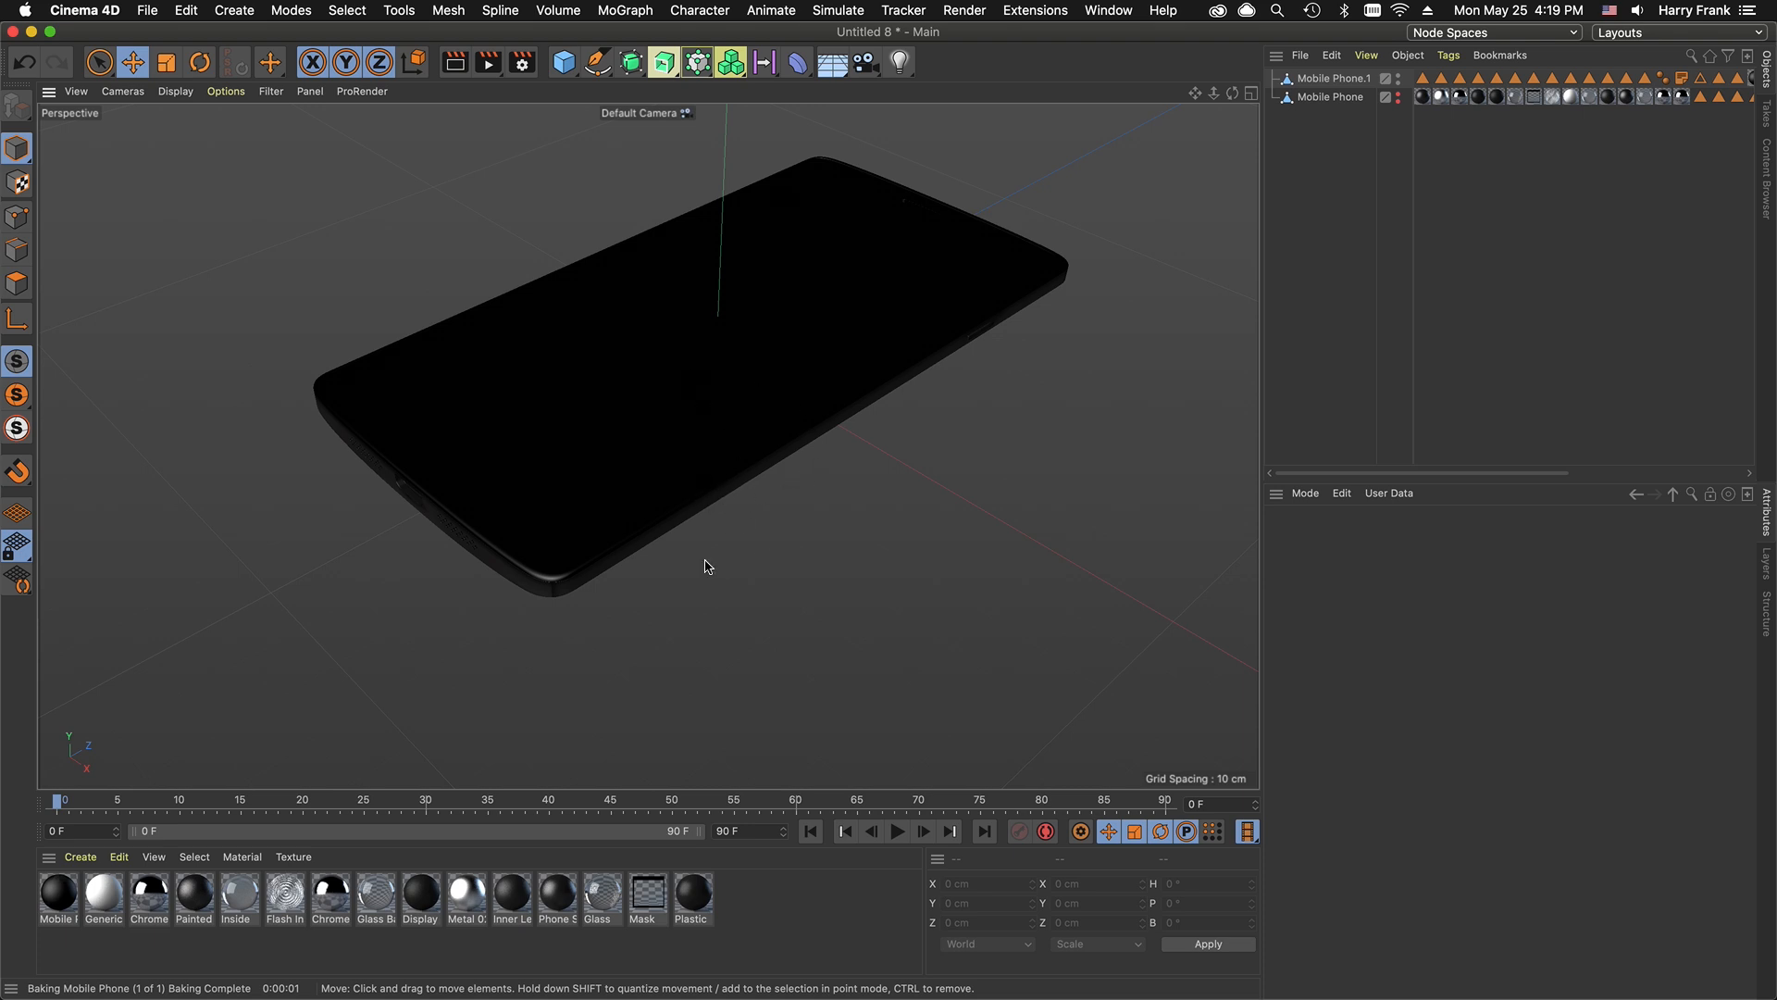
{"action": "left_click", "coordinate": [1342, 96]}
{"action": "key", "text": "Delete"}
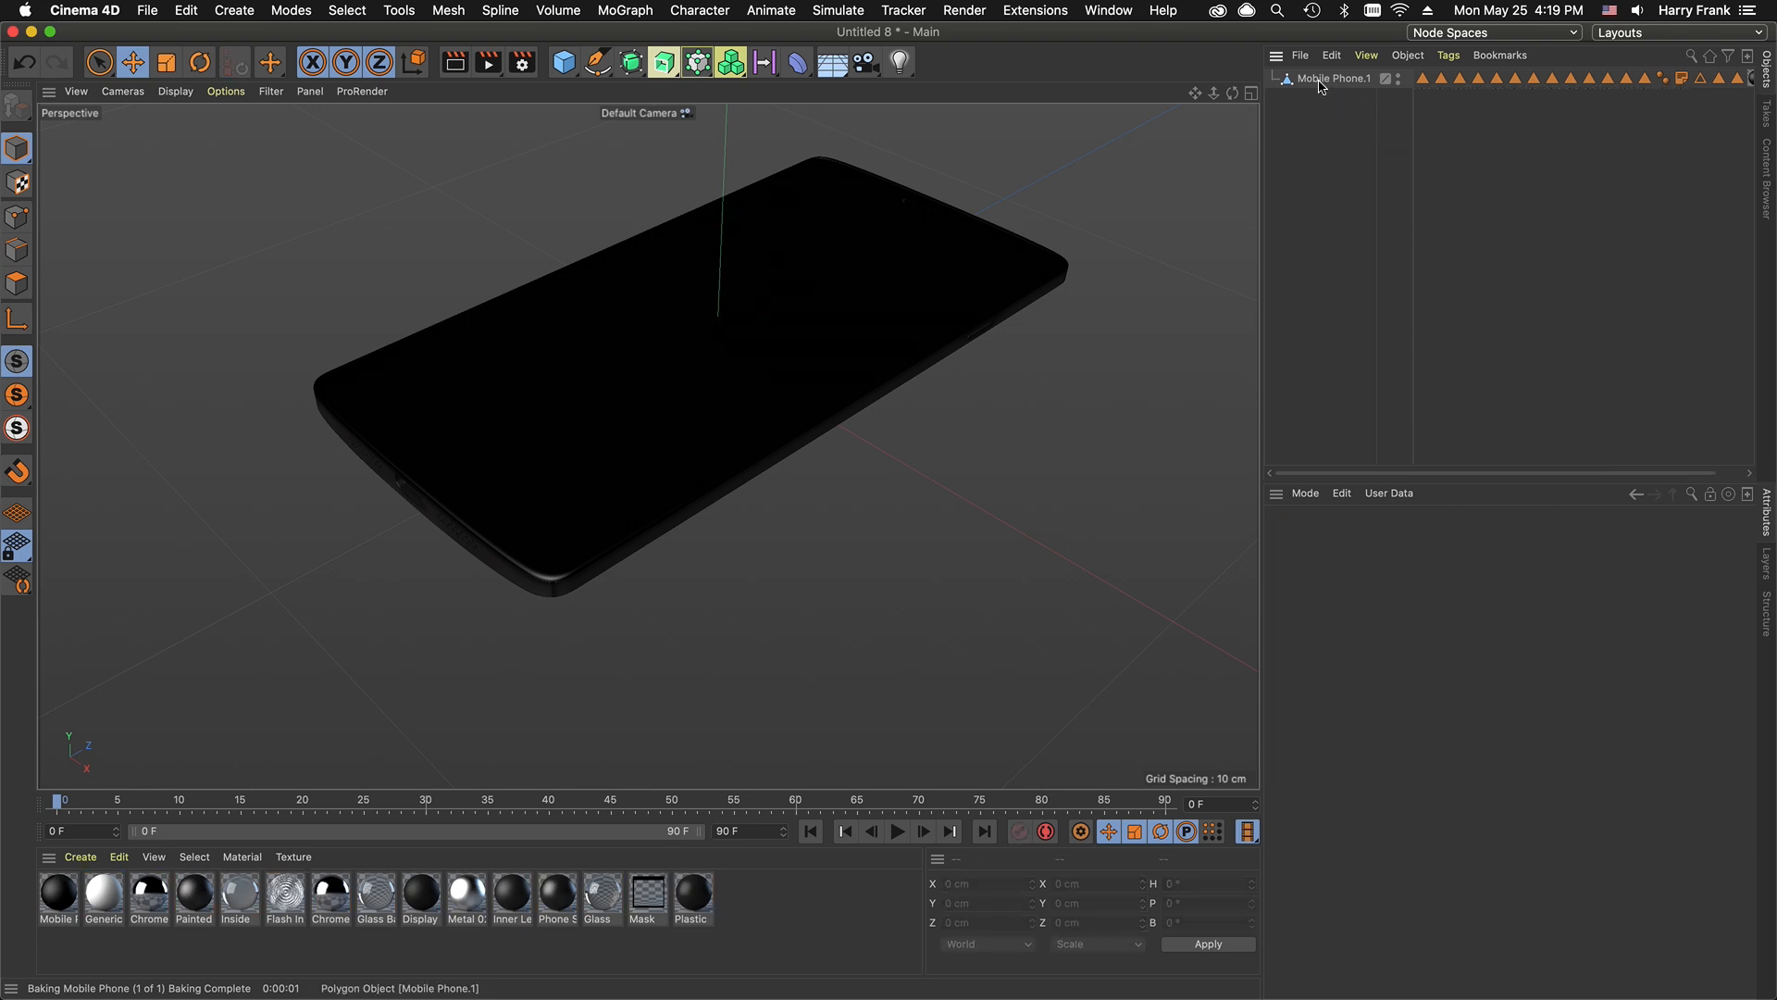
Step: Delete all unused materials from the scene and save the Cinema 4D project
{"action": "left_click", "coordinate": [1311, 79]}
{"action": "mouse_move", "coordinate": [1051, 276]}
{"action": "left_mouse_down"}
{"action": "mouse_move", "coordinate": [1032, 314]}
{"action": "mouse_move", "coordinate": [1055, 278]}
{"action": "mouse_move", "coordinate": [1046, 297]}
{"action": "left_mouse_up"}
{"action": "left_click", "coordinate": [119, 857]}
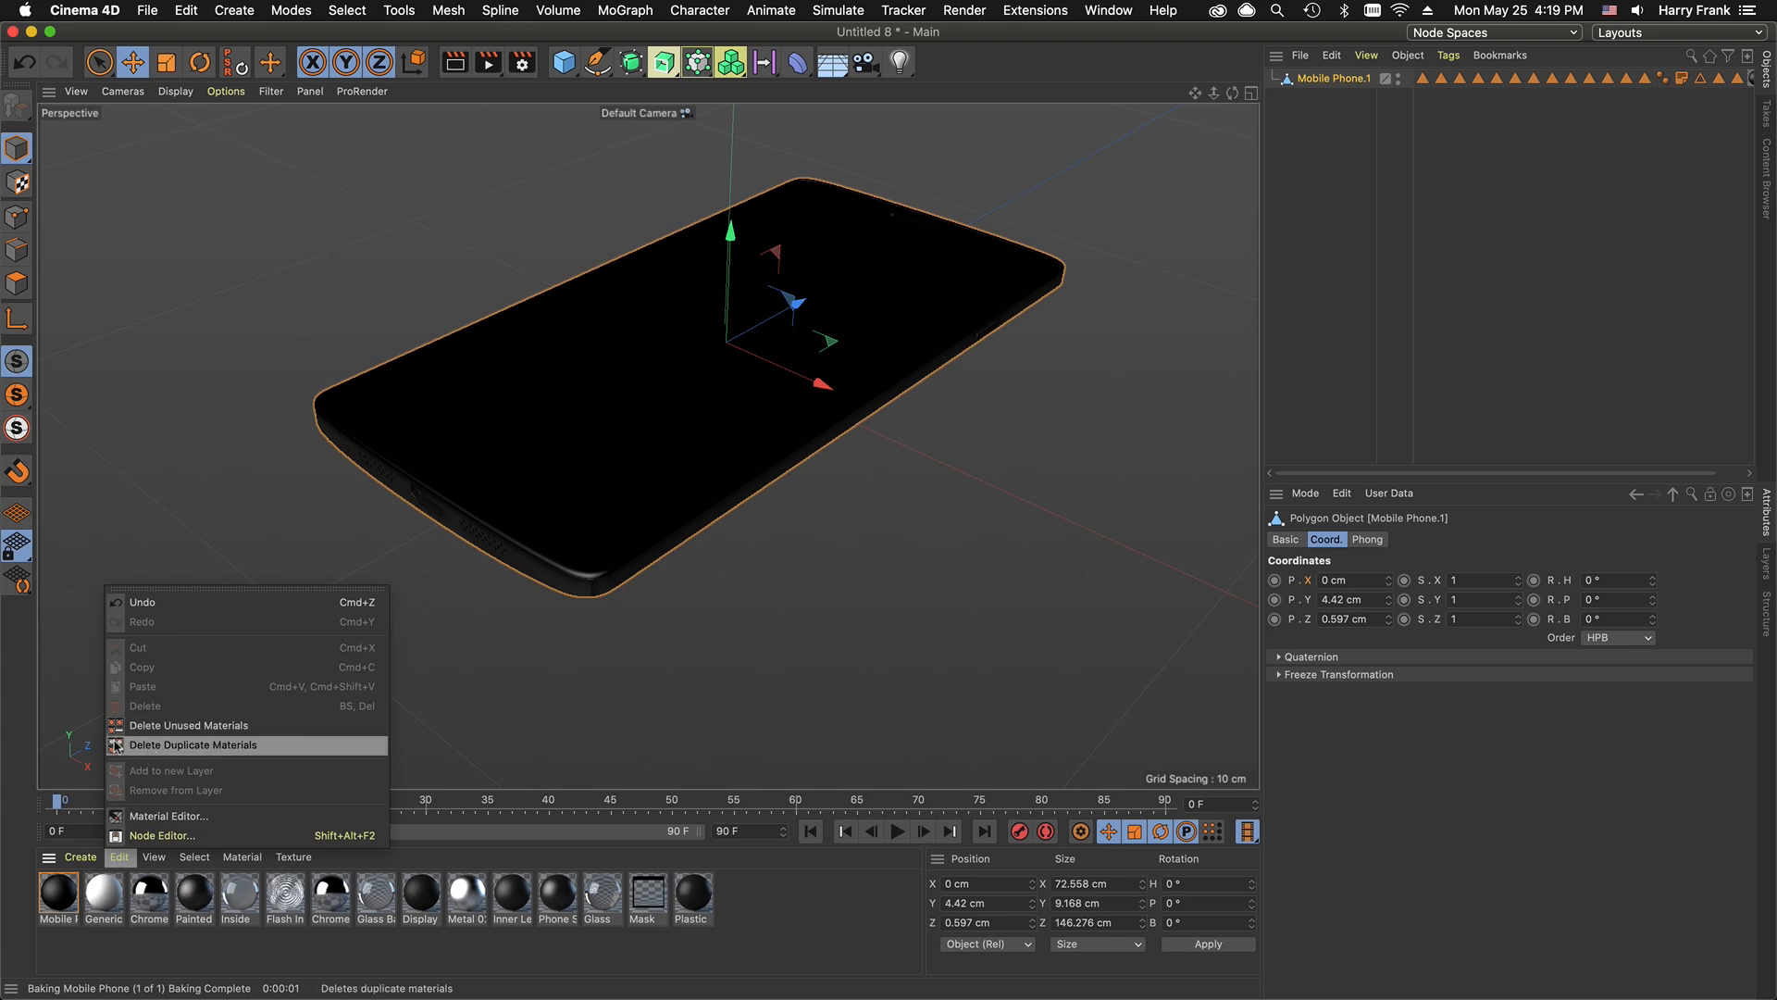
{"action": "left_click", "coordinate": [146, 727]}
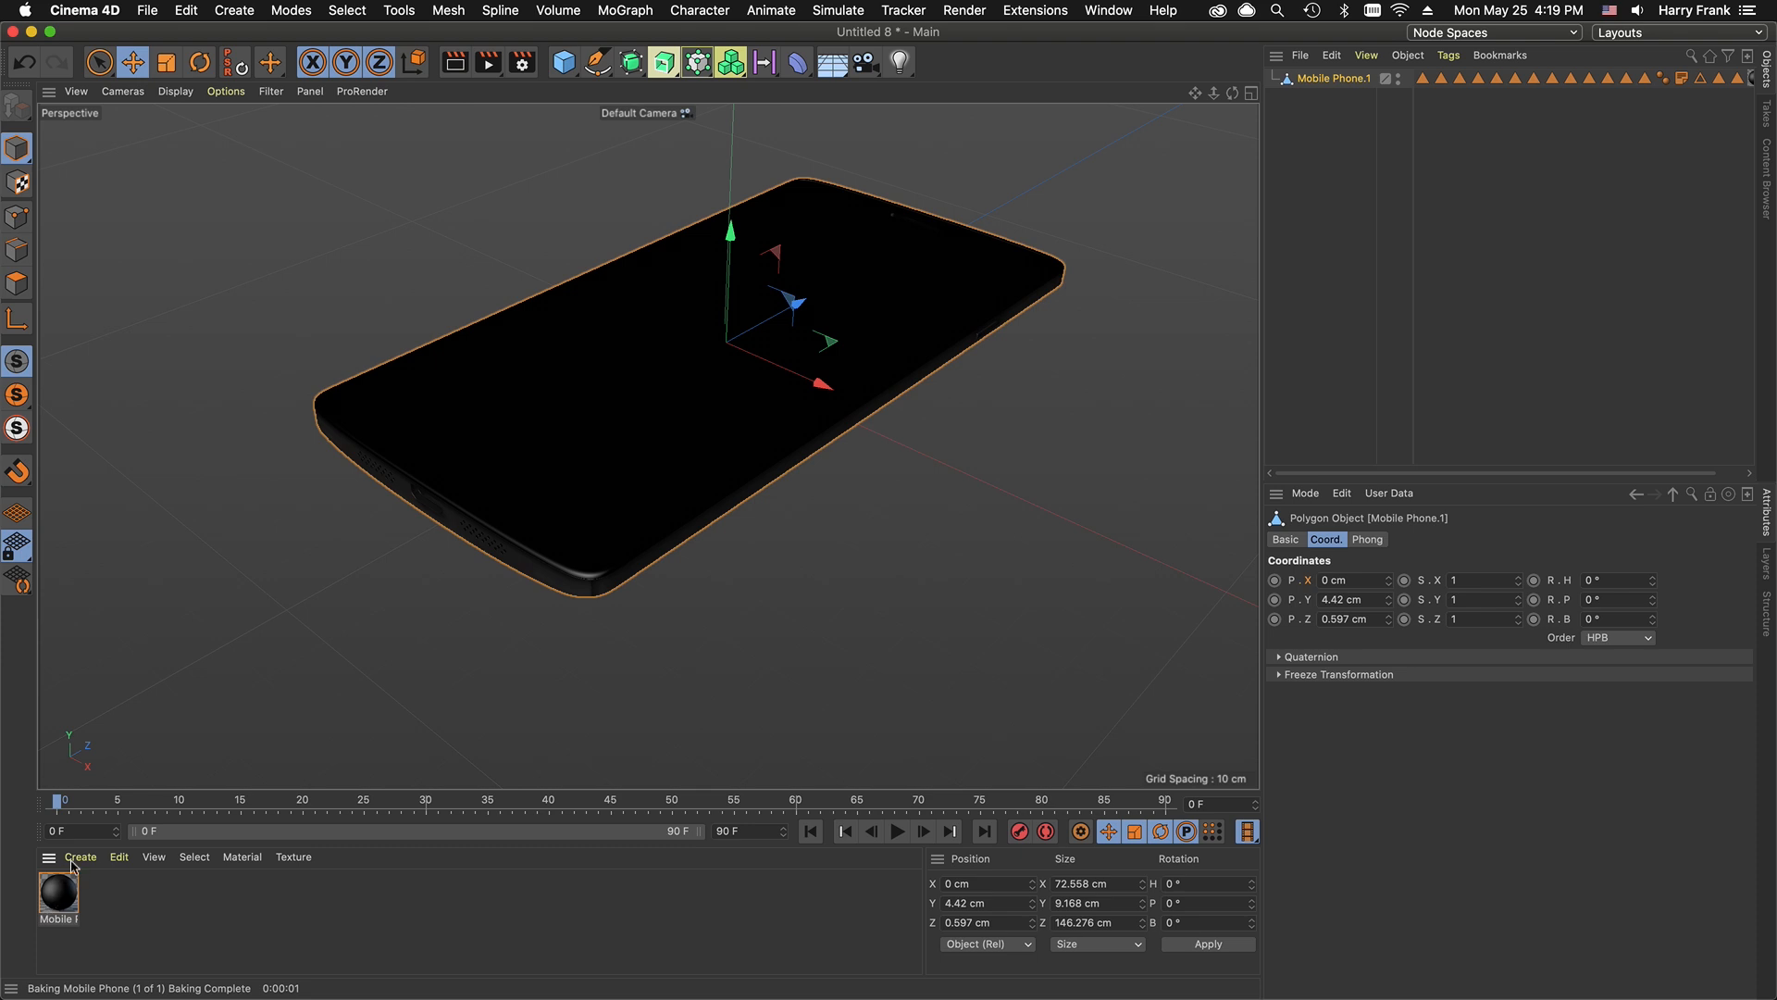
{"action": "key", "text": "super+s"}
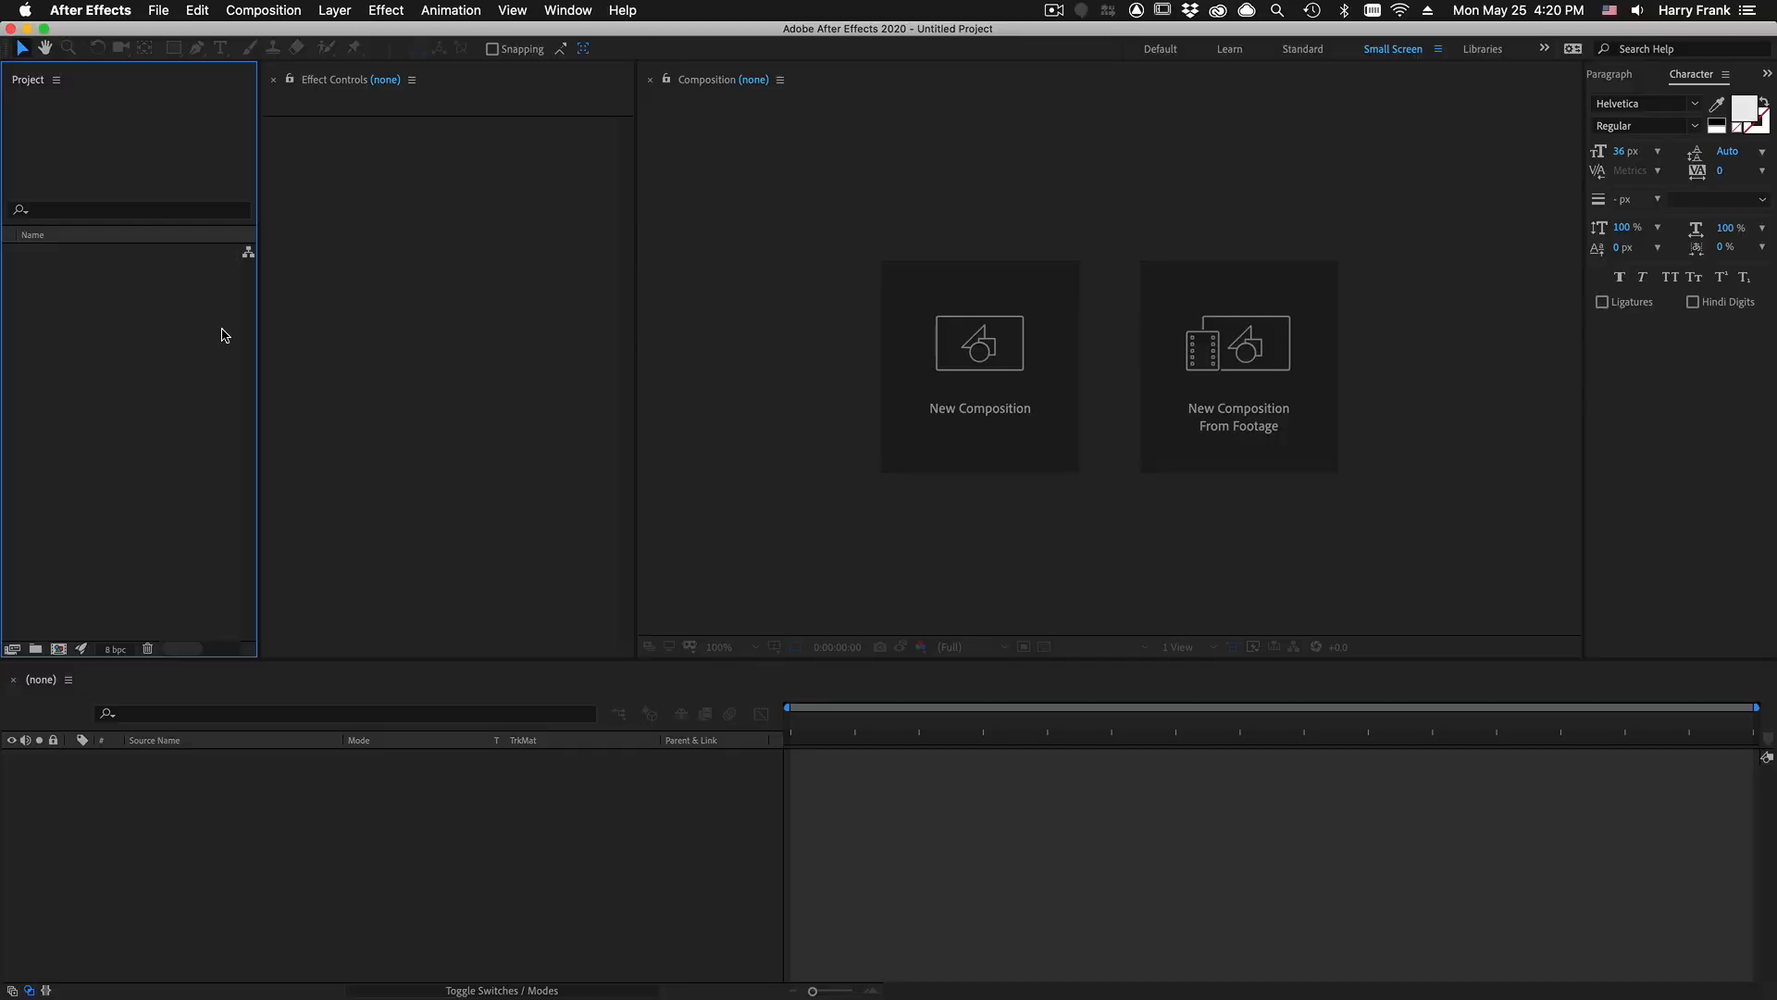
Step: In After Effects, import Mobile Phone.c4d as footage and build a composition from it
{"action": "key", "text": "super+i"}
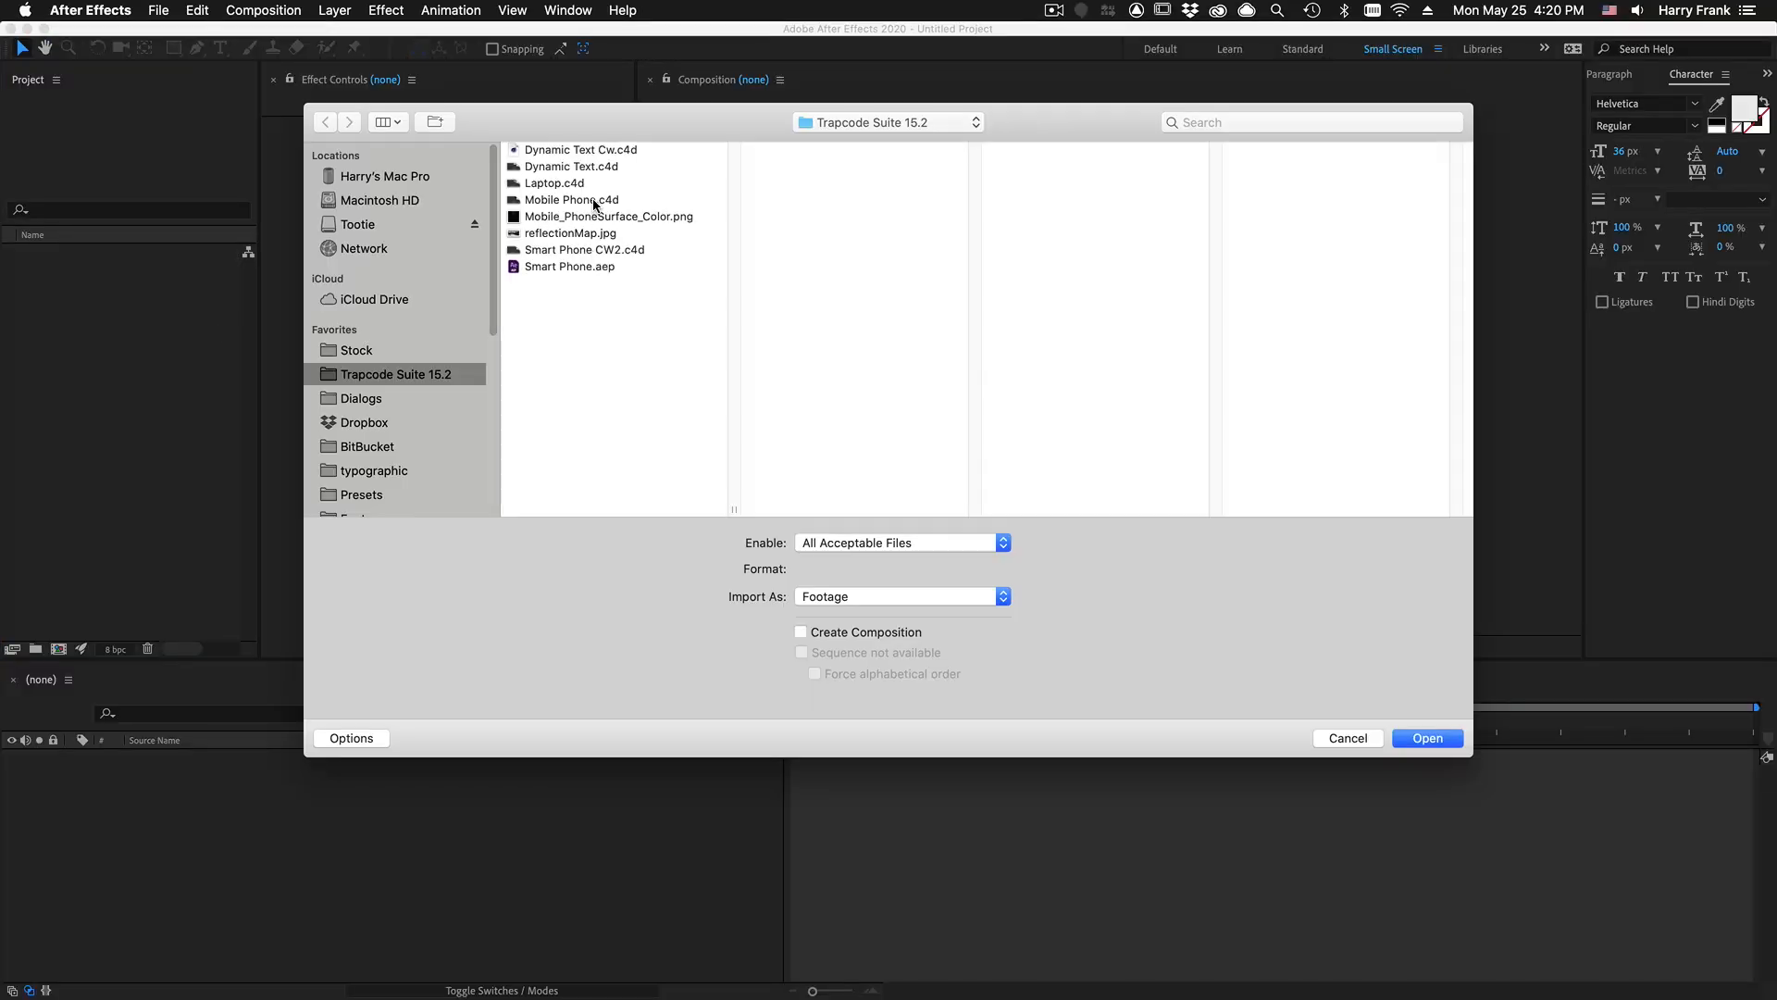
{"action": "left_click", "coordinate": [594, 205]}
{"action": "double_click", "coordinate": [594, 204]}
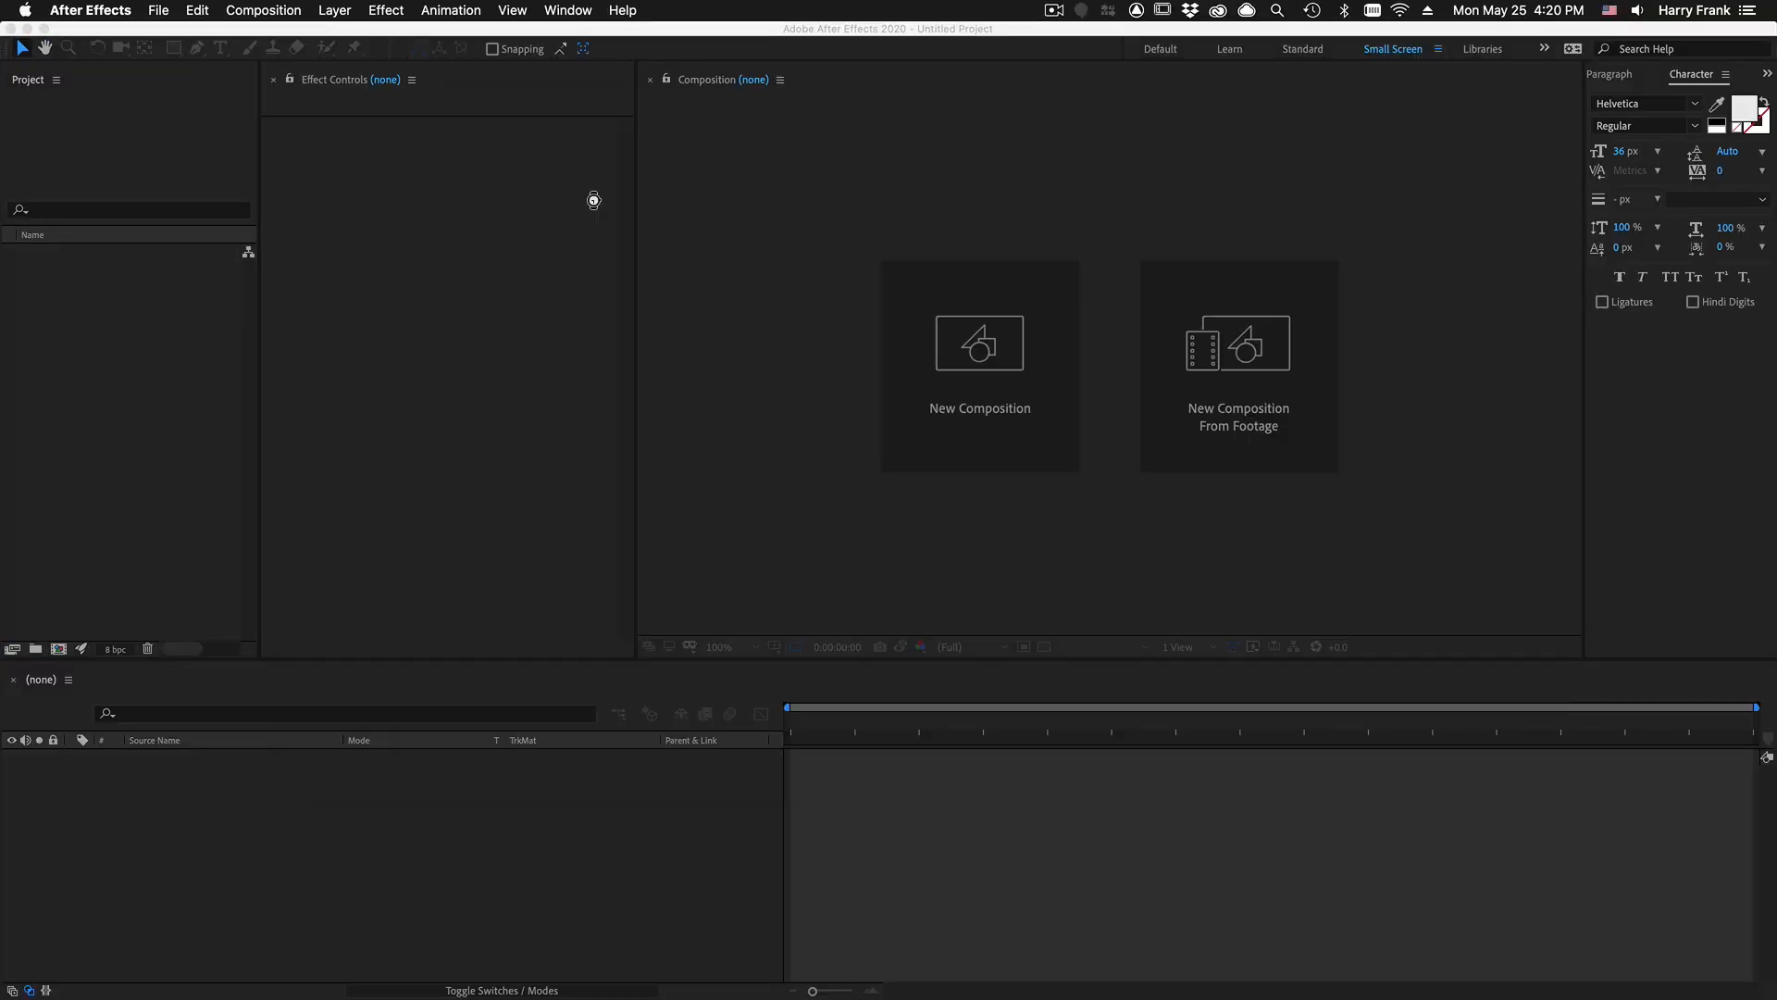
{"action": "left_click_drag", "start_coordinate": [68, 251], "coordinate": [191, 864]}
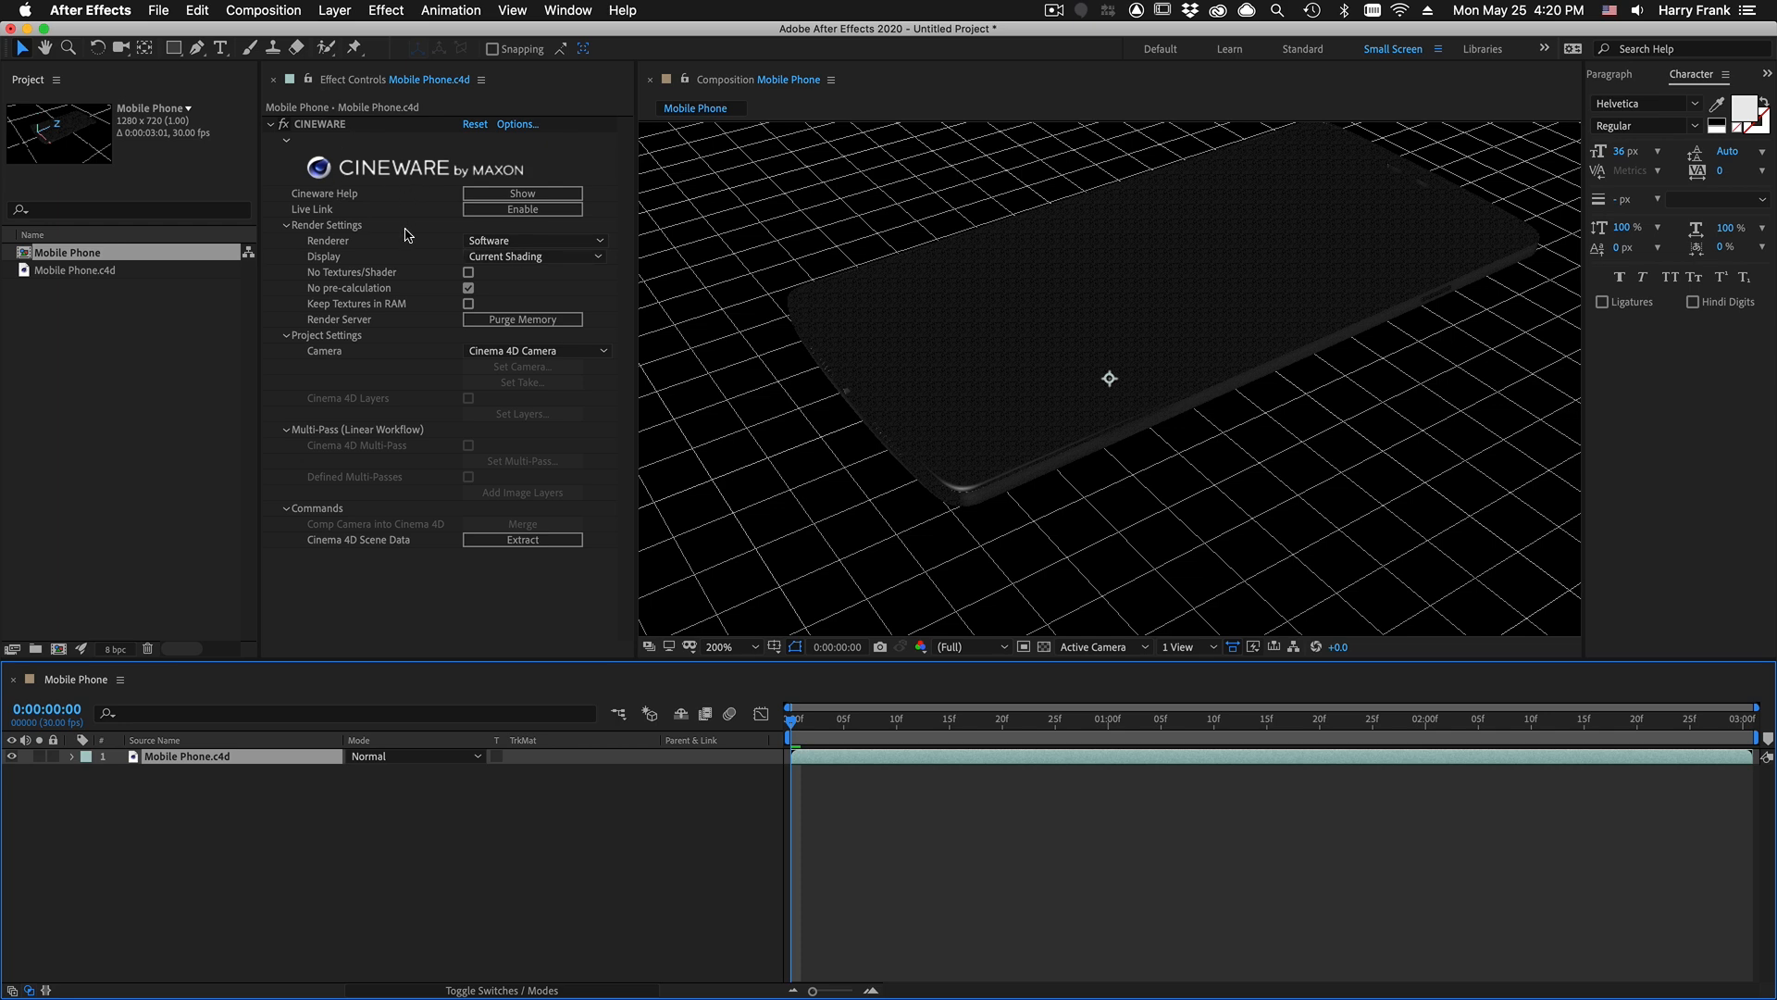
Step: Hide the Mobile Phone.c4d layer and create a 1280 × 720 solid named MIR
{"action": "key", "text": "space"}
{"action": "mouse_move", "coordinate": [1184, 429]}
{"action": "left_mouse_down"}
{"action": "mouse_move", "coordinate": [1138, 452]}
{"action": "mouse_move", "coordinate": [1161, 453]}
{"action": "left_mouse_up"}
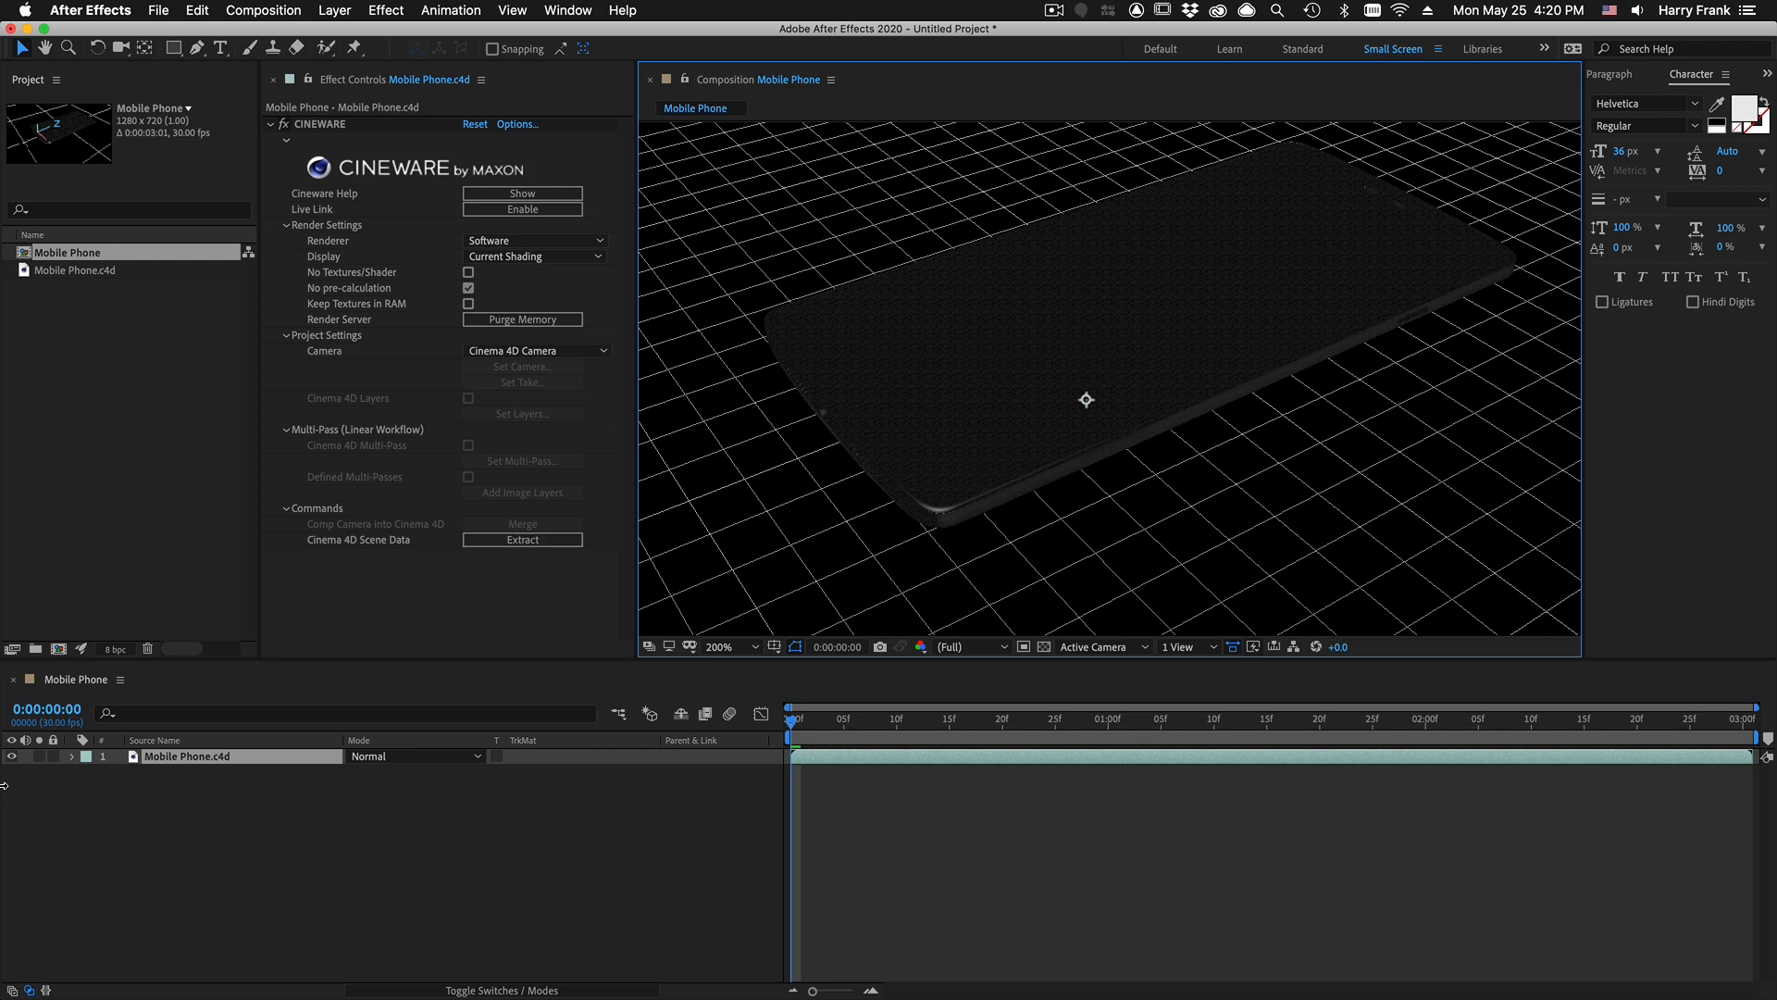
{"action": "left_click", "coordinate": [10, 756]}
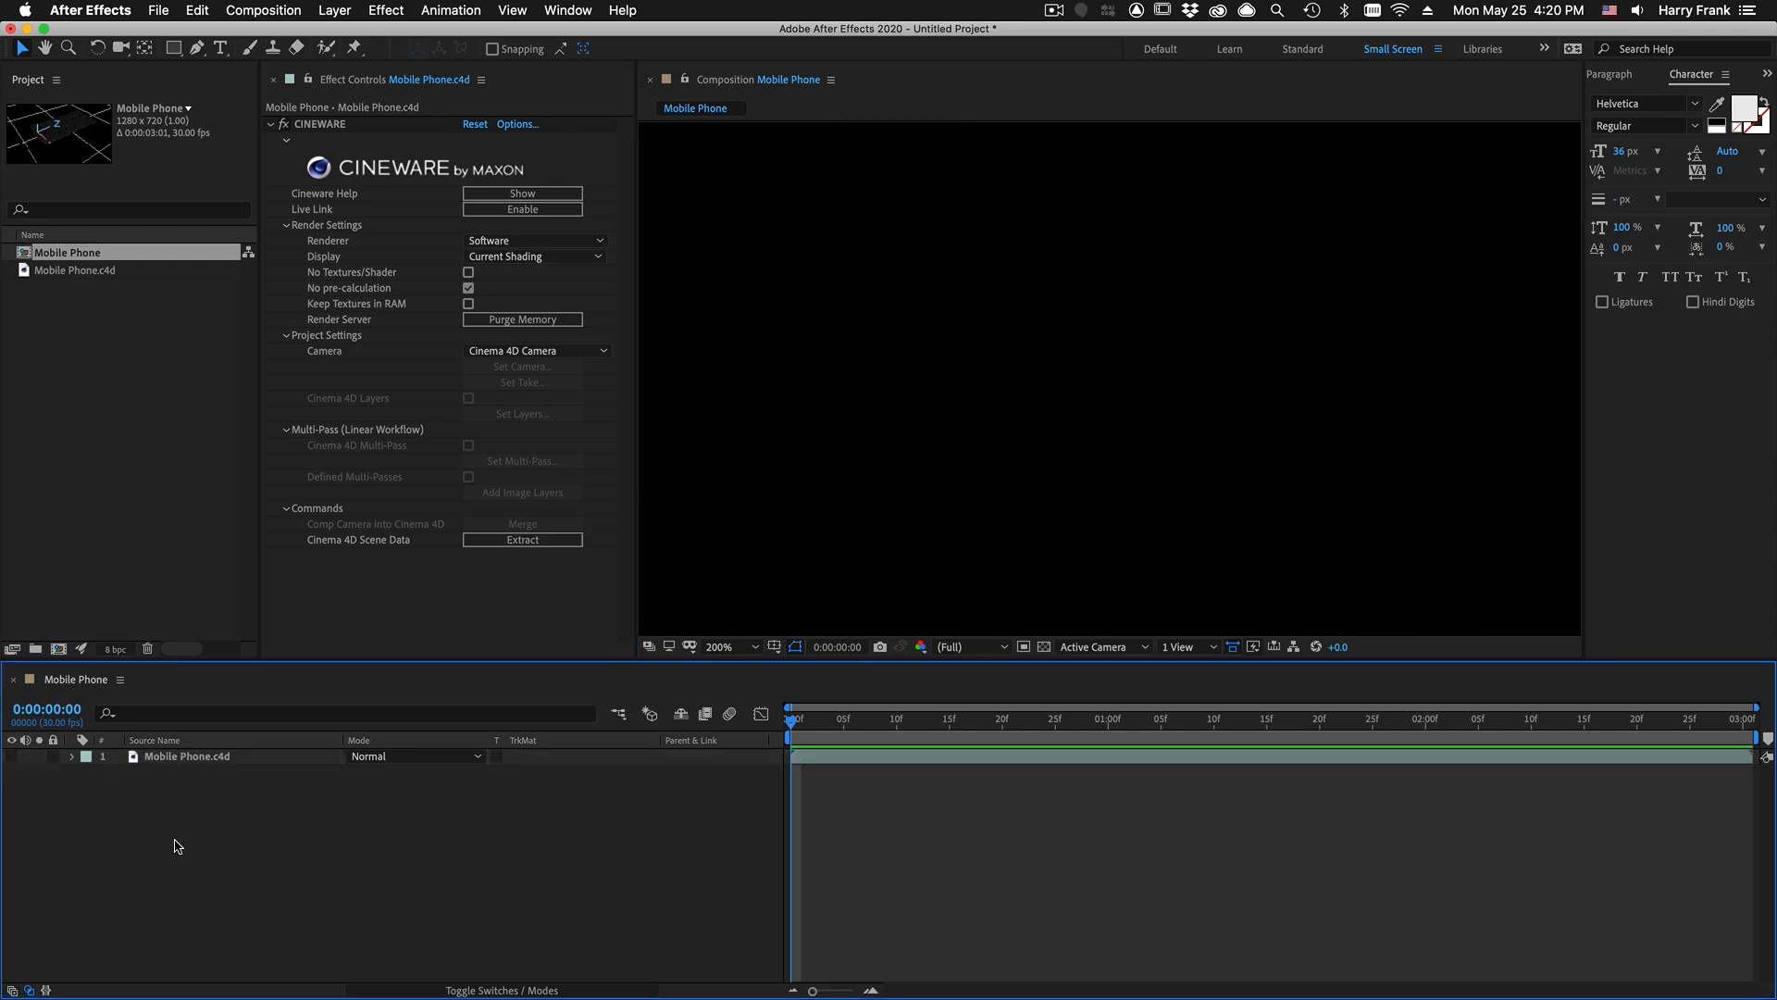
{"action": "key", "text": "super+y"}
{"action": "type", "text": "MIR"}
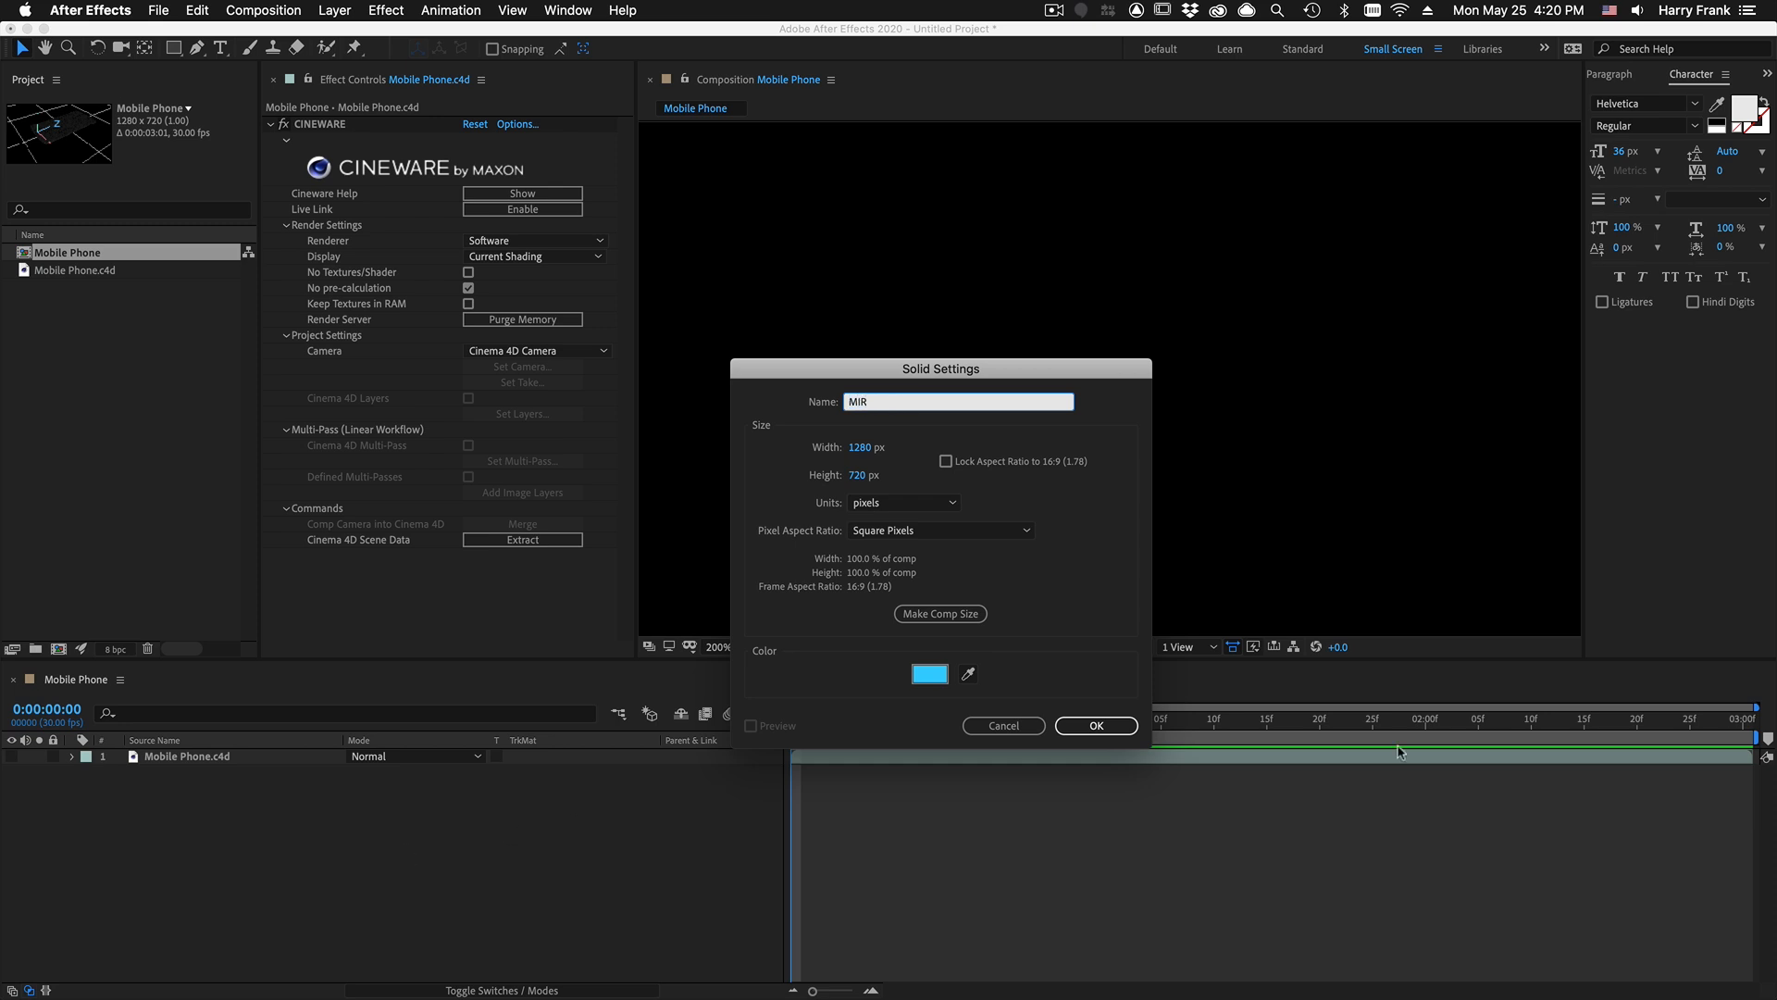
{"action": "left_click", "coordinate": [1118, 729]}
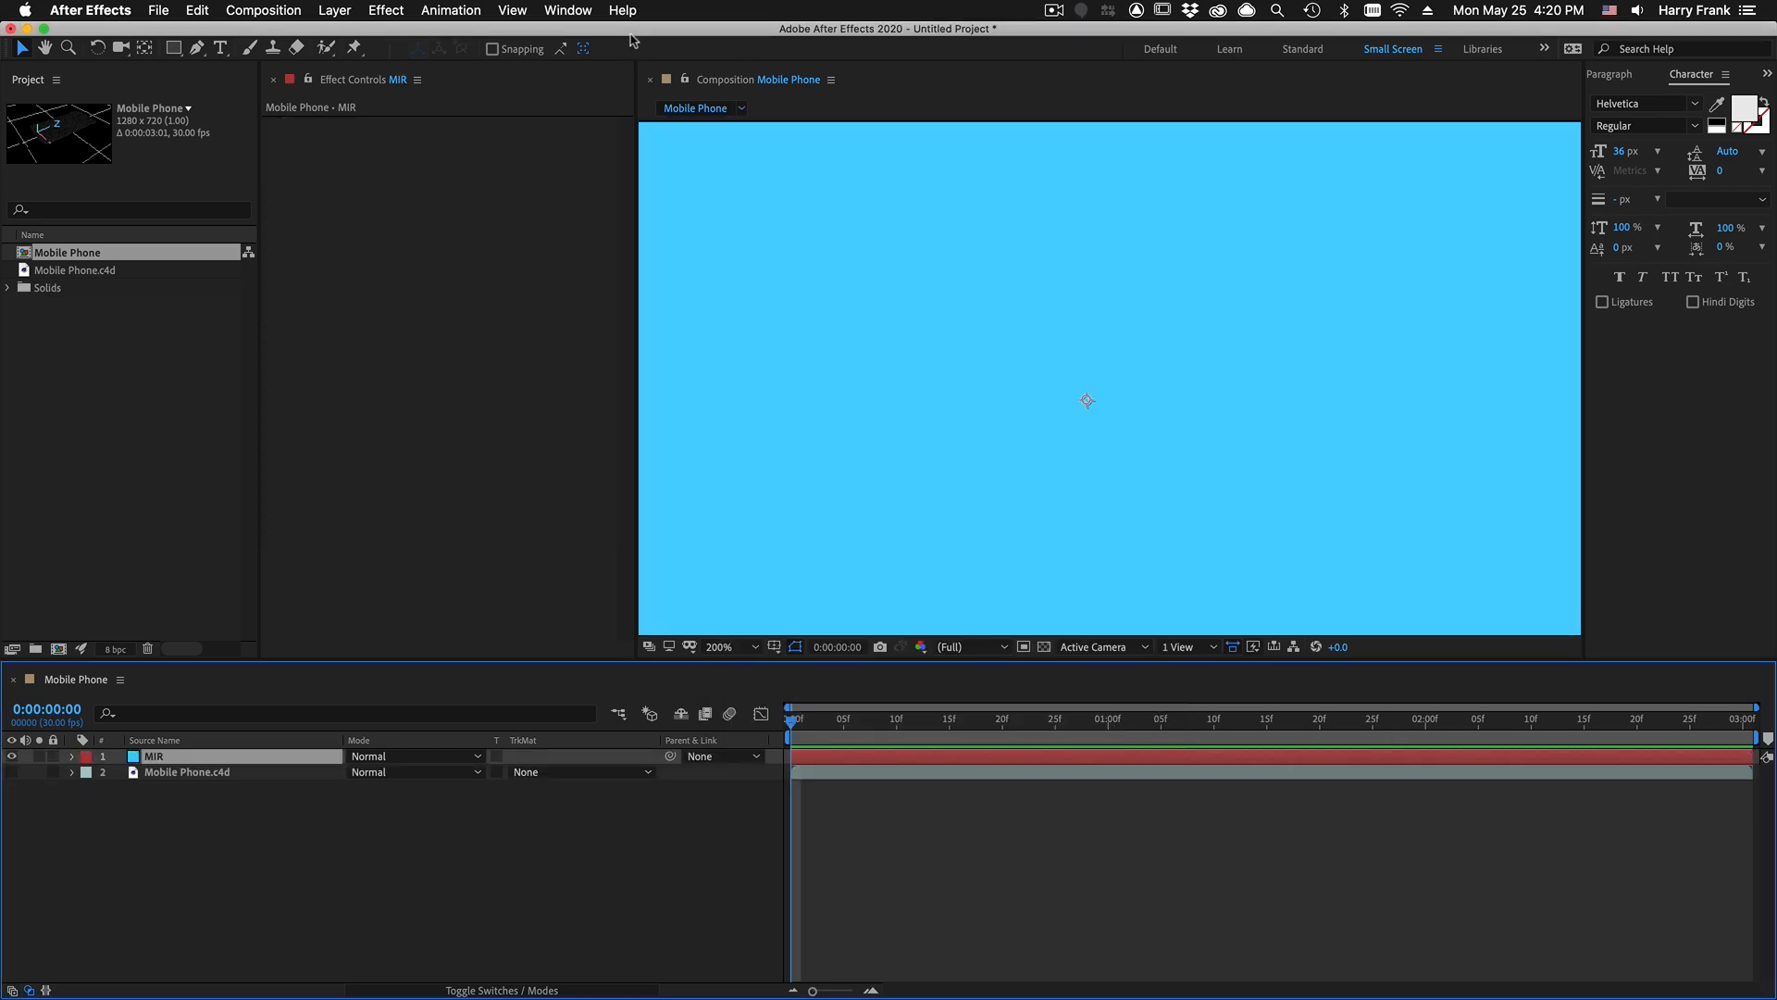
Step: Apply the RG Trapcode Mir 3 effect to the MIR solid
{"action": "left_click", "coordinate": [383, 9]}
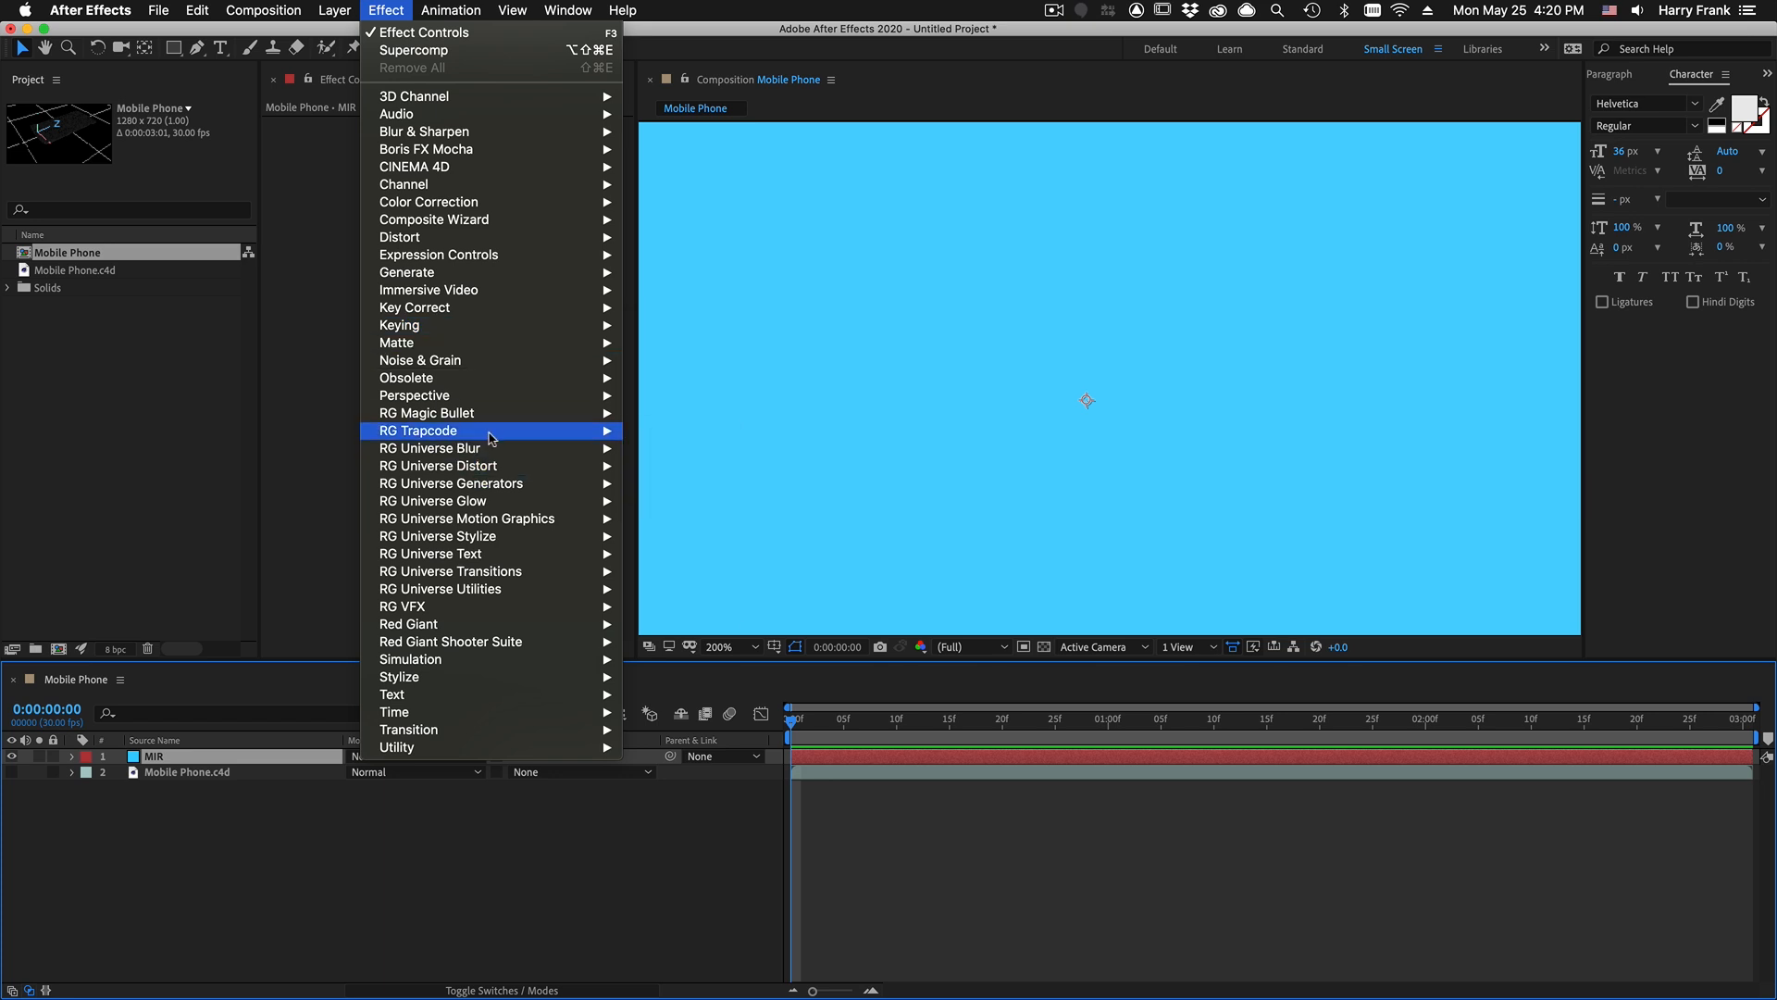
{"action": "mouse_move", "coordinate": [492, 433]}
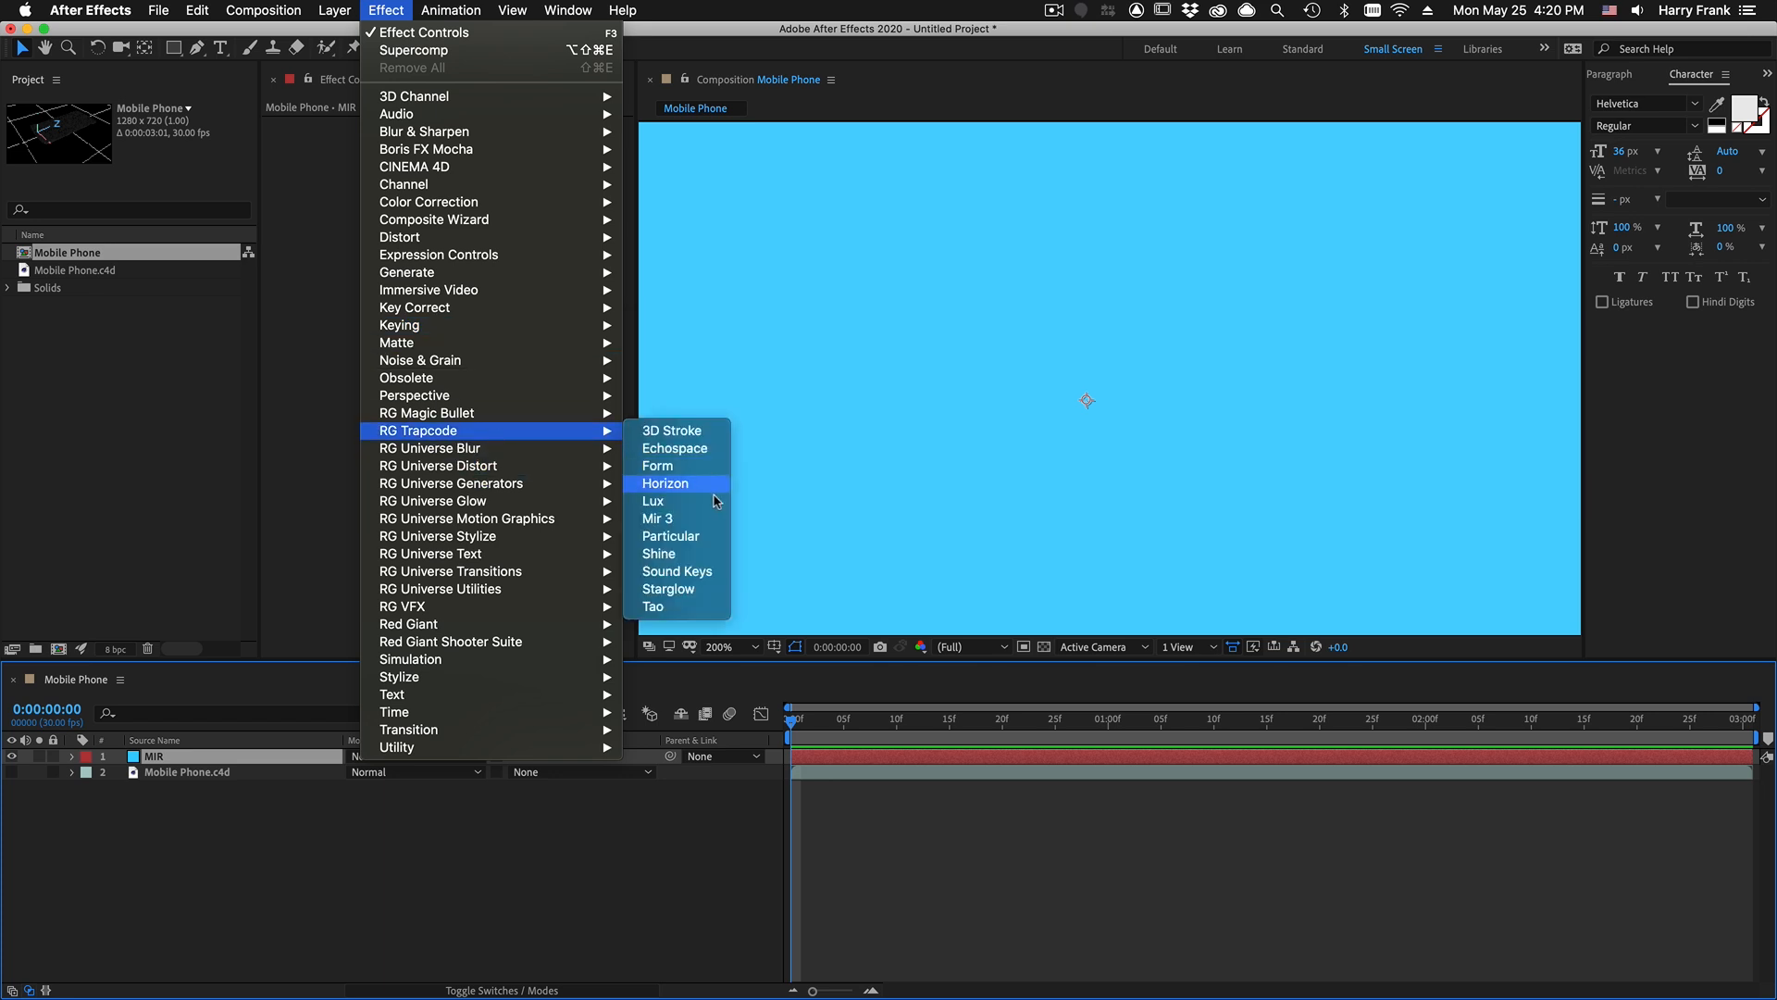
{"action": "left_click", "coordinate": [649, 521]}
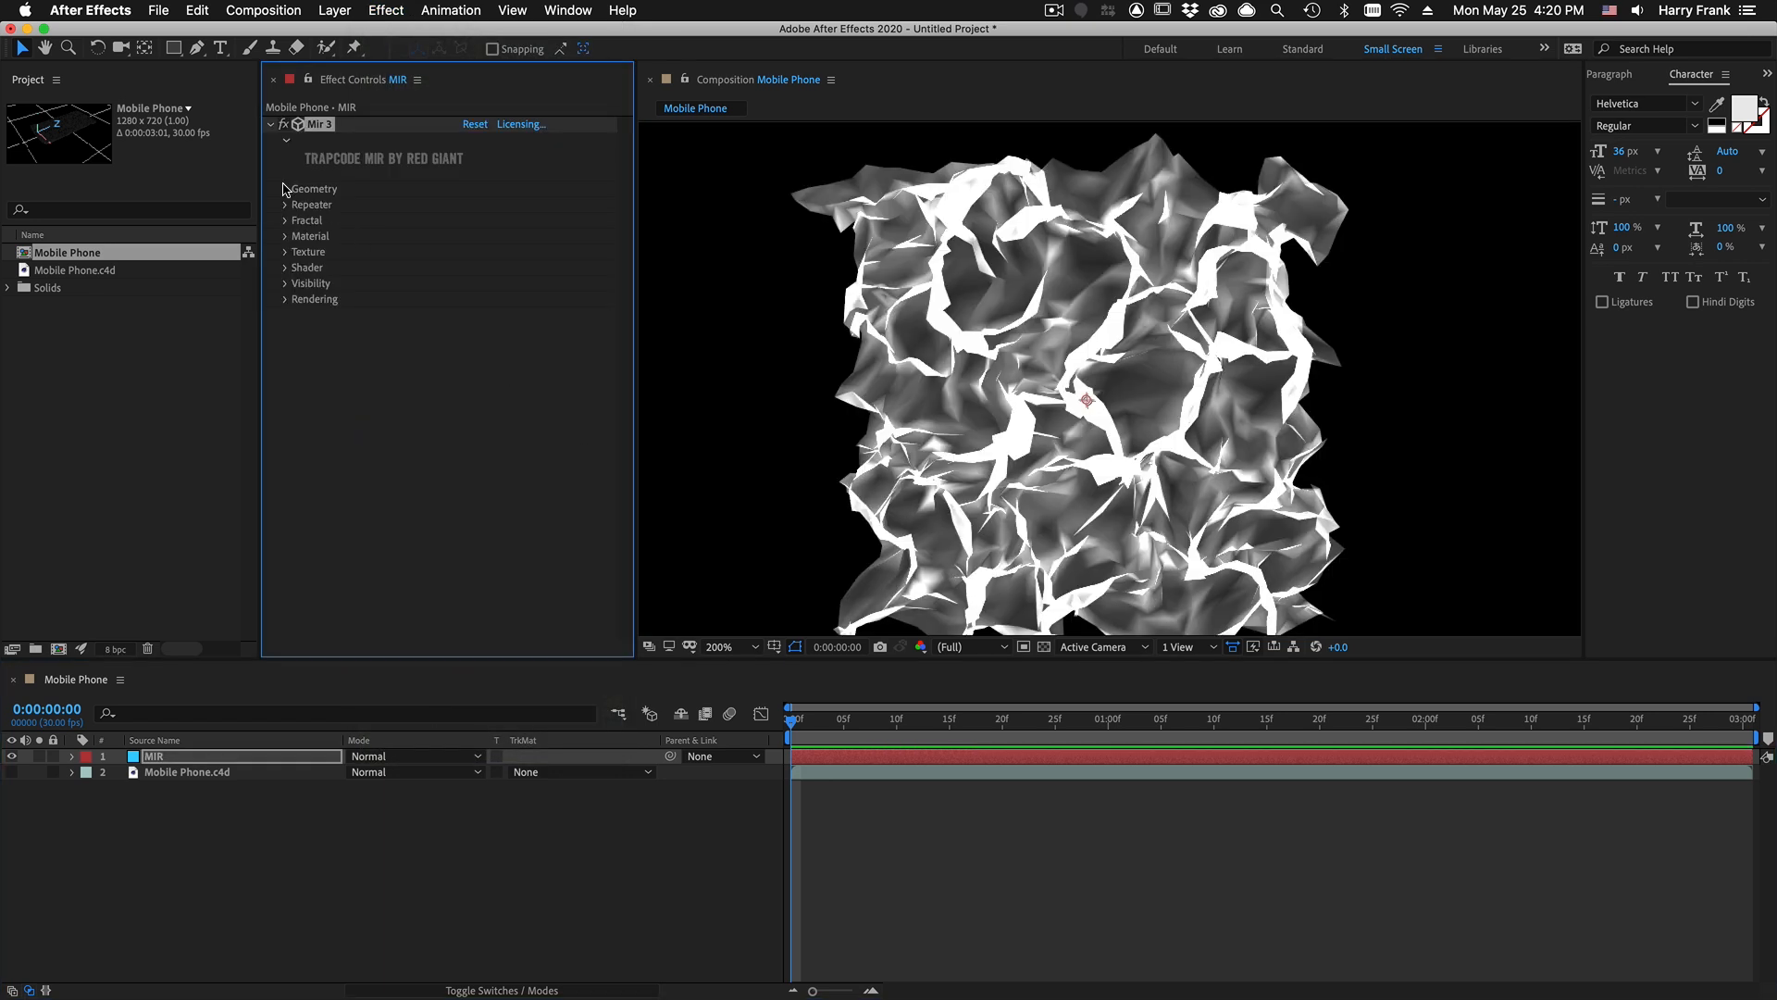
Step: Set Mir's base geometry to 3D Model with the Mobile Phone.c4d layer as its model, and go to 0:00:01:03
{"action": "left_click", "coordinate": [286, 189]}
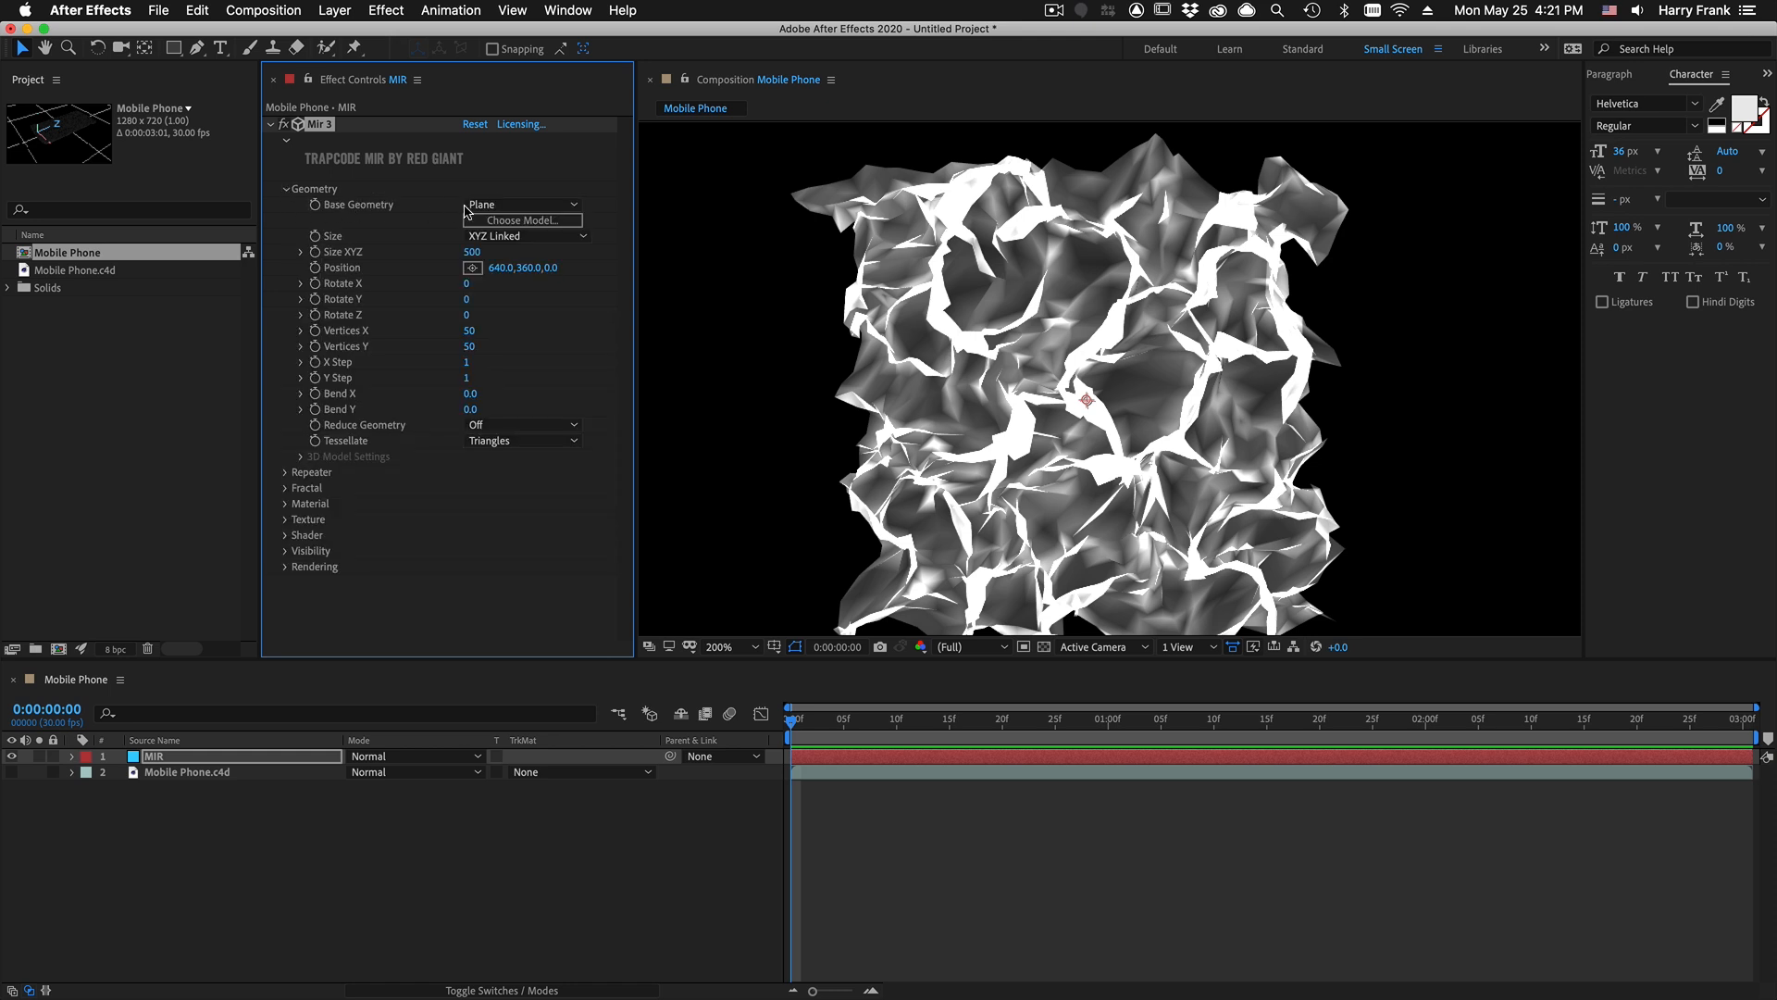
{"action": "left_click", "coordinate": [504, 205]}
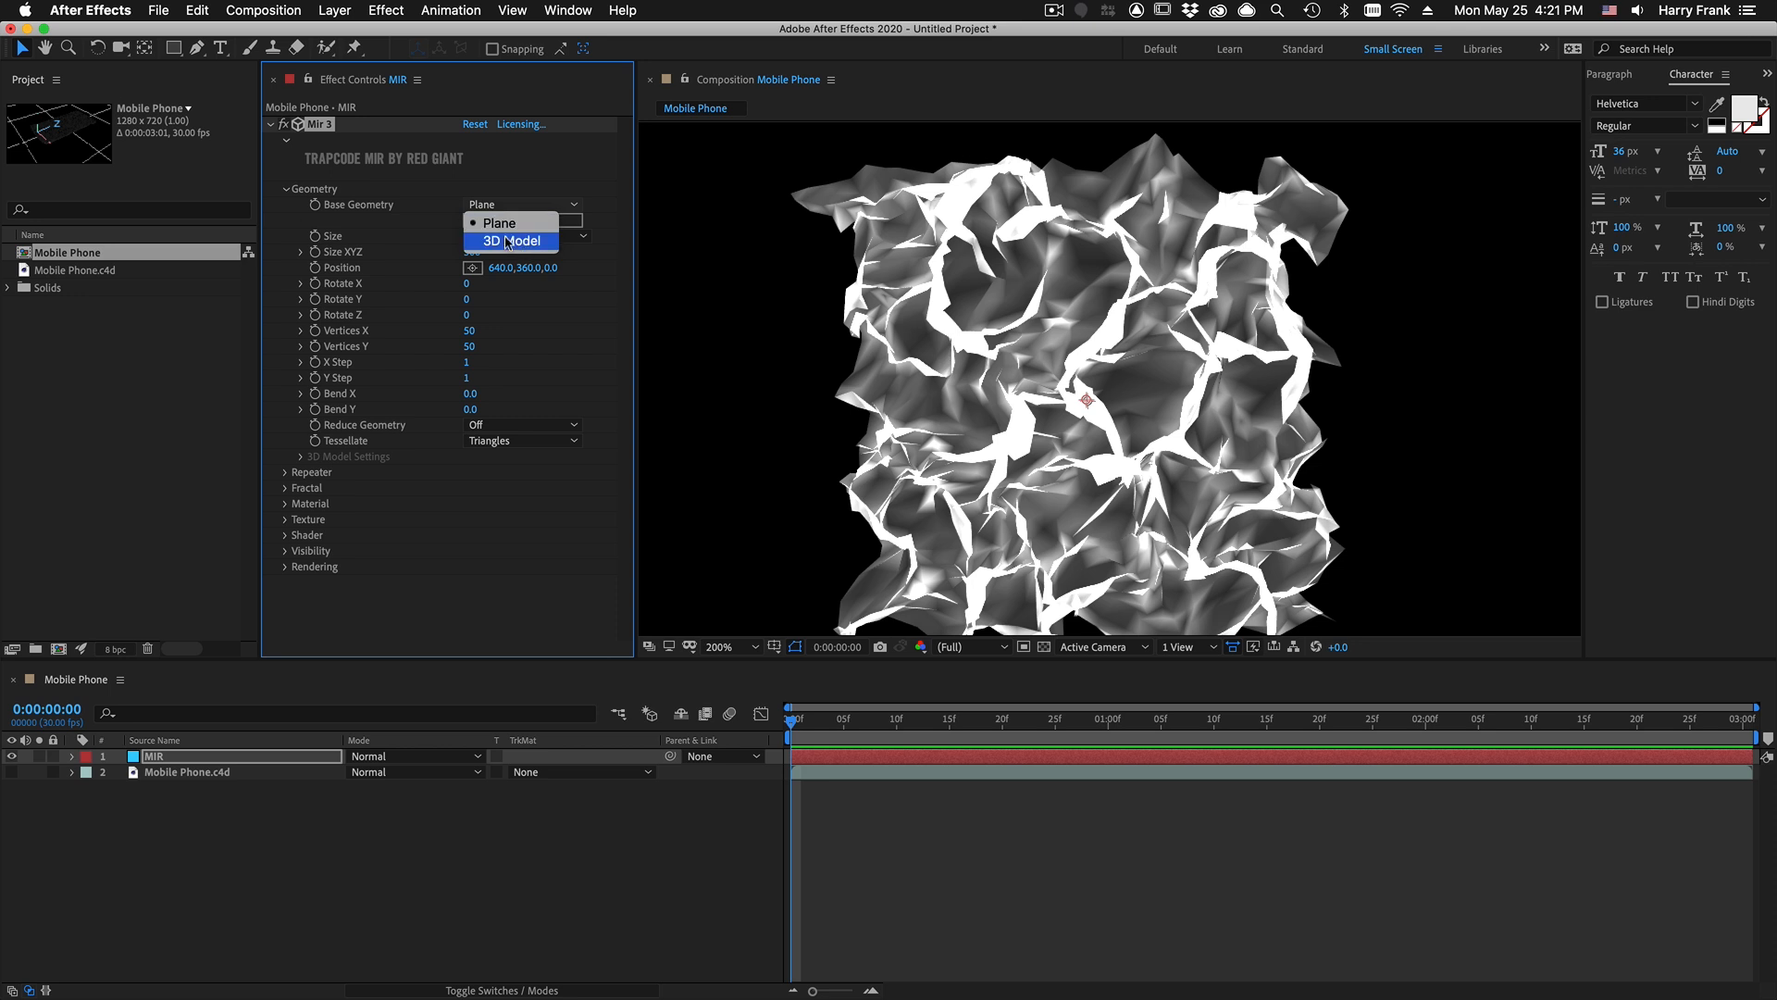
{"action": "left_click", "coordinate": [518, 242]}
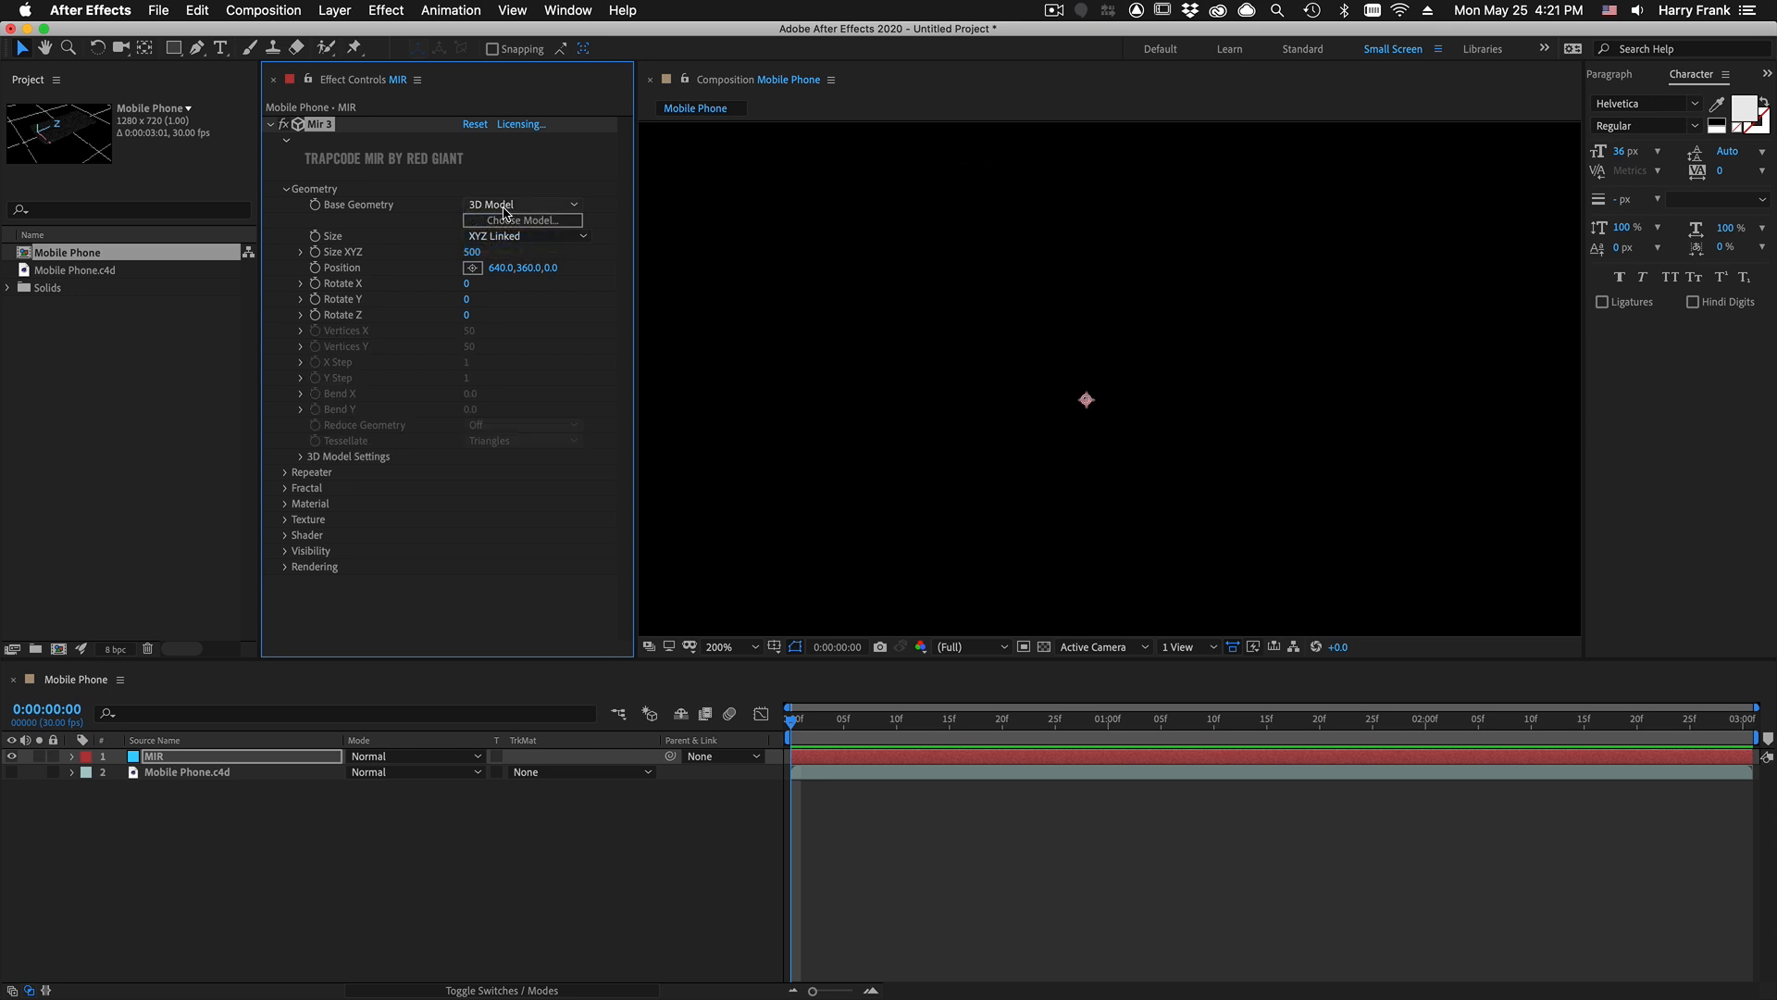
{"action": "left_click", "coordinate": [302, 457]}
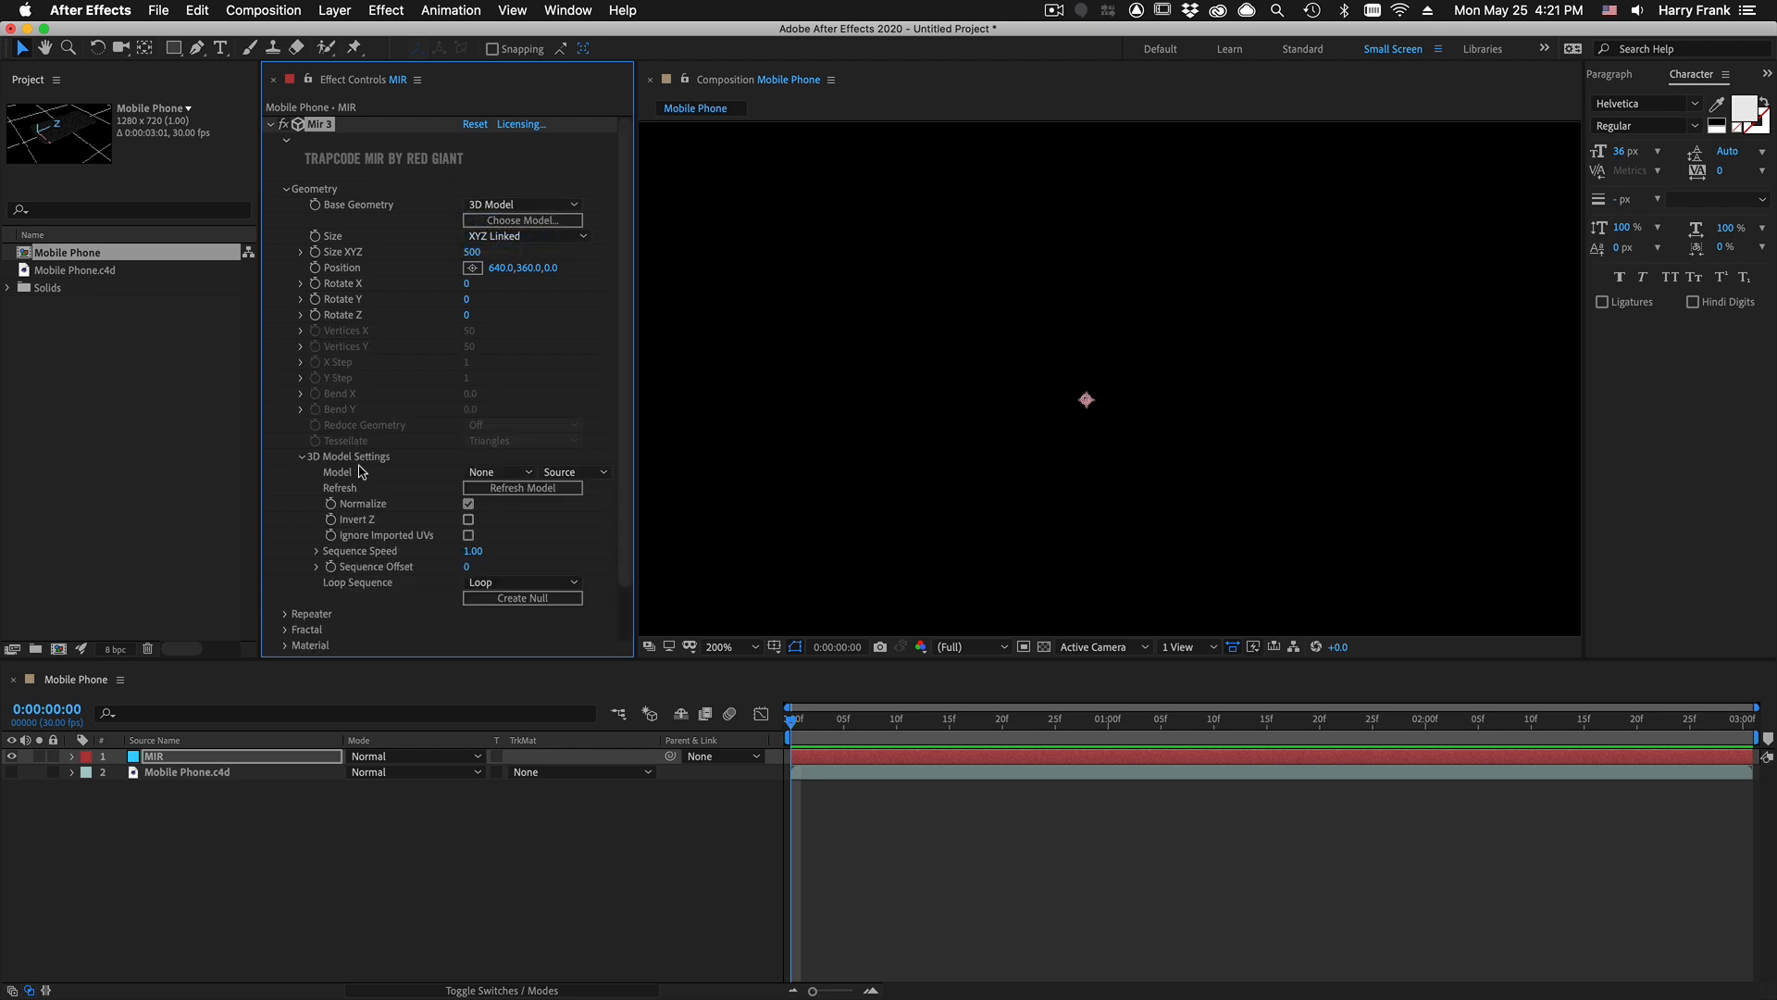
{"action": "left_click", "coordinate": [485, 472]}
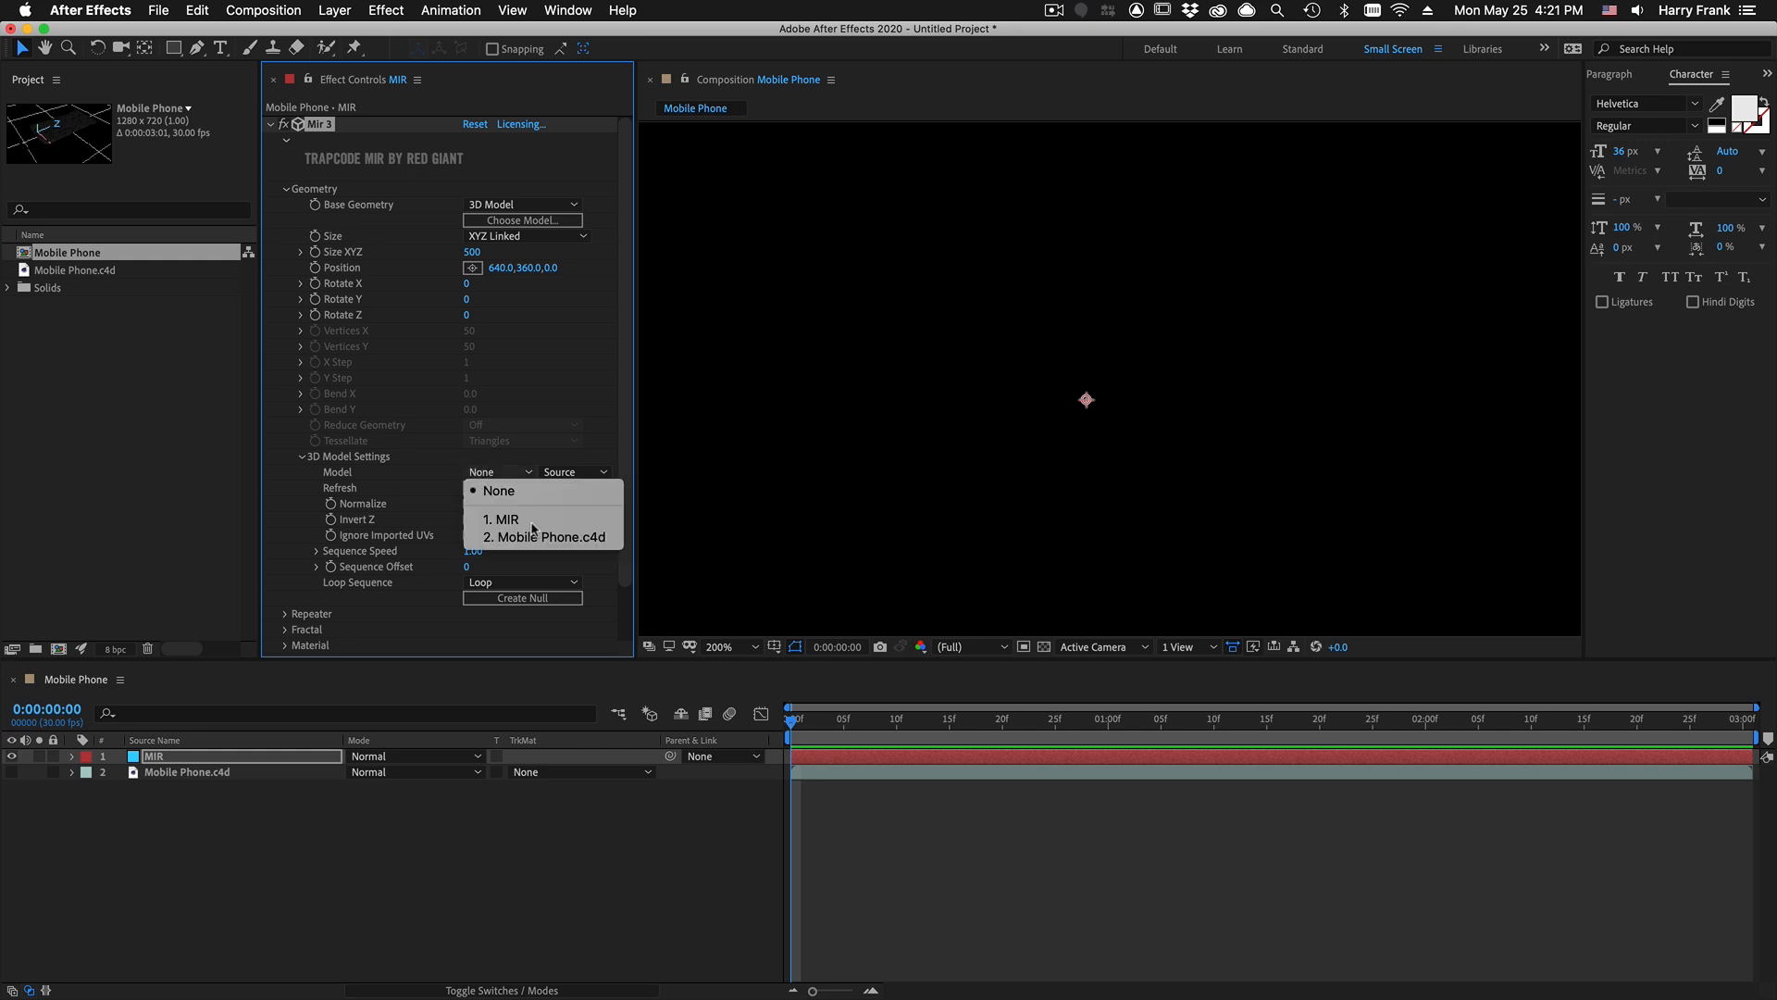
{"action": "left_click", "coordinate": [549, 539]}
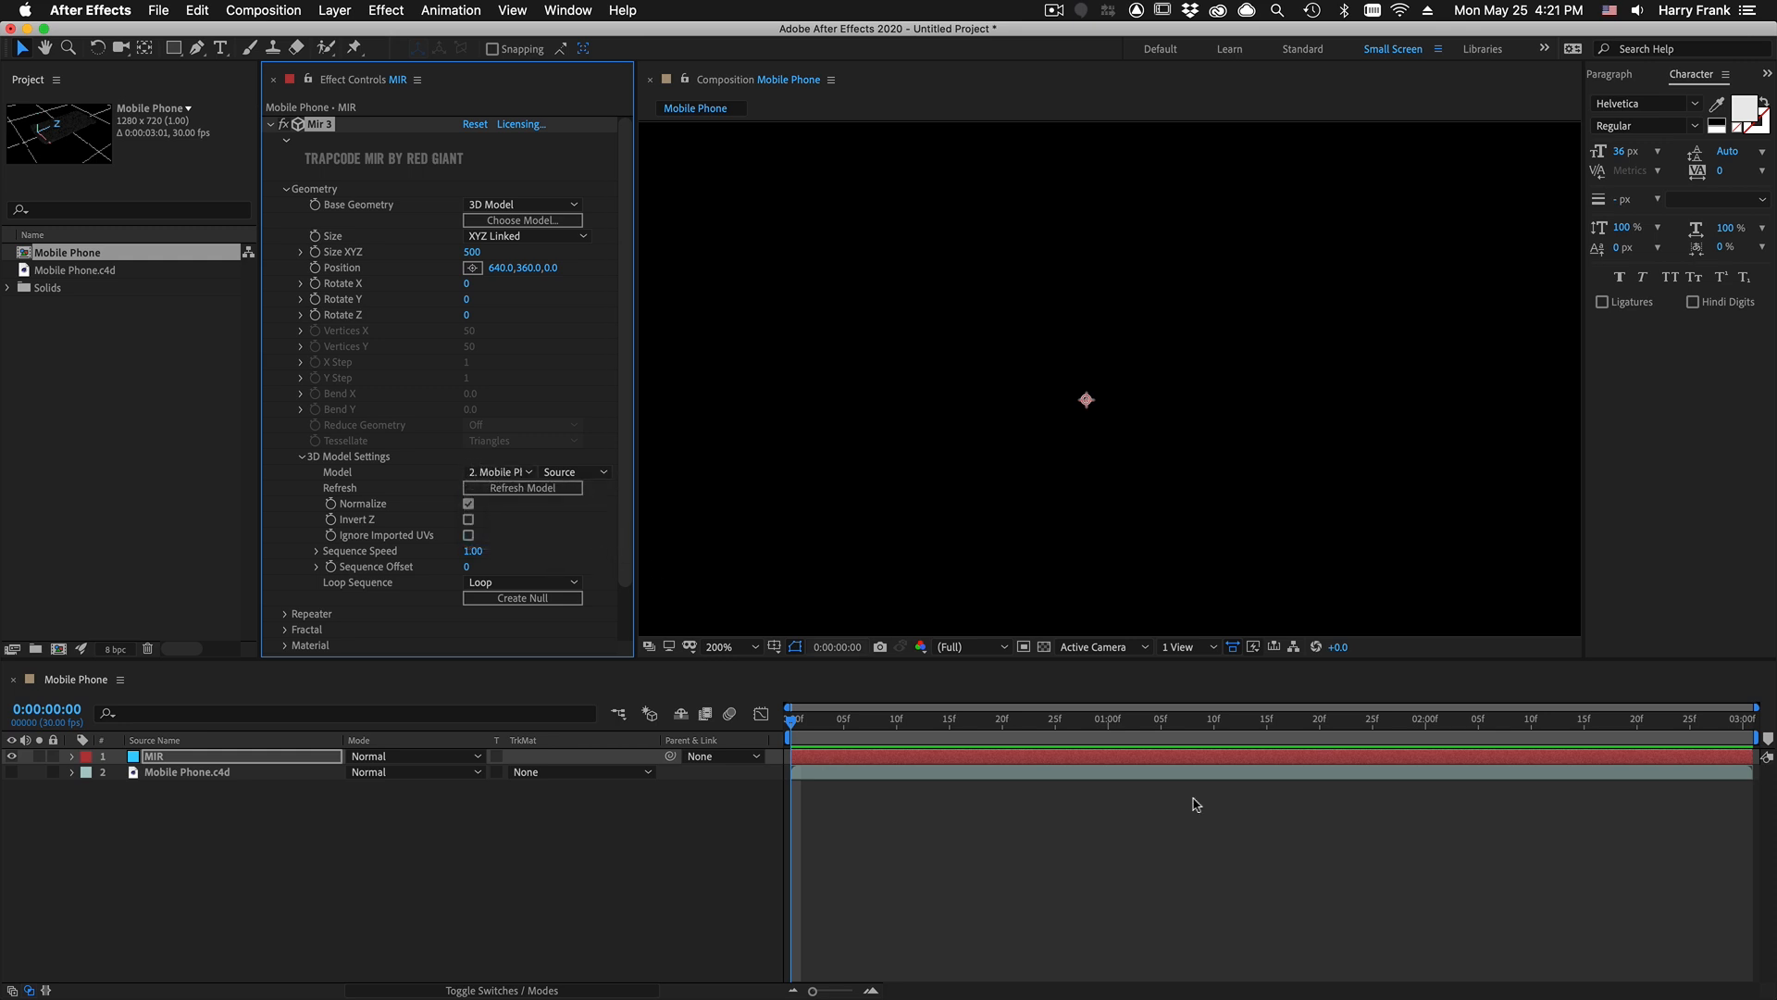
{"action": "left_click", "coordinate": [1138, 733]}
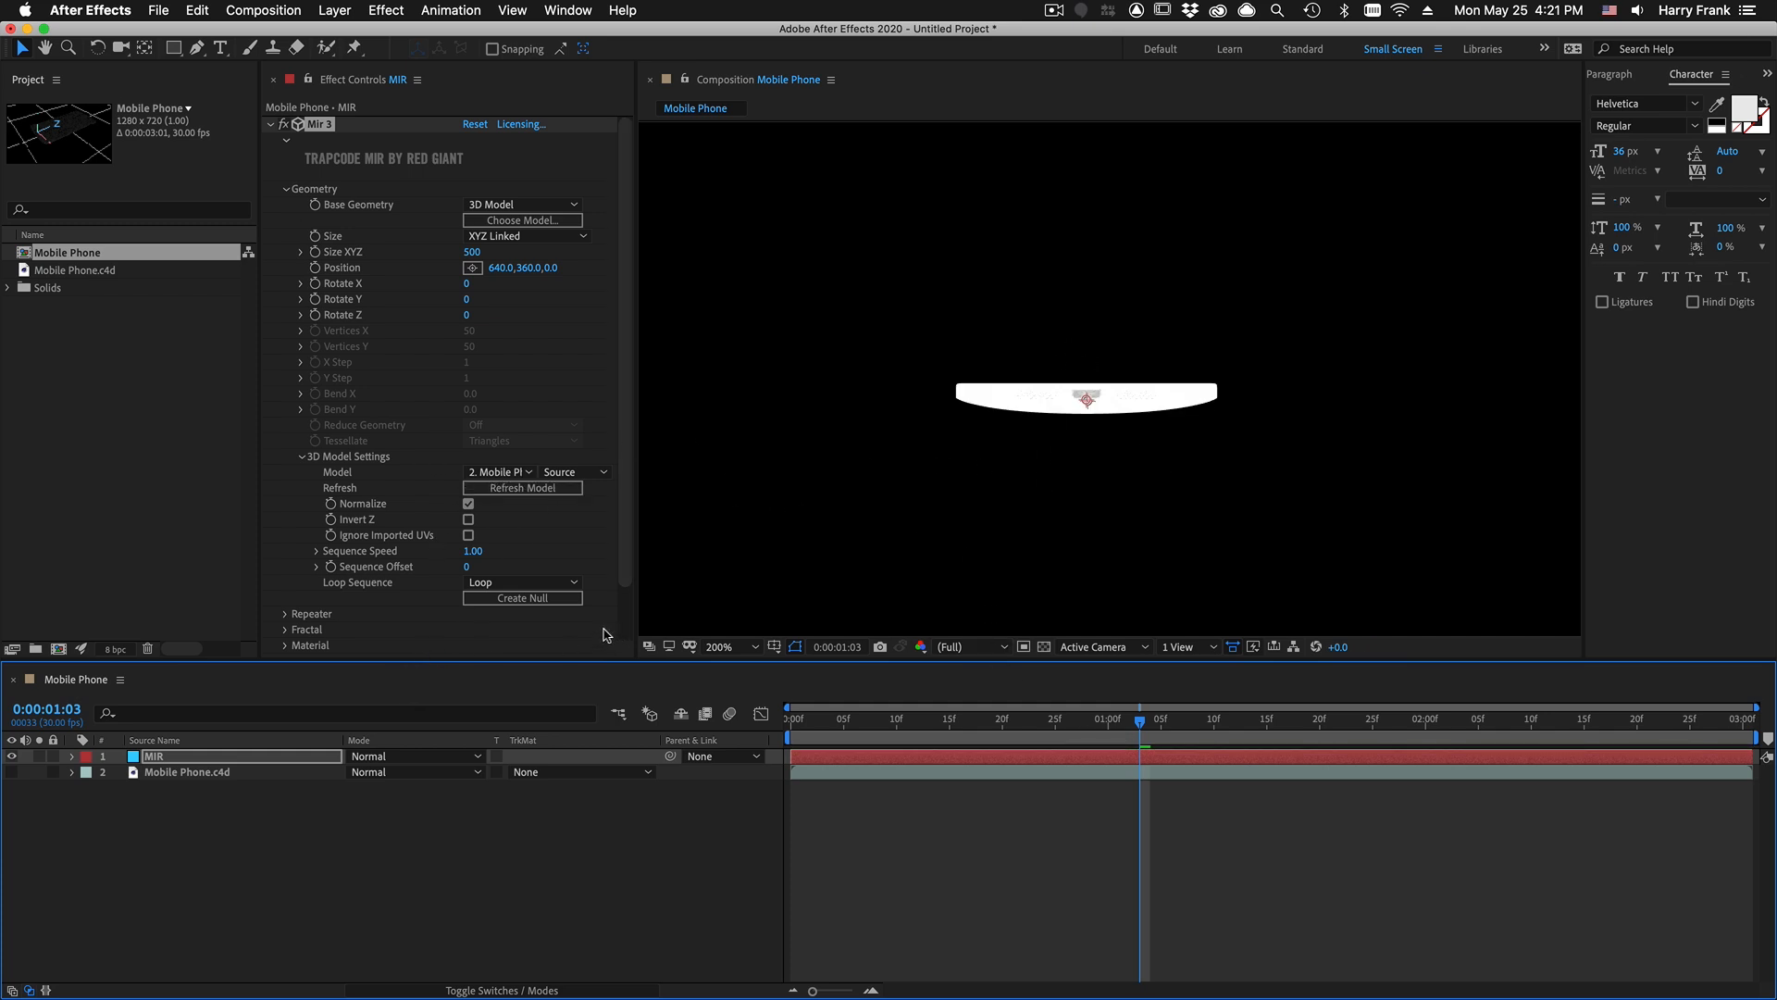
Step: Create a control null for the Mir geometry and set its orientation to 13°, 53°, 50°
{"action": "left_click", "coordinate": [553, 597]}
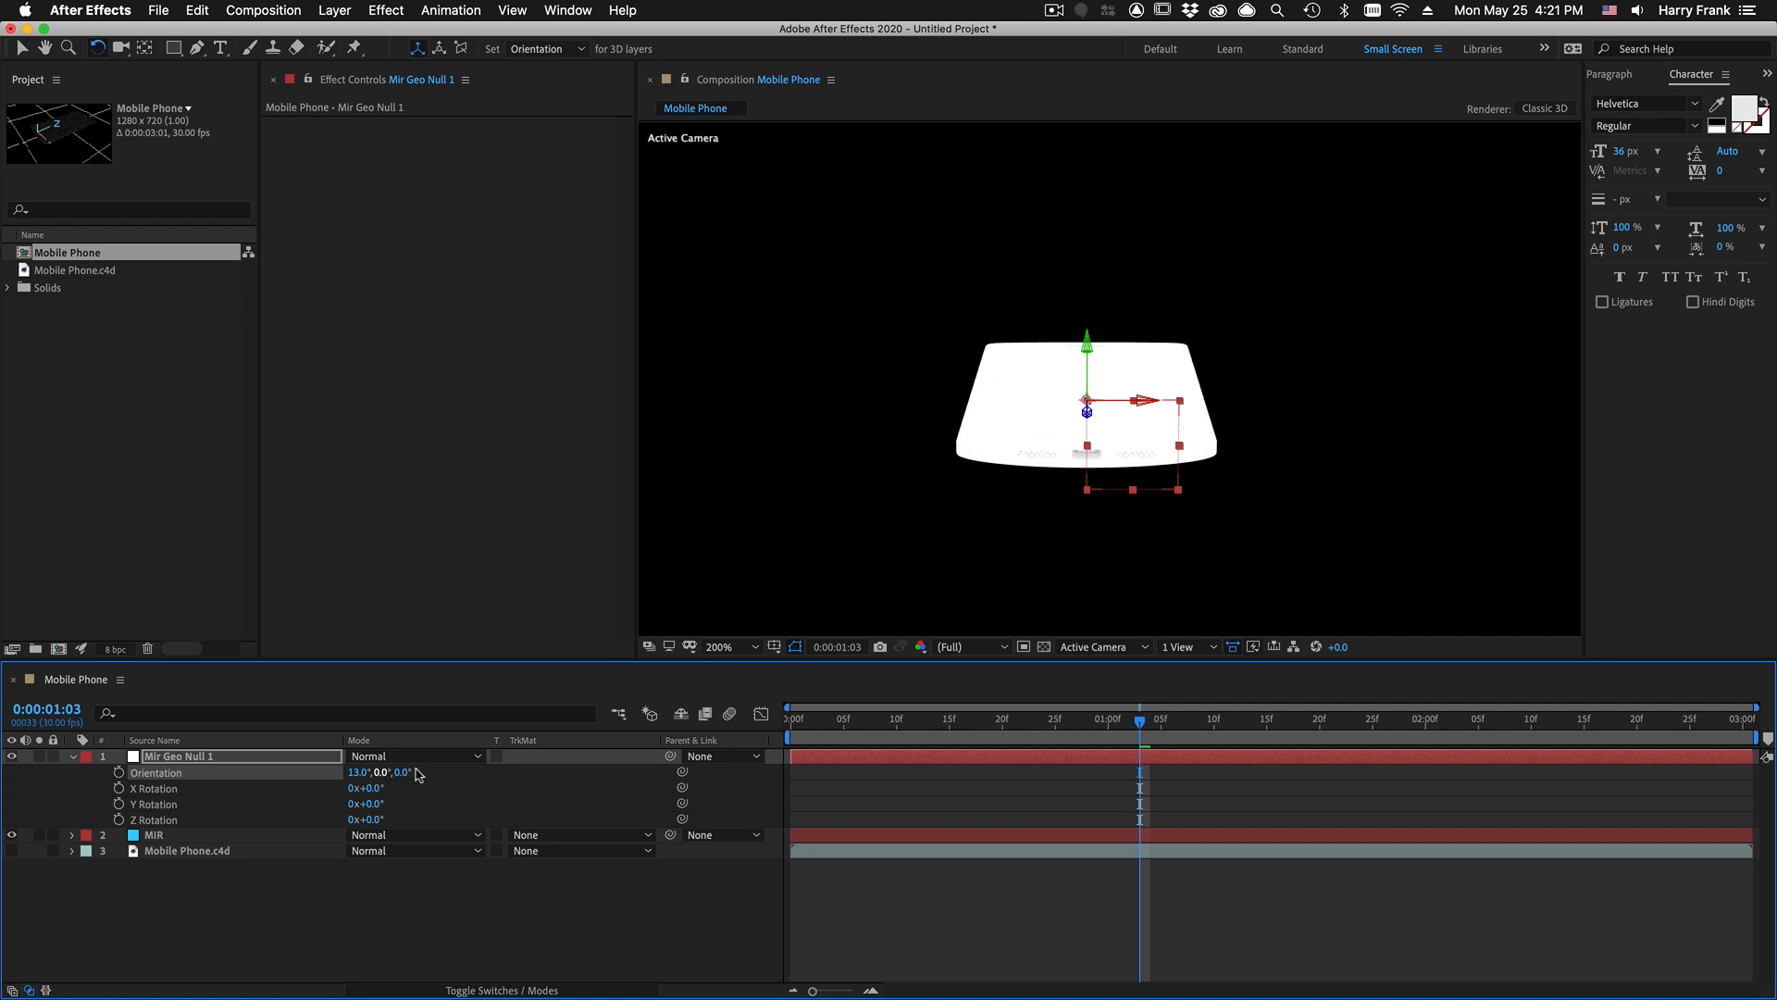
{"action": "left_click_drag", "start_coordinate": [398, 780], "coordinate": [496, 798]}
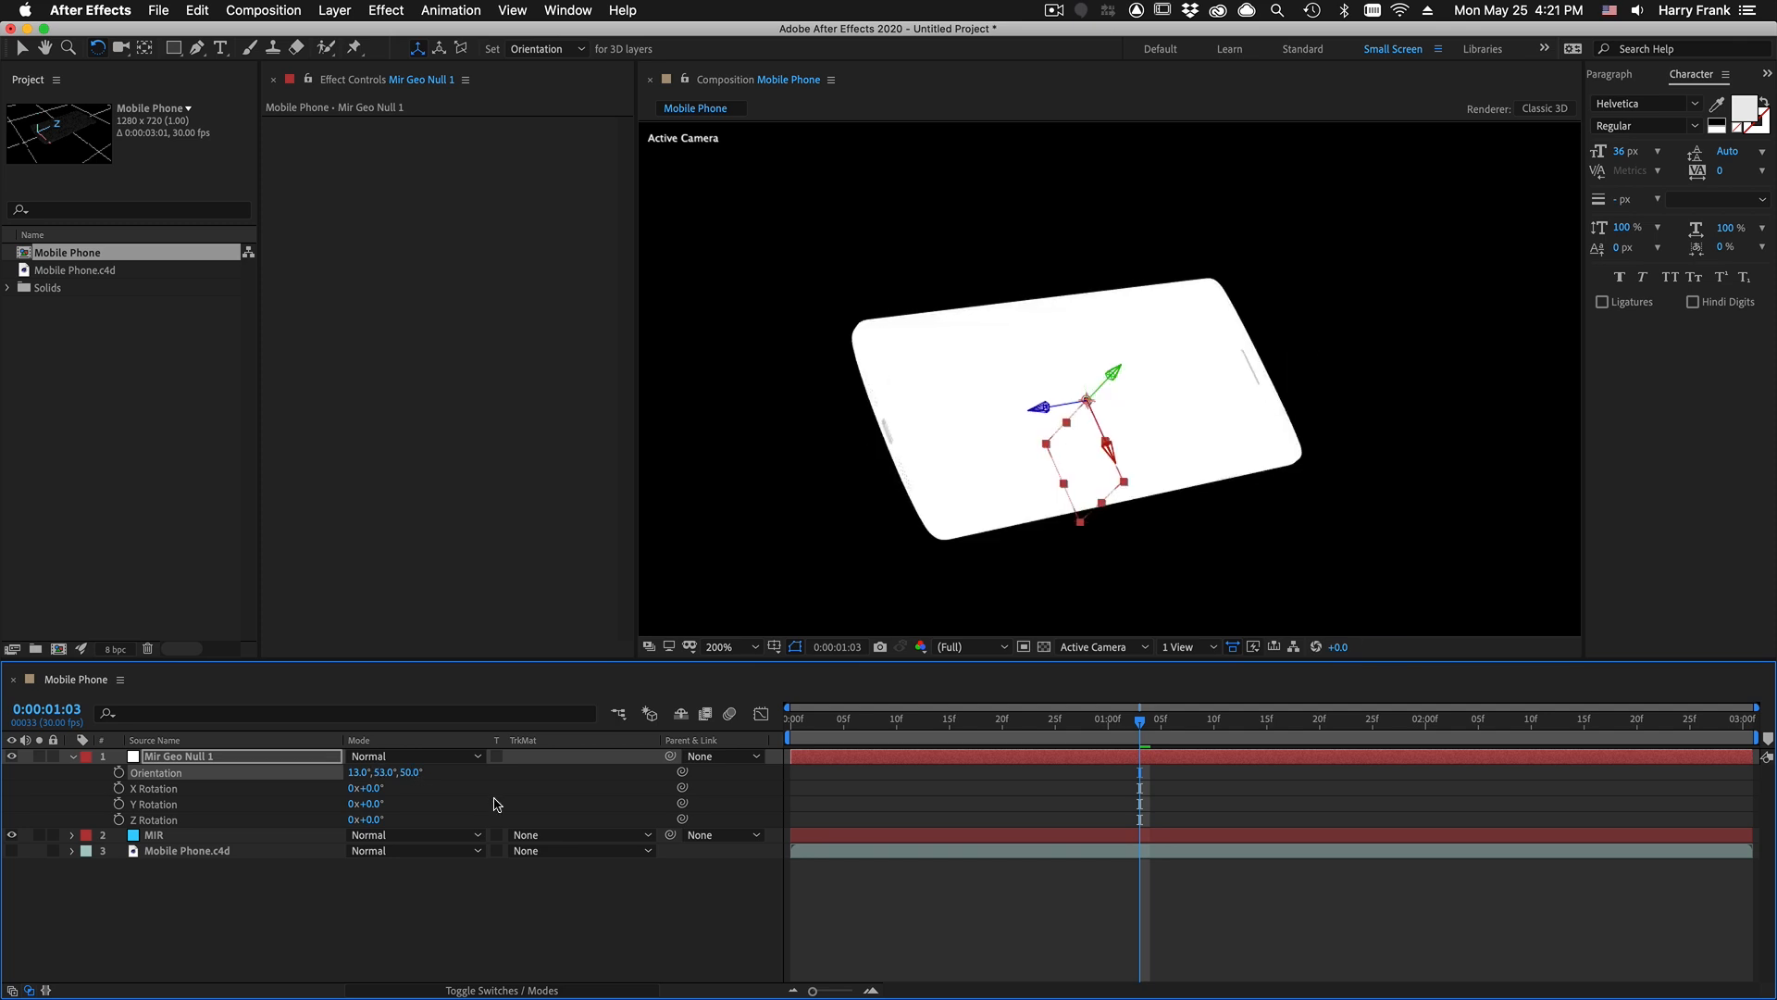
Step: Import Mobile_PhoneSurface_Color.png, place it as the lowest layer in the Mobile Phone composition and hide it
{"action": "left_click", "coordinate": [155, 836]}
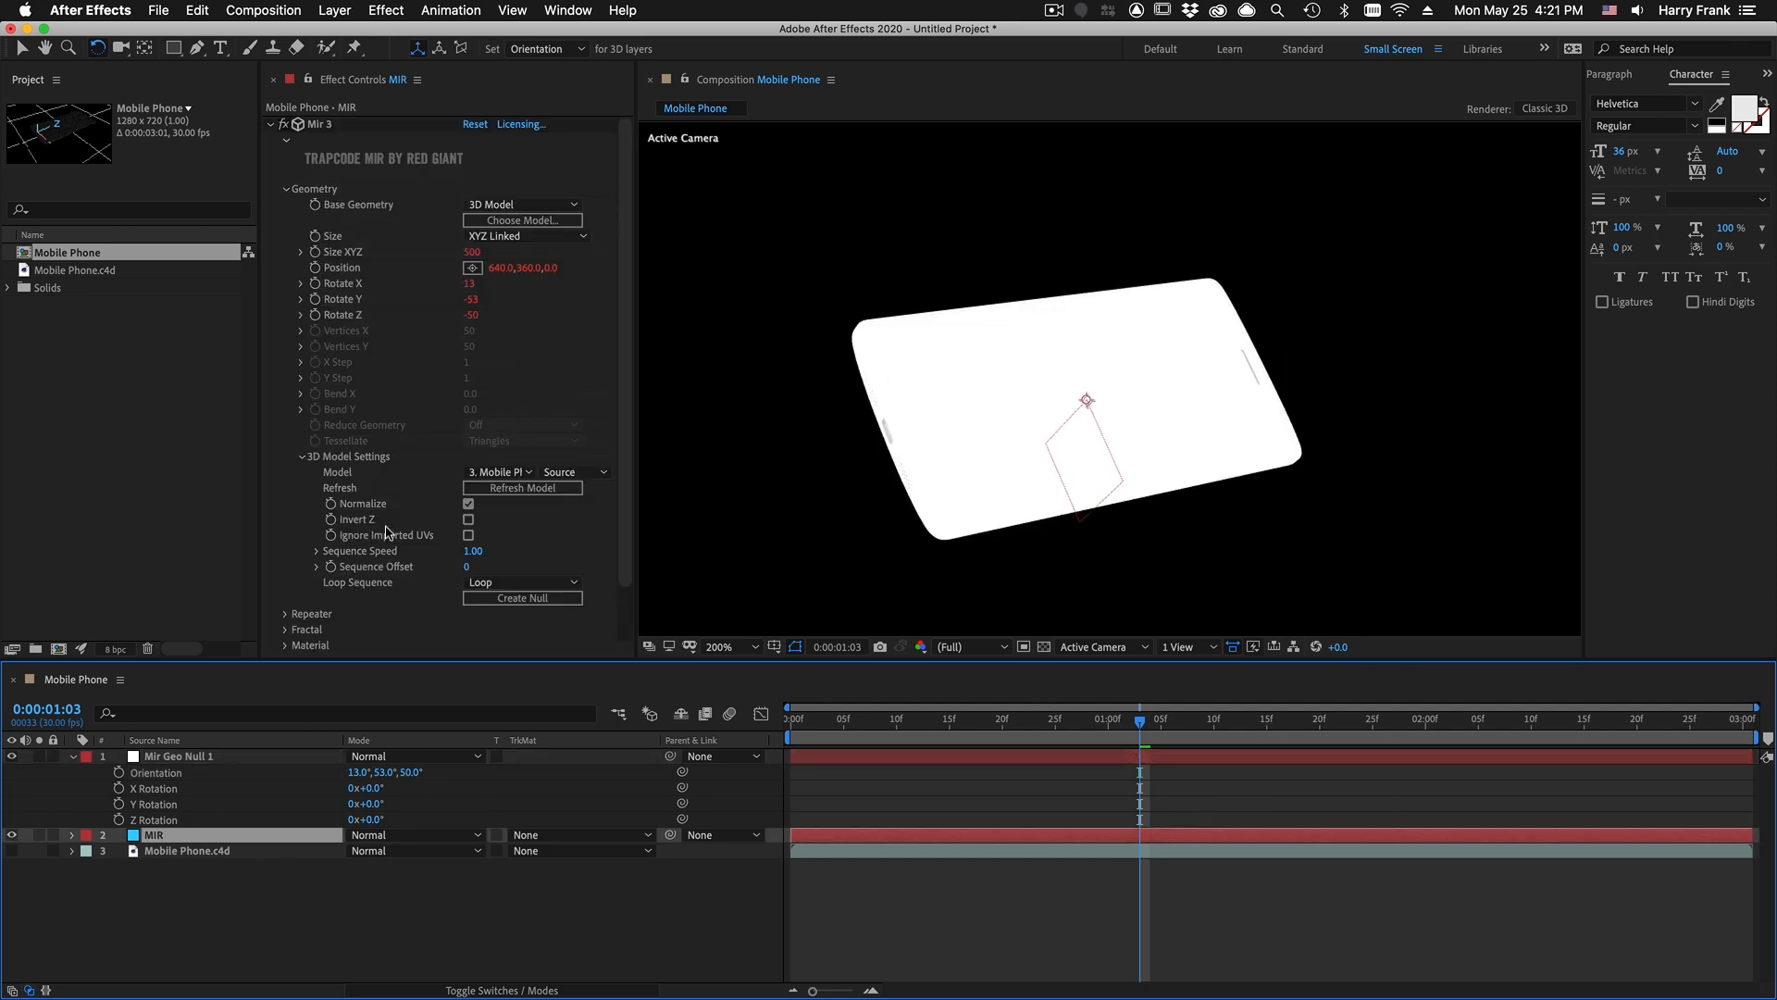
{"action": "scroll", "coordinate": [389, 537], "scroll_direction": "down", "scroll_amount": 2}
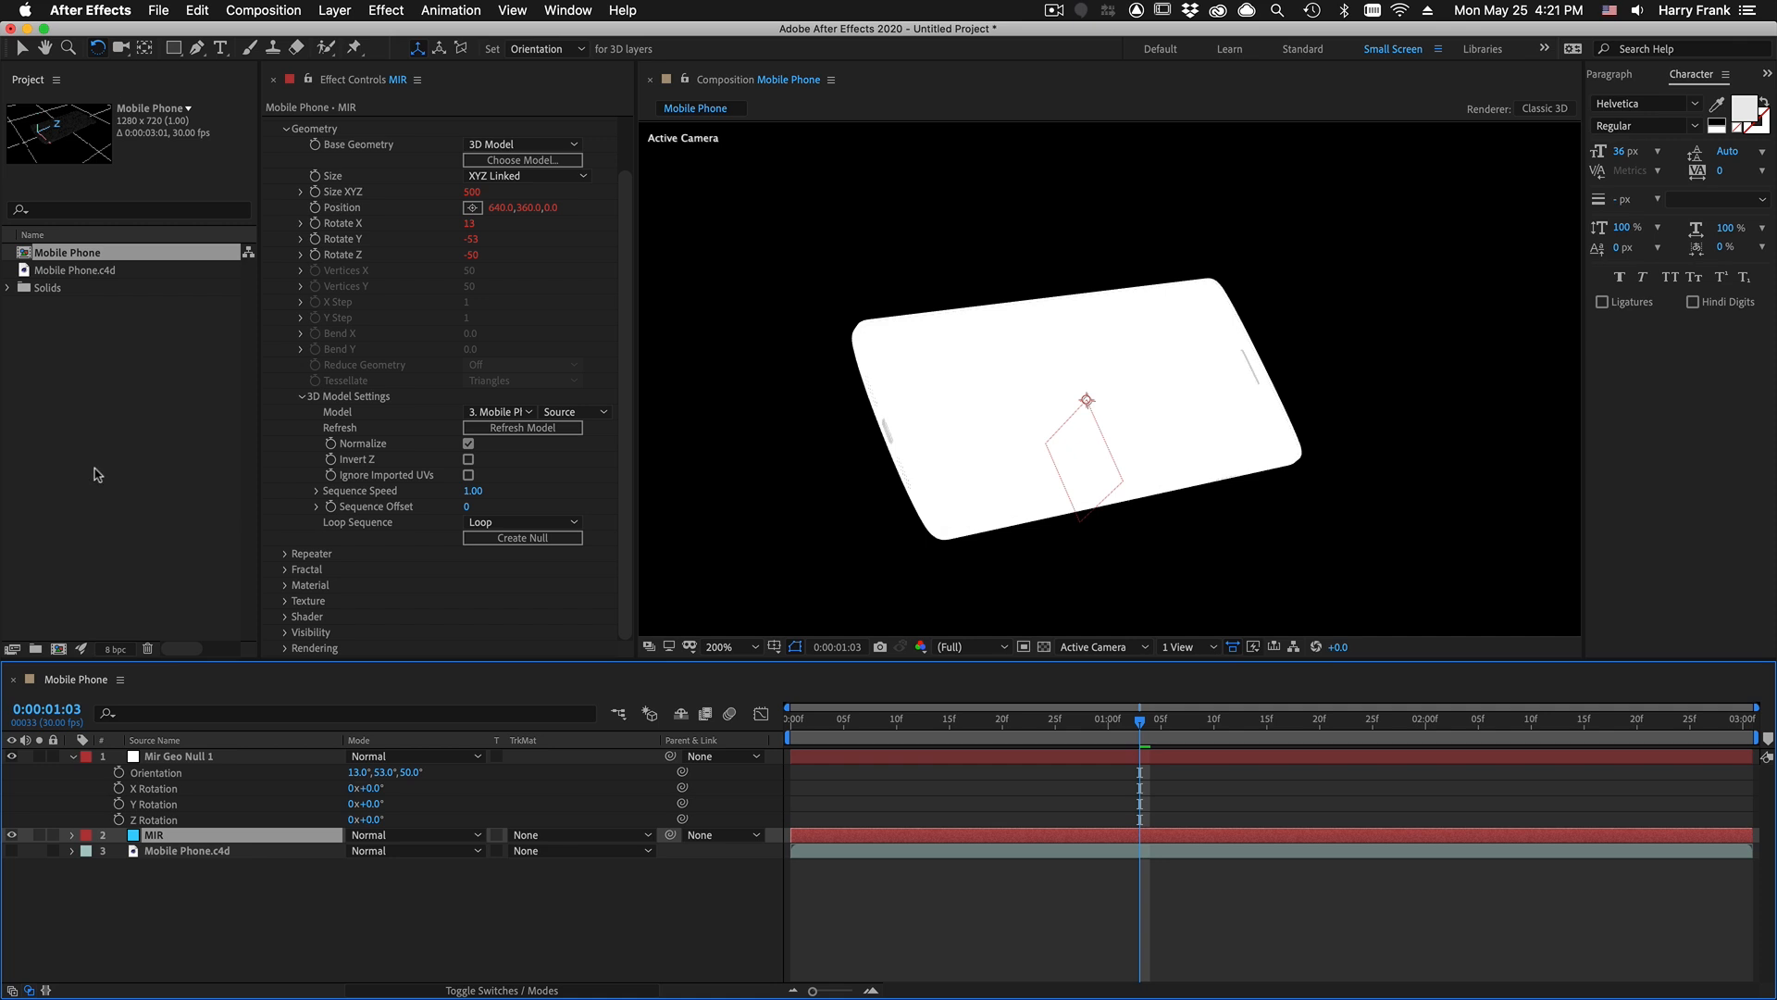
{"action": "left_click", "coordinate": [157, 435]}
{"action": "double_click", "coordinate": [215, 463]}
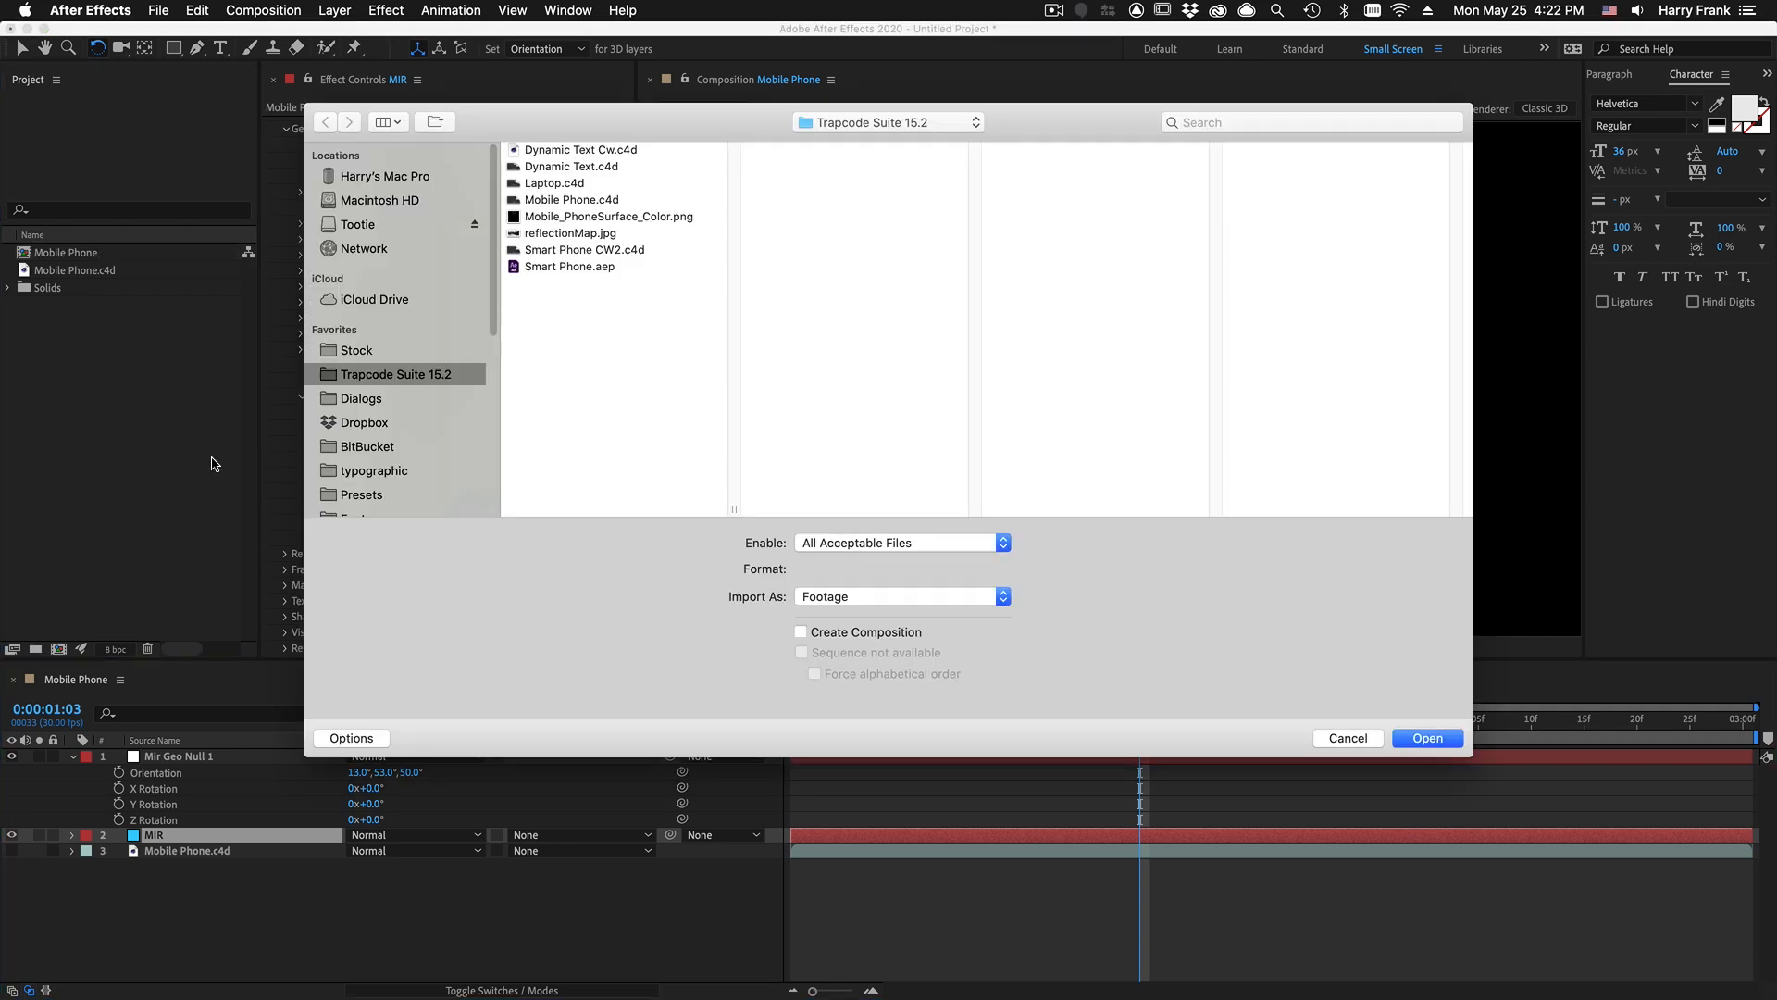
{"action": "key", "text": "Down"}
{"action": "key", "text": "Down"}
{"action": "key", "text": "Down"}
{"action": "key", "text": "Down"}
{"action": "key", "text": "Down"}
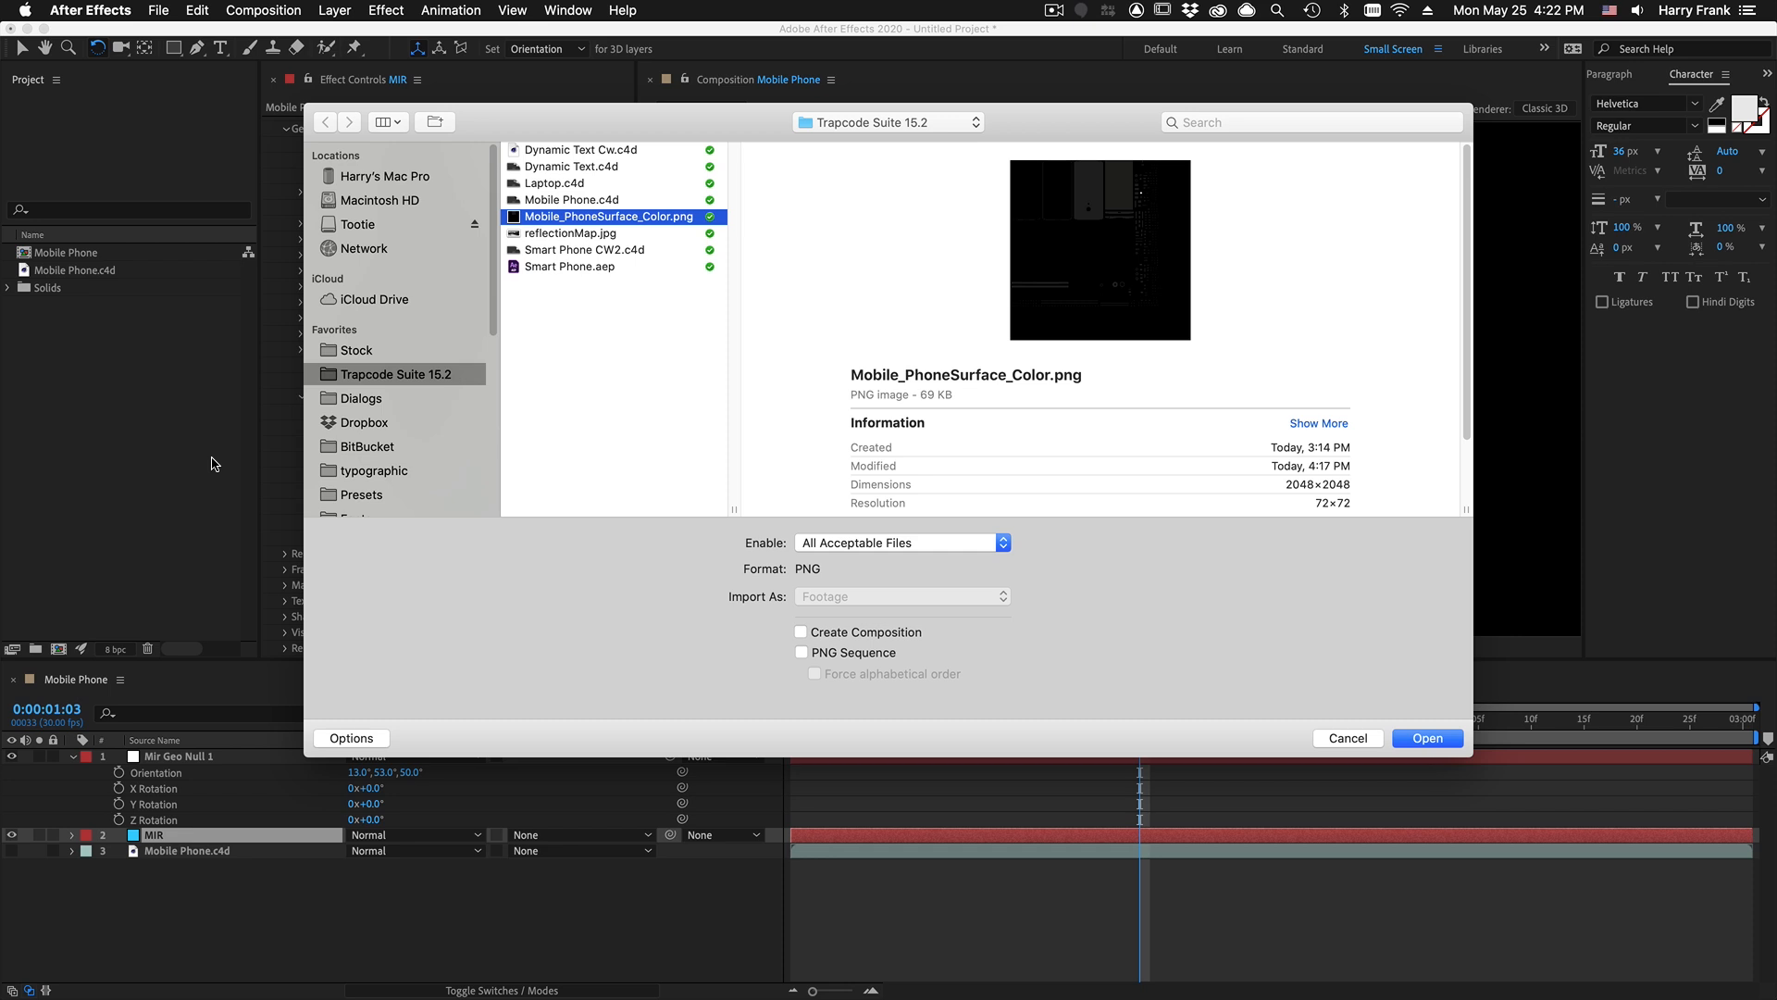
{"action": "key", "text": "Return"}
{"action": "left_click_drag", "start_coordinate": [167, 291], "coordinate": [7, 866]}
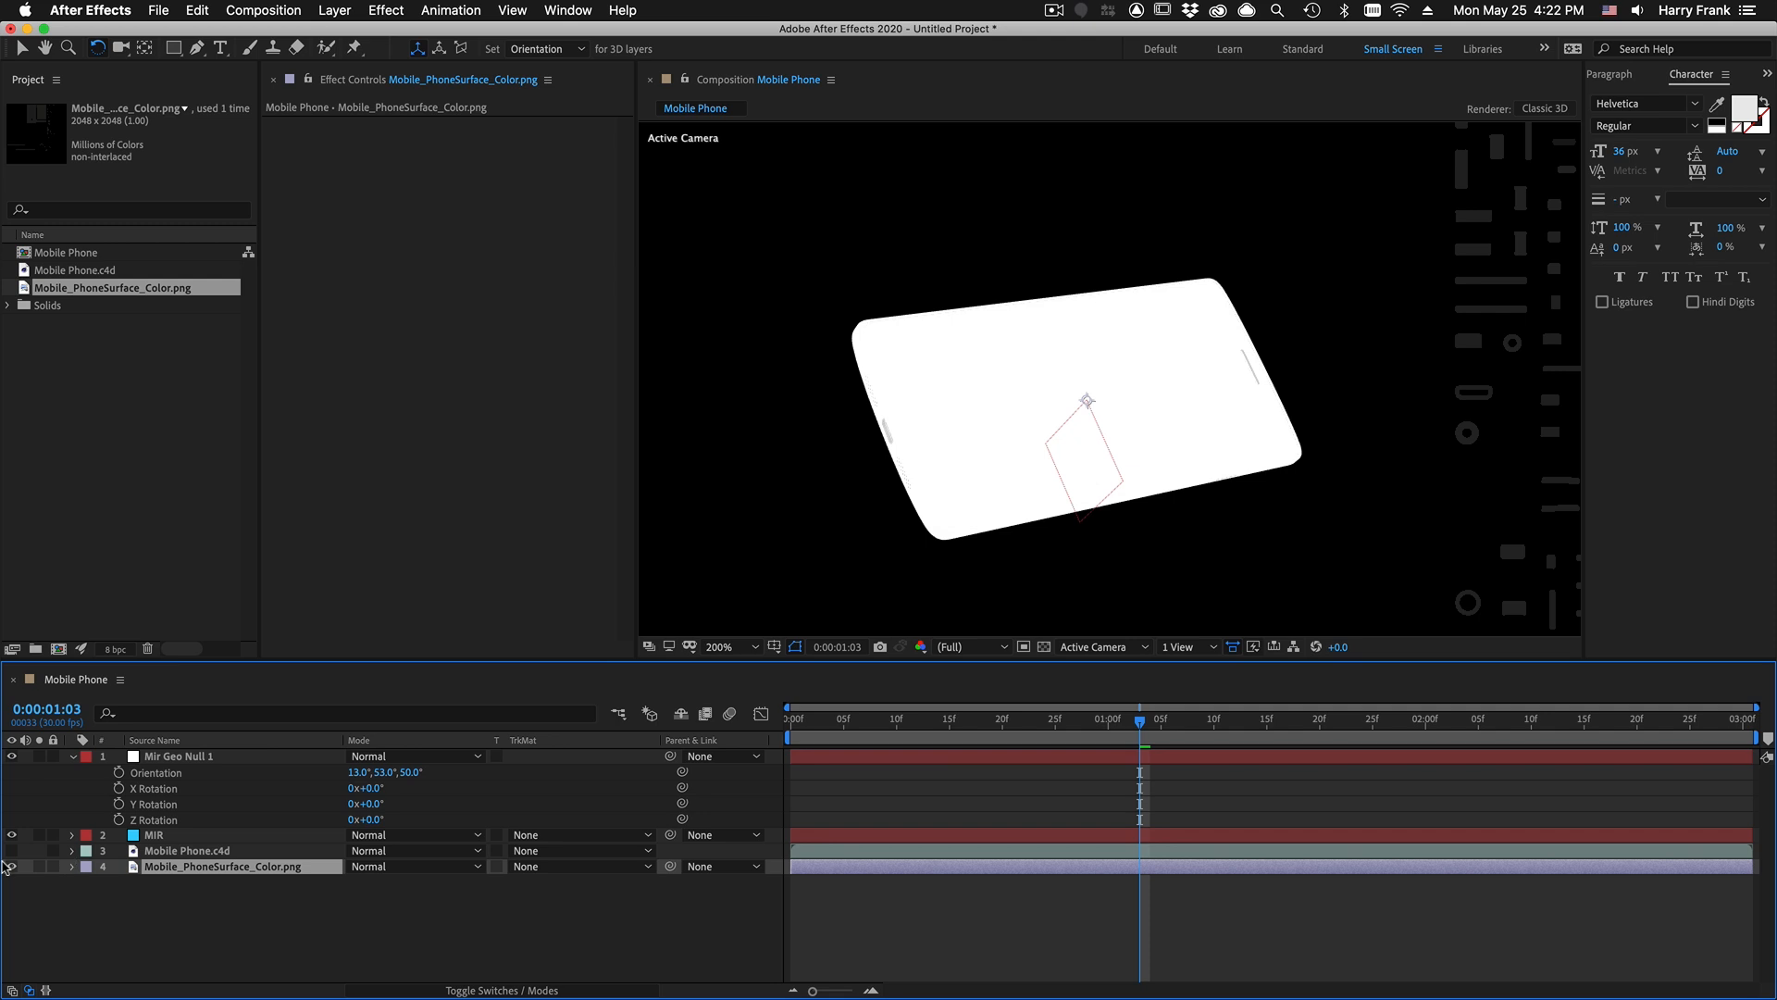
{"action": "left_click", "coordinate": [11, 866]}
Step: Set the MIR layer's Mir texture layer to Mobile_PhoneSurface_Color.png
{"action": "left_click", "coordinate": [158, 834]}
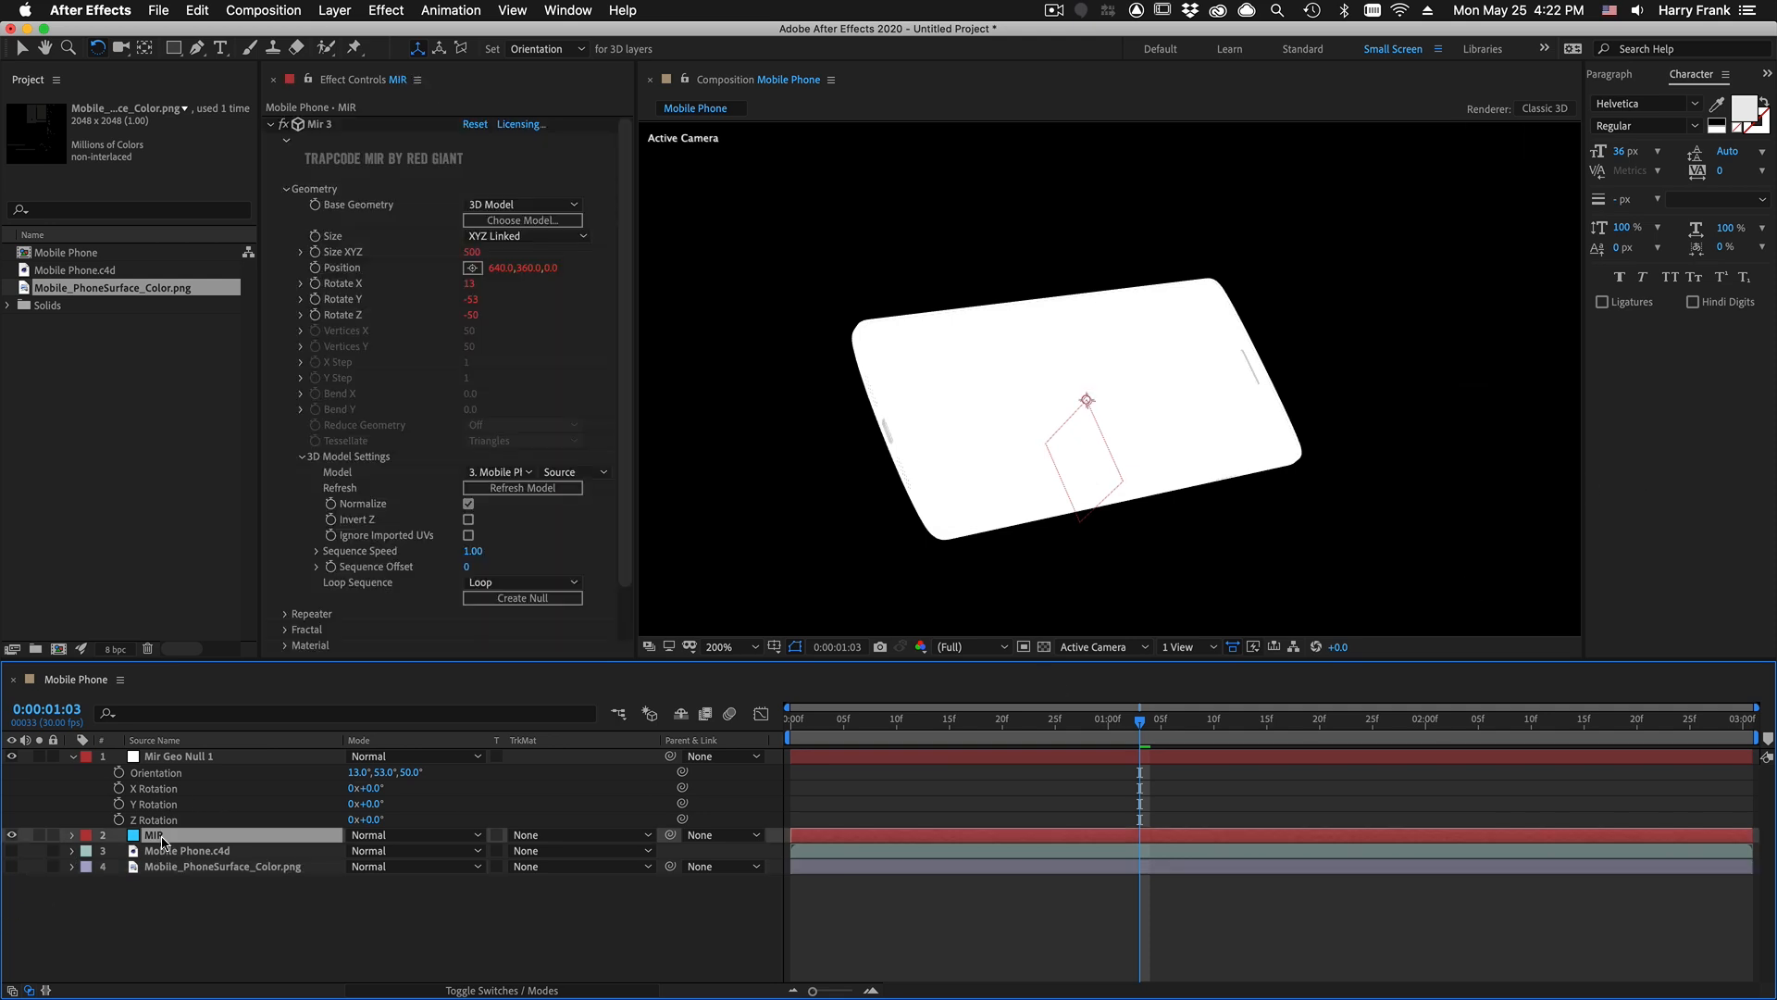
{"action": "scroll", "coordinate": [394, 479], "scroll_direction": "down", "scroll_amount": 1}
{"action": "left_click", "coordinate": [352, 460]}
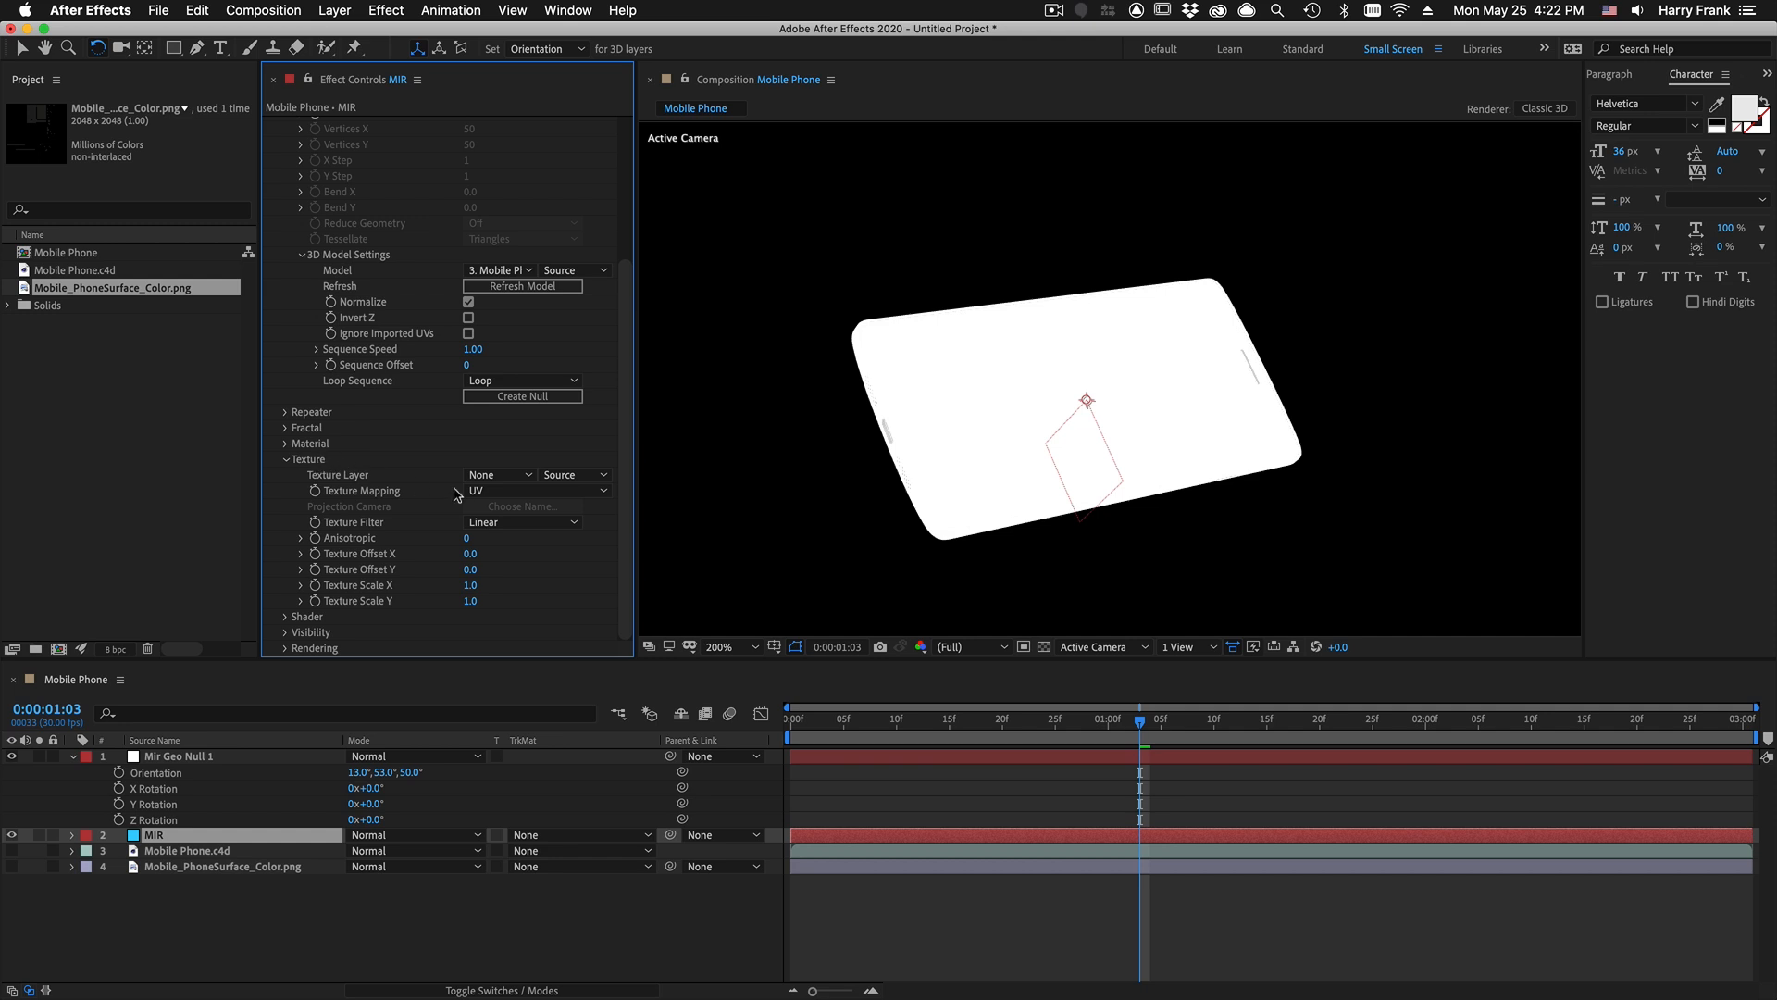
{"action": "left_click", "coordinate": [491, 476]}
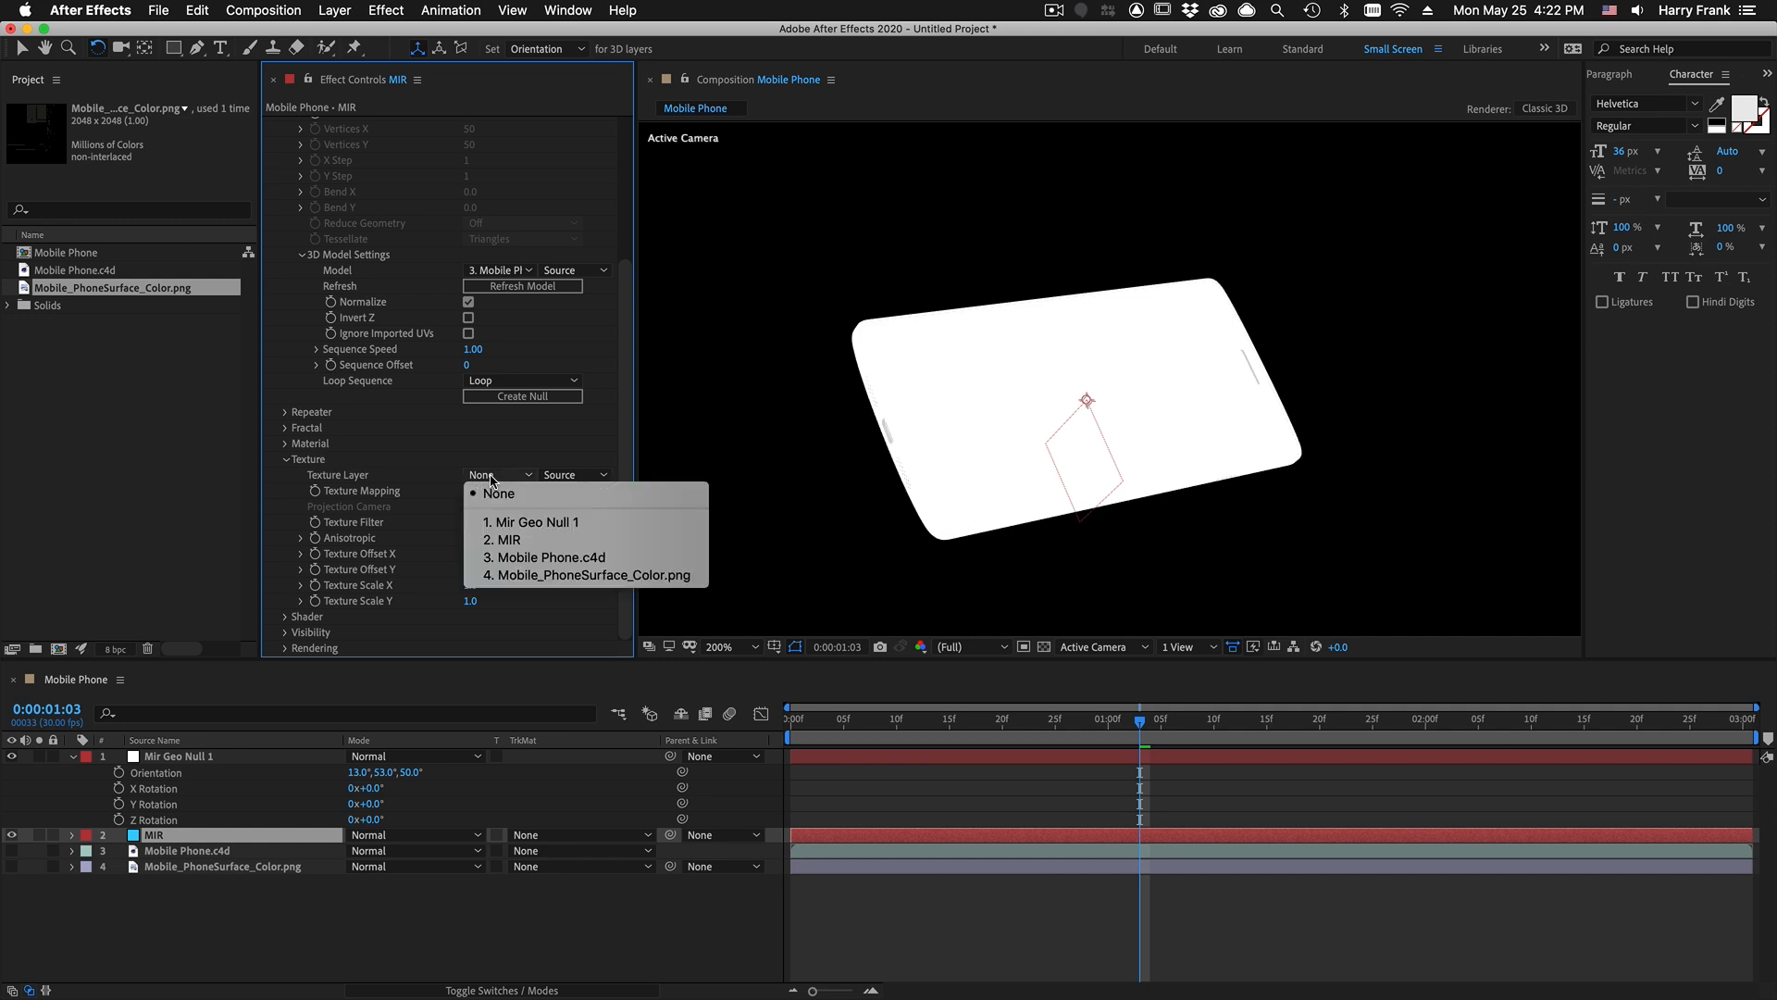
{"action": "left_click", "coordinate": [619, 578]}
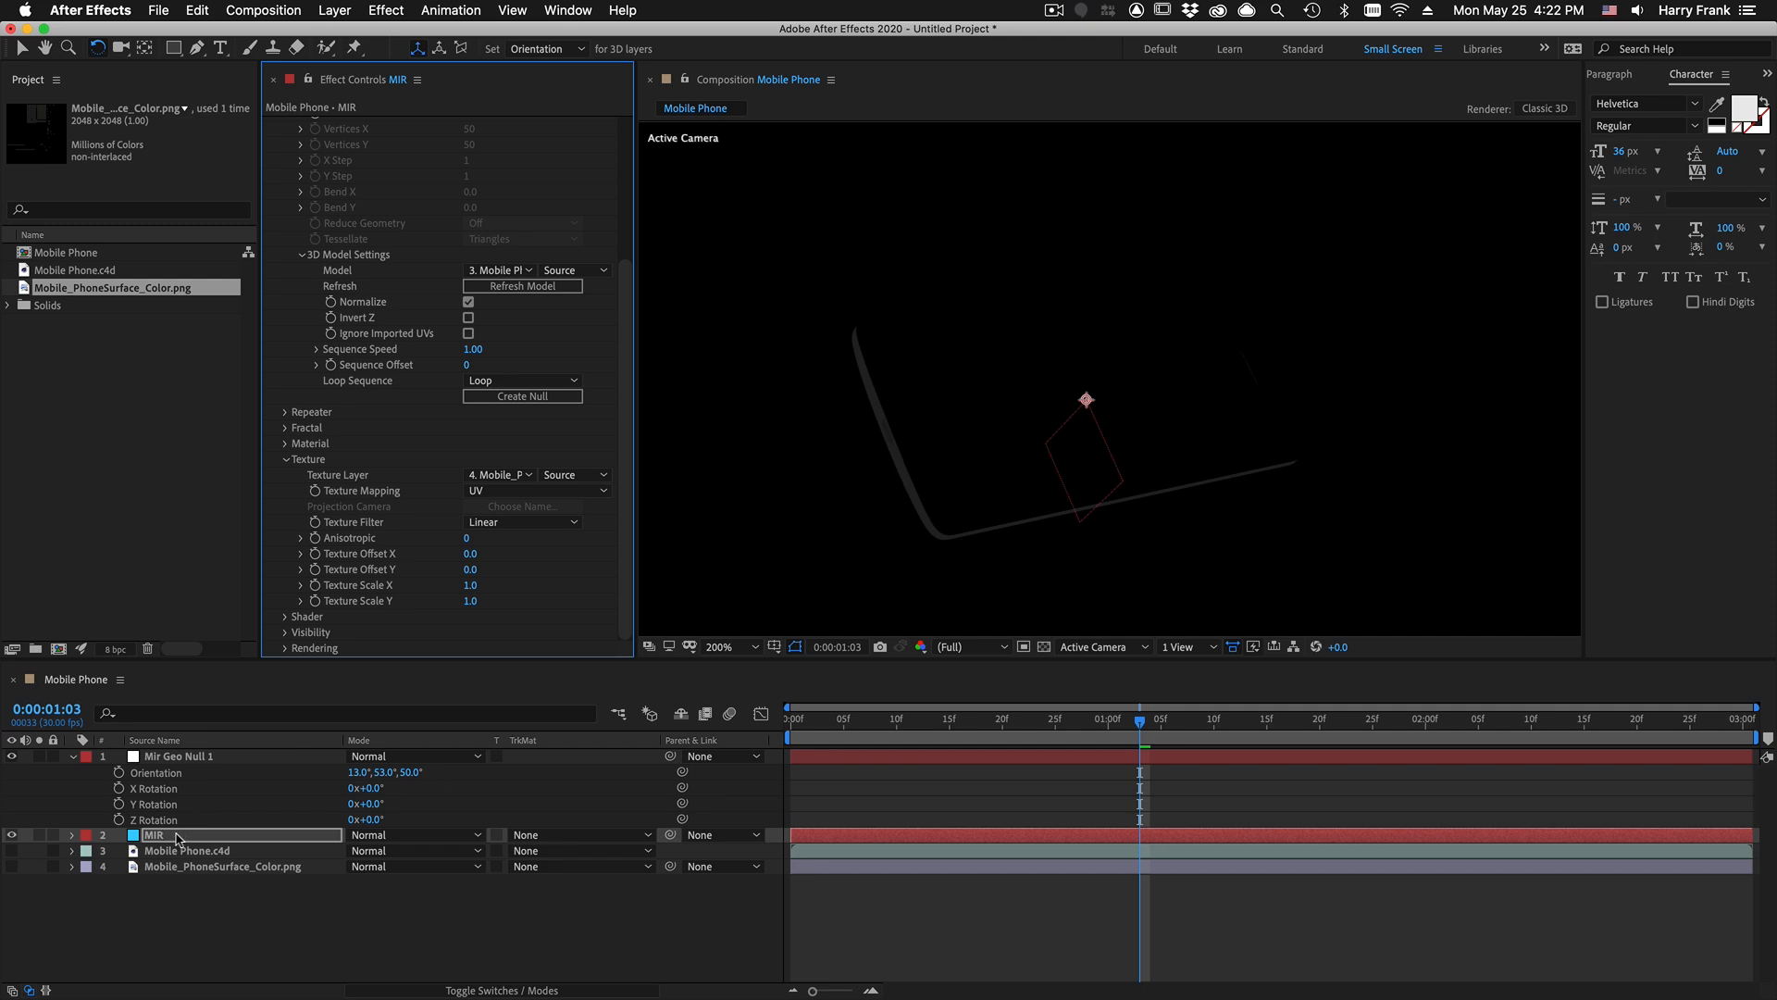
Step: Add a point light layer to the Mobile Phone composition
{"action": "left_click", "coordinate": [350, 10]}
{"action": "mouse_move", "coordinate": [481, 32]}
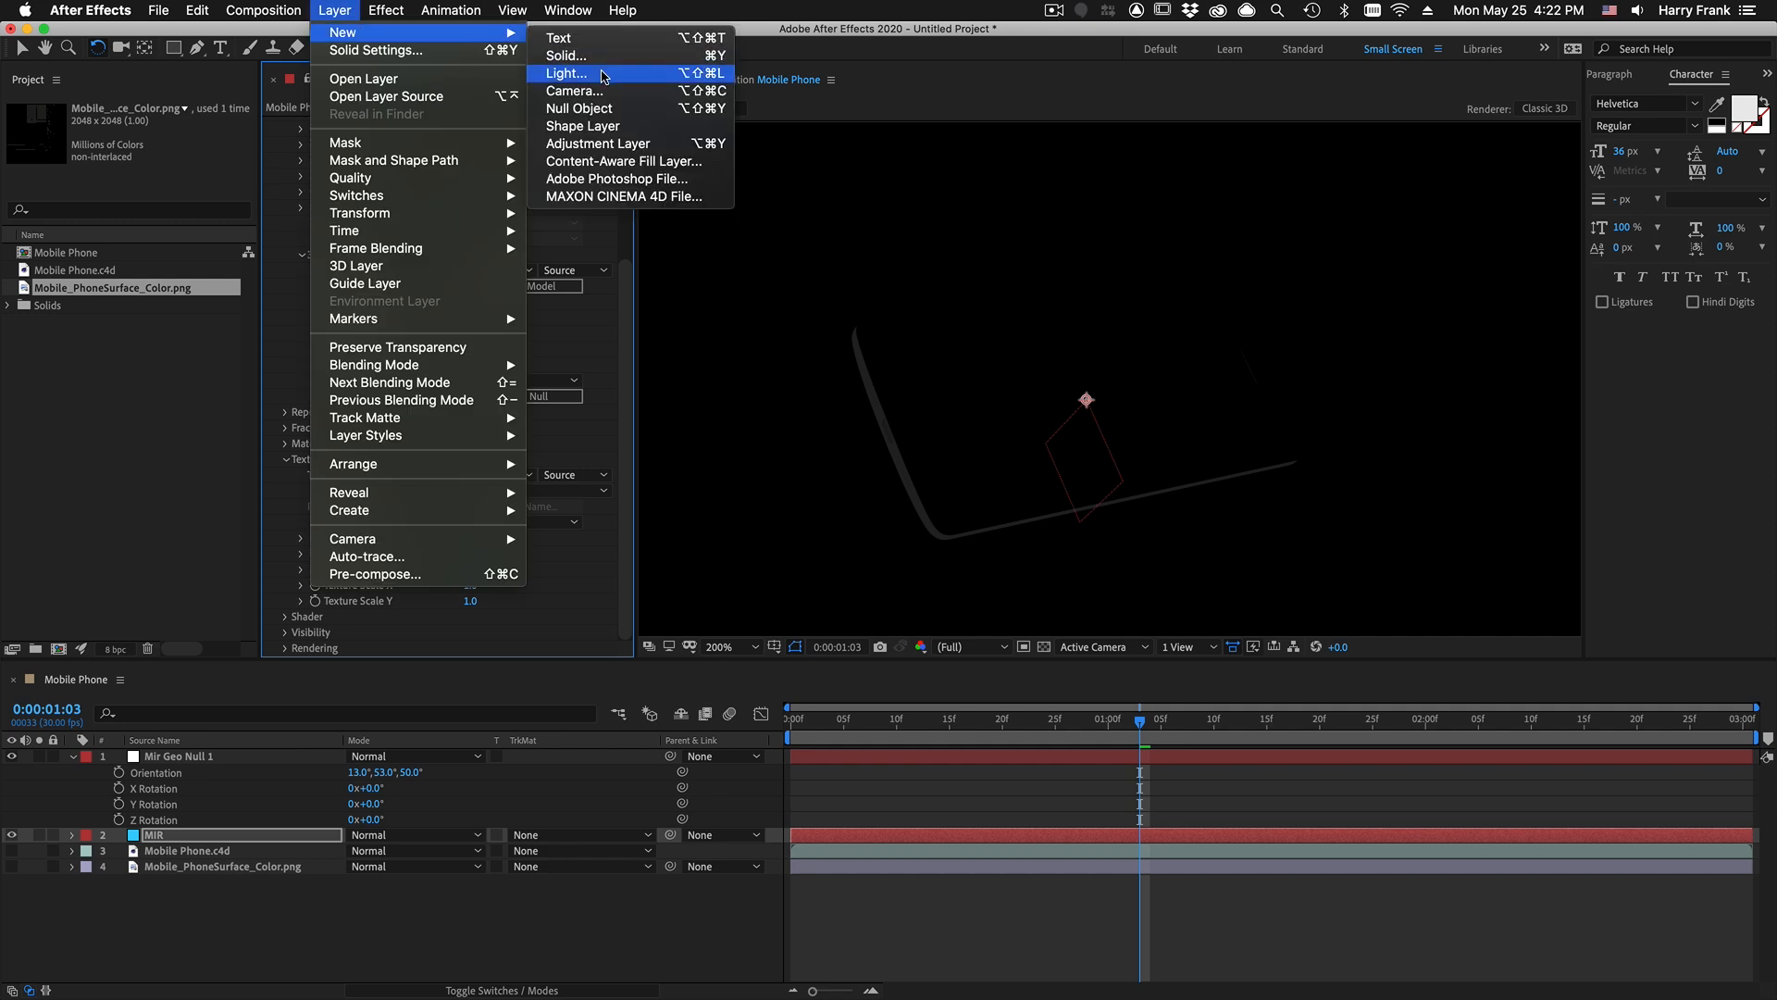
{"action": "left_click", "coordinate": [603, 74]}
{"action": "key", "text": "v"}
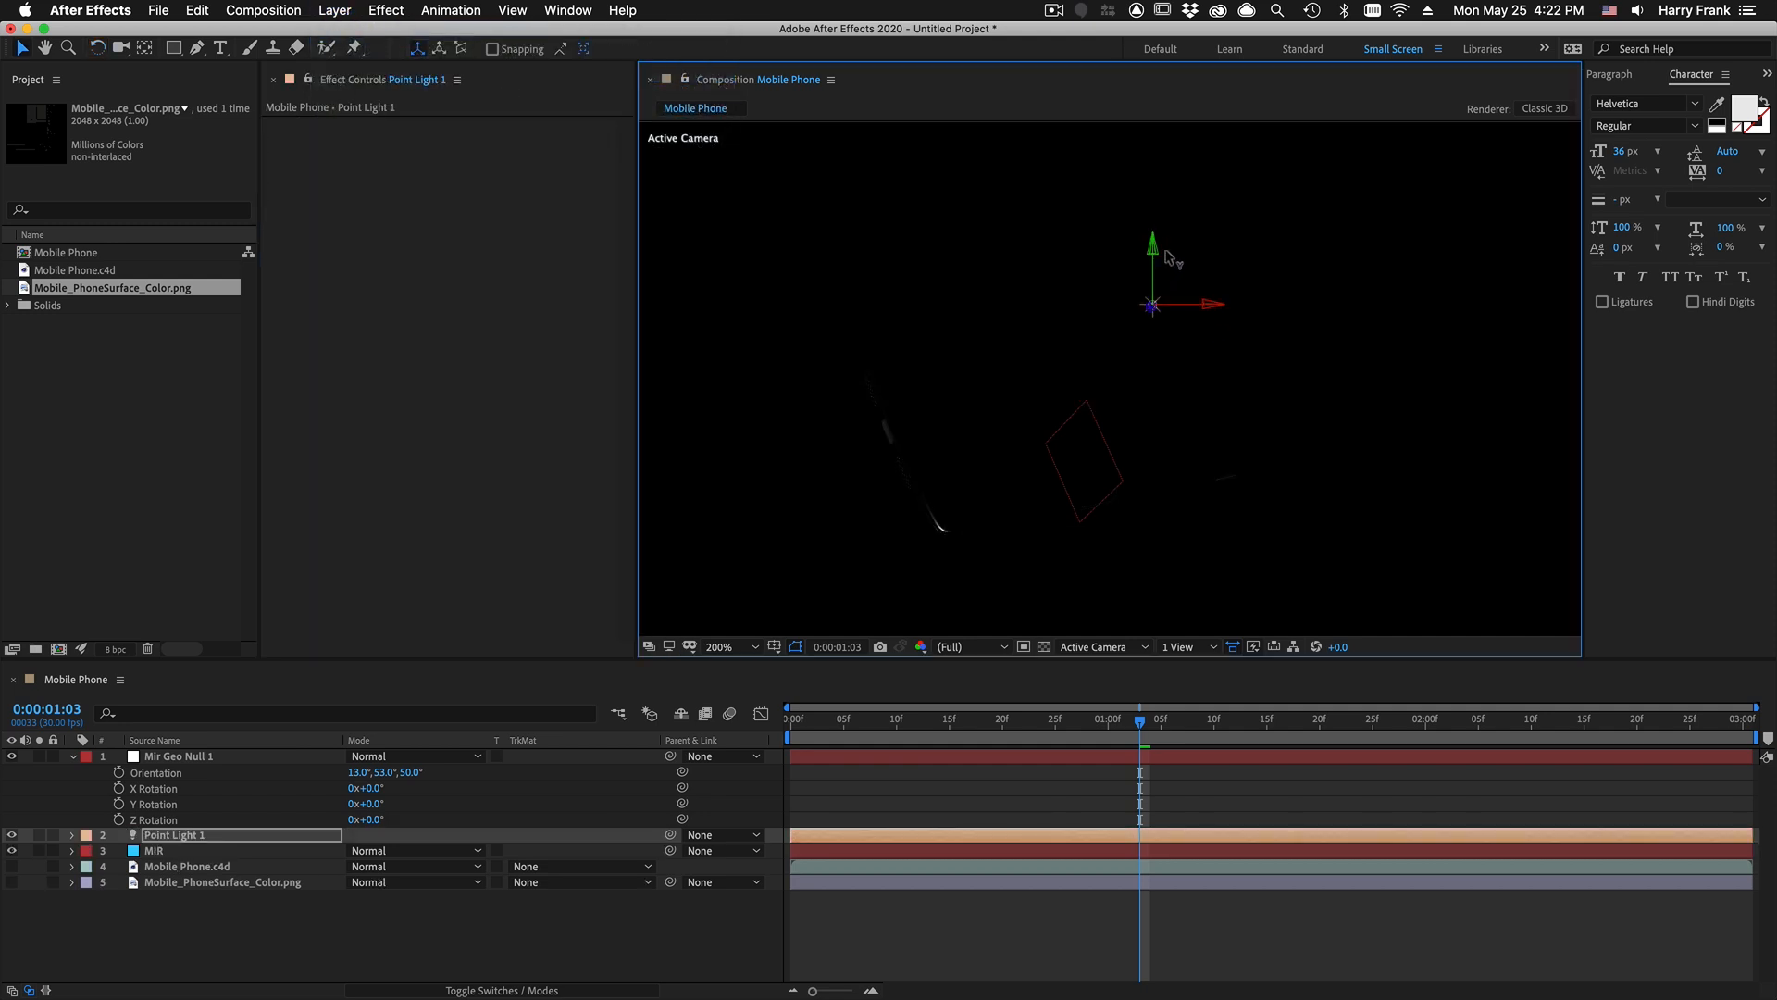
Step: Reset the Mir geometry null's orientation to 0°, 0°, 0°
{"action": "left_click", "coordinate": [357, 772]}
{"action": "type", "text": "0"}
{"action": "key", "text": "Tab"}
{"action": "type", "text": "0"}
{"action": "key", "text": "Tab"}
{"action": "type", "text": "0"}
{"action": "key", "text": "Return"}
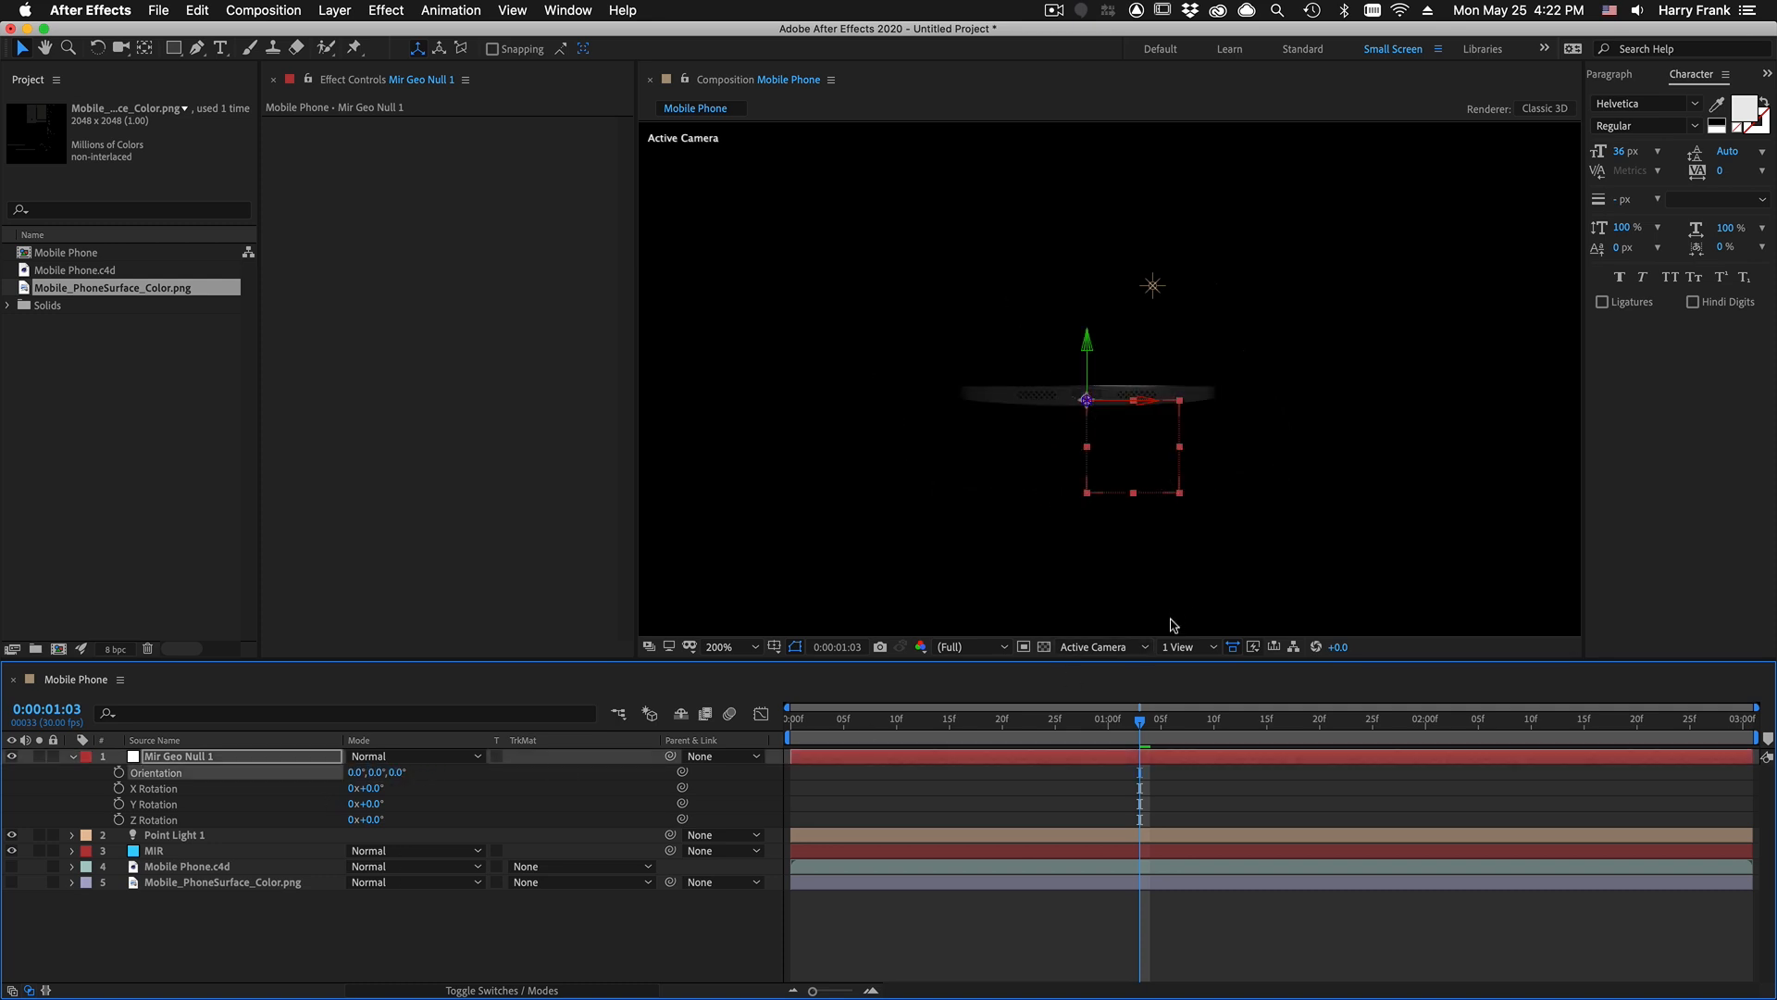
Step: Show the composition in Top view at 50% with the transparency grid turned on
{"action": "left_click", "coordinate": [1099, 646]}
{"action": "left_click", "coordinate": [1120, 732]}
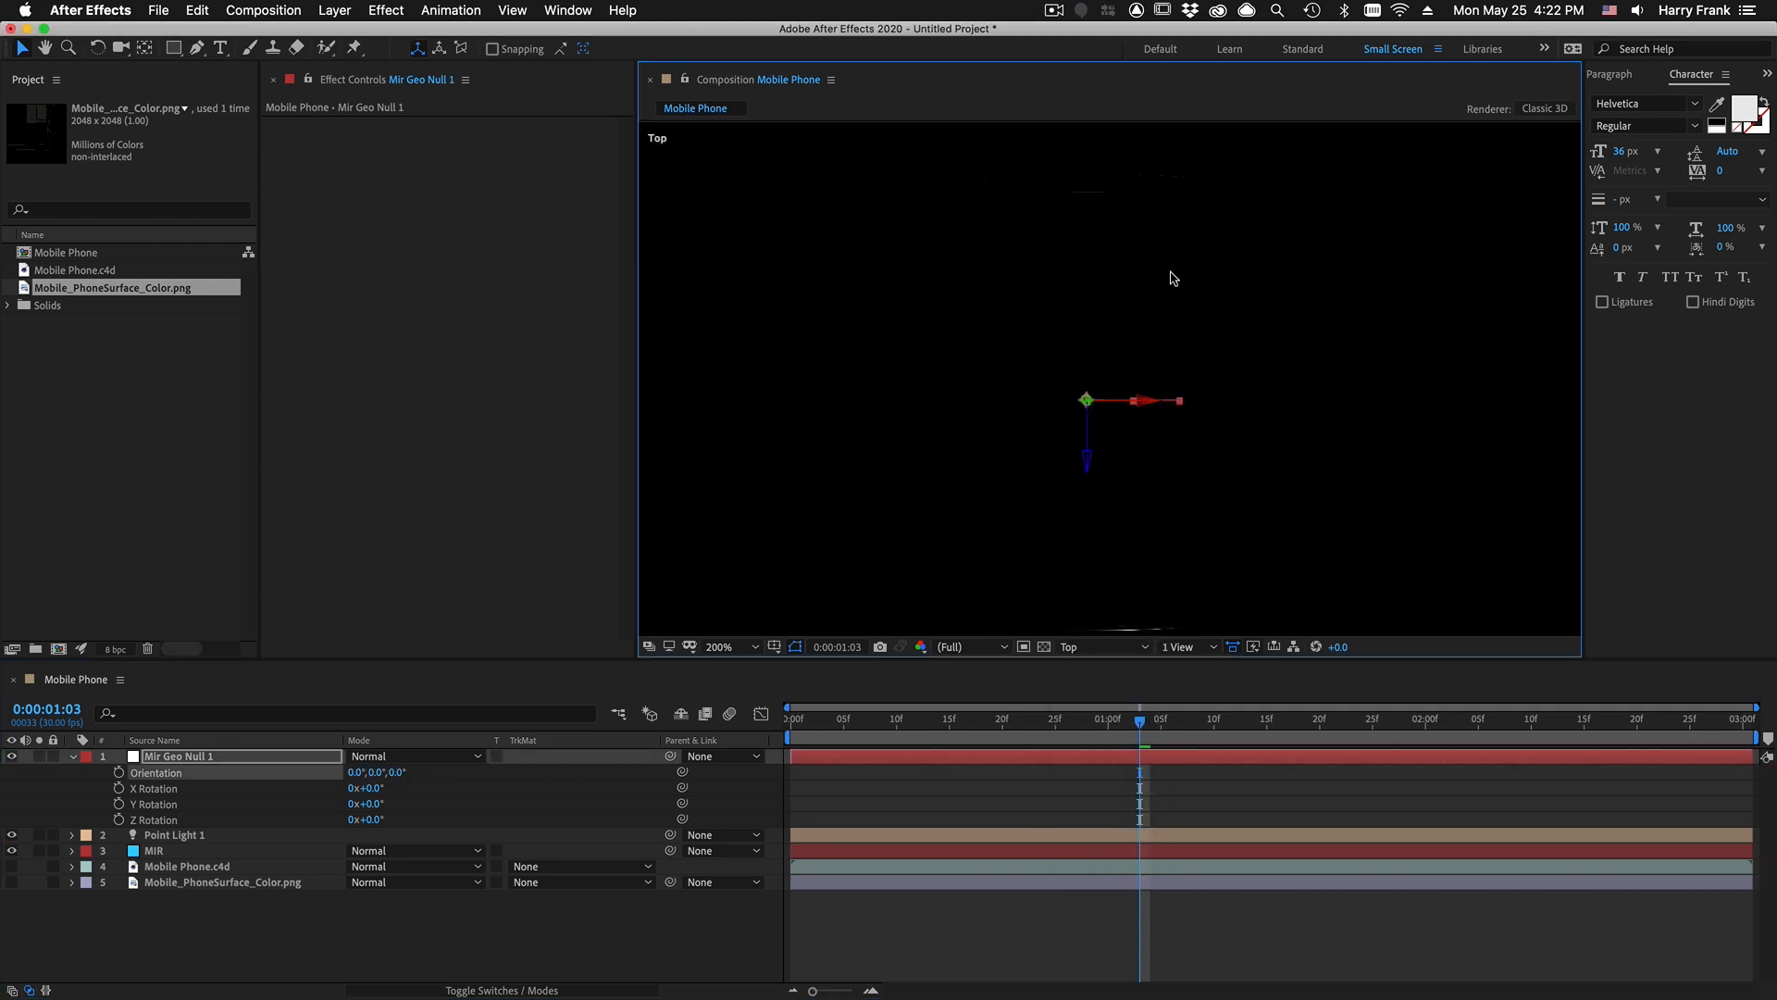
{"action": "left_click", "coordinate": [1044, 647]}
{"action": "key", "text": "r"}
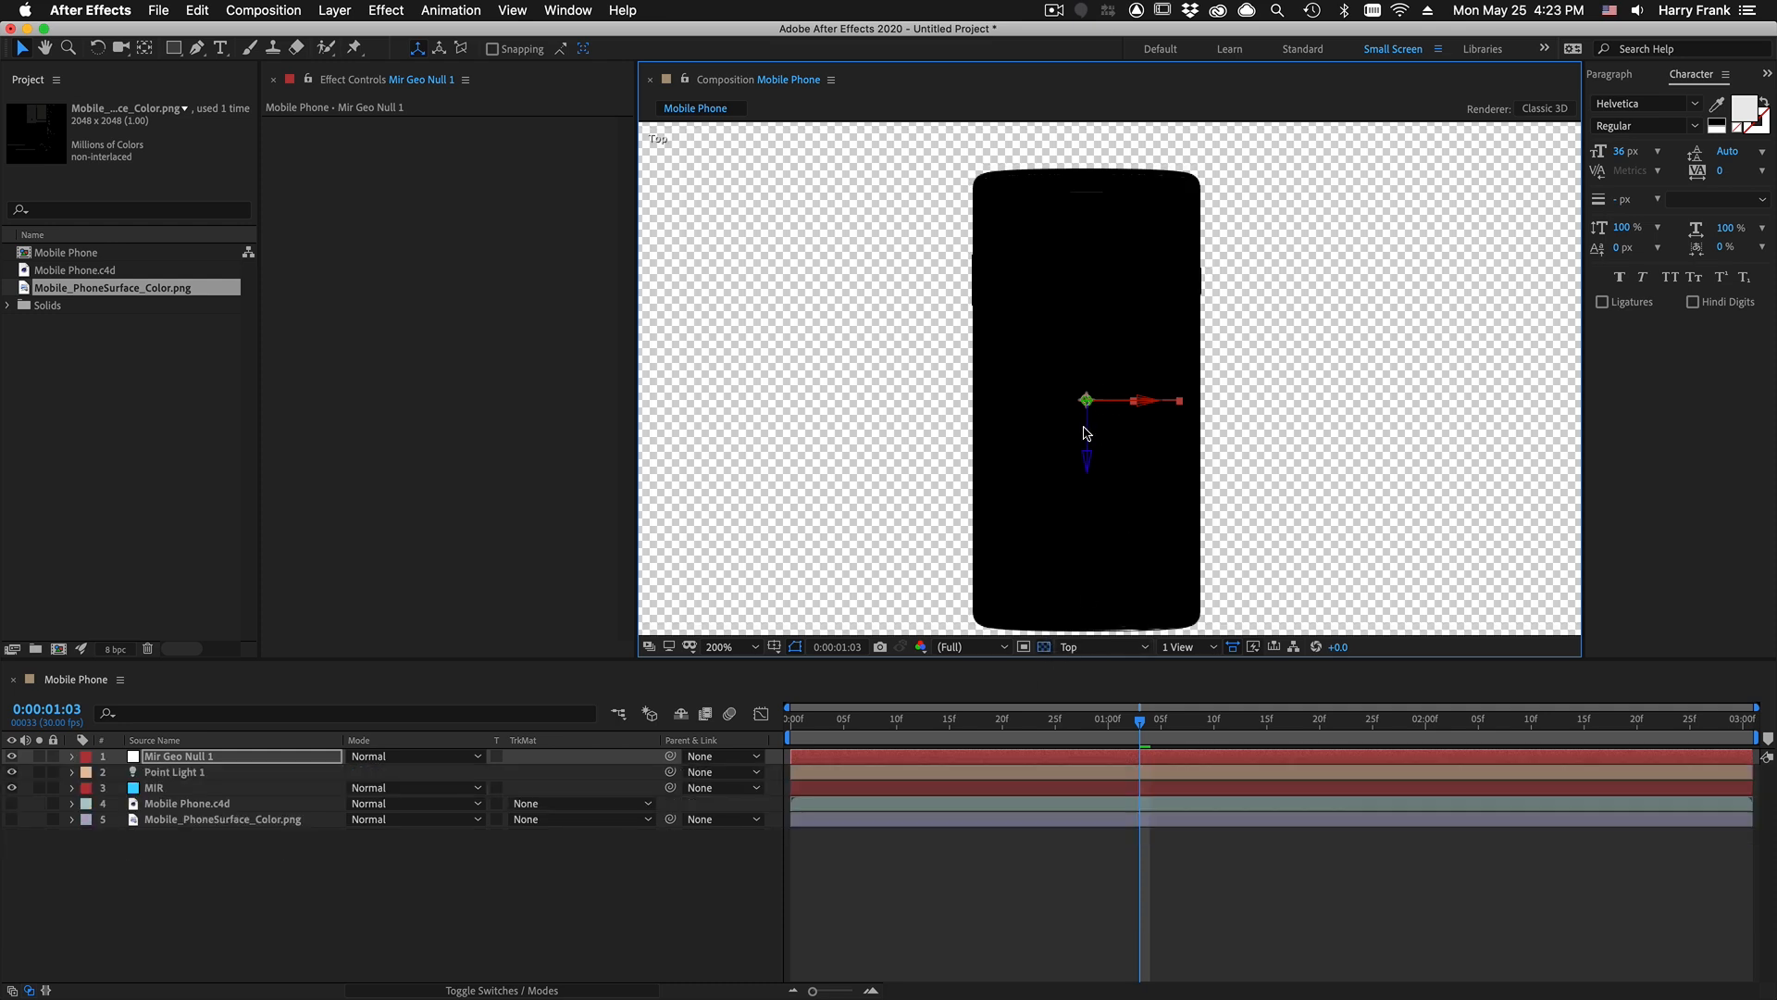
{"action": "key", "text": "comma"}
{"action": "key", "text": "comma"}
{"action": "key", "text": "comma"}
{"action": "key", "text": "comma"}
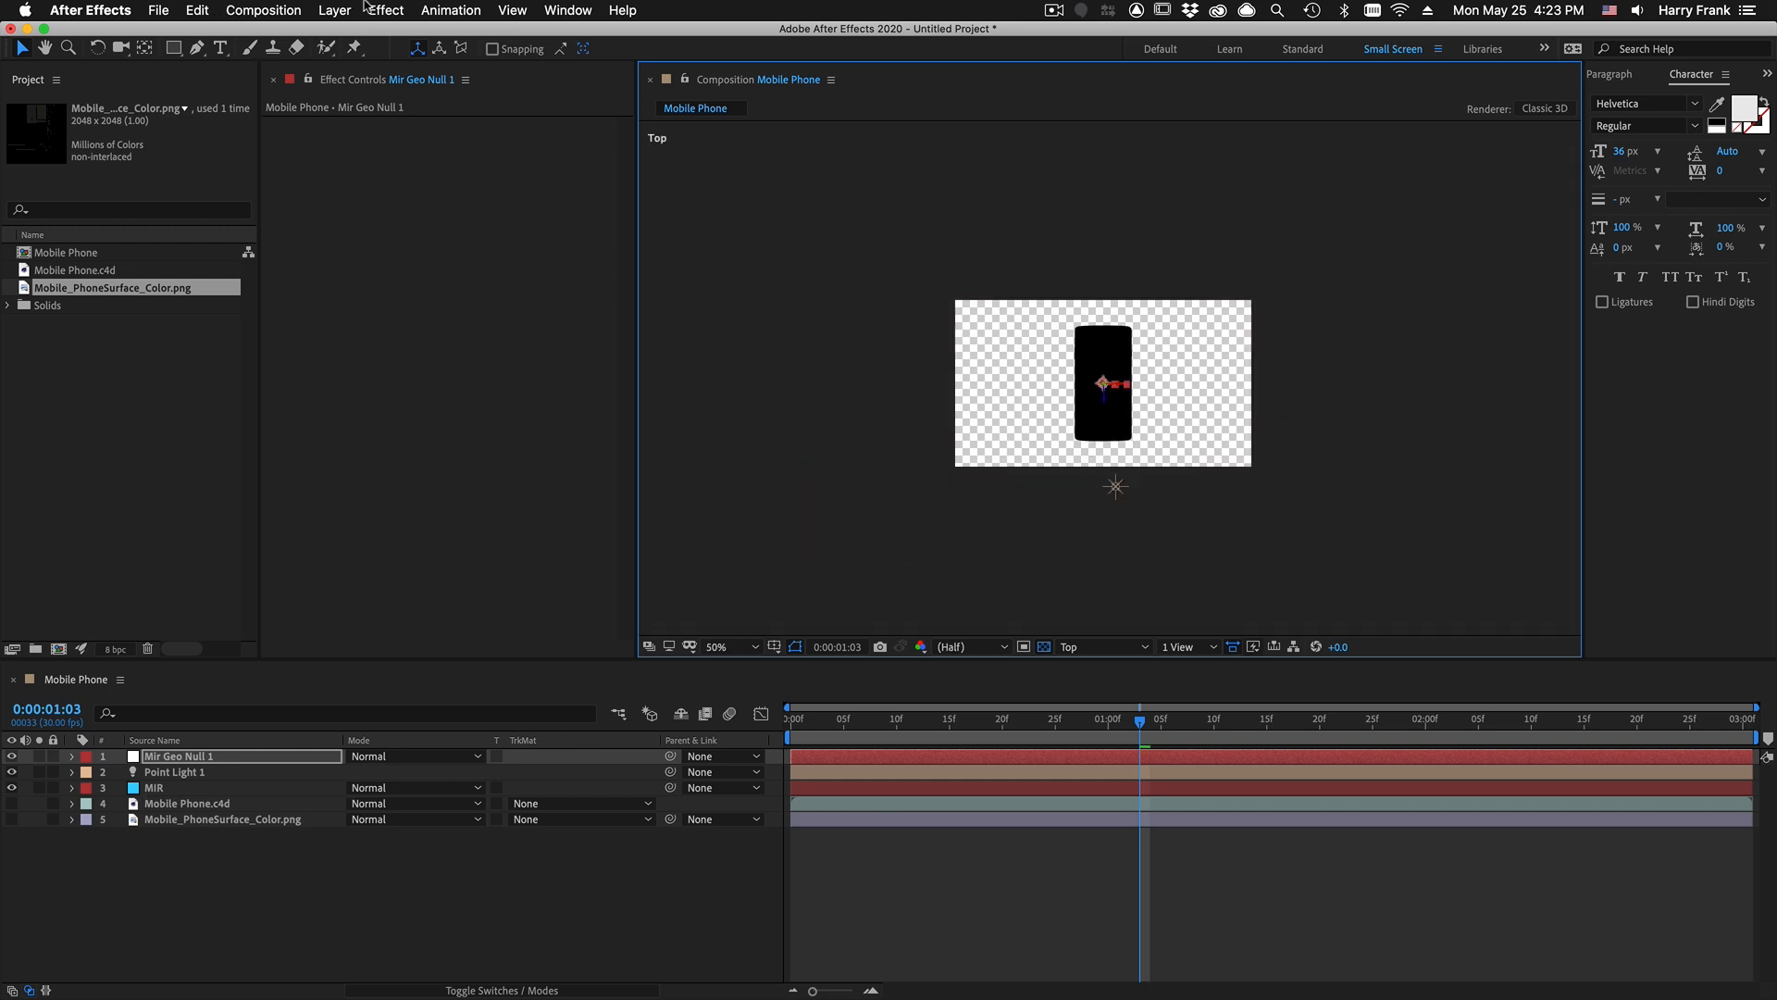
Step: Add a two-node camera with the 50mm preset to the Mobile Phone composition
{"action": "left_click", "coordinate": [334, 10]}
{"action": "mouse_move", "coordinate": [361, 31]}
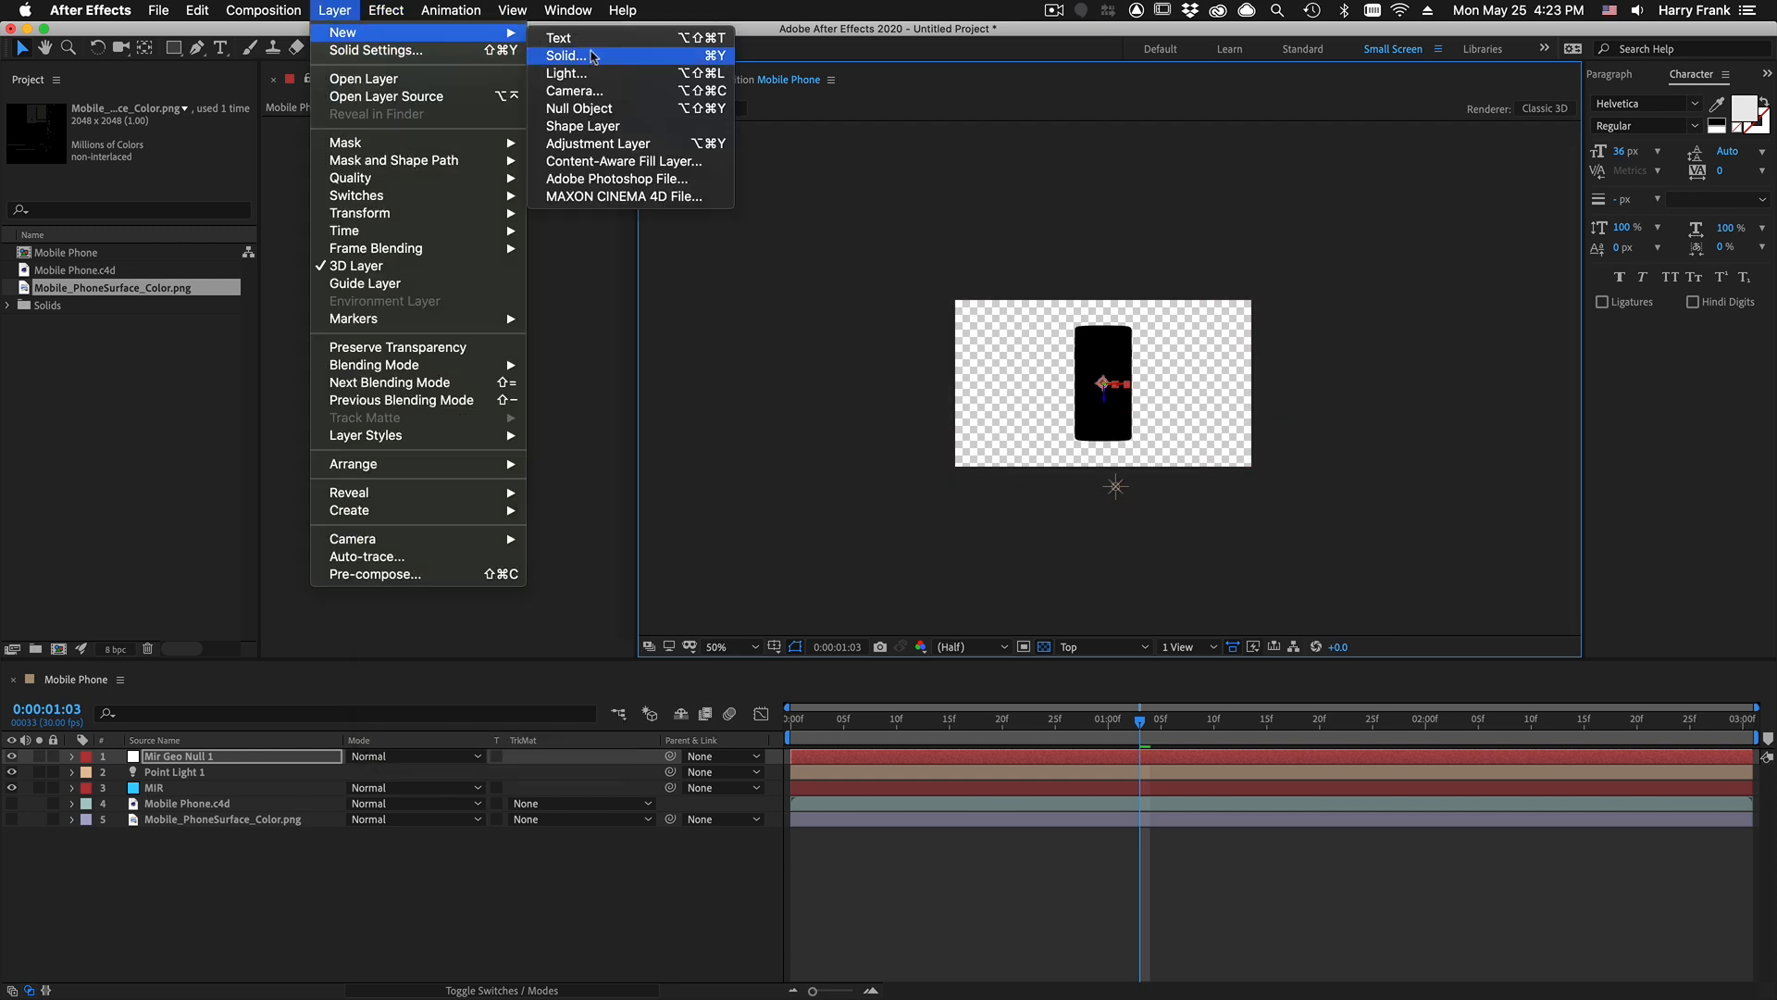
{"action": "left_click", "coordinate": [565, 84]}
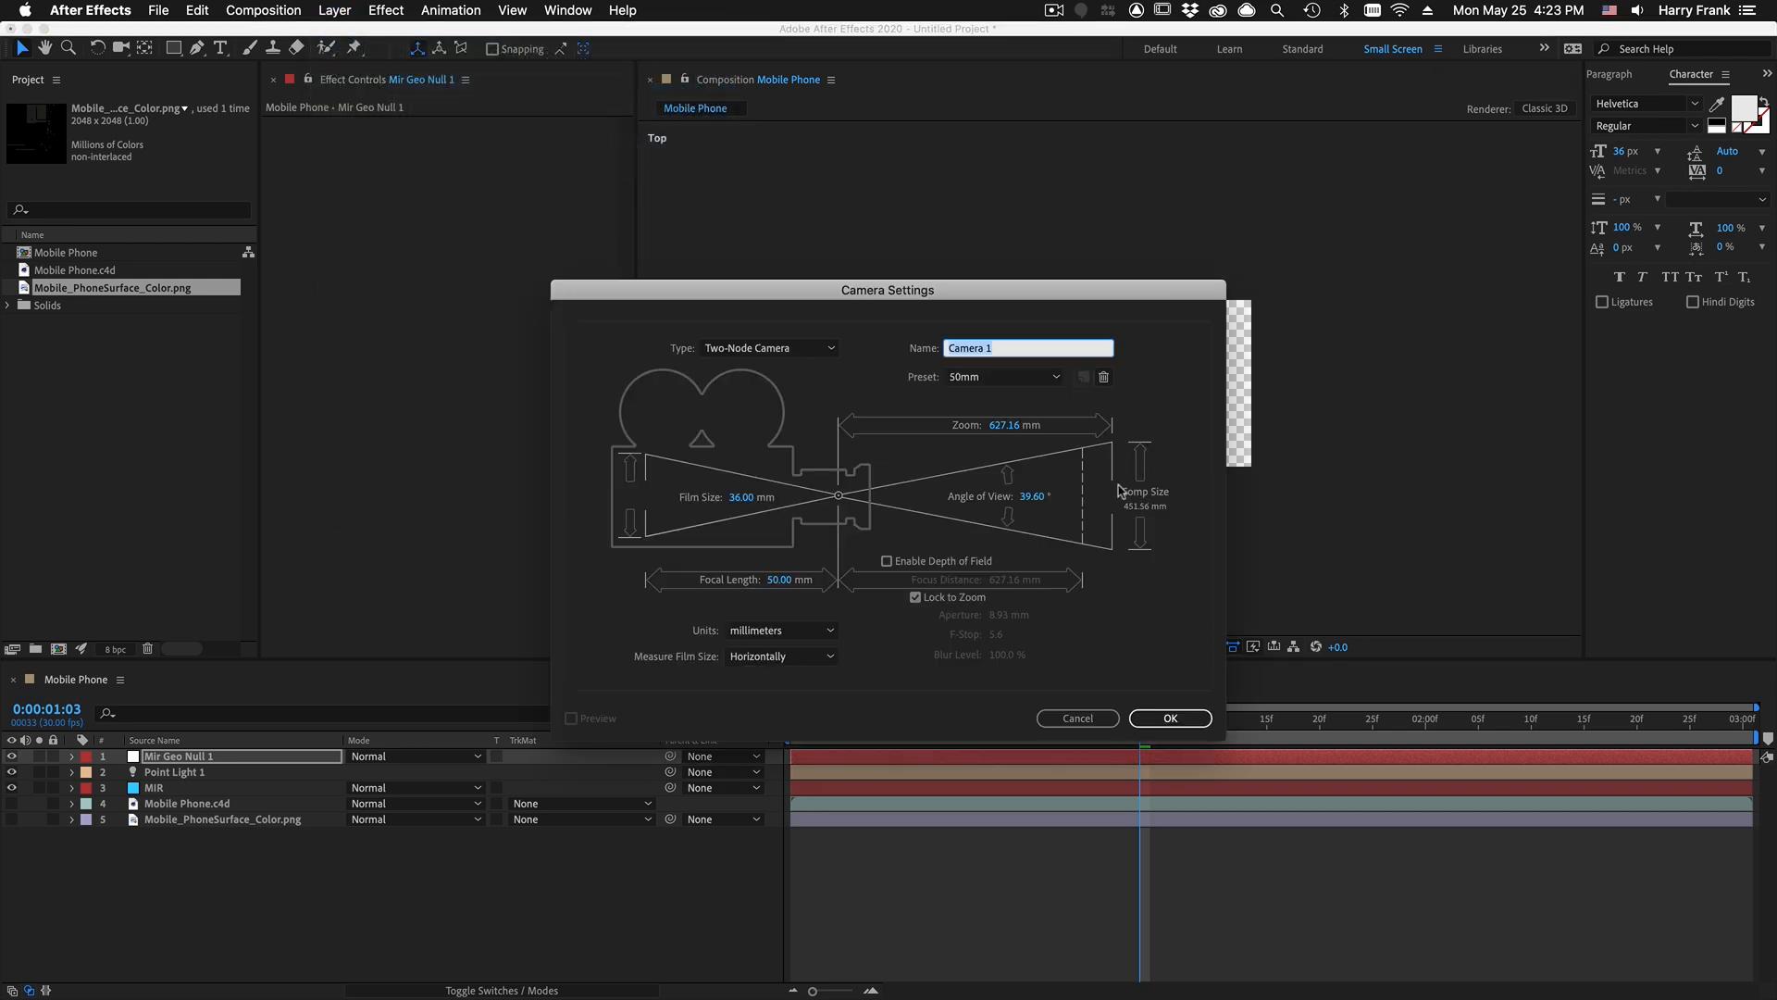
{"action": "key", "text": "Return"}
{"action": "left_click_drag", "start_coordinate": [1117, 485], "coordinate": [1092, 444]}
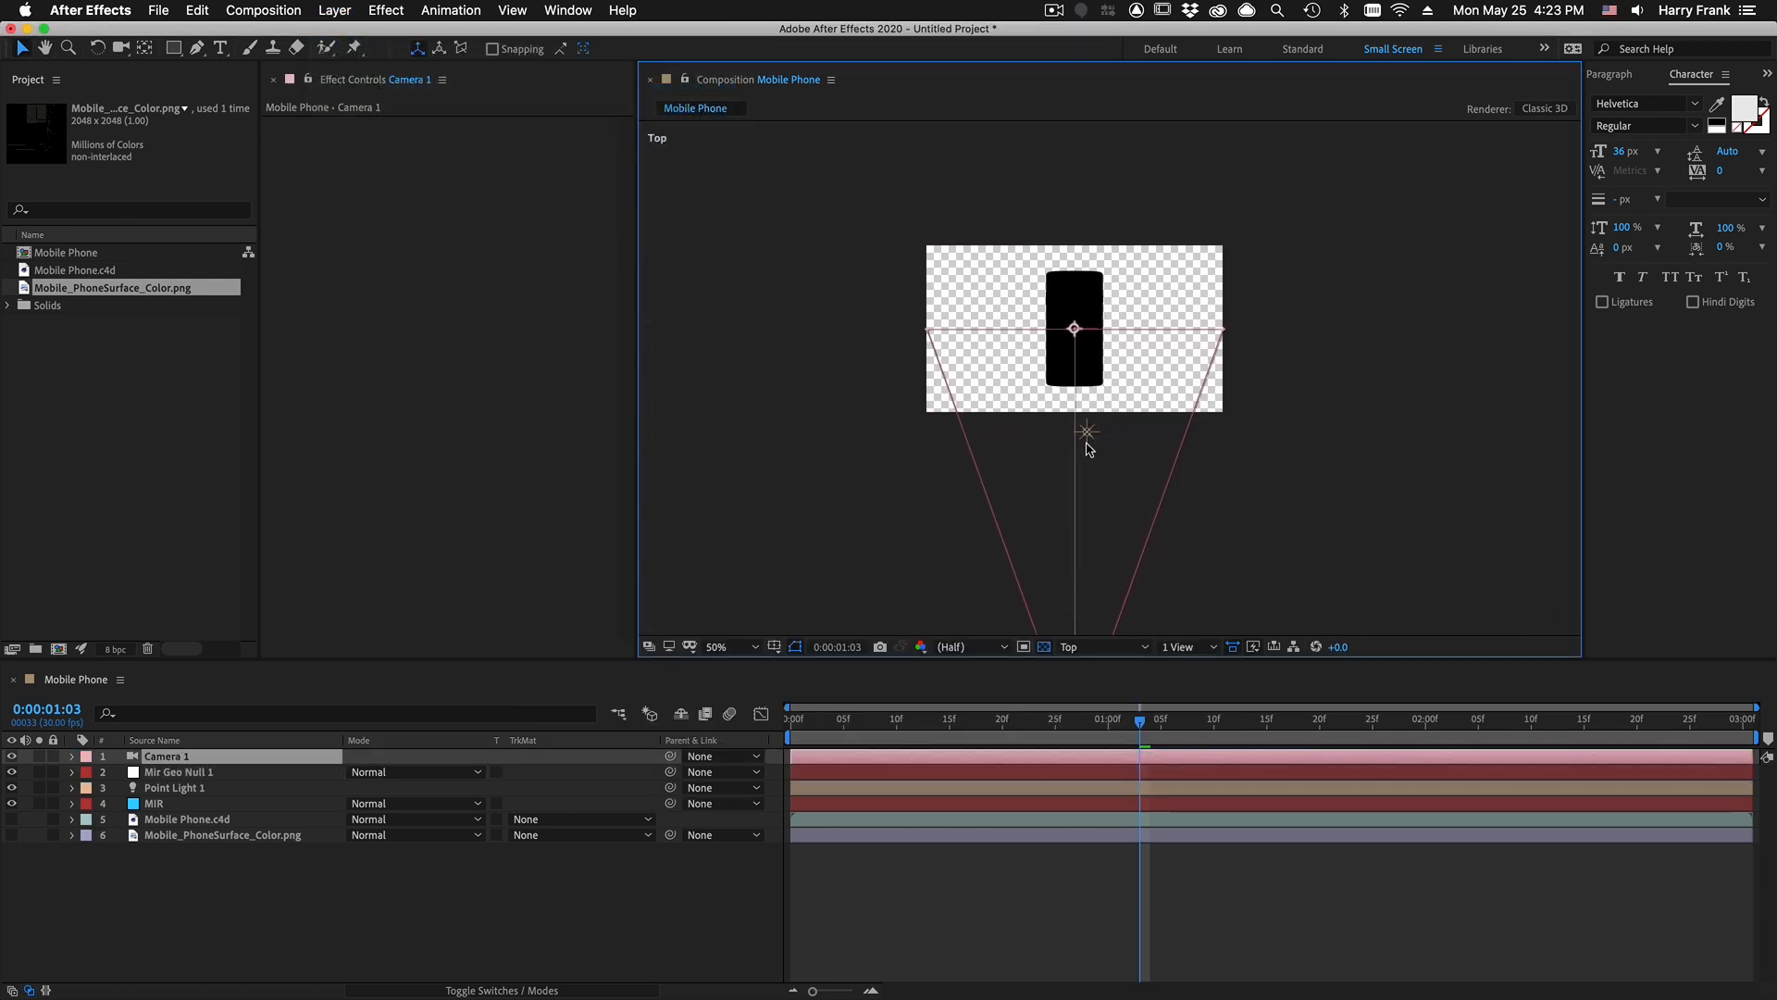
{"action": "left_click_drag", "start_coordinate": [1147, 512], "coordinate": [1125, 458]}
{"action": "key", "text": "v"}
Step: Set the Mir geometry null's X Rotation and Y Rotation to 90° each
{"action": "left_click", "coordinate": [179, 772]}
{"action": "key", "text": "r"}
{"action": "left_click", "coordinate": [372, 805]}
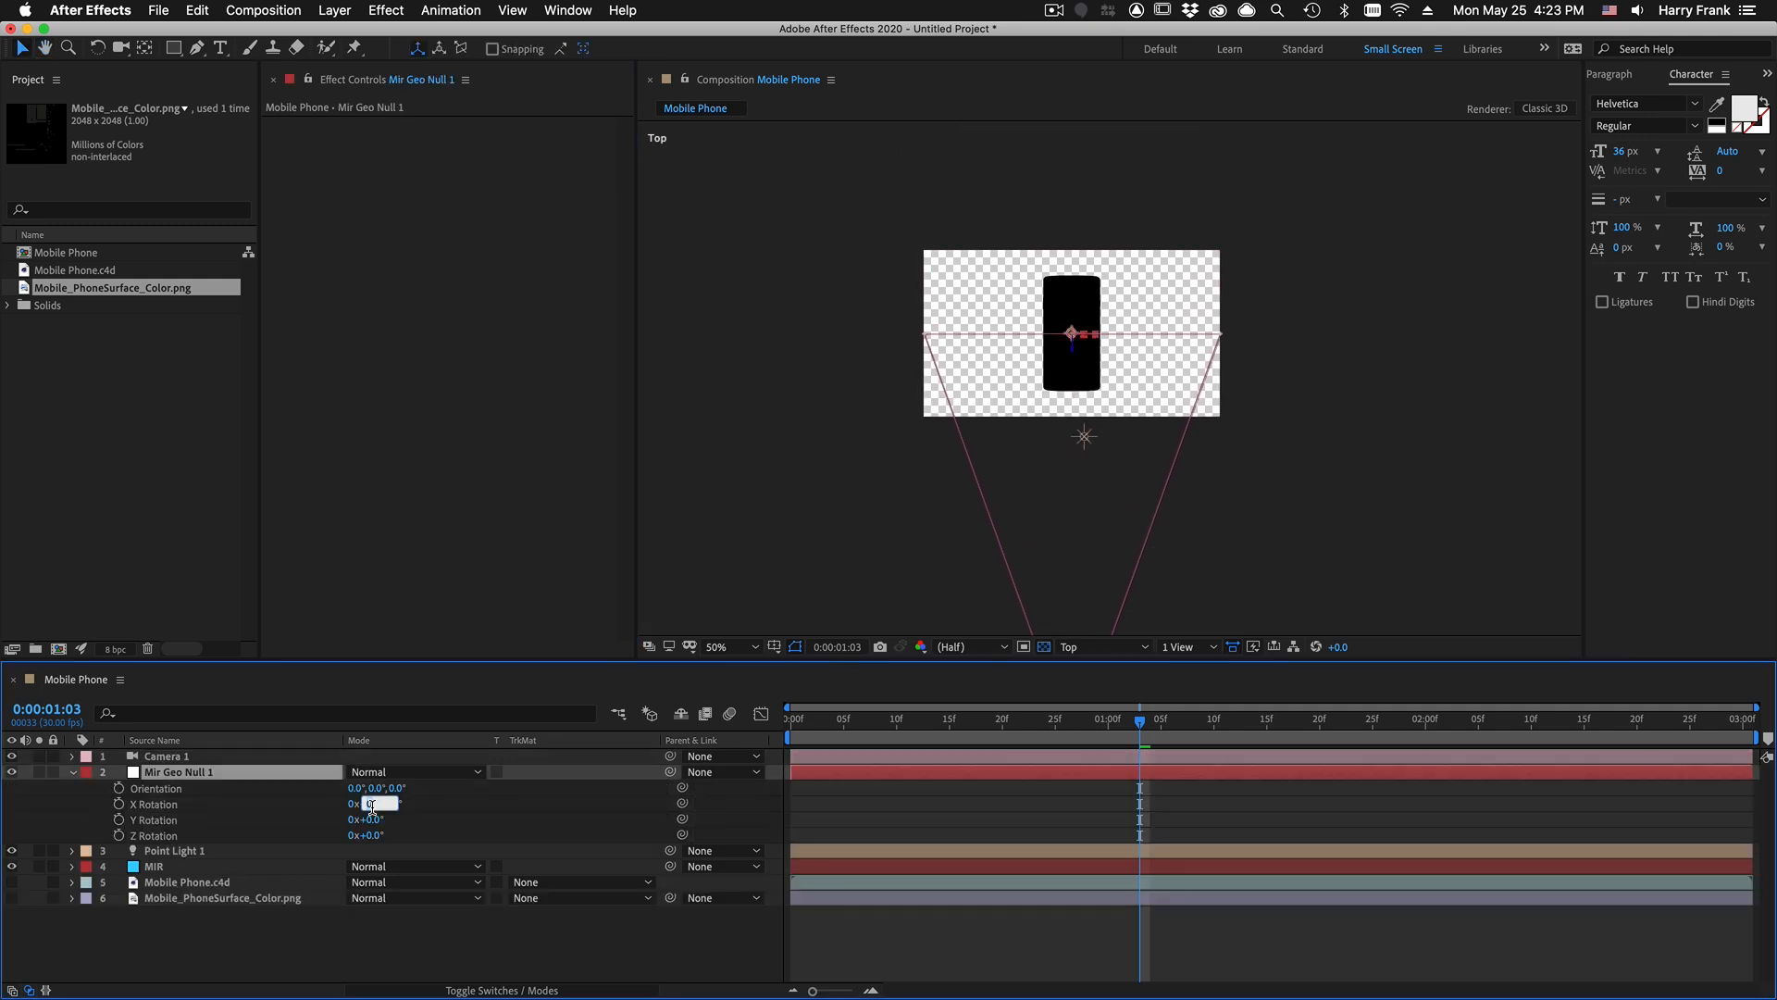
{"action": "type", "text": "90"}
{"action": "key", "text": "Tab"}
{"action": "type", "text": "9"}
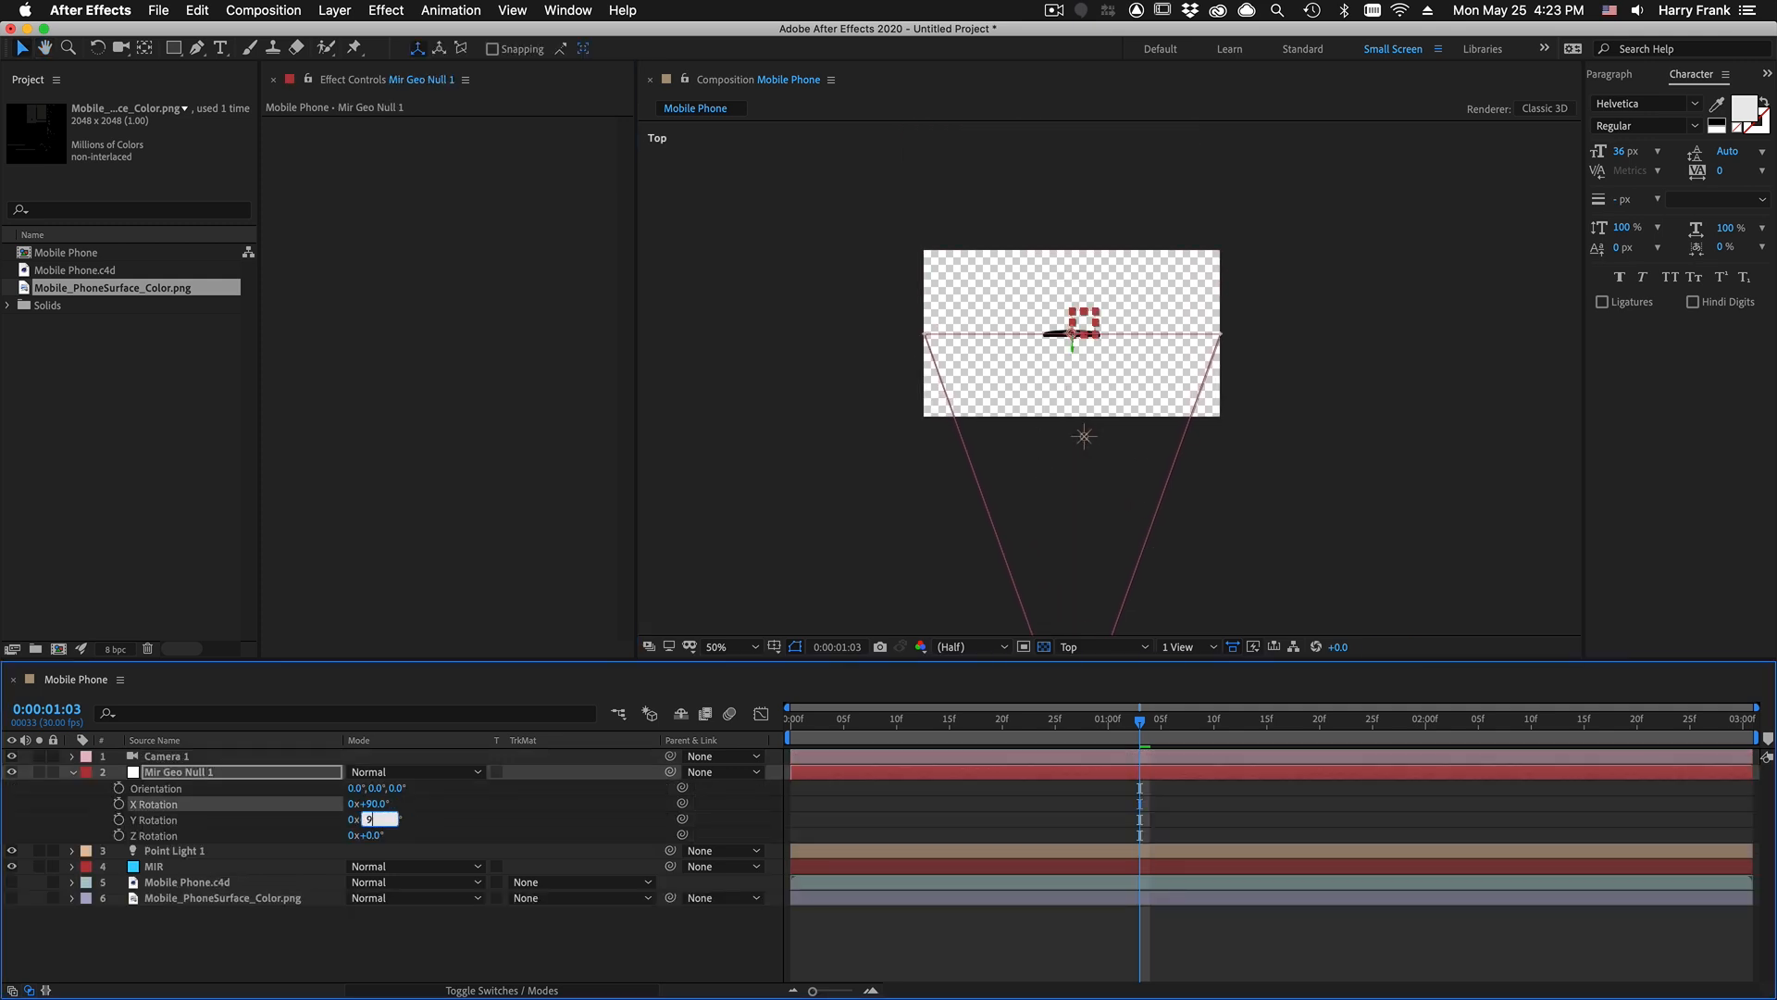
{"action": "type", "text": "0"}
{"action": "key", "text": "Return"}
Step: Move the point light to the phone's front right and duplicate it twice, placing the copies at the front left and behind the phone
{"action": "left_click_drag", "start_coordinate": [1085, 437], "coordinate": [1163, 376]}
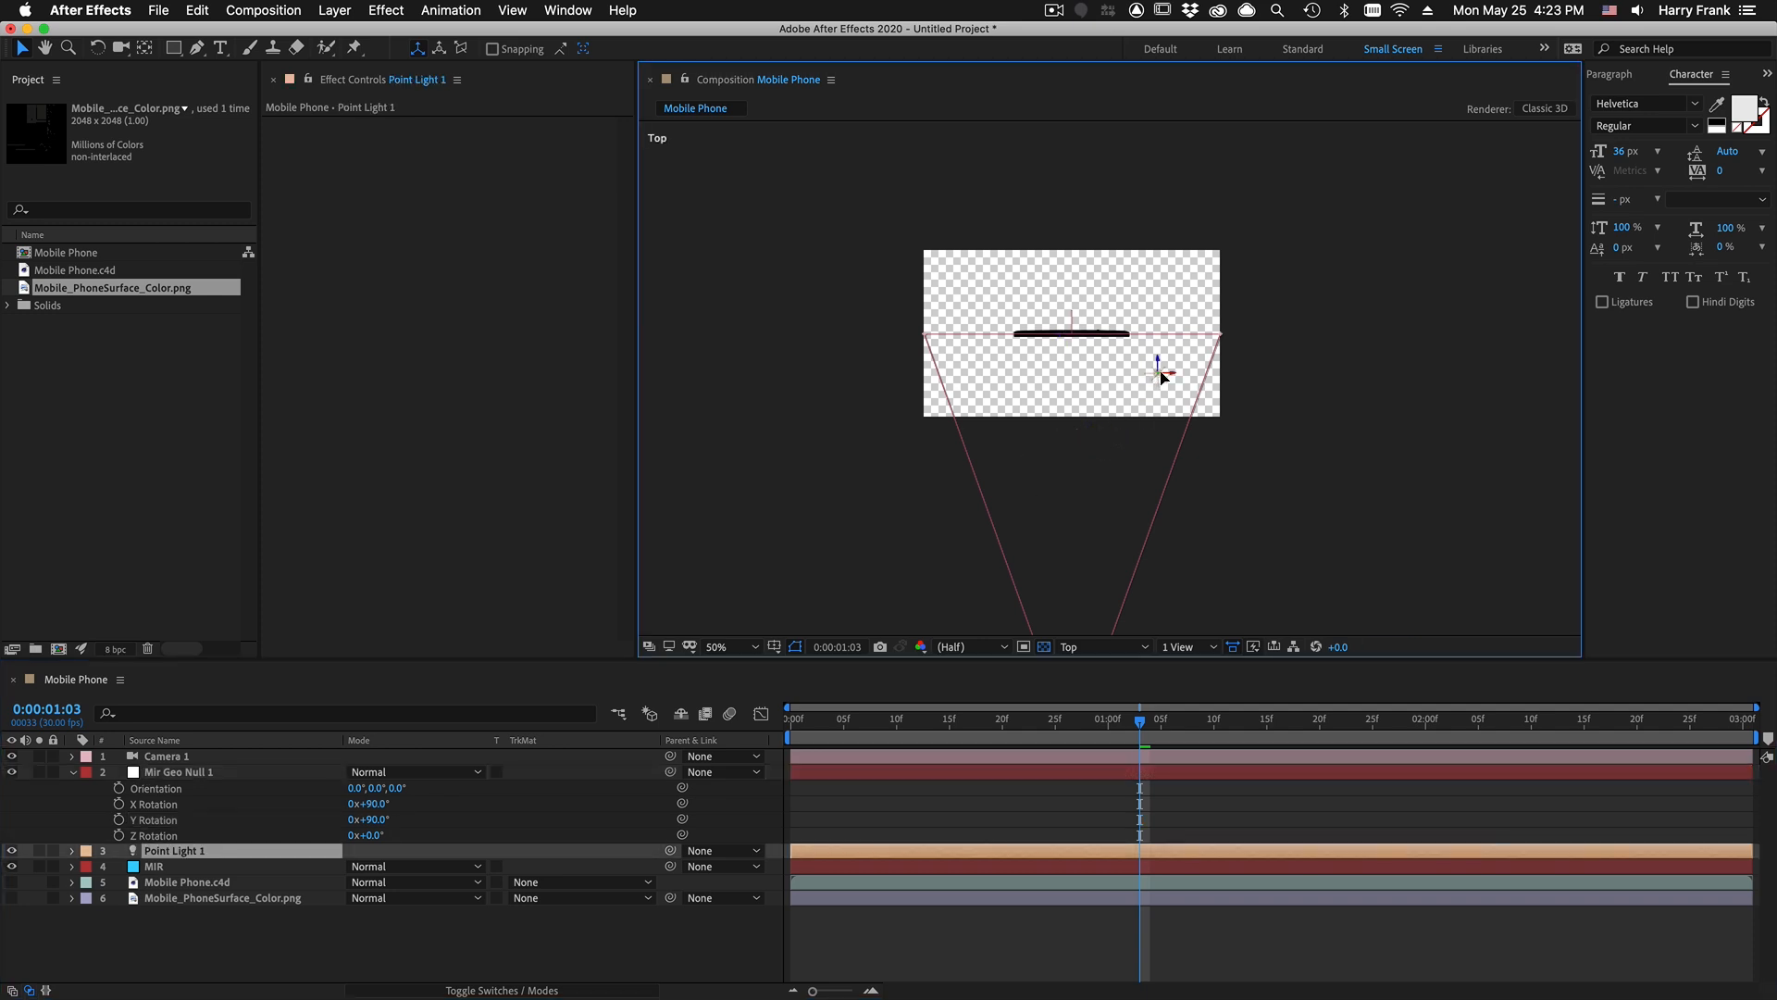
{"action": "key", "text": "Return"}
{"action": "key", "text": "super+d"}
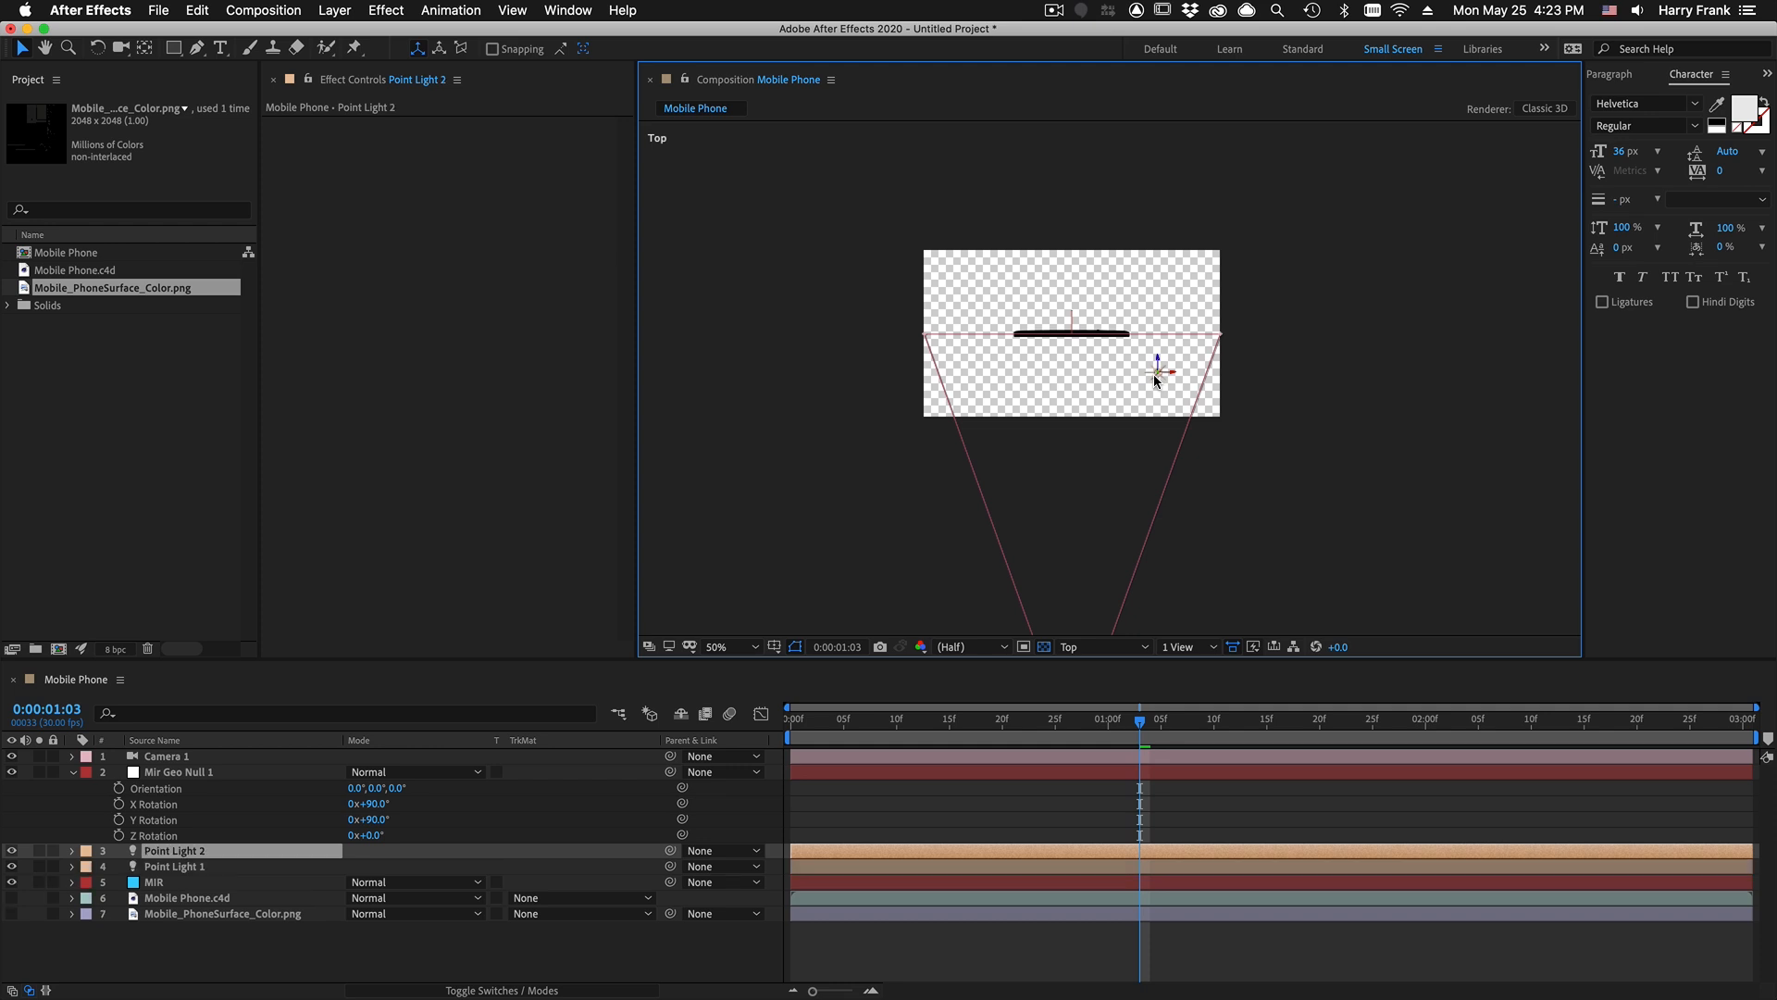
{"action": "left_click_drag", "start_coordinate": [1074, 403], "coordinate": [1015, 398]}
{"action": "key", "text": "super+d"}
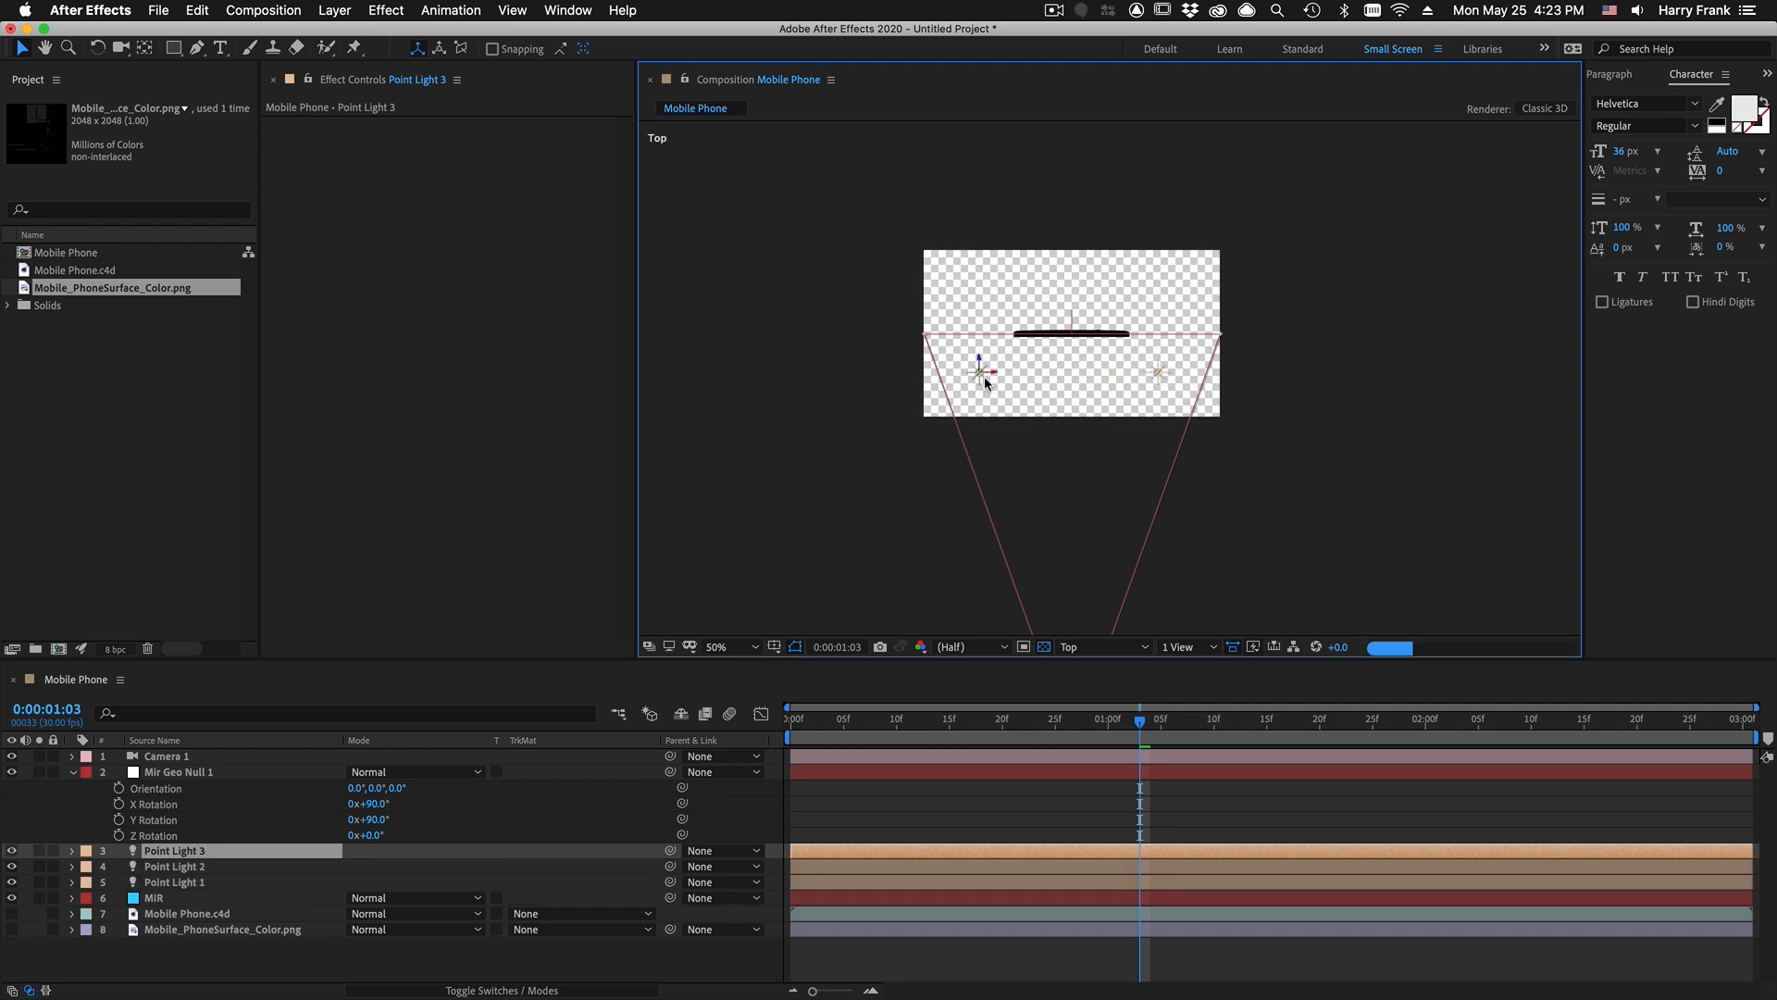
{"action": "left_click_drag", "start_coordinate": [975, 370], "coordinate": [1079, 275]}
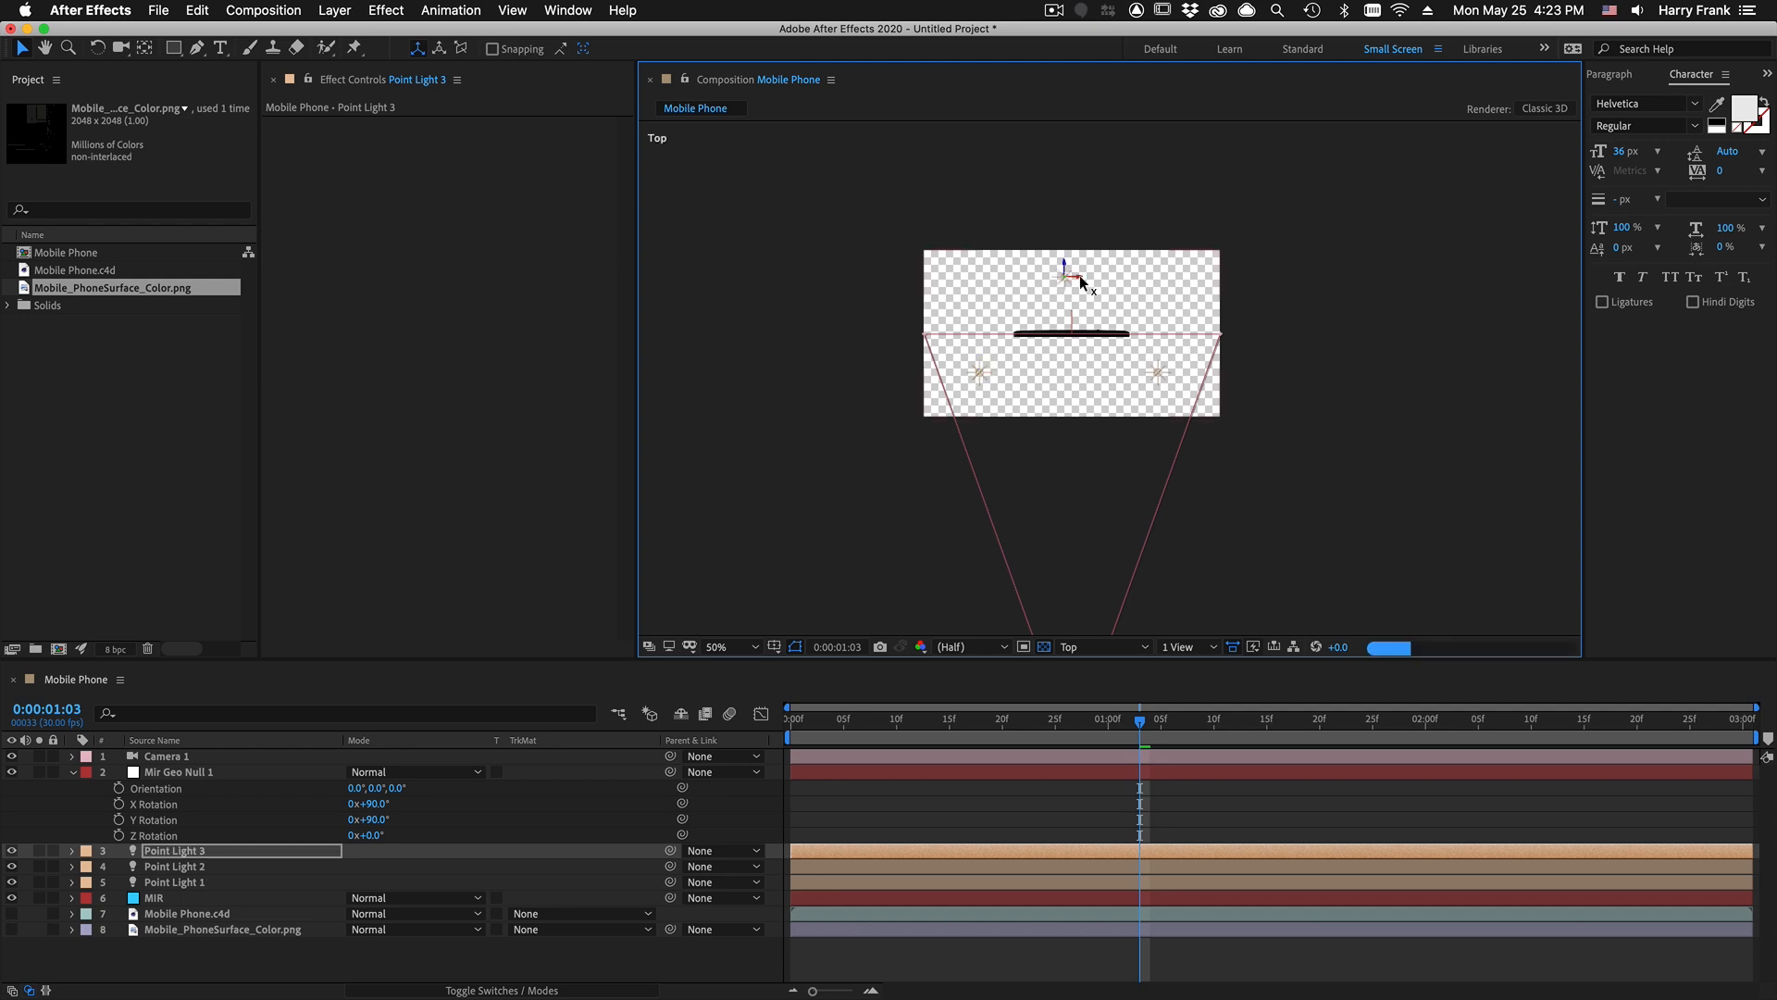
Step: Return to the Active Camera view and examine how the three point lights illuminate the phone
{"action": "key", "text": "F12"}
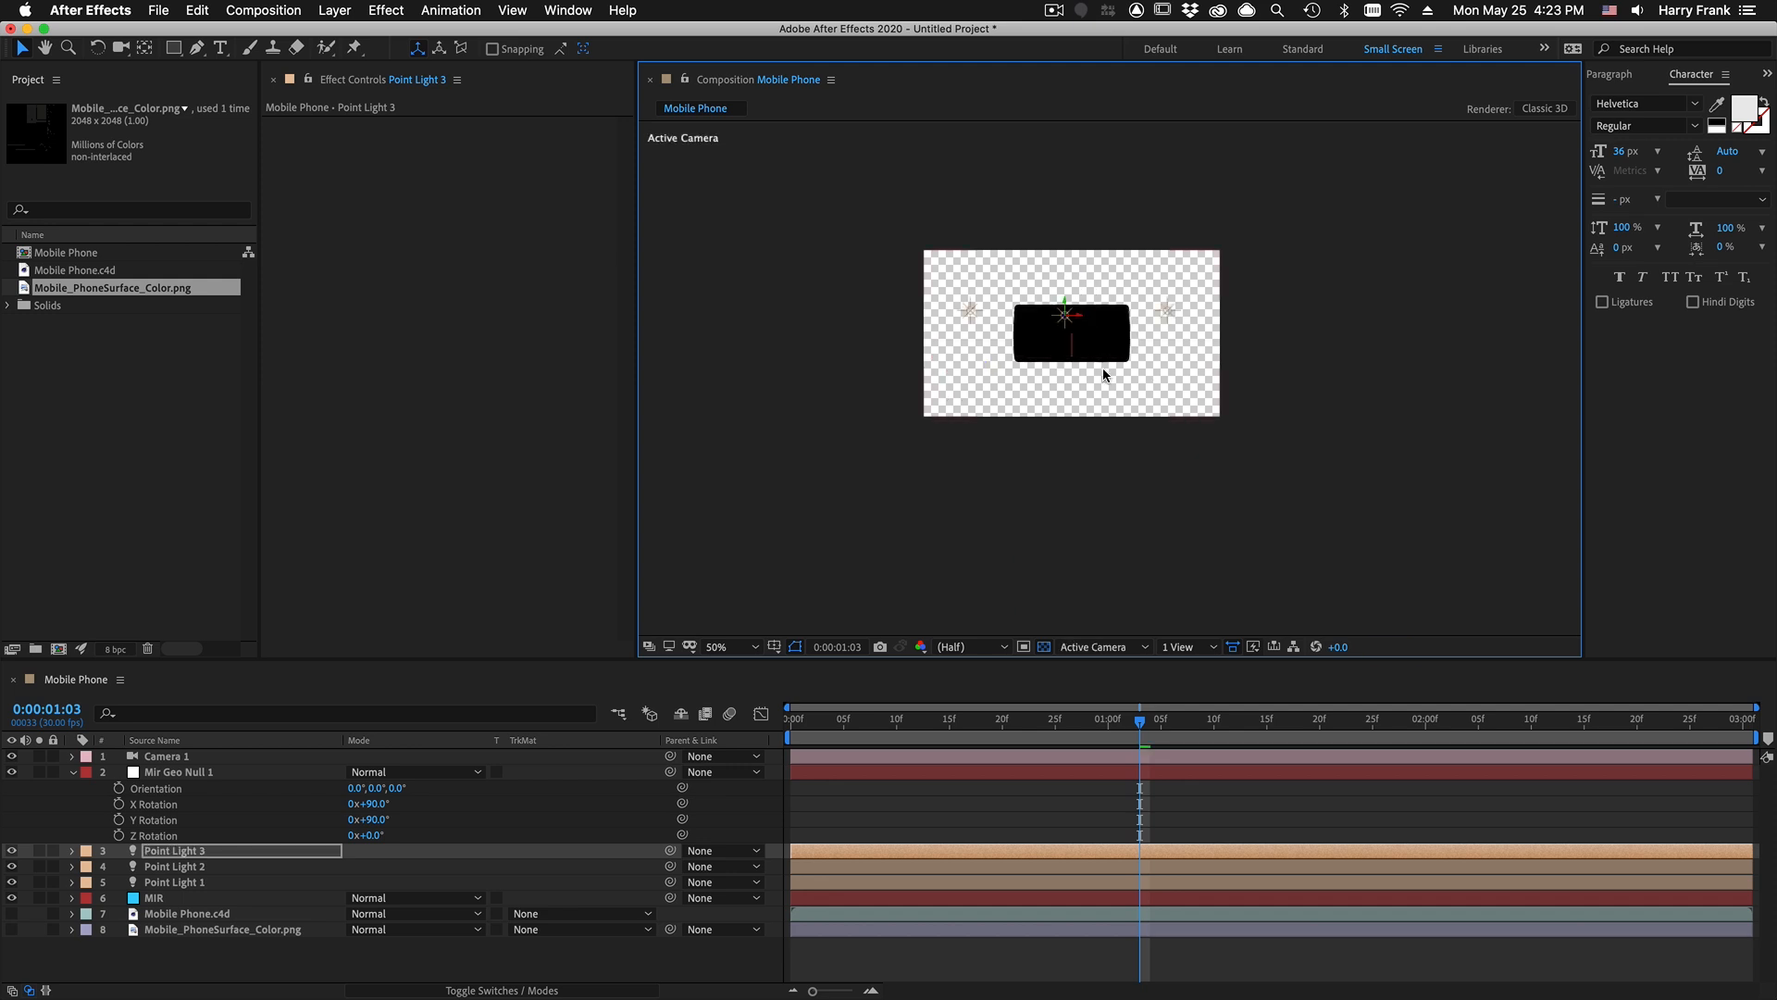
{"action": "scroll", "coordinate": [1103, 369], "scroll_direction": "up", "scroll_amount": 3}
{"action": "key", "text": "space"}
{"action": "left_click_drag", "start_coordinate": [1021, 366], "coordinate": [1120, 423]}
{"action": "key", "text": "super+z"}
Step: Pre-compose the Mobile_PhoneSurface_Color.png layer, leaving its attributes in Mobile Phone, and open the precomp in a second viewer beside the locked Mobile Phone viewer
{"action": "left_click", "coordinate": [164, 773]}
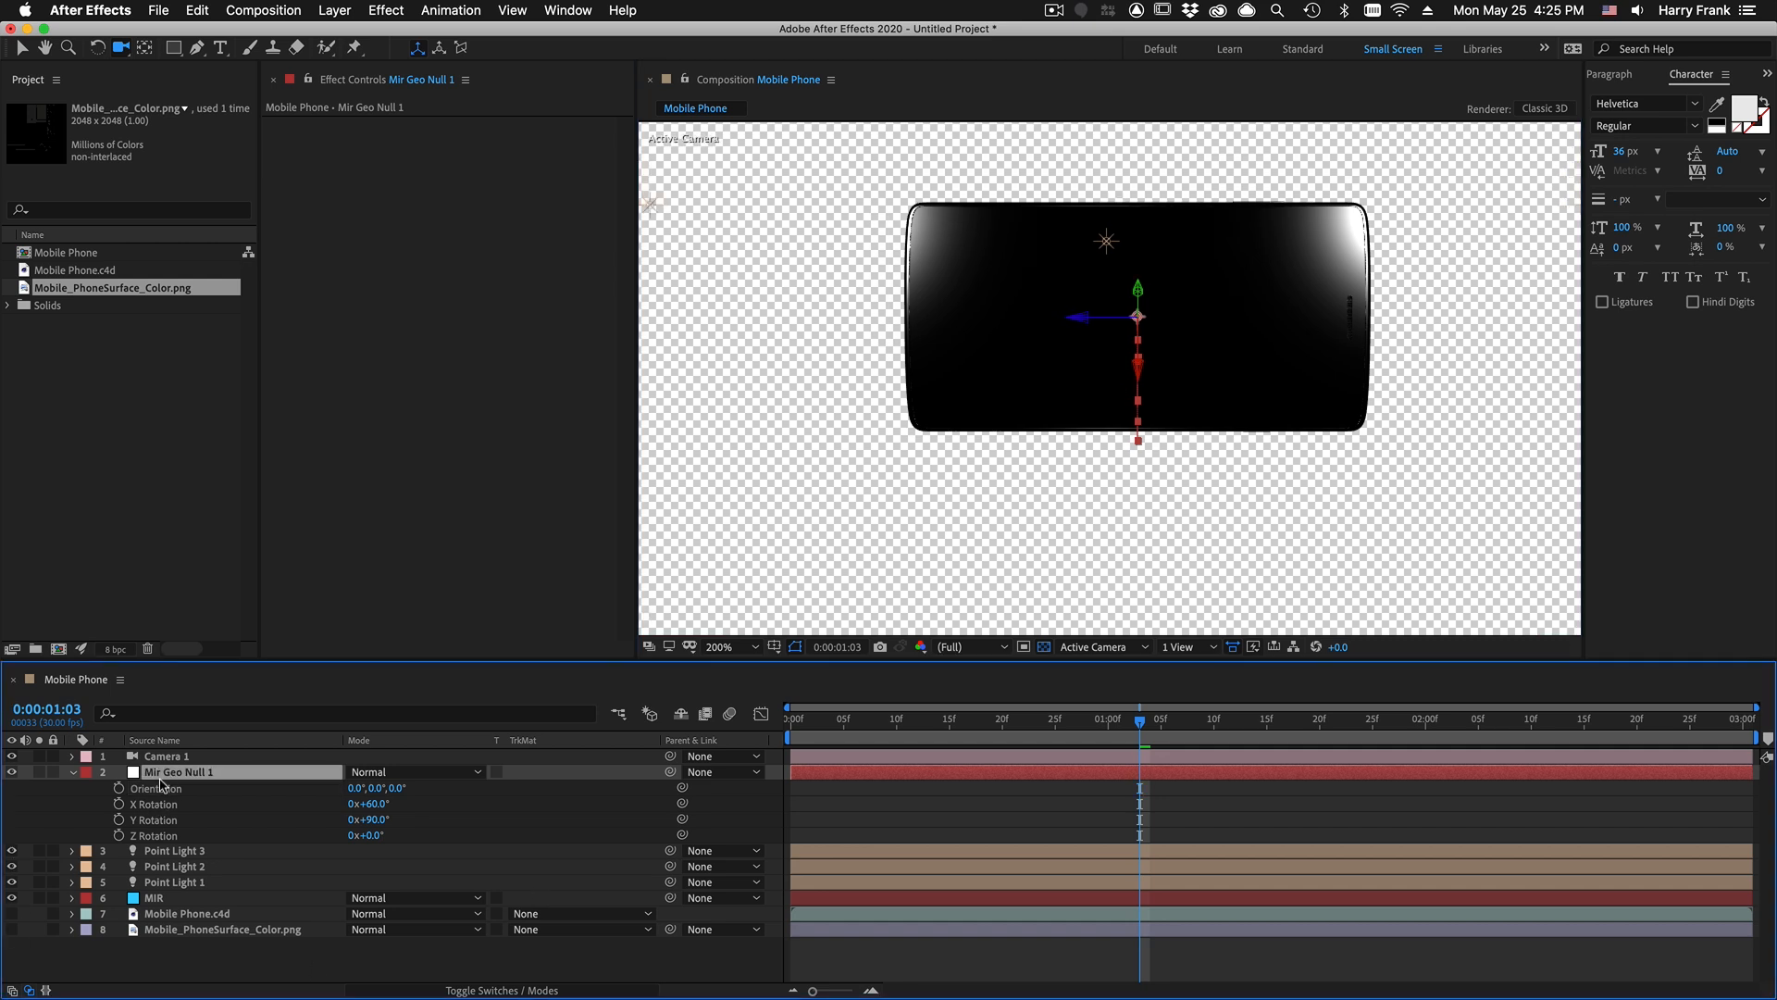
{"action": "key", "text": "r"}
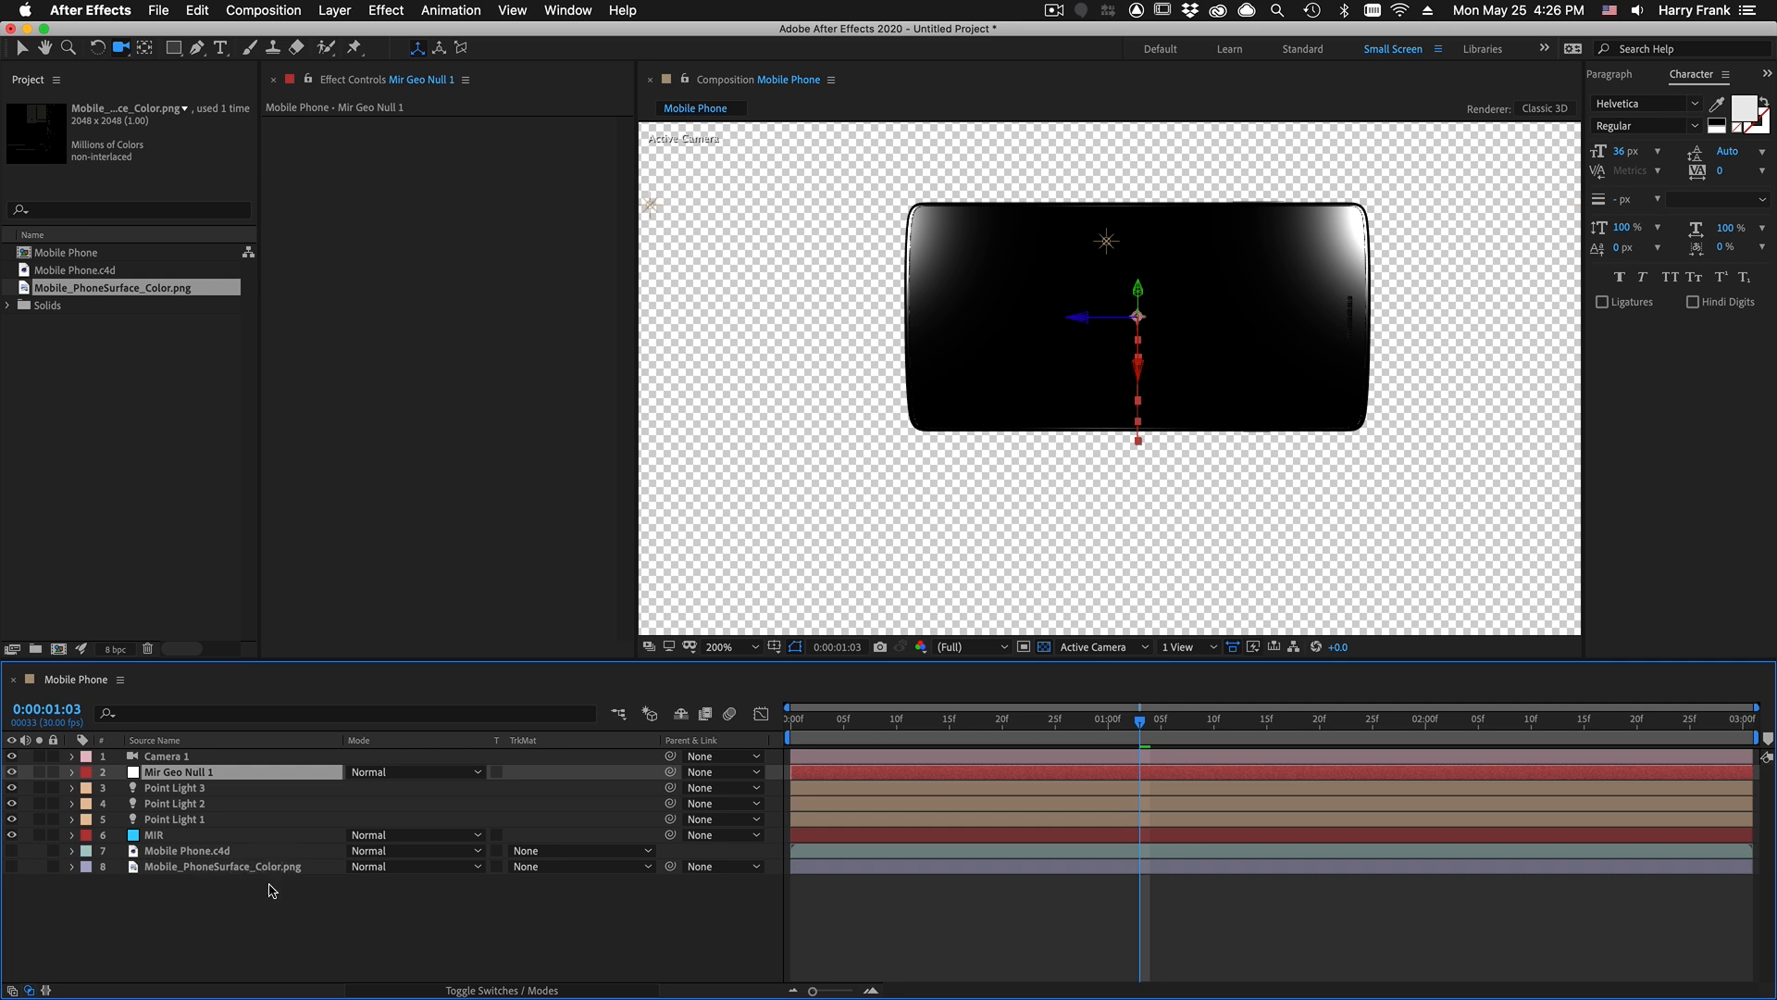
{"action": "left_click", "coordinate": [282, 868]}
{"action": "key", "text": "super+shift+c"}
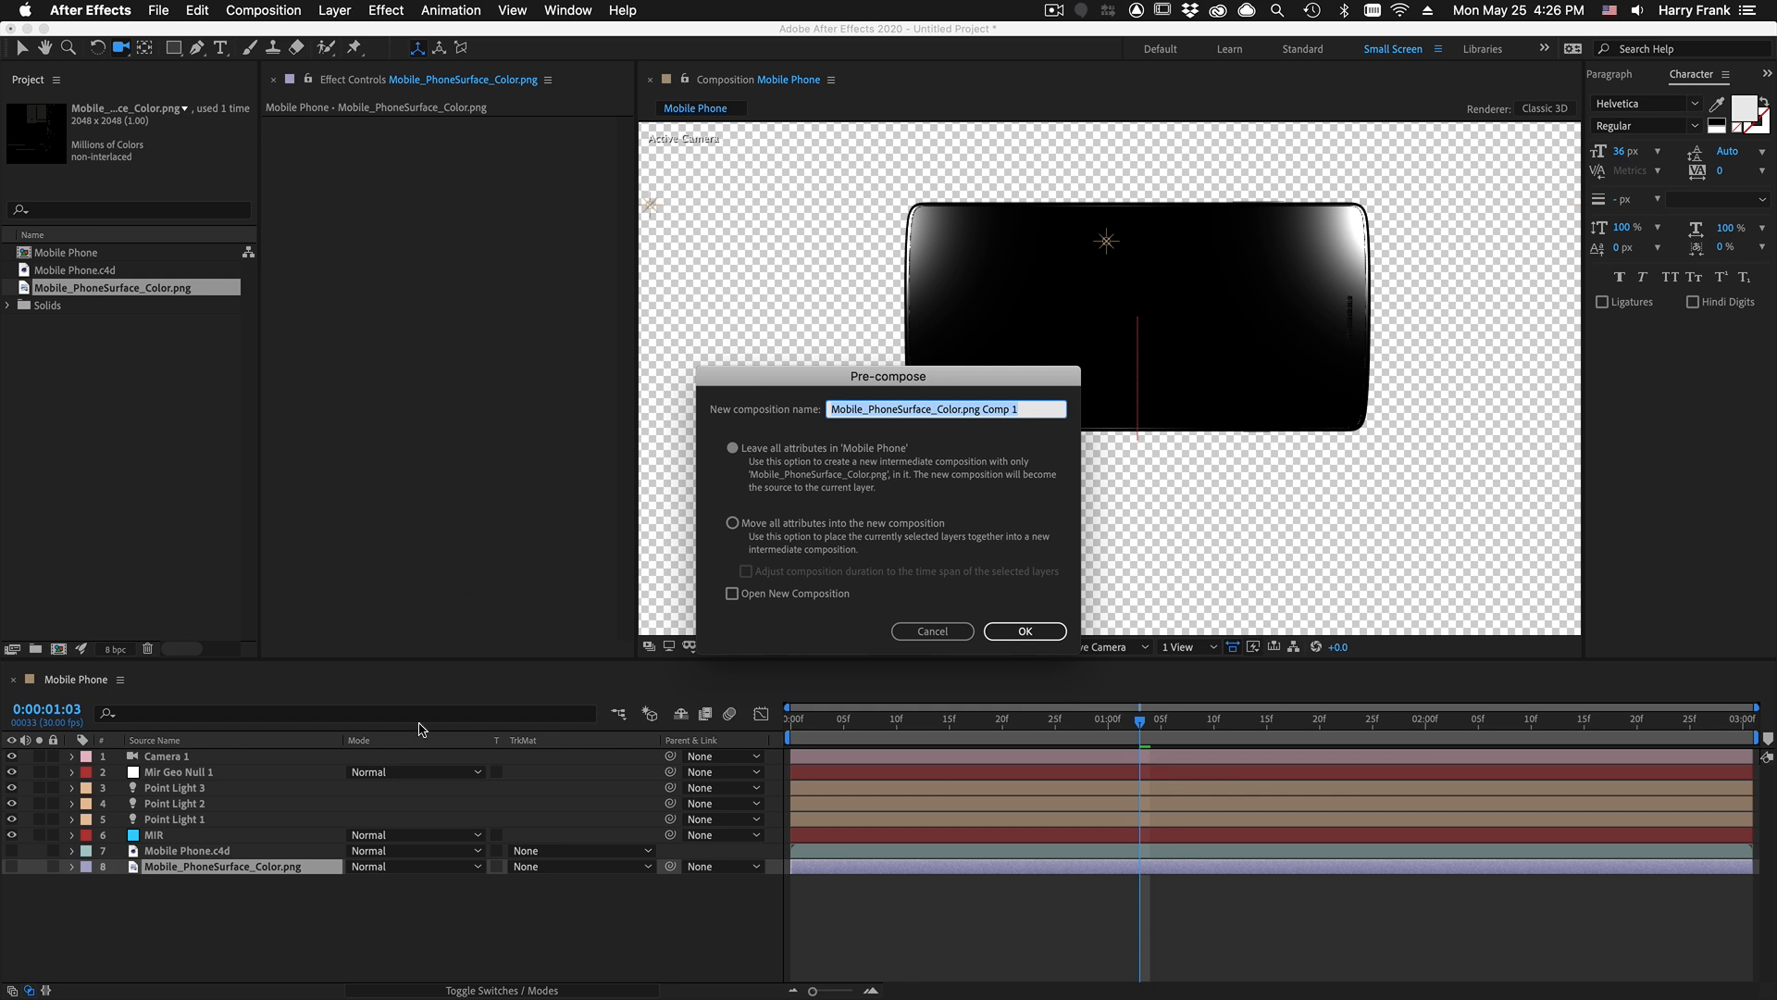
{"action": "key", "text": "Return"}
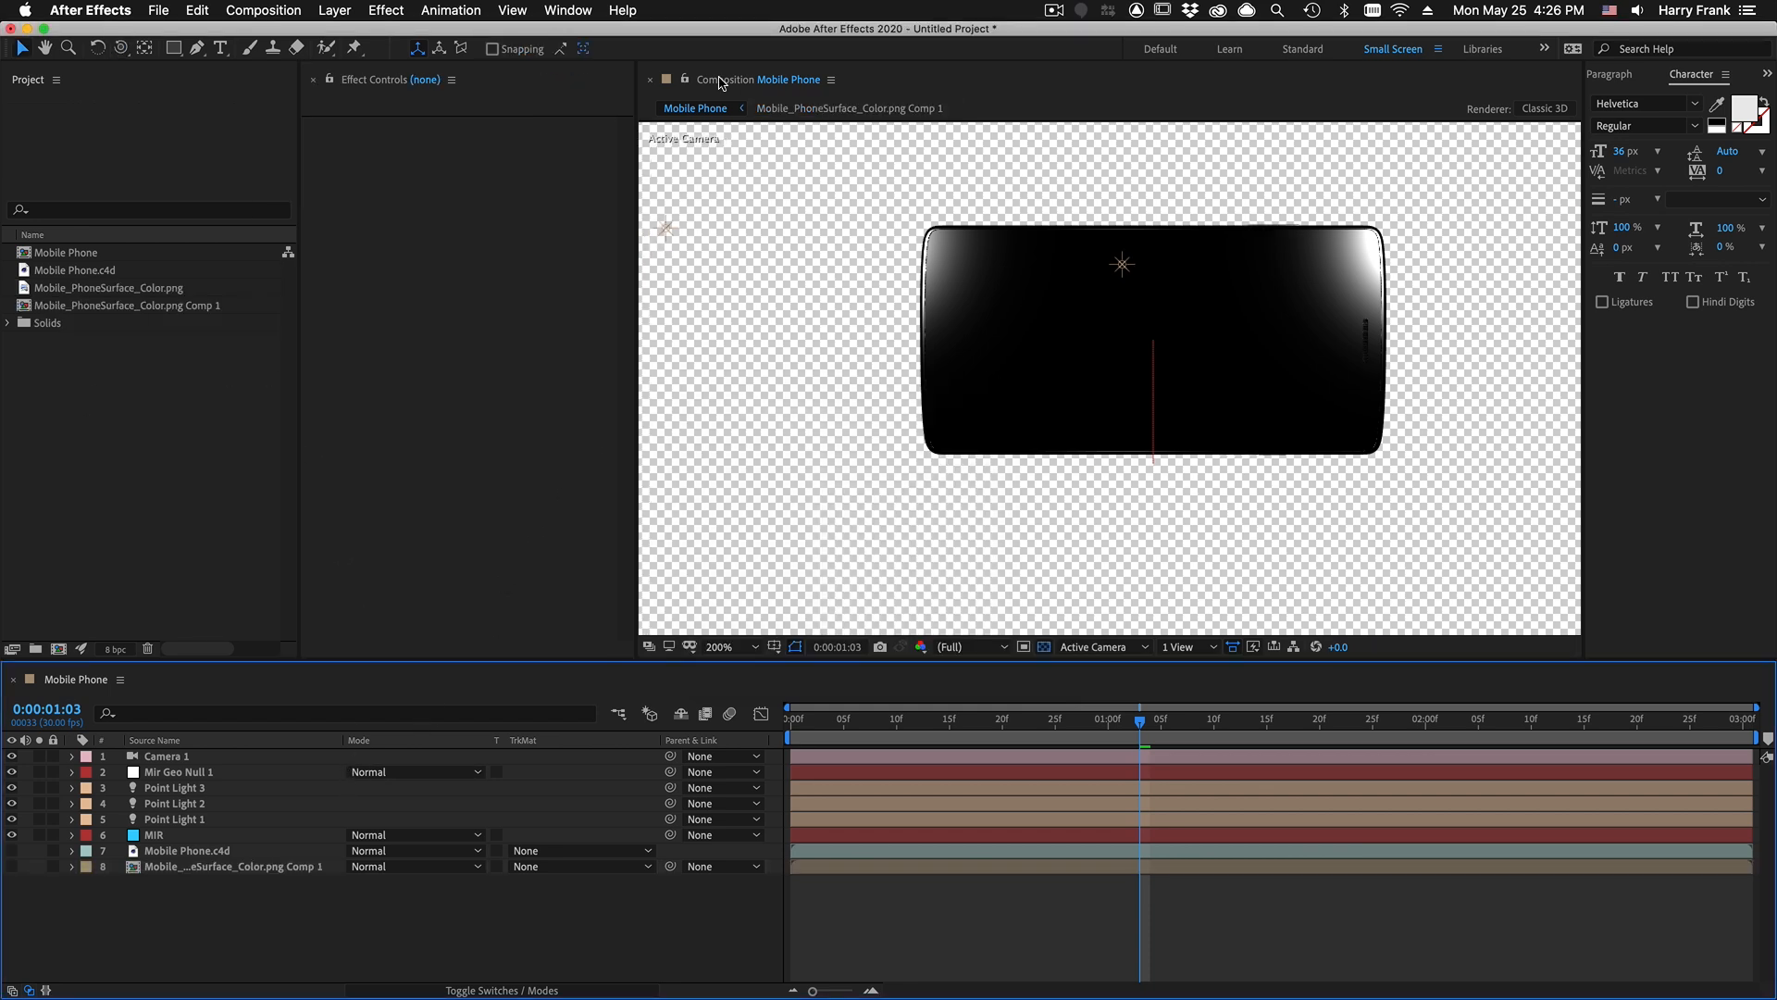
{"action": "left_click", "coordinate": [699, 82]}
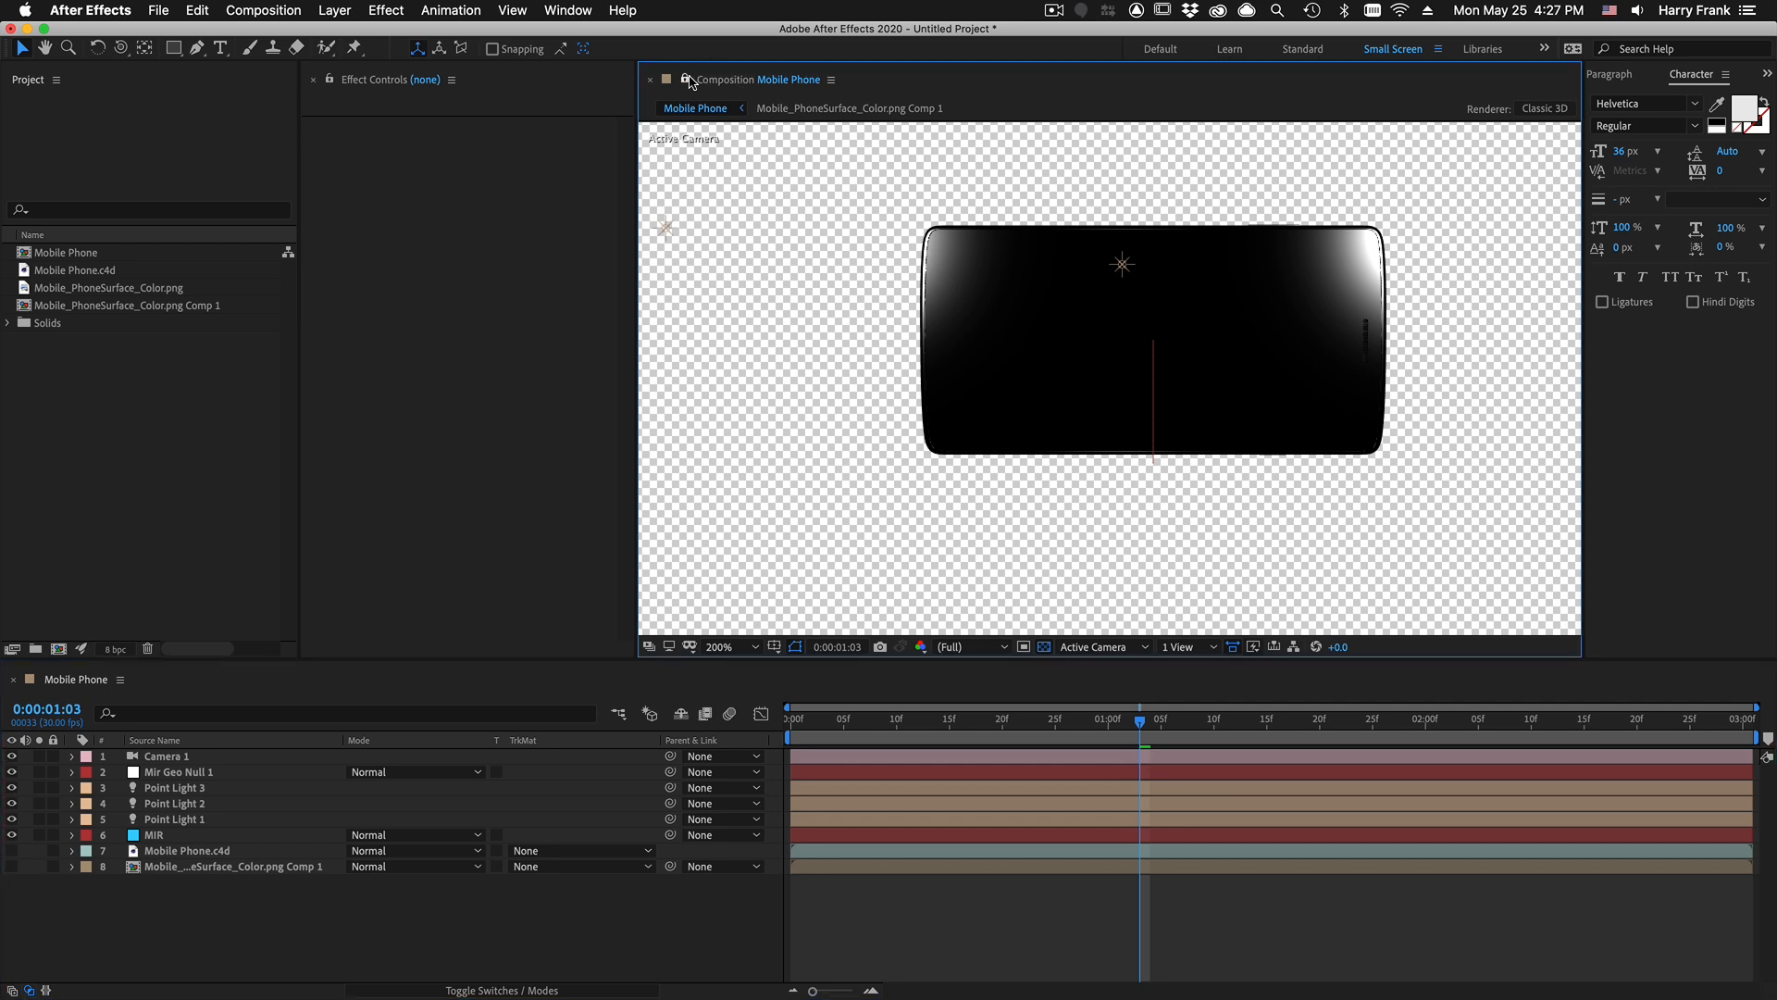
{"action": "left_click", "coordinate": [852, 108]}
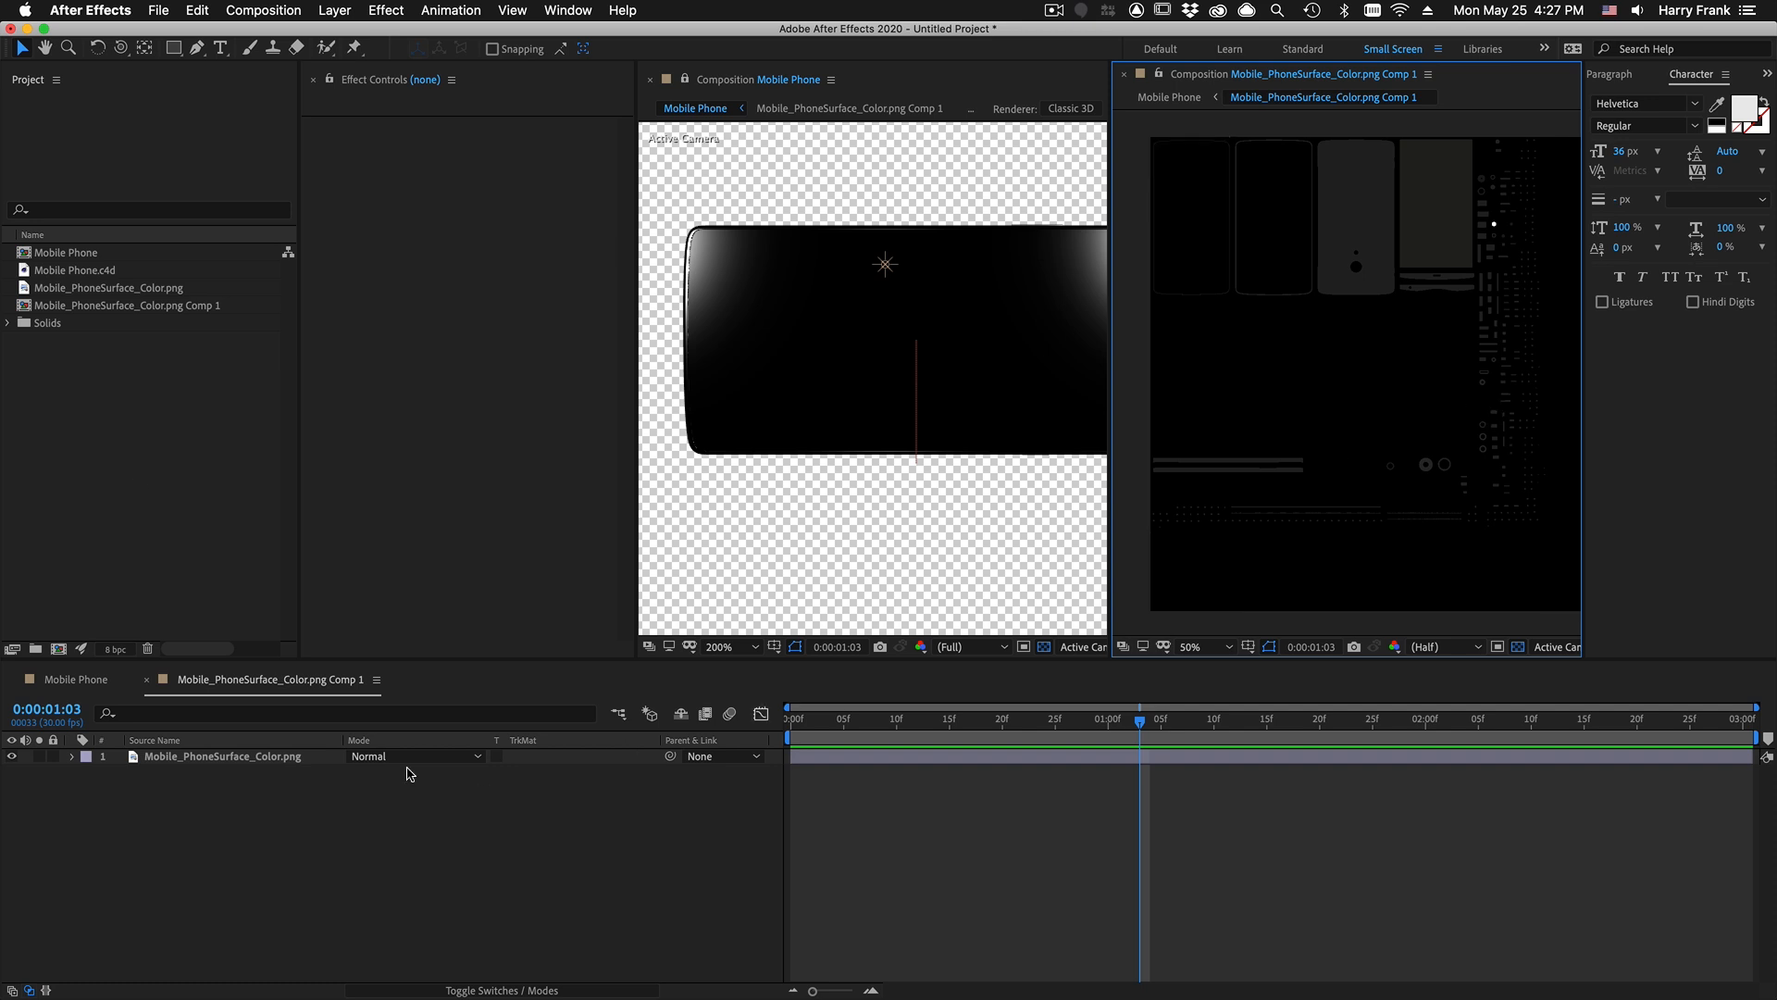
Step: Import the city footage iStock-479297881.mov from the iStock folder into the project
{"action": "left_click", "coordinate": [144, 476]}
{"action": "double_click", "coordinate": [197, 474]}
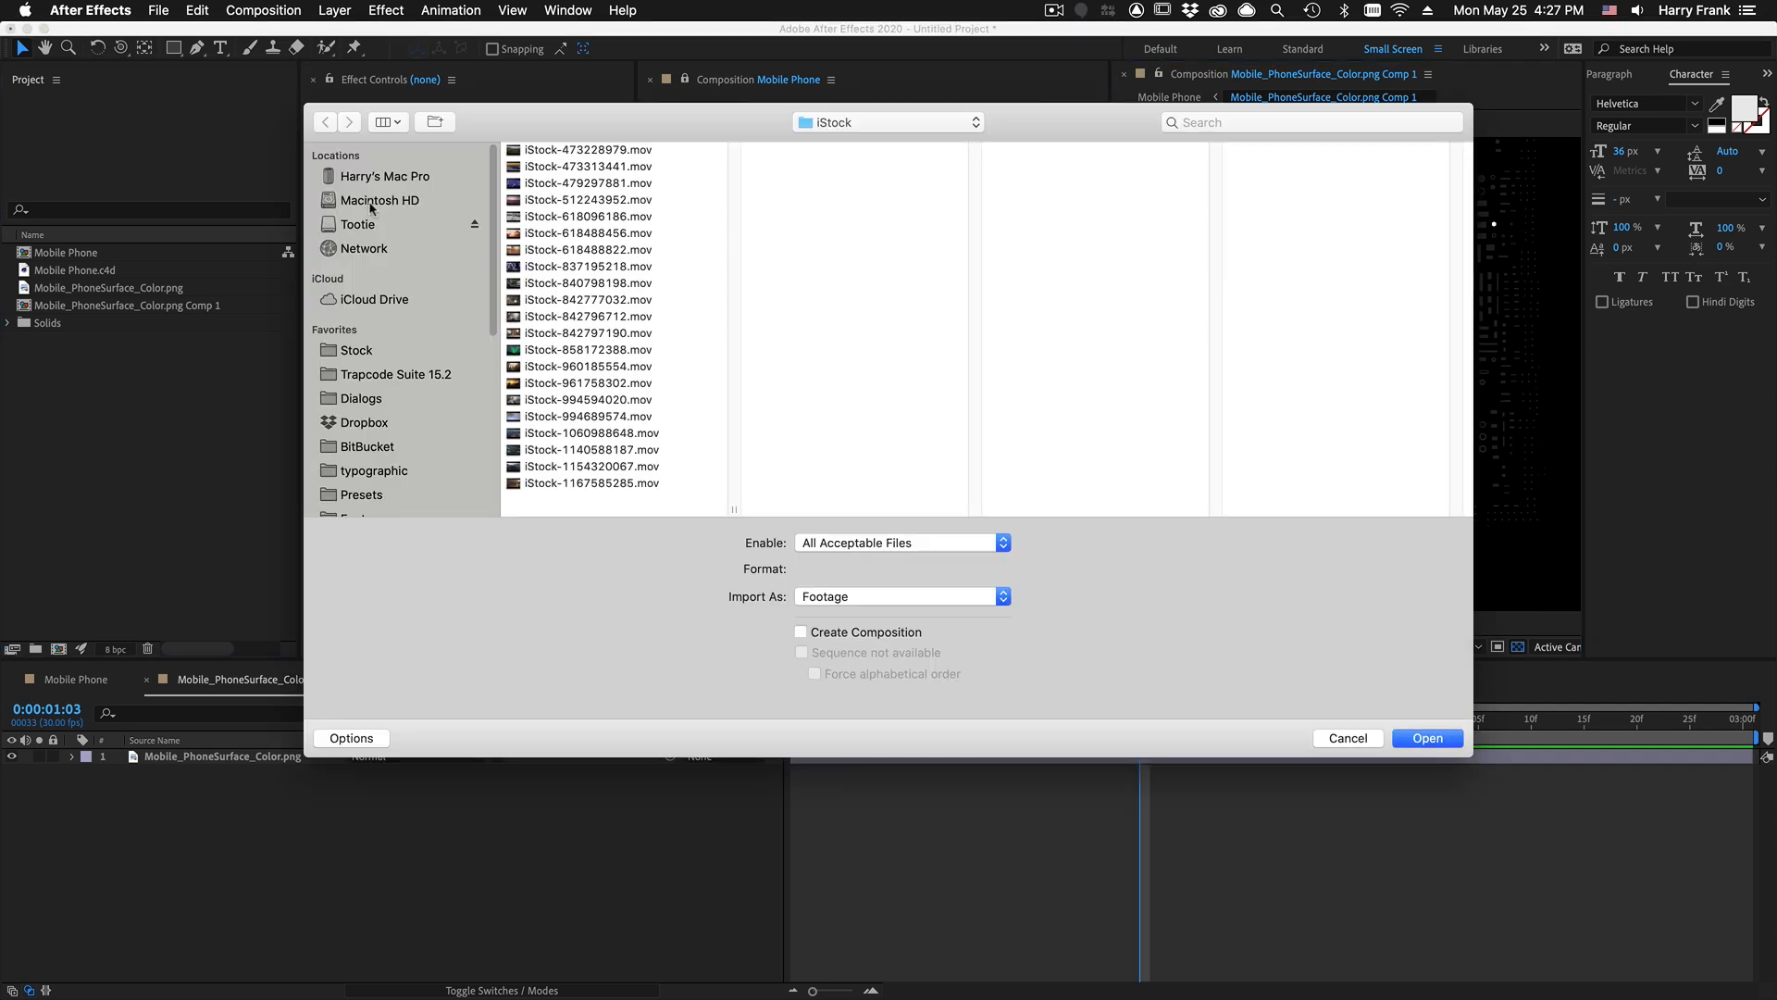
{"action": "left_click", "coordinate": [599, 167]}
{"action": "left_click", "coordinate": [599, 181]}
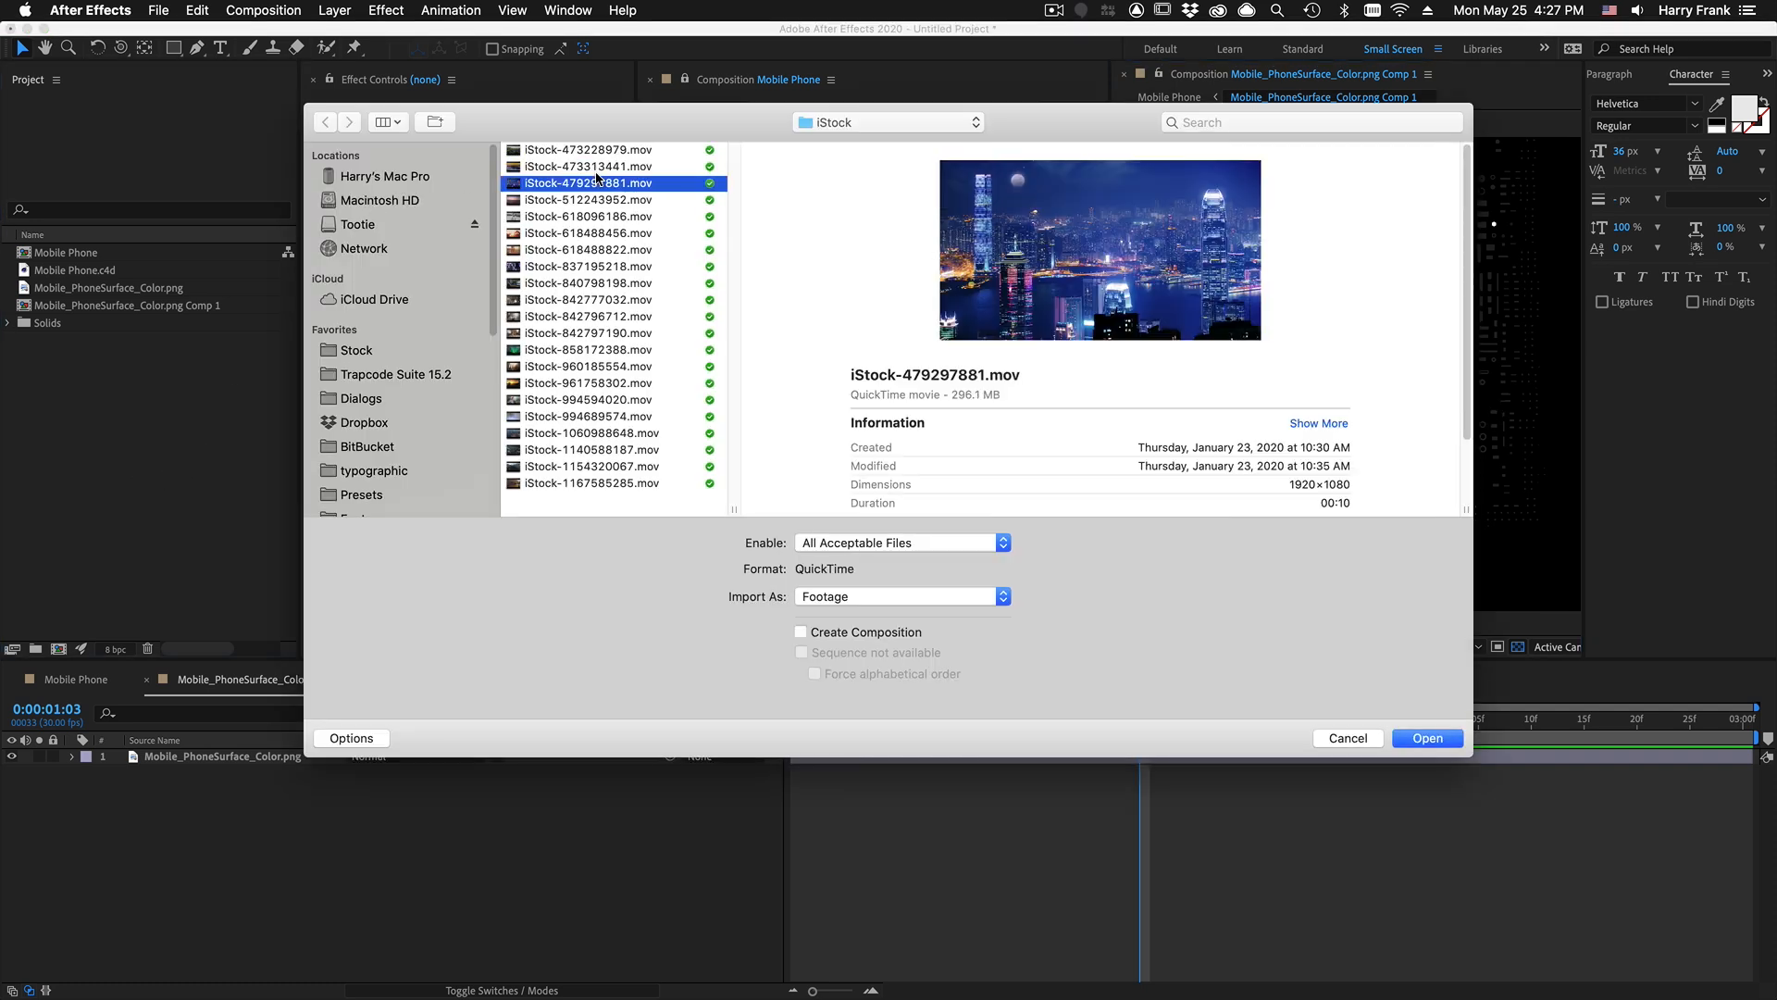
{"action": "double_click", "coordinate": [599, 181]}
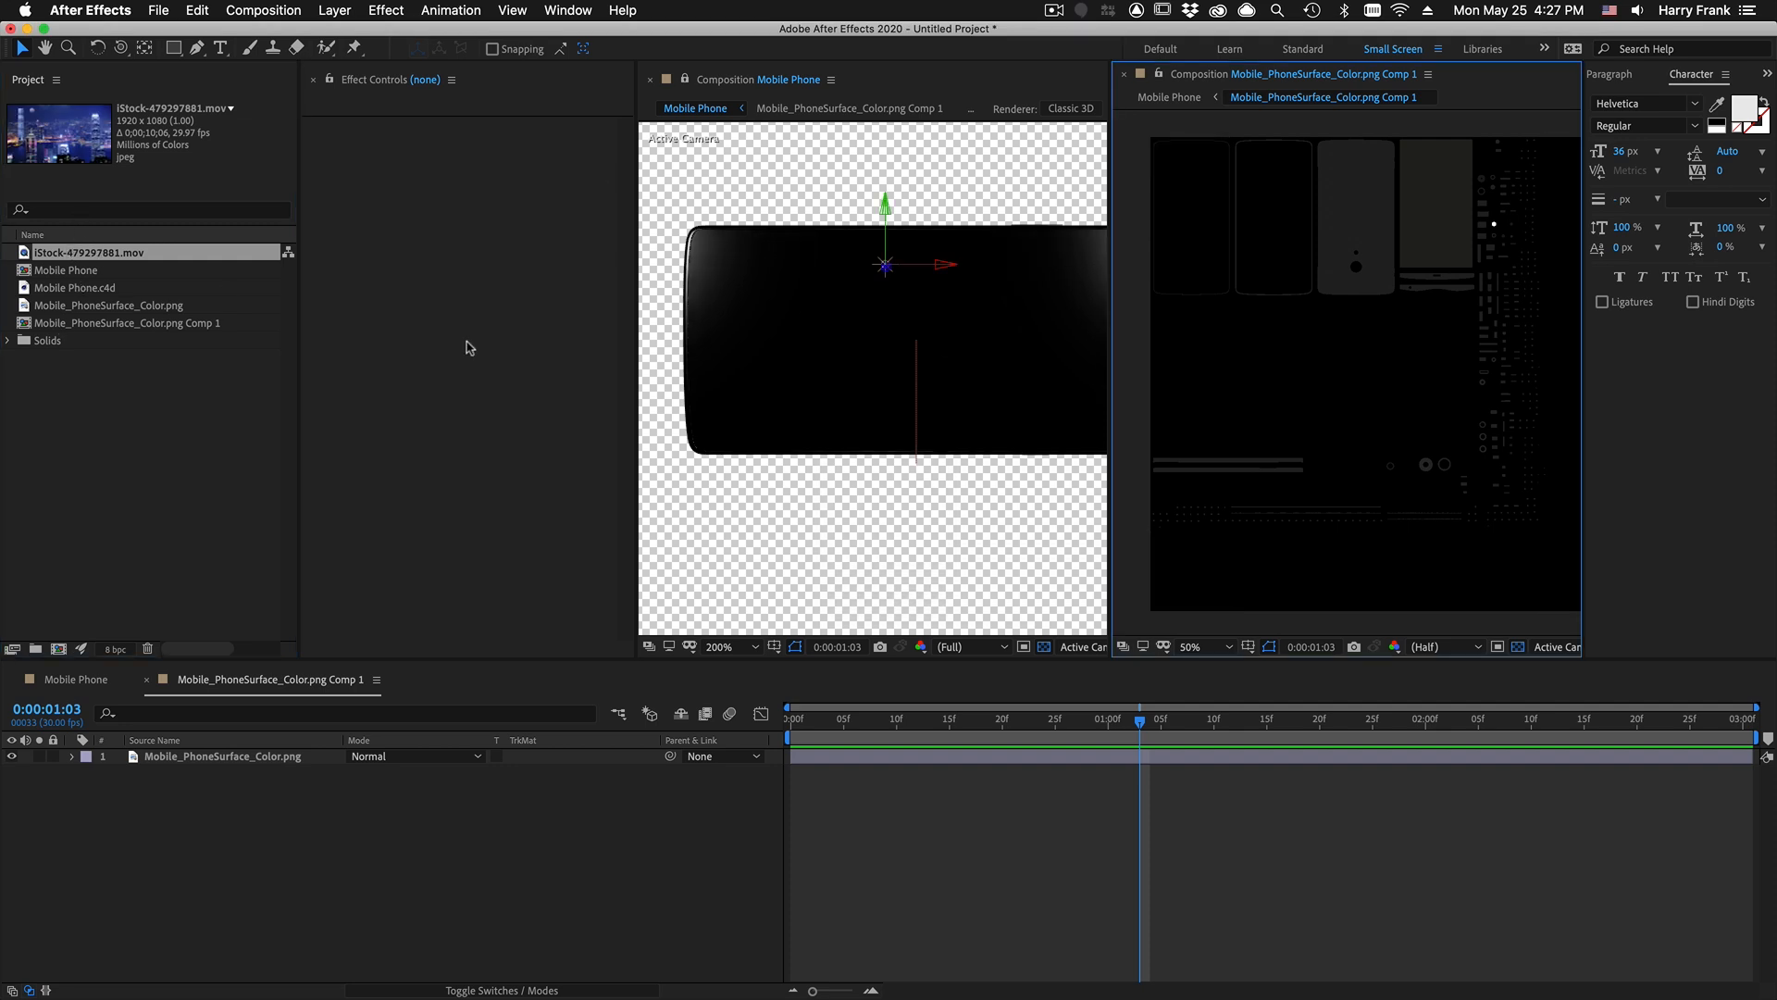
Step: Place iStock-479297881.mov above the texture in the precomp, rotate it 90° counterclockwise and scale it down to roughly the phone screen's area
{"action": "left_click_drag", "start_coordinate": [81, 254], "coordinate": [1397, 299]}
{"action": "key", "text": "w"}
{"action": "key", "text": "v"}
{"action": "left_click_drag", "start_coordinate": [1464, 146], "coordinate": [1406, 251]}
{"action": "left_click_drag", "start_coordinate": [1358, 400], "coordinate": [1448, 402]}
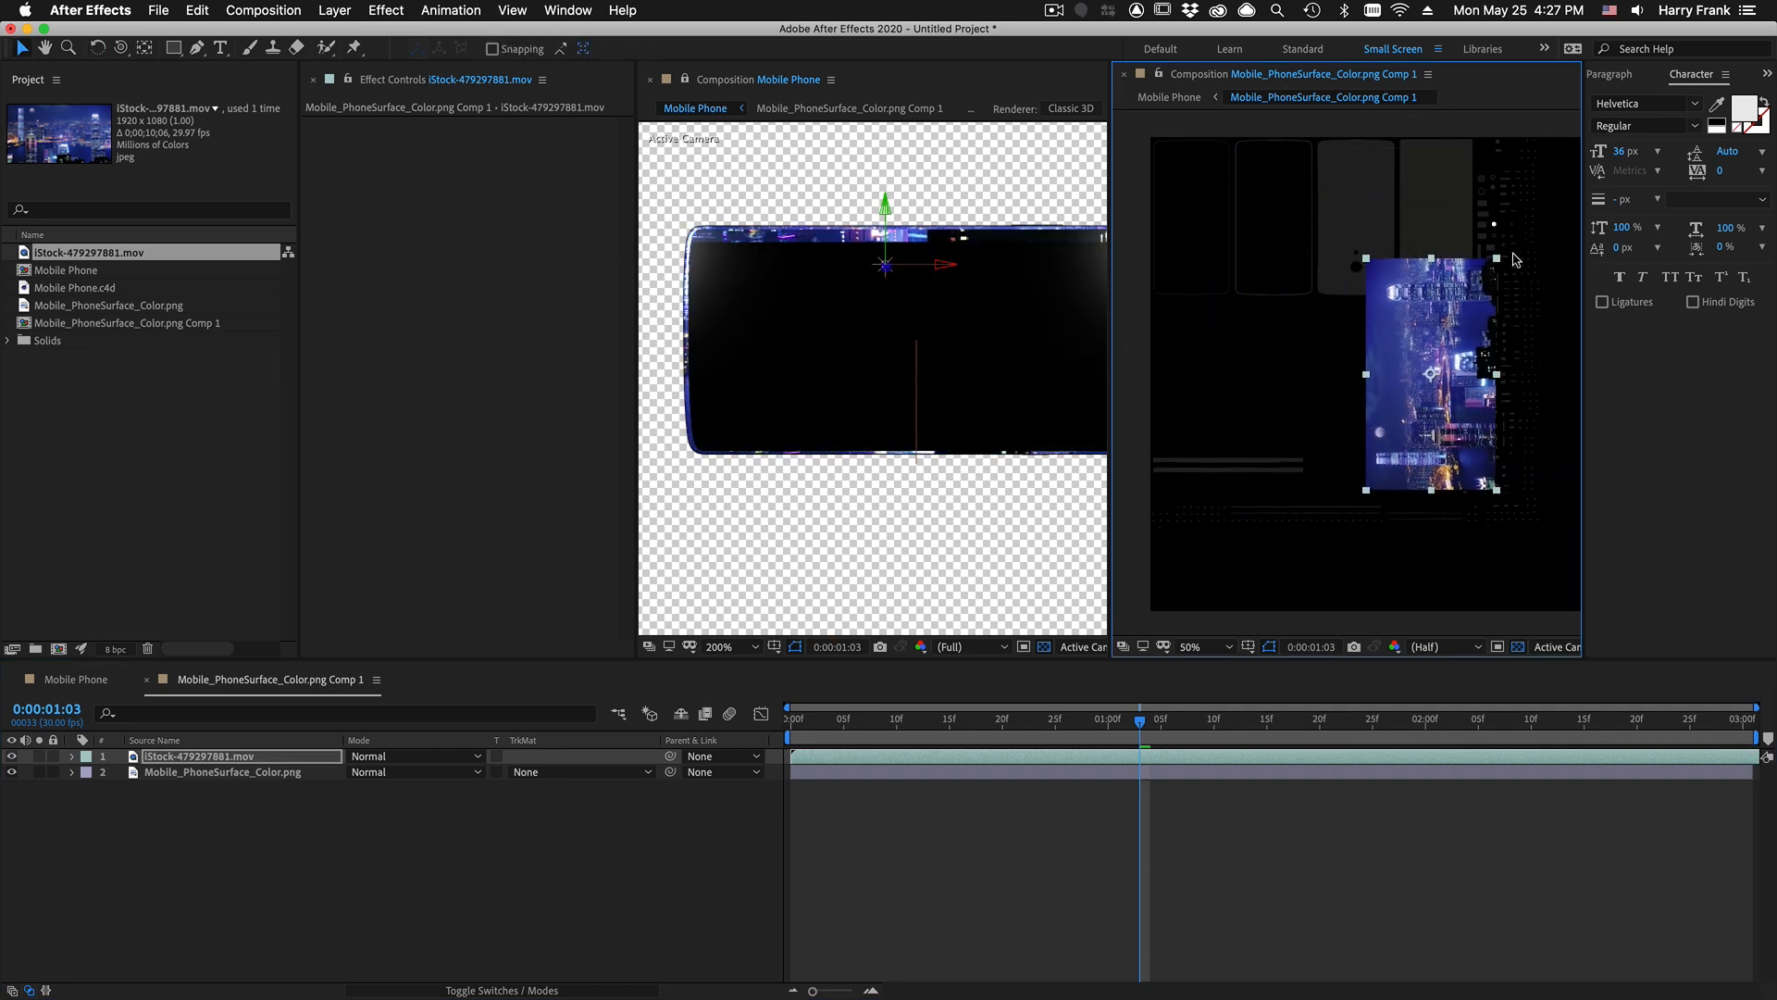
{"action": "left_click_drag", "start_coordinate": [1500, 252], "coordinate": [1462, 296]}
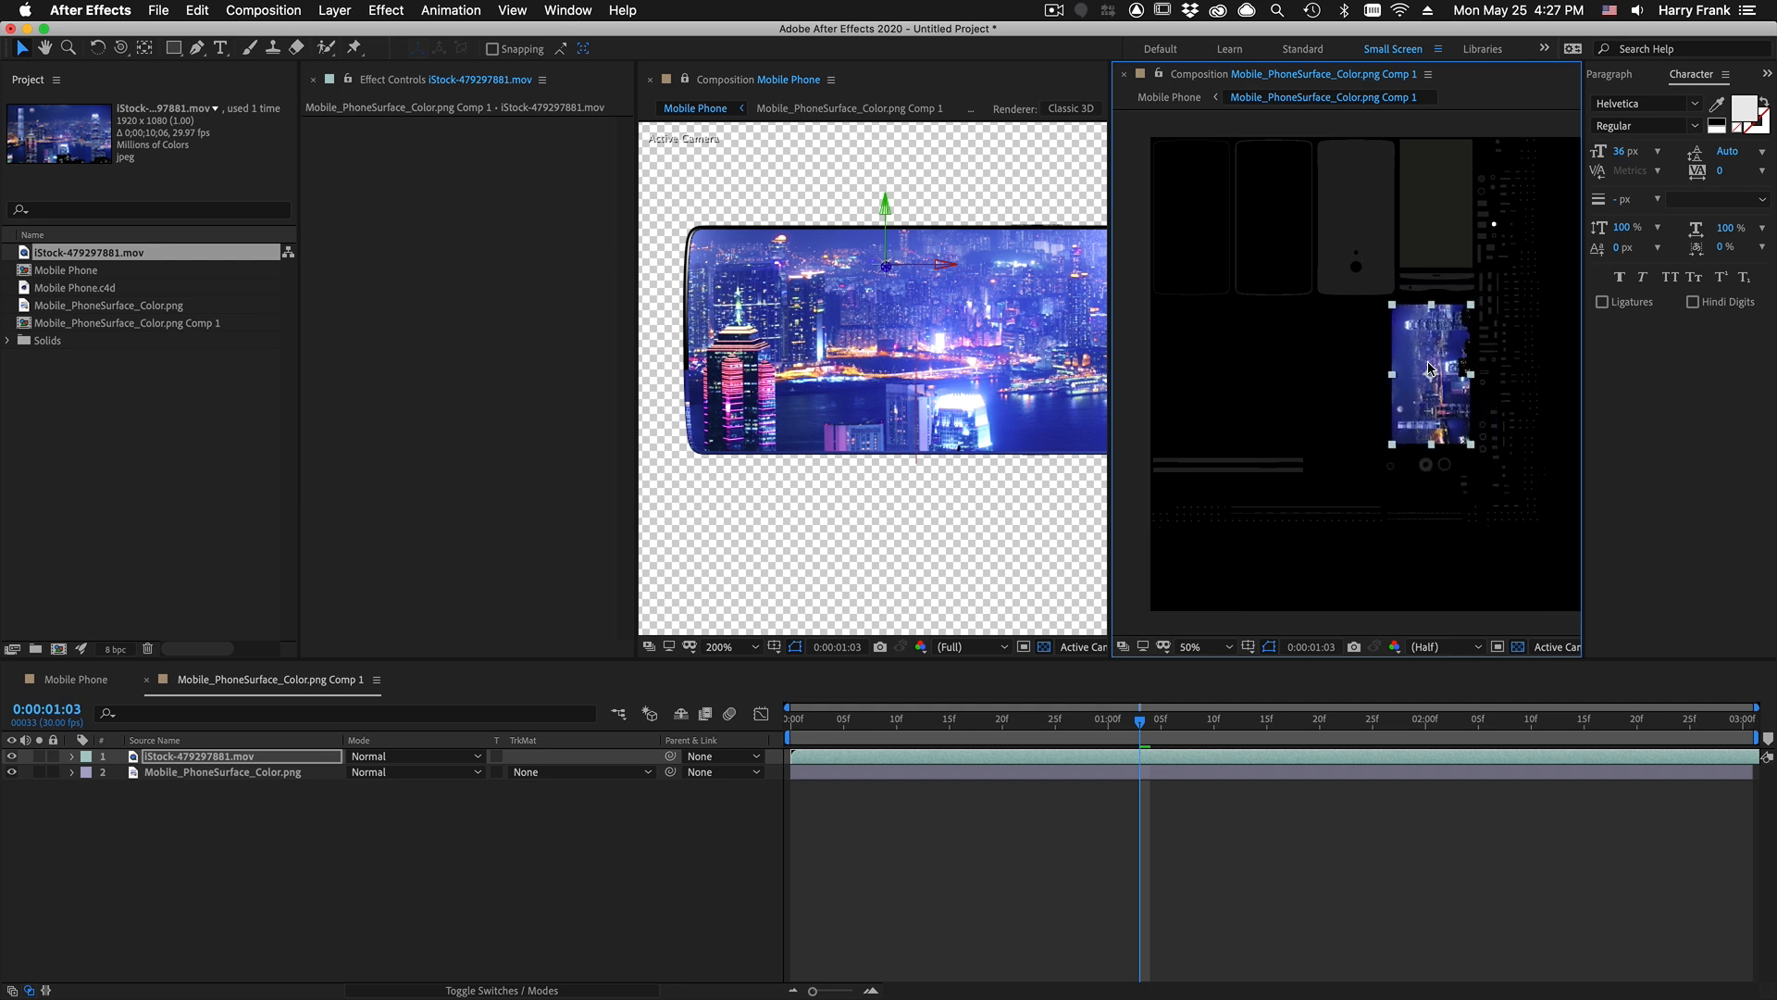
Step: Reposition and slightly shrink the city footage in the texture precomp so it sits within the phone's screen
{"action": "left_click_drag", "start_coordinate": [1431, 360], "coordinate": [1469, 315]}
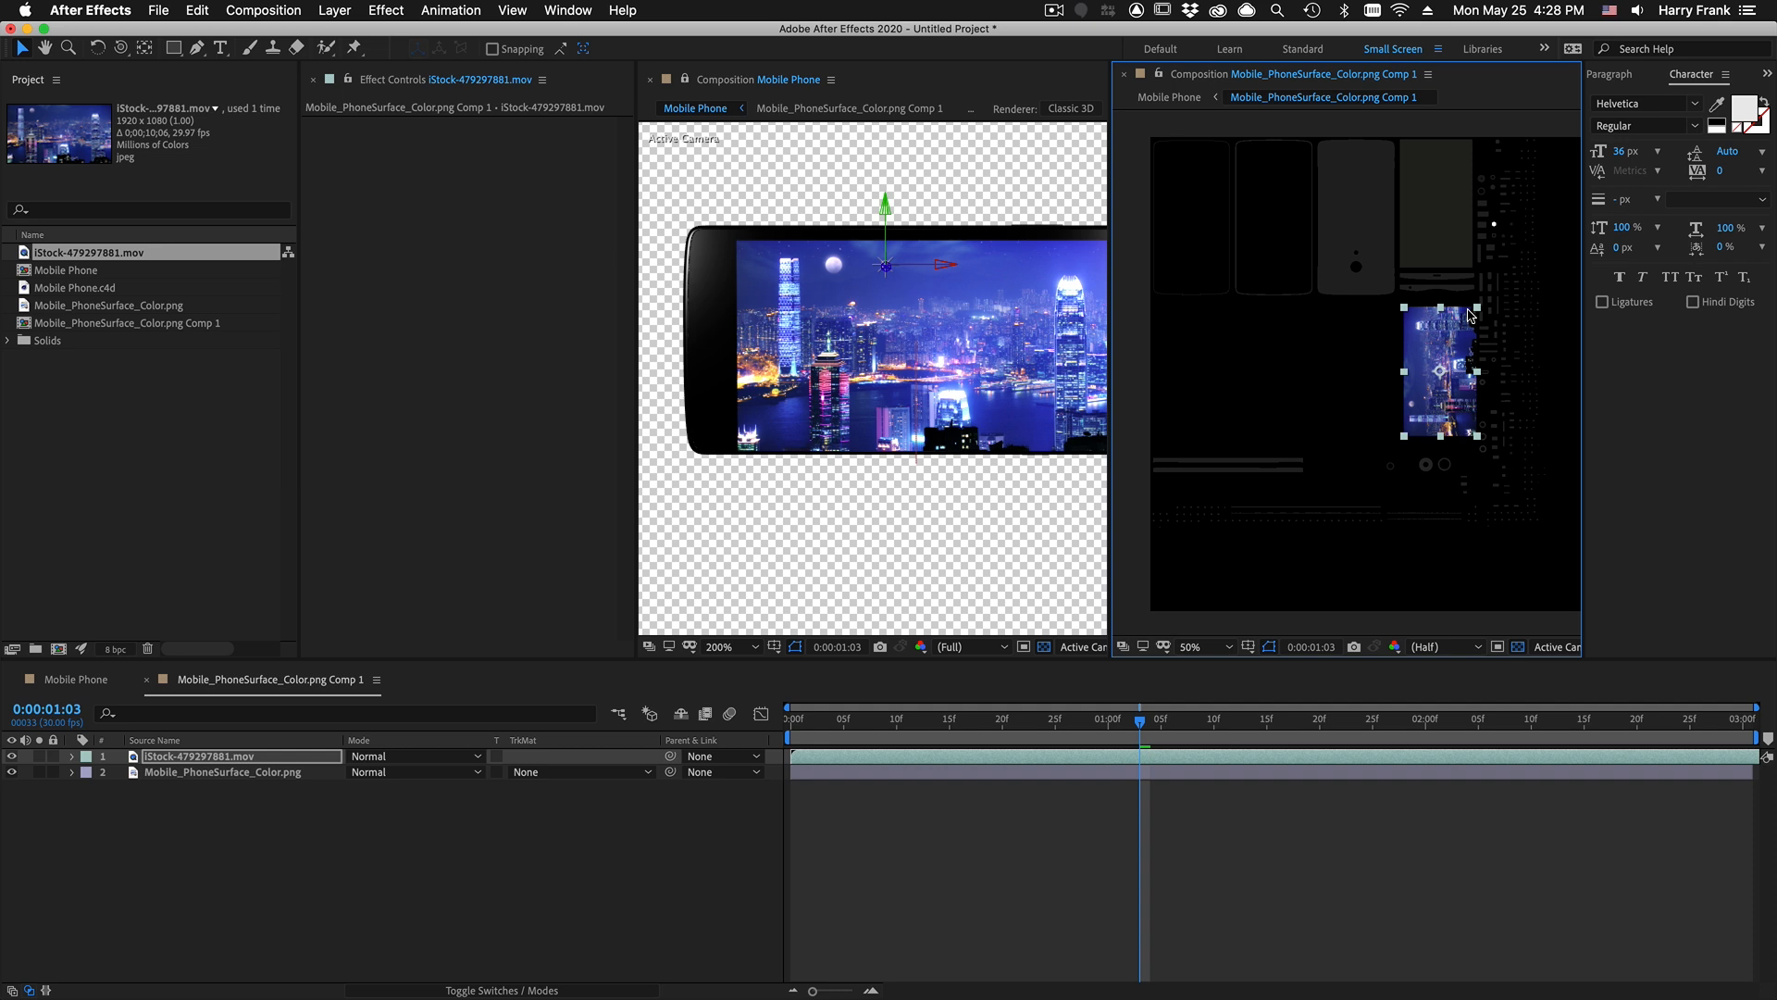
{"action": "key", "text": "shift+Left"}
{"action": "key", "text": "shift+Down"}
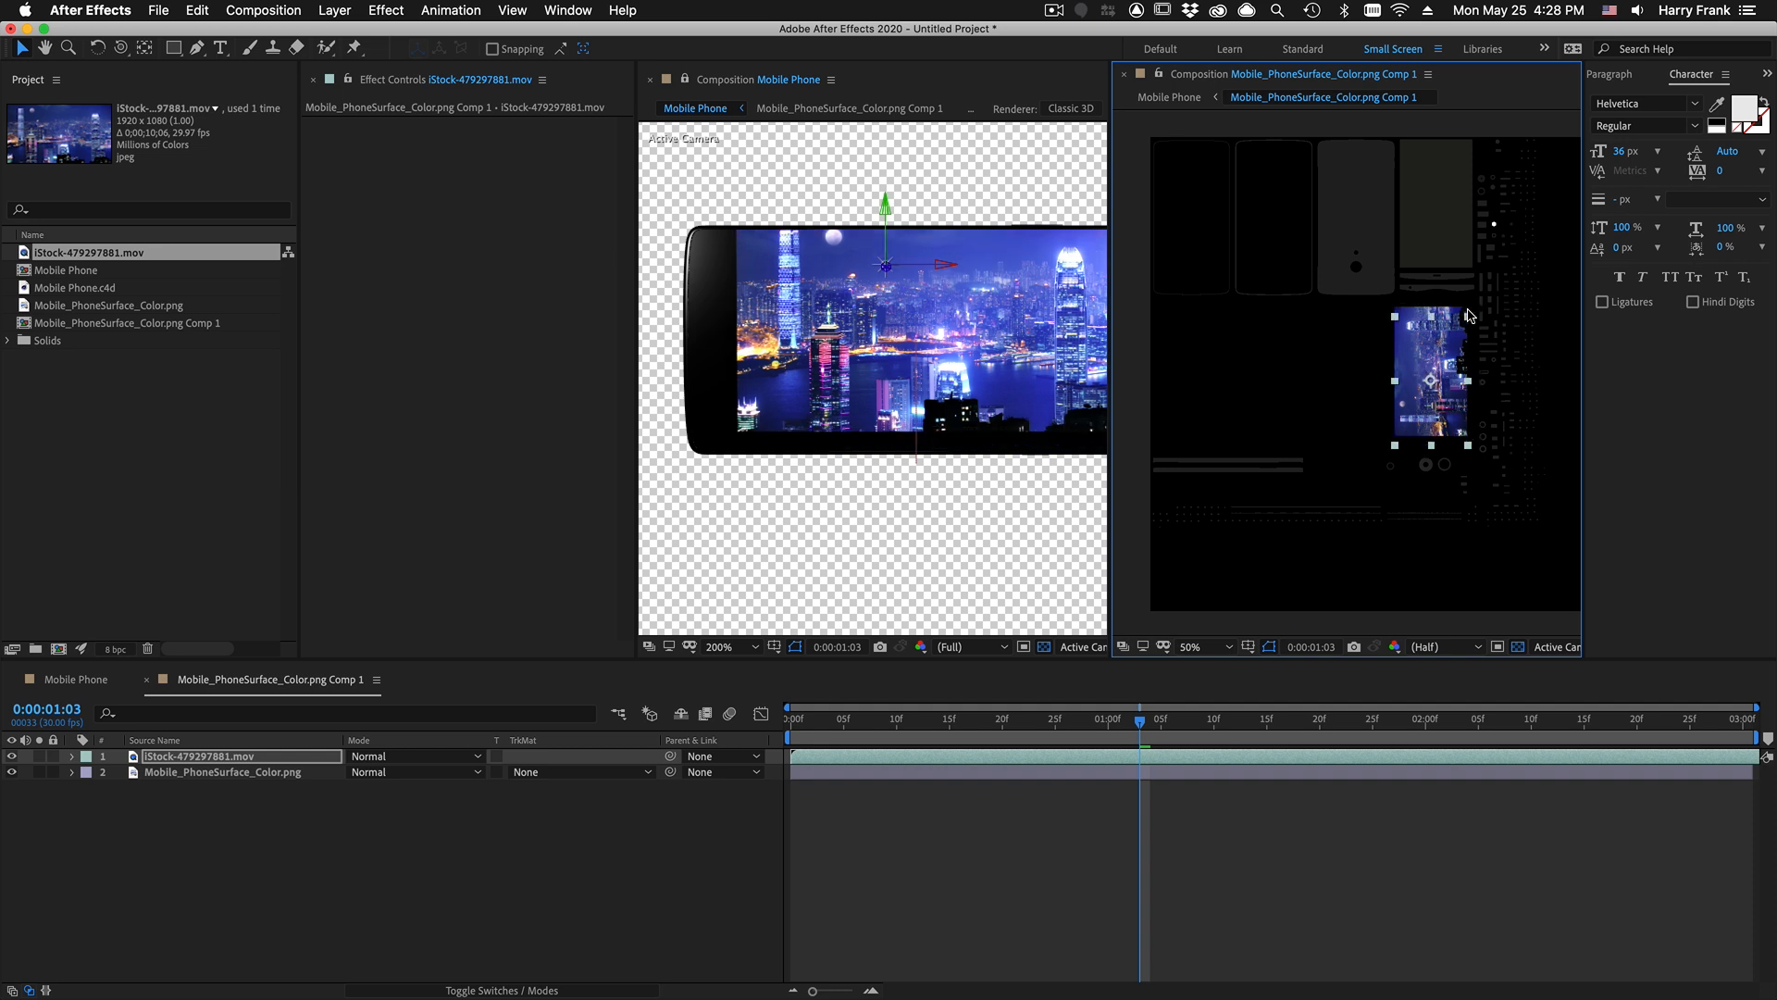
{"action": "key", "text": "Up"}
{"action": "key", "text": "Up"}
{"action": "key", "text": "Up"}
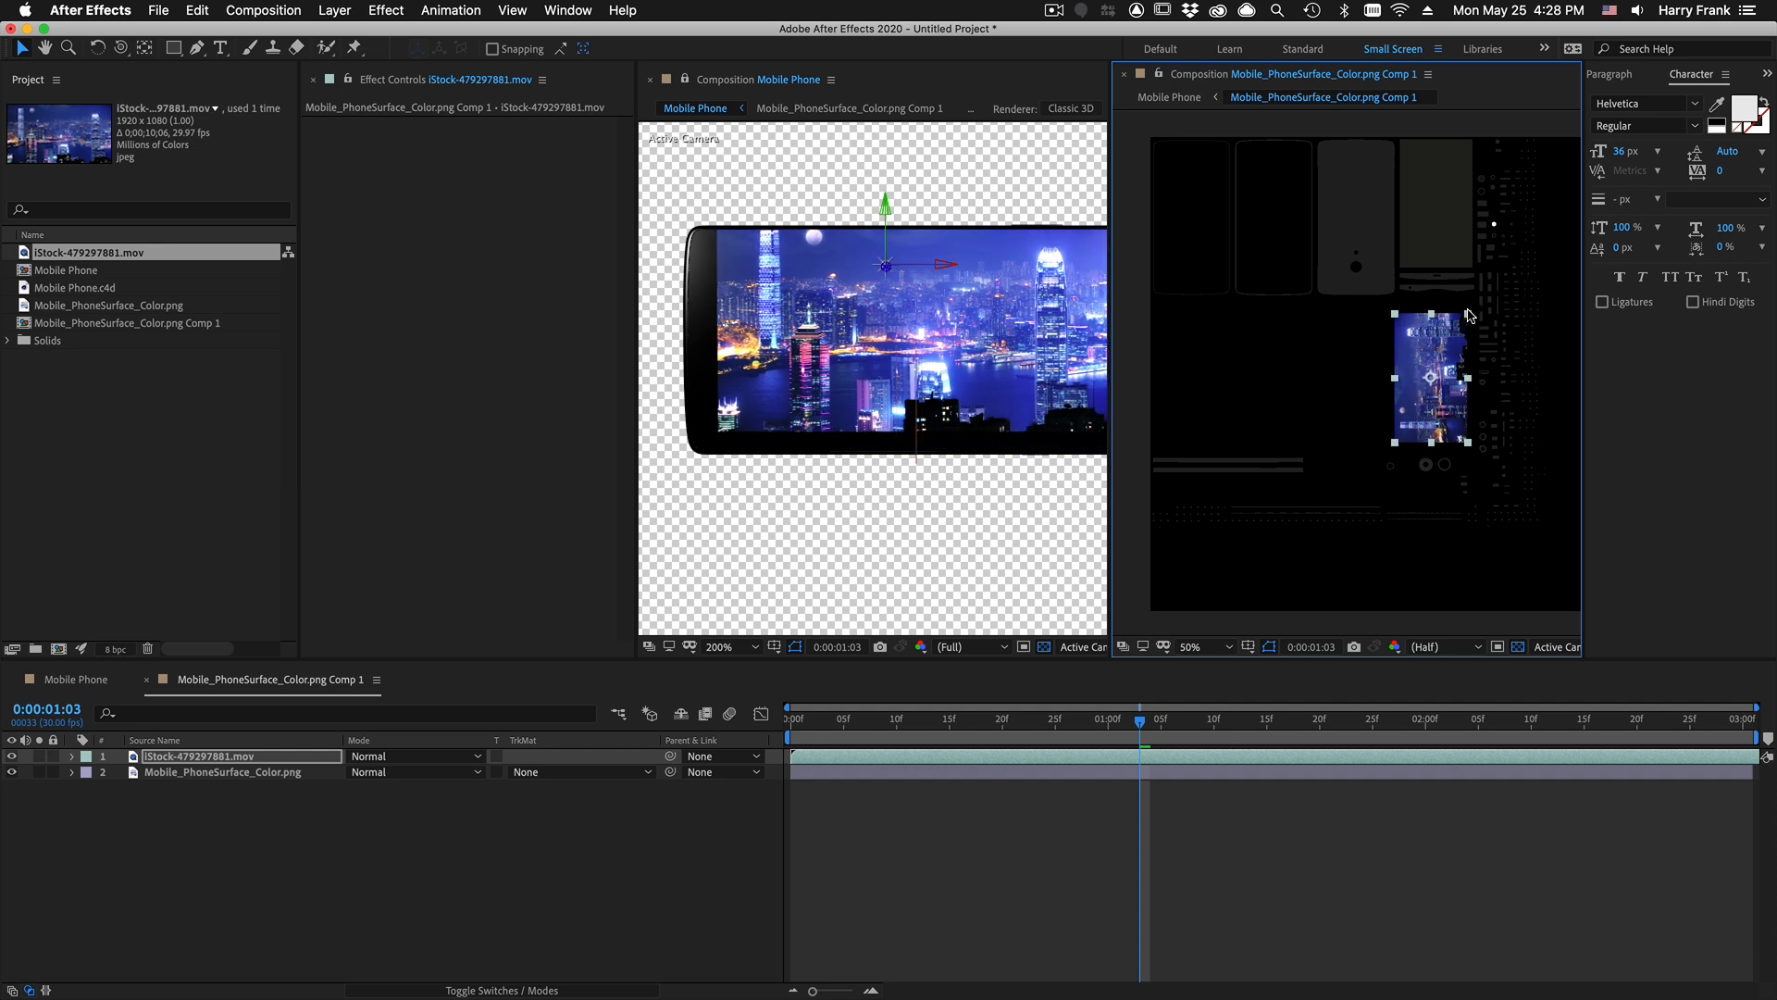
{"action": "key", "text": "Right"}
{"action": "key", "text": "Right"}
{"action": "key", "text": "Right"}
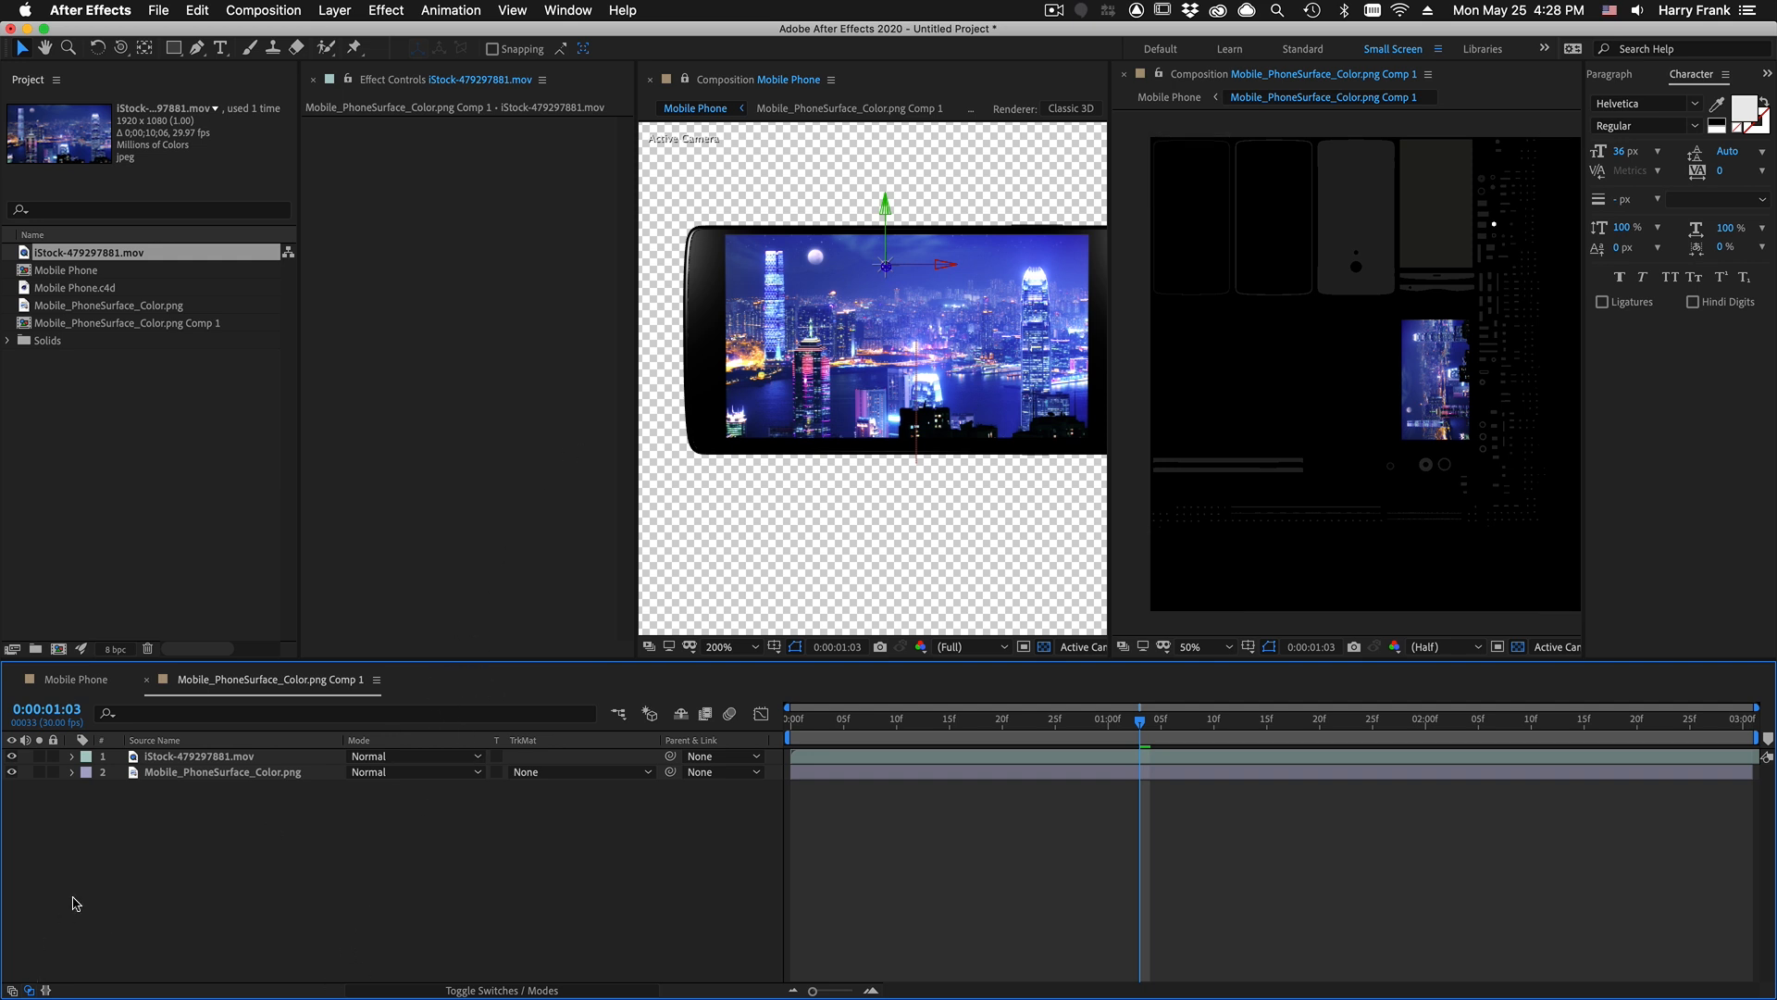
Step: Draw a red rectangle just left of the footage in the texture precomp, shift it slightly right and widen the Mobile Phone viewer
{"action": "key", "text": "q"}
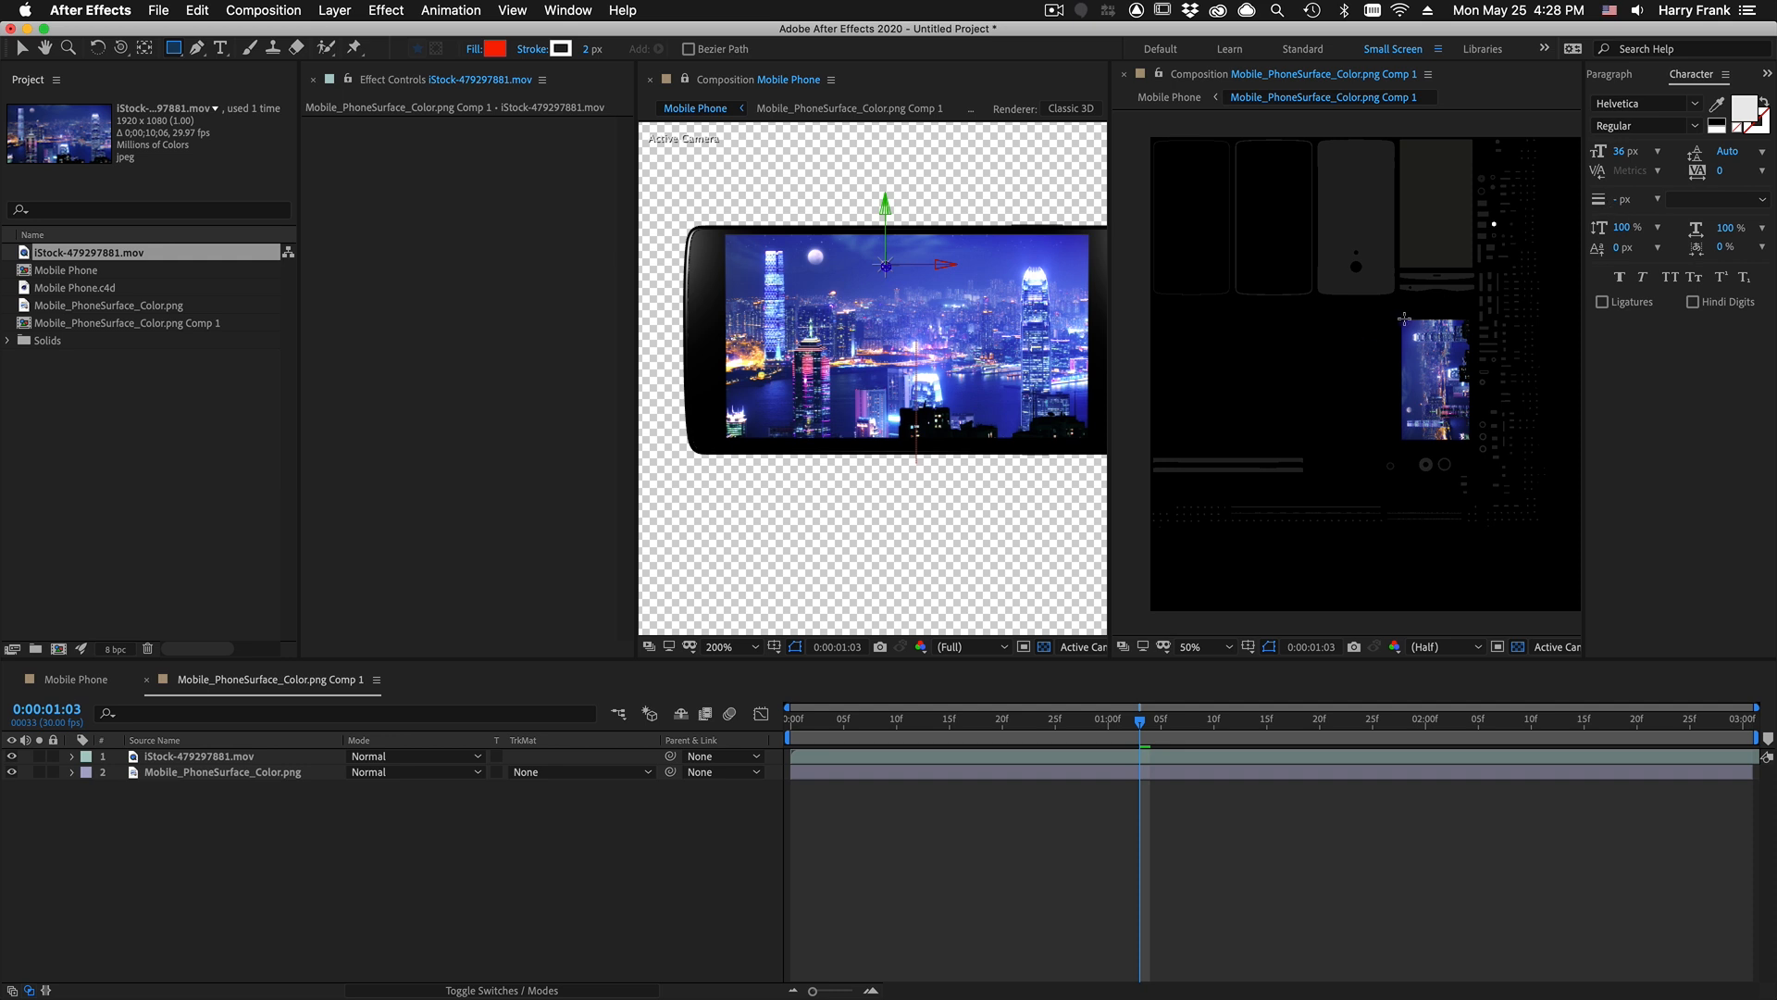
{"action": "left_click_drag", "start_coordinate": [1397, 314], "coordinate": [1318, 446]}
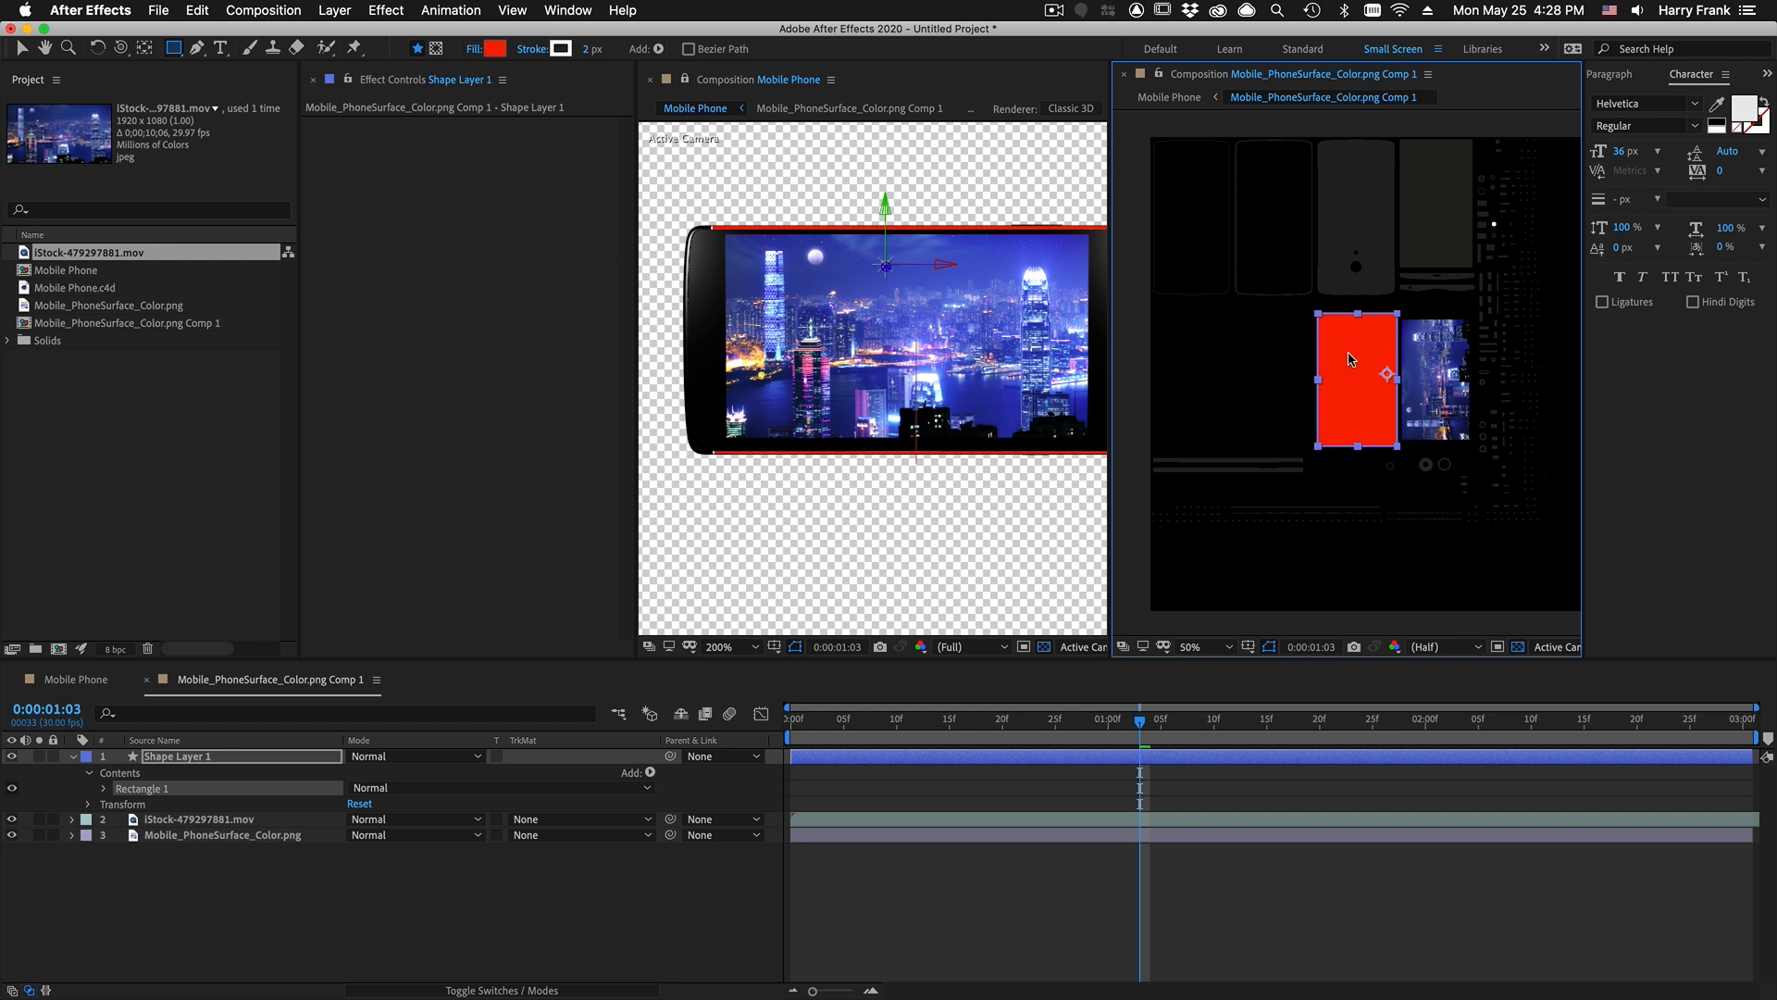
{"action": "key", "text": "v"}
{"action": "left_click_drag", "start_coordinate": [1349, 353], "coordinate": [1353, 353]}
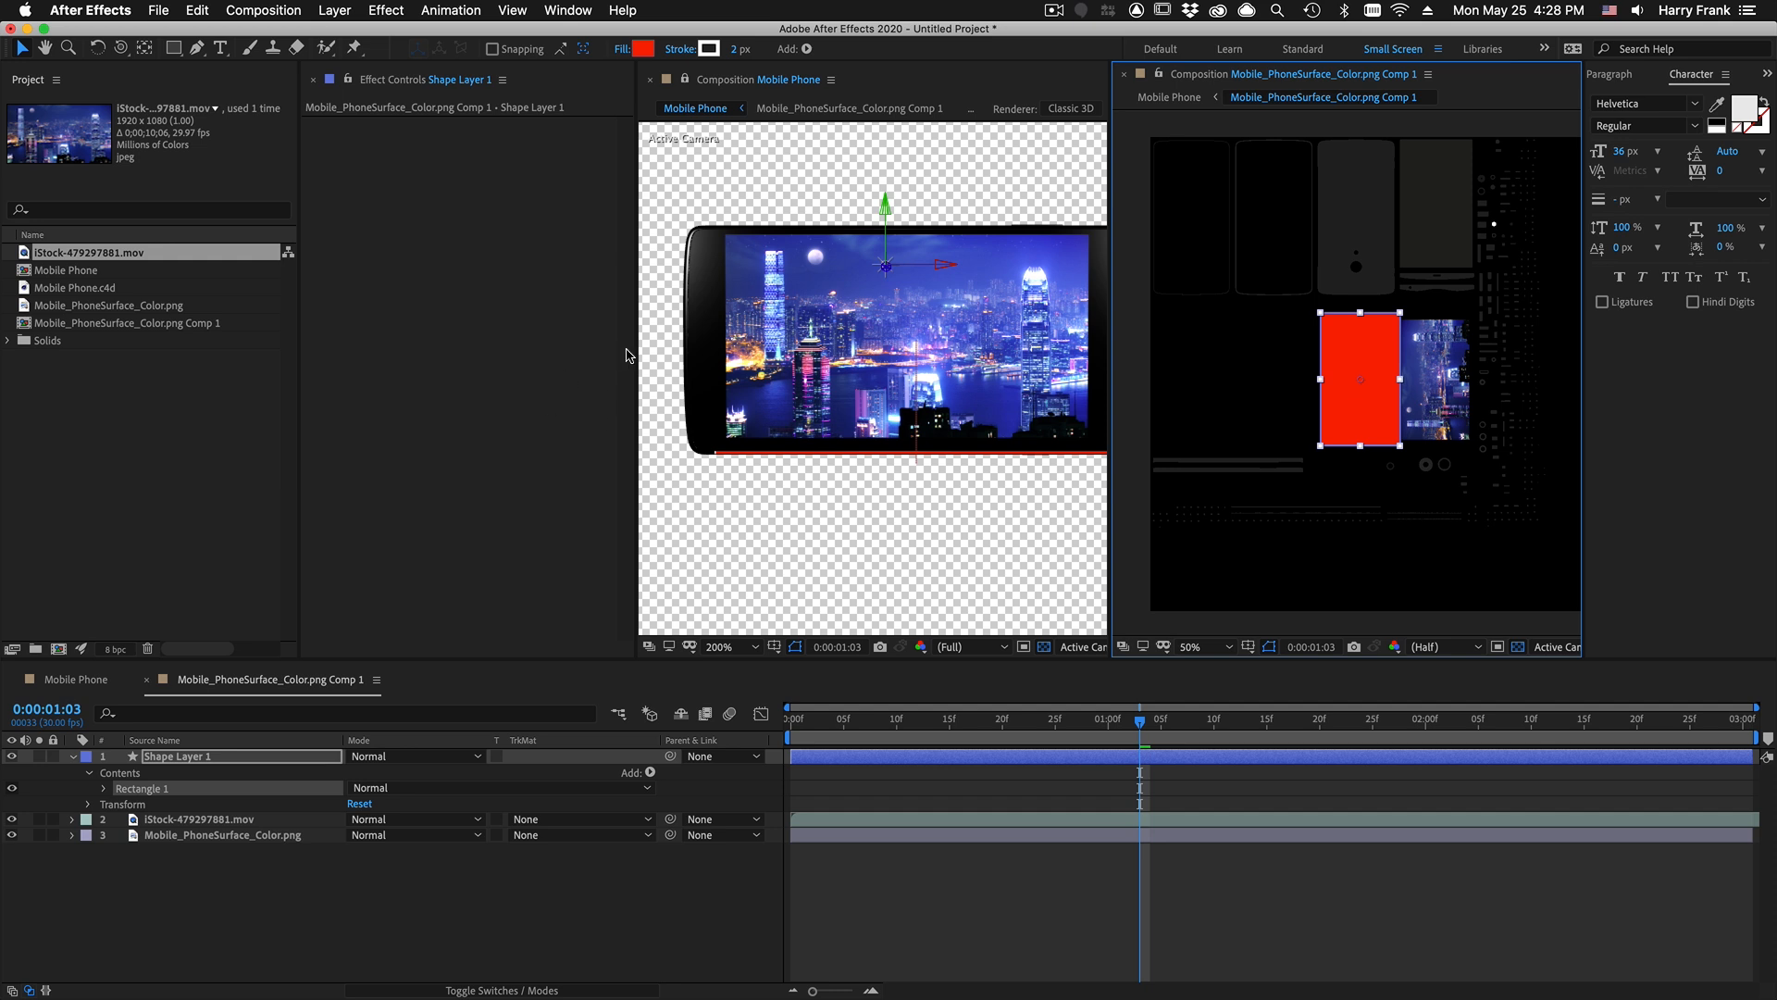
{"action": "left_click_drag", "start_coordinate": [636, 351], "coordinate": [501, 361]}
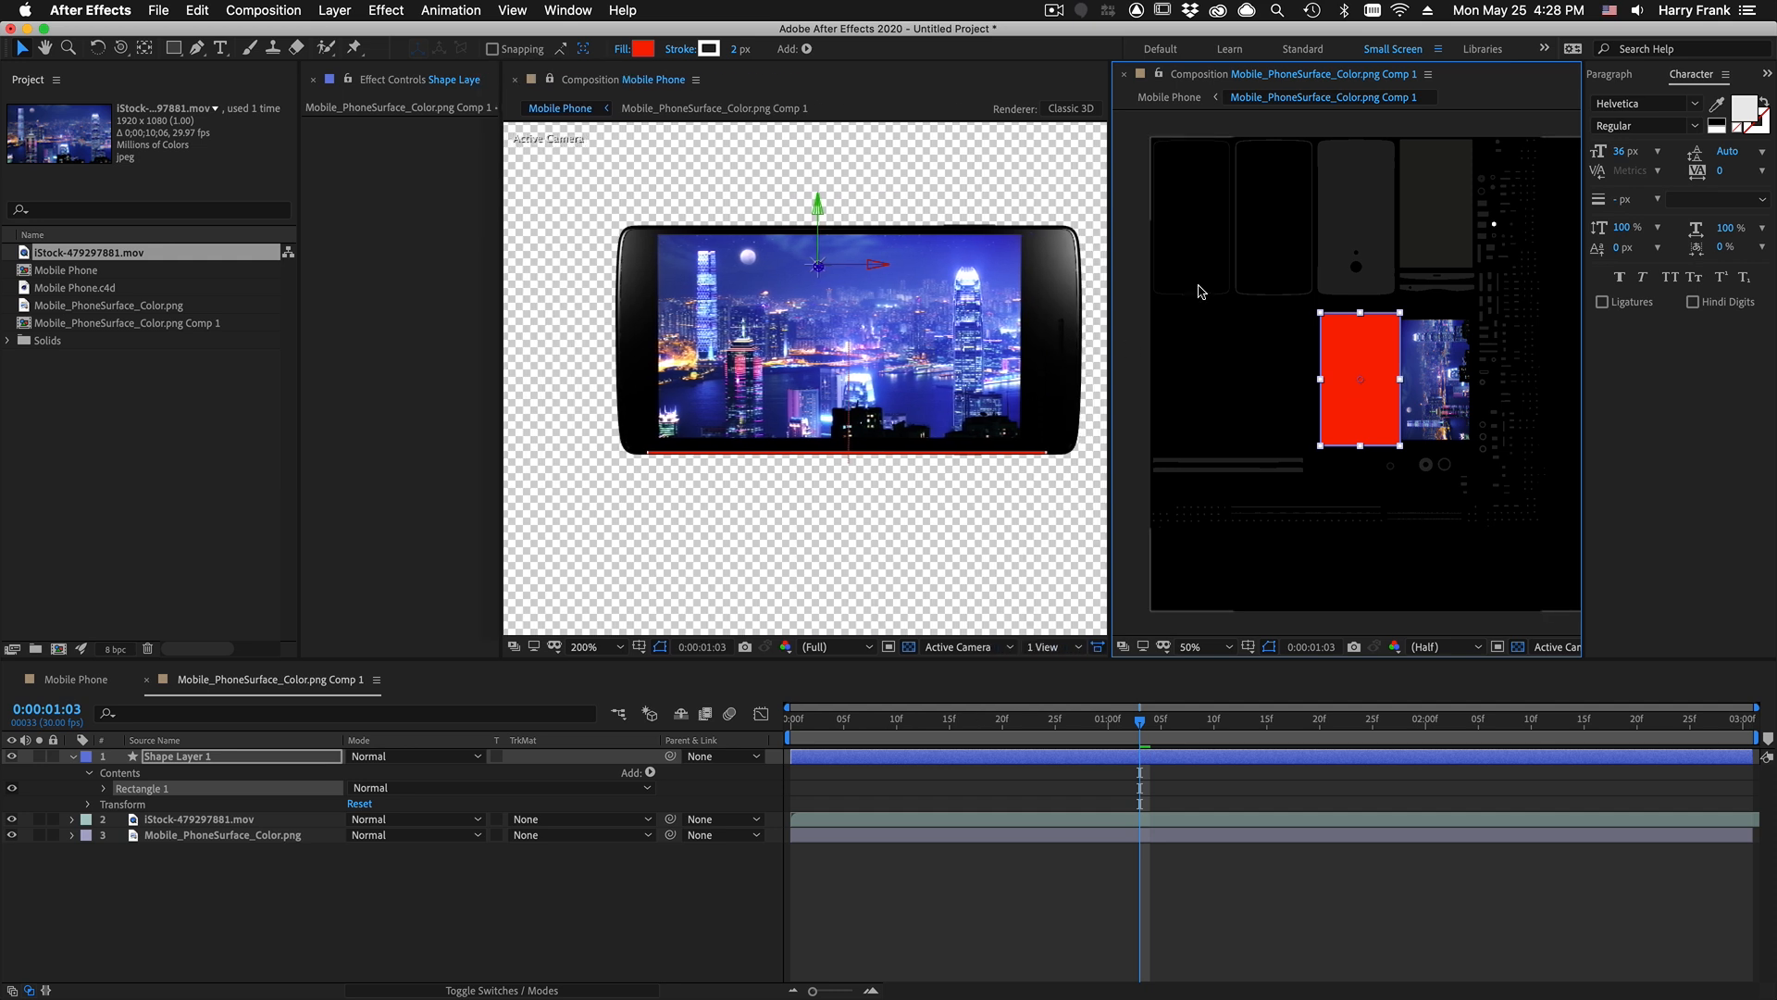
Step: Nudge the red rectangle slightly left in the texture precomp and stretch it taller so its color covers the phone's whole rim
{"action": "key", "text": "Right"}
{"action": "key", "text": "Right"}
{"action": "key", "text": "Right"}
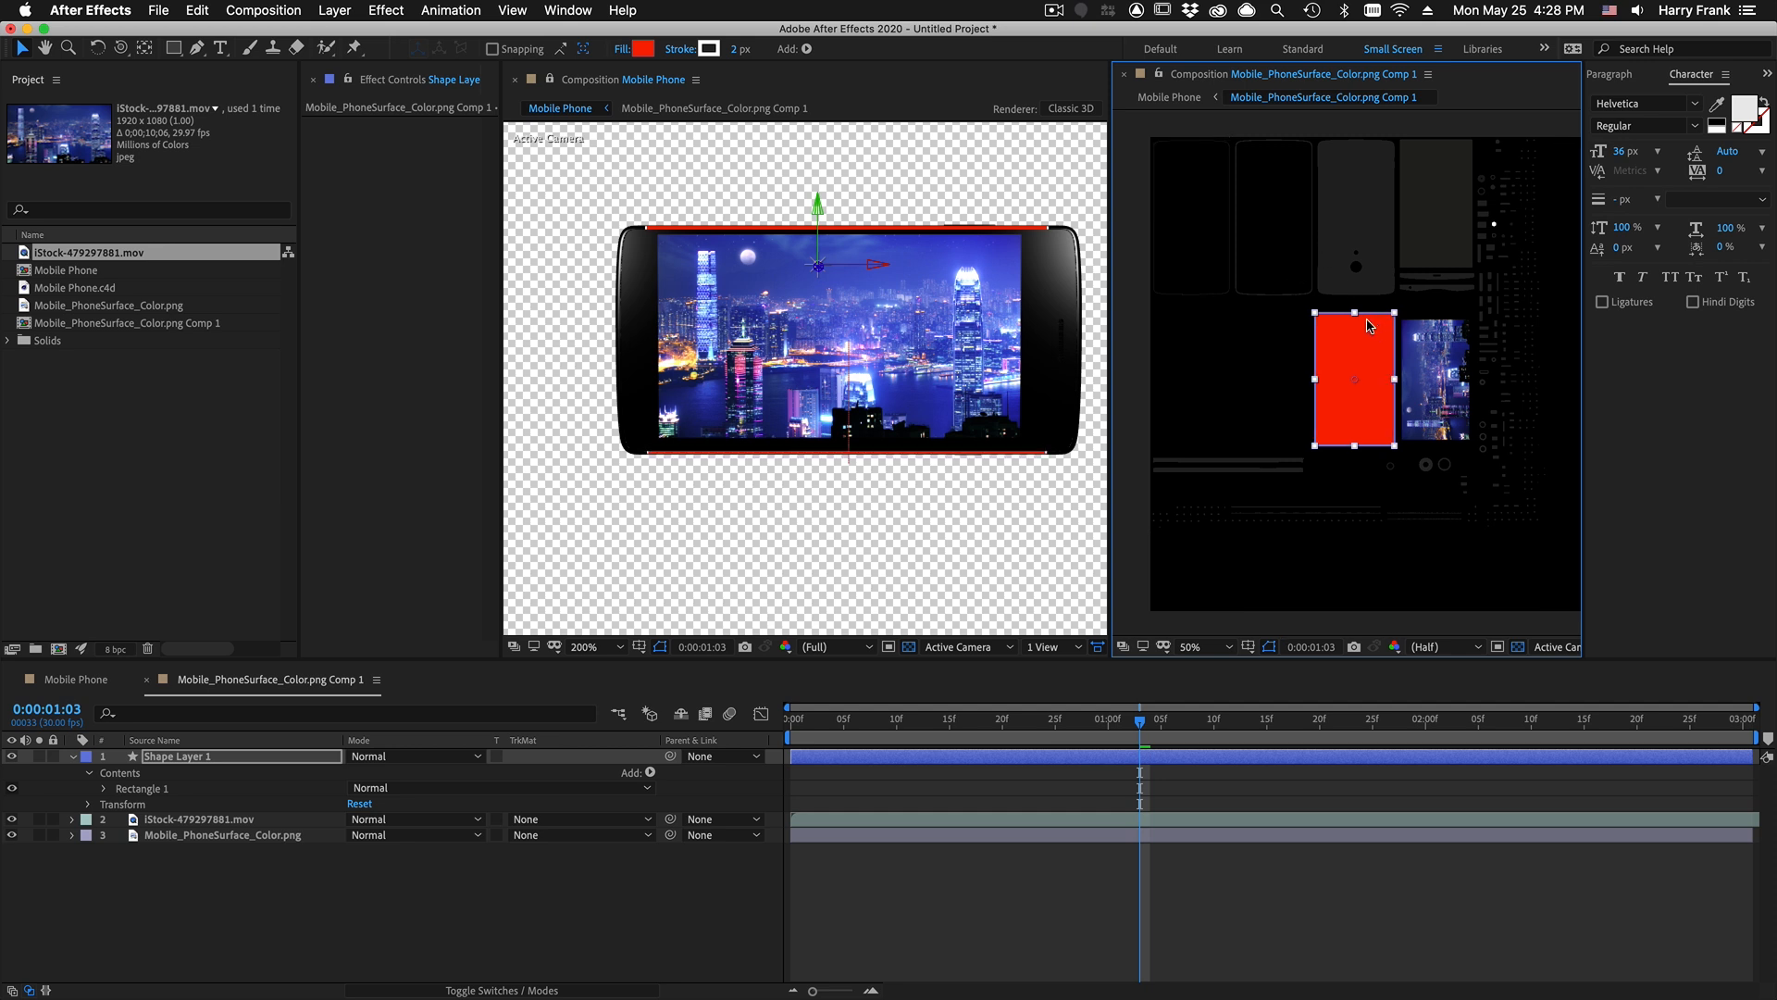
{"action": "left_click_drag", "start_coordinate": [1357, 317], "coordinate": [1359, 305]}
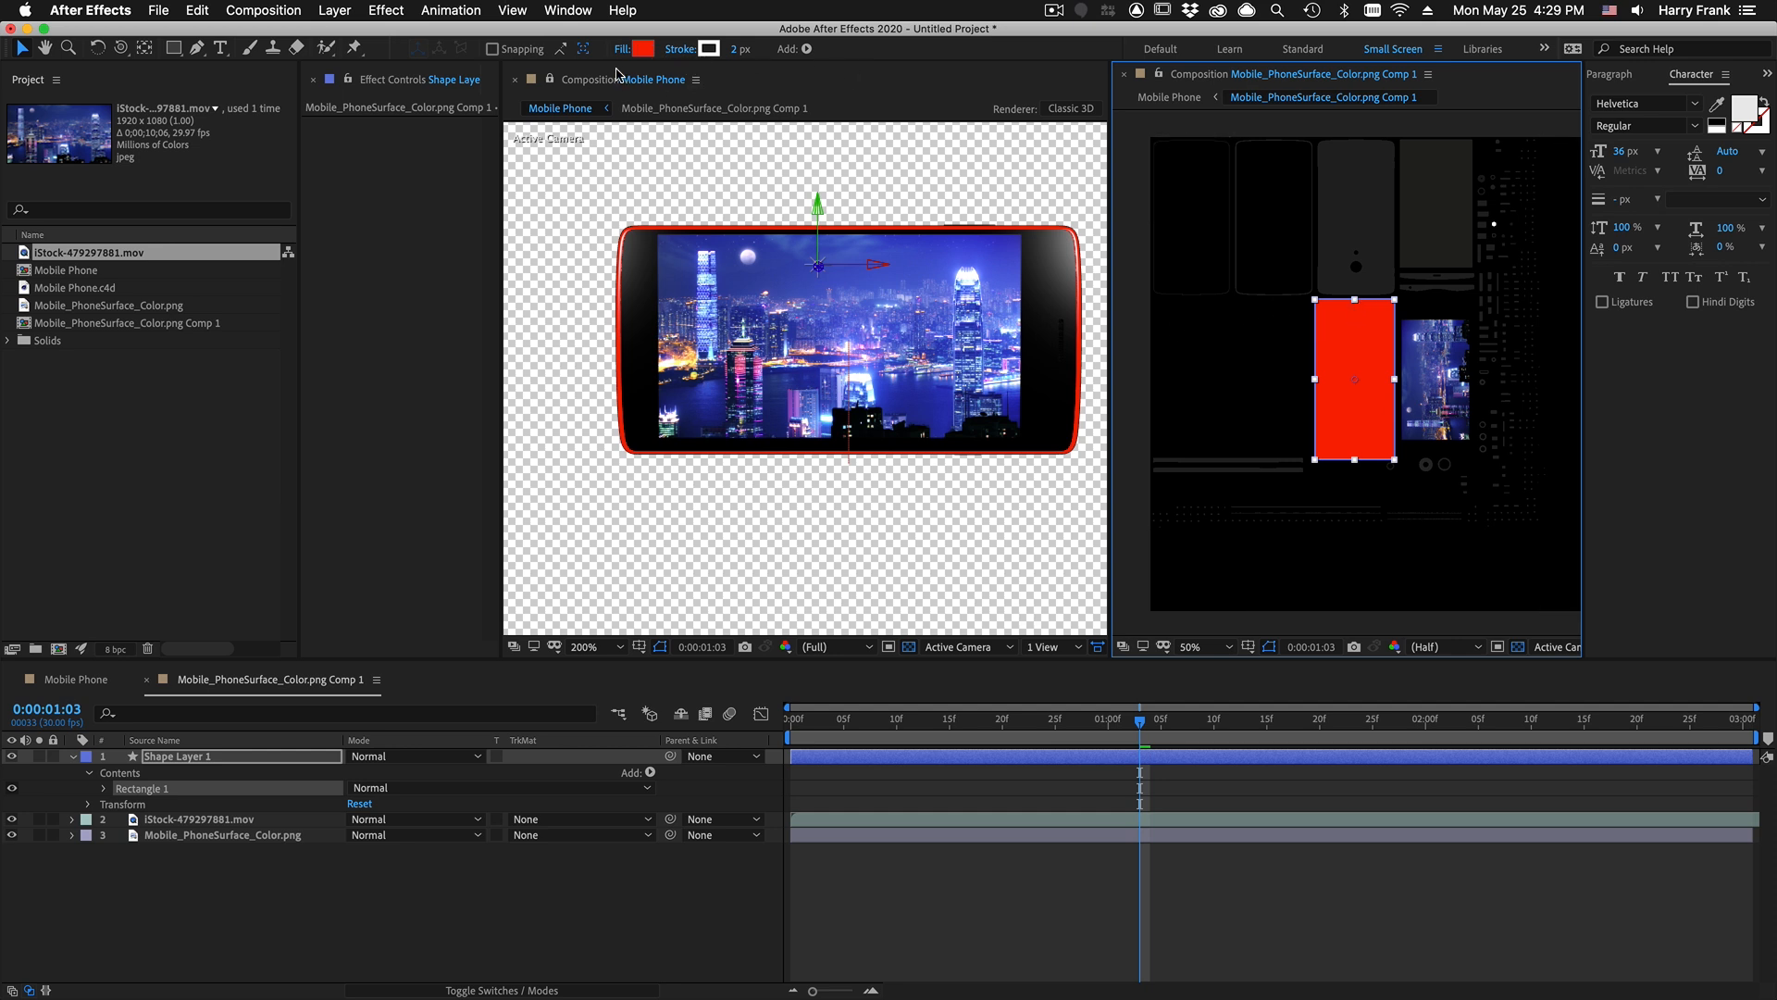
Step: Remove the rectangle's stroke and change its fill from red to a dark teal
{"action": "left_click", "coordinate": [686, 49]}
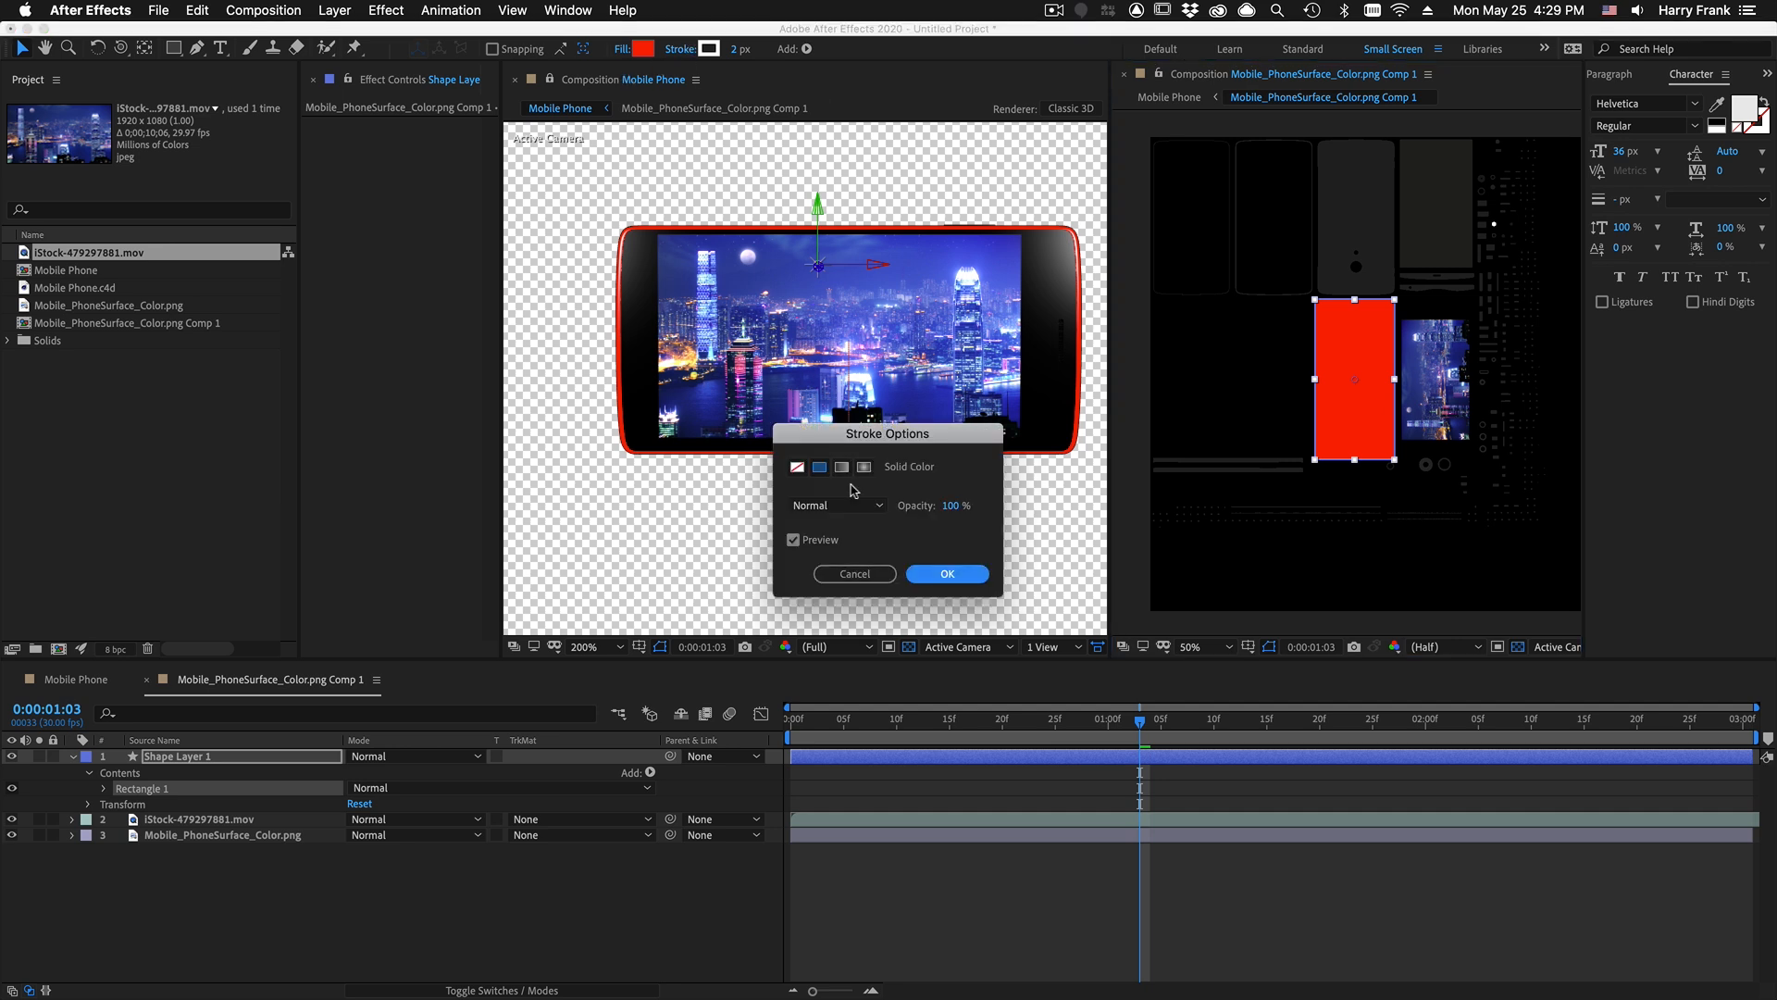
{"action": "left_click", "coordinate": [797, 467]}
{"action": "key", "text": "Return"}
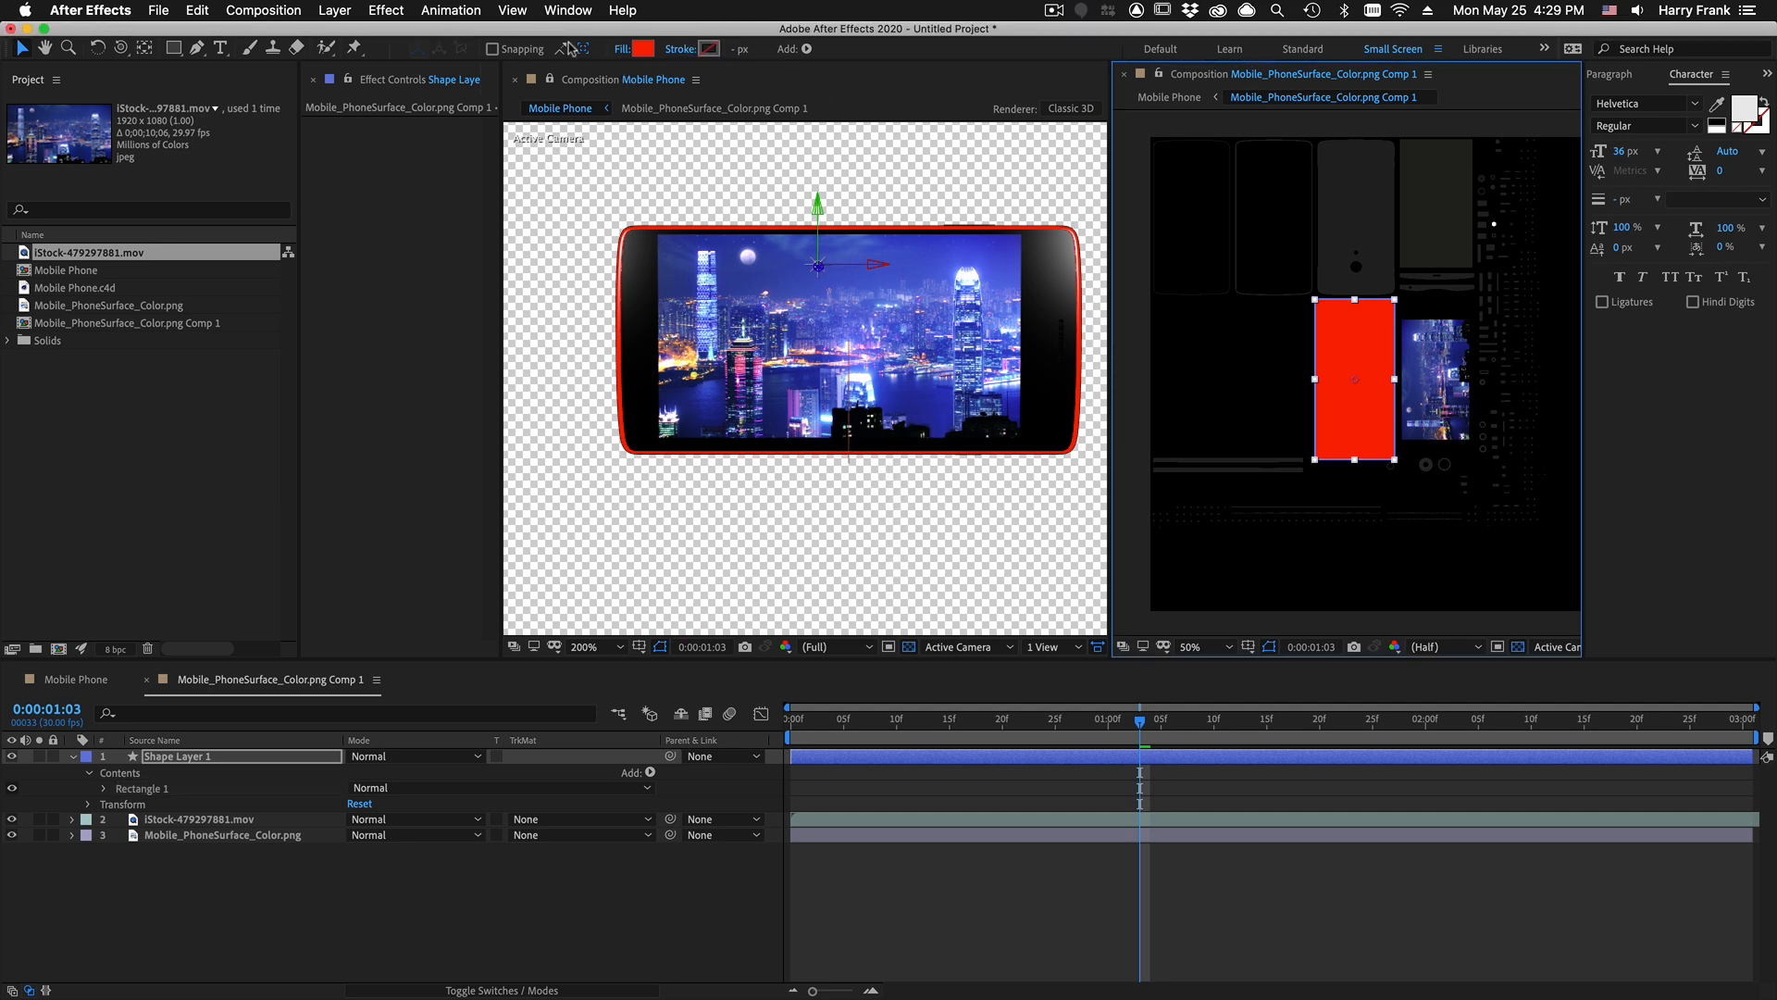
{"action": "left_click", "coordinate": [641, 51]}
{"action": "left_click", "coordinate": [977, 564]}
{"action": "mouse_move", "coordinate": [853, 619]}
{"action": "left_mouse_down"}
{"action": "mouse_move", "coordinate": [861, 641]}
{"action": "mouse_move", "coordinate": [910, 634]}
{"action": "left_mouse_up"}
{"action": "key", "text": "Return"}
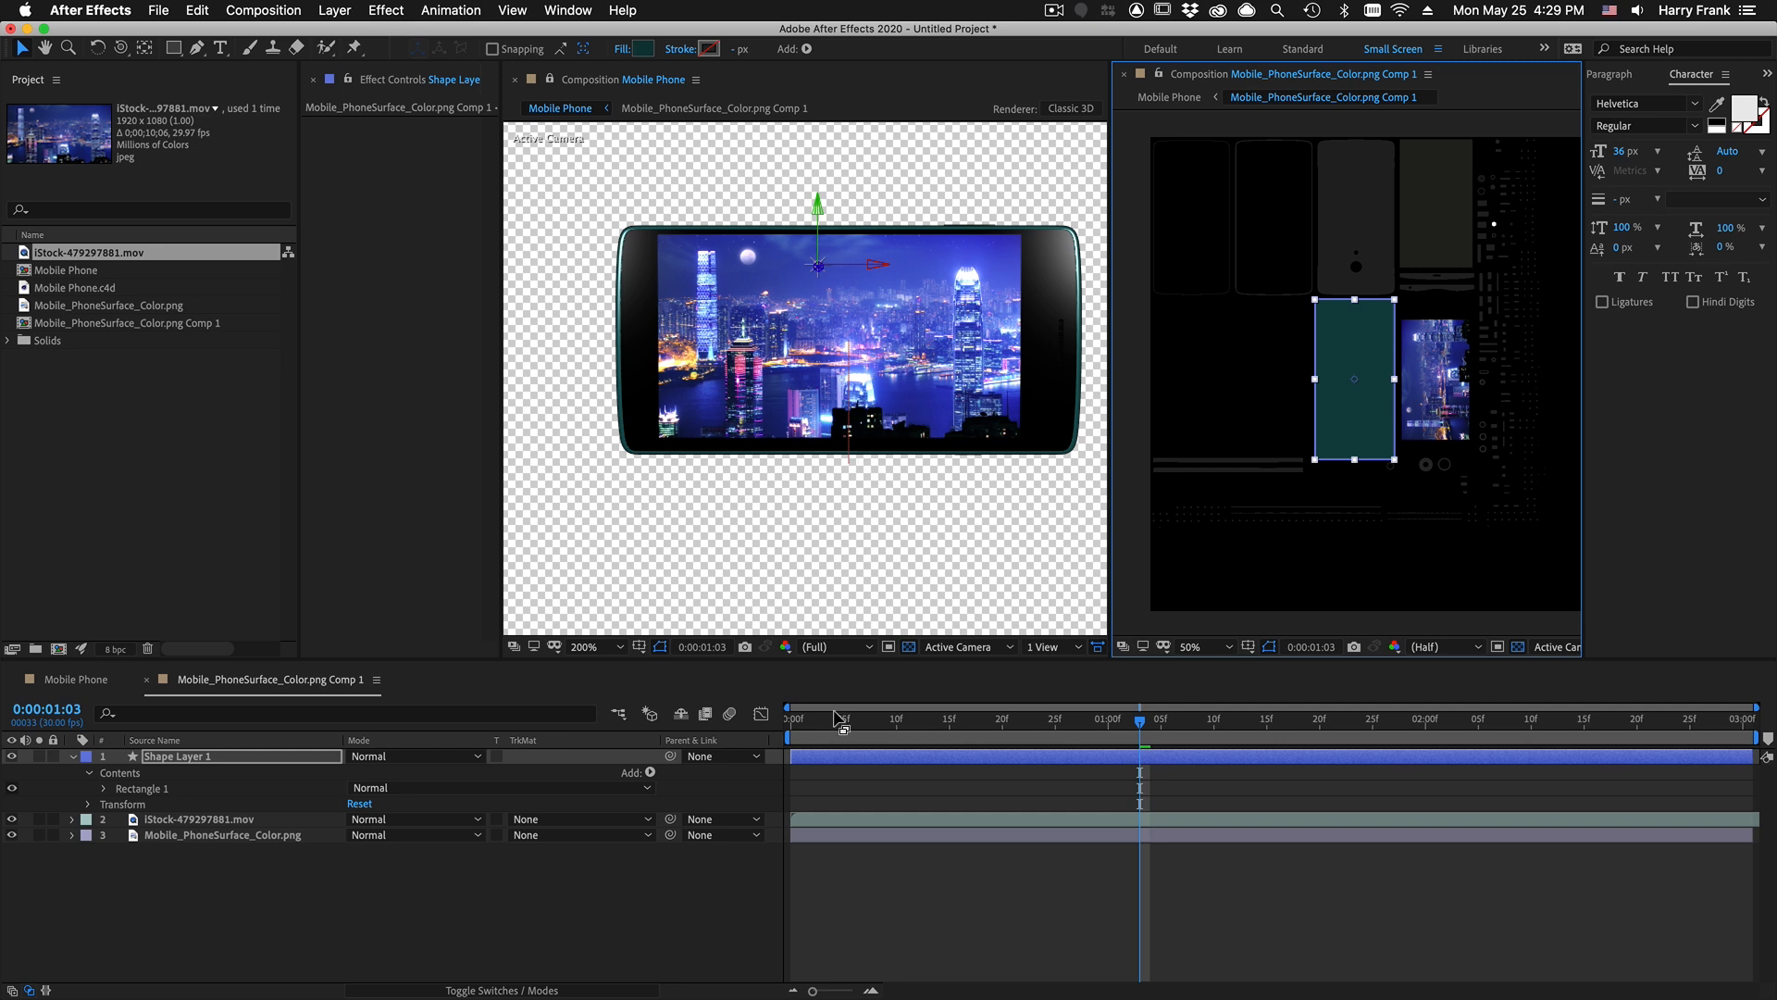
Step: Return to the Mobile Phone composition with a single viewer and scale Mir Geo Null 1 to 150%
{"action": "left_click", "coordinate": [87, 676]}
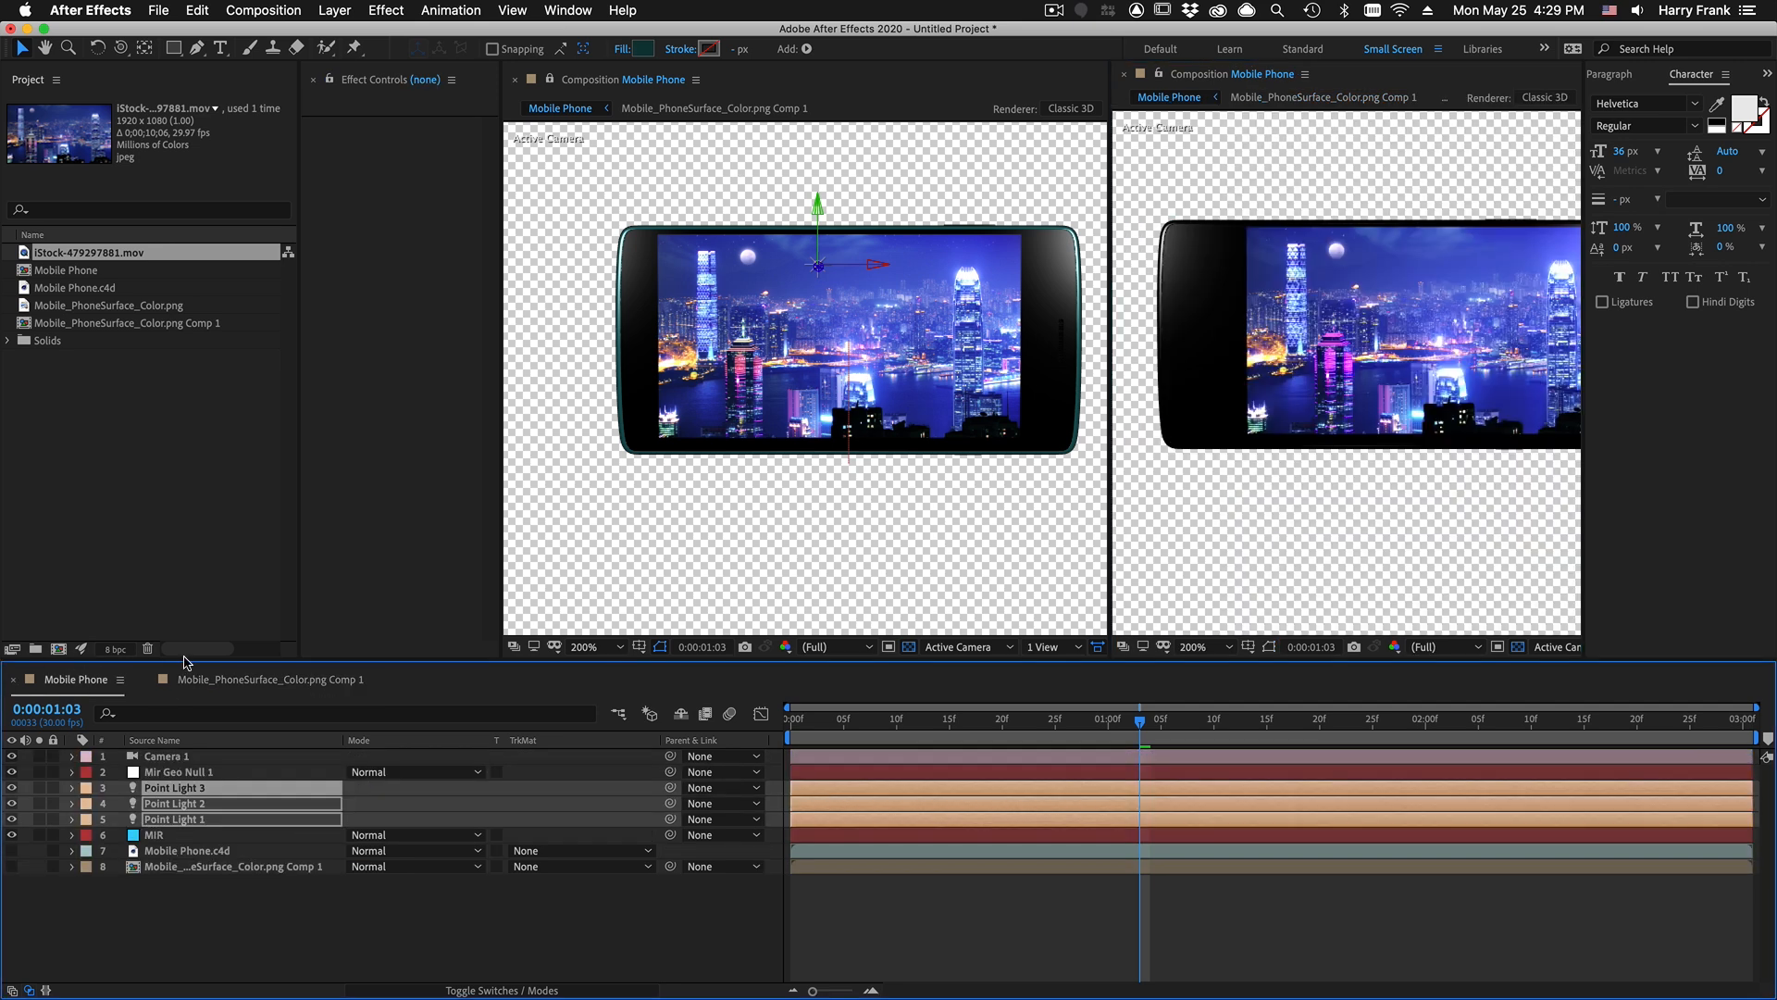
{"action": "left_click", "coordinate": [1125, 73]}
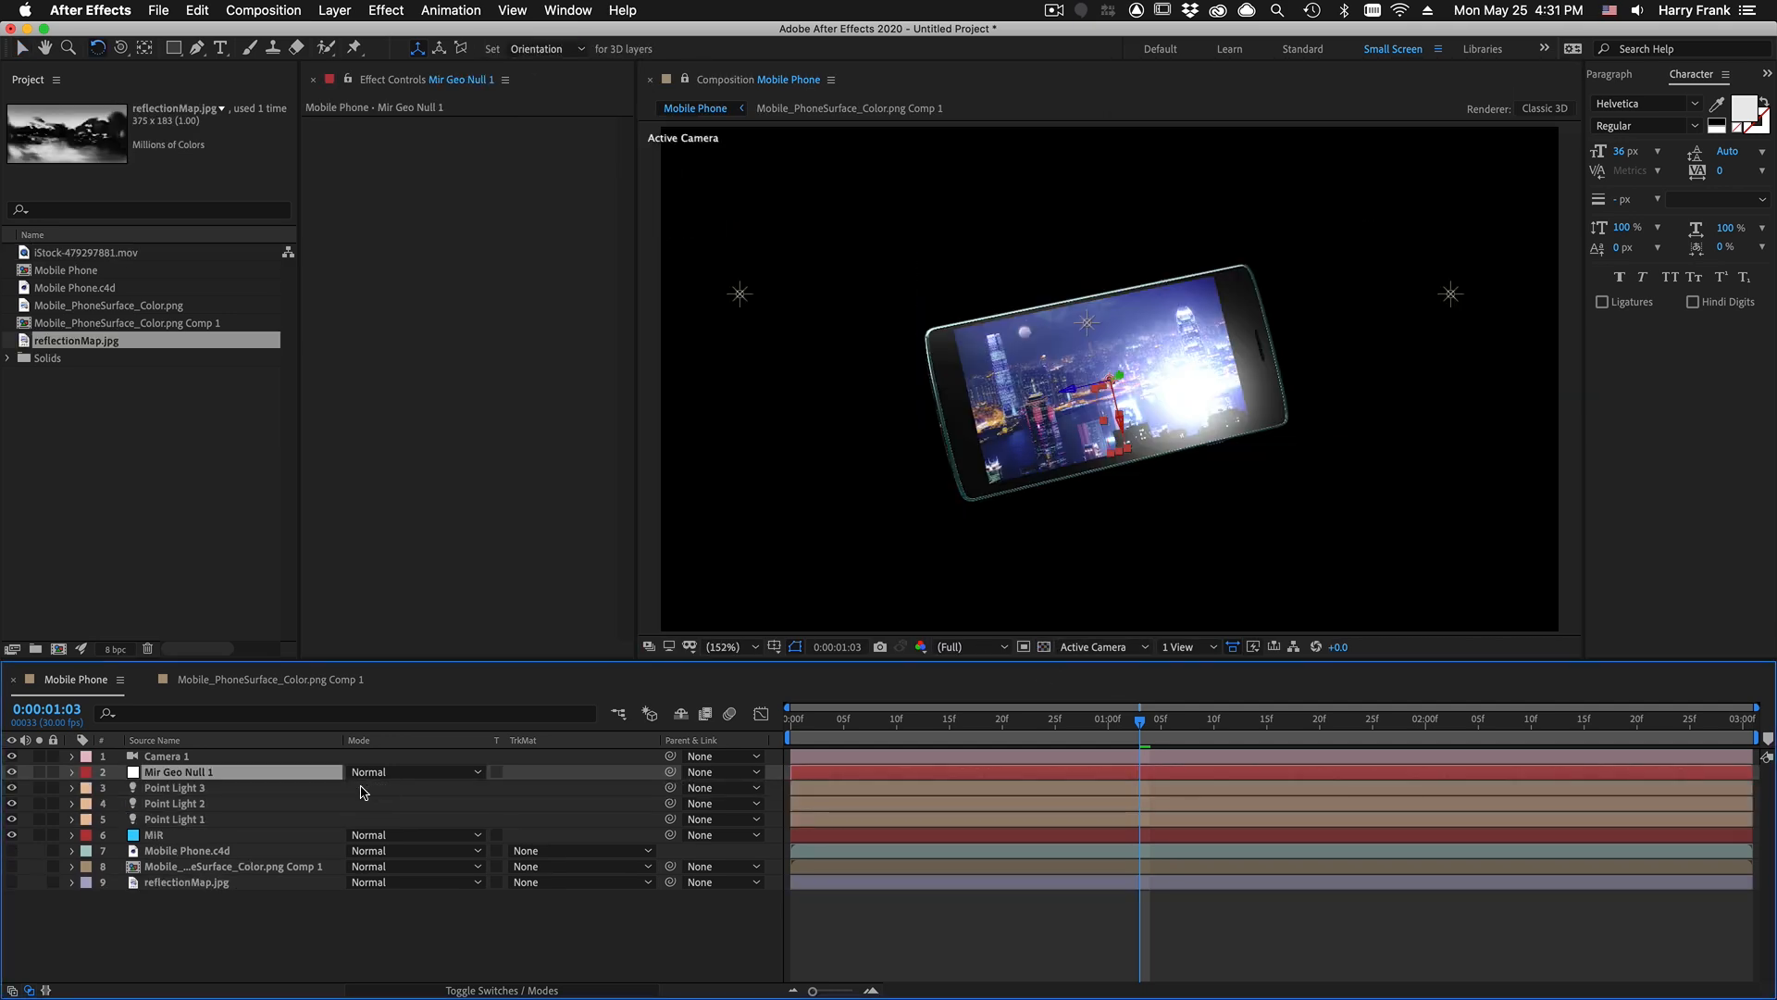
{"action": "key", "text": "s"}
{"action": "left_click_drag", "start_coordinate": [375, 788], "coordinate": [430, 807]}
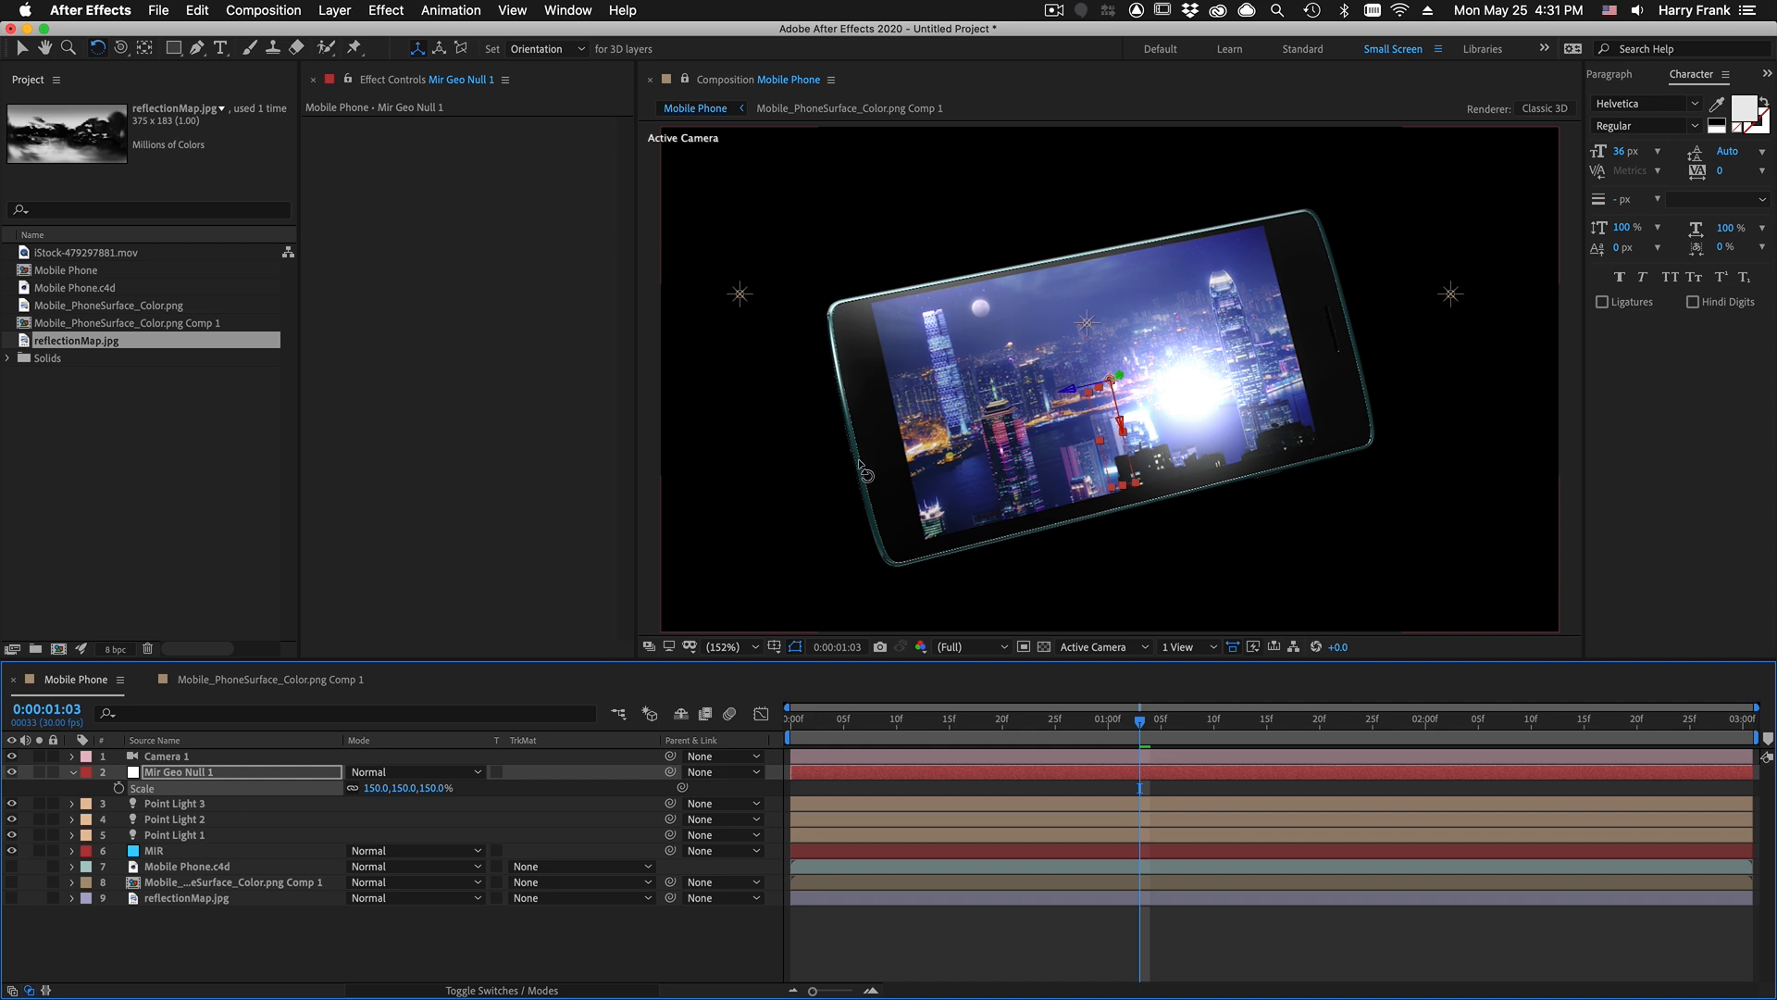
Step: Set Supersample to 16x in the MIR layer's rendering settings and switch to the Selection tool
{"action": "left_click", "coordinate": [174, 851]}
{"action": "scroll", "coordinate": [609, 571], "scroll_direction": "down", "scroll_amount": 10}
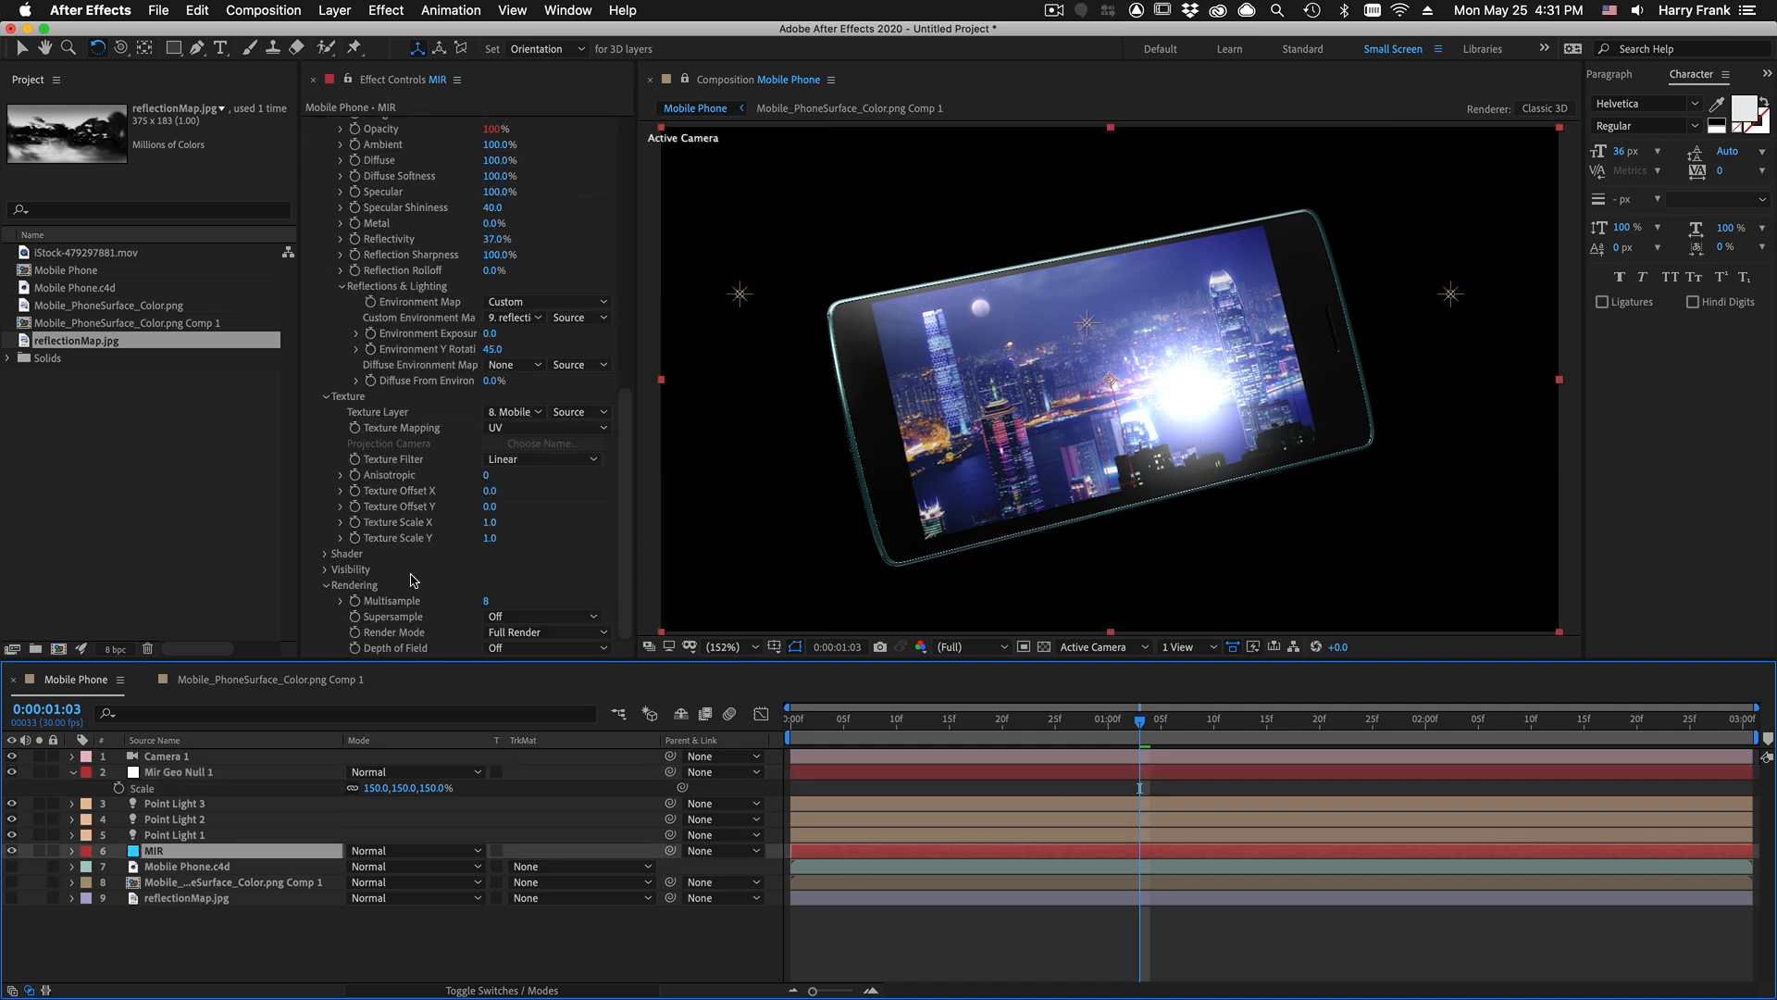
{"action": "left_click", "coordinate": [541, 618]}
{"action": "left_click", "coordinate": [541, 618]}
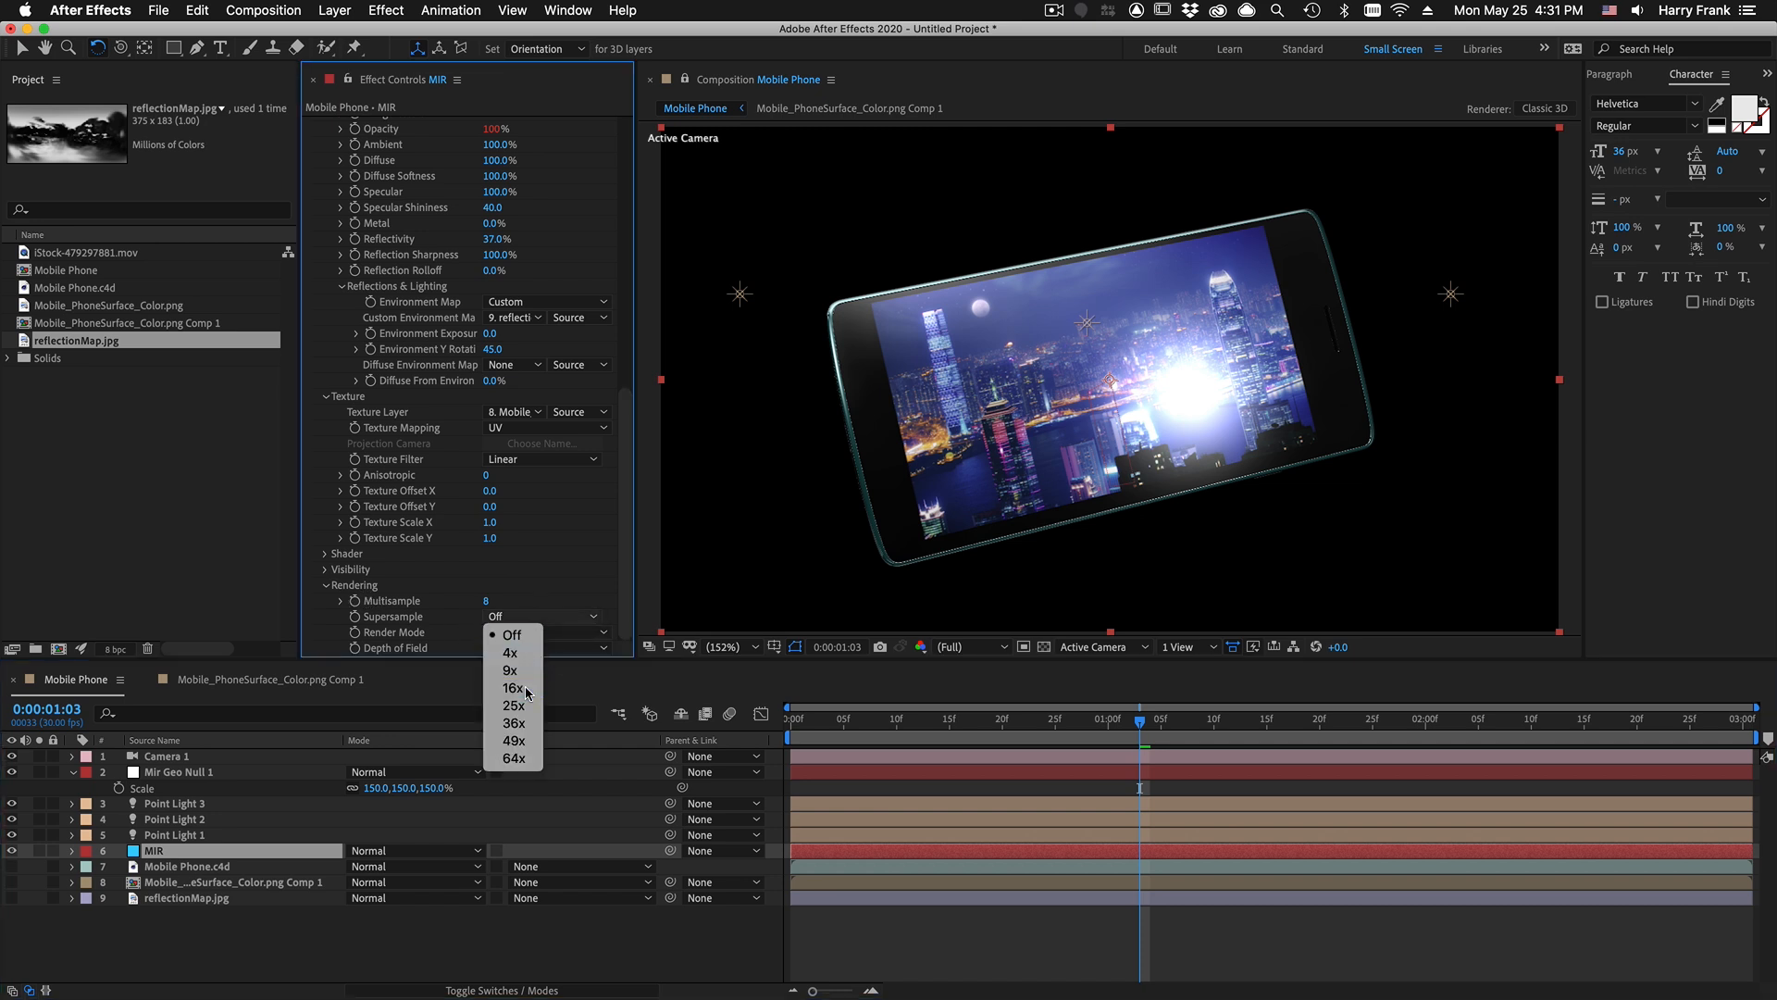
{"action": "left_click", "coordinate": [523, 686]}
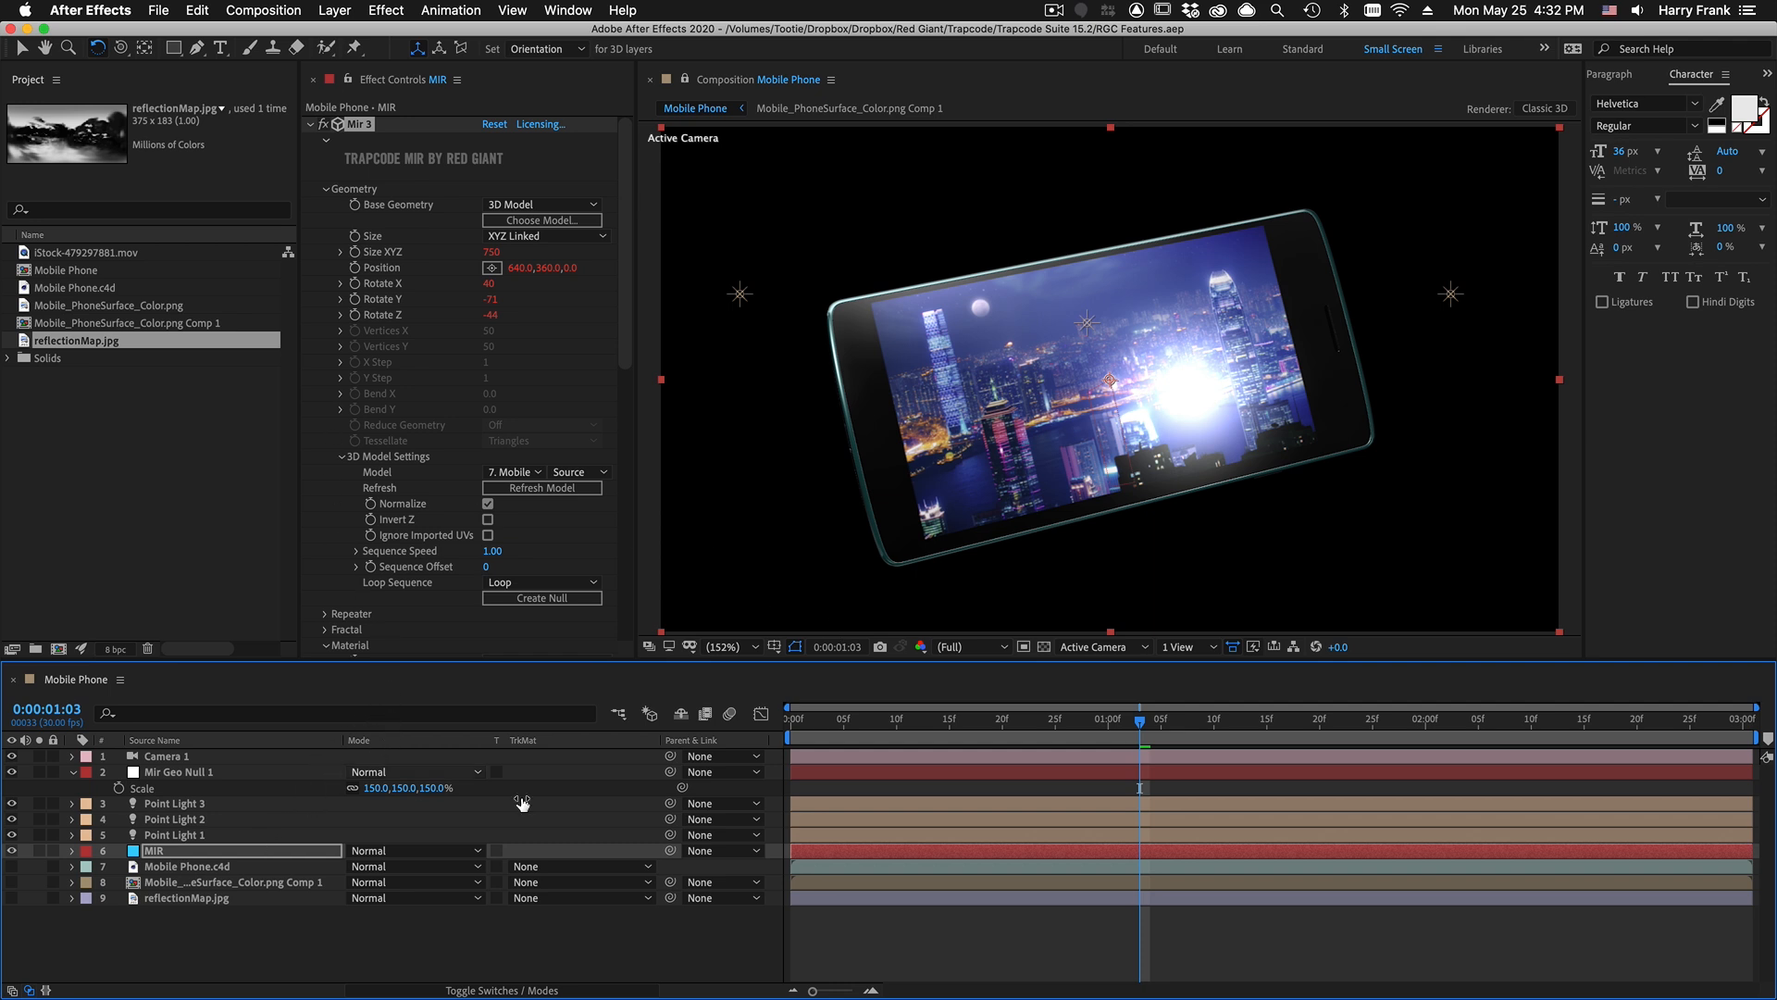
{"action": "key", "text": "v"}
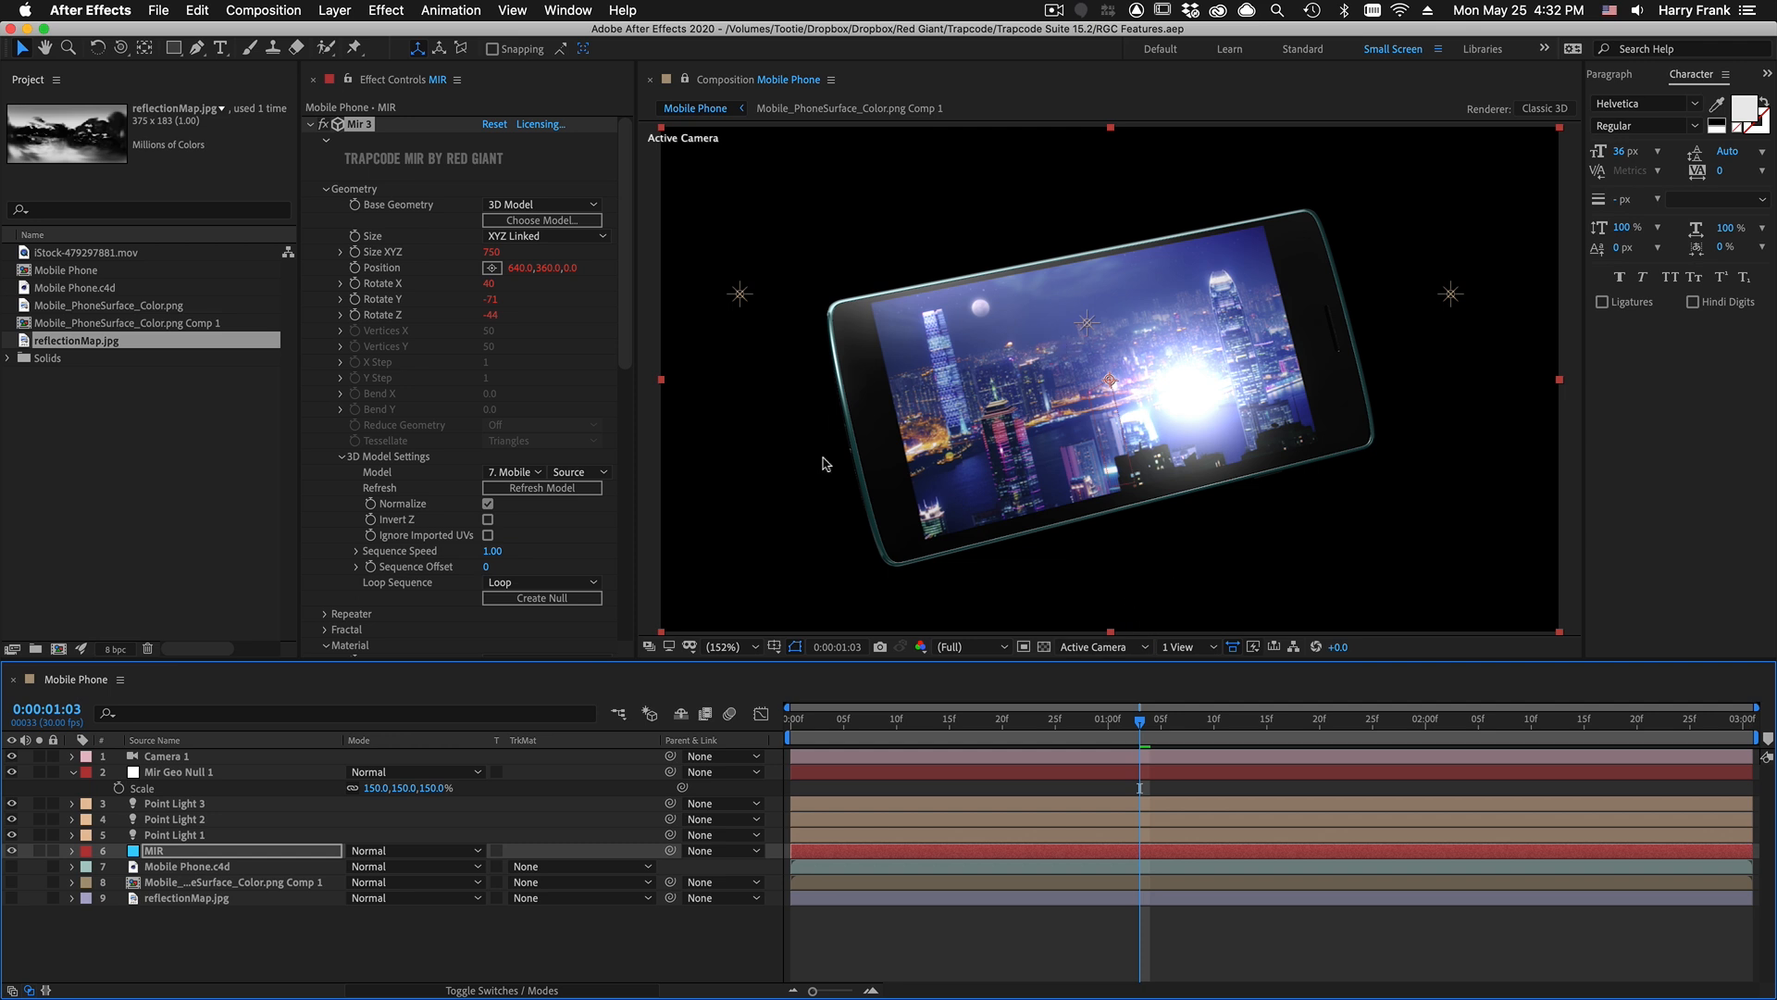
{"action": "left_click", "coordinate": [76, 516]}
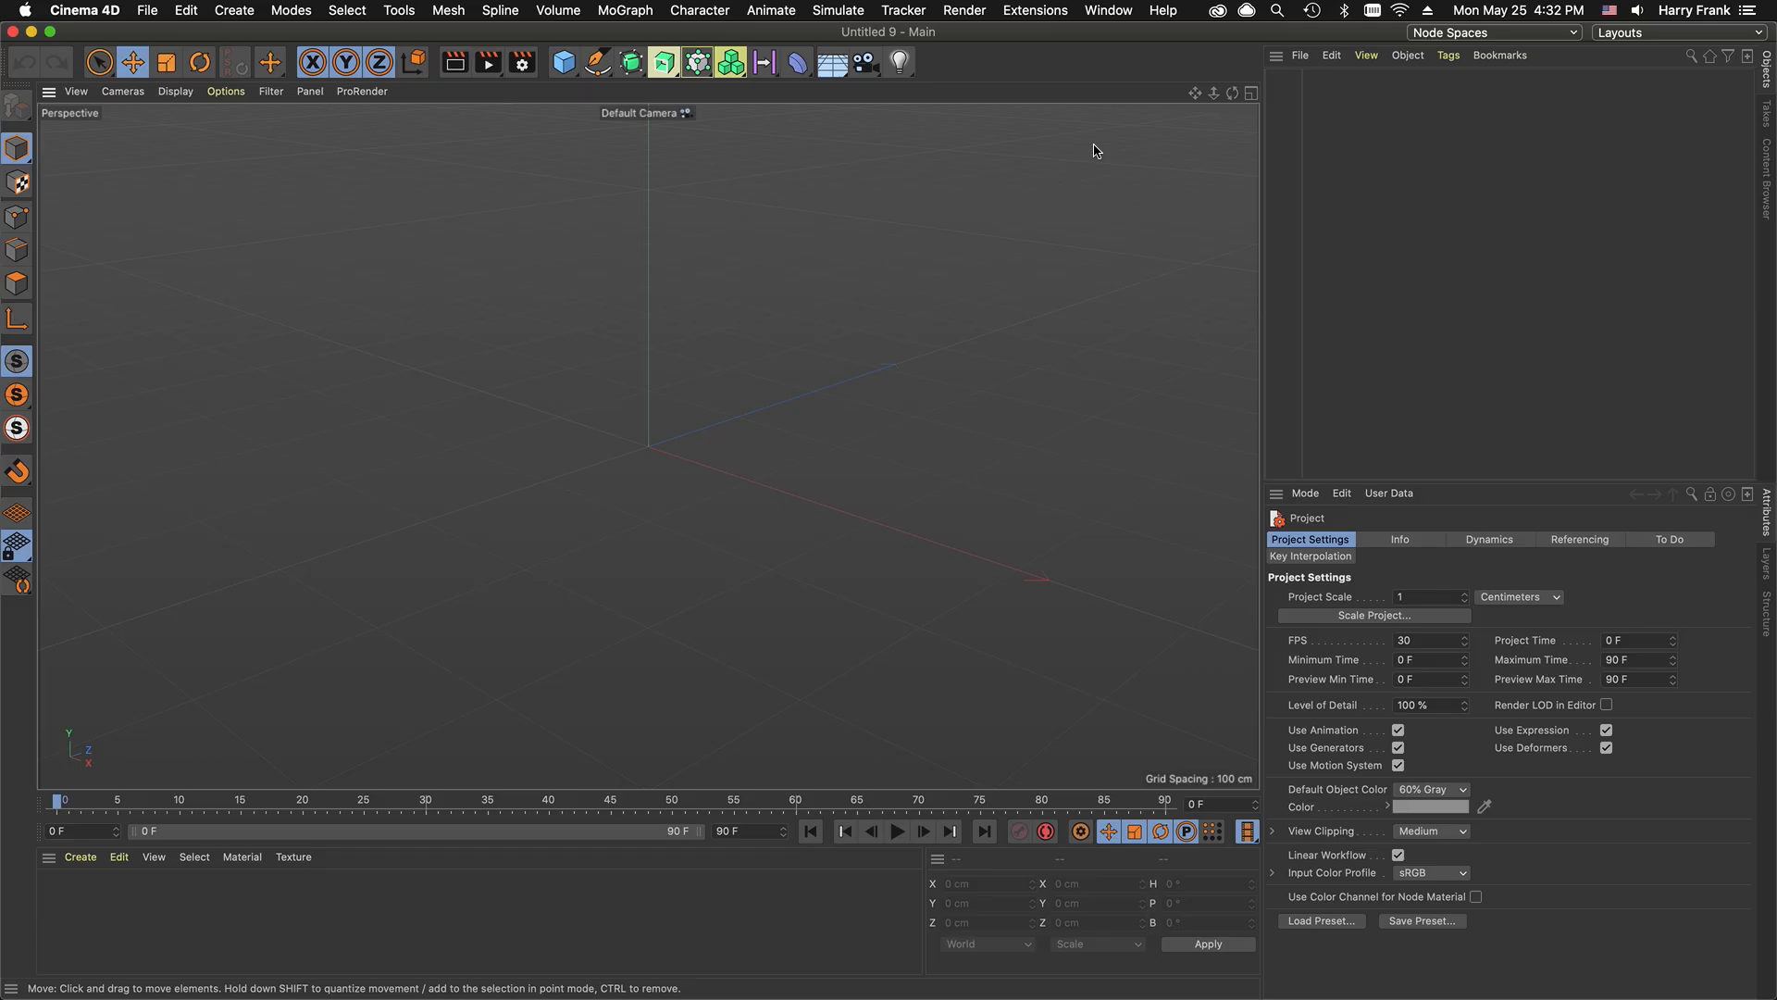
Step: In Cinema 4D, add the Laptop model from the Content Browser's Electronics & Technology folder to the empty scene
{"action": "left_click", "coordinate": [1107, 10]}
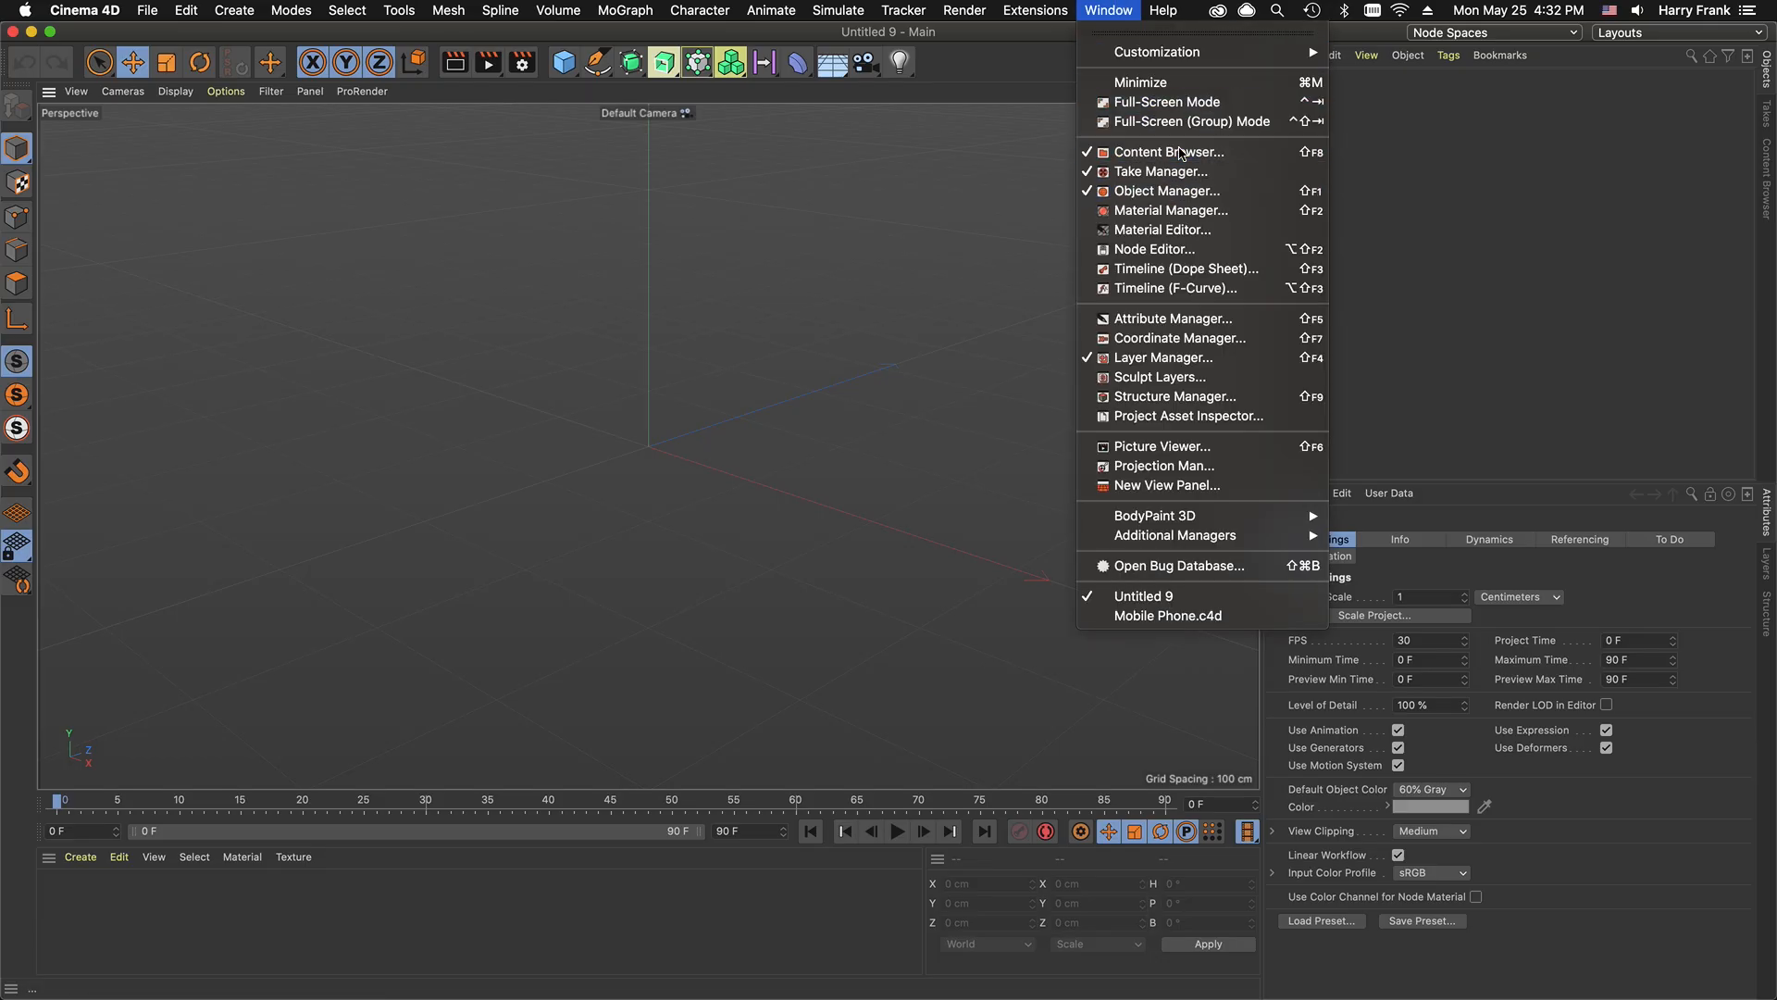
{"action": "left_click", "coordinate": [1181, 152]}
{"action": "left_click", "coordinate": [522, 325]}
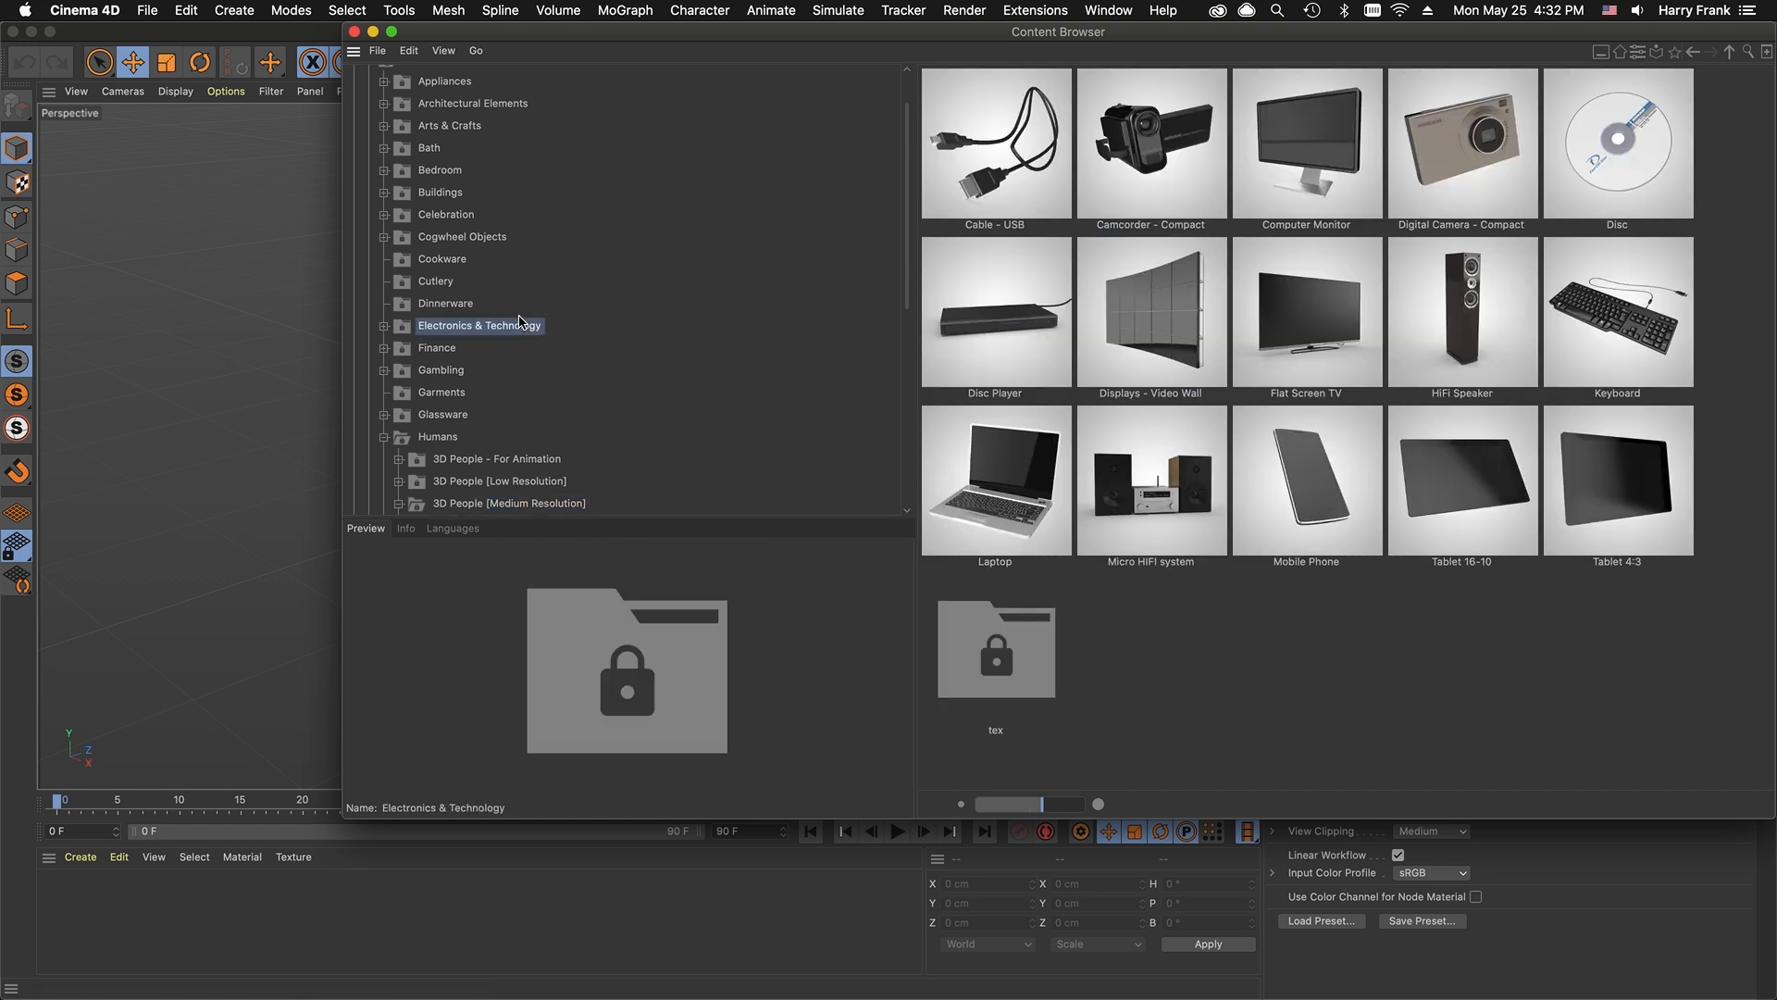
{"action": "left_click", "coordinate": [1011, 471]}
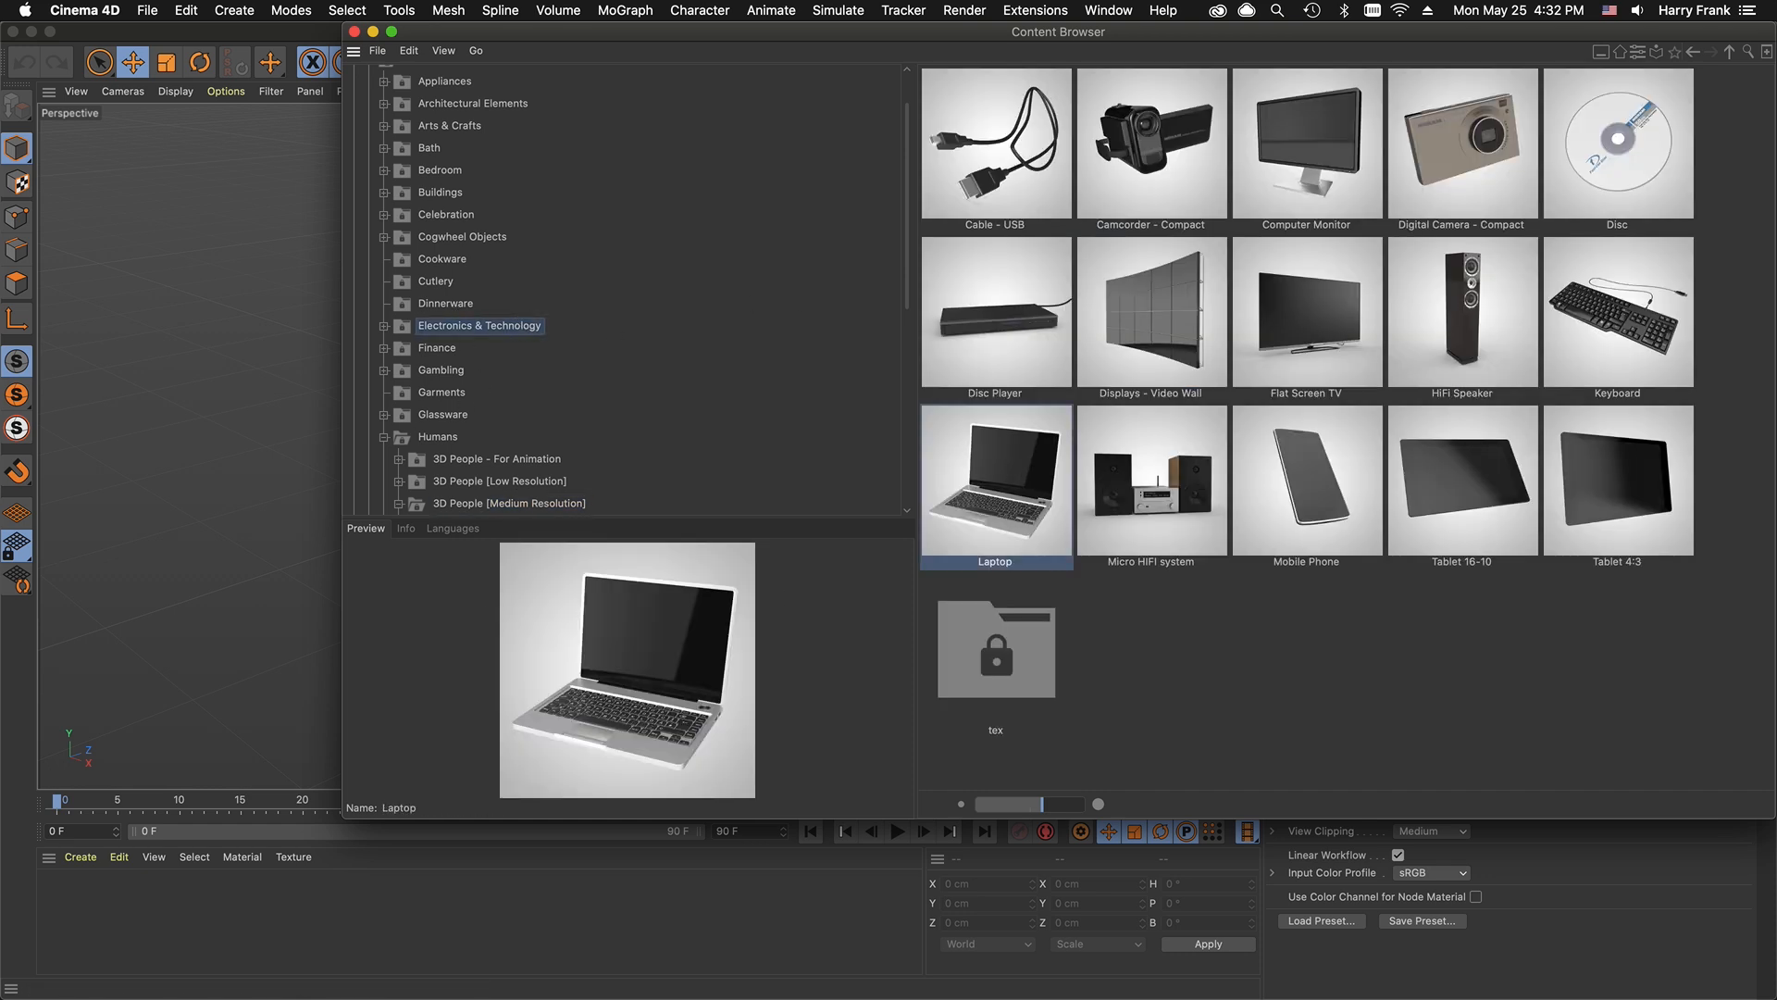
{"action": "left_click", "coordinate": [355, 32]}
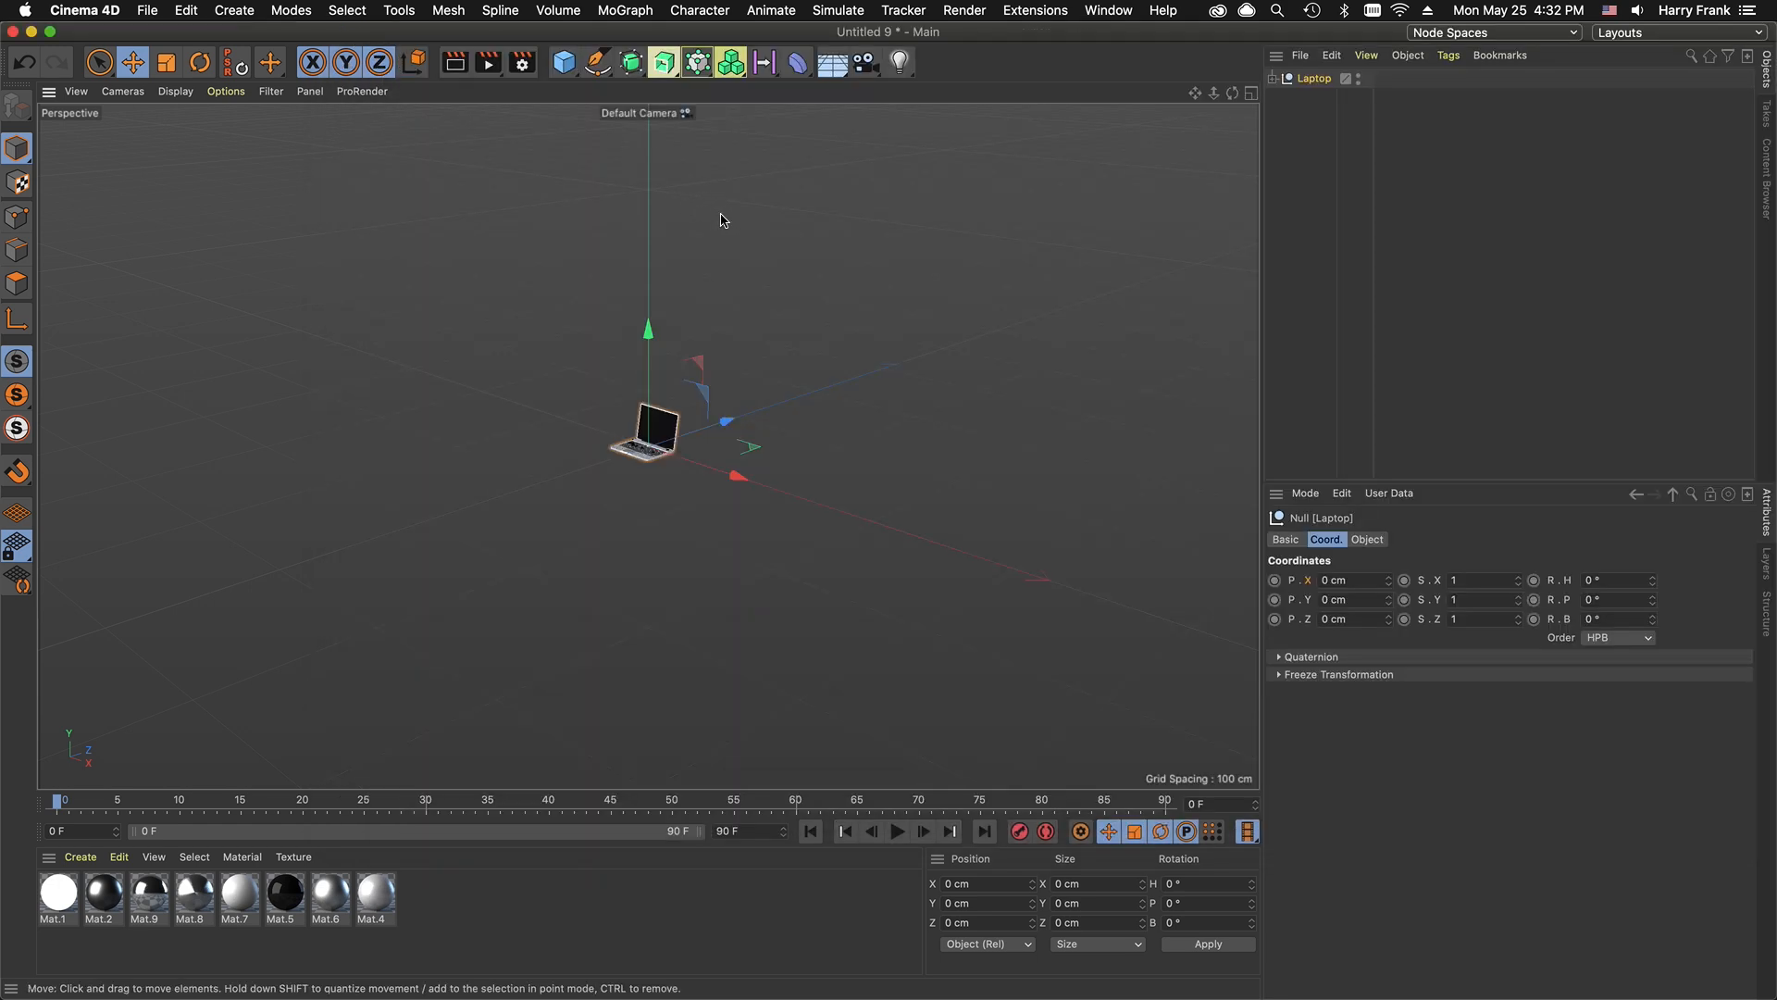
Step: Save the laptop scene as Laptop.c4d in the Trapcode Suite 15.2 folder
{"action": "key", "text": "h"}
{"action": "left_click_drag", "start_coordinate": [776, 400], "coordinate": [944, 305]}
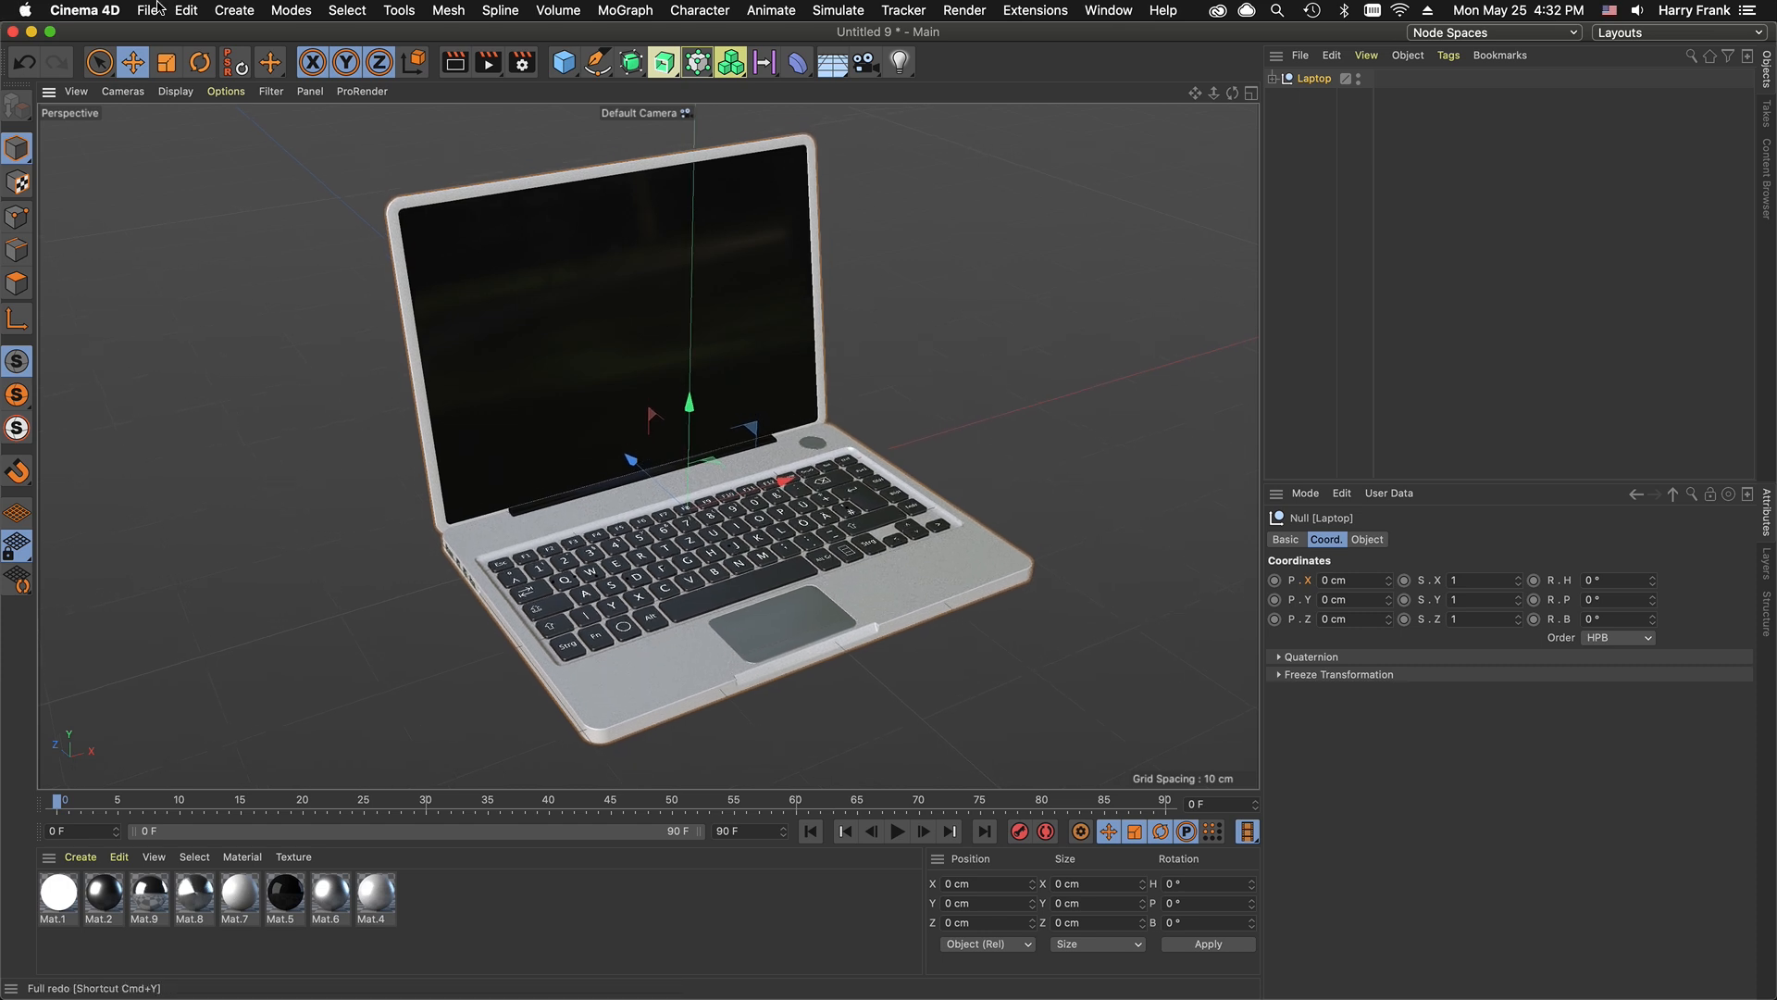
{"action": "key", "text": "super+s"}
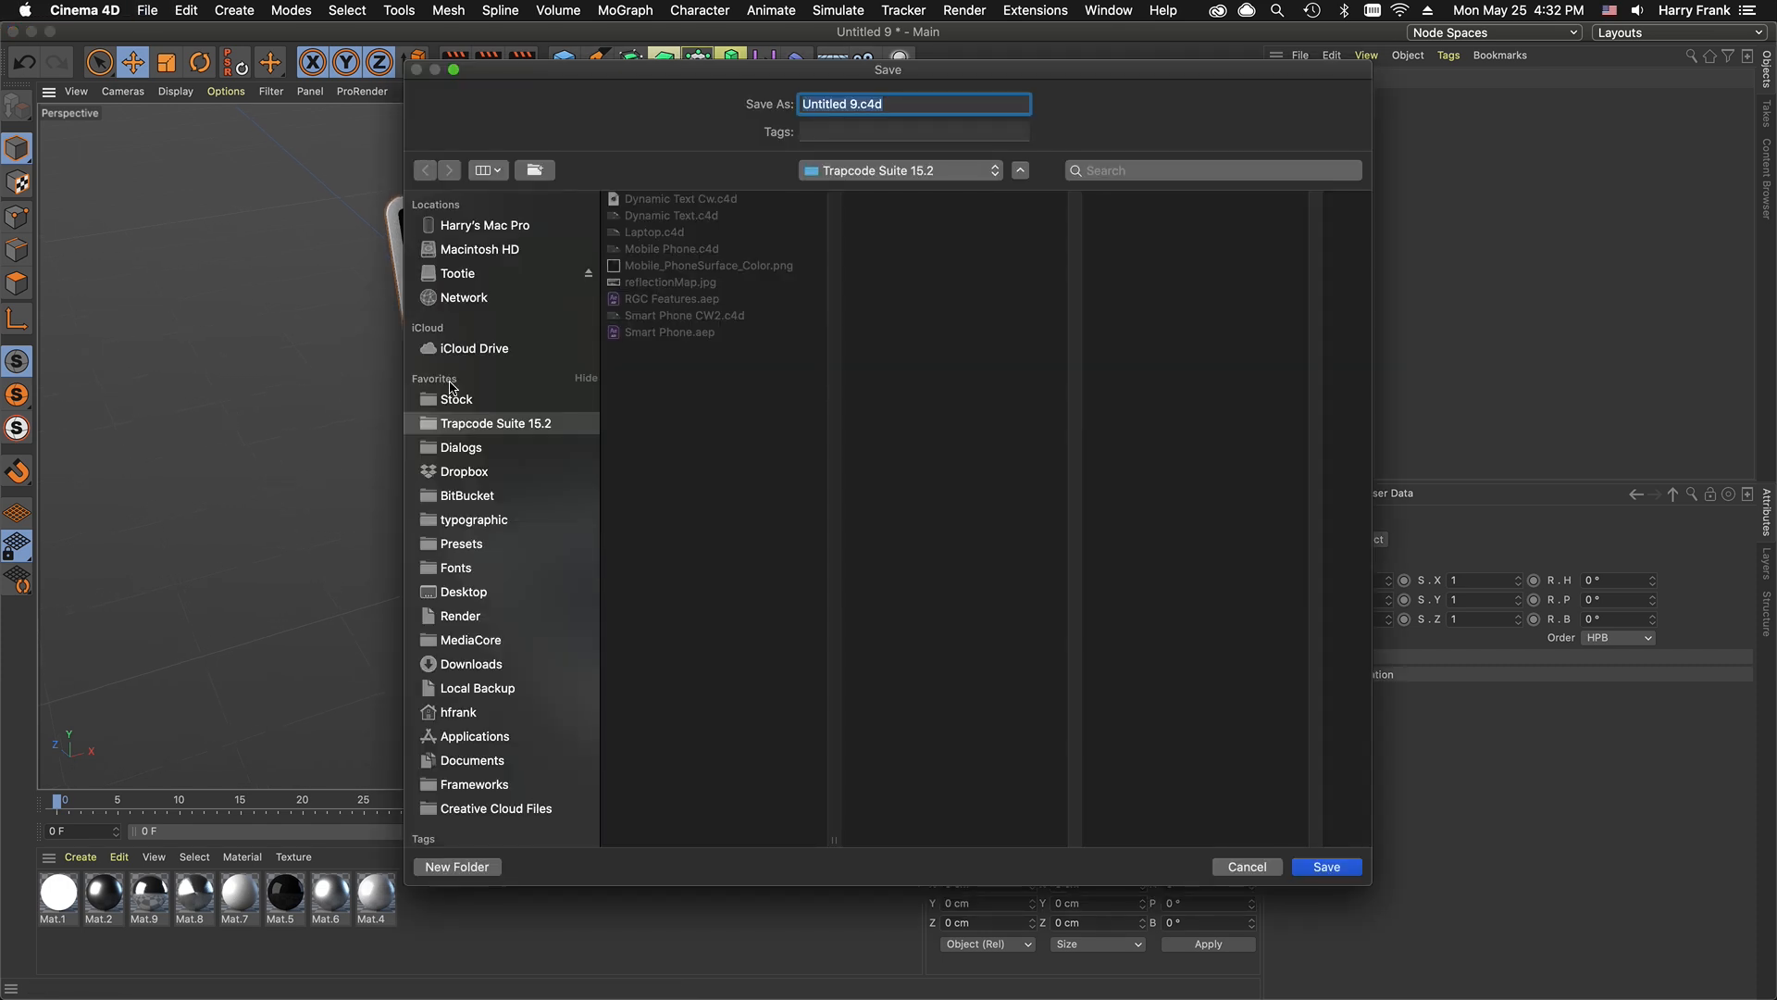
{"action": "type", "text": "K"}
{"action": "key", "text": "BackSpace"}
{"action": "type", "text": "Laptop"}
{"action": "key", "text": "Return"}
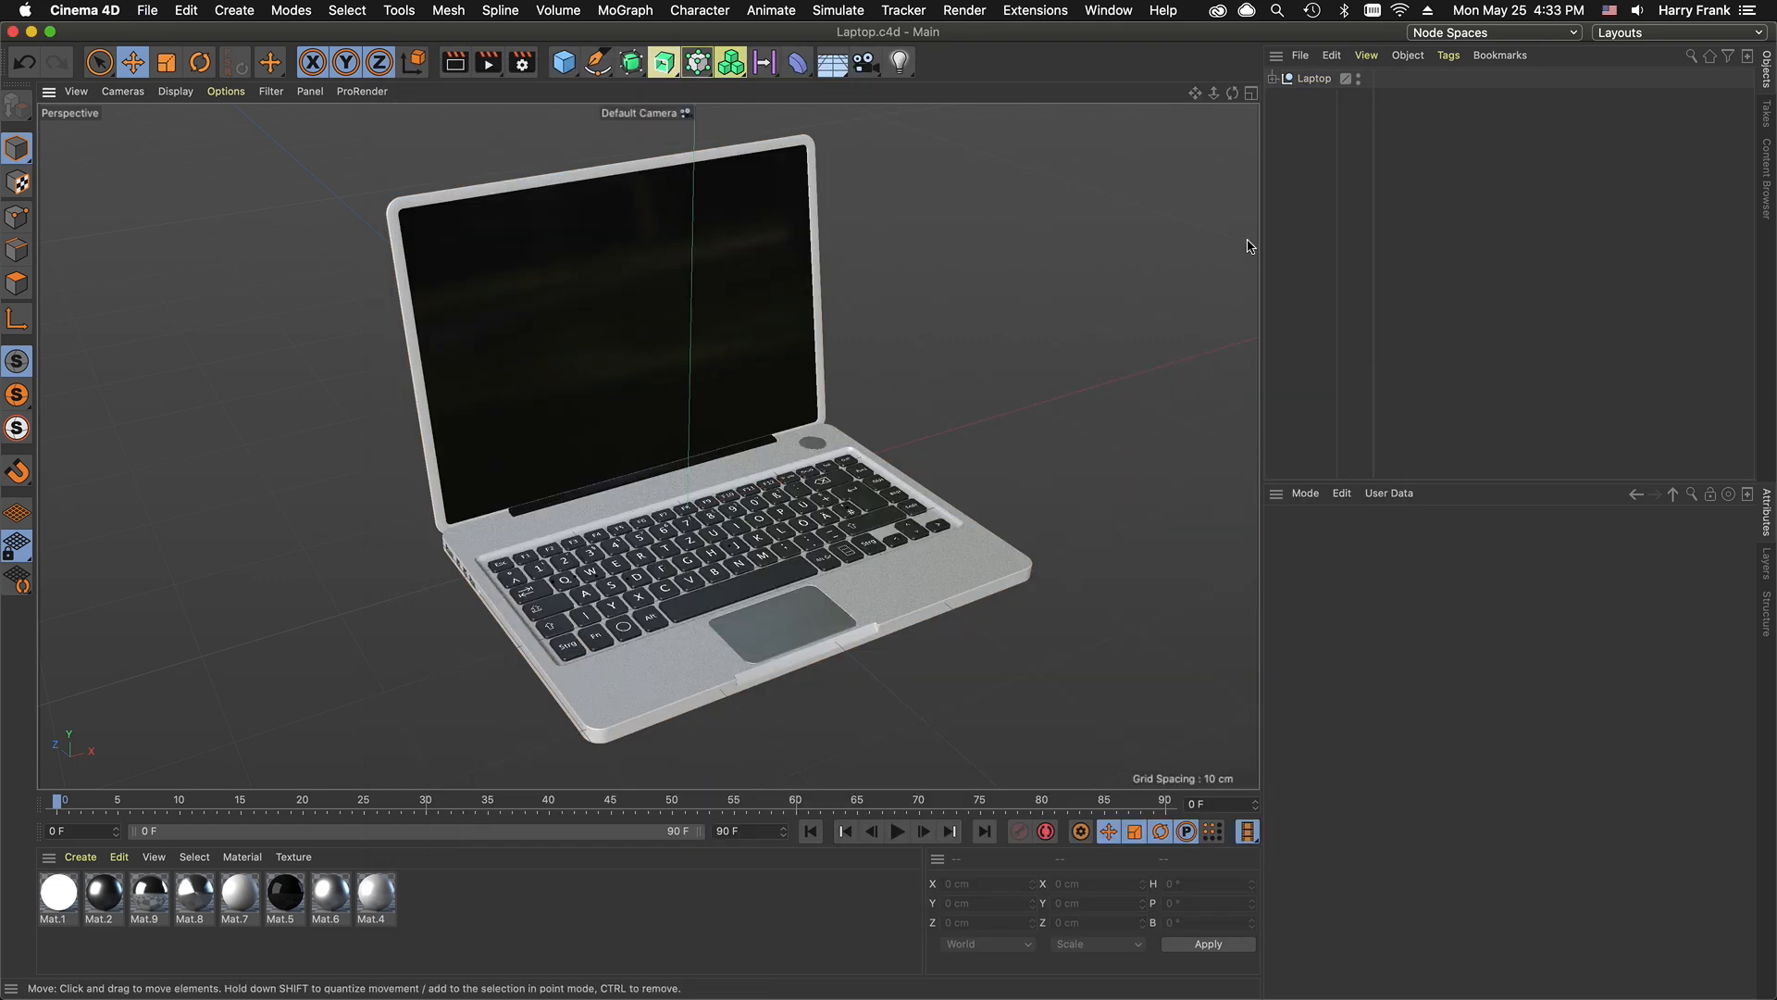
Step: Expand the laptop's Body and Keys groups, and save the project for Cineware as Laptop CW.c4d in the Trapcode Suite 15.2 folder
{"action": "left_click", "coordinate": [1273, 78]}
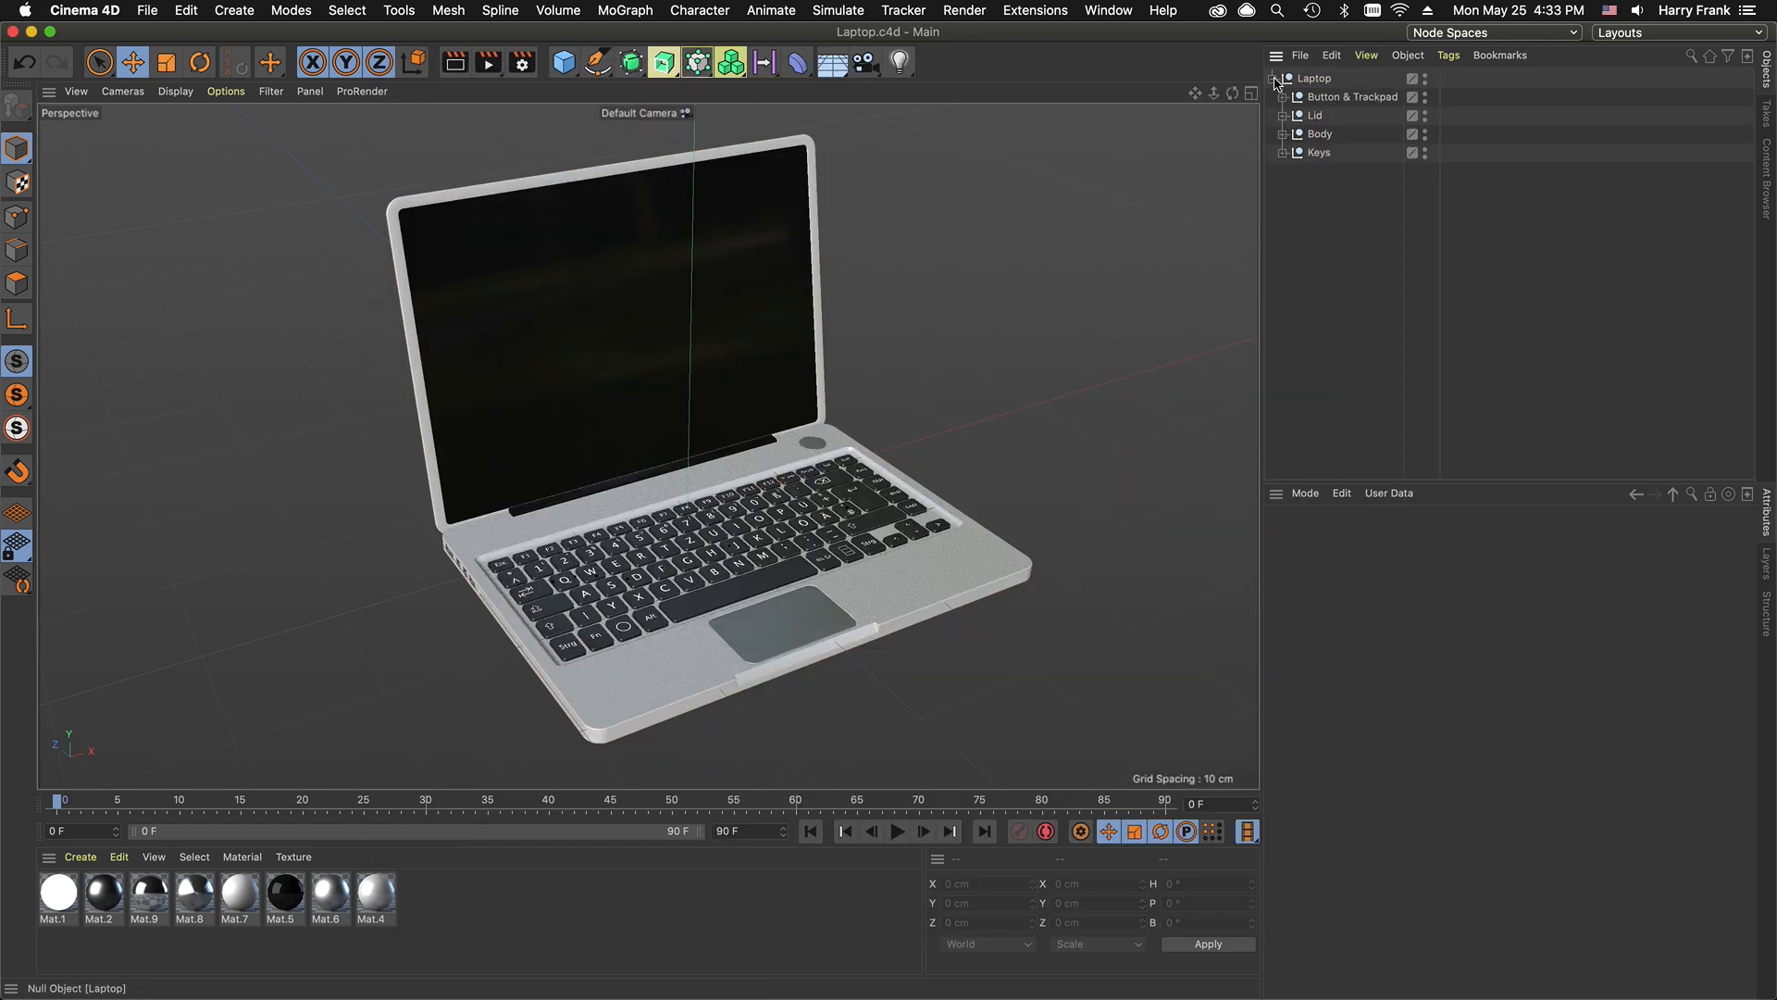
{"action": "left_click", "coordinate": [1283, 153]}
{"action": "left_click", "coordinate": [1283, 134]}
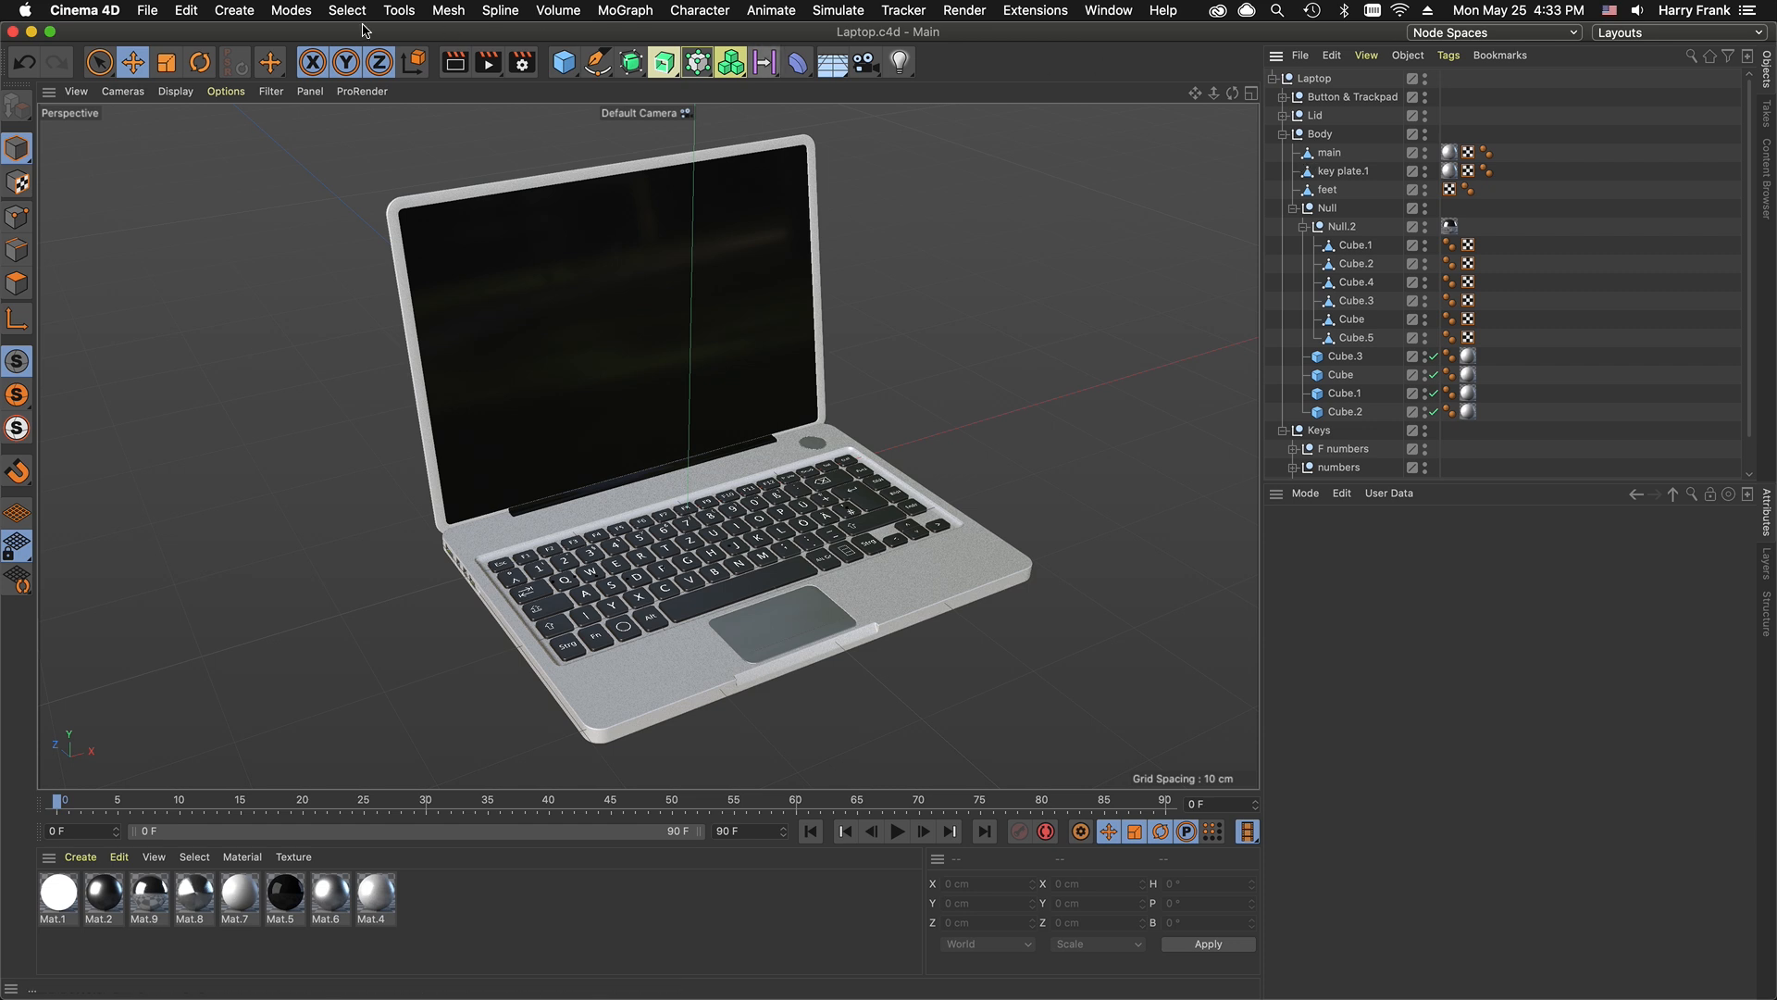
{"action": "left_click", "coordinate": [148, 11]}
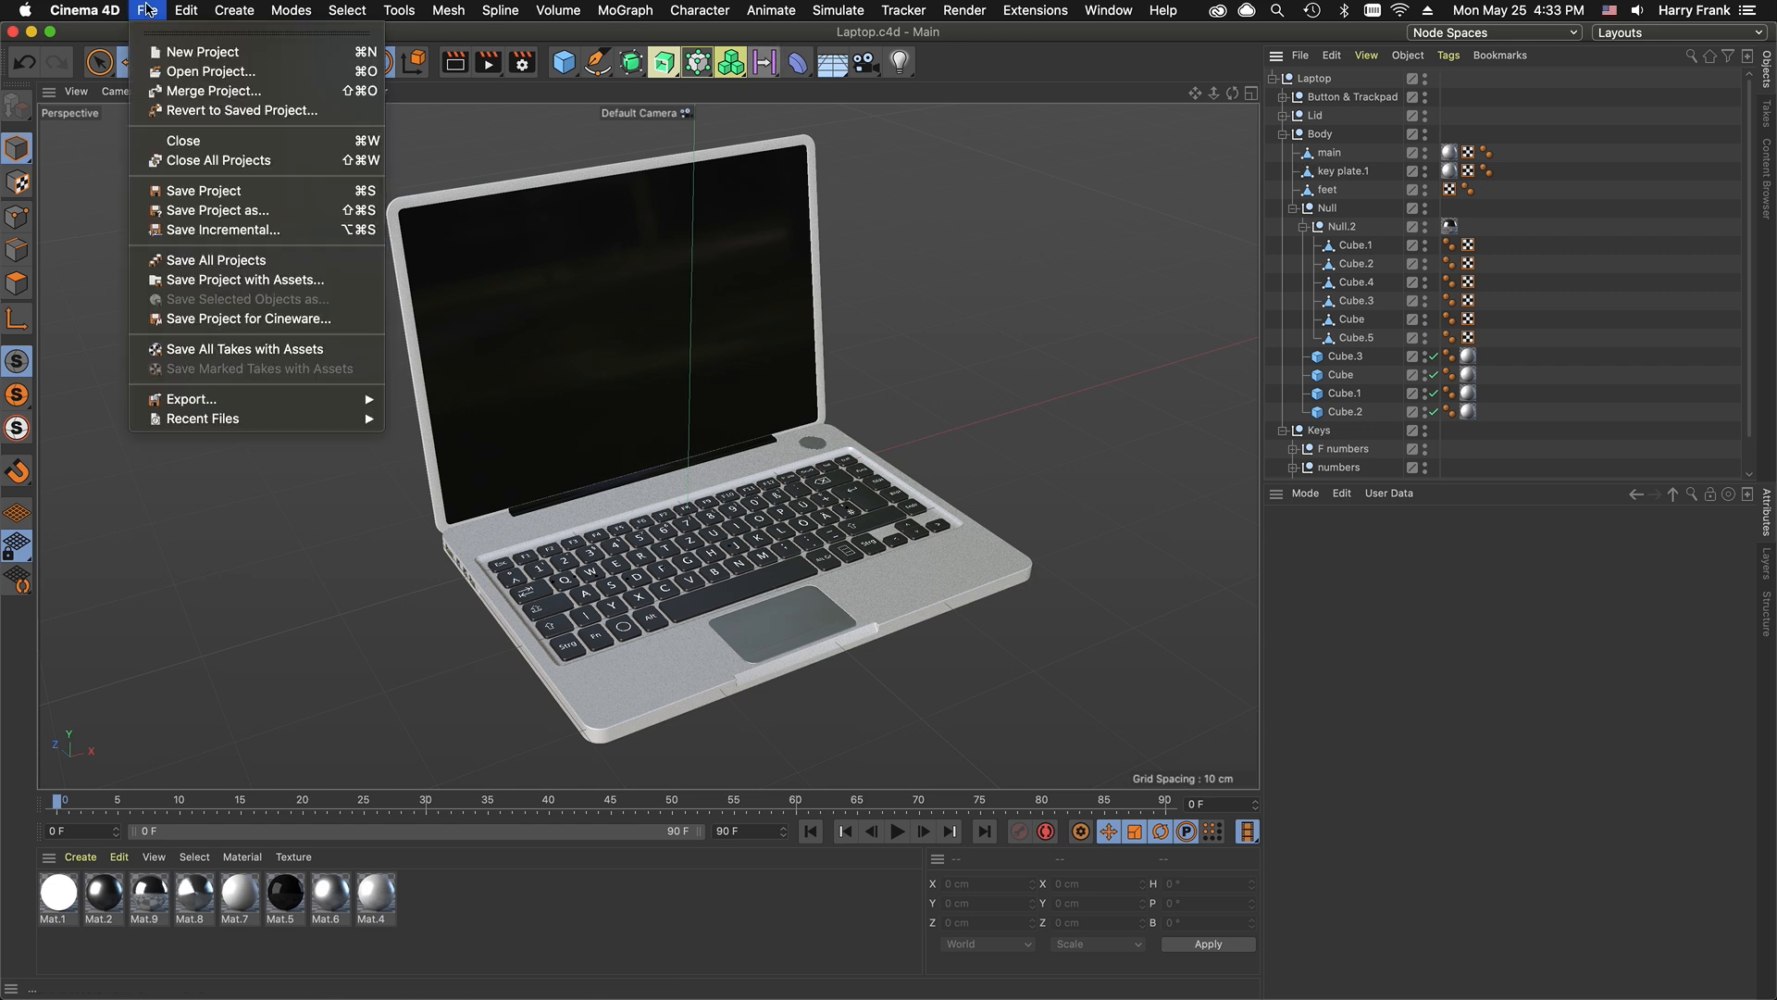
{"action": "left_click", "coordinate": [314, 326]}
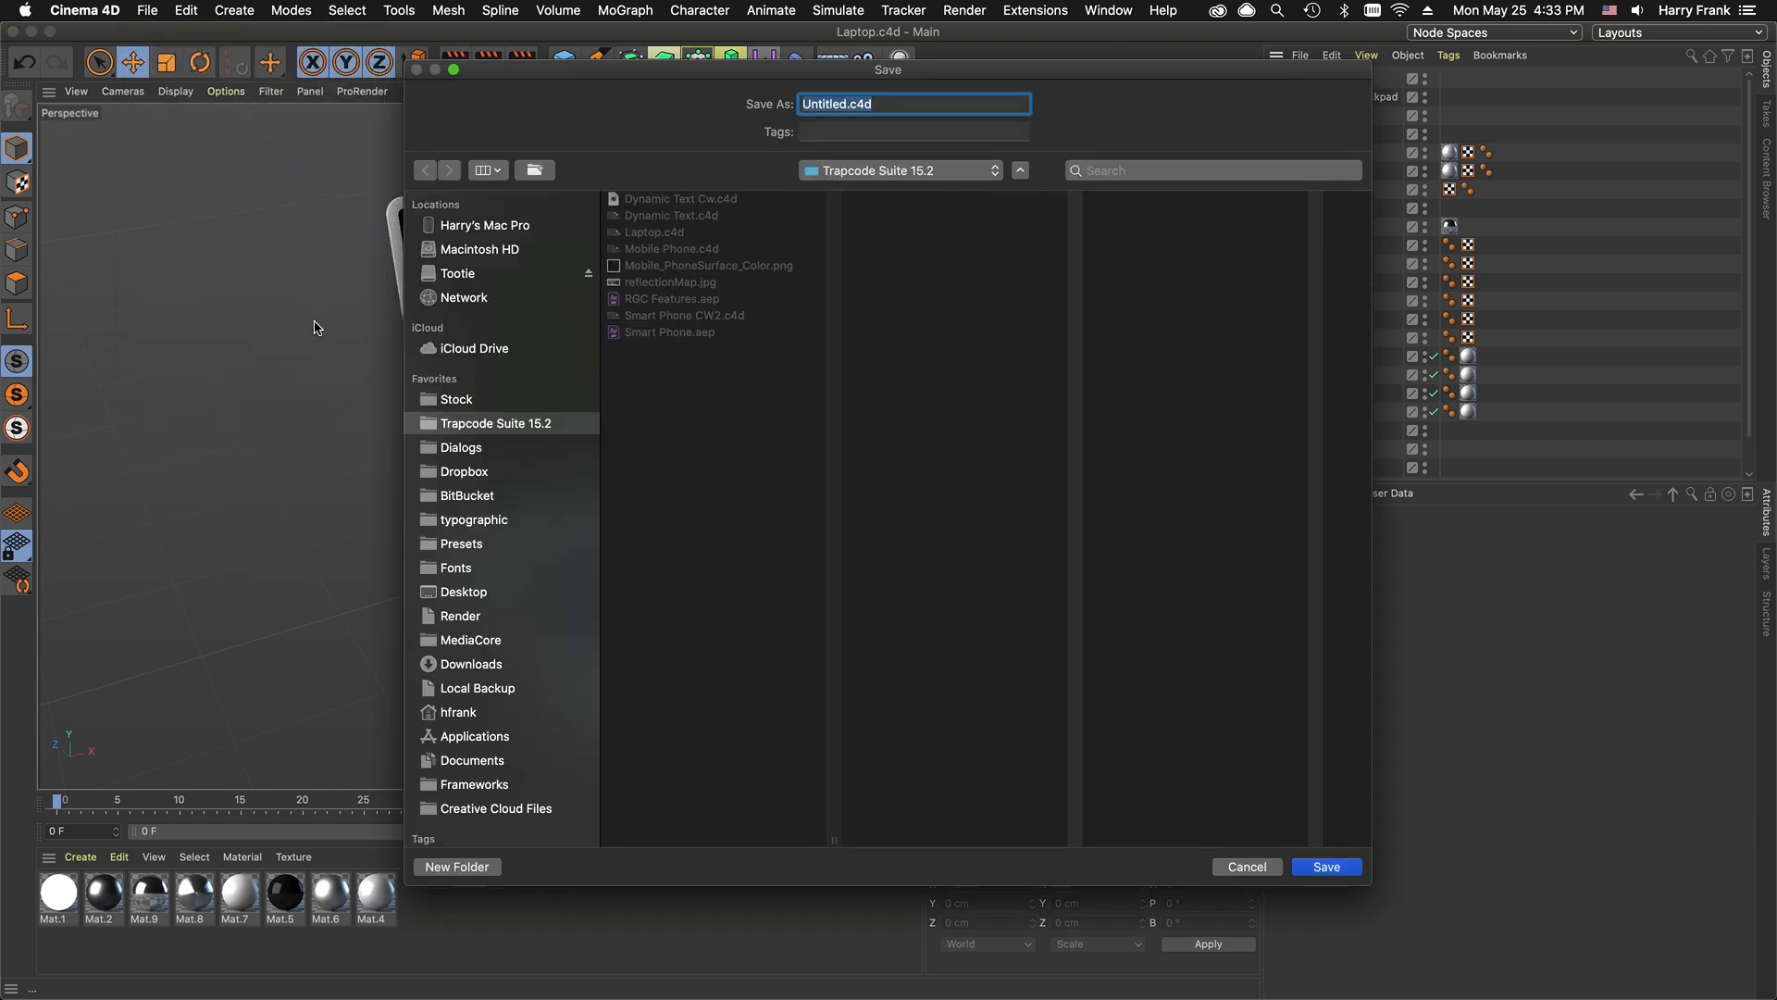
{"action": "left_click", "coordinate": [655, 232]}
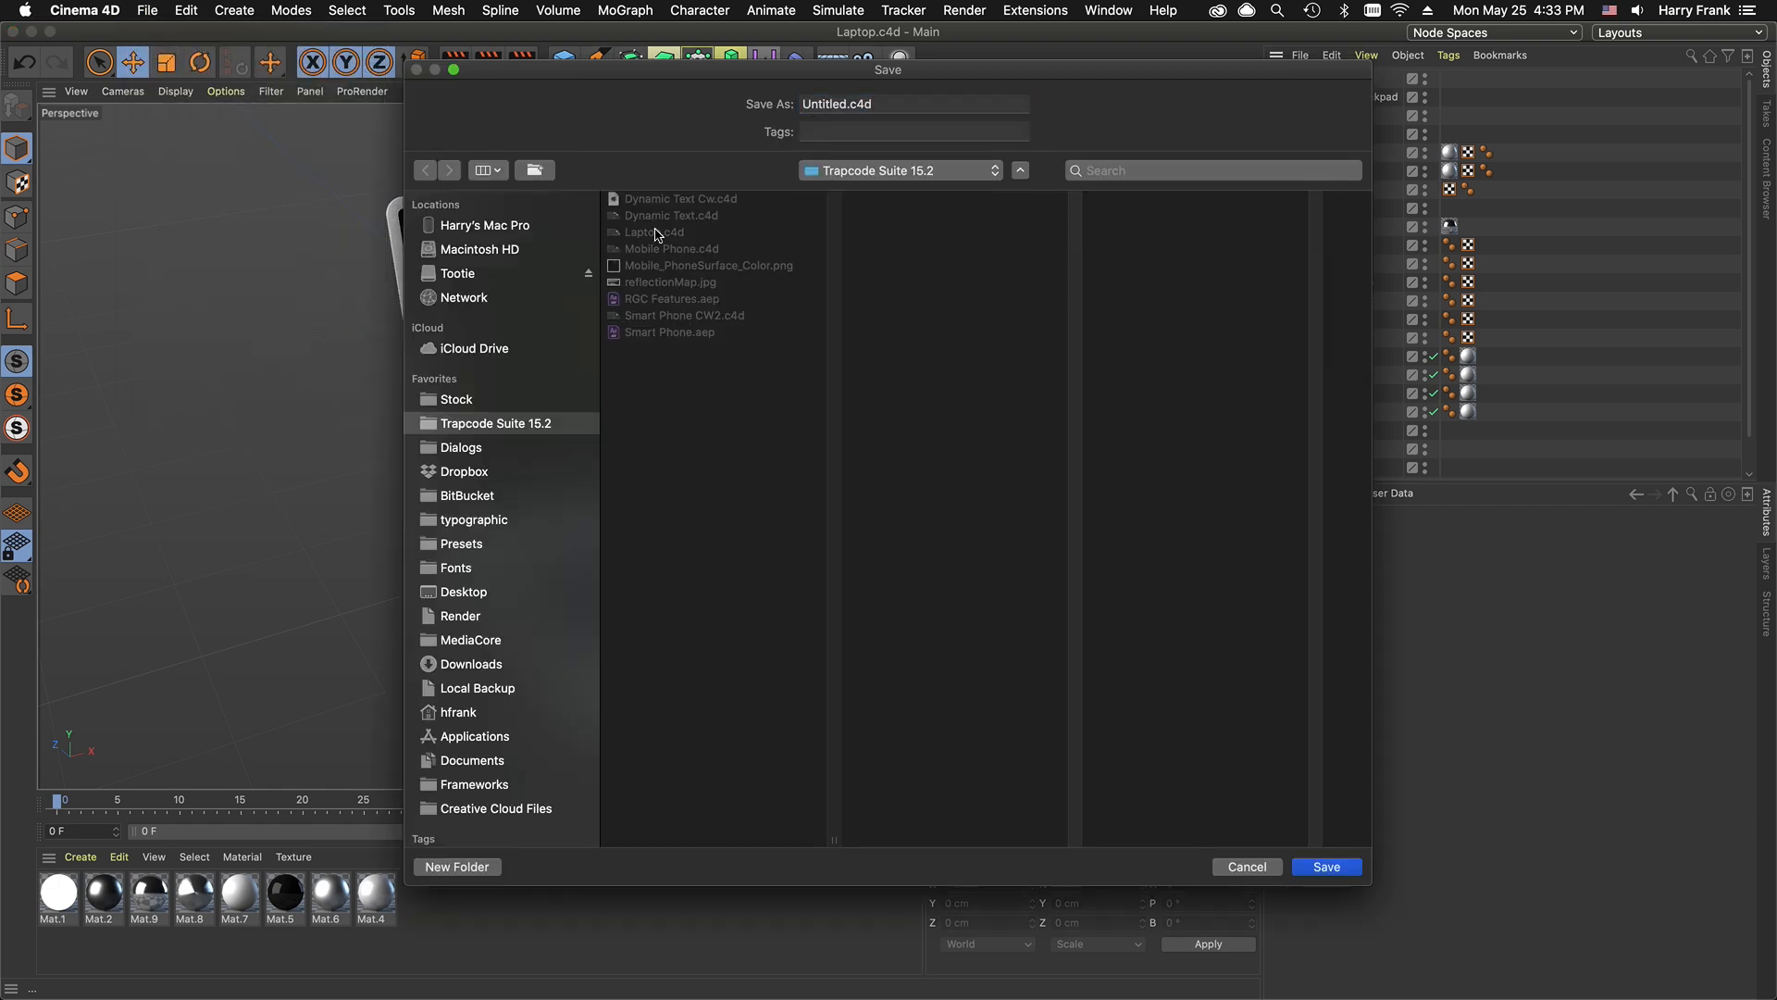
{"action": "left_click", "coordinate": [840, 104]}
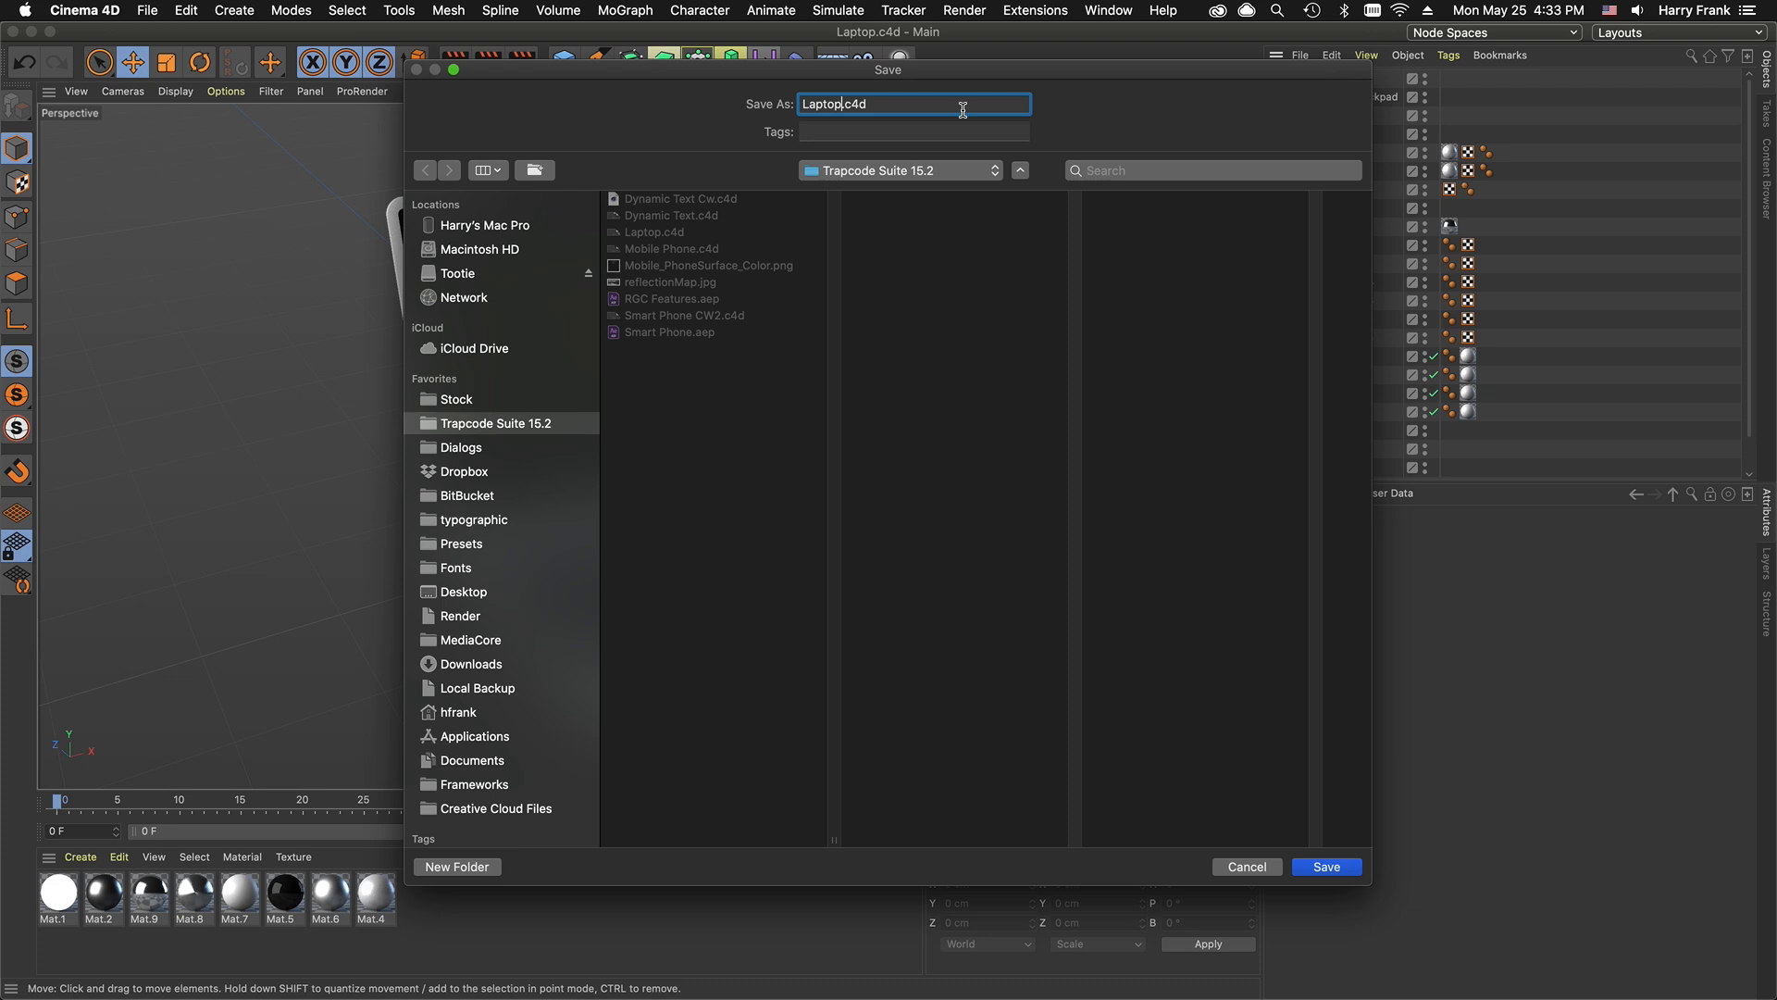
{"action": "type", "text": "CW"}
{"action": "key", "text": "Return"}
Step: Switch to After Effects, import Laptop CW.c4d and create a new composition from it
{"action": "key", "text": "super+Tab"}
{"action": "key", "text": "super+Tab"}
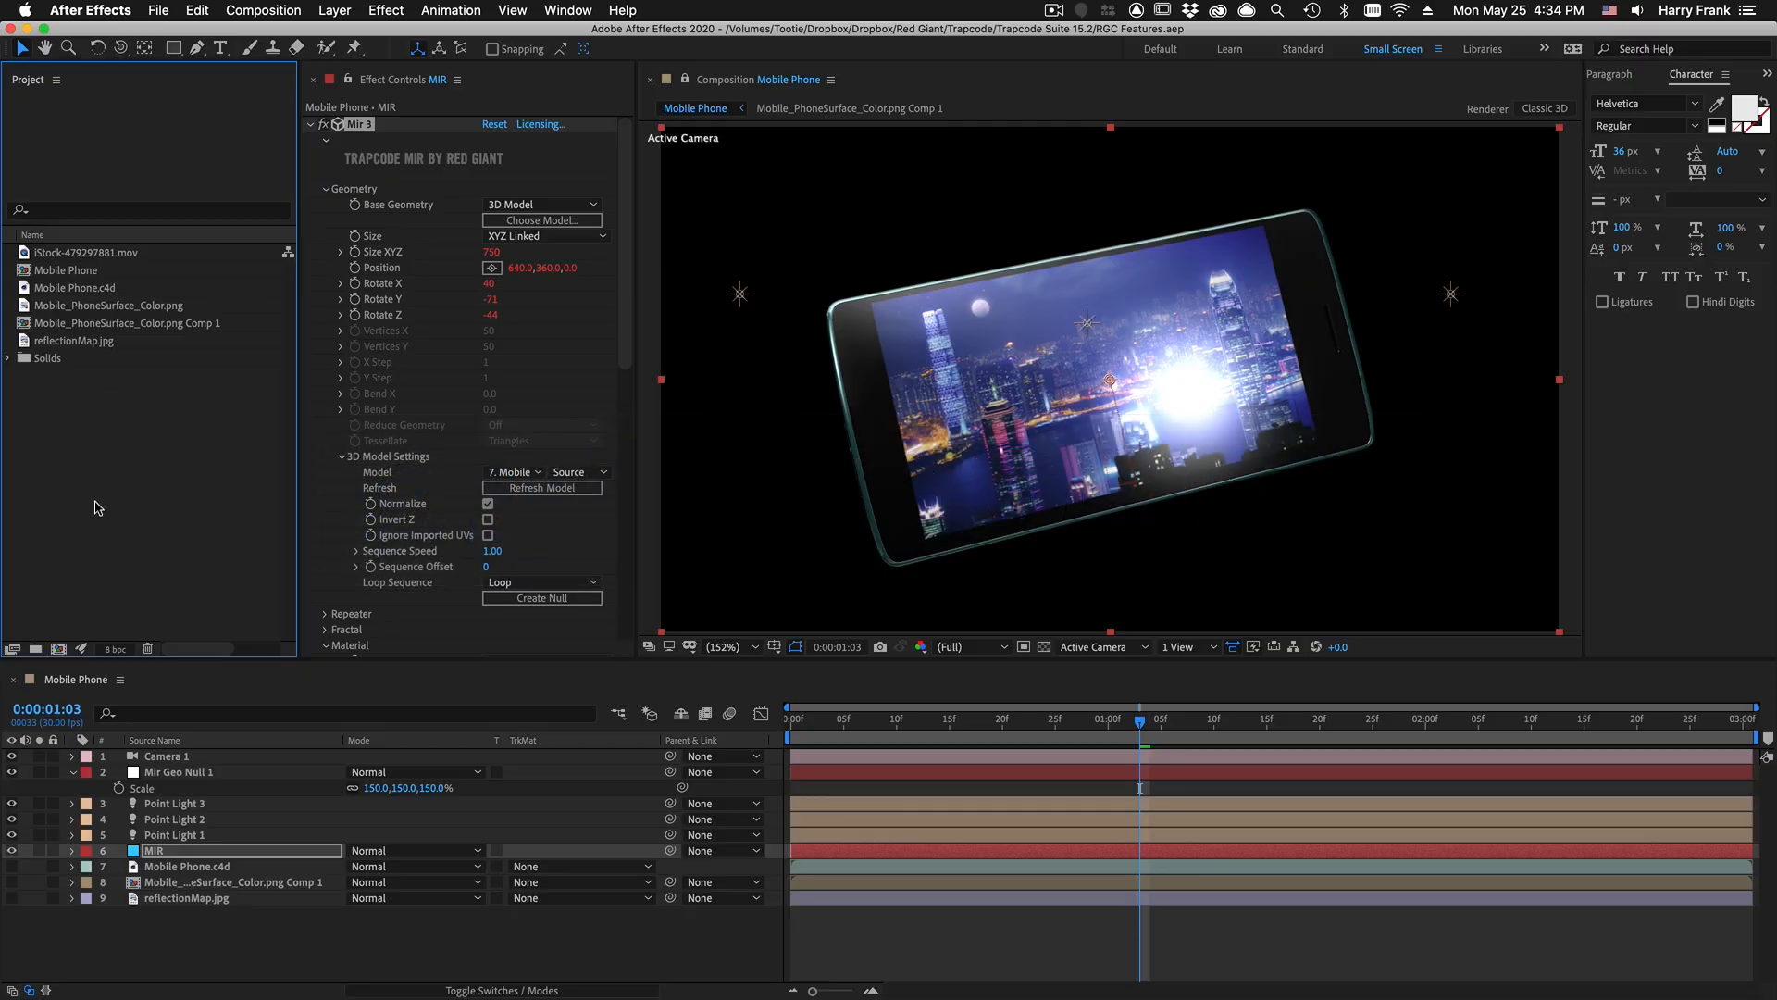
{"action": "double_click", "coordinate": [114, 526]}
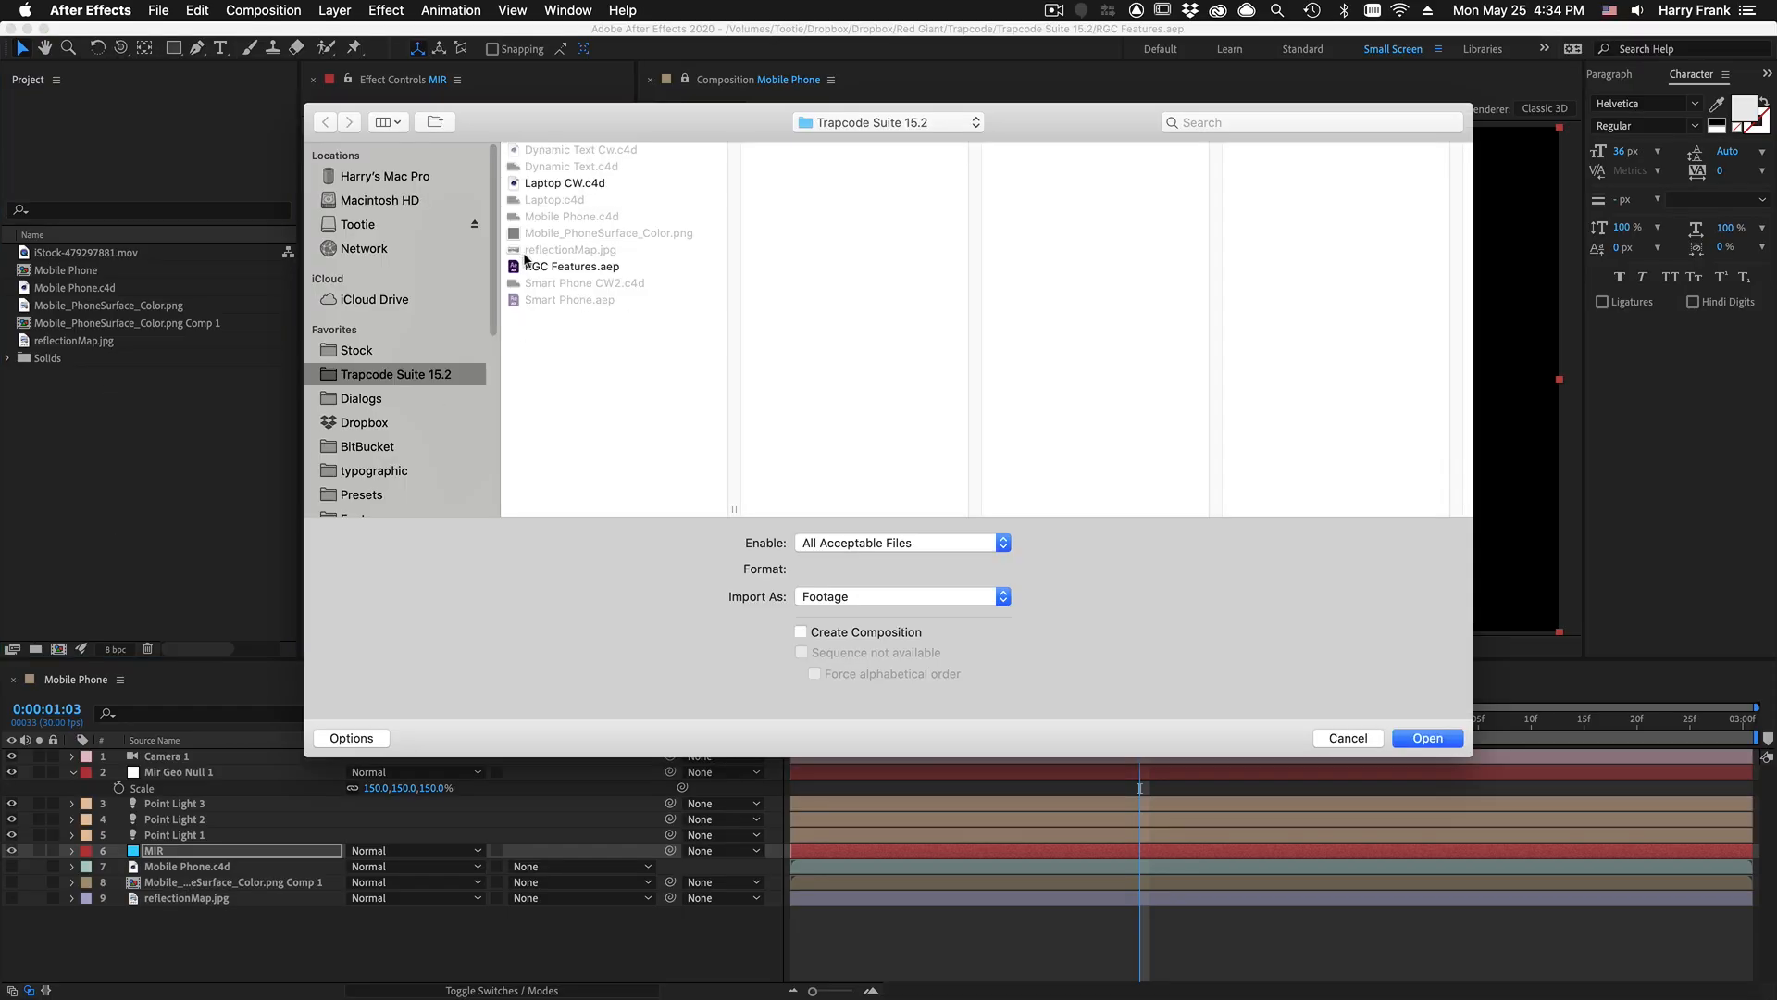
{"action": "left_click", "coordinate": [560, 184]}
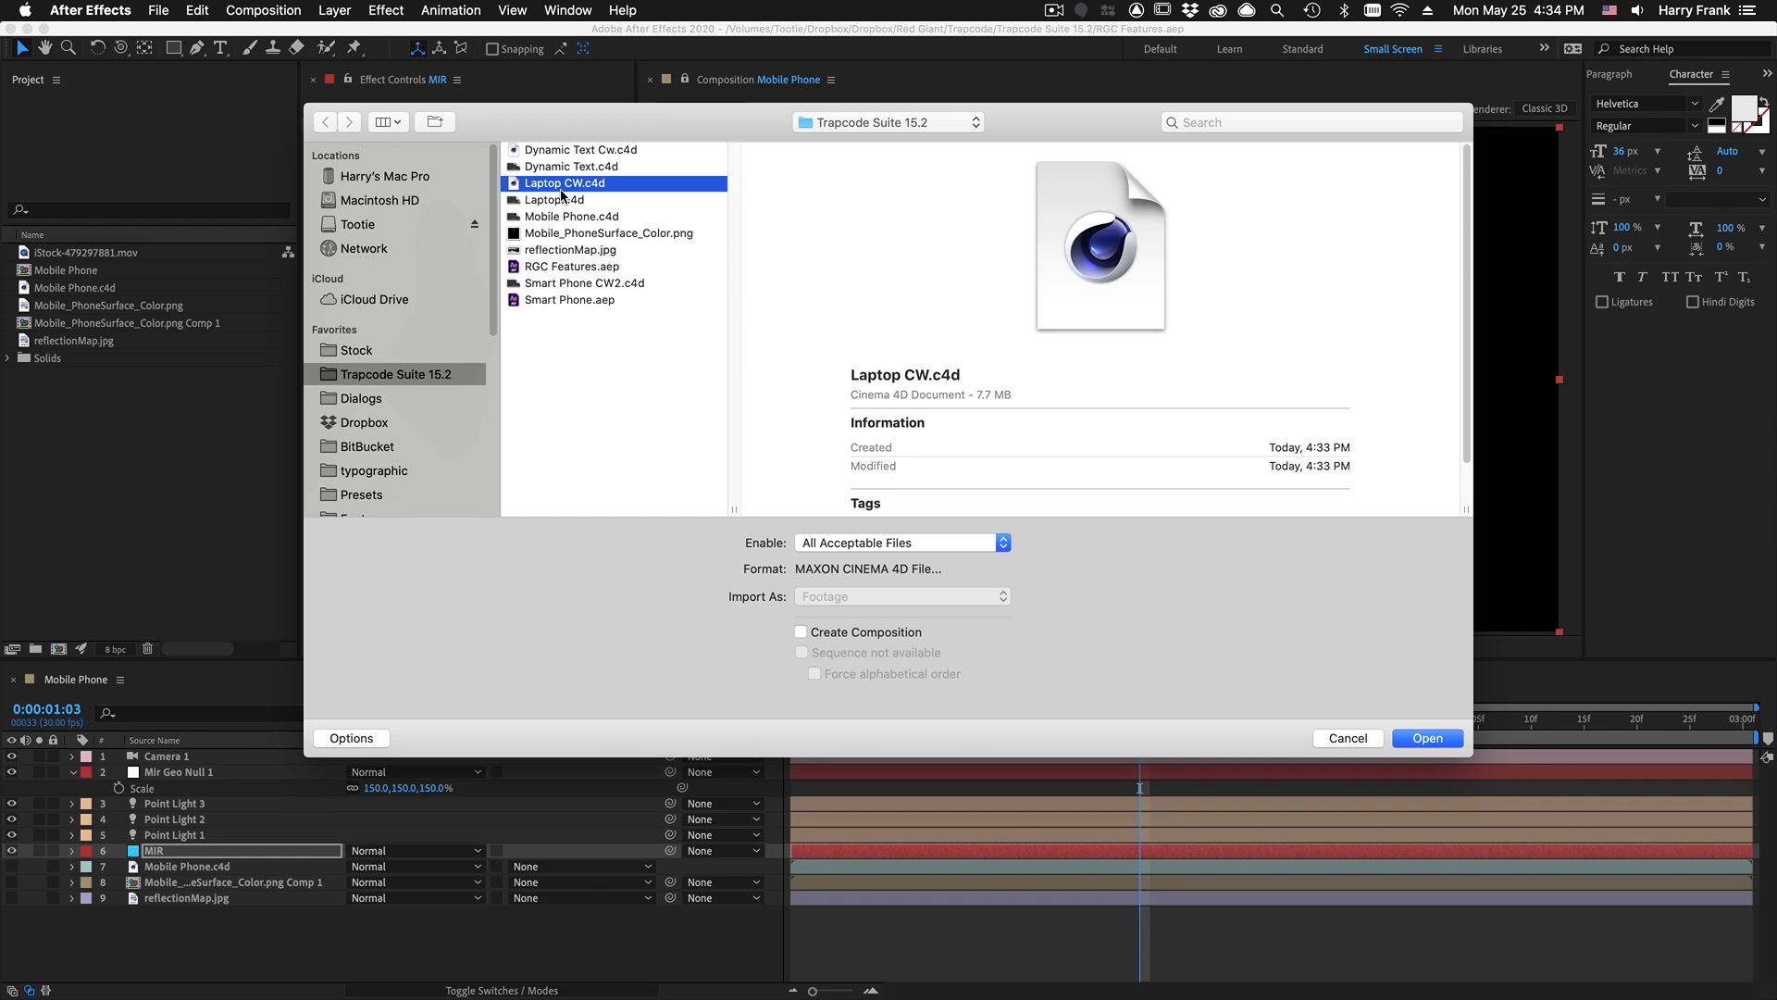
{"action": "double_click", "coordinate": [561, 190]}
{"action": "left_click_drag", "start_coordinate": [100, 277], "coordinate": [58, 648]}
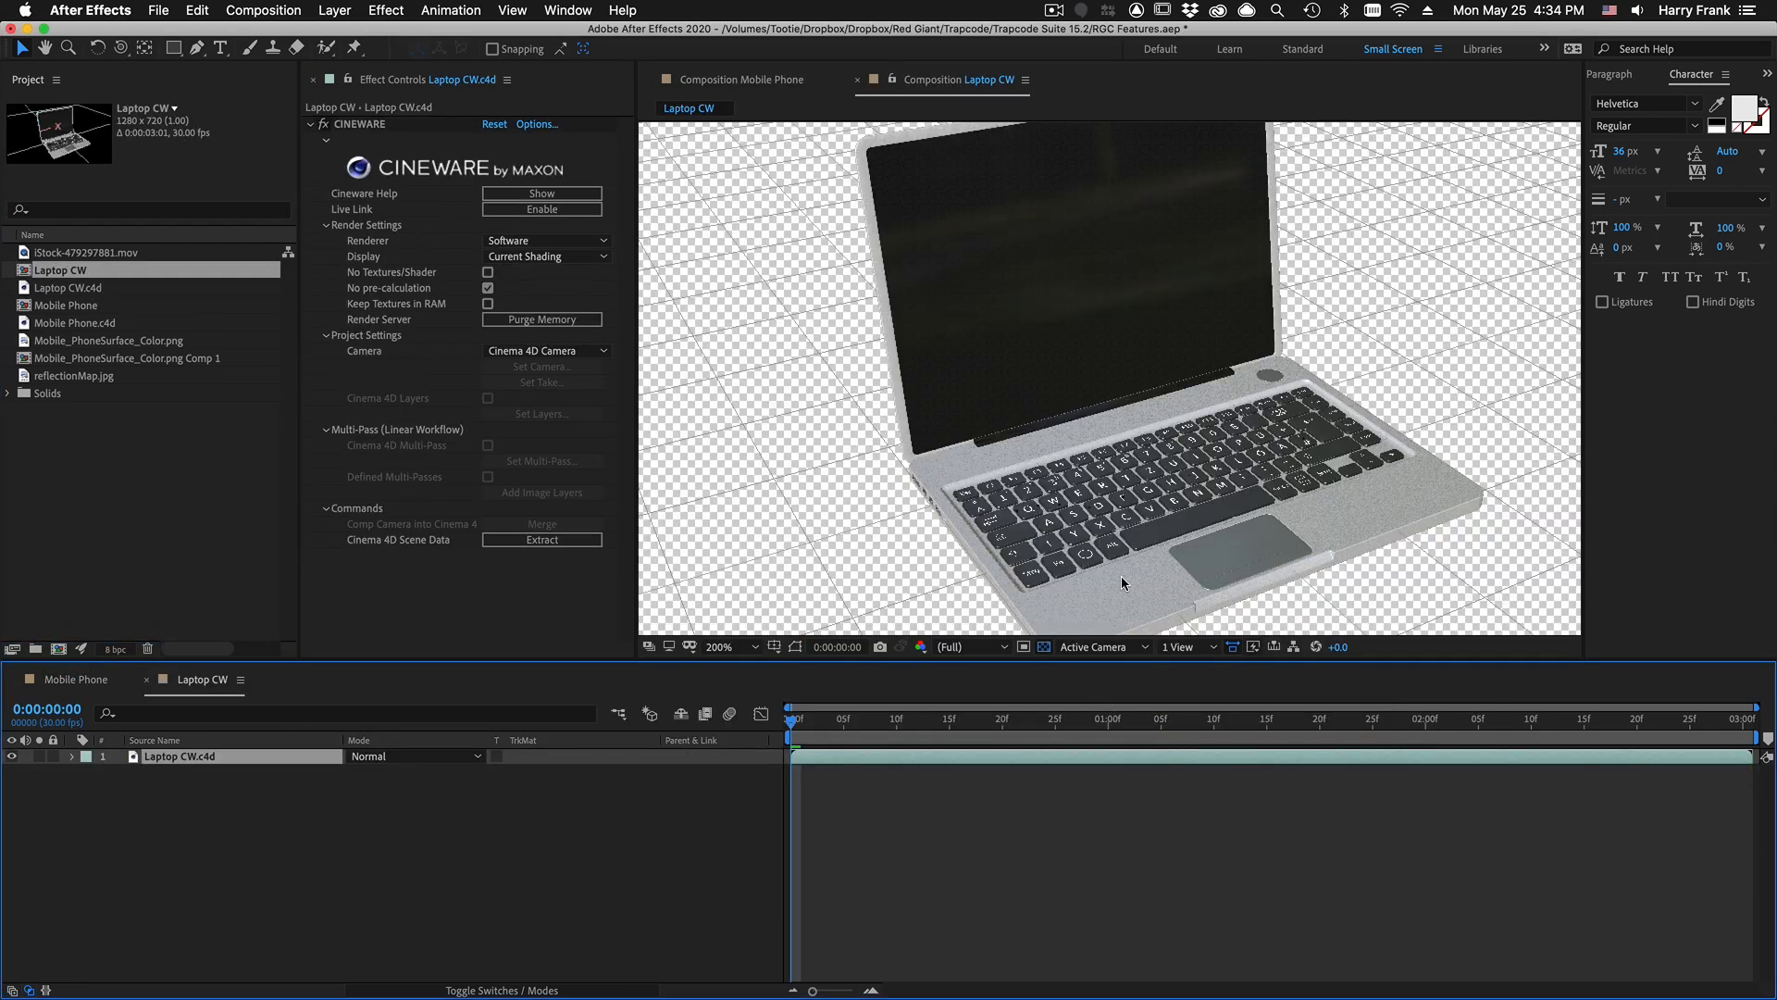
Step: Add a 1280 × 720 px solid named Form above the laptop layer
{"action": "key", "text": "super+y"}
{"action": "type", "text": "FO"}
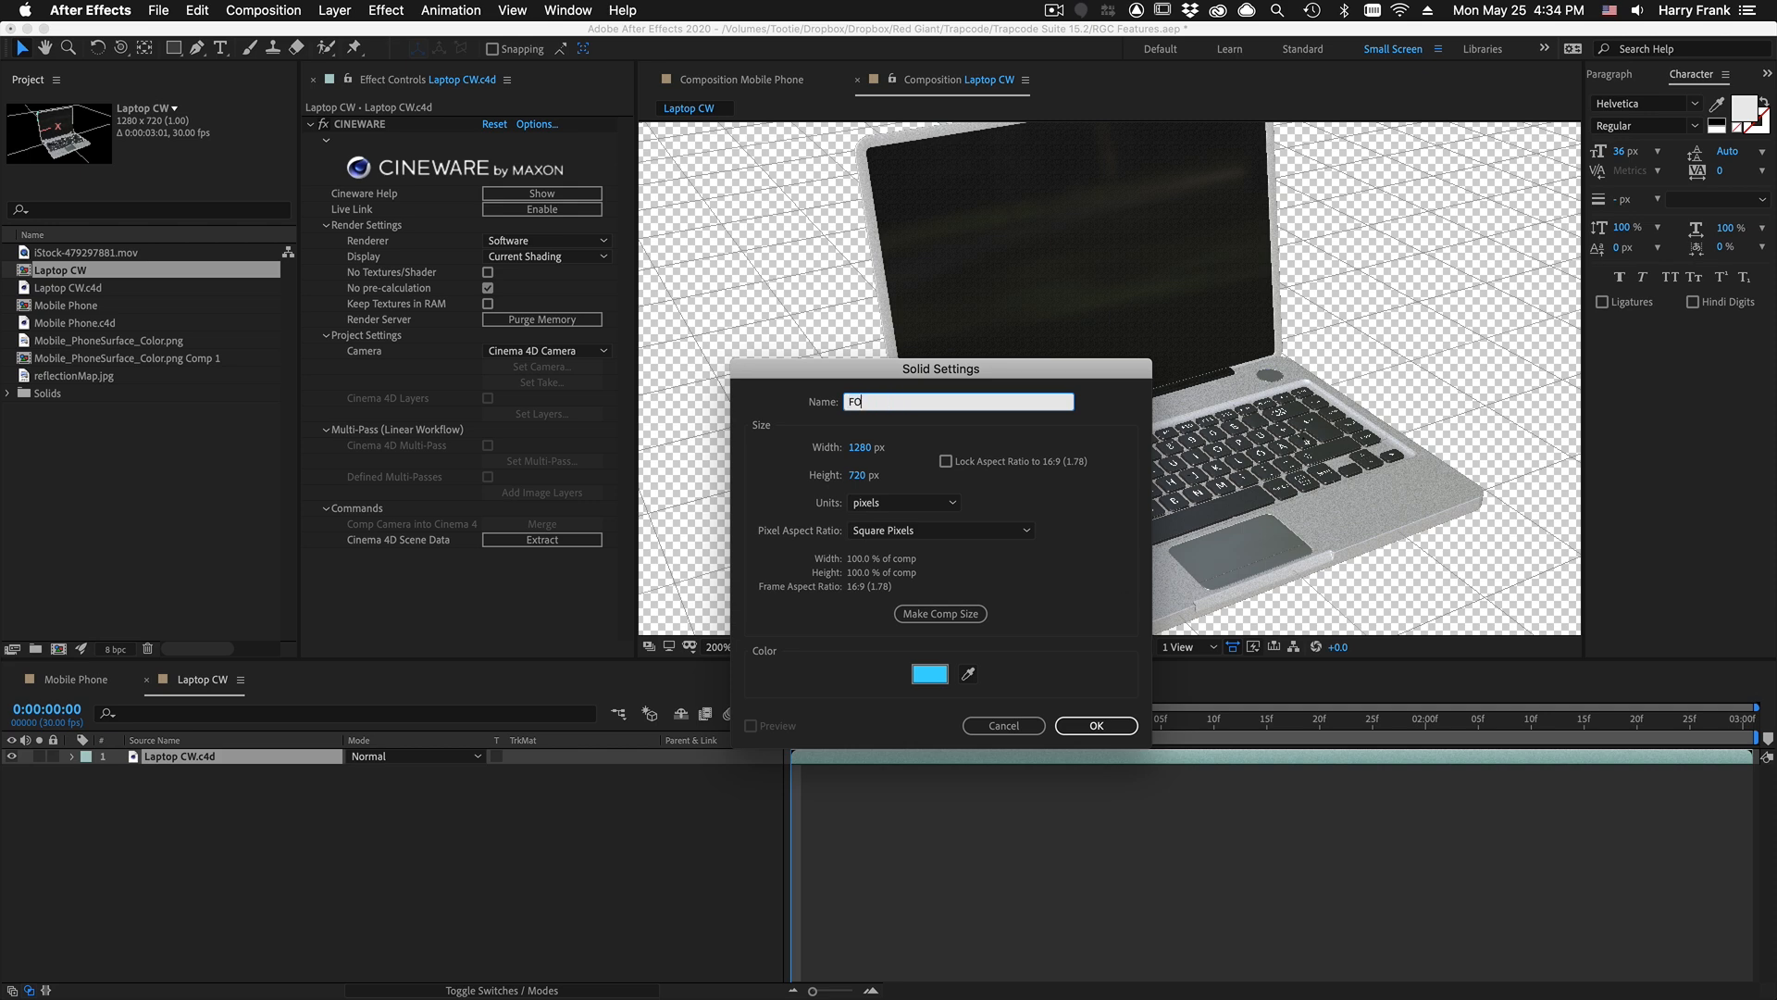
{"action": "key", "text": "Return"}
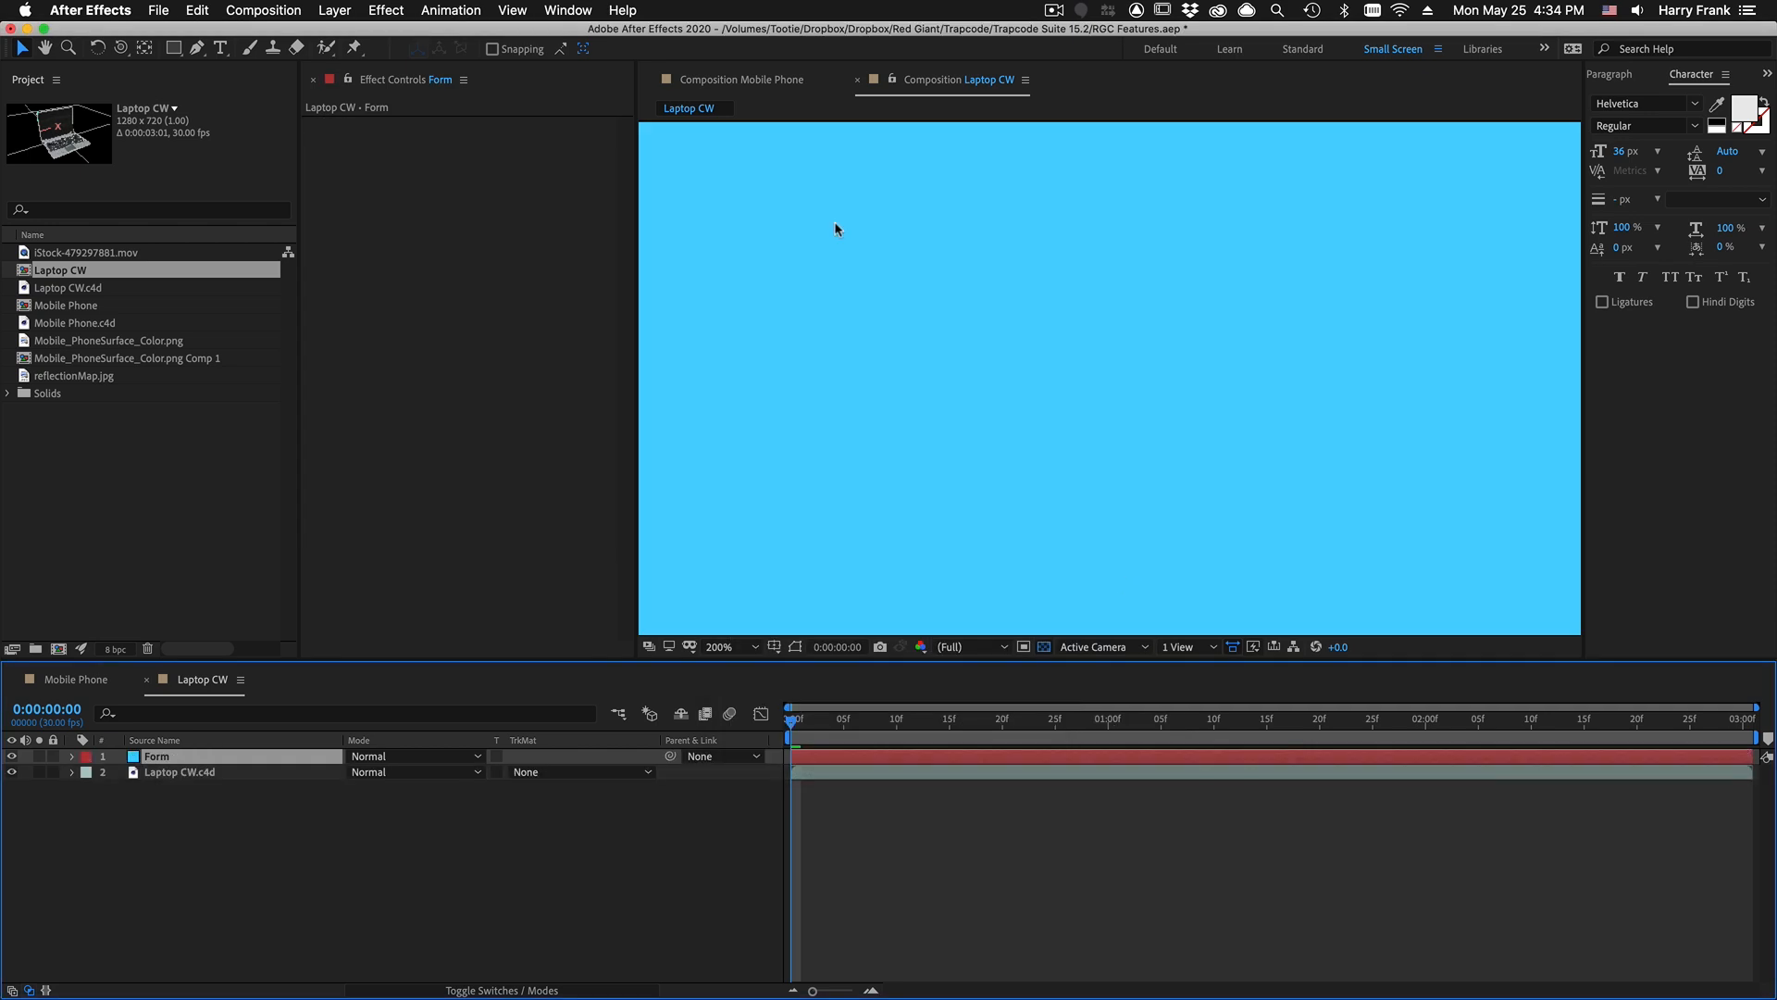
Step: Apply the Trapcode Form effect to the Form solid and turn off the viewer's transparency grid
{"action": "left_click", "coordinate": [381, 10]}
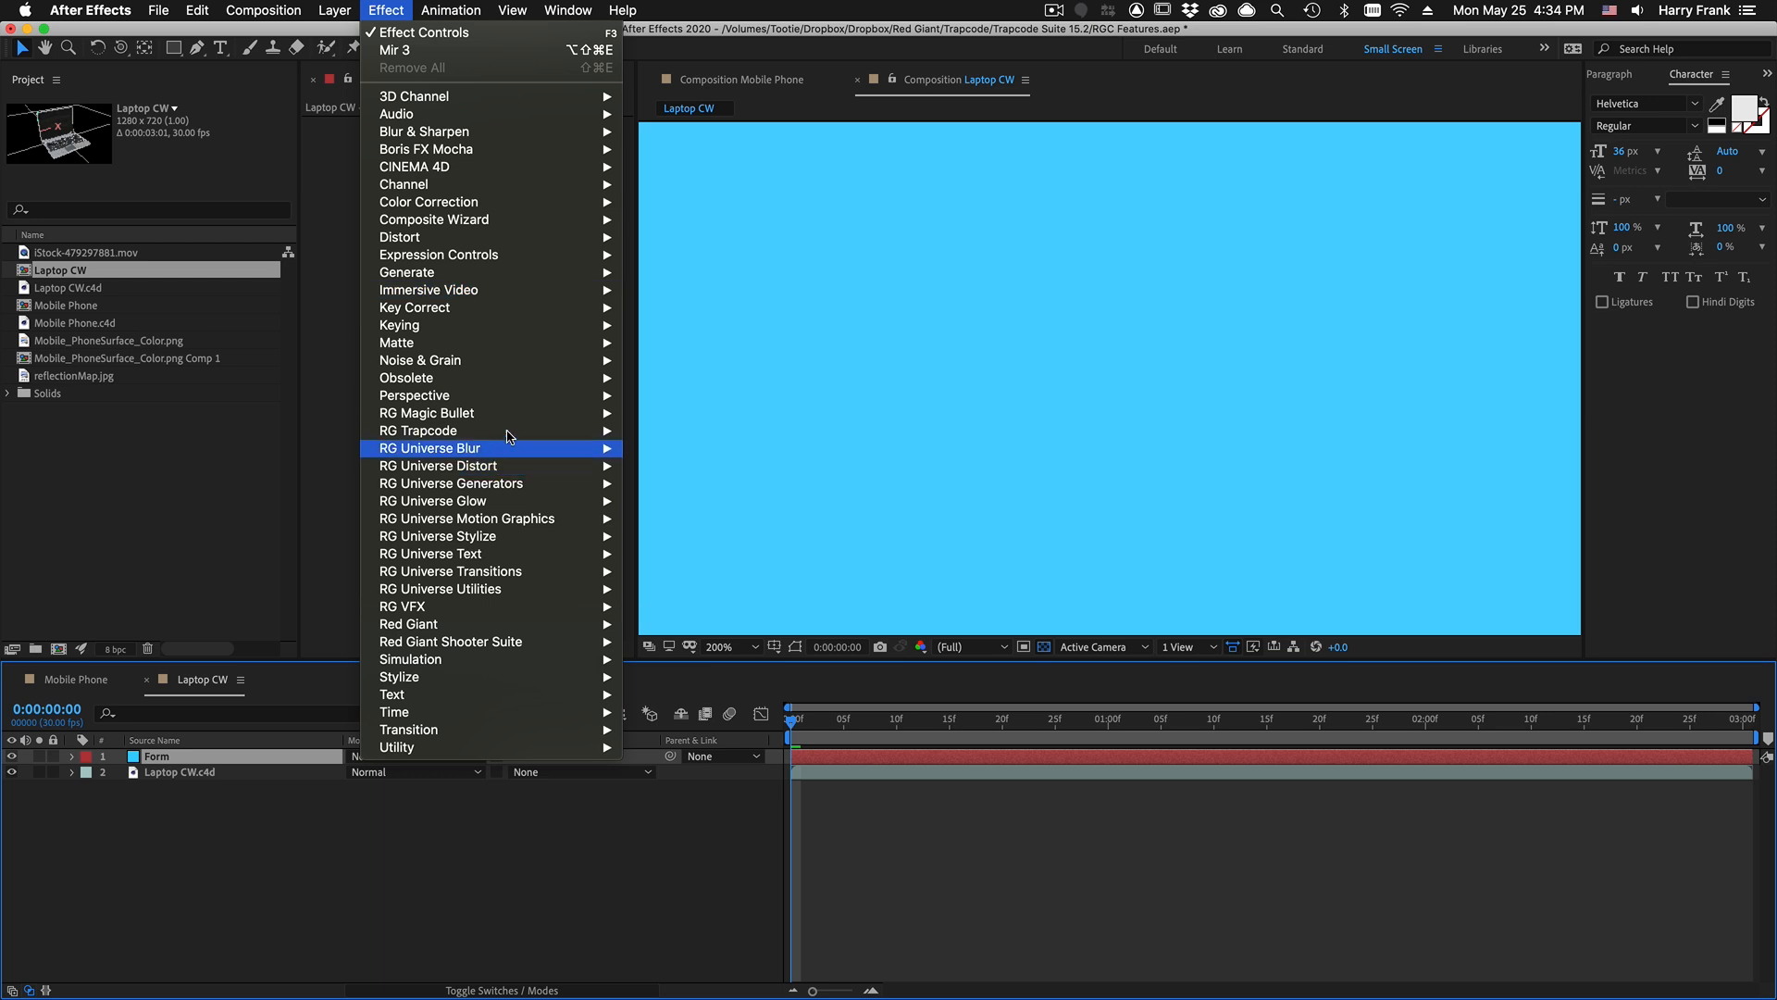
{"action": "mouse_move", "coordinate": [574, 431]}
{"action": "left_click", "coordinate": [723, 469]}
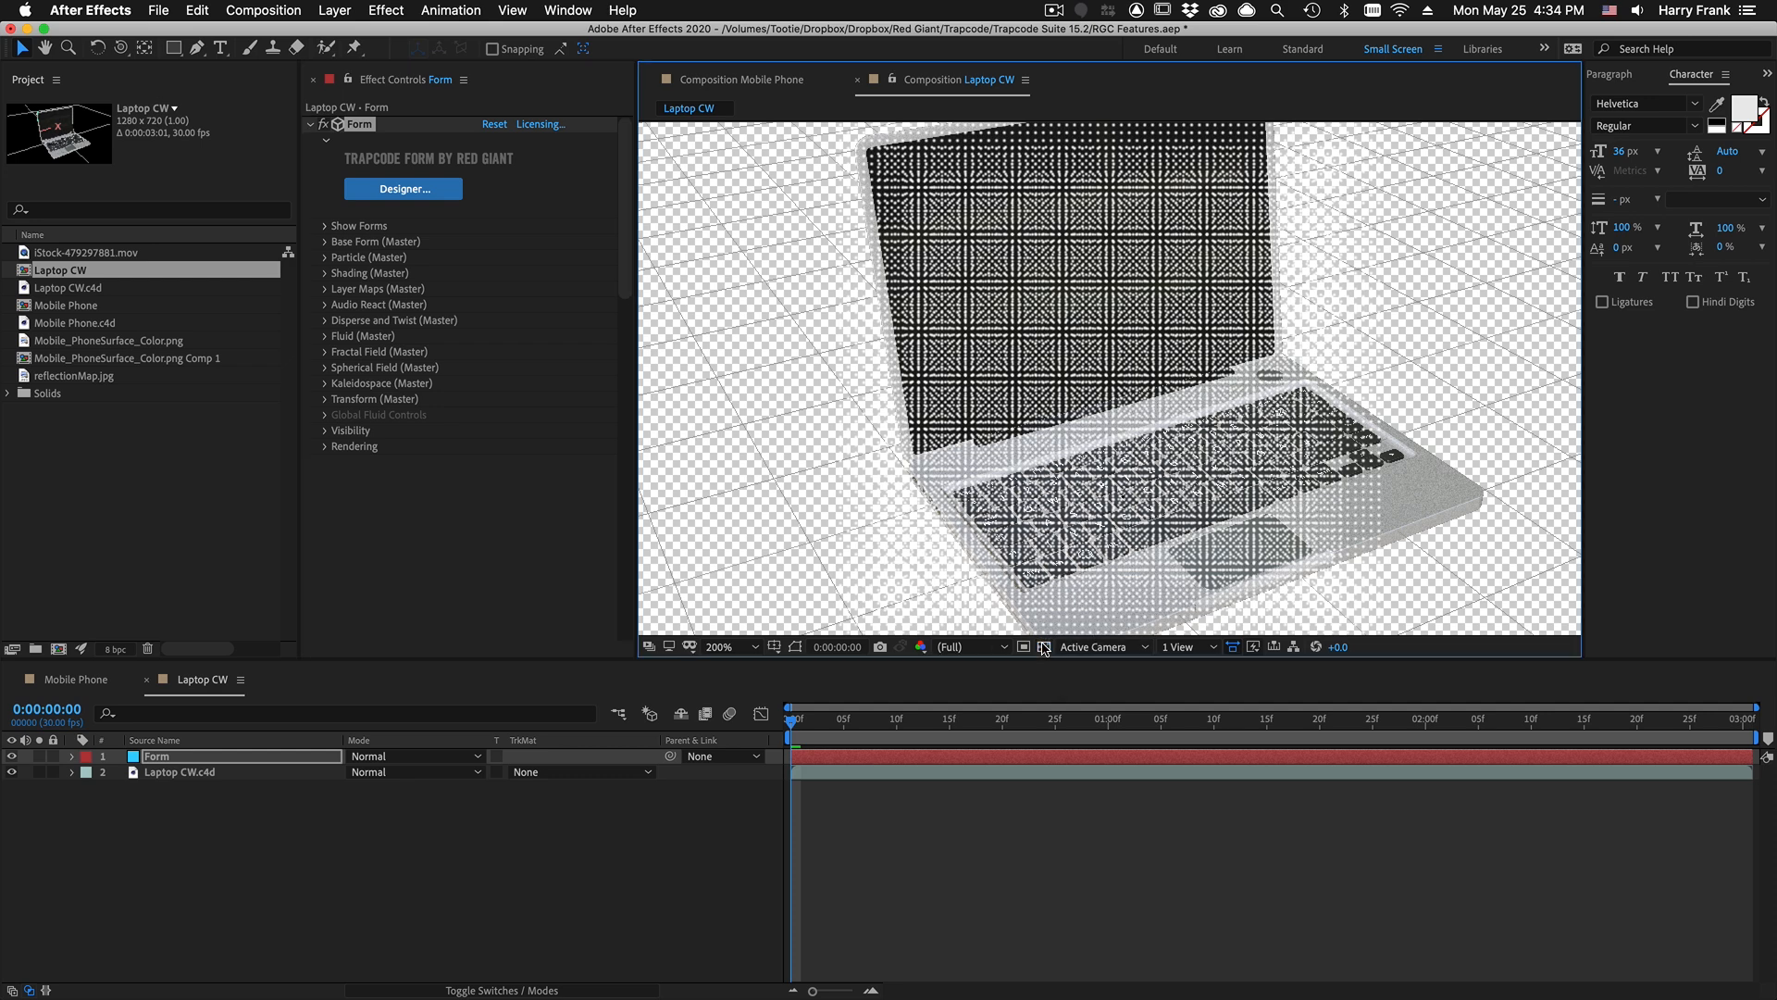
{"action": "left_click", "coordinate": [1044, 646]}
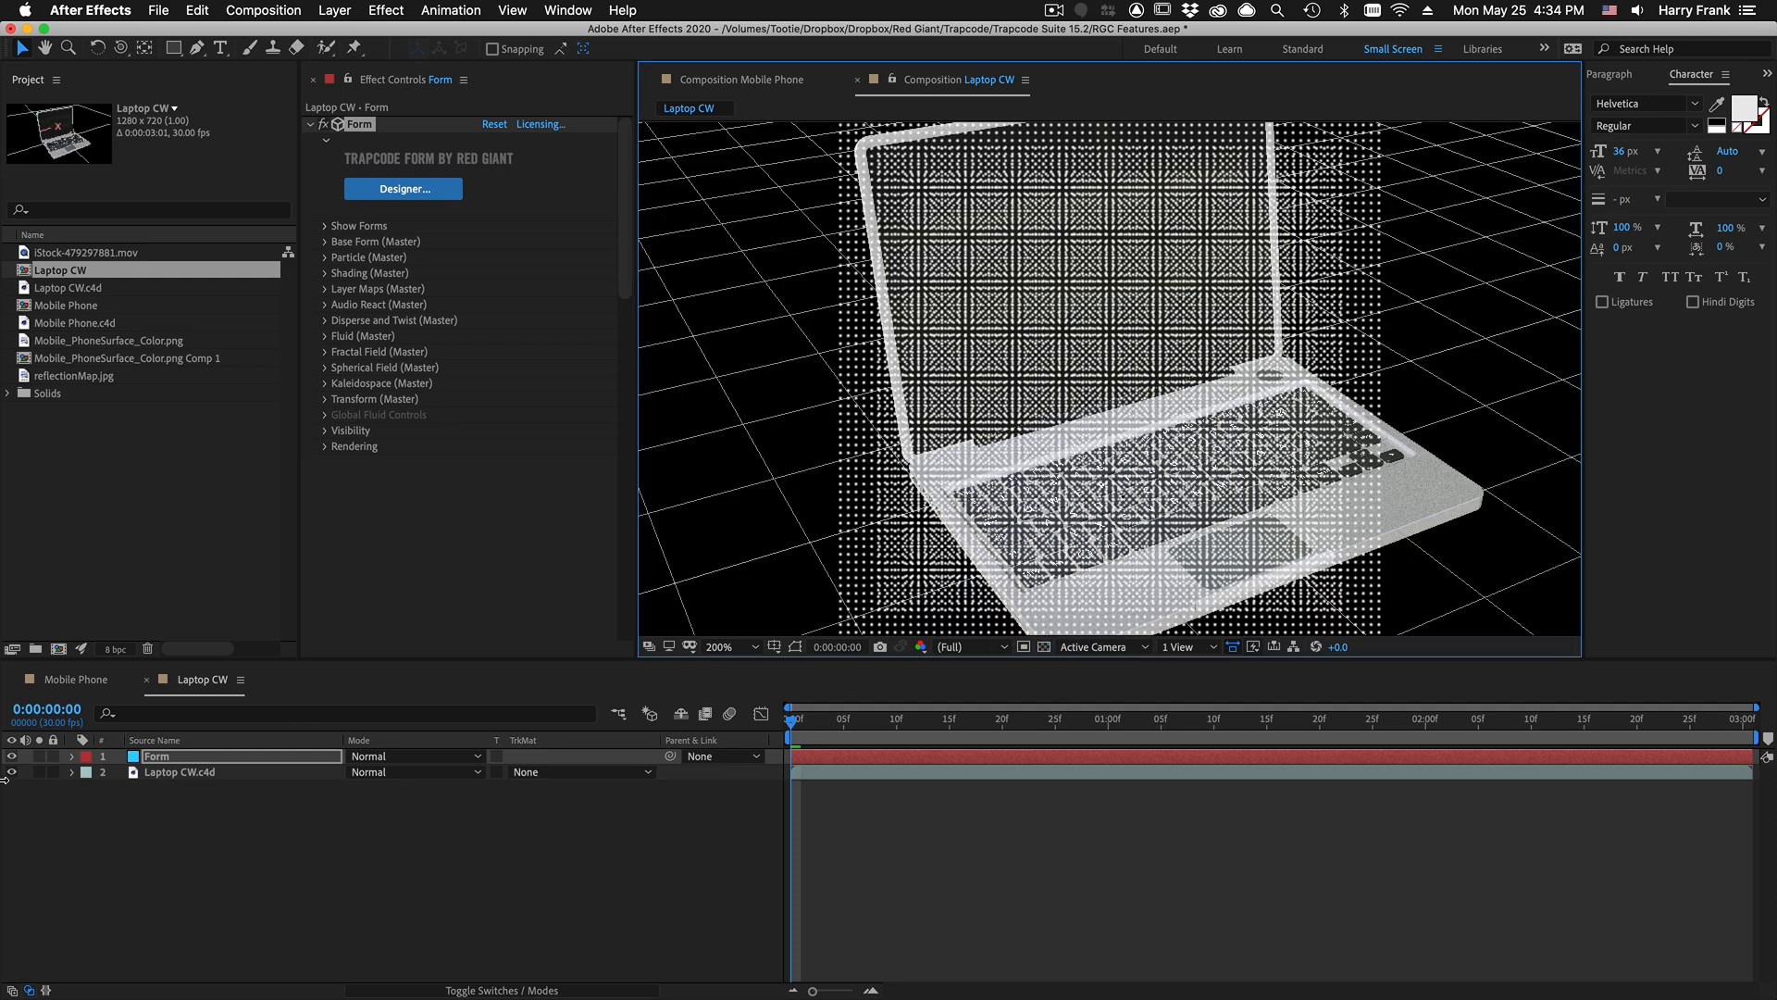
Step: Hide the Laptop CW.c4d layer and set the Form effect's Base Form to 3D Model
{"action": "left_click", "coordinate": [12, 772]}
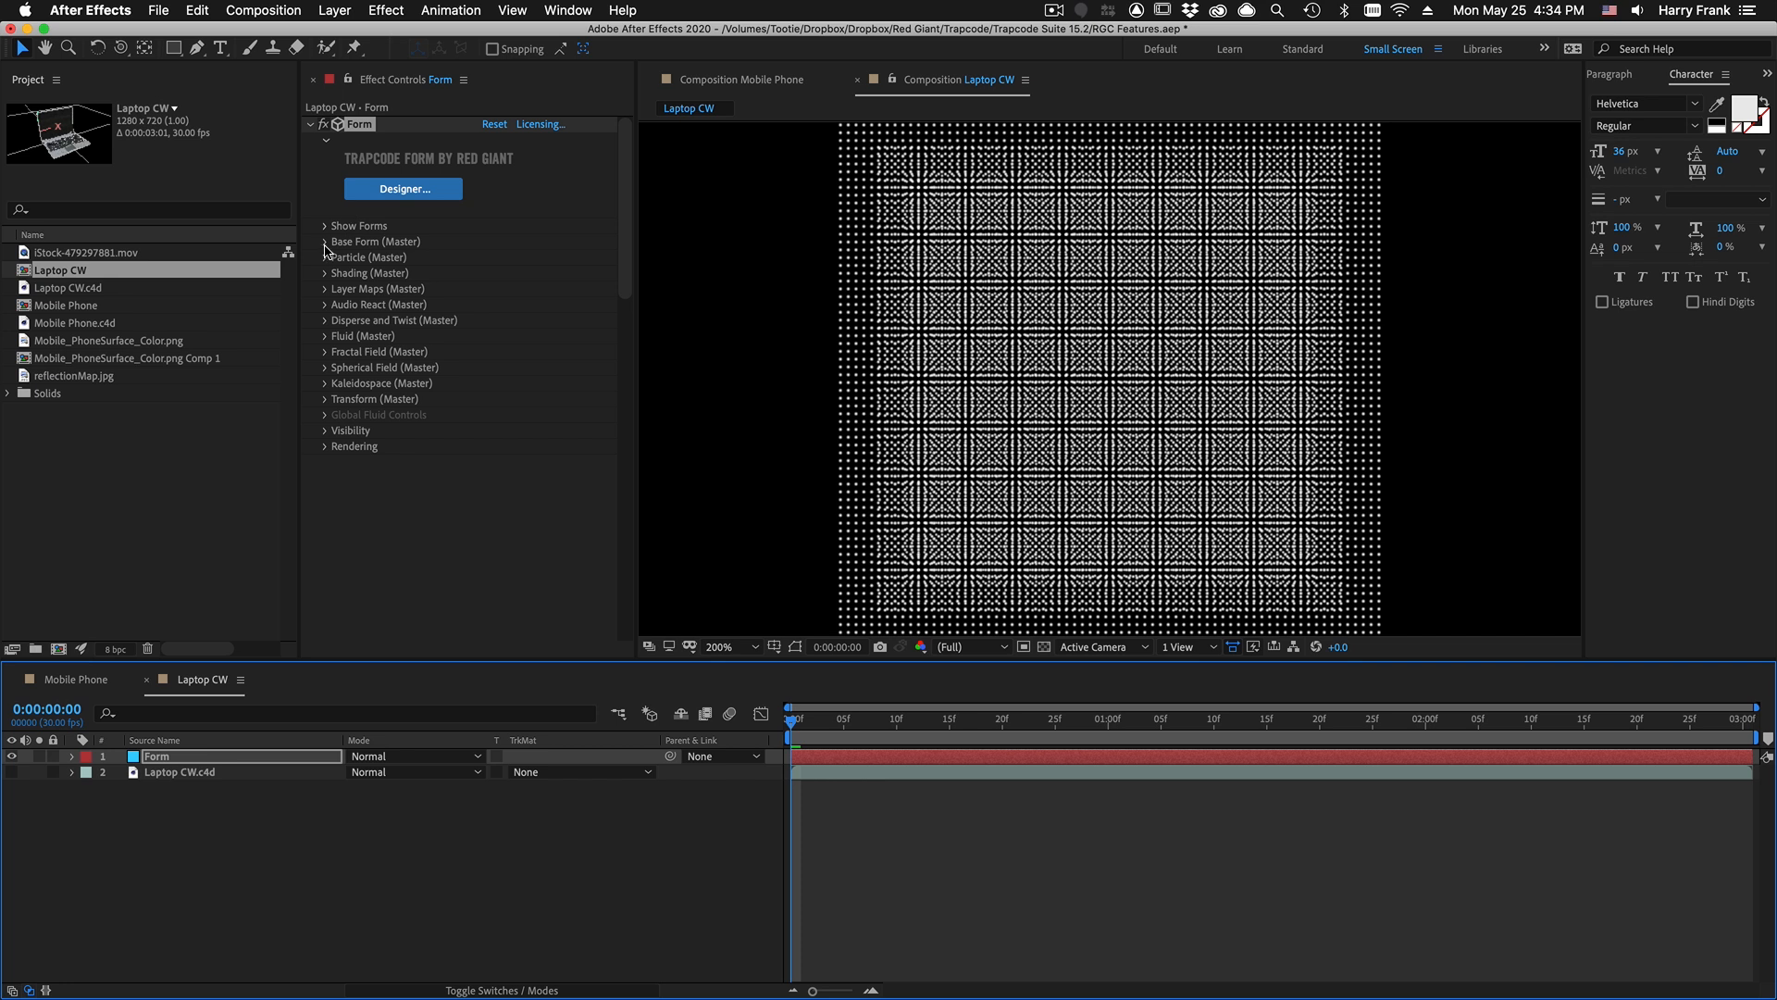
{"action": "left_click", "coordinate": [324, 242]}
{"action": "left_click", "coordinate": [546, 257]}
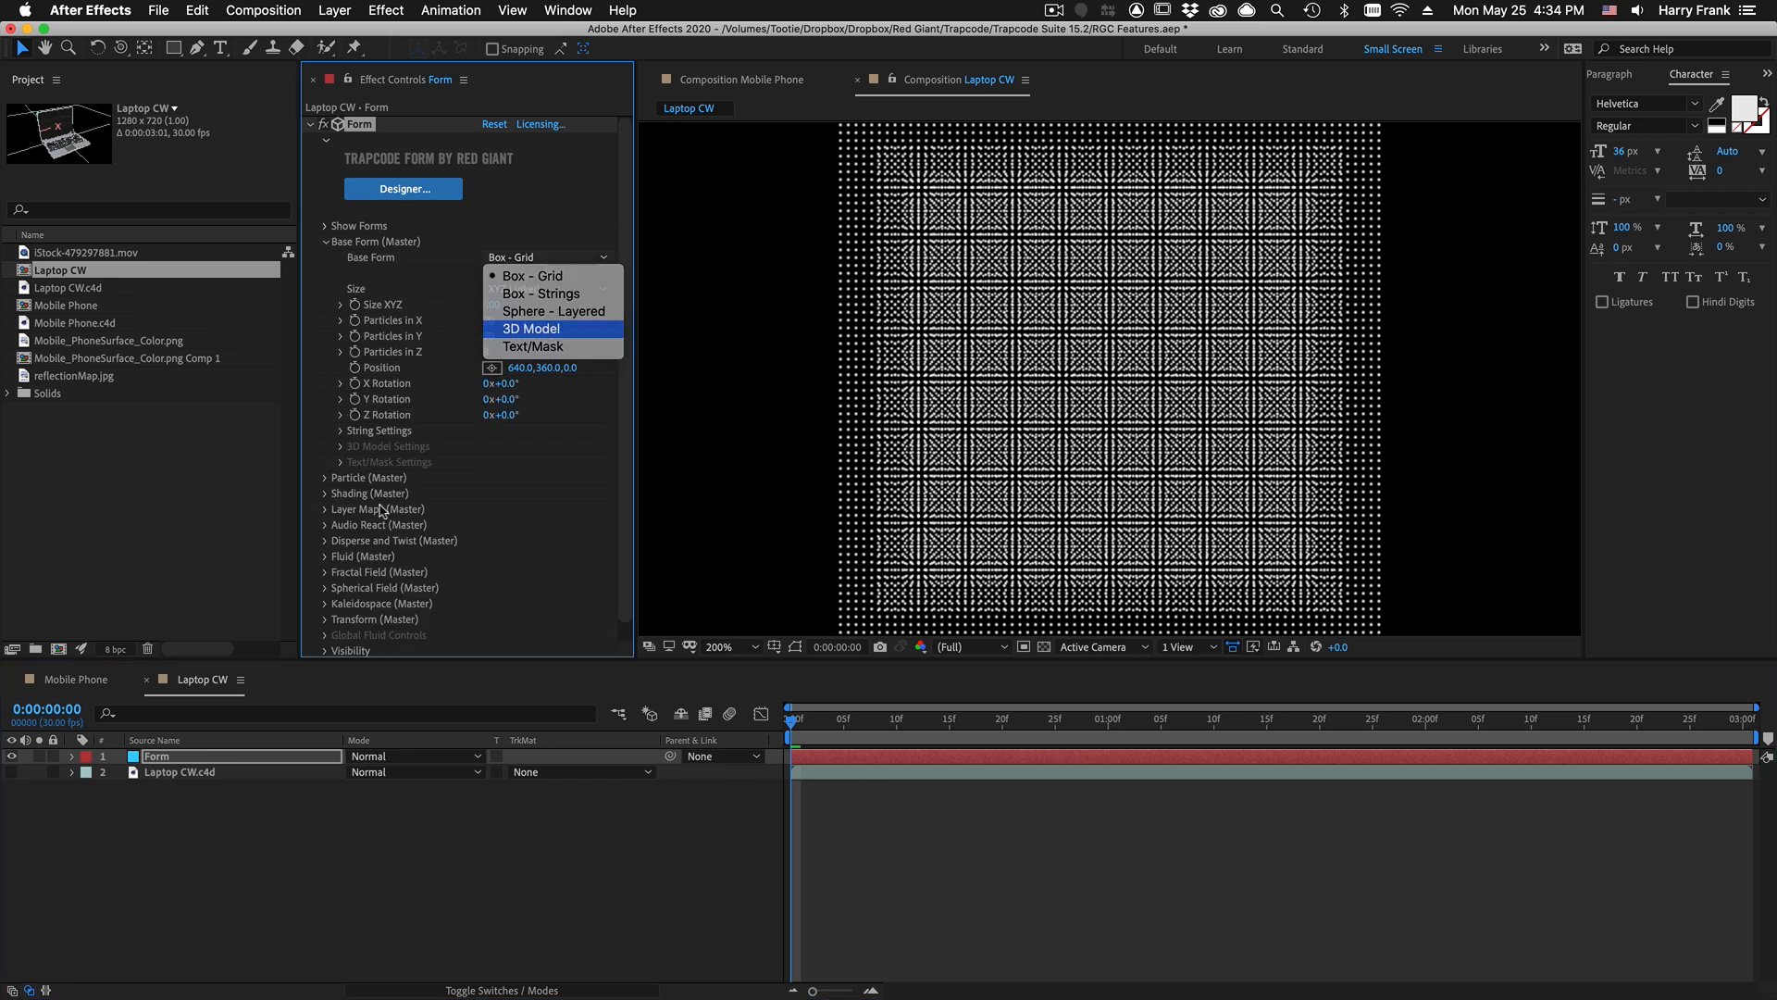
{"action": "key", "text": "Return"}
Step: Use the Laptop CW.c4d layer as Form's 3D model source, and move the current time to 0:00:01:01
{"action": "left_click", "coordinate": [343, 448]}
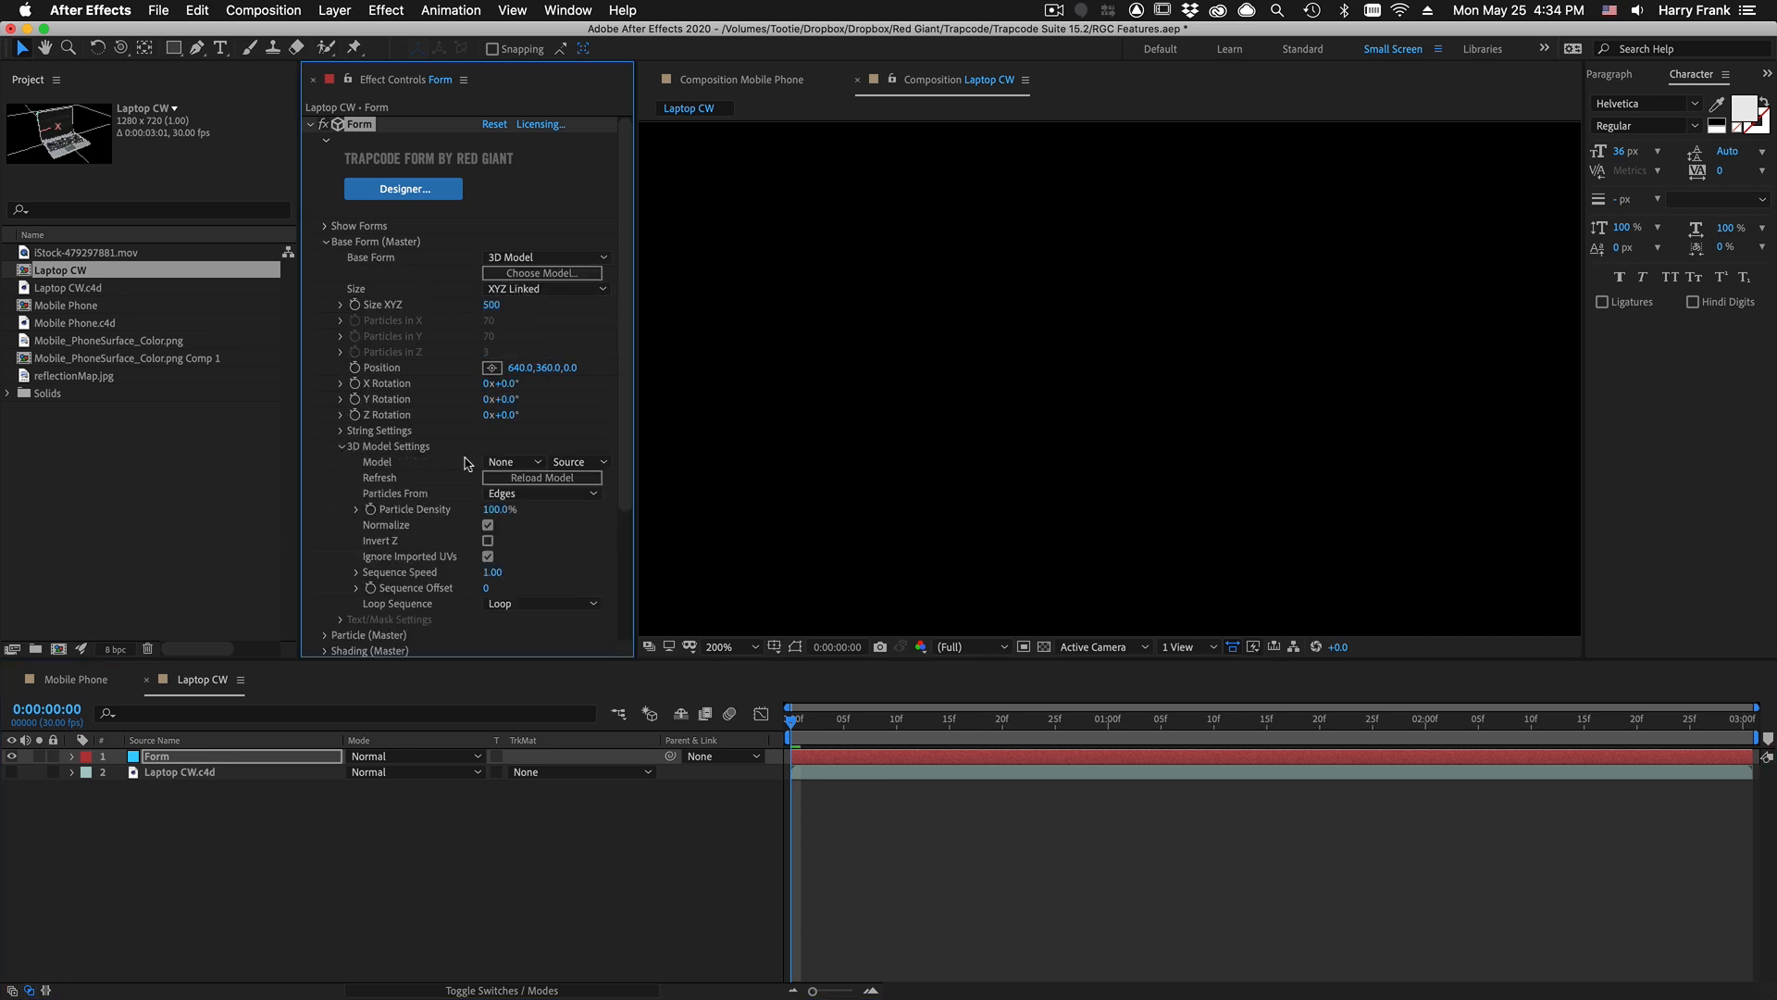
{"action": "left_click", "coordinate": [510, 461]}
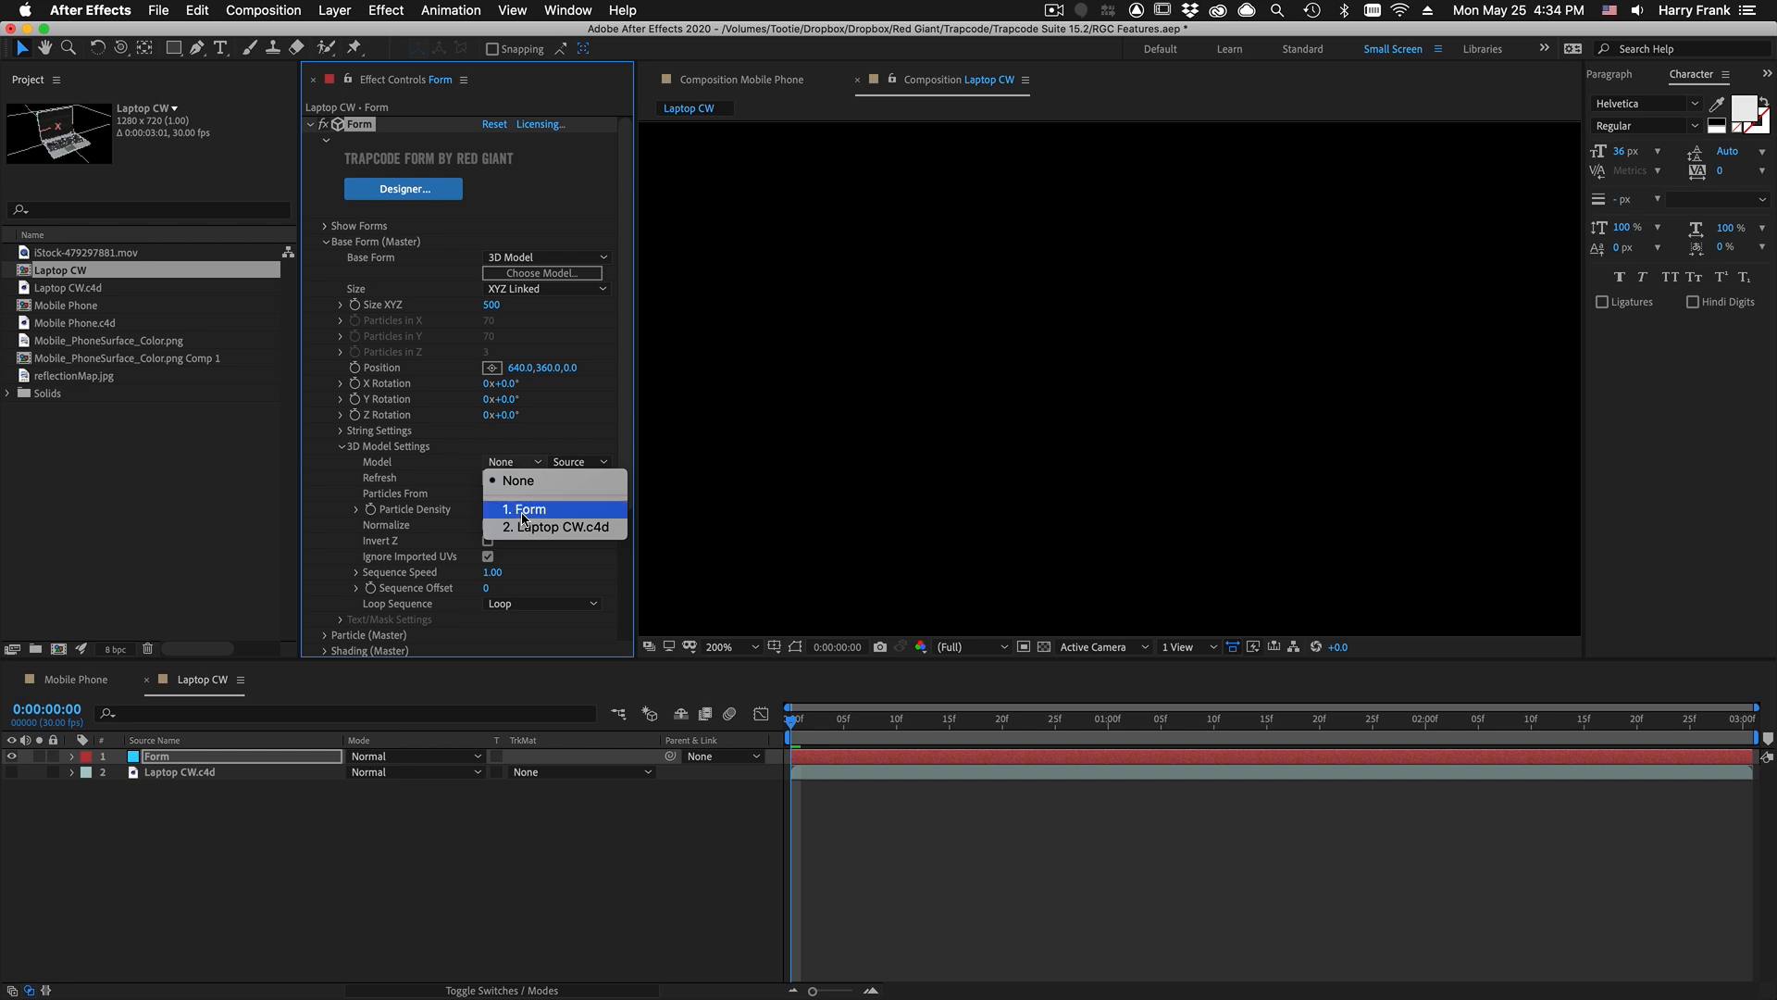
{"action": "left_click", "coordinate": [537, 527]}
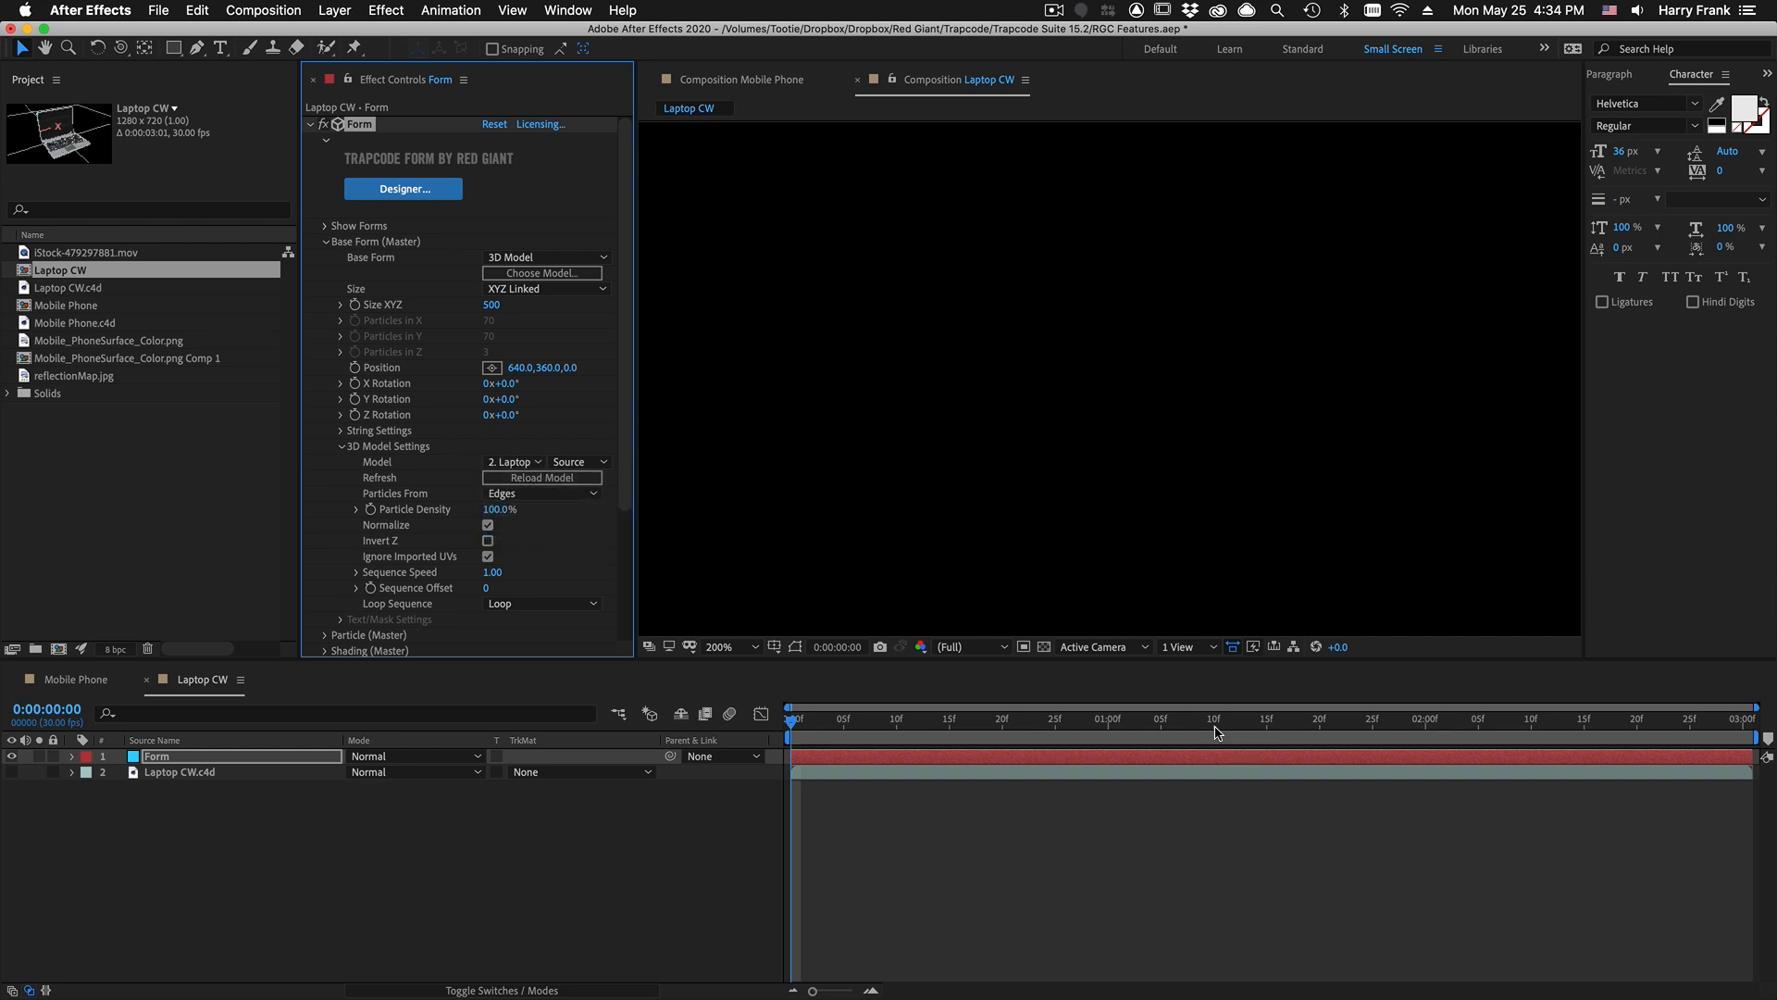
{"action": "left_click", "coordinate": [1118, 727]}
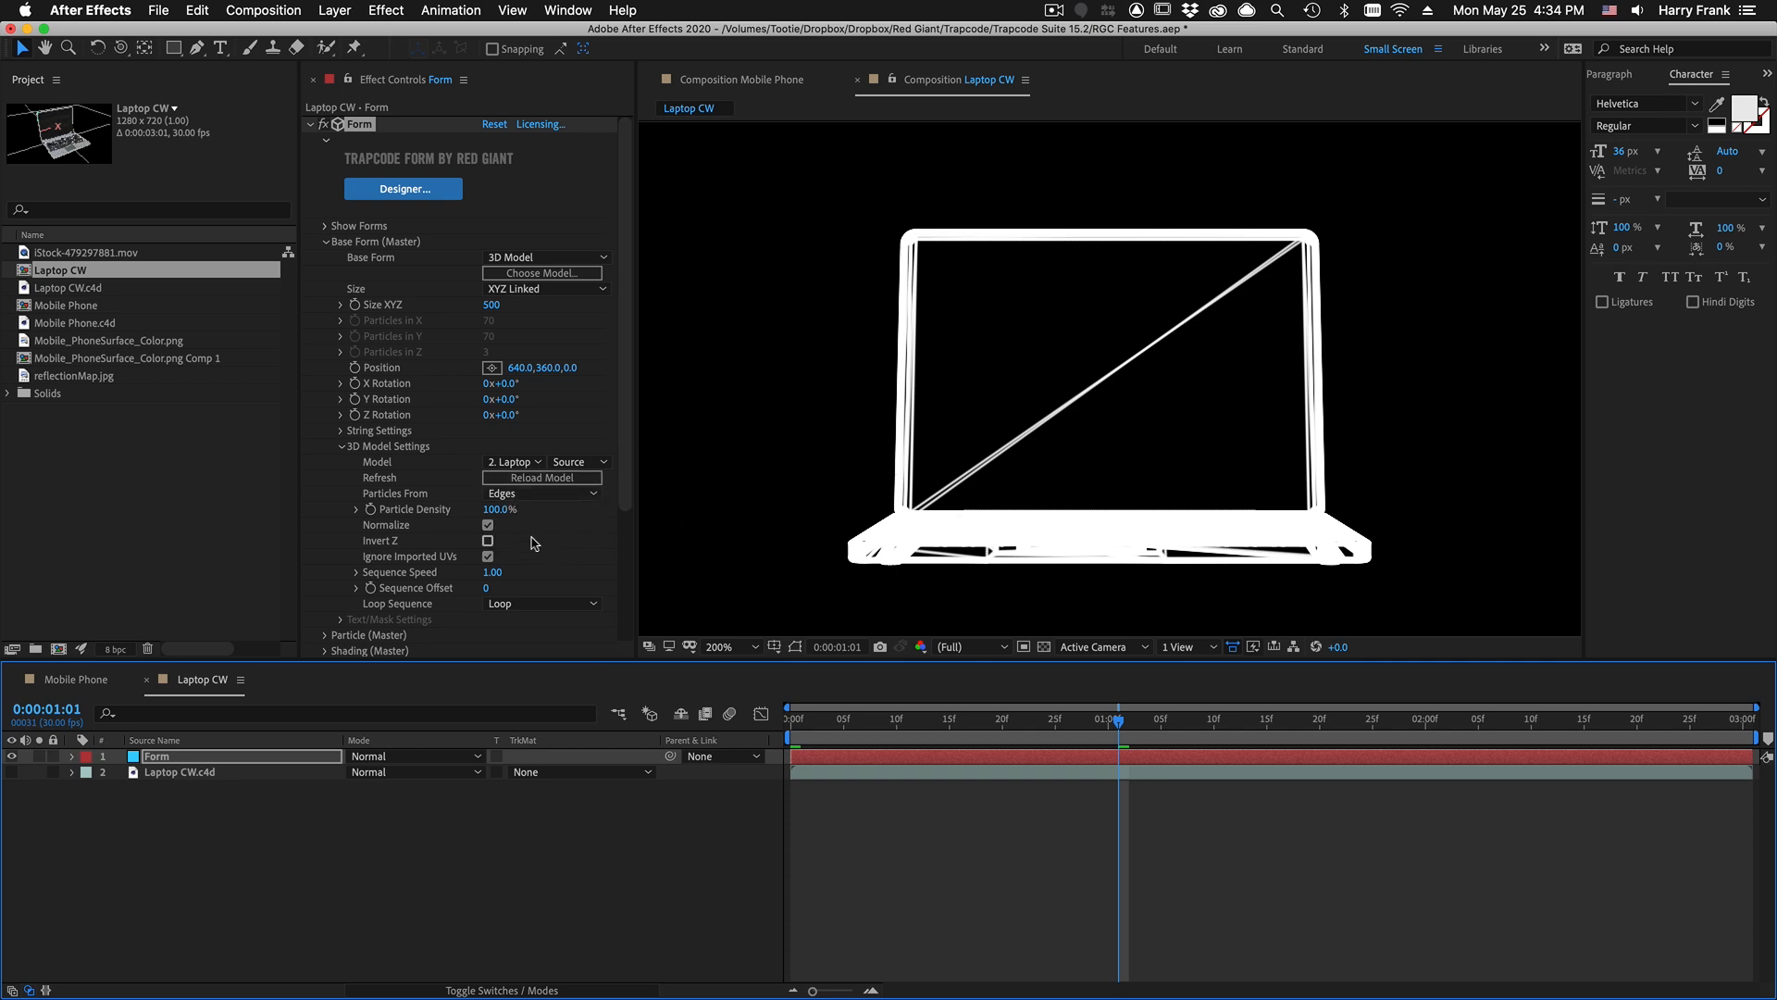
Step: Set the particle density of the 3D model to 50%
{"action": "left_click", "coordinate": [495, 509]}
{"action": "type", "text": "50"}
{"action": "key", "text": "Return"}
Step: Color Form's particles bright cyan-blue, about 11D8FF, and set their blend mode to Add
{"action": "scroll", "coordinate": [479, 484], "scroll_direction": "down", "scroll_amount": 5}
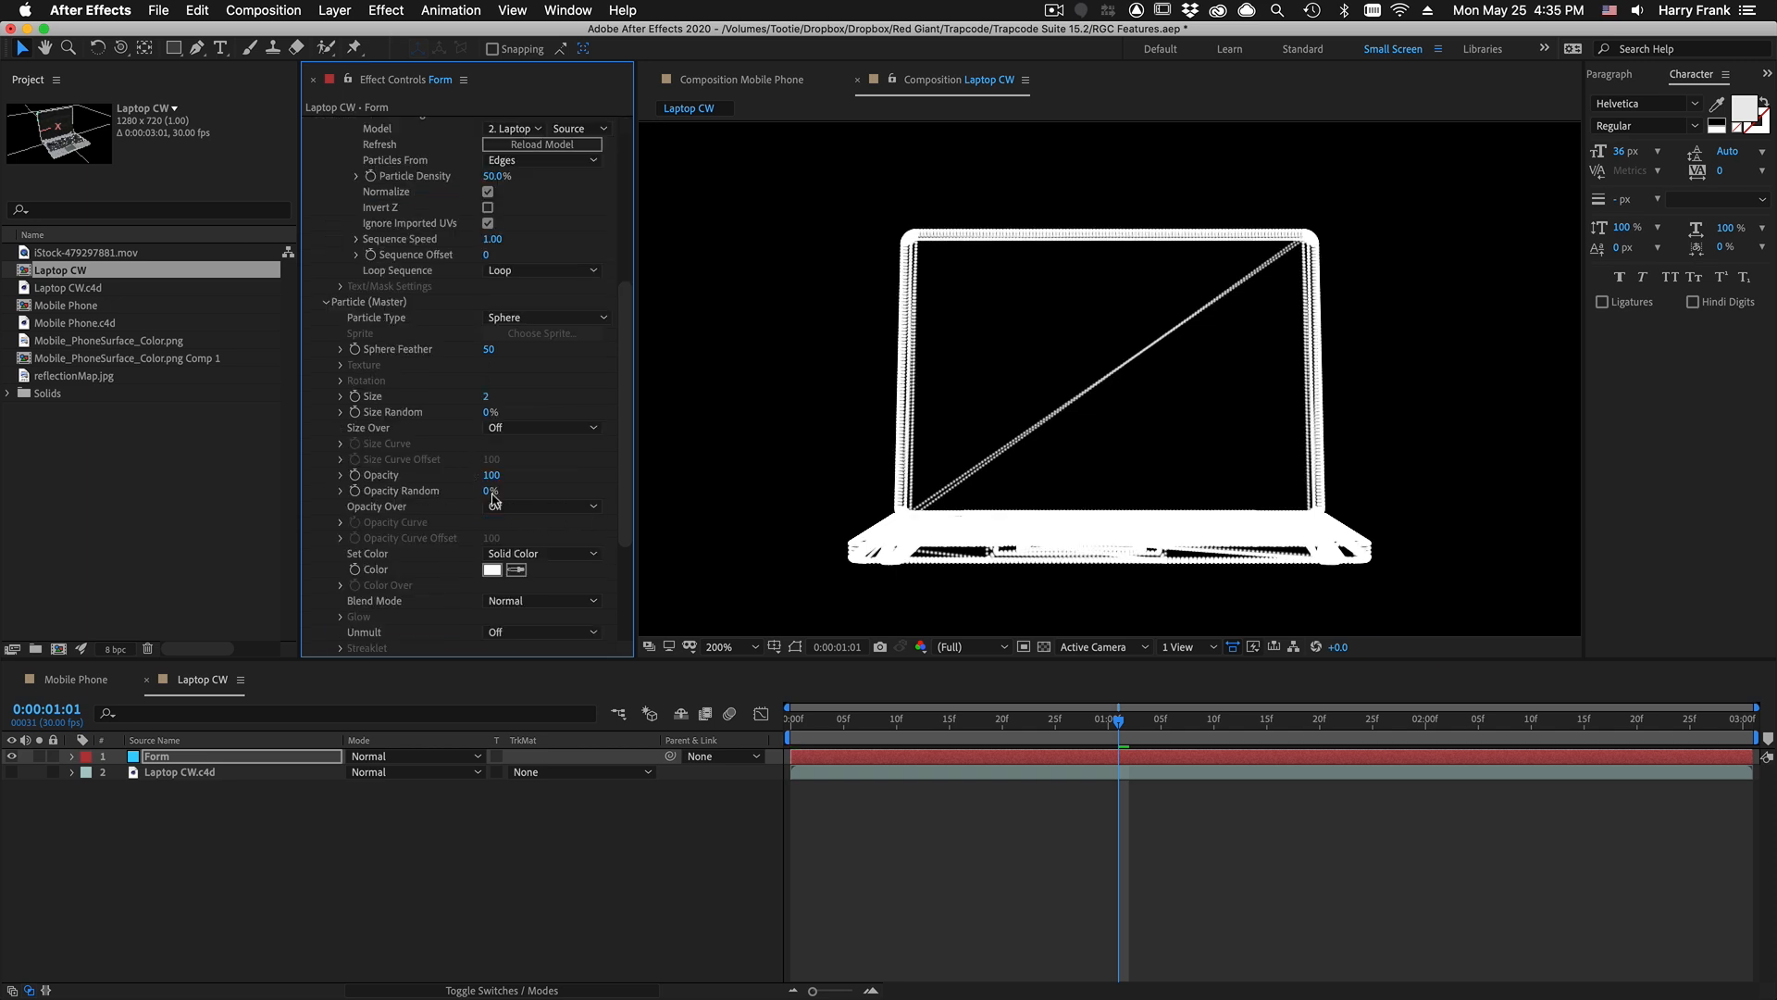
{"action": "left_click", "coordinate": [491, 570]}
{"action": "left_click", "coordinate": [924, 629]}
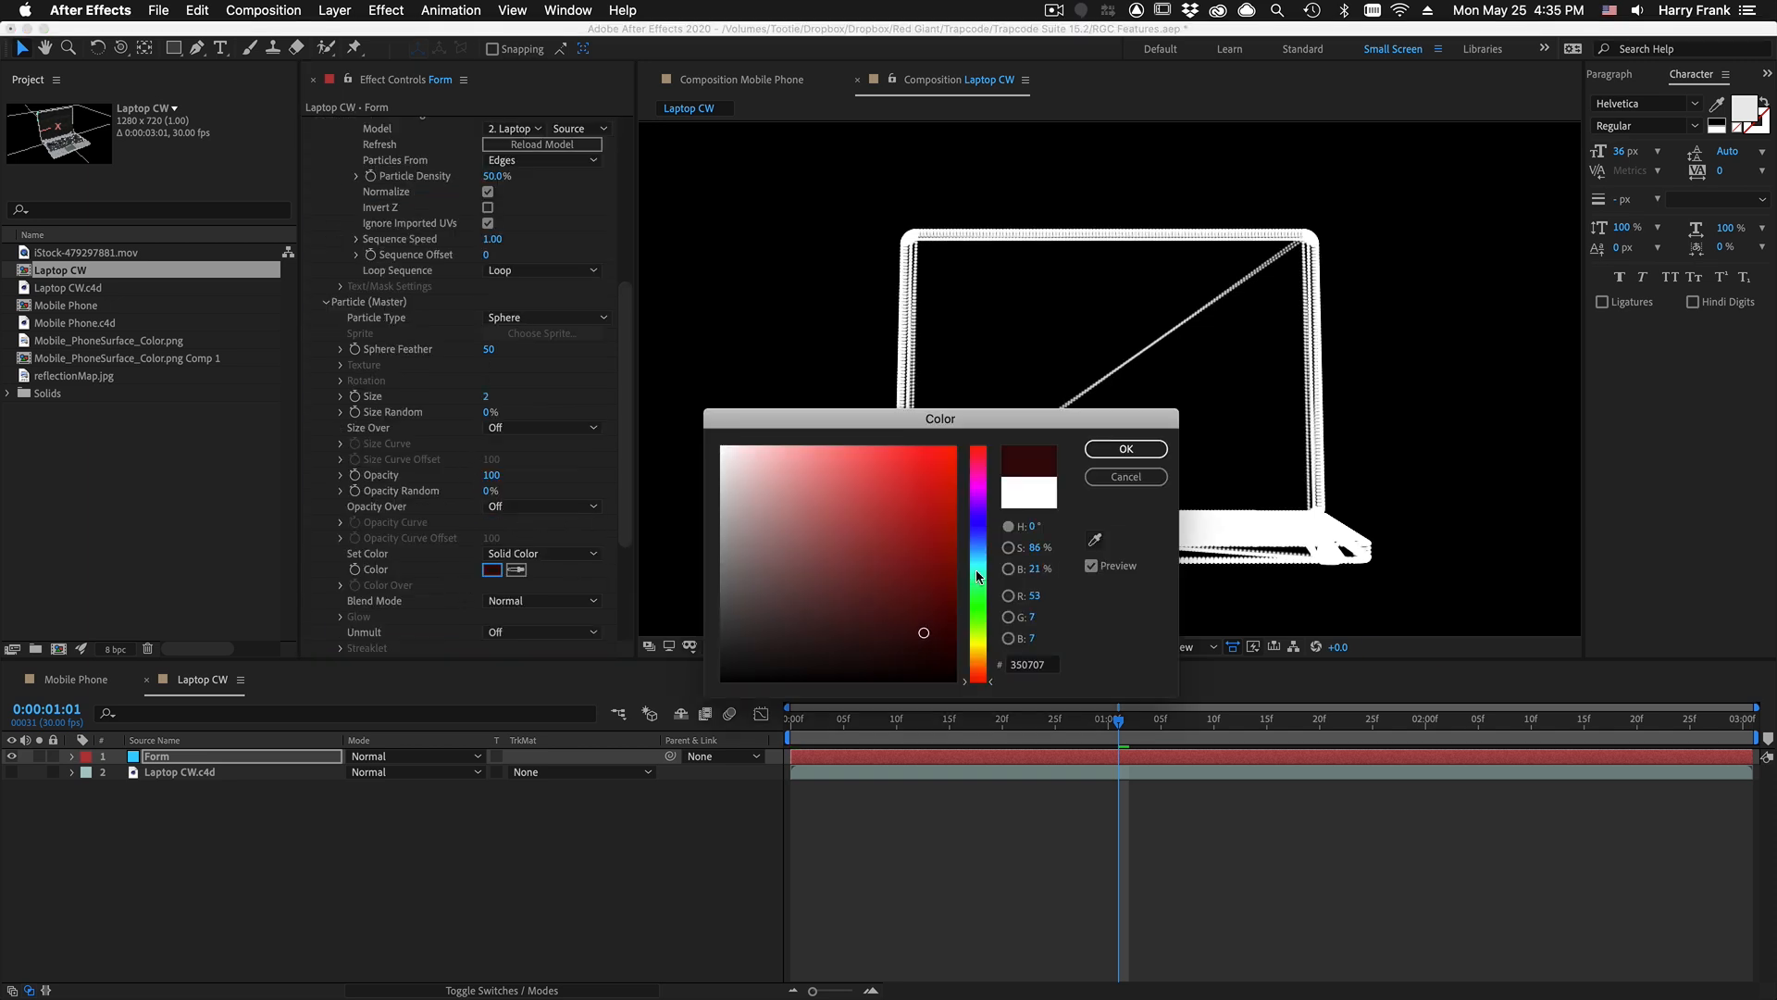
{"action": "left_click", "coordinate": [978, 560]}
{"action": "left_click", "coordinate": [904, 589]}
{"action": "left_click_drag", "start_coordinate": [904, 589], "coordinate": [905, 452]}
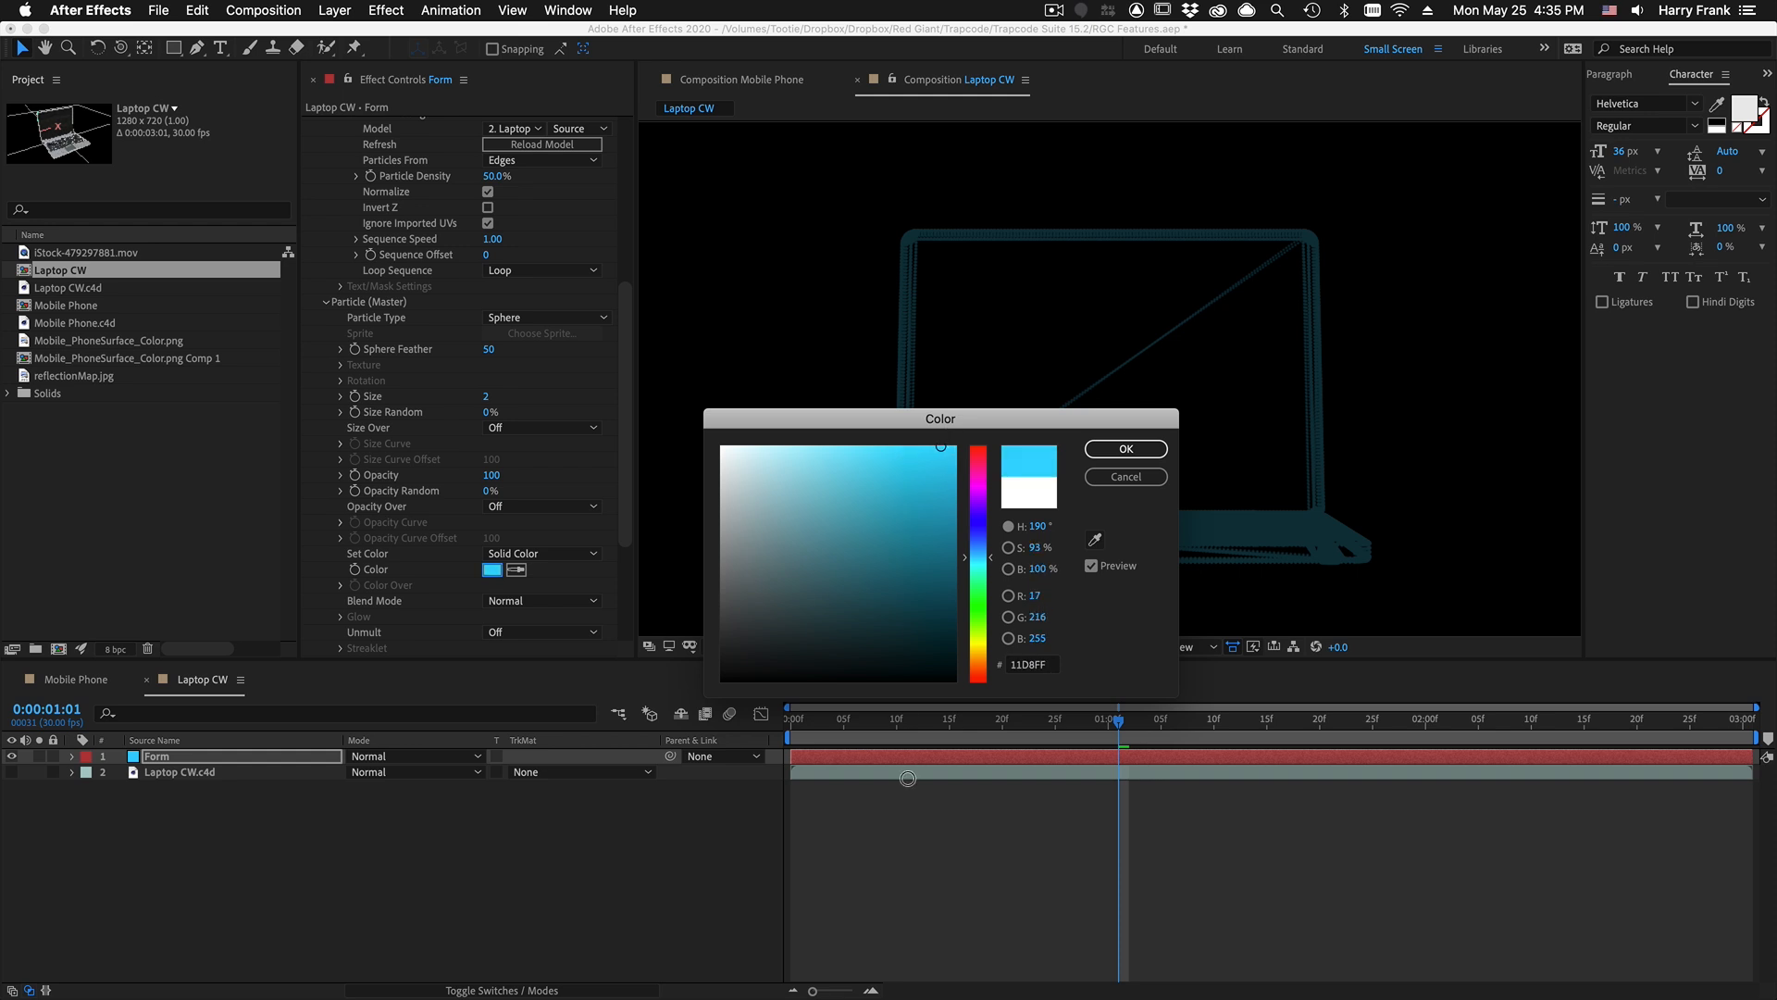
{"action": "key", "text": "Return"}
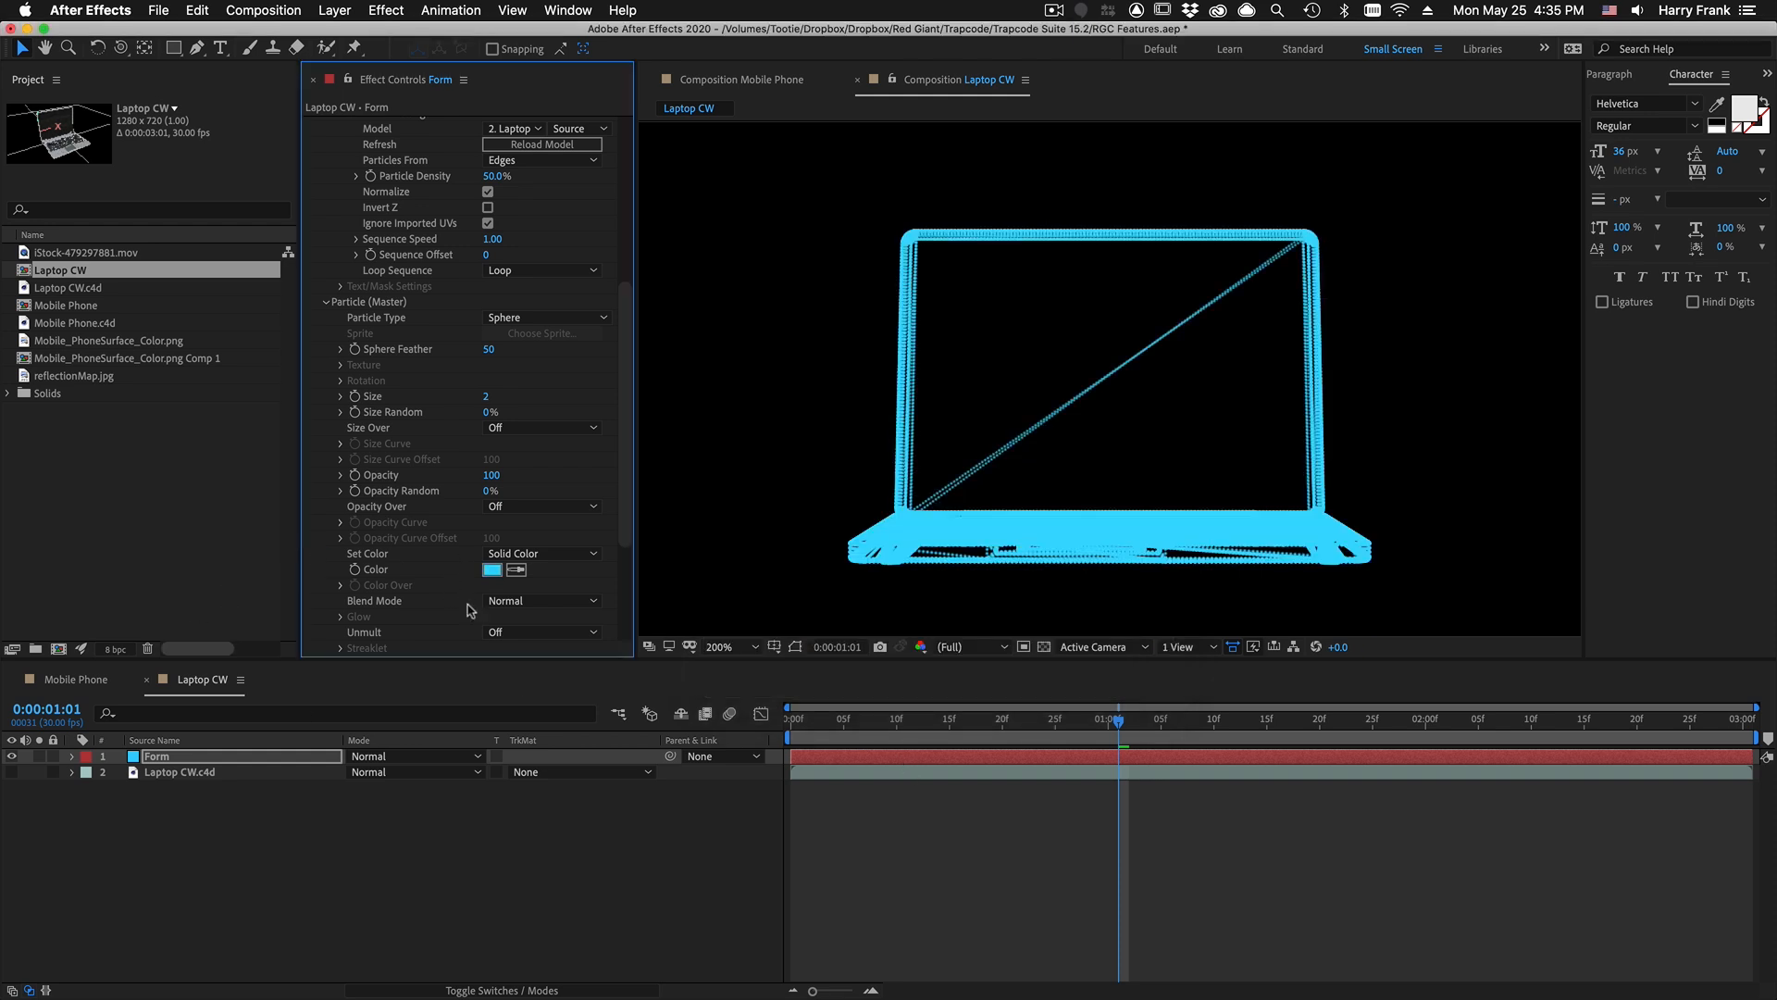
{"action": "left_click", "coordinate": [540, 602]}
{"action": "left_click", "coordinate": [526, 642]}
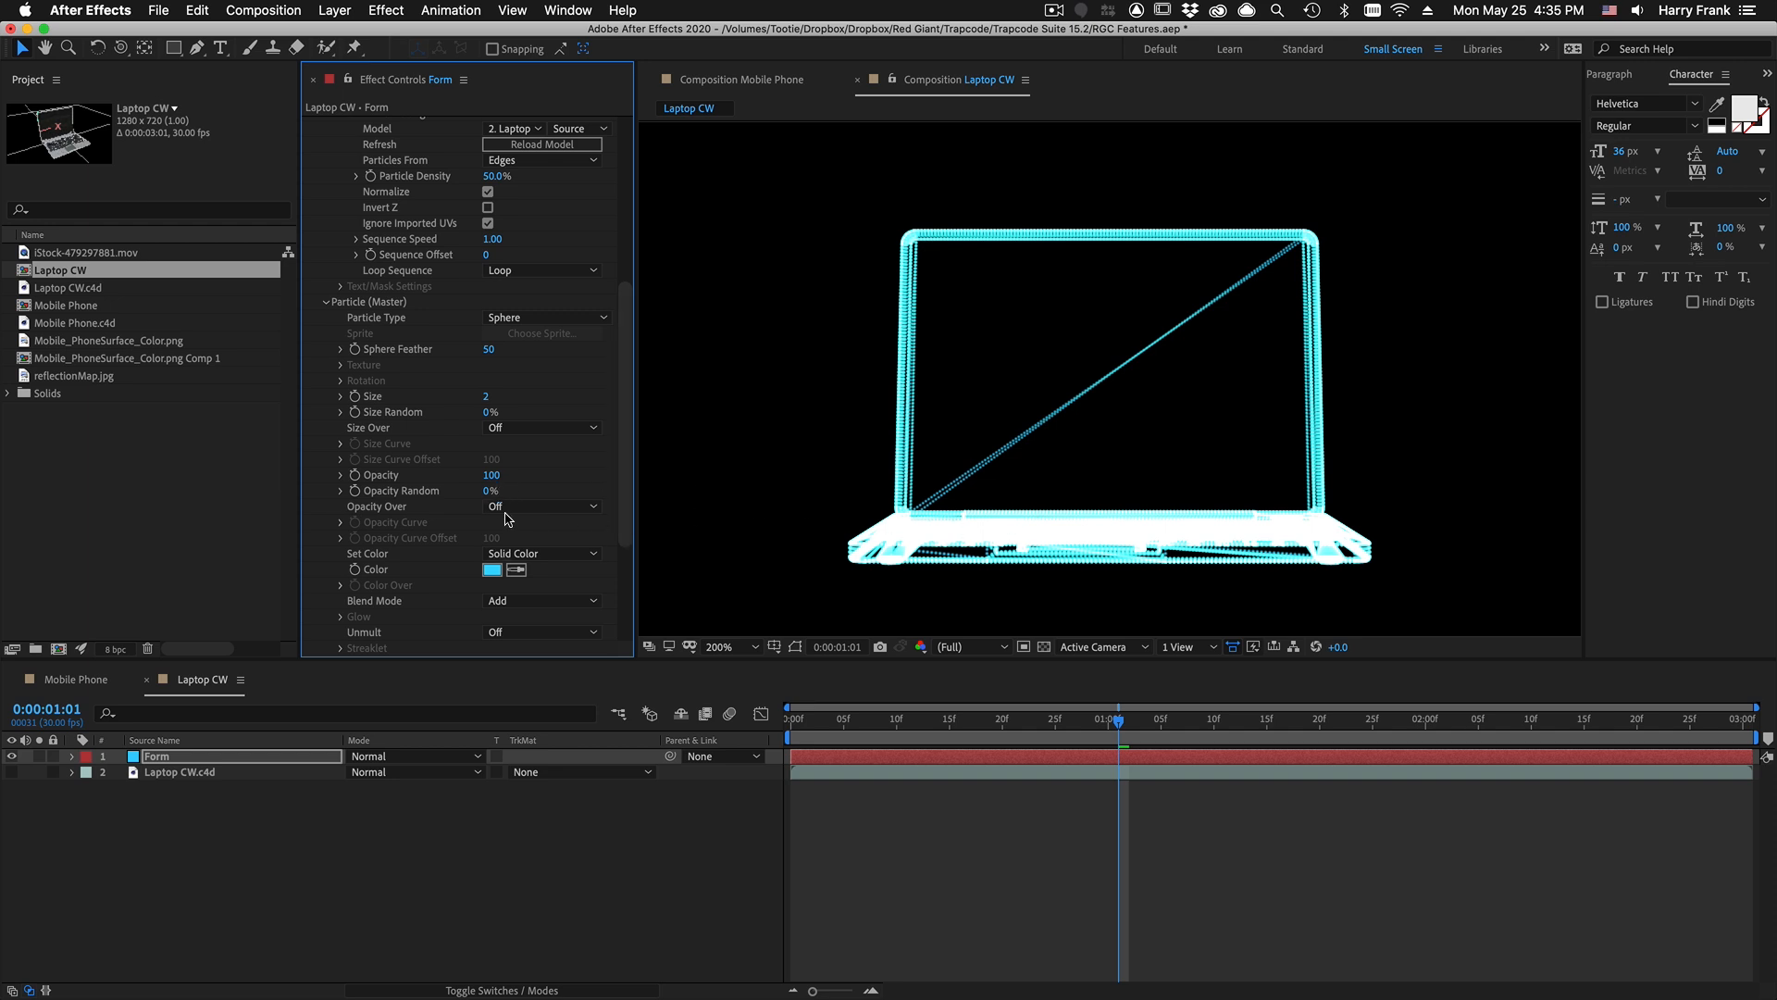
Step: Generate the laptop's particles from its Volume and set the particle size to 1
{"action": "scroll", "coordinate": [389, 269], "scroll_direction": "up", "scroll_amount": 3}
{"action": "left_click", "coordinate": [518, 274]}
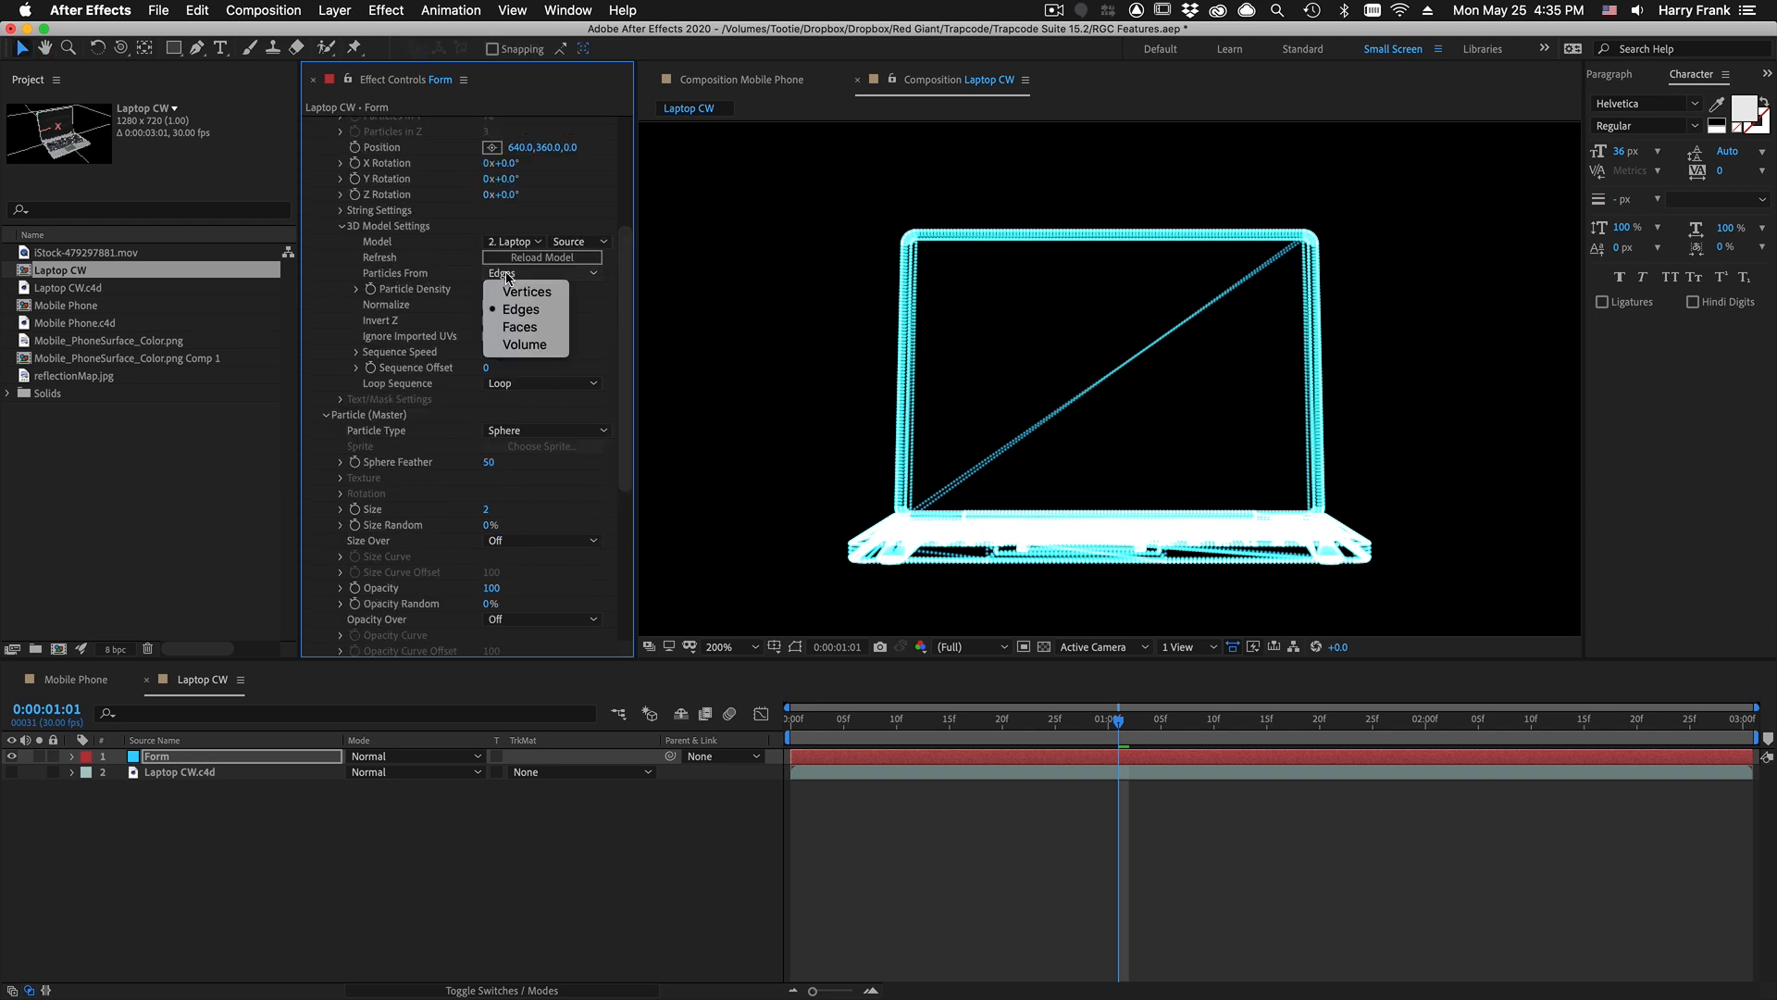
{"action": "key", "text": "Return"}
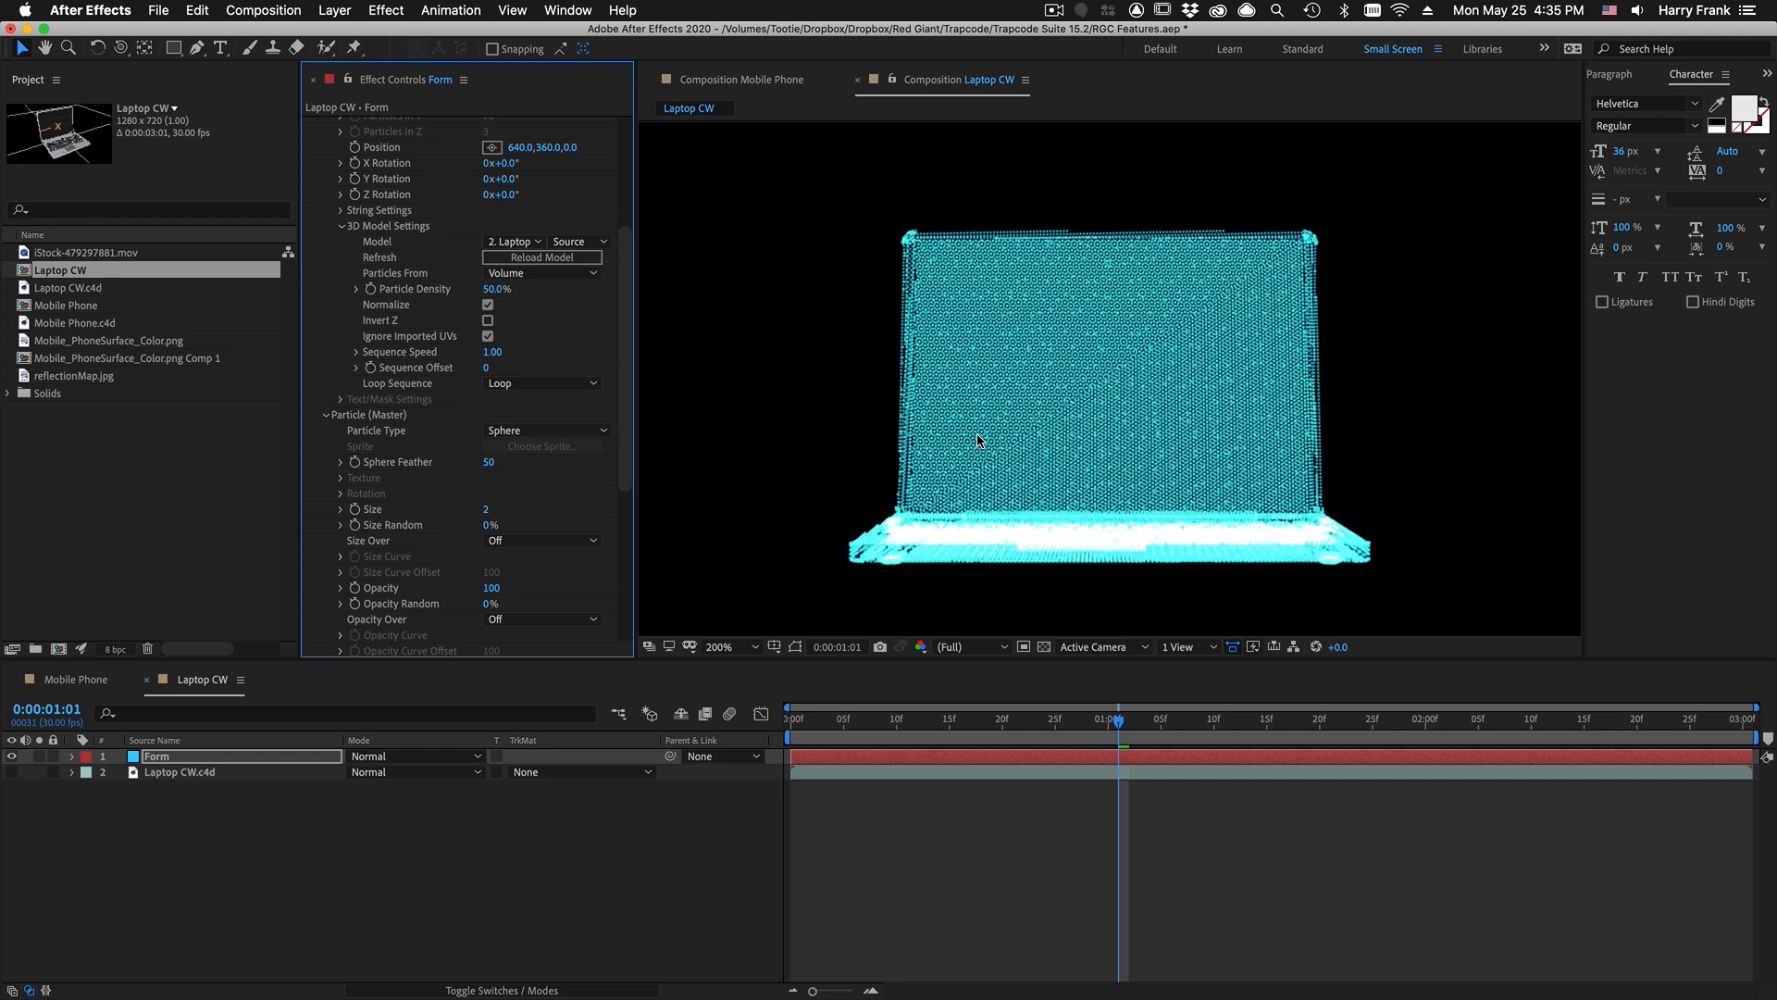
{"action": "left_click", "coordinate": [485, 509]}
{"action": "type", "text": "1"}
{"action": "key", "text": "Return"}
{"action": "key", "text": "comma"}
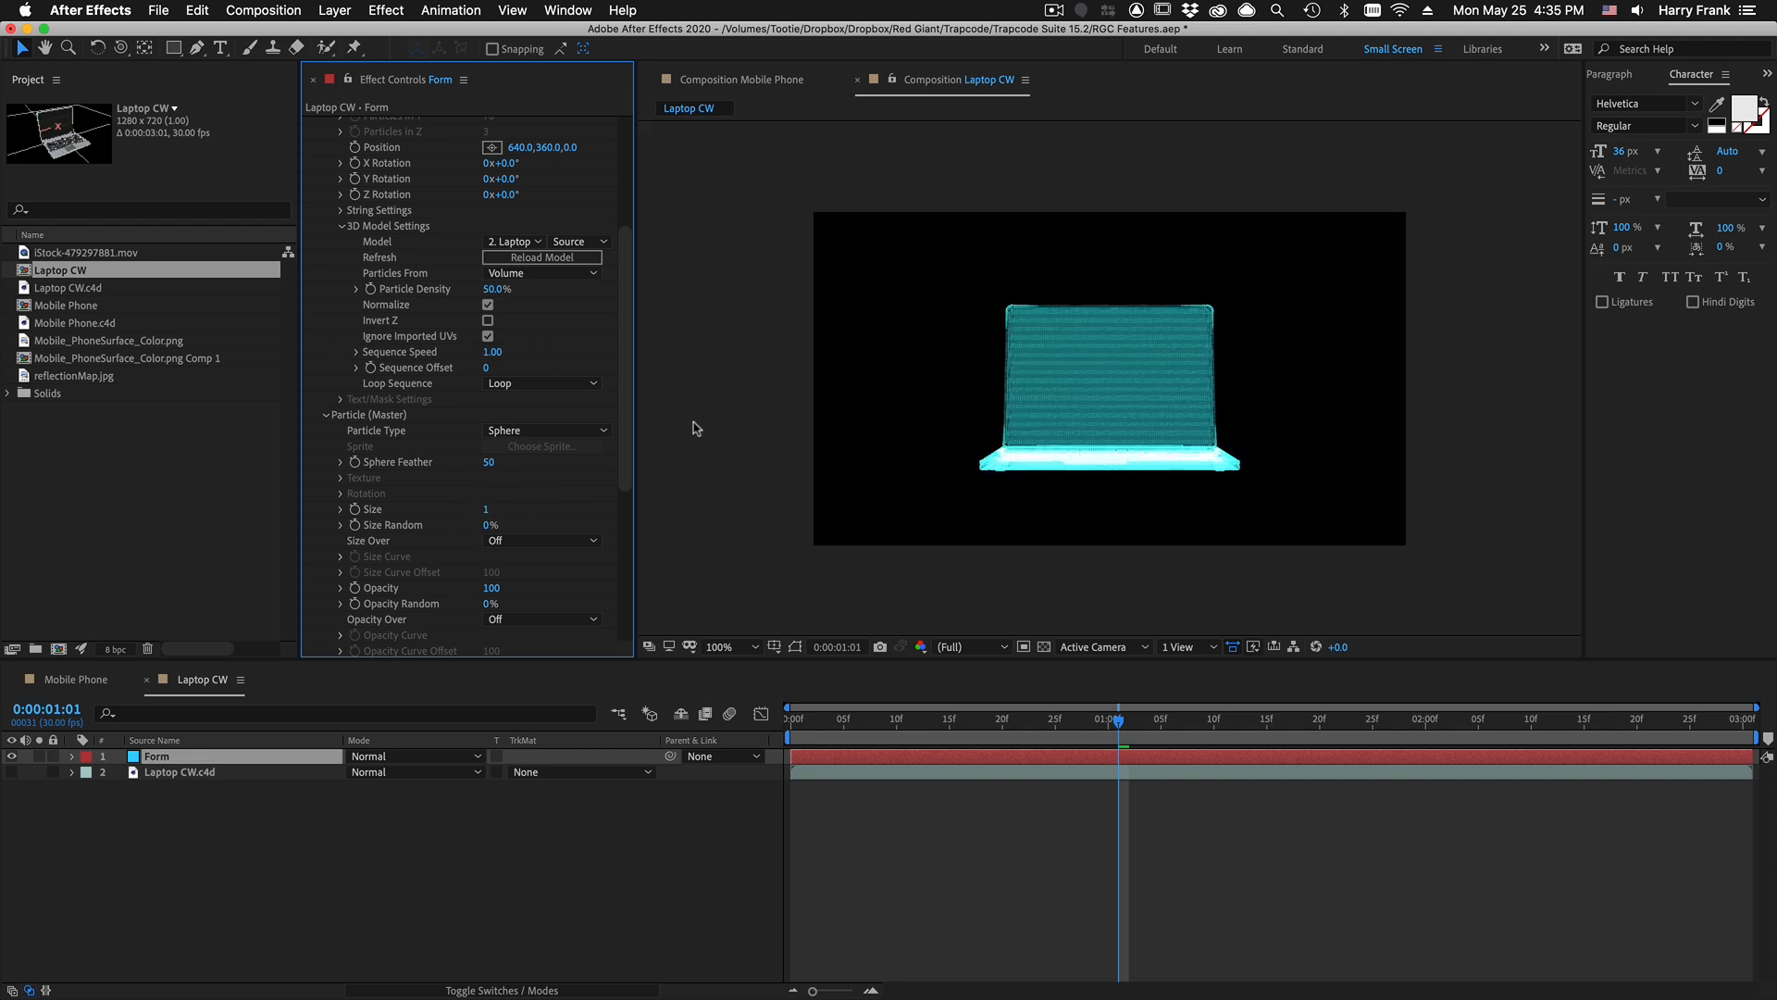
Step: Rotate the Form laptop to 20° in Y and 20° in X
{"action": "scroll", "coordinate": [477, 219], "scroll_direction": "up", "scroll_amount": 5}
{"action": "left_click", "coordinate": [510, 398]}
{"action": "type", "text": "20"}
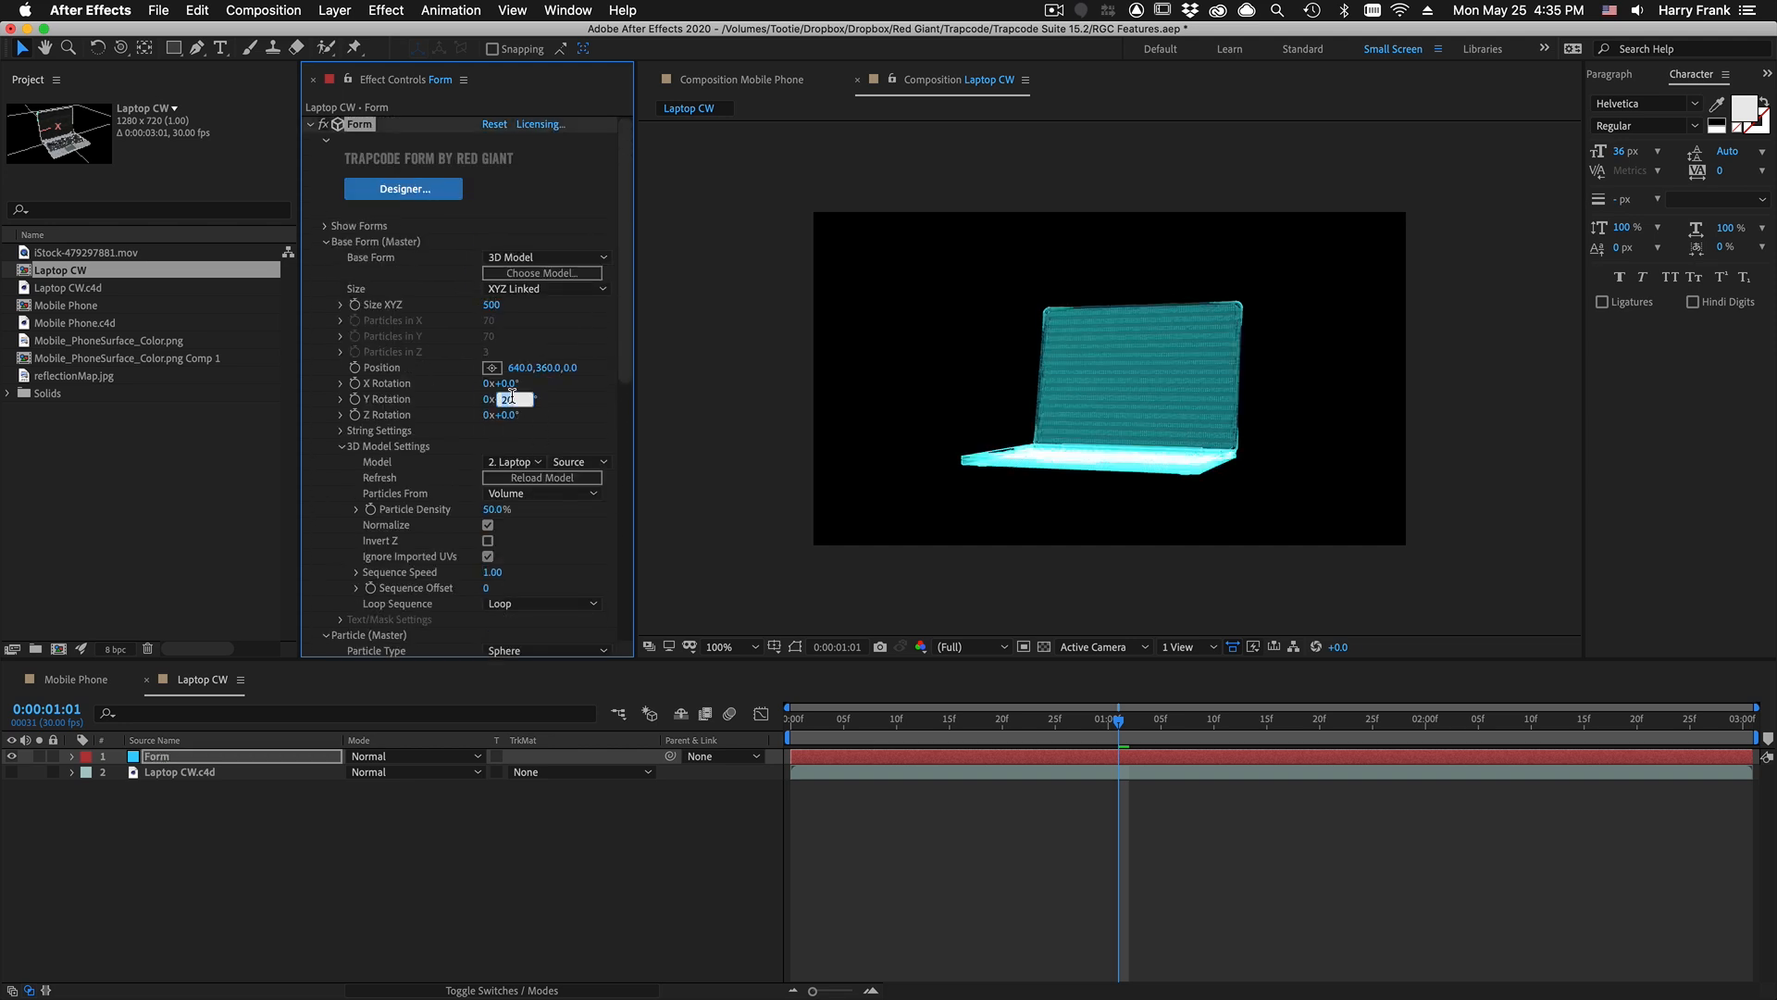
{"action": "key", "text": "shift+Tab"}
{"action": "type", "text": "10"}
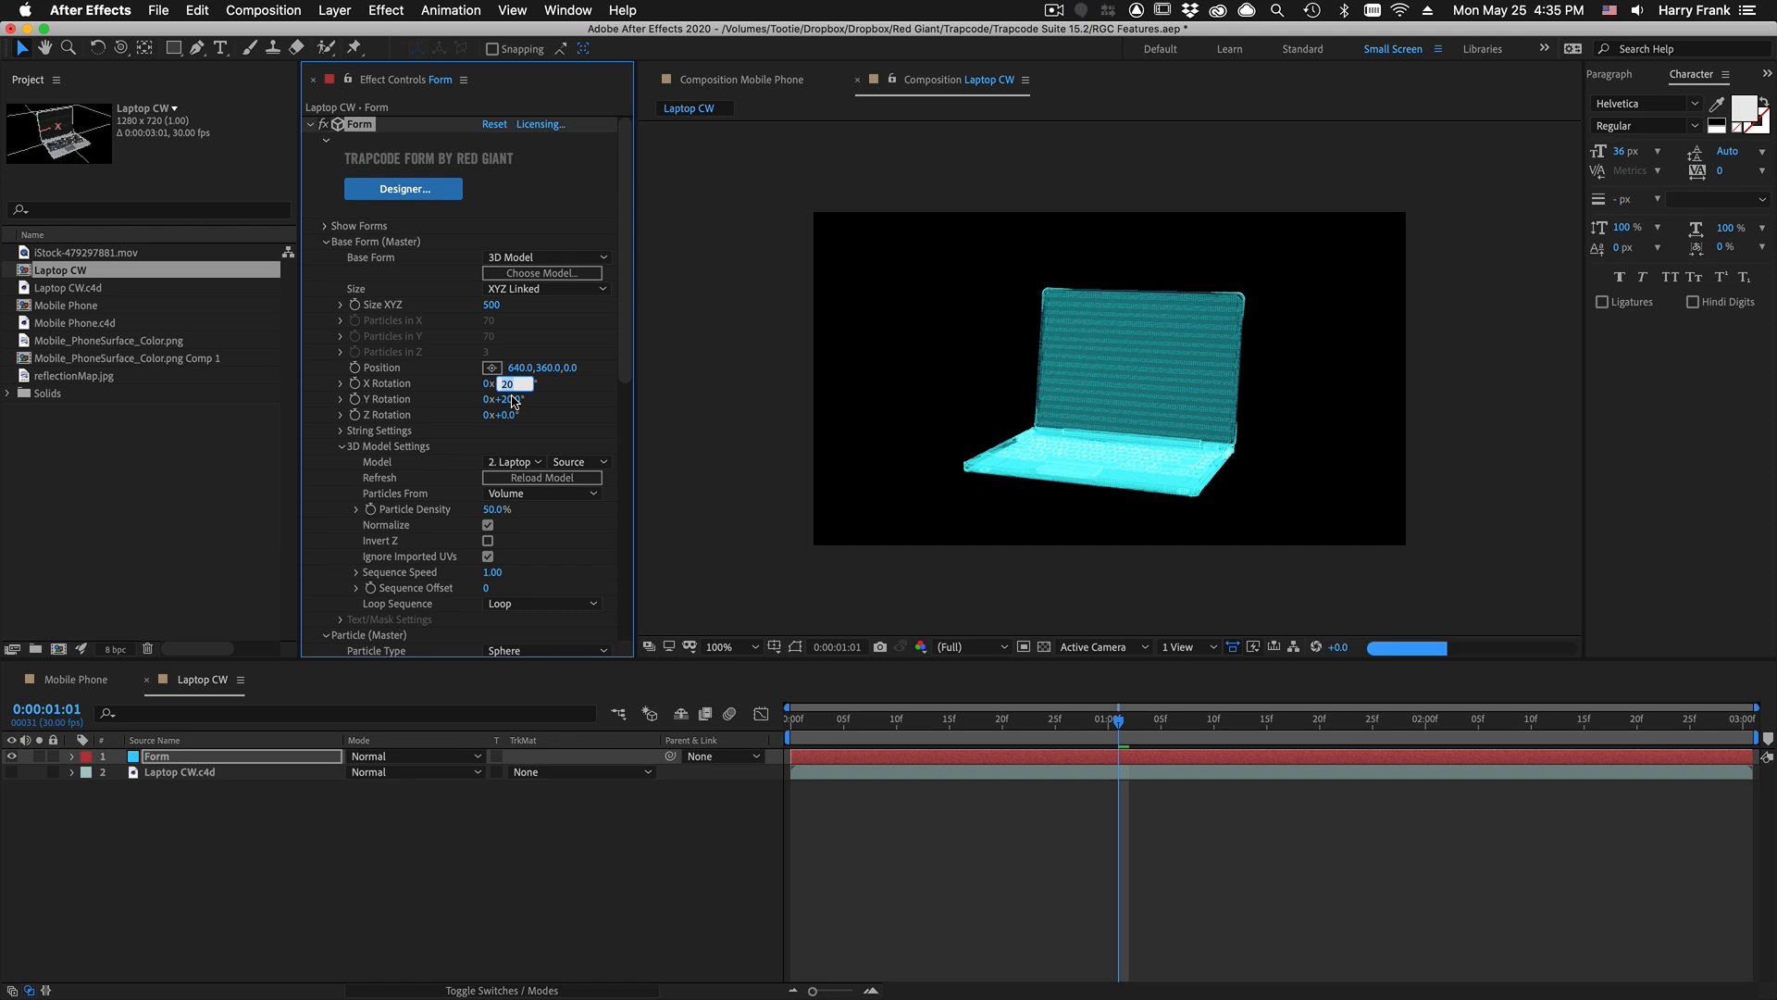
{"action": "key", "text": "Return"}
Step: Lower the particle opacity to 20 and adjust the laptop's X rotation to 18.9°
{"action": "scroll", "coordinate": [514, 401], "scroll_direction": "down", "scroll_amount": 5}
{"action": "left_click", "coordinate": [499, 490]}
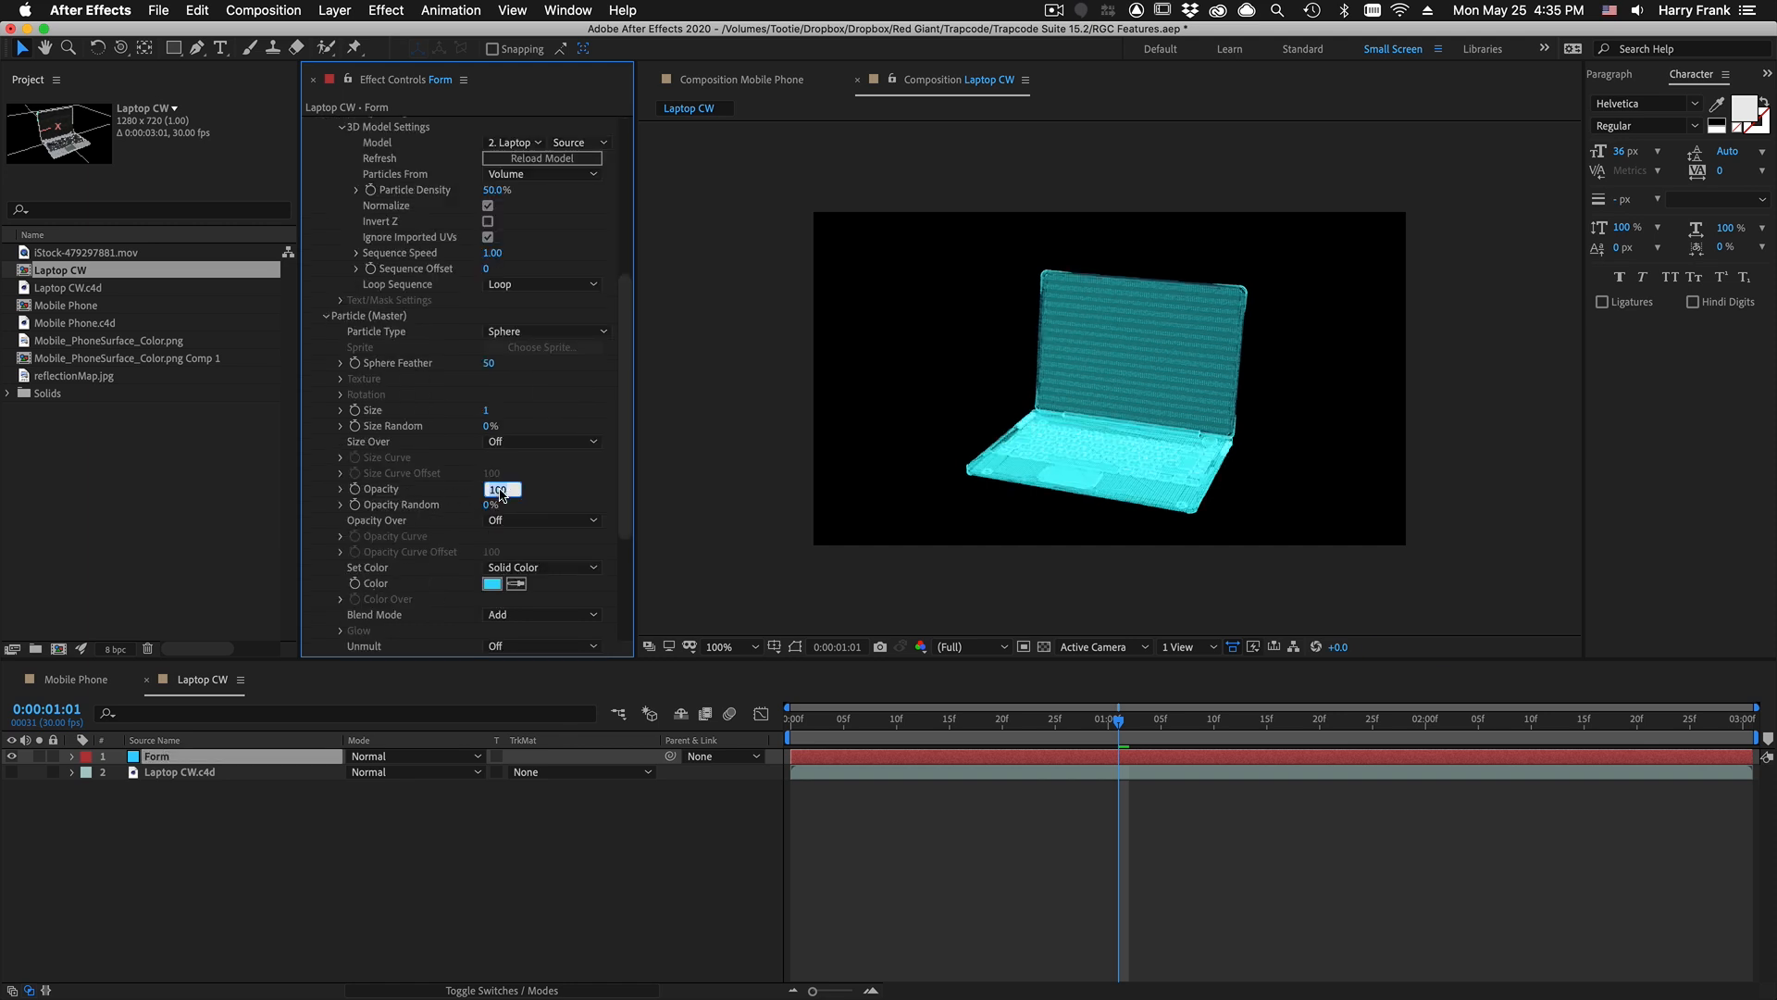
{"action": "type", "text": "20"}
{"action": "key", "text": "Return"}
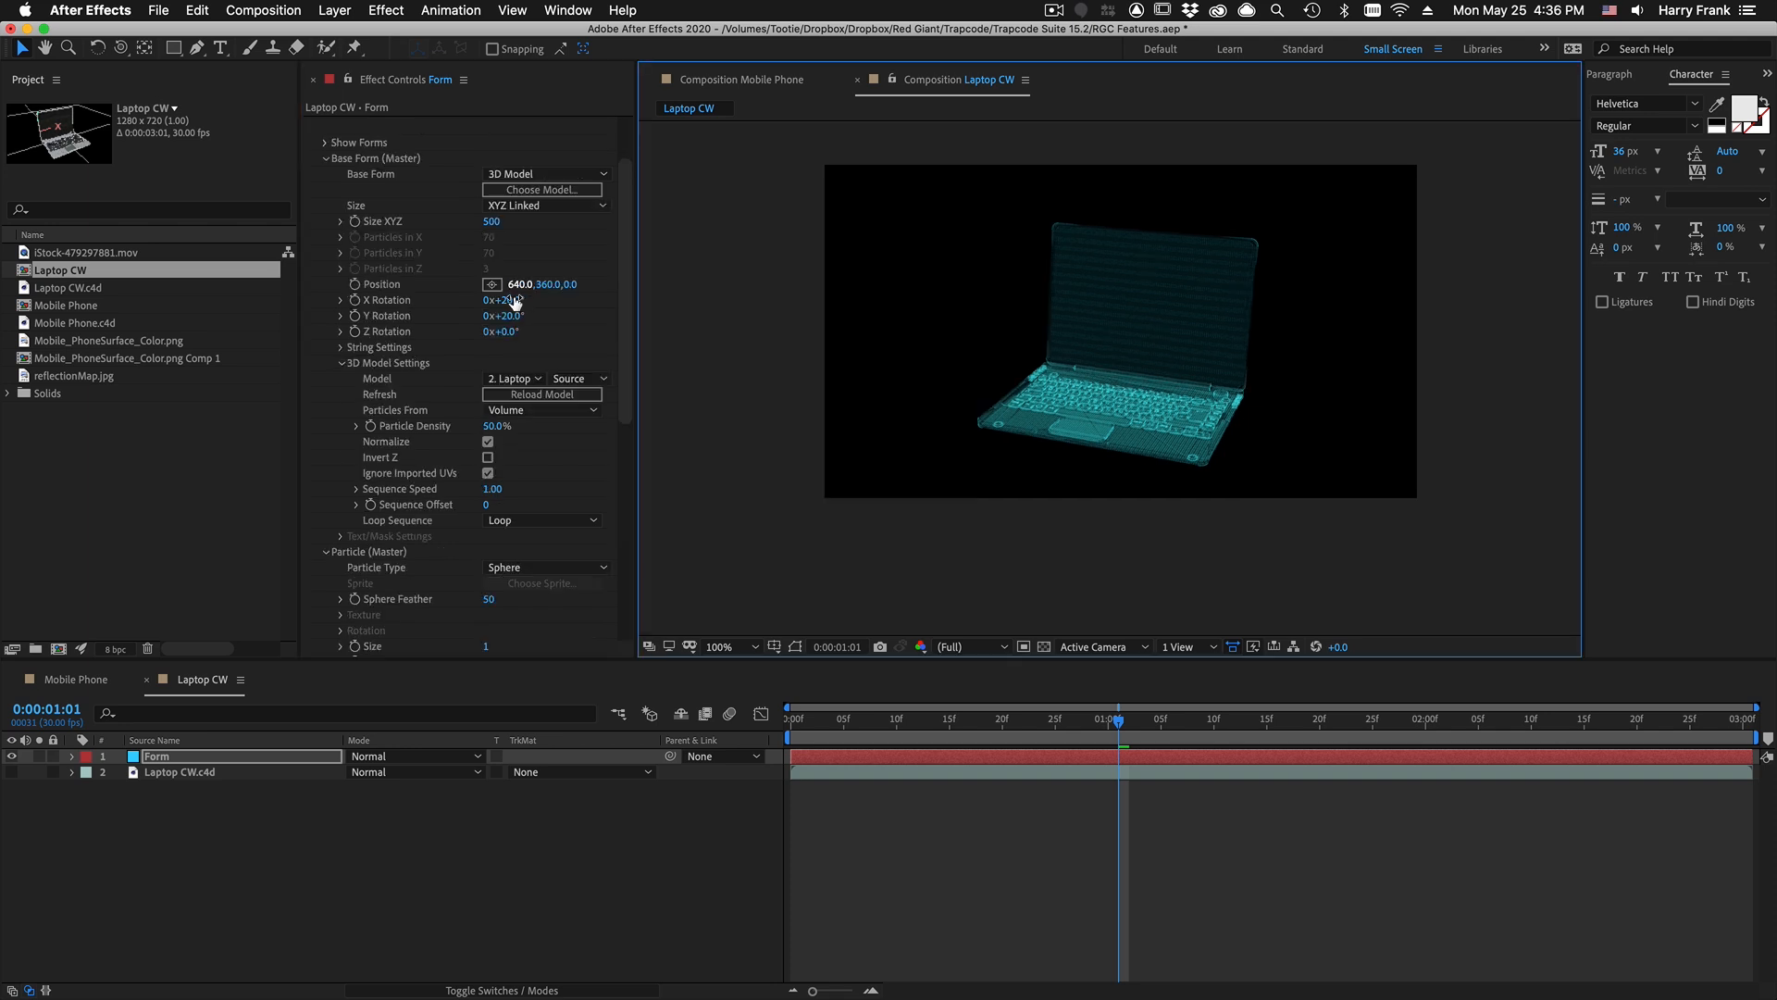
{"action": "mouse_move", "coordinate": [515, 301]}
{"action": "left_mouse_down"}
{"action": "mouse_move", "coordinate": [555, 300]}
{"action": "mouse_move", "coordinate": [496, 301]}
{"action": "left_mouse_up"}
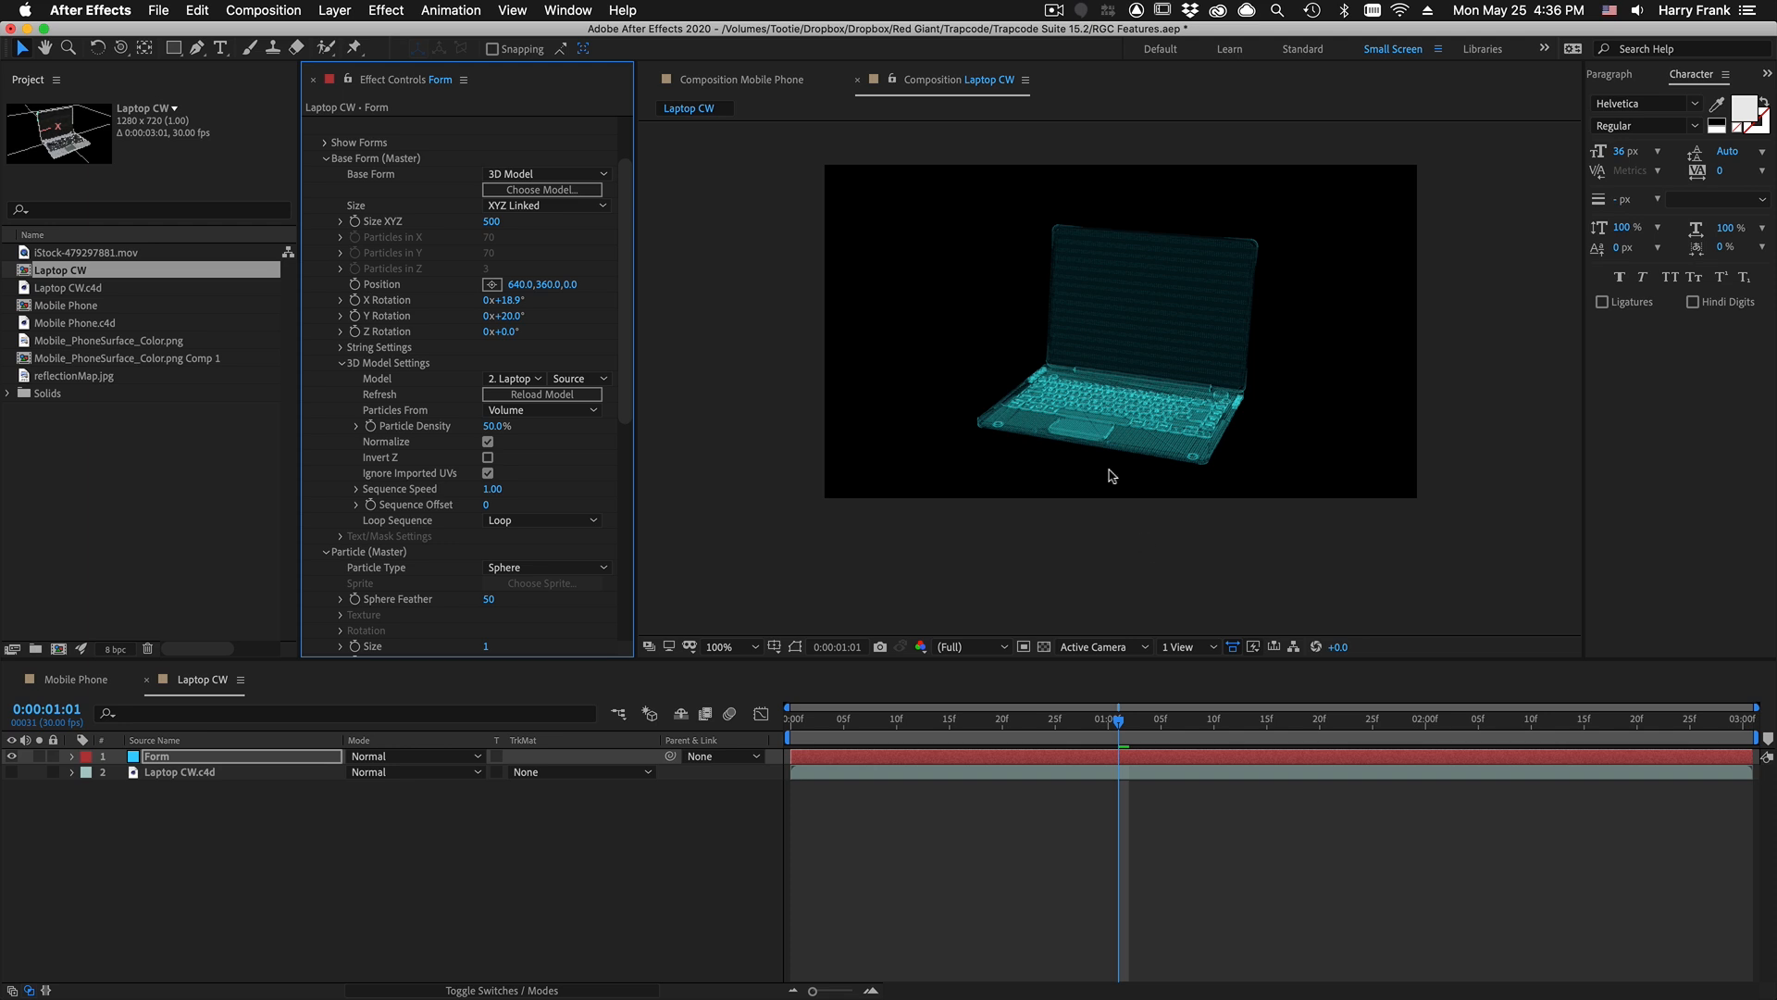
Step: Switch to Cinema 4D, scrub the Dynamic Text.c4d animation to frame 62, and look over the project saving options
{"action": "key", "text": "super+Tab"}
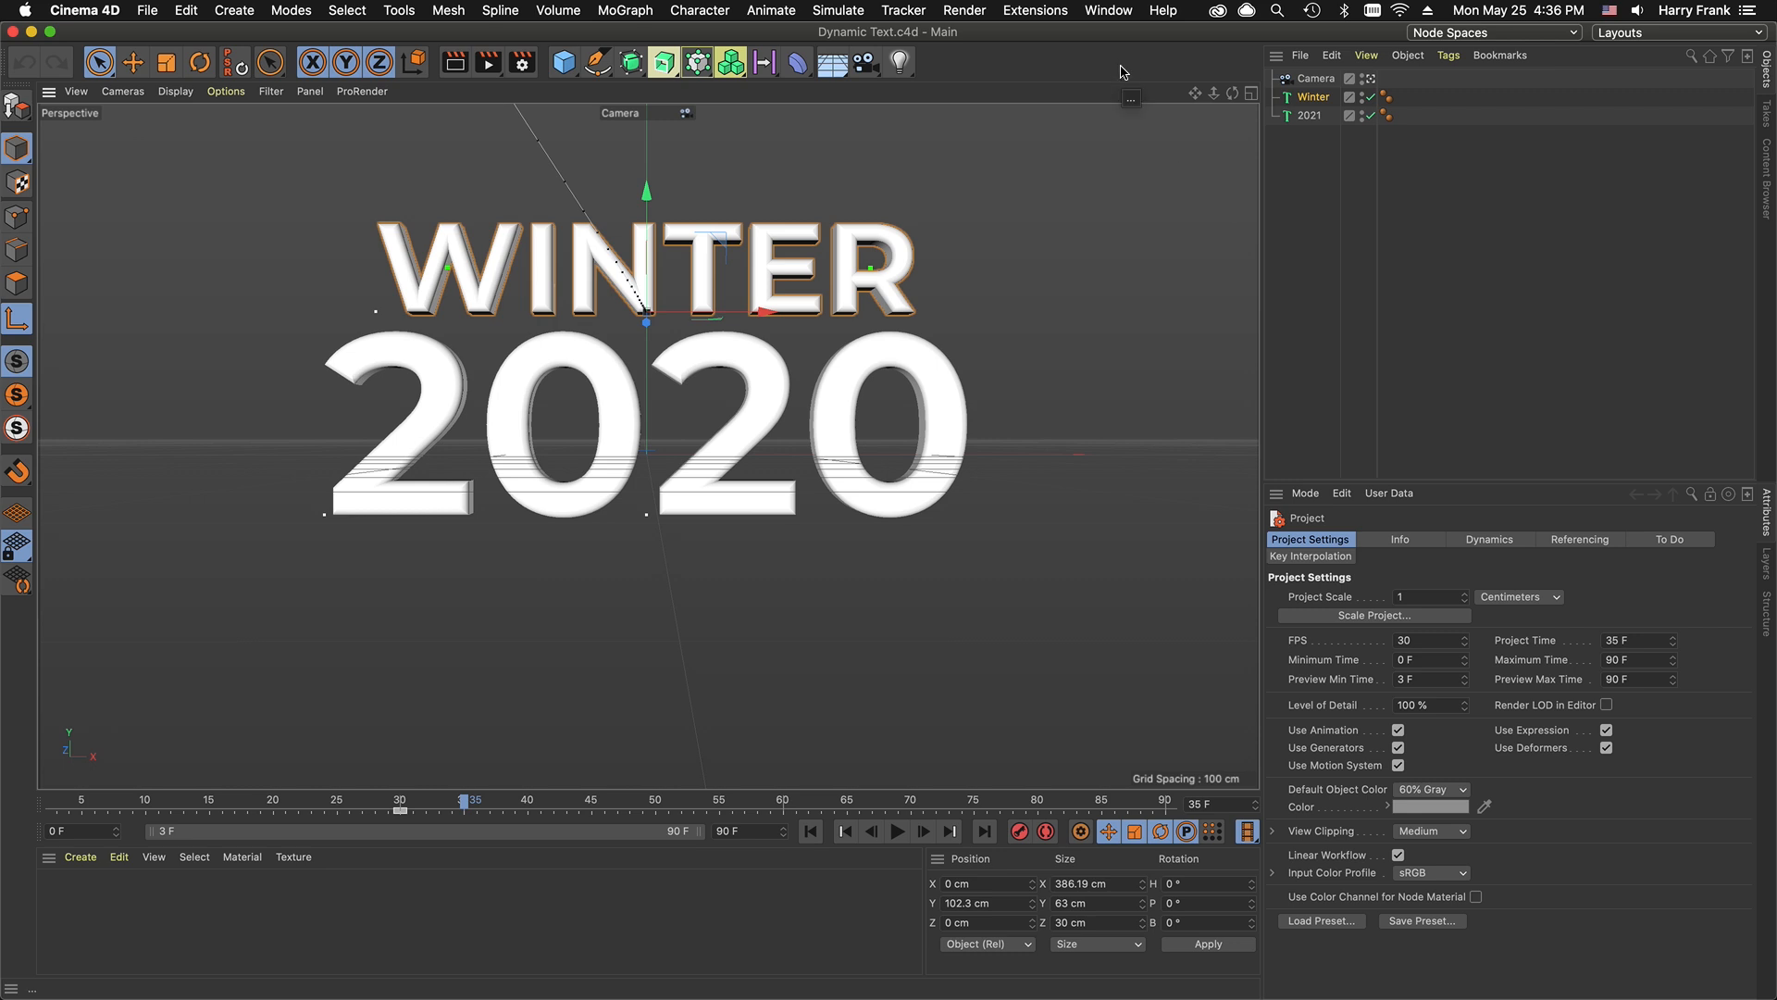
{"action": "left_click_drag", "start_coordinate": [58, 793], "coordinate": [808, 780]}
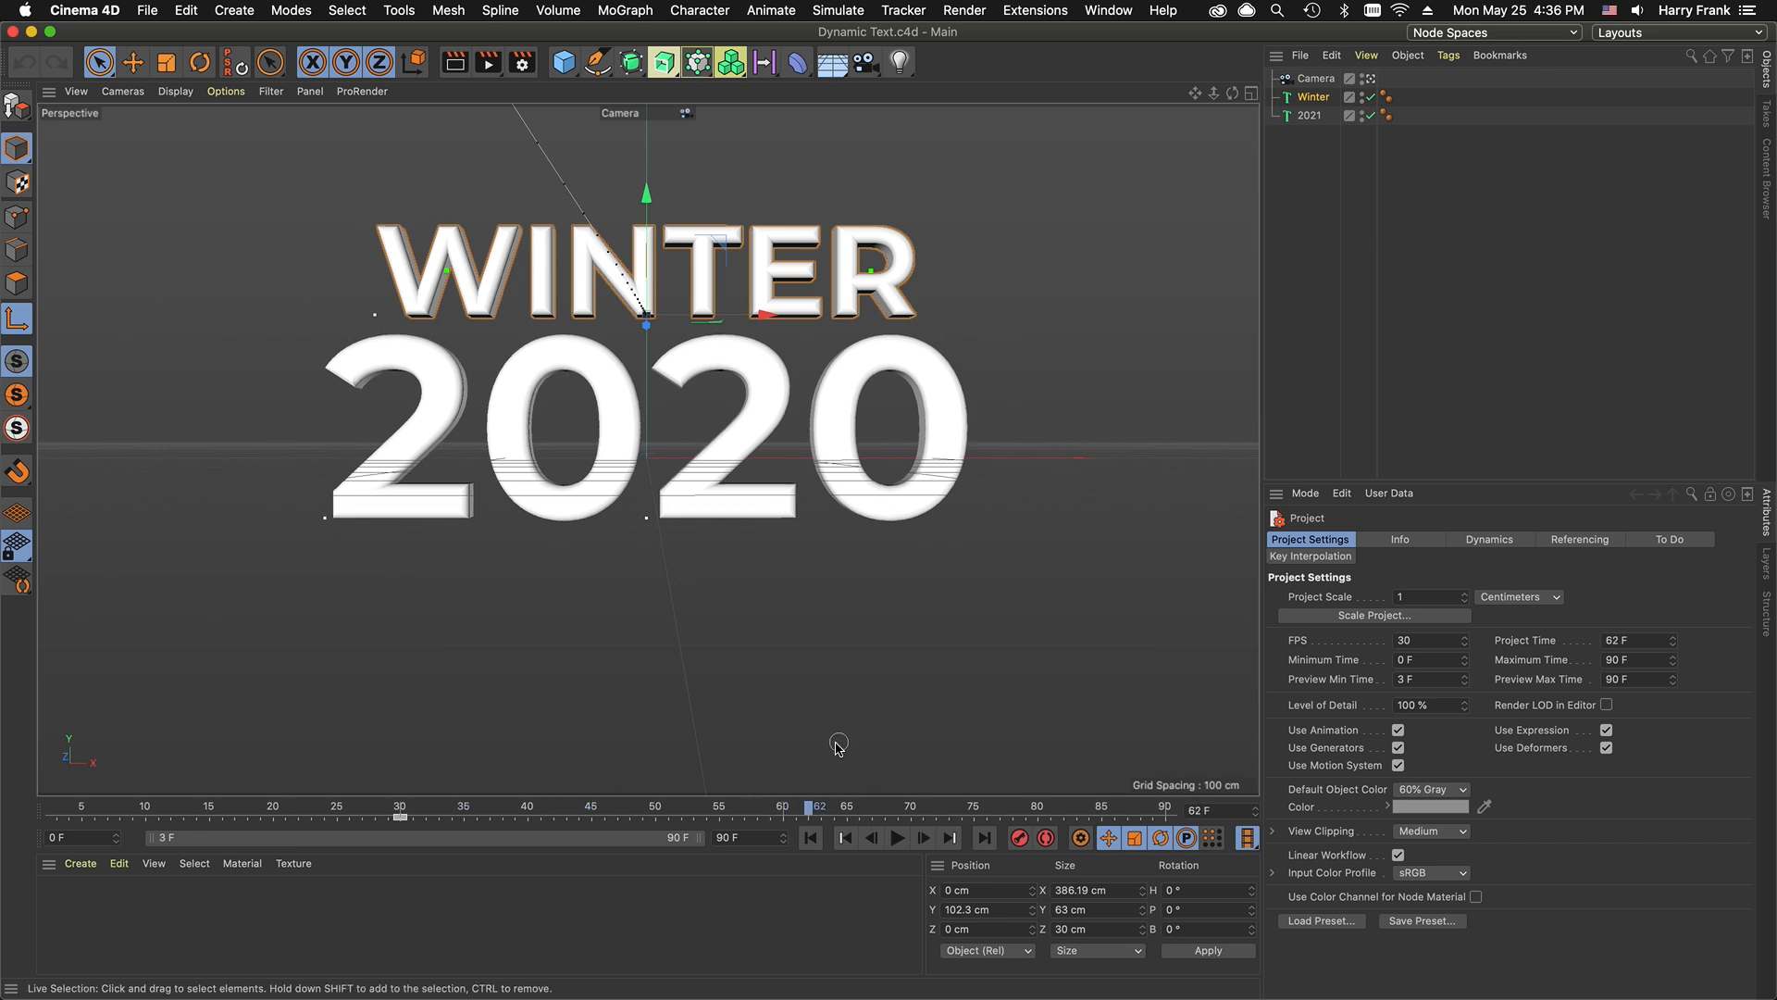
{"action": "left_click", "coordinate": [132, 6]}
{"action": "mouse_move", "coordinate": [149, 11]}
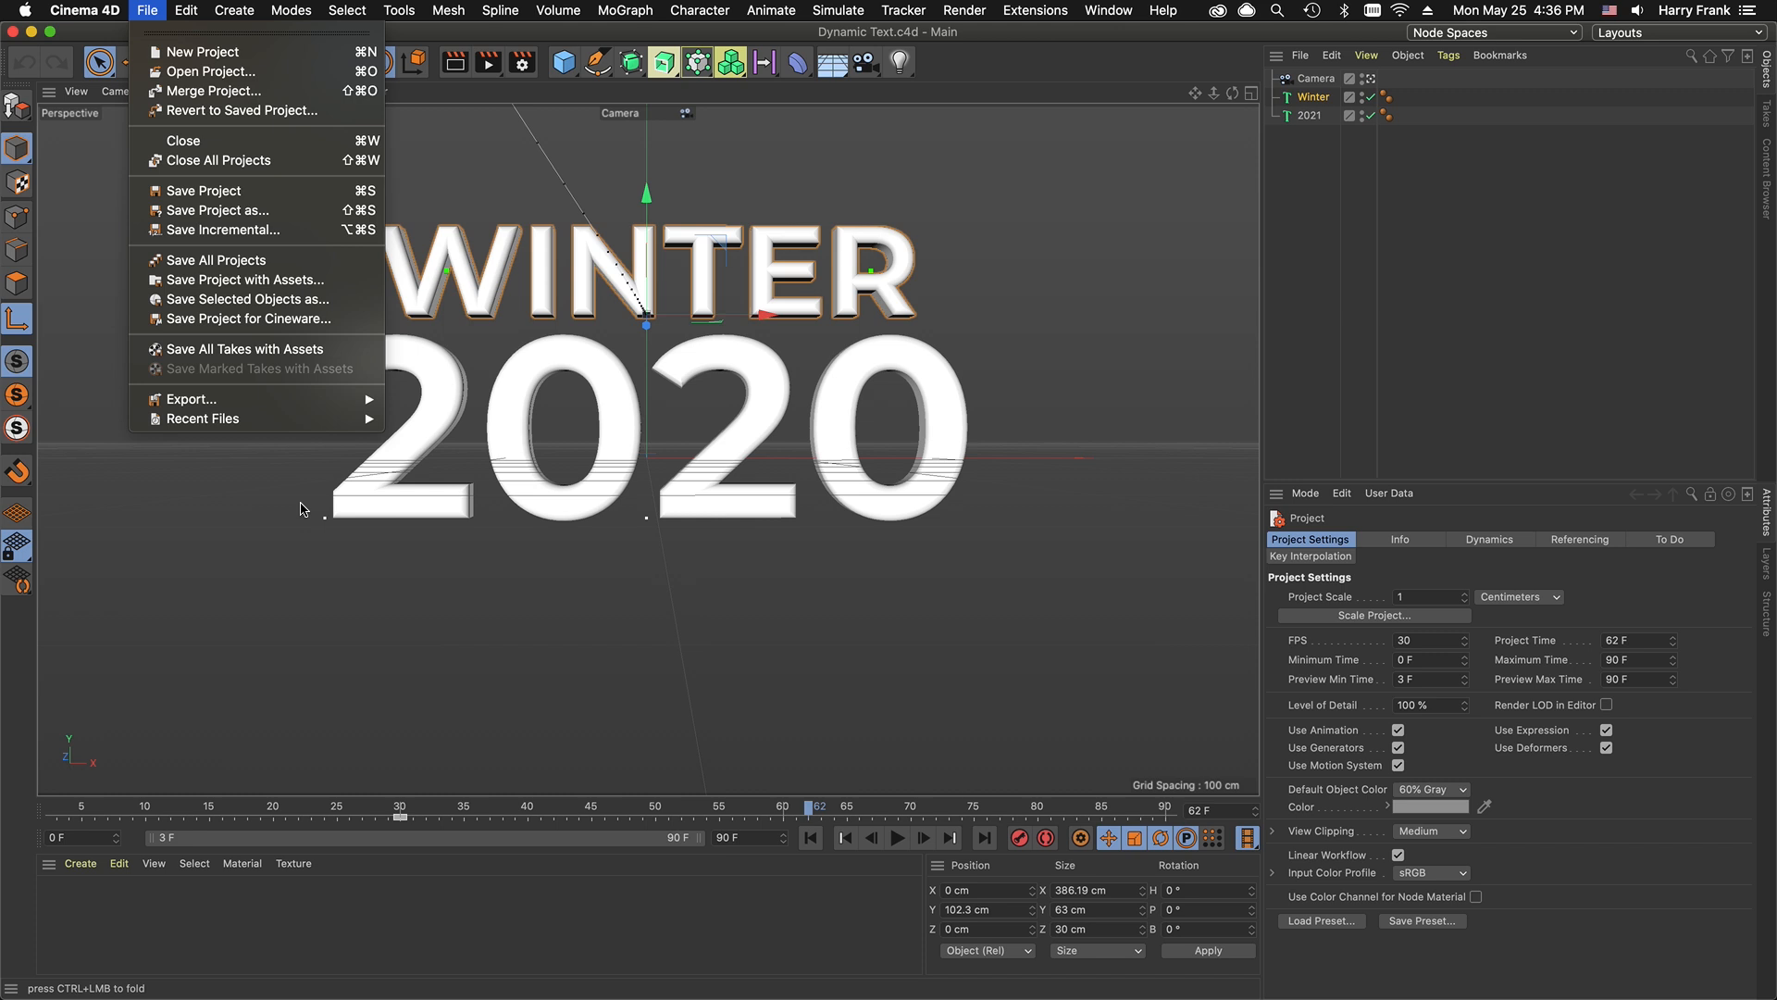
{"action": "left_click", "coordinate": [494, 415]}
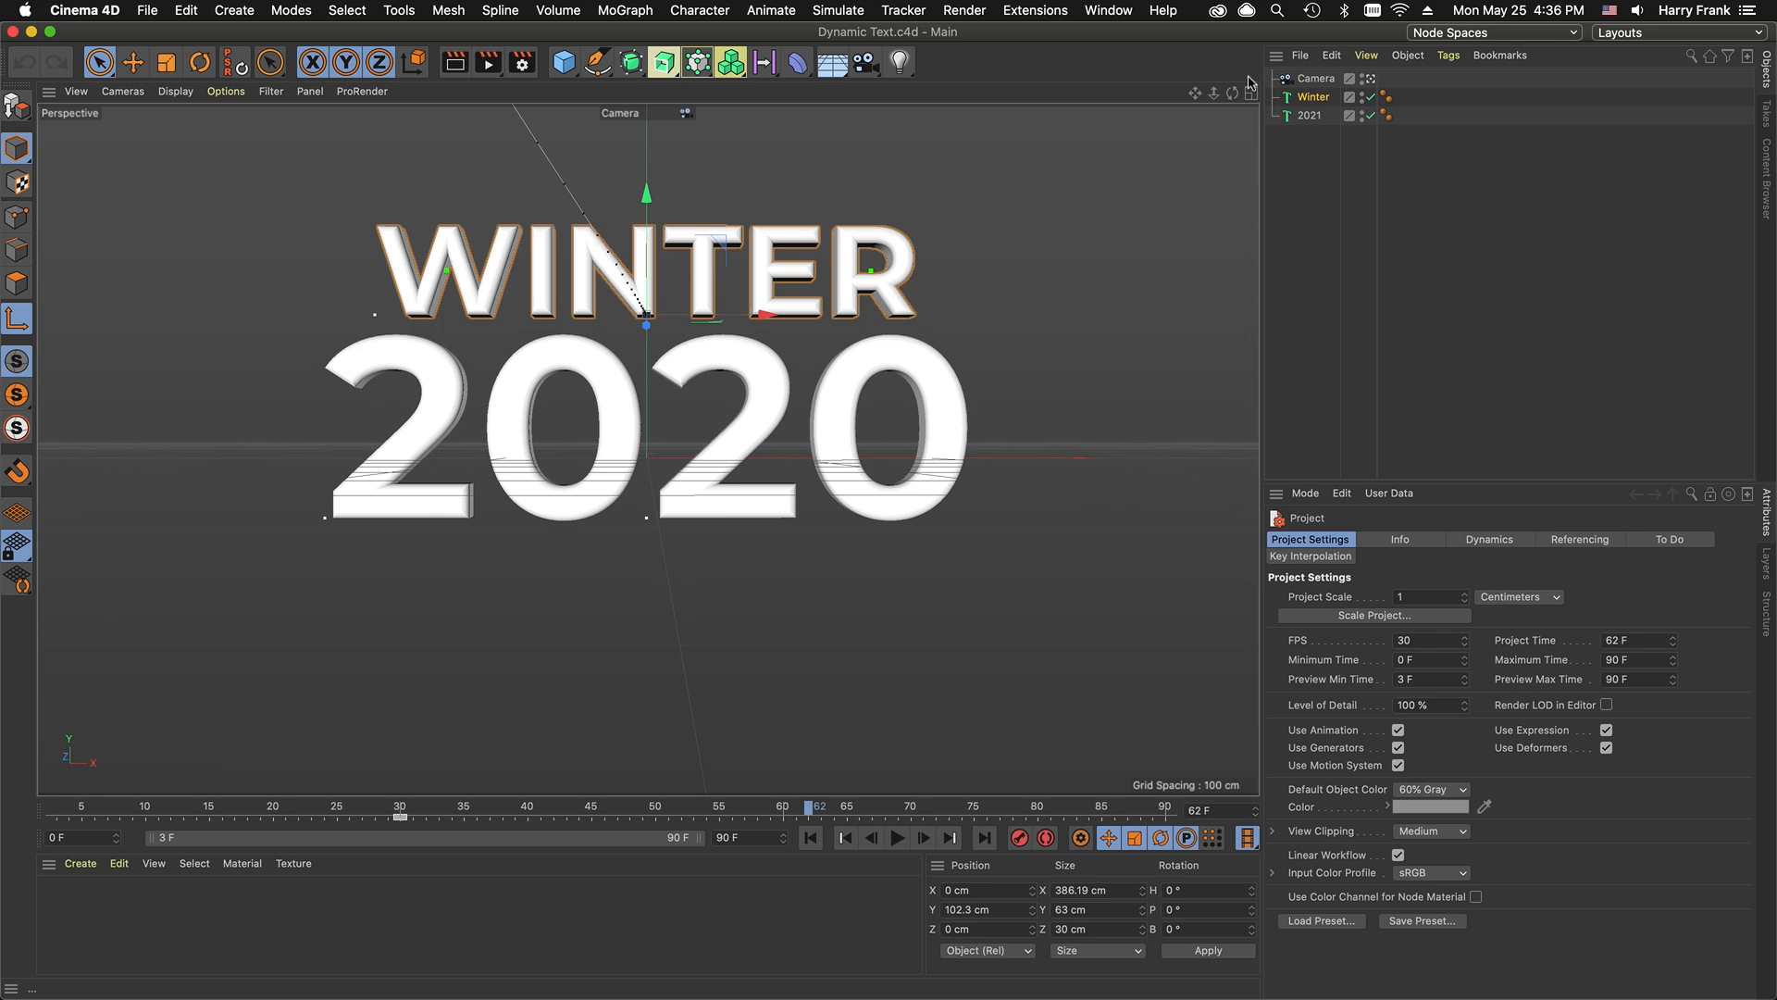
Step: Inspect the text settings of the Winter and 2021 MoText objects
{"action": "left_click", "coordinate": [1309, 114]}
{"action": "left_click", "coordinate": [625, 10]}
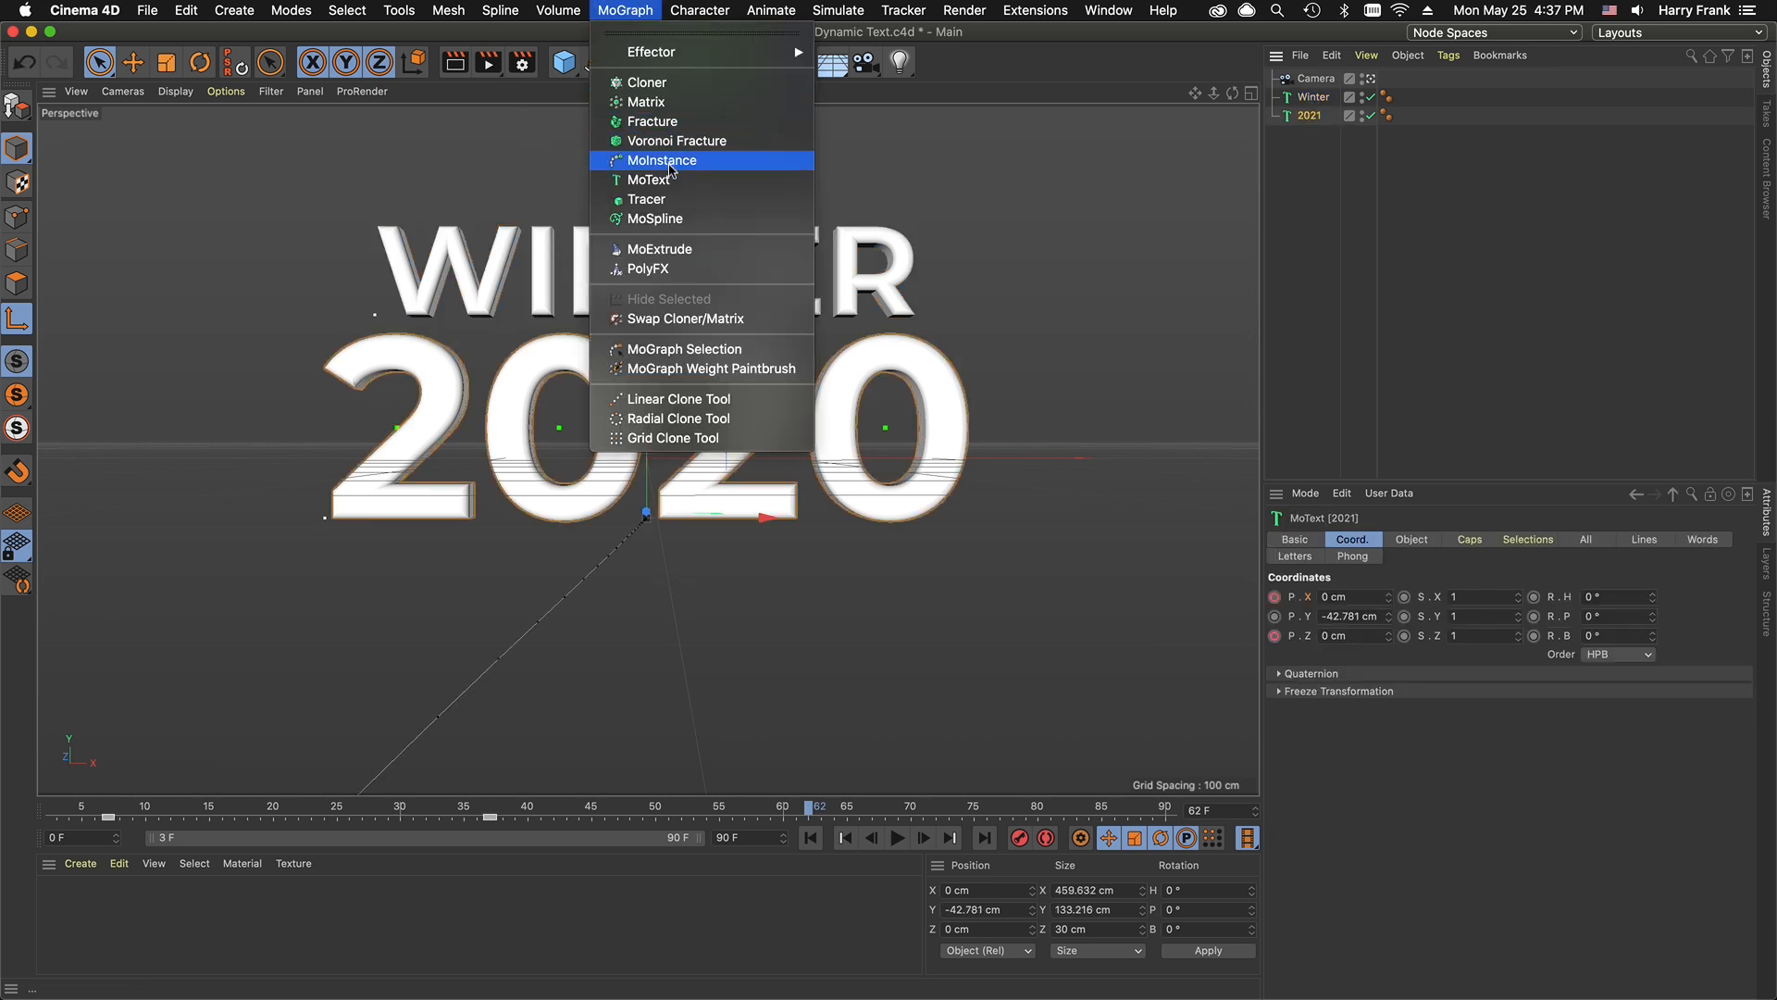
{"action": "left_click", "coordinate": [1438, 218]}
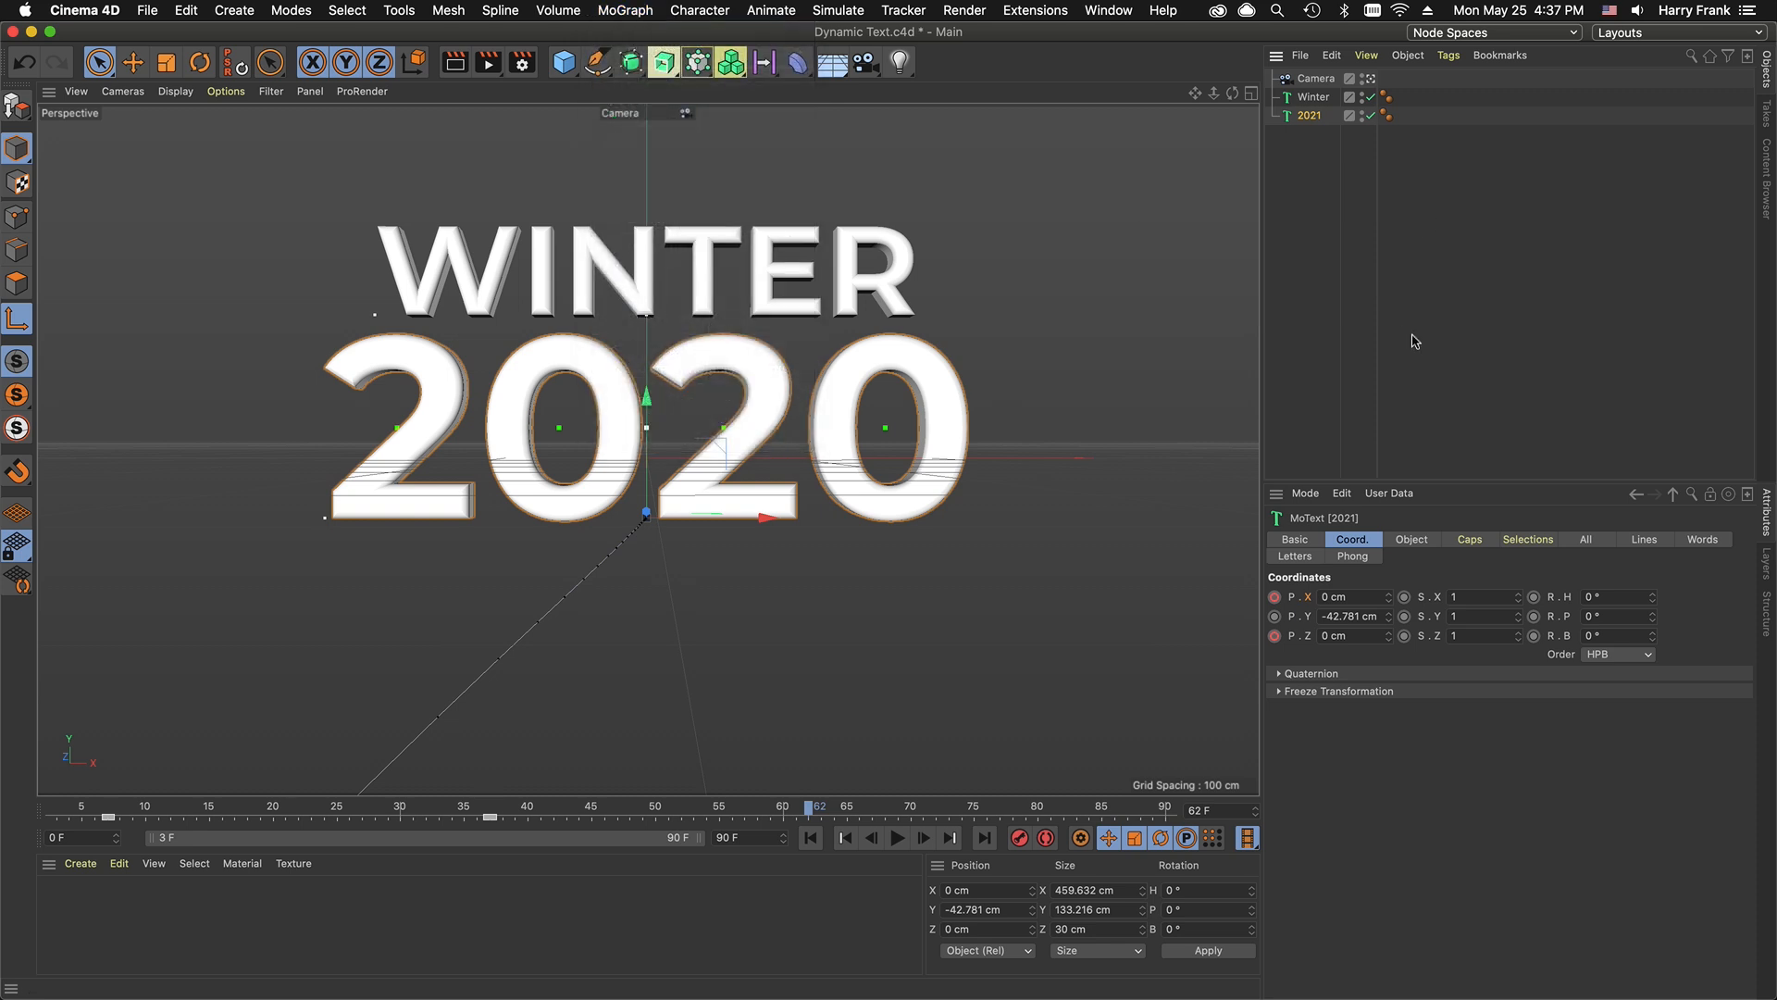
{"action": "left_click", "coordinate": [1311, 96]}
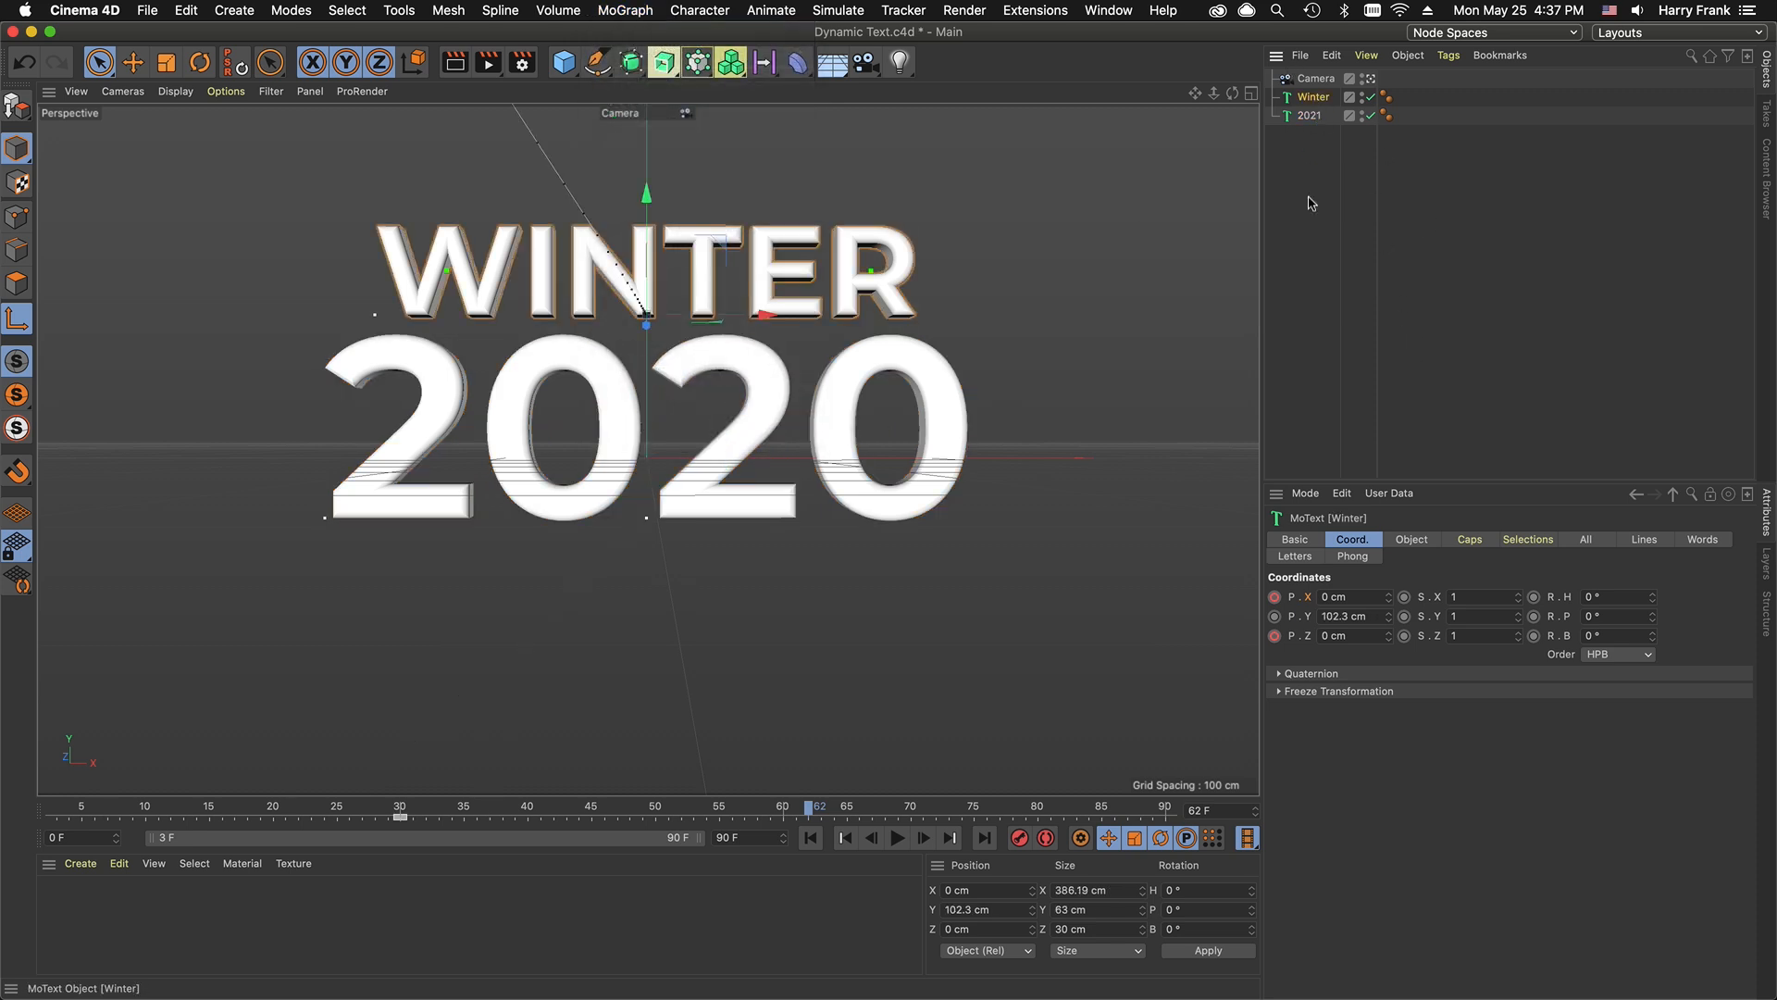
{"action": "left_click", "coordinate": [1411, 539]}
{"action": "double_click", "coordinate": [1333, 640]}
{"action": "left_click", "coordinate": [1309, 115]}
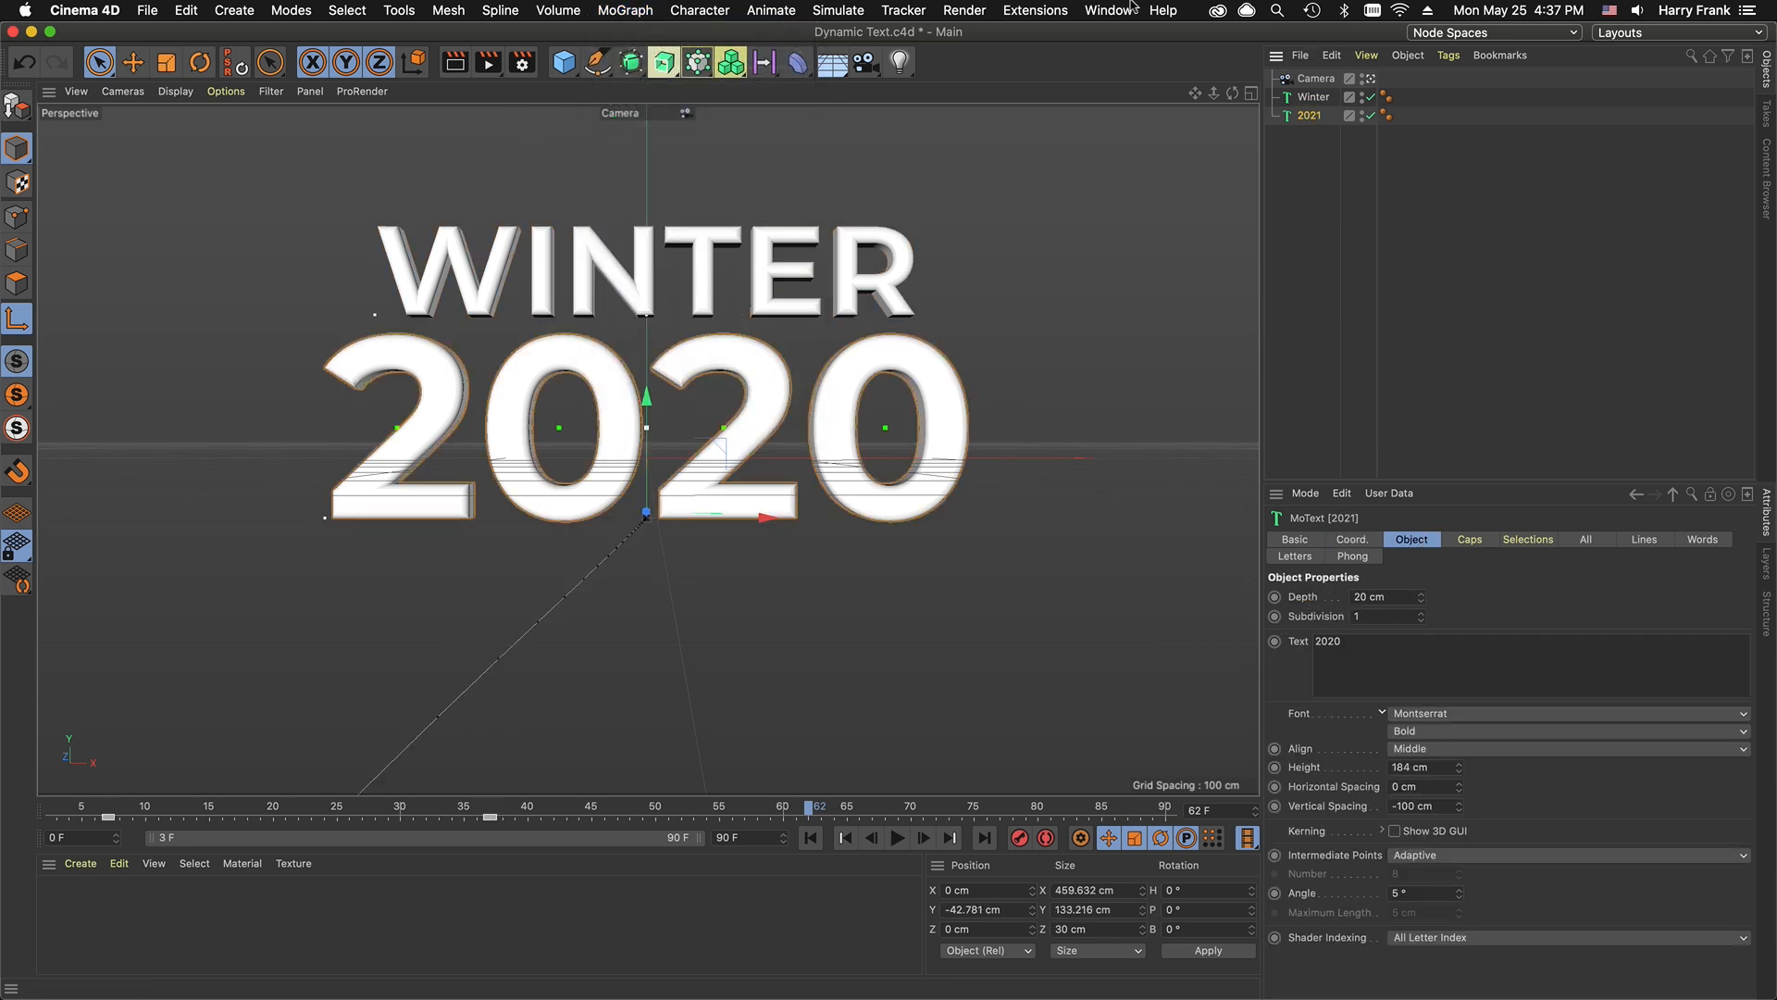
Step: Open the F-Curve timeline and scrub through the first frames of the text animation to frame 11
{"action": "left_click", "coordinate": [1109, 9]}
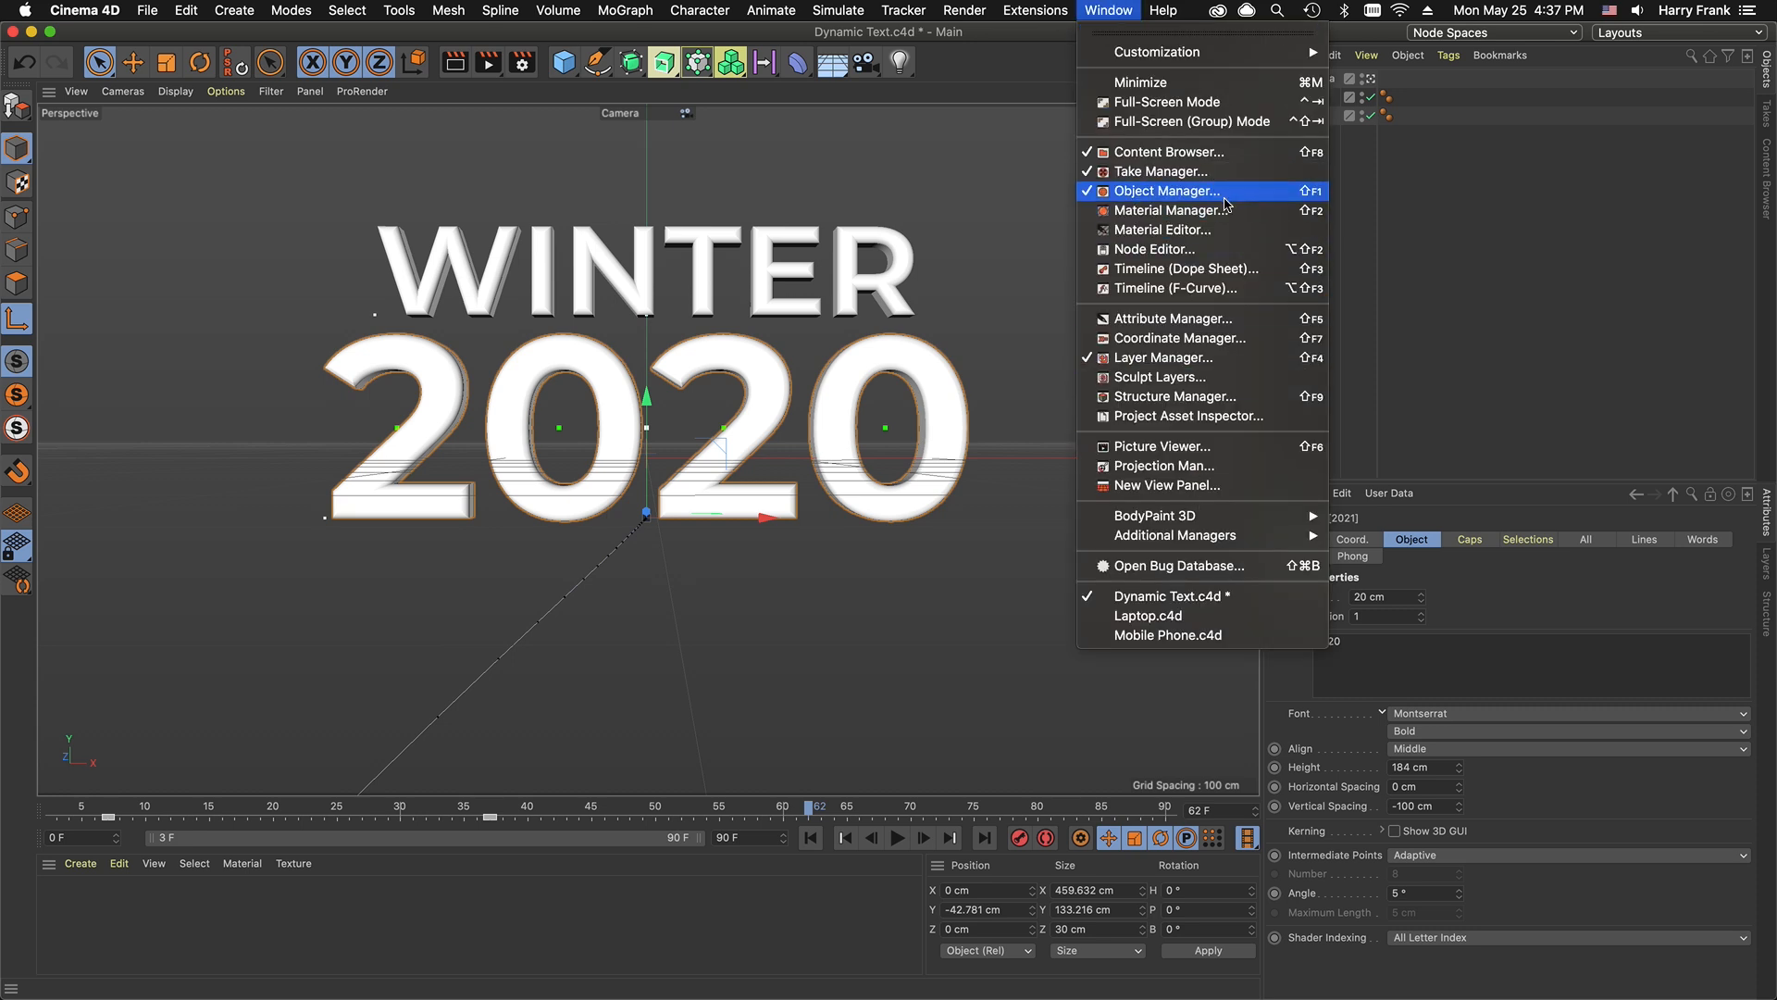
{"action": "left_click", "coordinate": [1253, 291]}
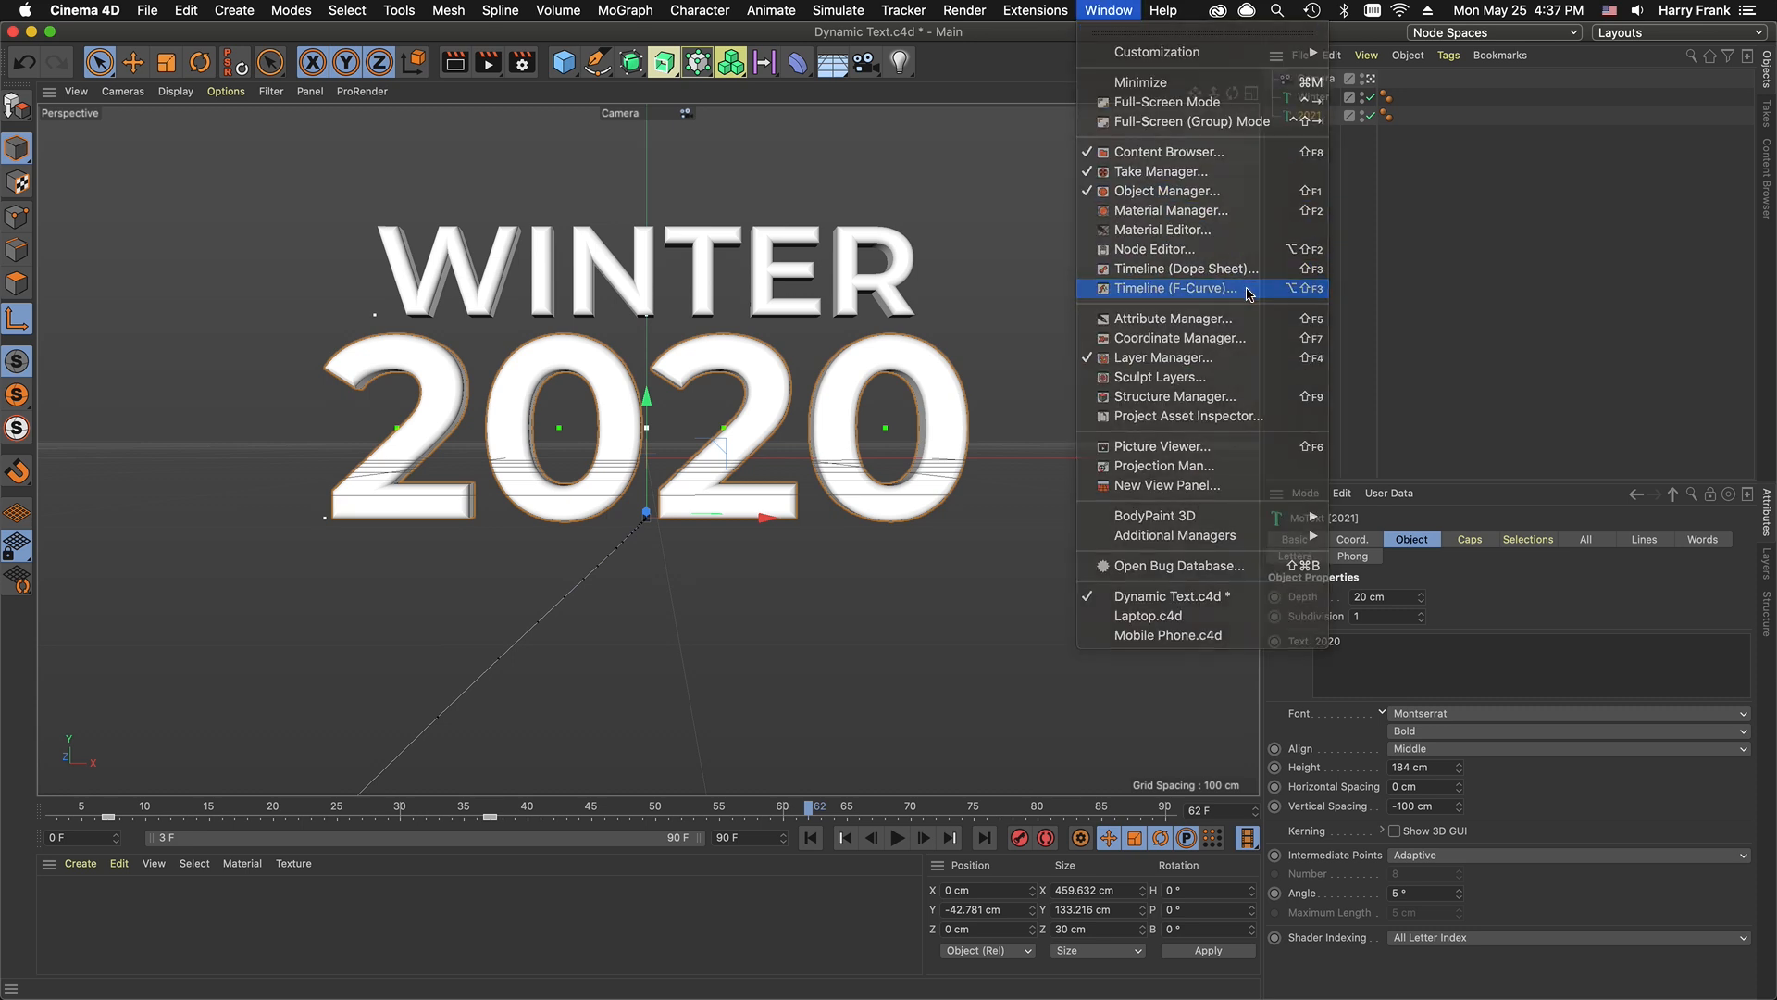
{"action": "left_click", "coordinate": [1110, 349]}
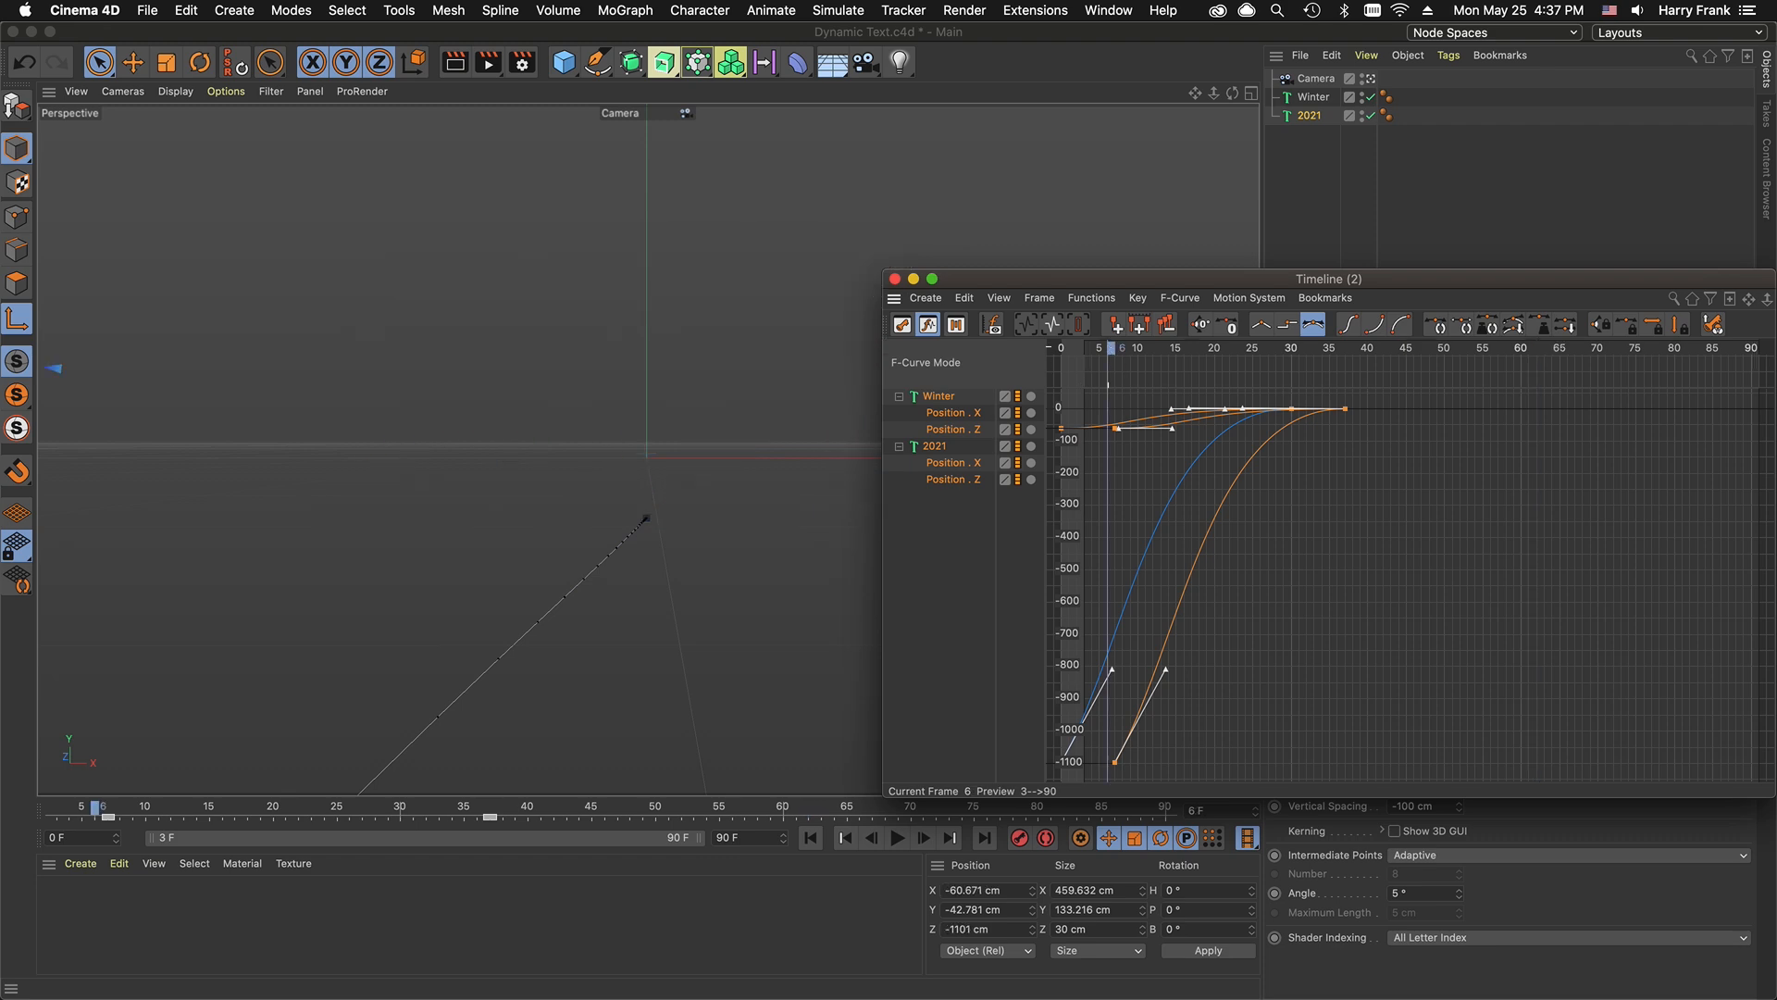
{"action": "mouse_move", "coordinate": [1112, 351]}
{"action": "left_mouse_down"}
{"action": "mouse_move", "coordinate": [1346, 388]}
{"action": "mouse_move", "coordinate": [998, 387]}
{"action": "mouse_move", "coordinate": [1123, 389]}
{"action": "mouse_move", "coordinate": [1088, 389]}
{"action": "mouse_move", "coordinate": [1128, 400]}
{"action": "mouse_move", "coordinate": [1136, 433]}
{"action": "left_mouse_up"}
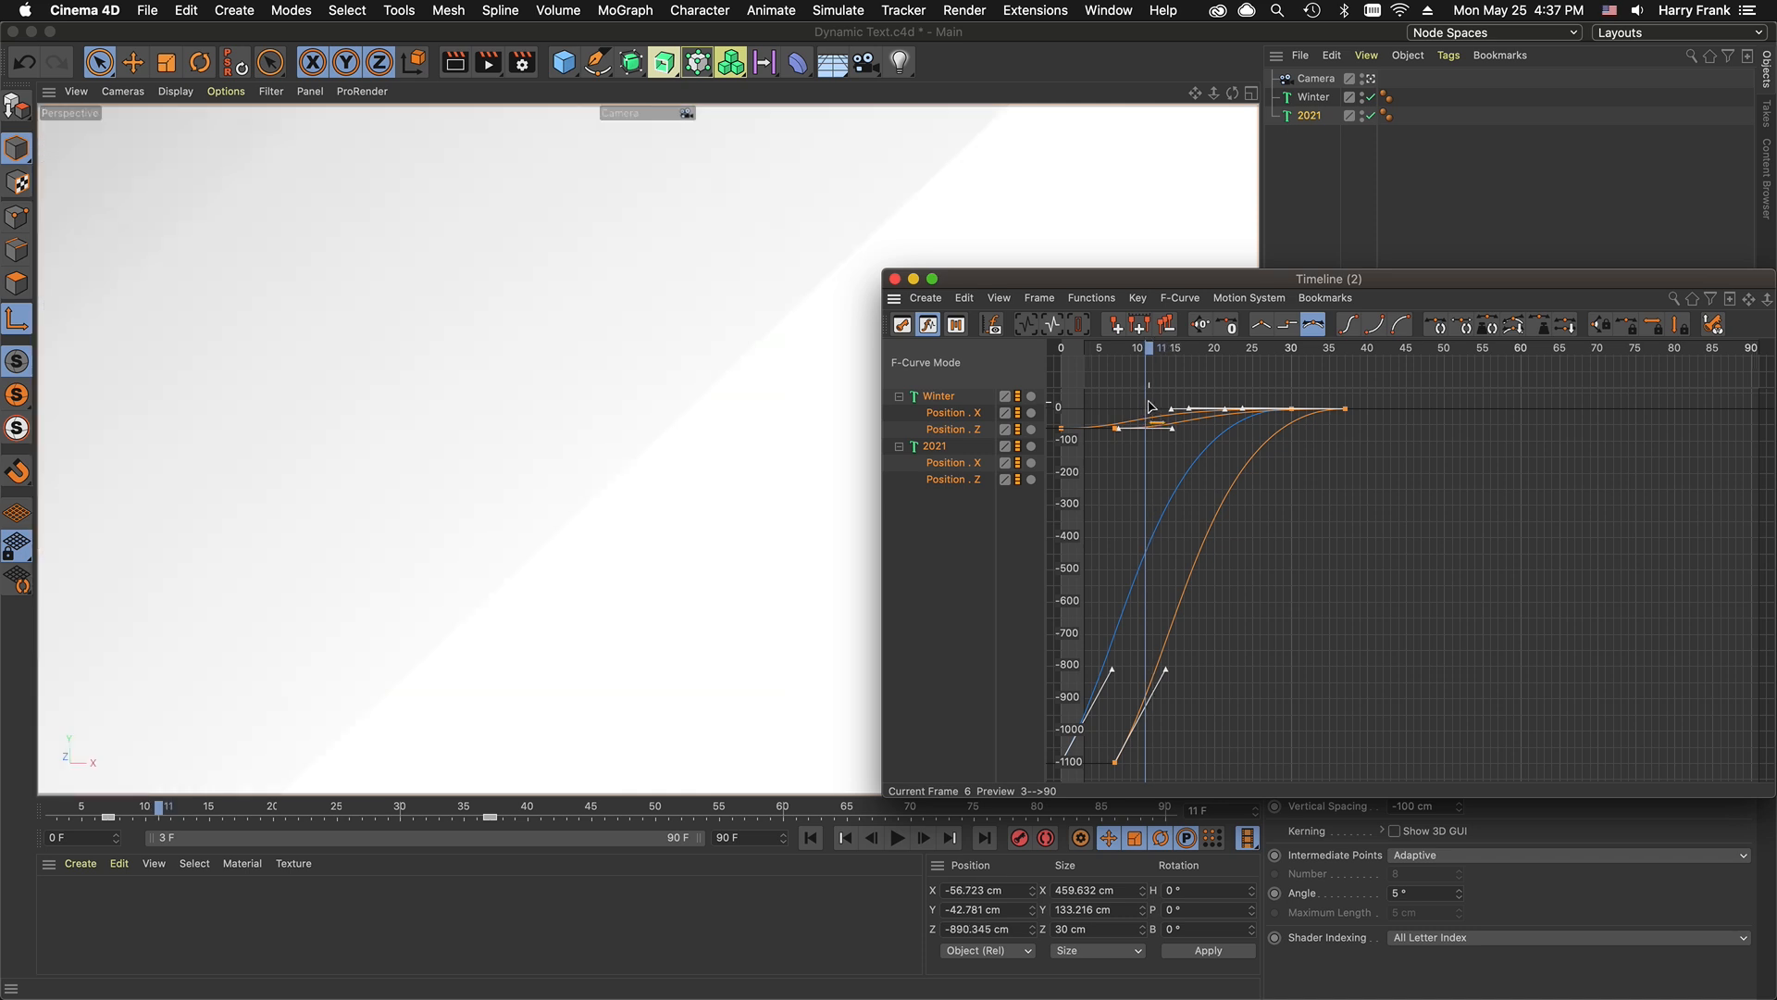
{"action": "left_click", "coordinate": [1317, 519]}
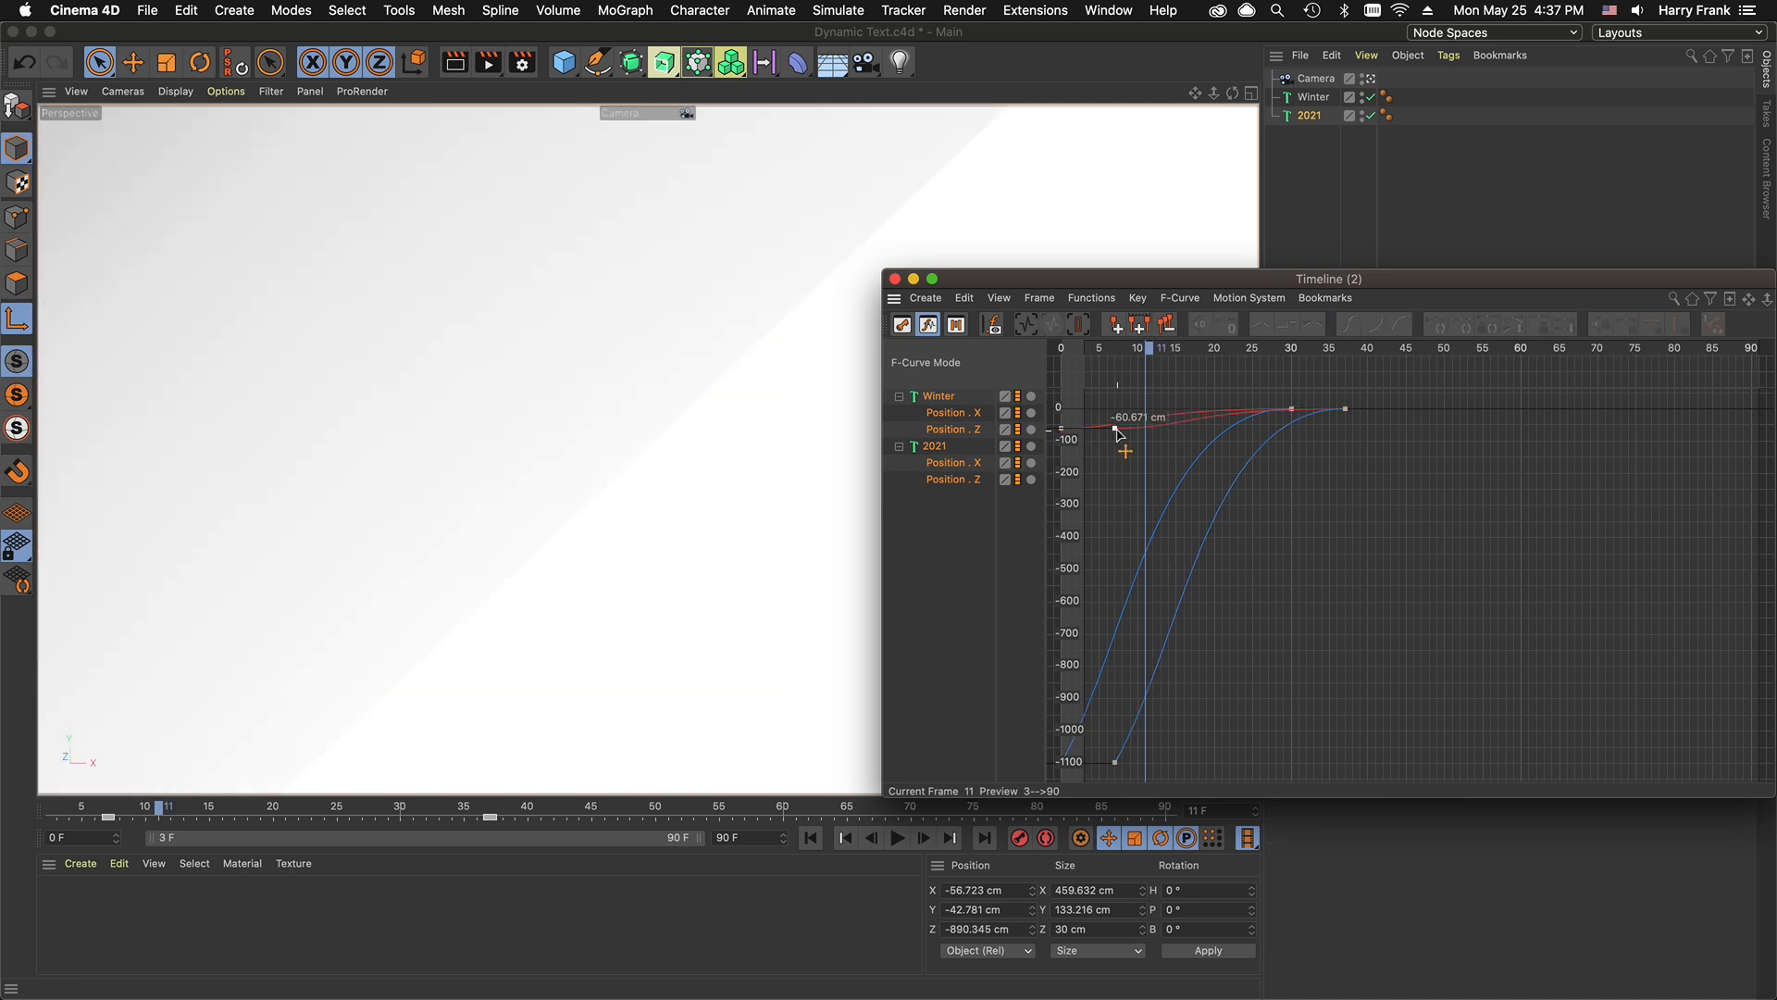
Step: Move the 2021 text's first Position X key to frame 8 at about -37.6 cm, play the animation, and close the F-Curve timeline
{"action": "left_click", "coordinate": [1116, 428]}
{"action": "left_click_drag", "start_coordinate": [1121, 439], "coordinate": [1123, 424]}
{"action": "key", "text": "F8"}
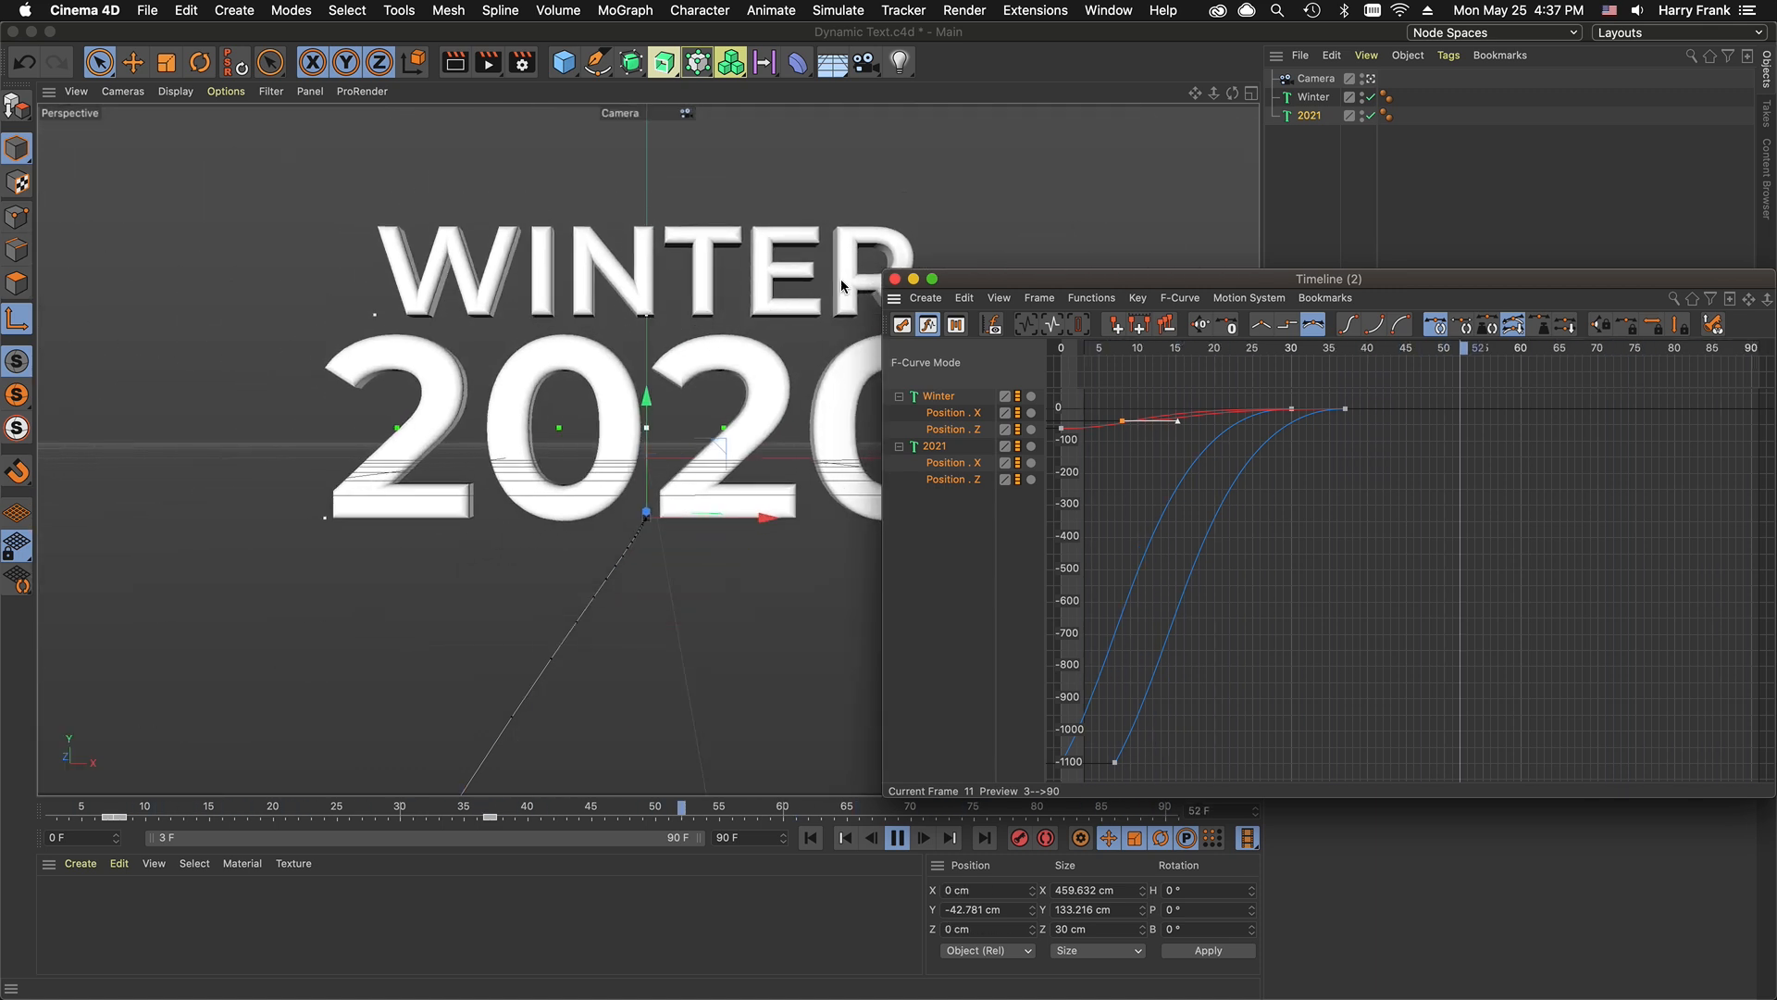
{"action": "left_click", "coordinate": [894, 279]}
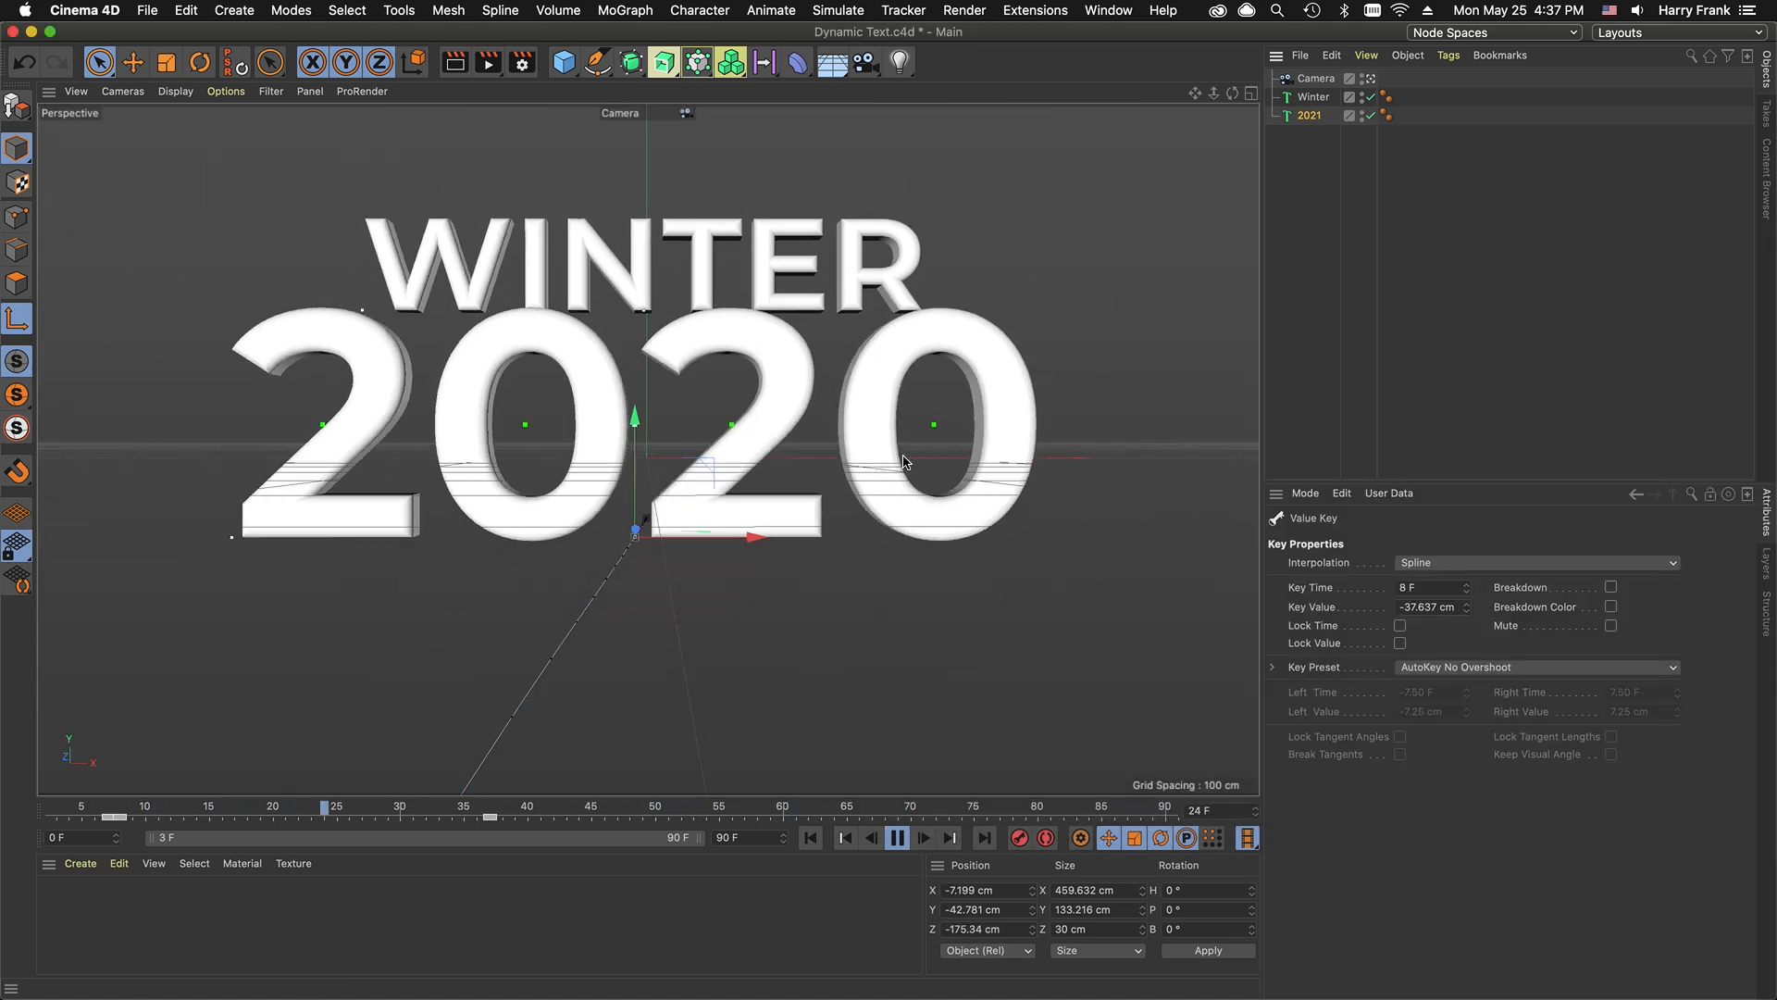
{"action": "left_click", "coordinate": [896, 840]}
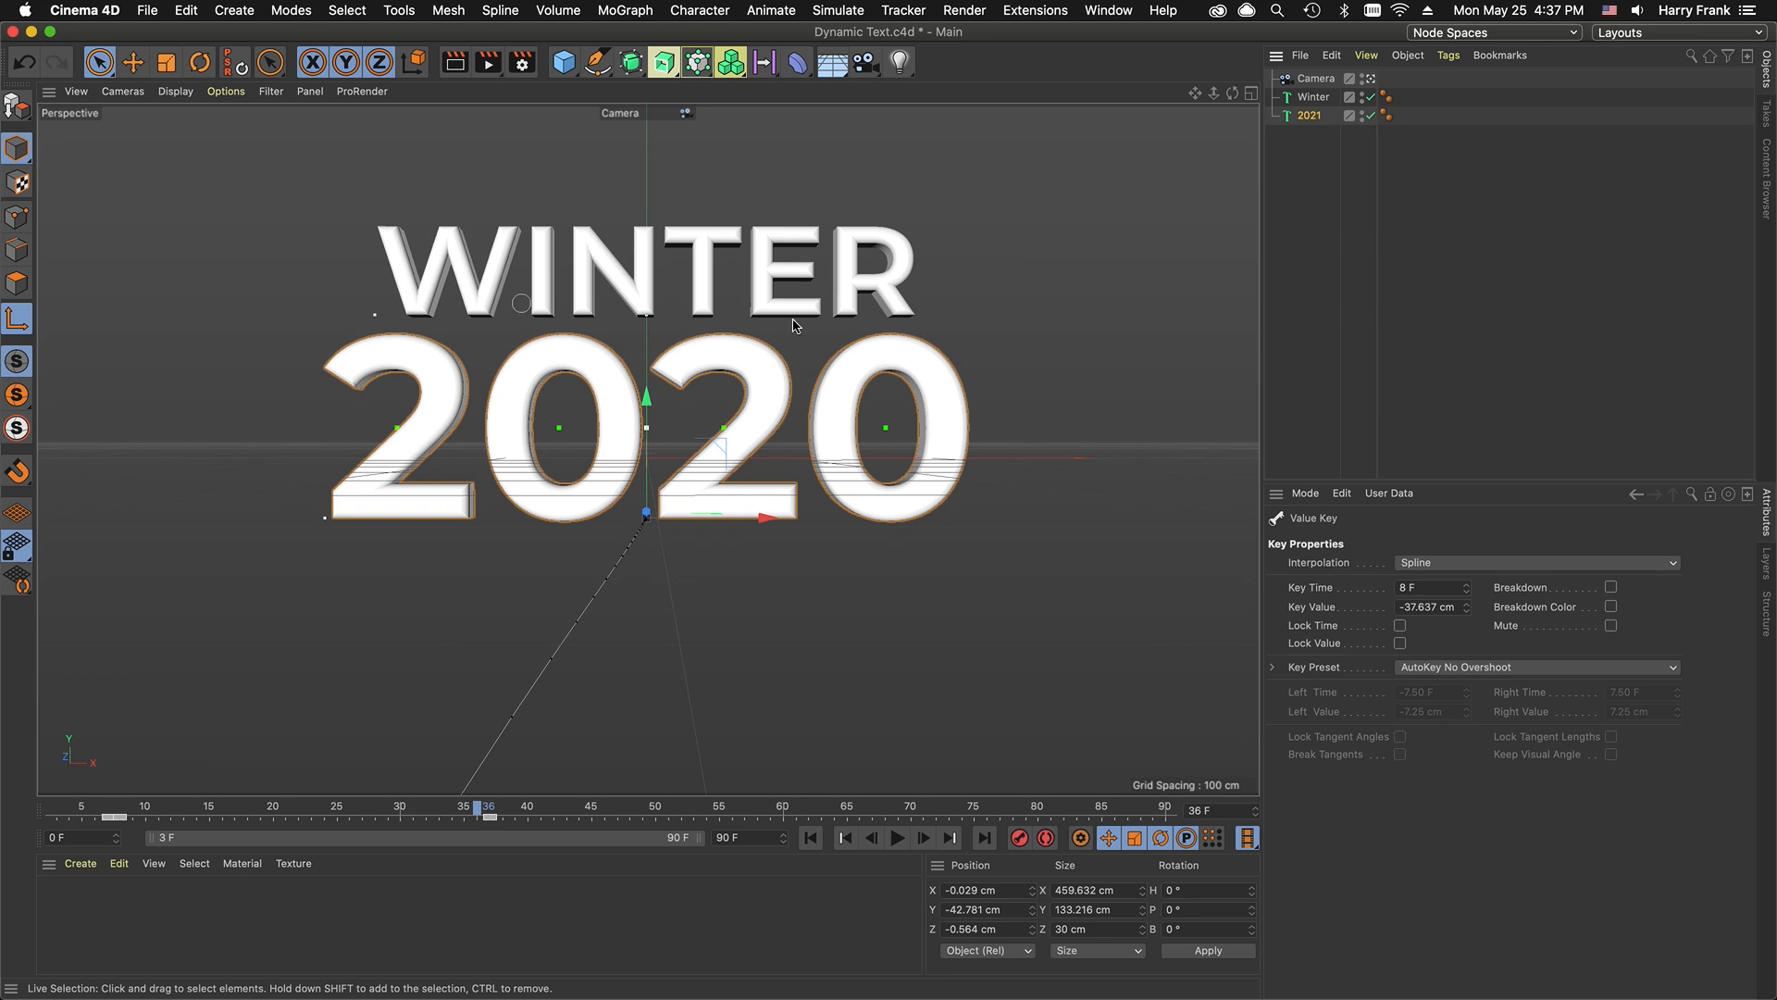
Step: Save the project for Cineware as Dynamic Text CW.c4d in the Trapcode Suite 15.2 folder
{"action": "left_click", "coordinate": [1460, 398]}
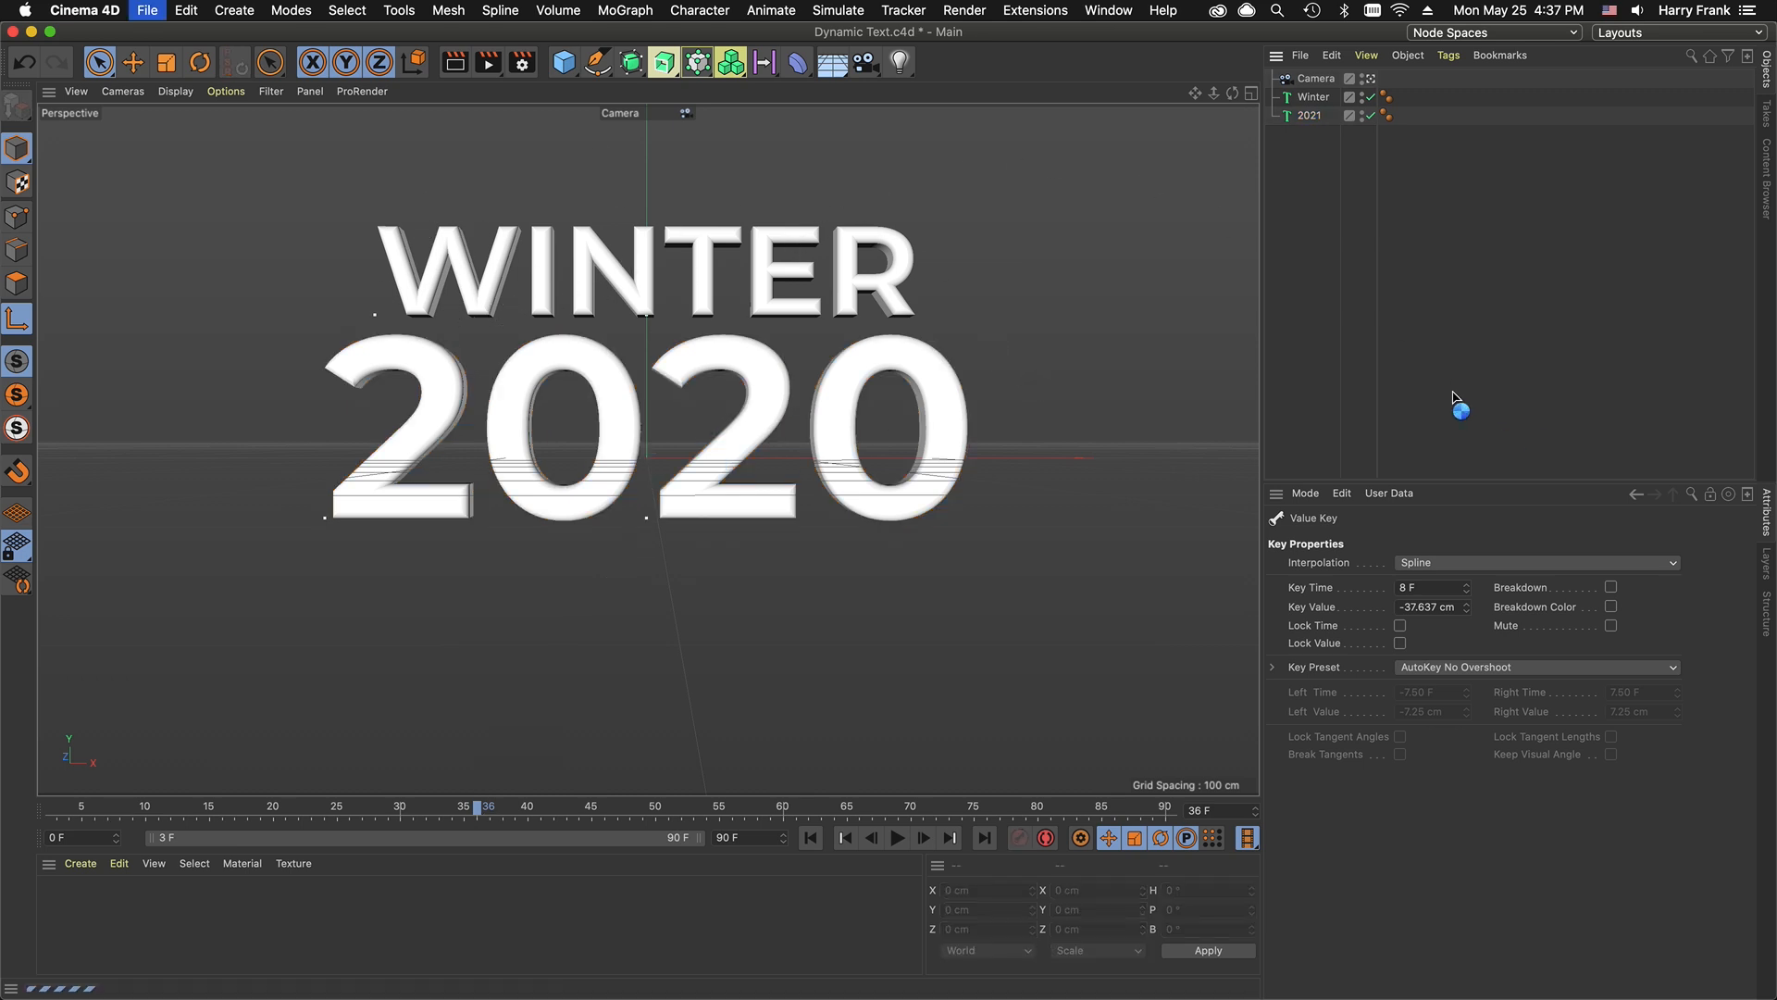
{"action": "left_click", "coordinate": [141, 9]}
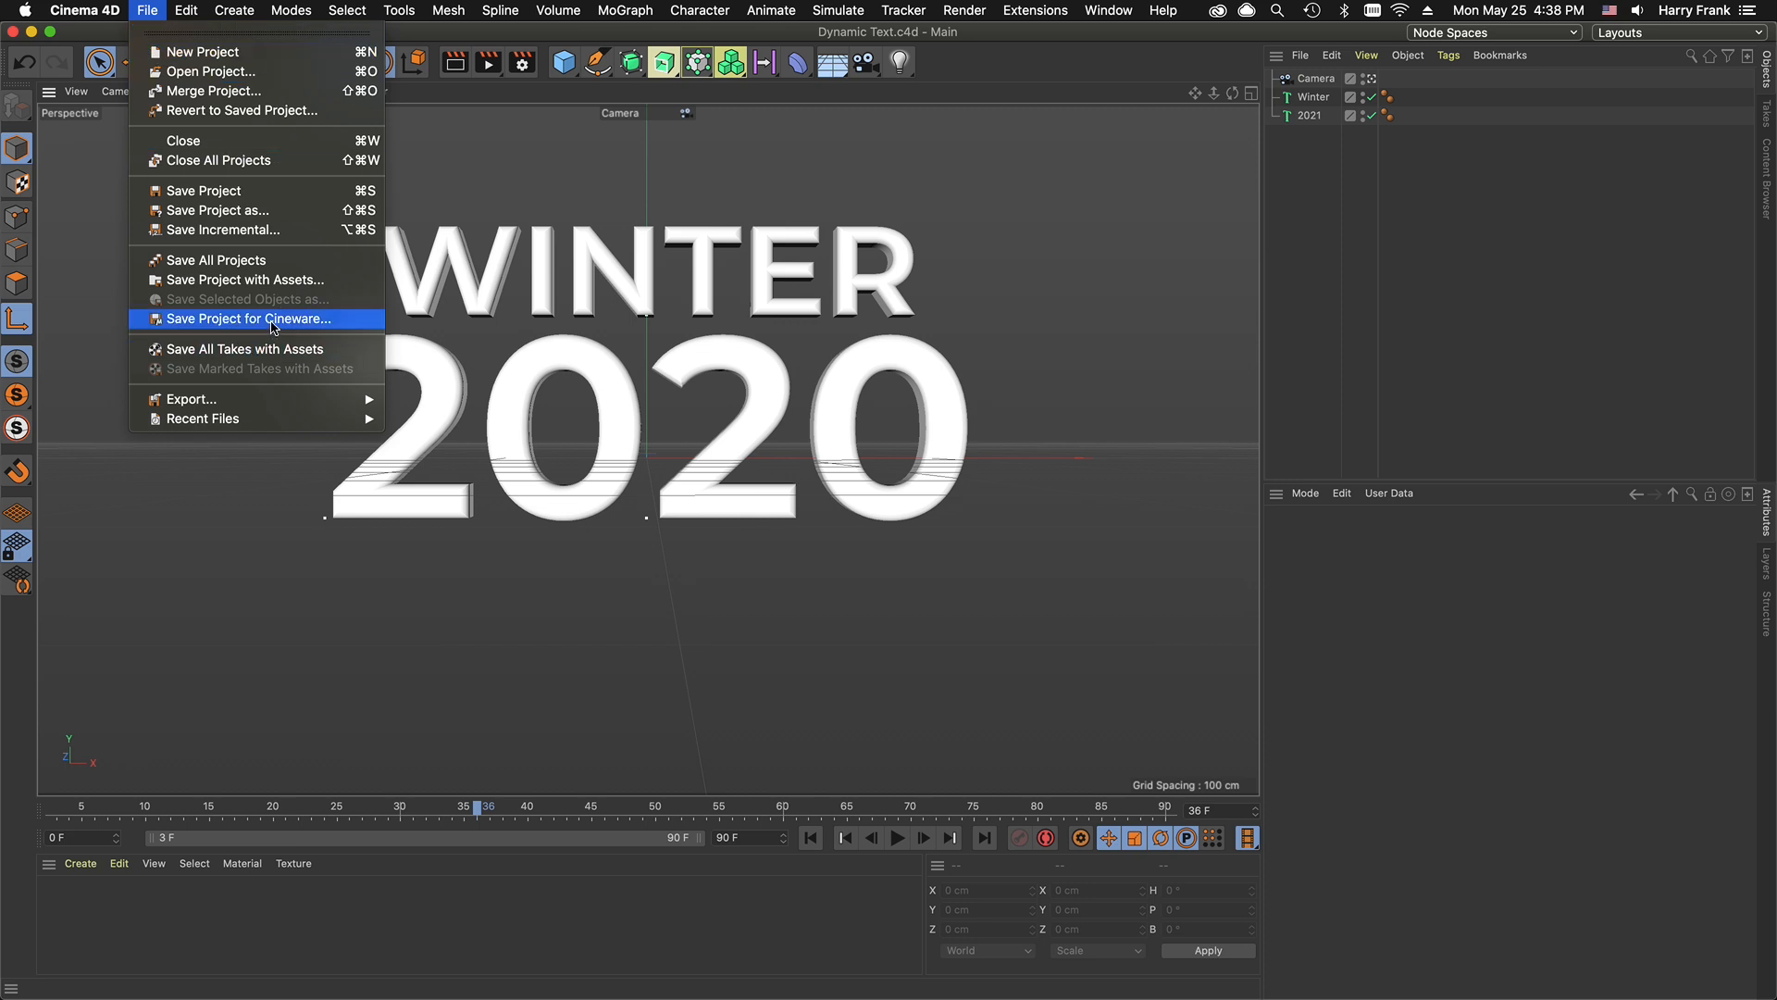
{"action": "left_click", "coordinate": [248, 318]}
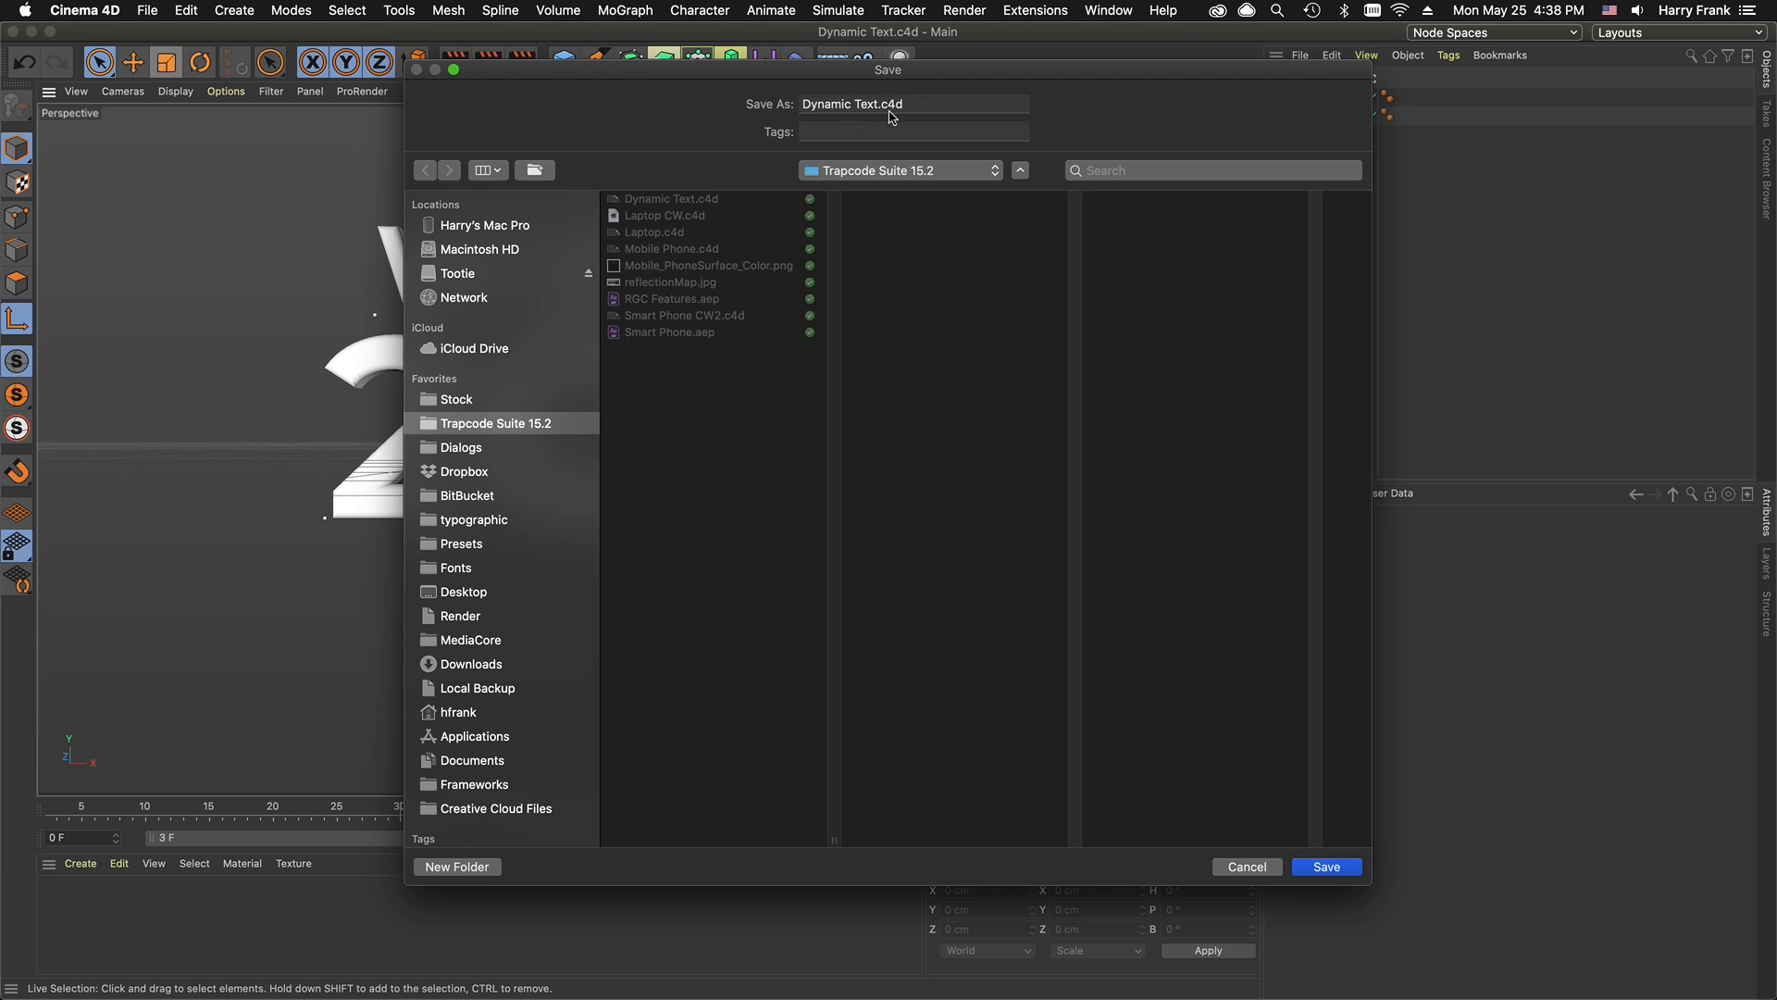
{"action": "type", "text": "CW"}
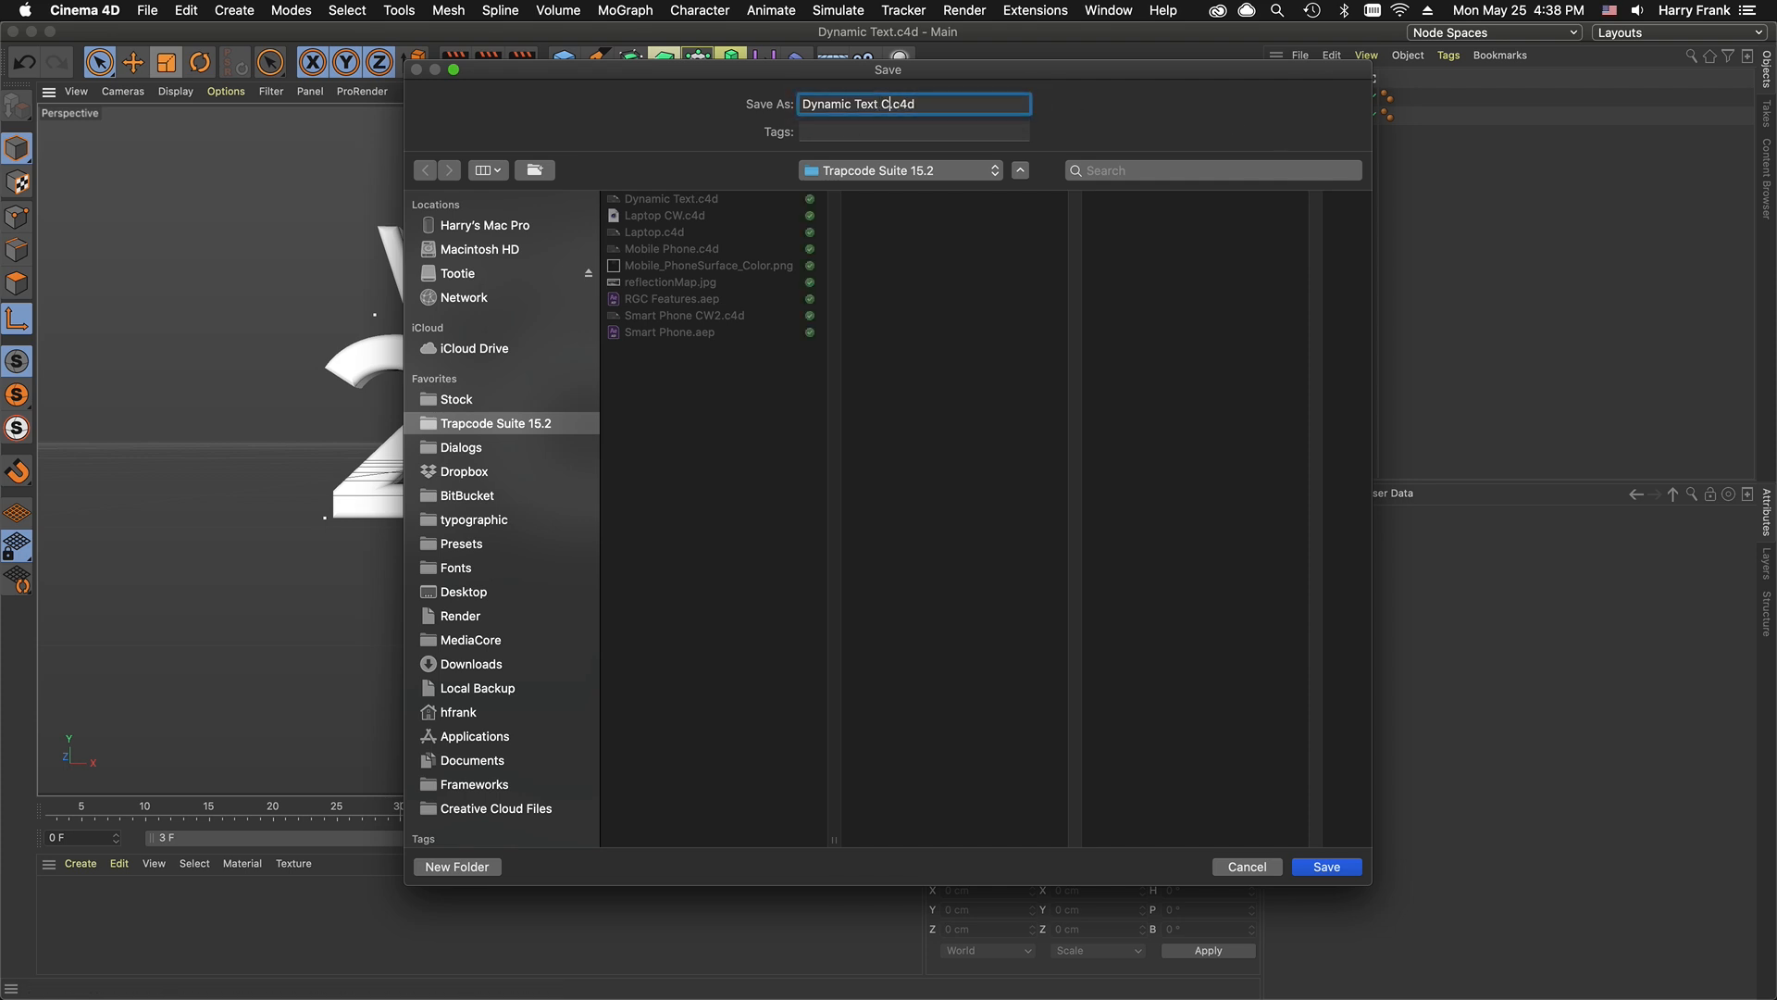
{"action": "key", "text": "Return"}
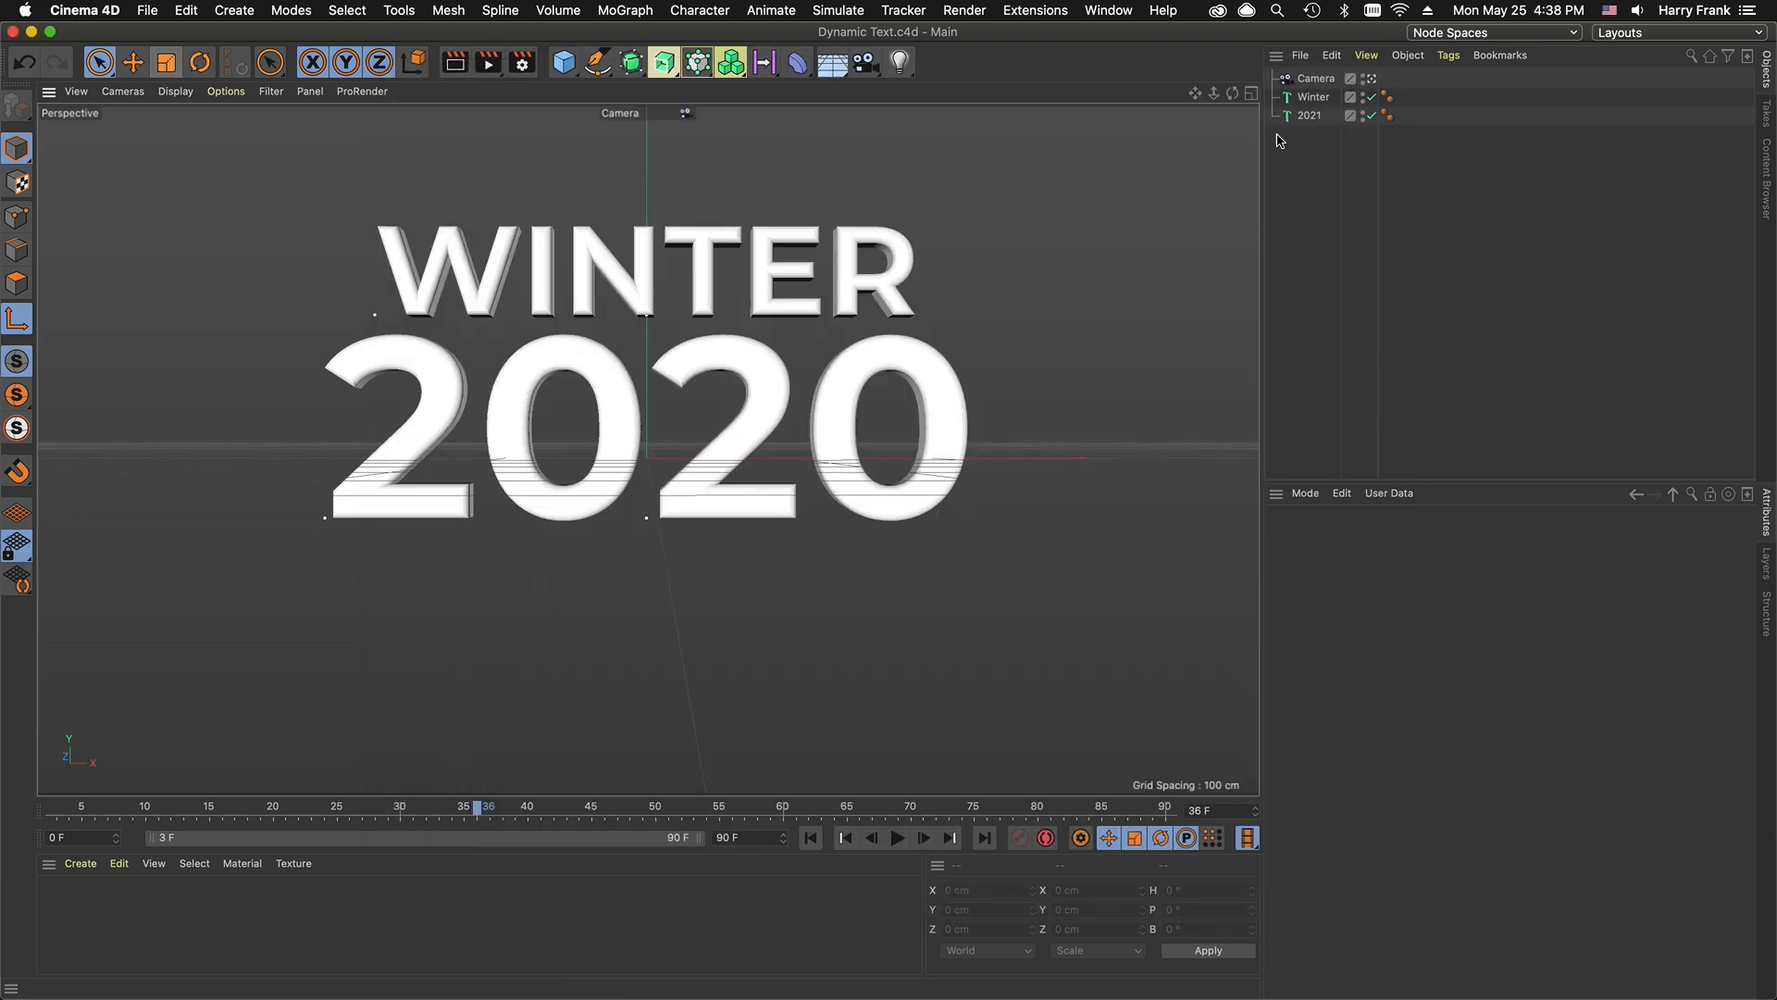
Step: Switch to After Effects and import Dynamic Text CW.c4d, comparing its file size with Dynamic Text.c4d first
{"action": "key", "text": "super+Tab"}
{"action": "left_click", "coordinate": [633, 500]}
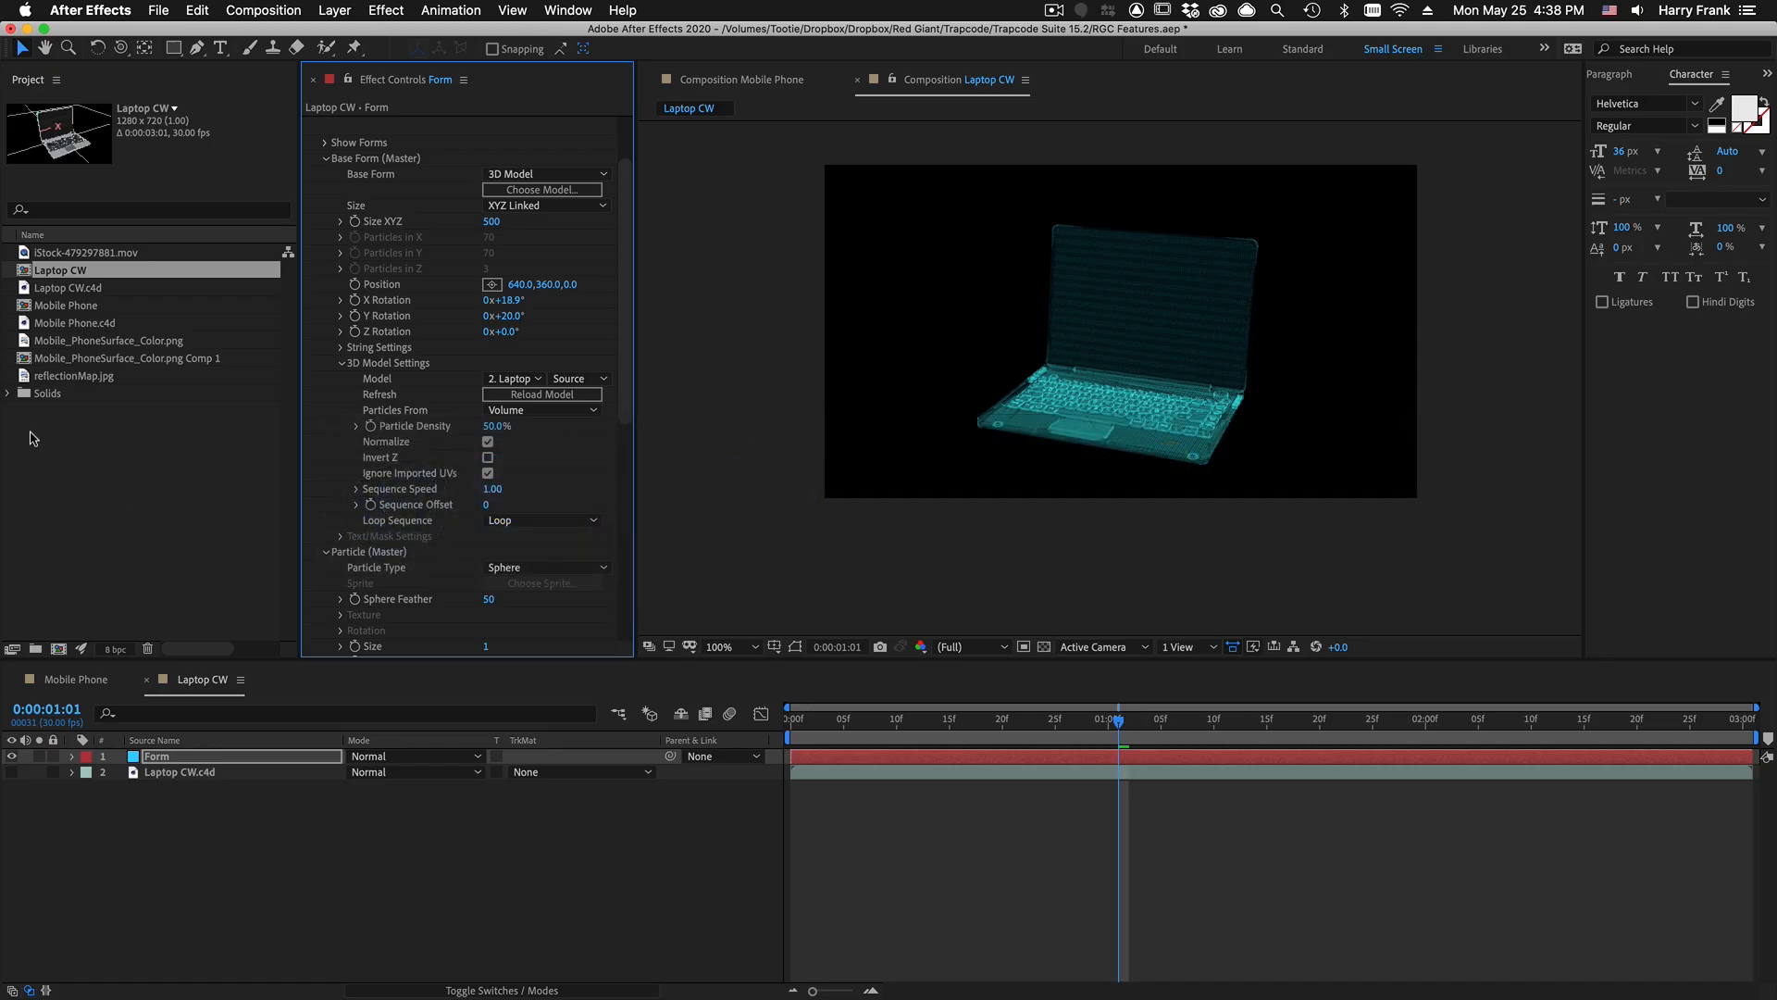
{"action": "double_click", "coordinate": [67, 473]}
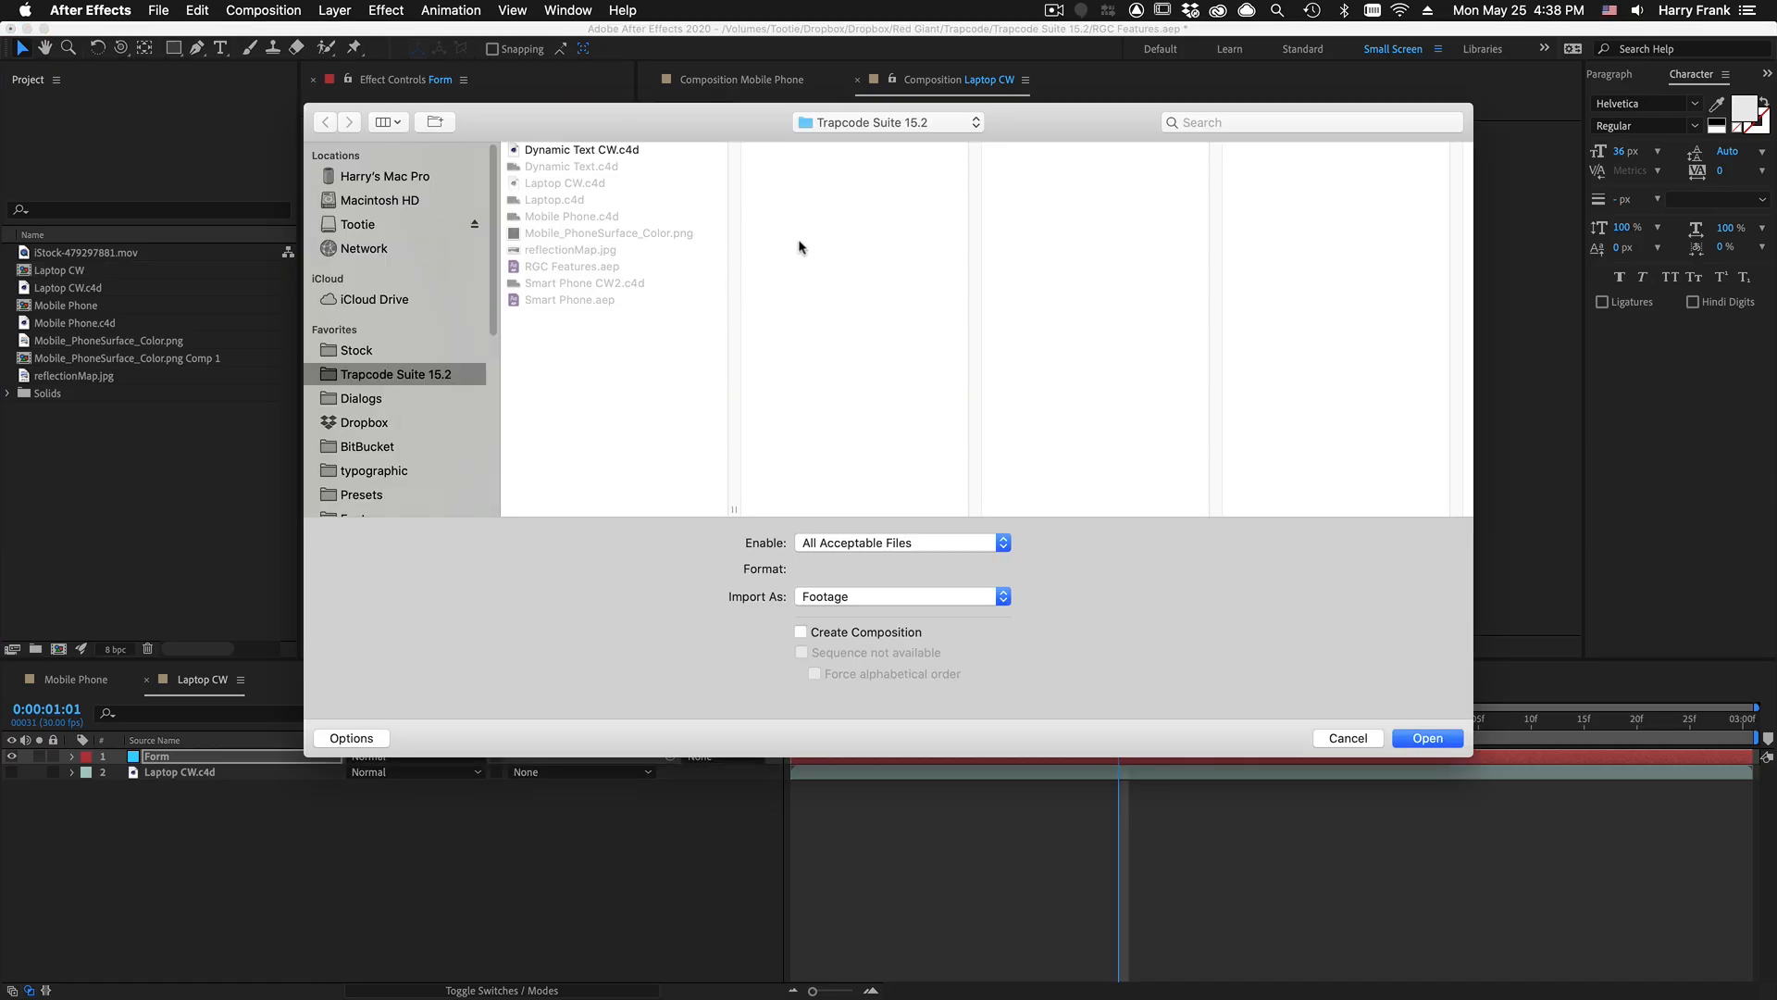
{"action": "left_click", "coordinate": [645, 150]}
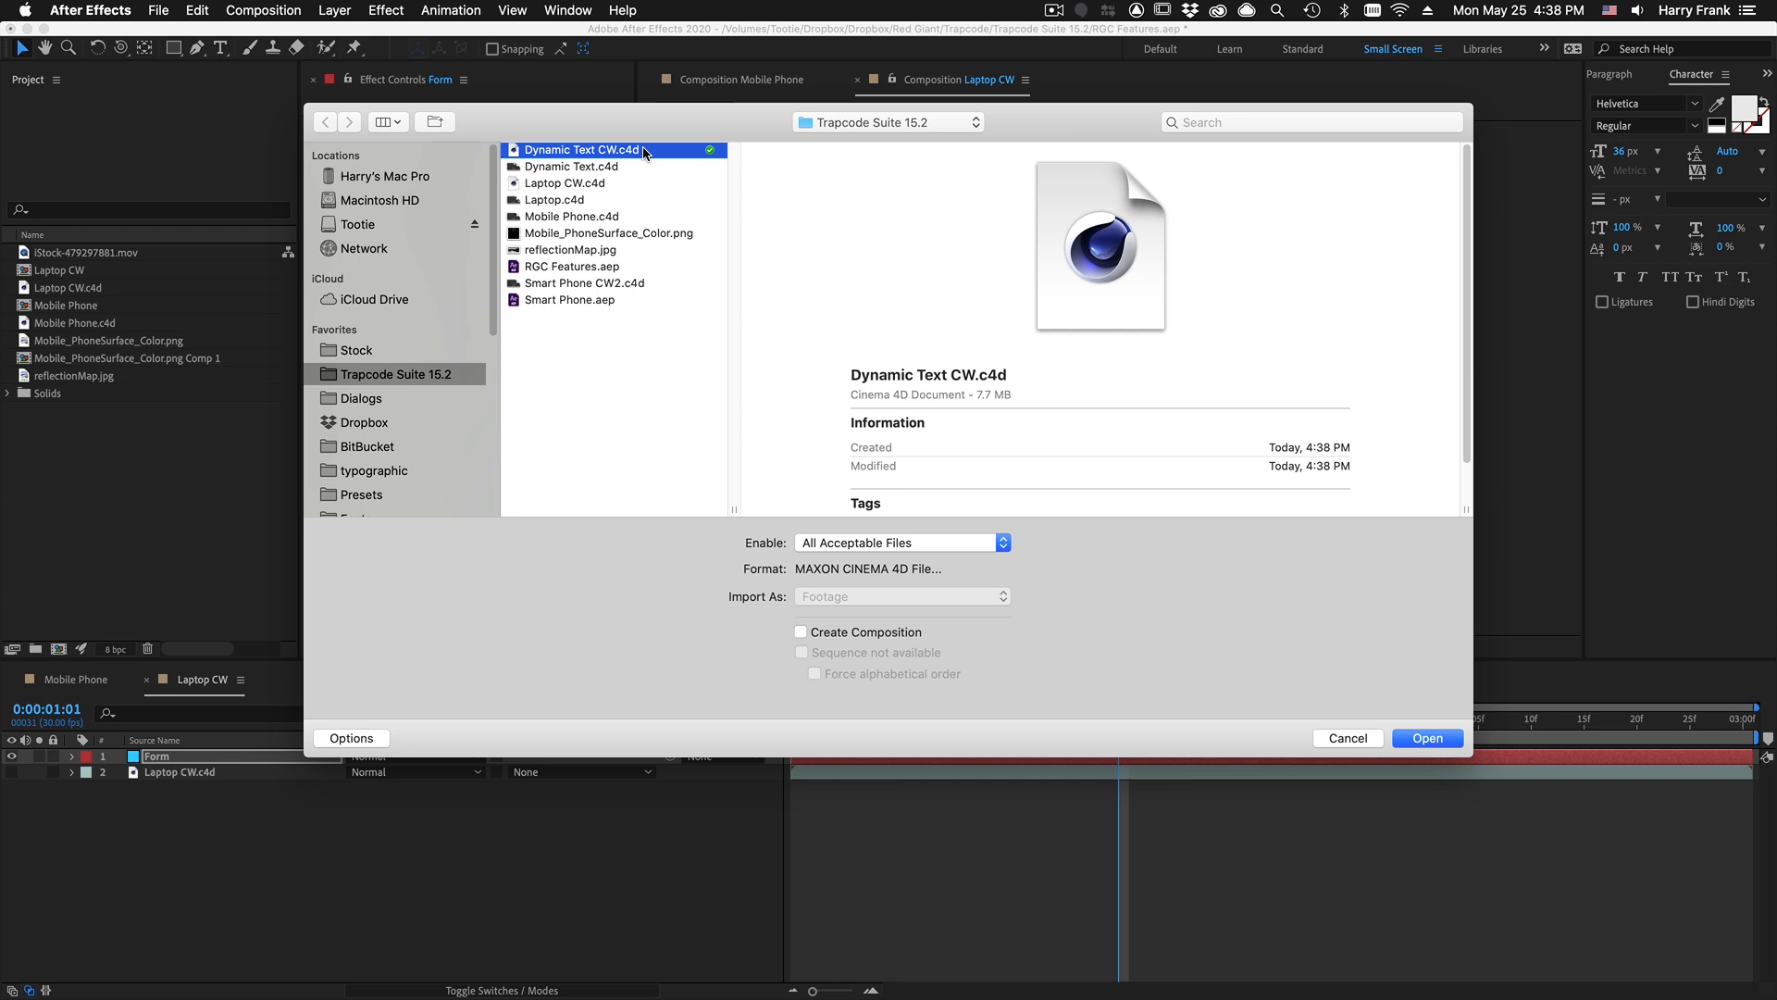
{"action": "key", "text": "Down"}
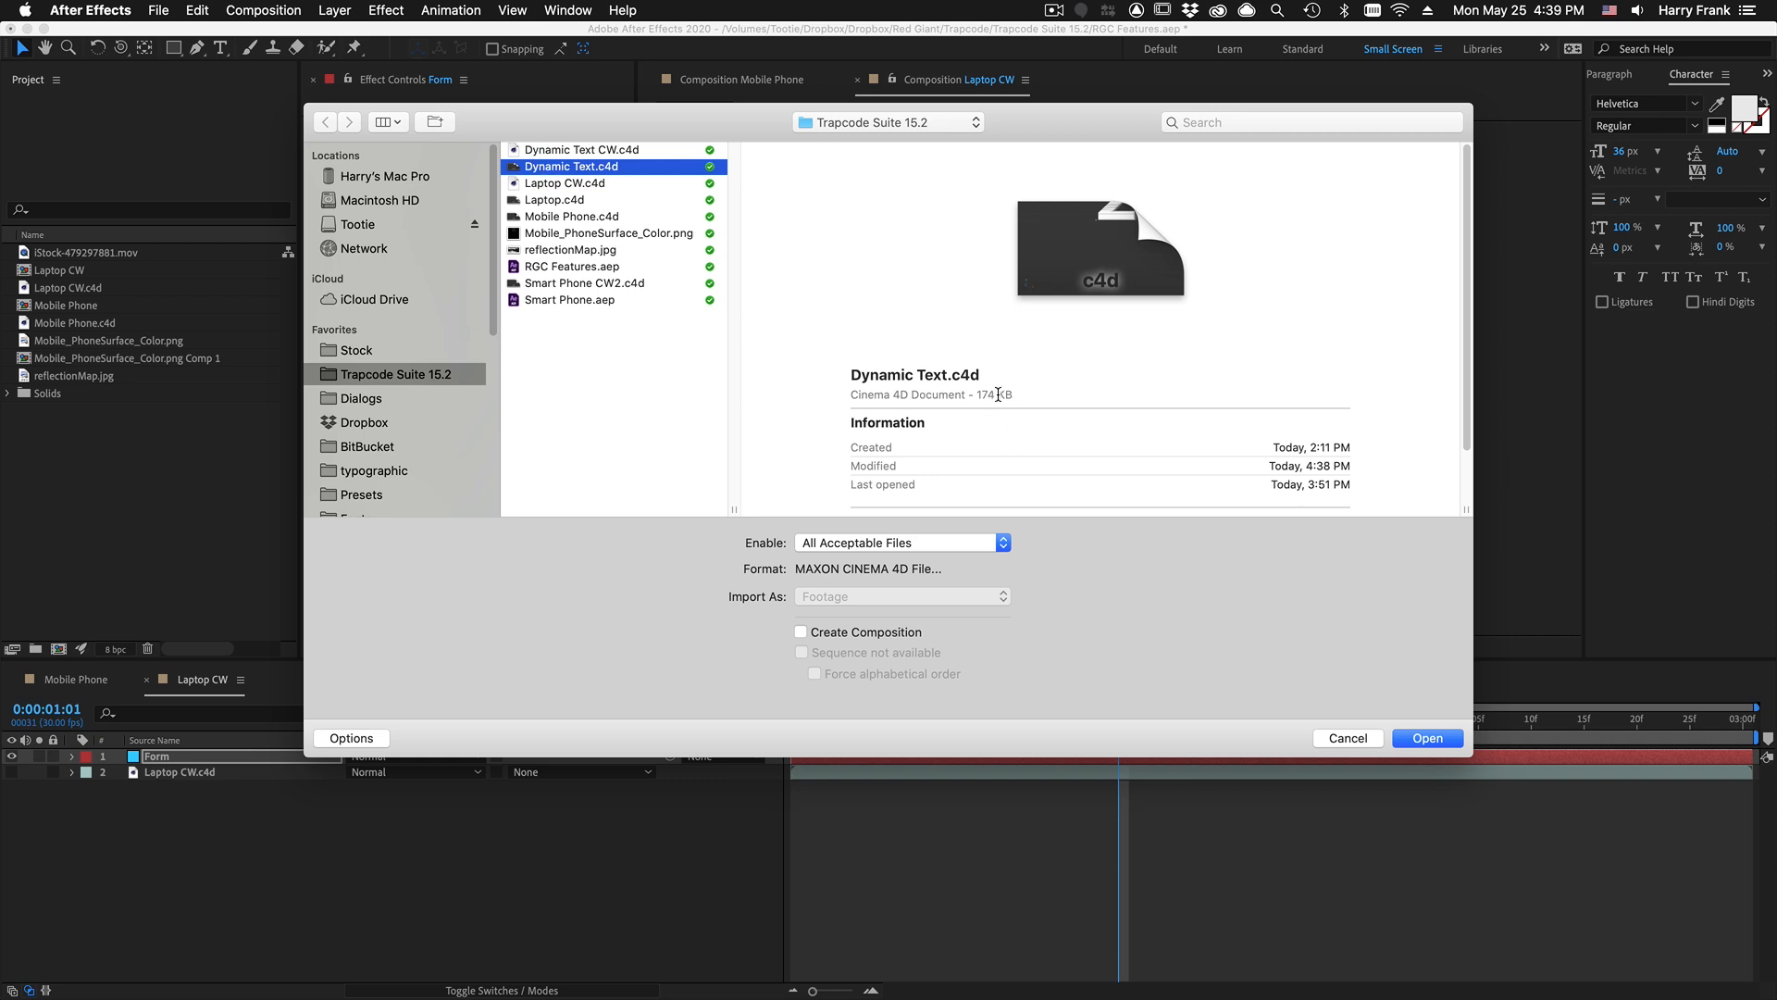
{"action": "key", "text": "Up"}
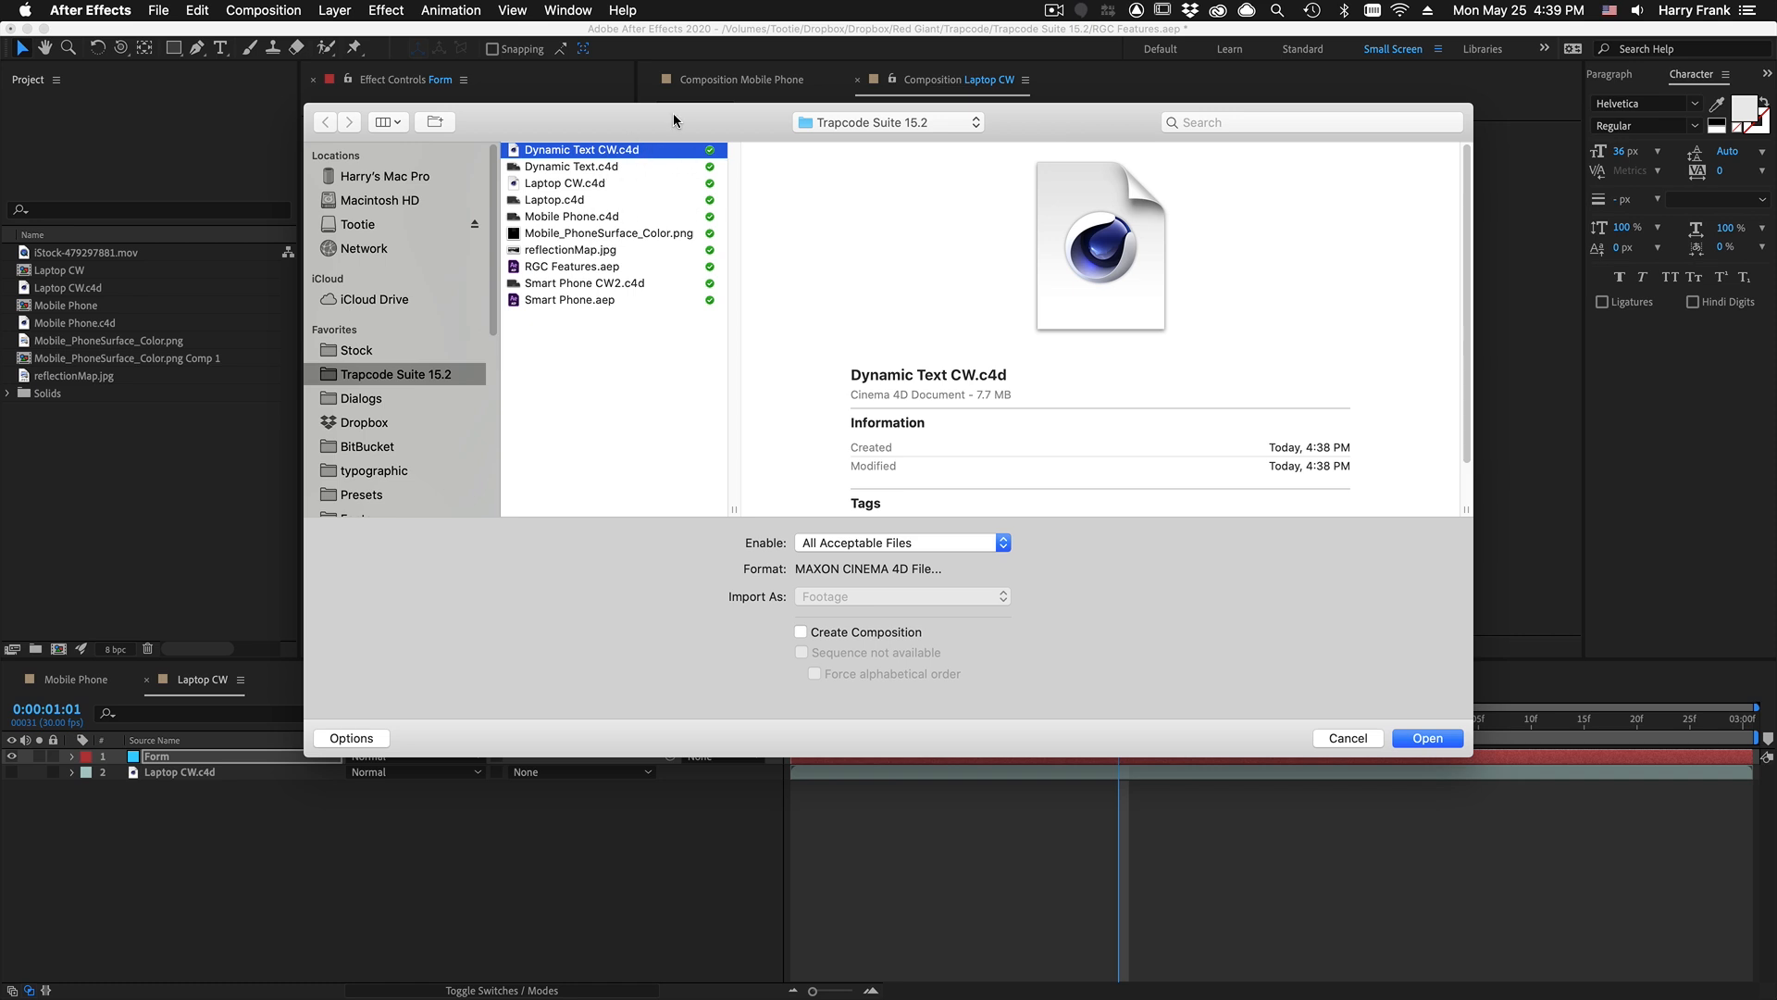
{"action": "key", "text": "Return"}
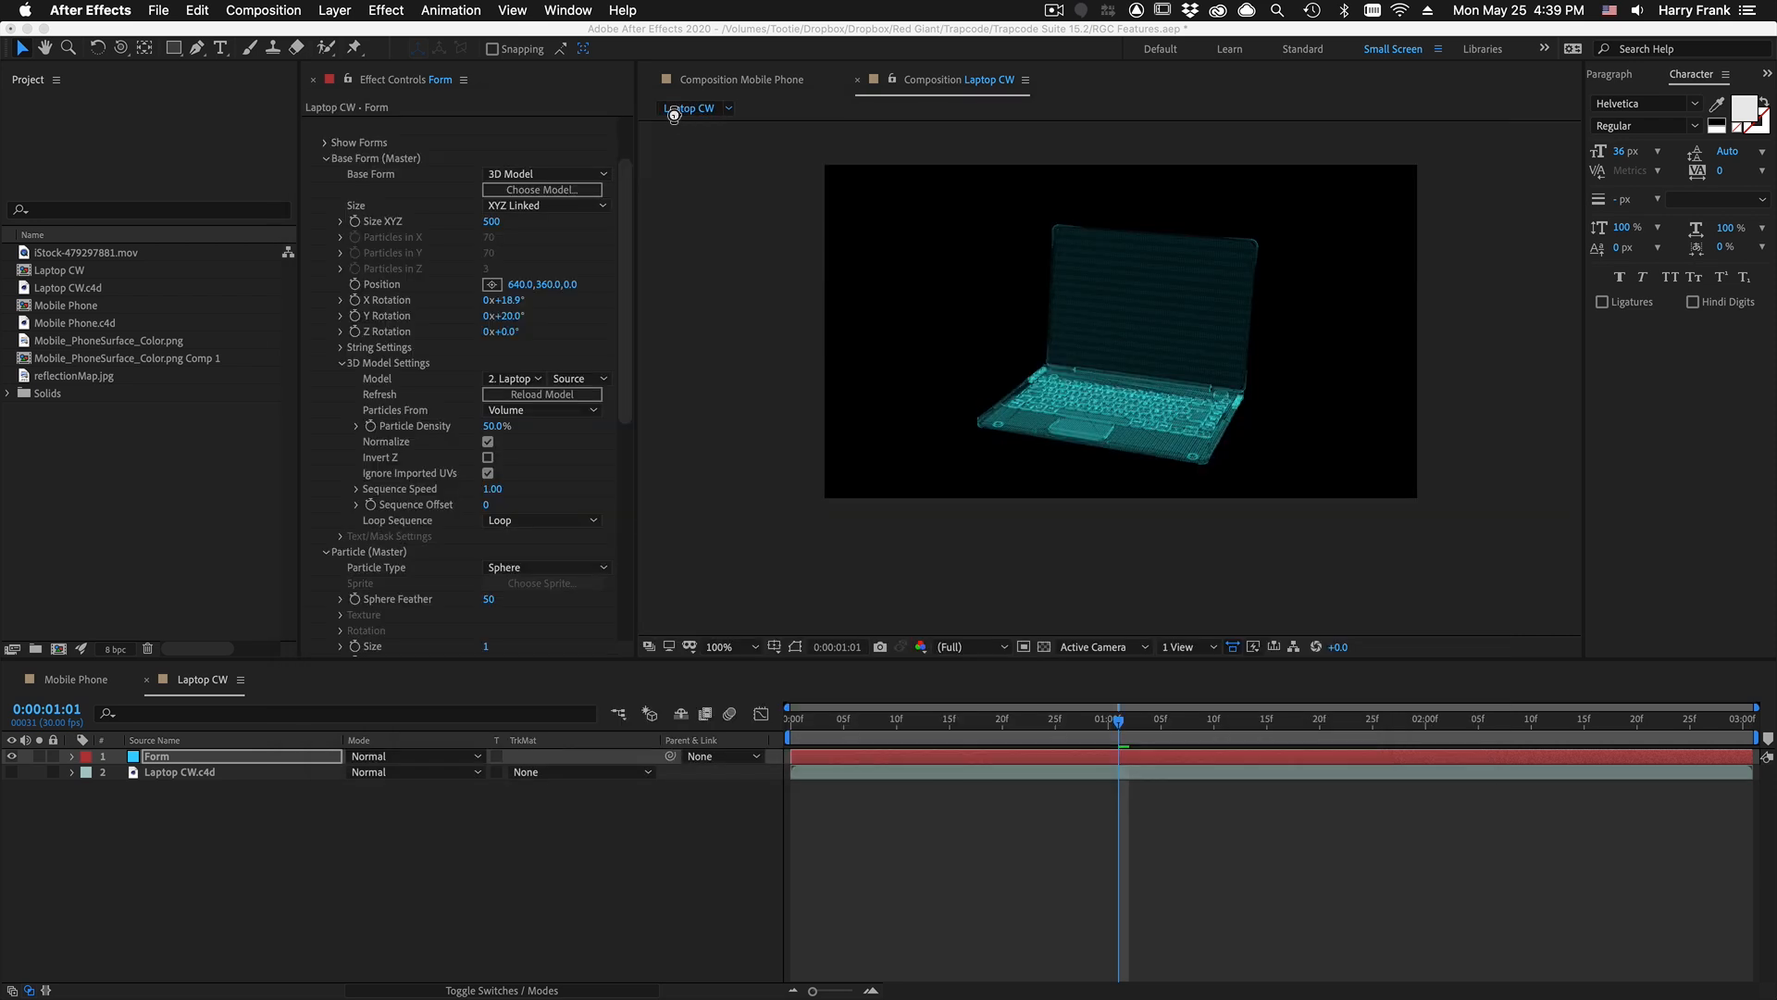
Step: Create a composition from Dynamic Text CW.c4d and scrub its text animation to 0:00:01:02
{"action": "left_click_drag", "start_coordinate": [152, 253], "coordinate": [59, 650]}
{"action": "left_click_drag", "start_coordinate": [1213, 745], "coordinate": [1213, 745]}
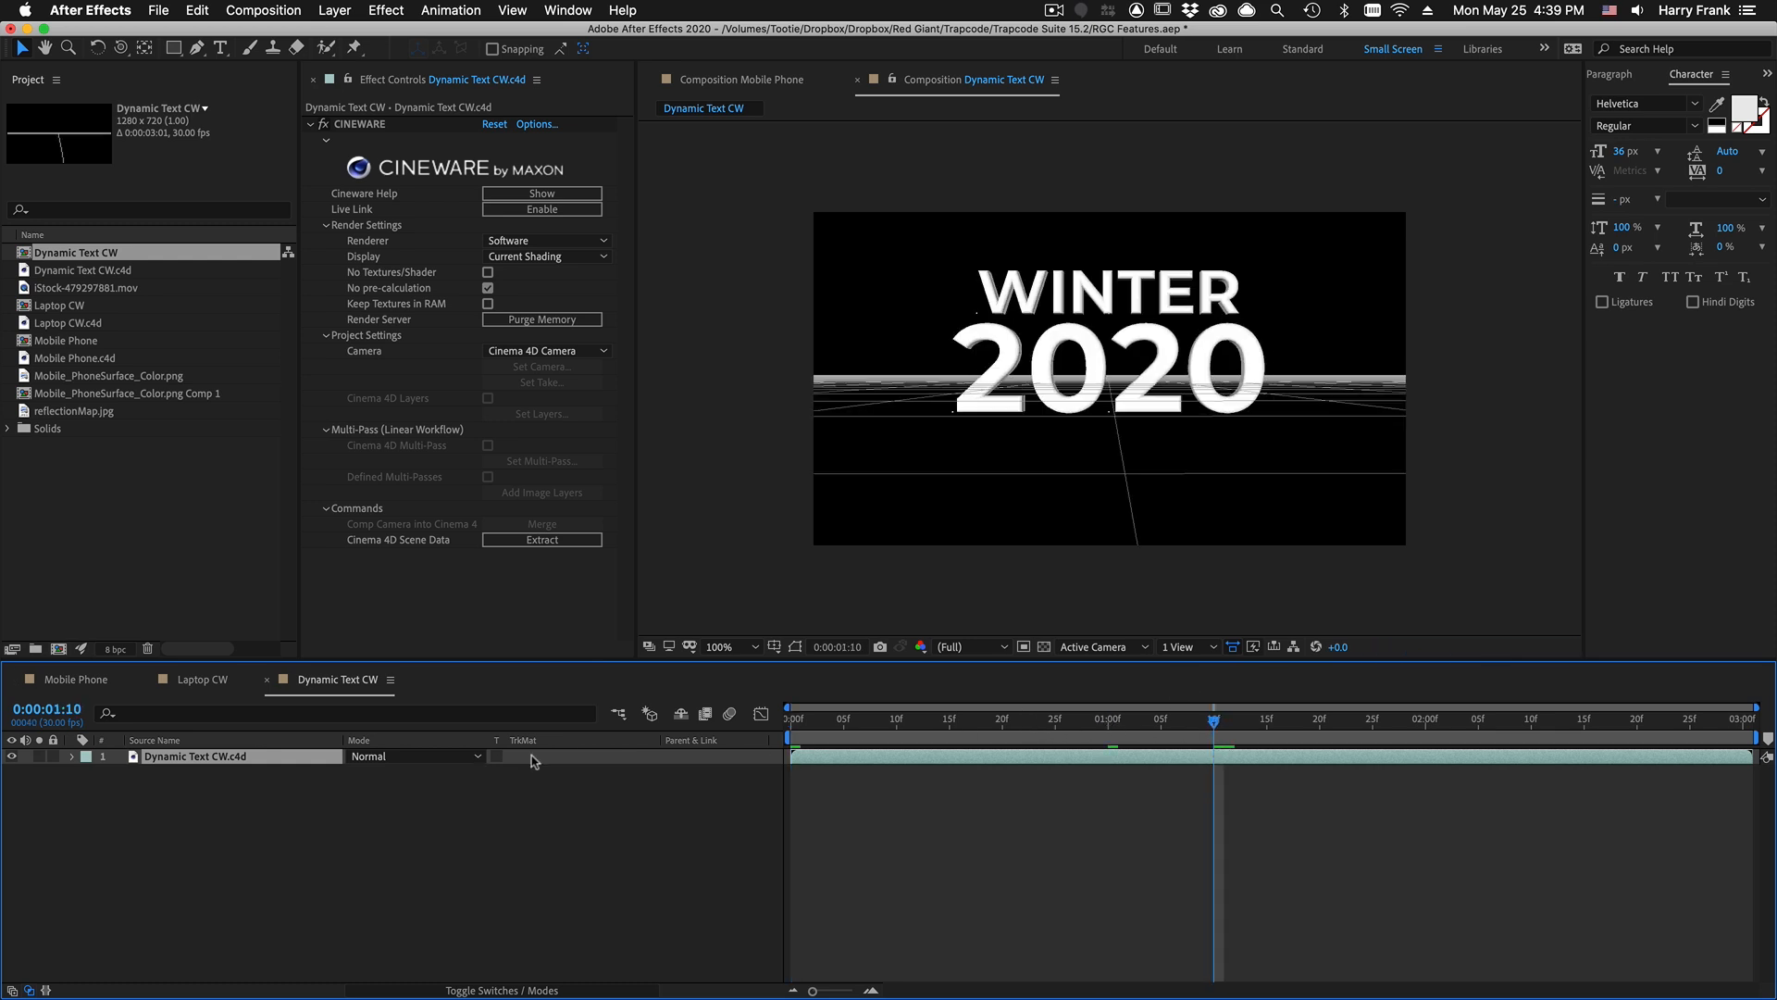
{"action": "left_click_drag", "start_coordinate": [860, 745], "coordinate": [1130, 758]}
Step: Add a composition-size solid named MIR and apply the Trapcode Mir effect to it
{"action": "left_click", "coordinate": [262, 831]}
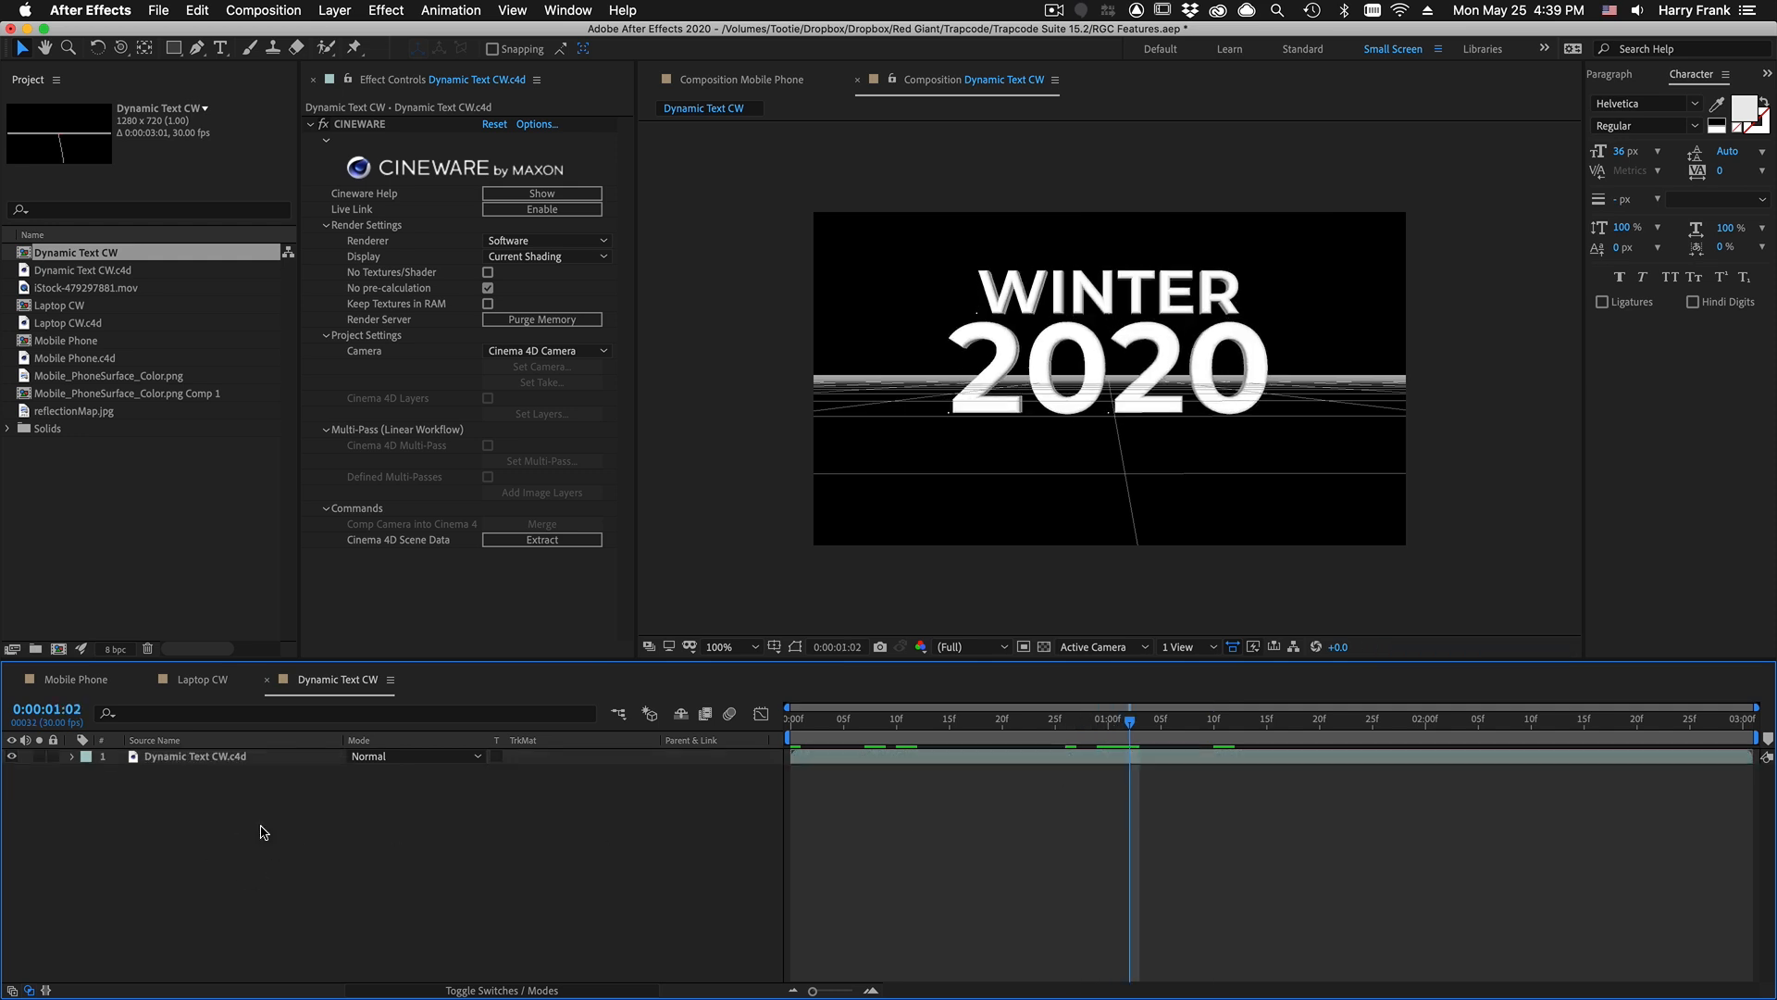
{"action": "key", "text": "super+y"}
{"action": "type", "text": "M"}
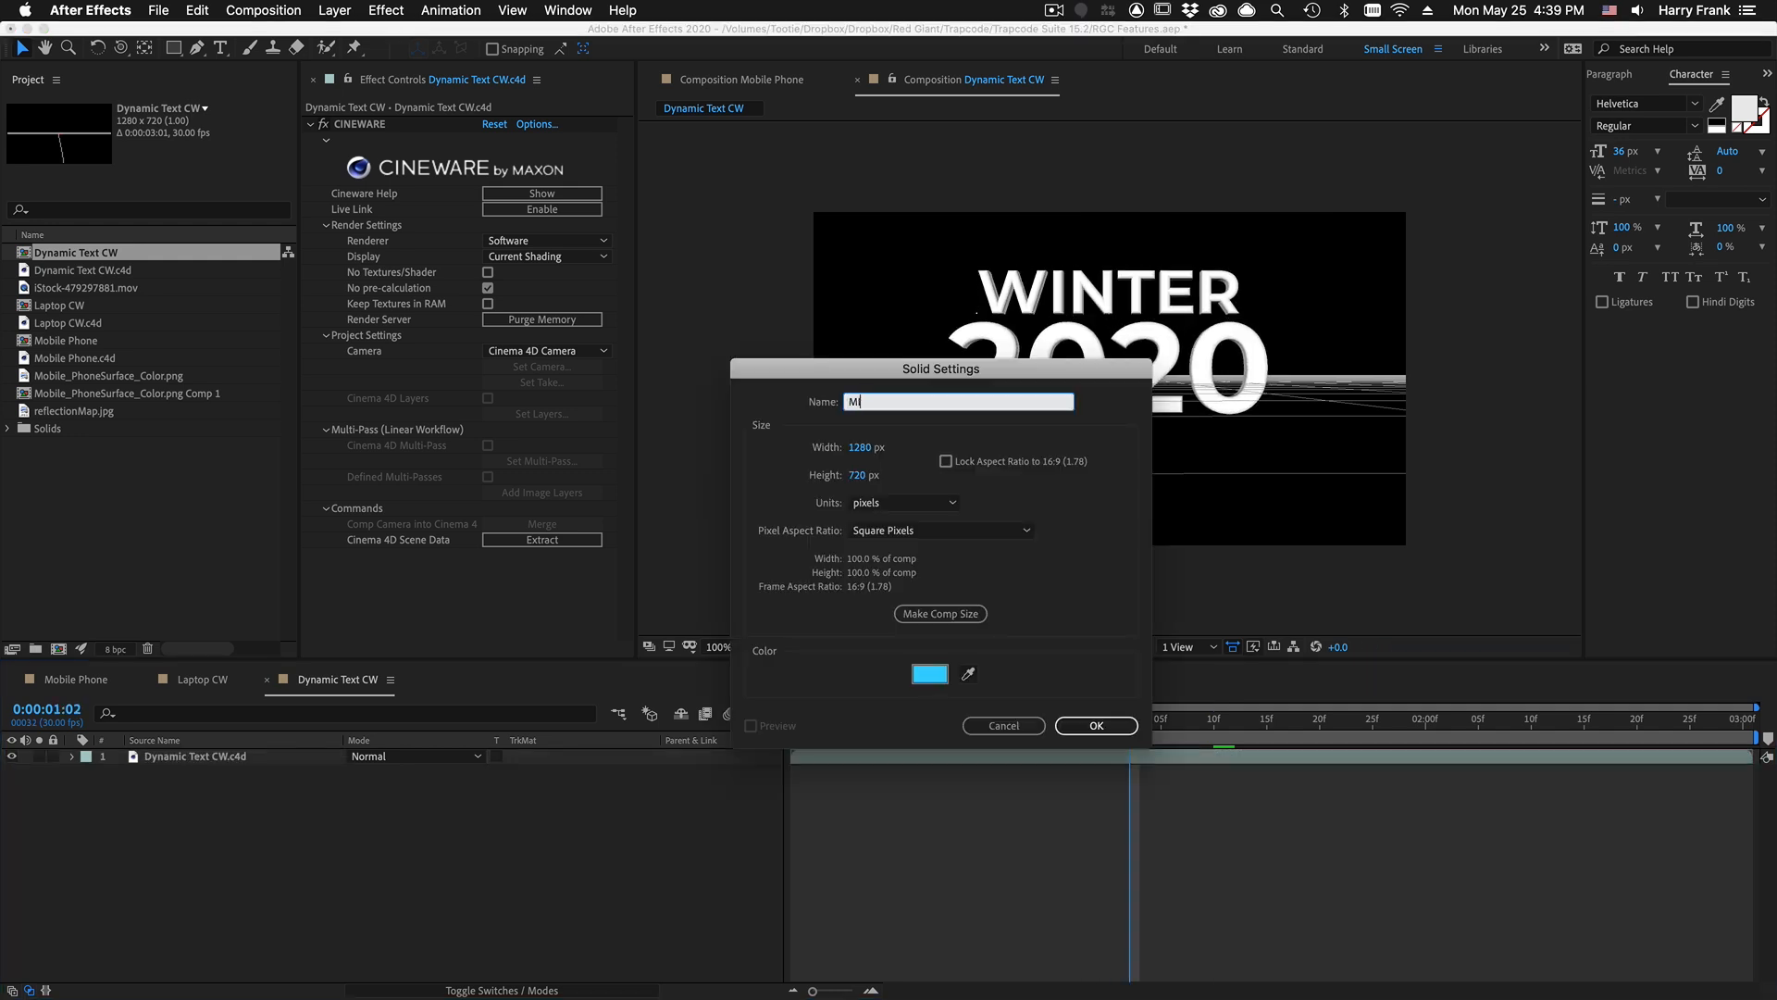
{"action": "key", "text": "Return"}
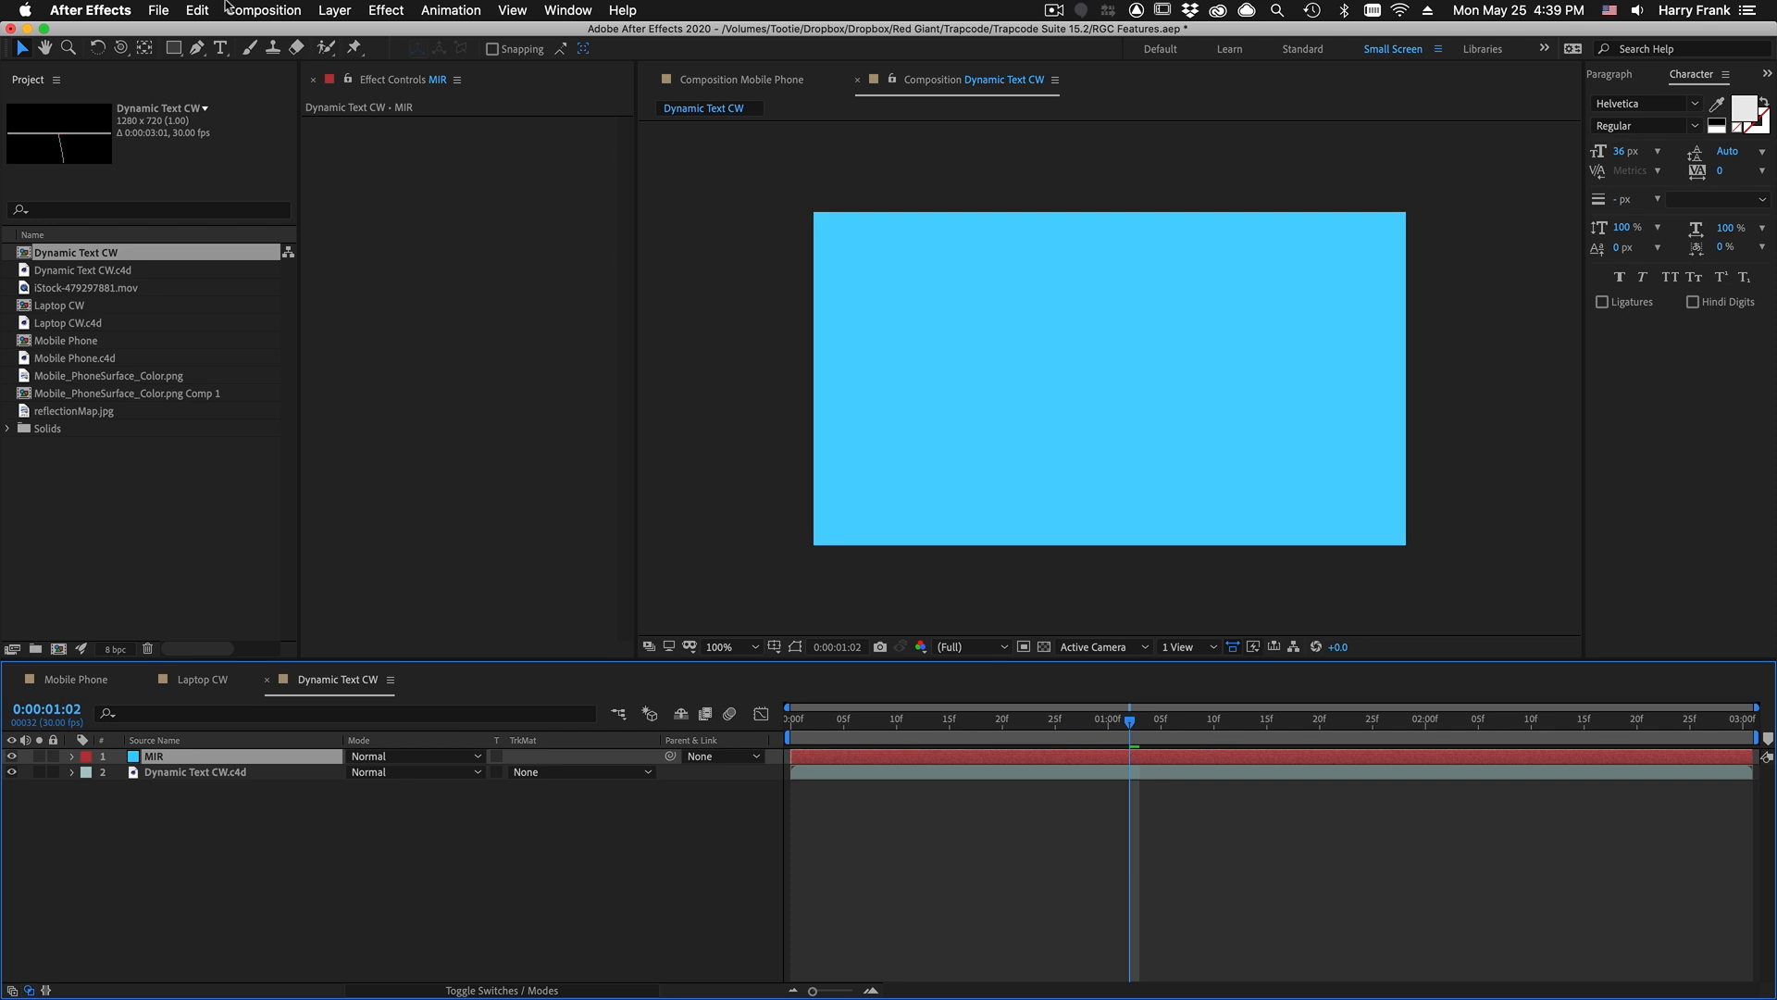
{"action": "left_click", "coordinate": [330, 9]}
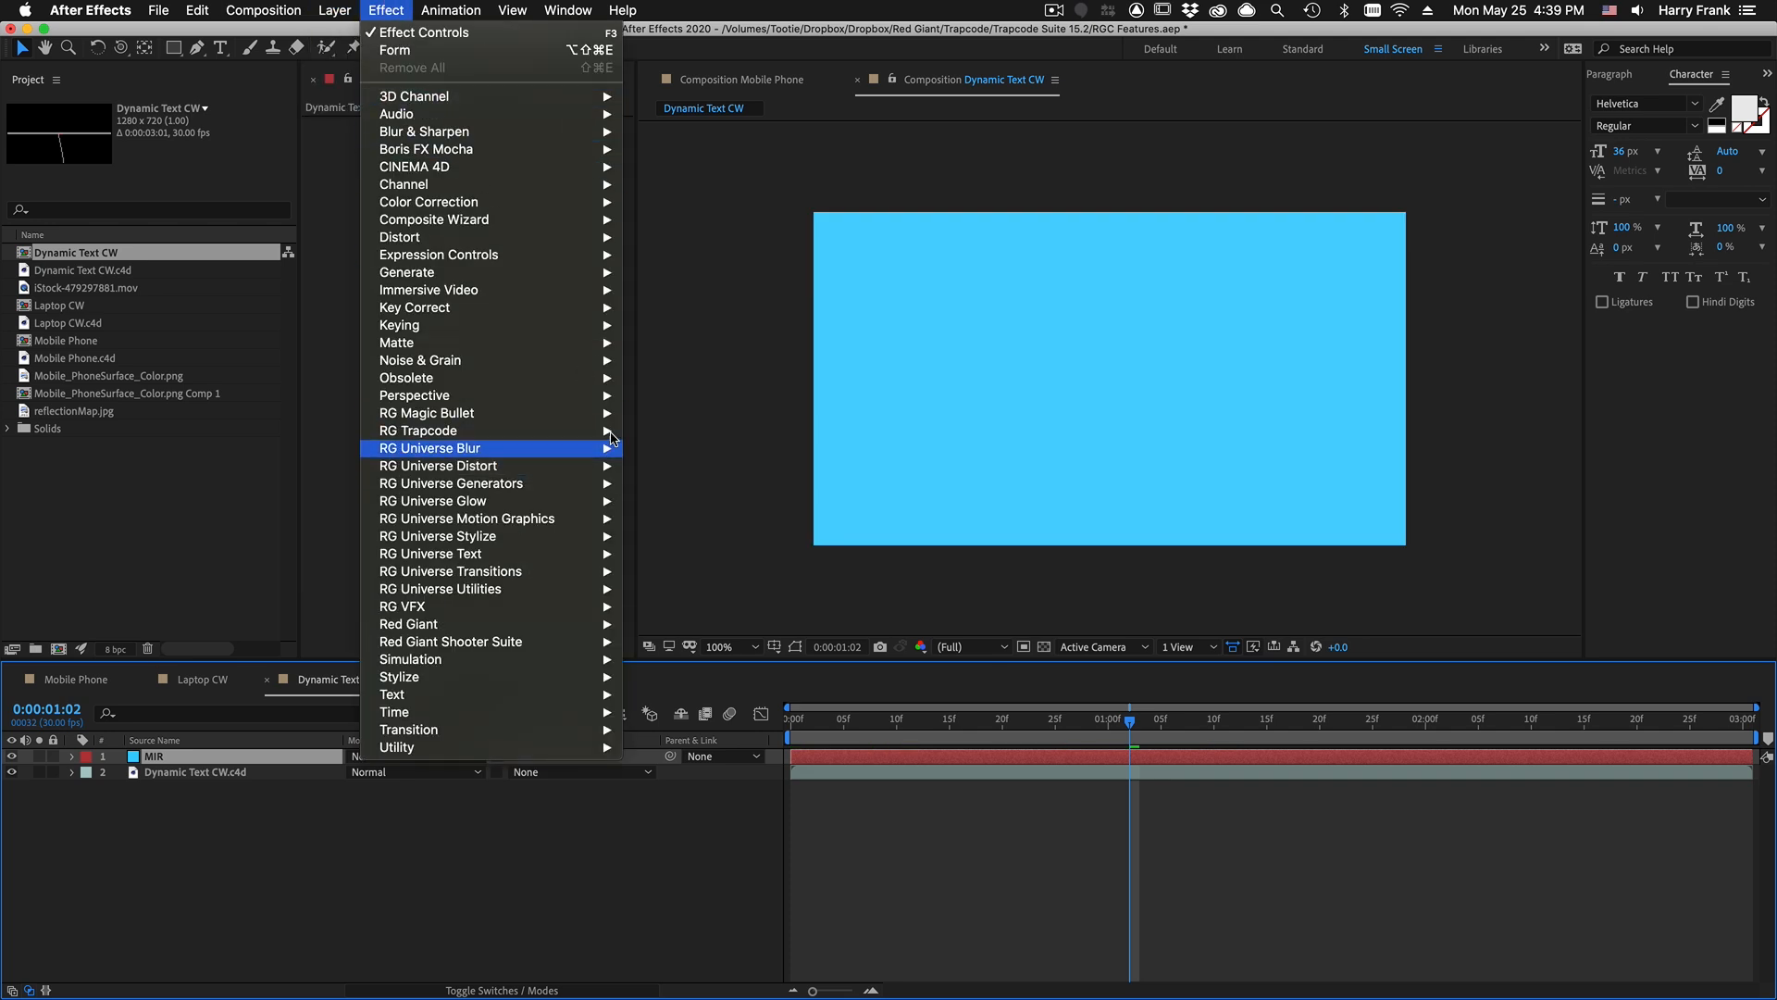
{"action": "mouse_move", "coordinate": [608, 432]}
{"action": "left_click", "coordinate": [662, 519]}
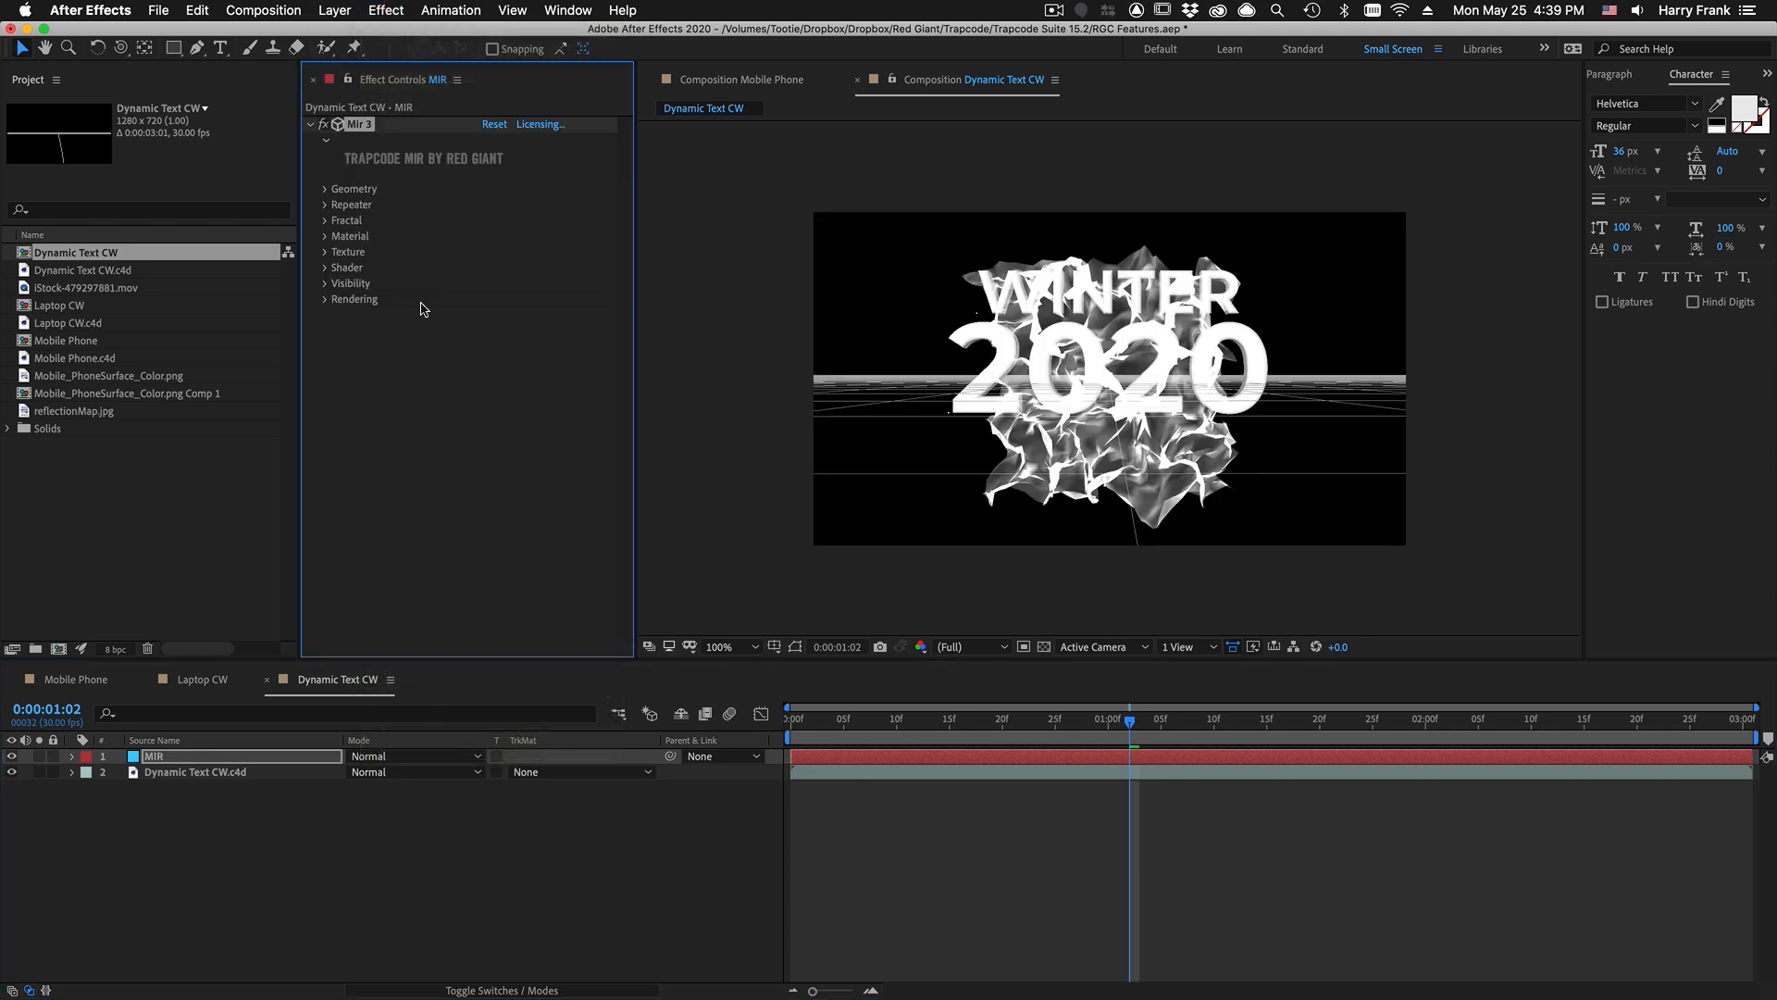
Step: Set Mir's base geometry to 3D Model and choose the Dynamic Text CW.c4d layer as its model
{"action": "left_click", "coordinate": [325, 189]}
{"action": "left_click", "coordinate": [517, 205]}
{"action": "left_click", "coordinate": [531, 241]}
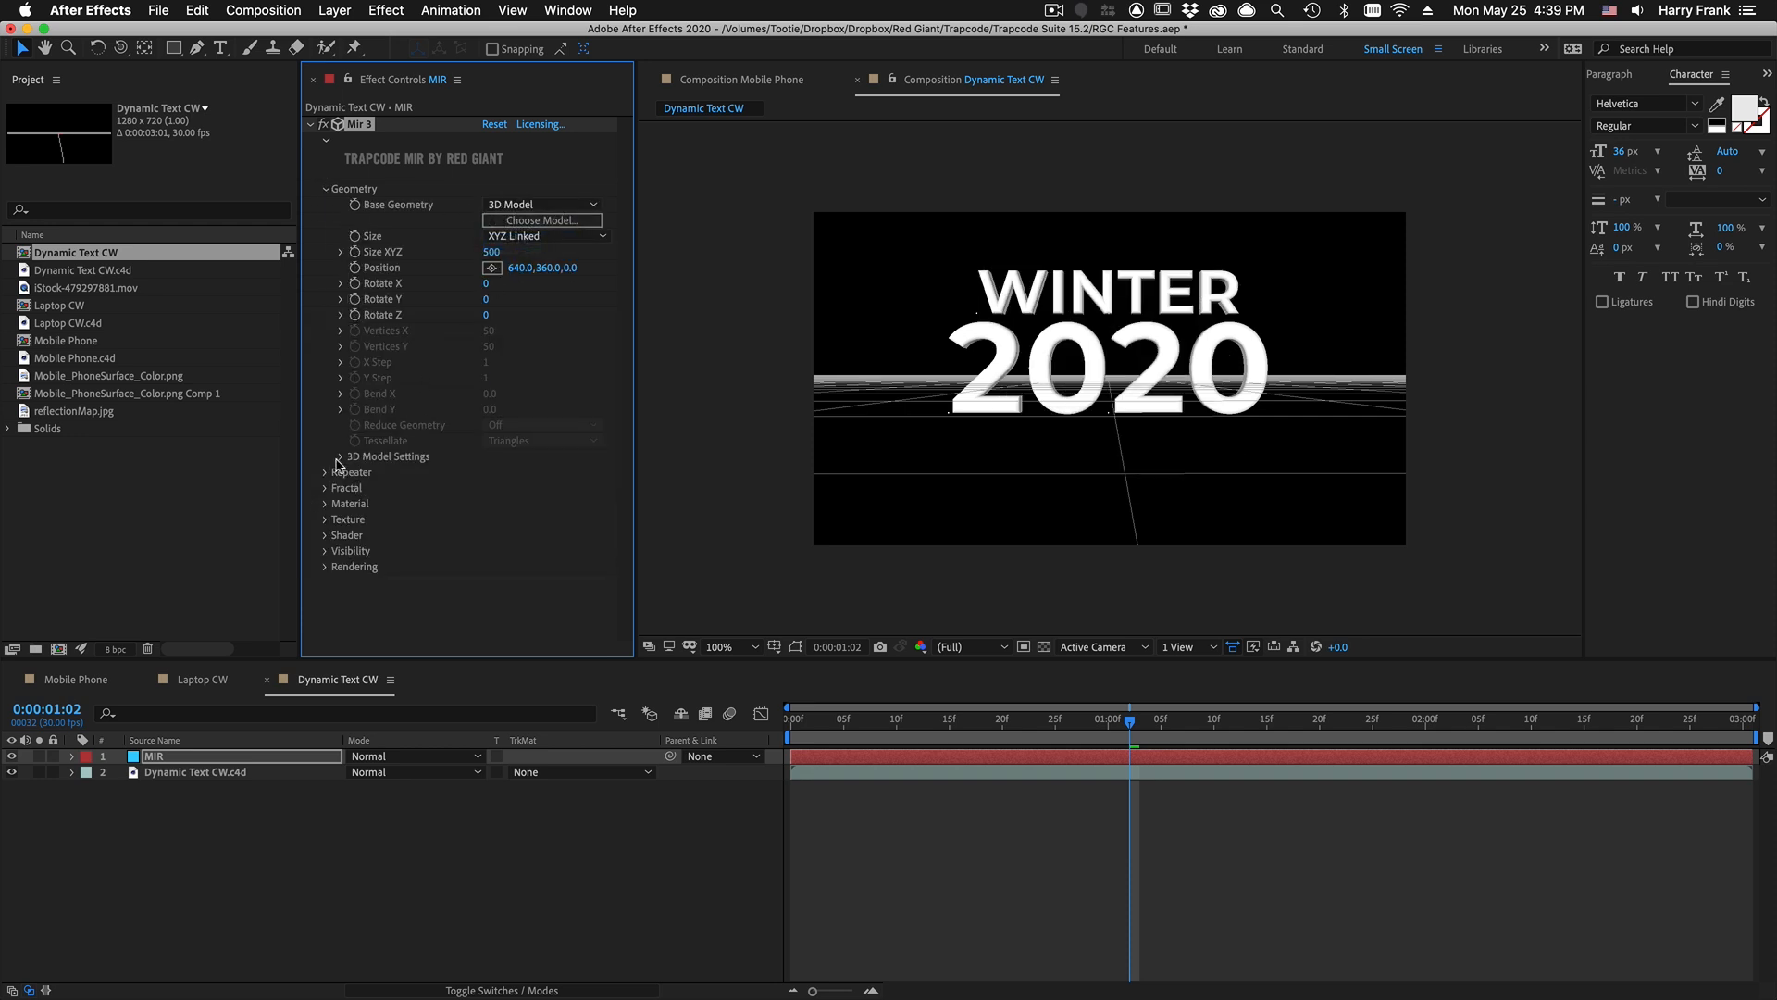
{"action": "left_click", "coordinate": [341, 459]}
{"action": "left_click", "coordinate": [512, 472]}
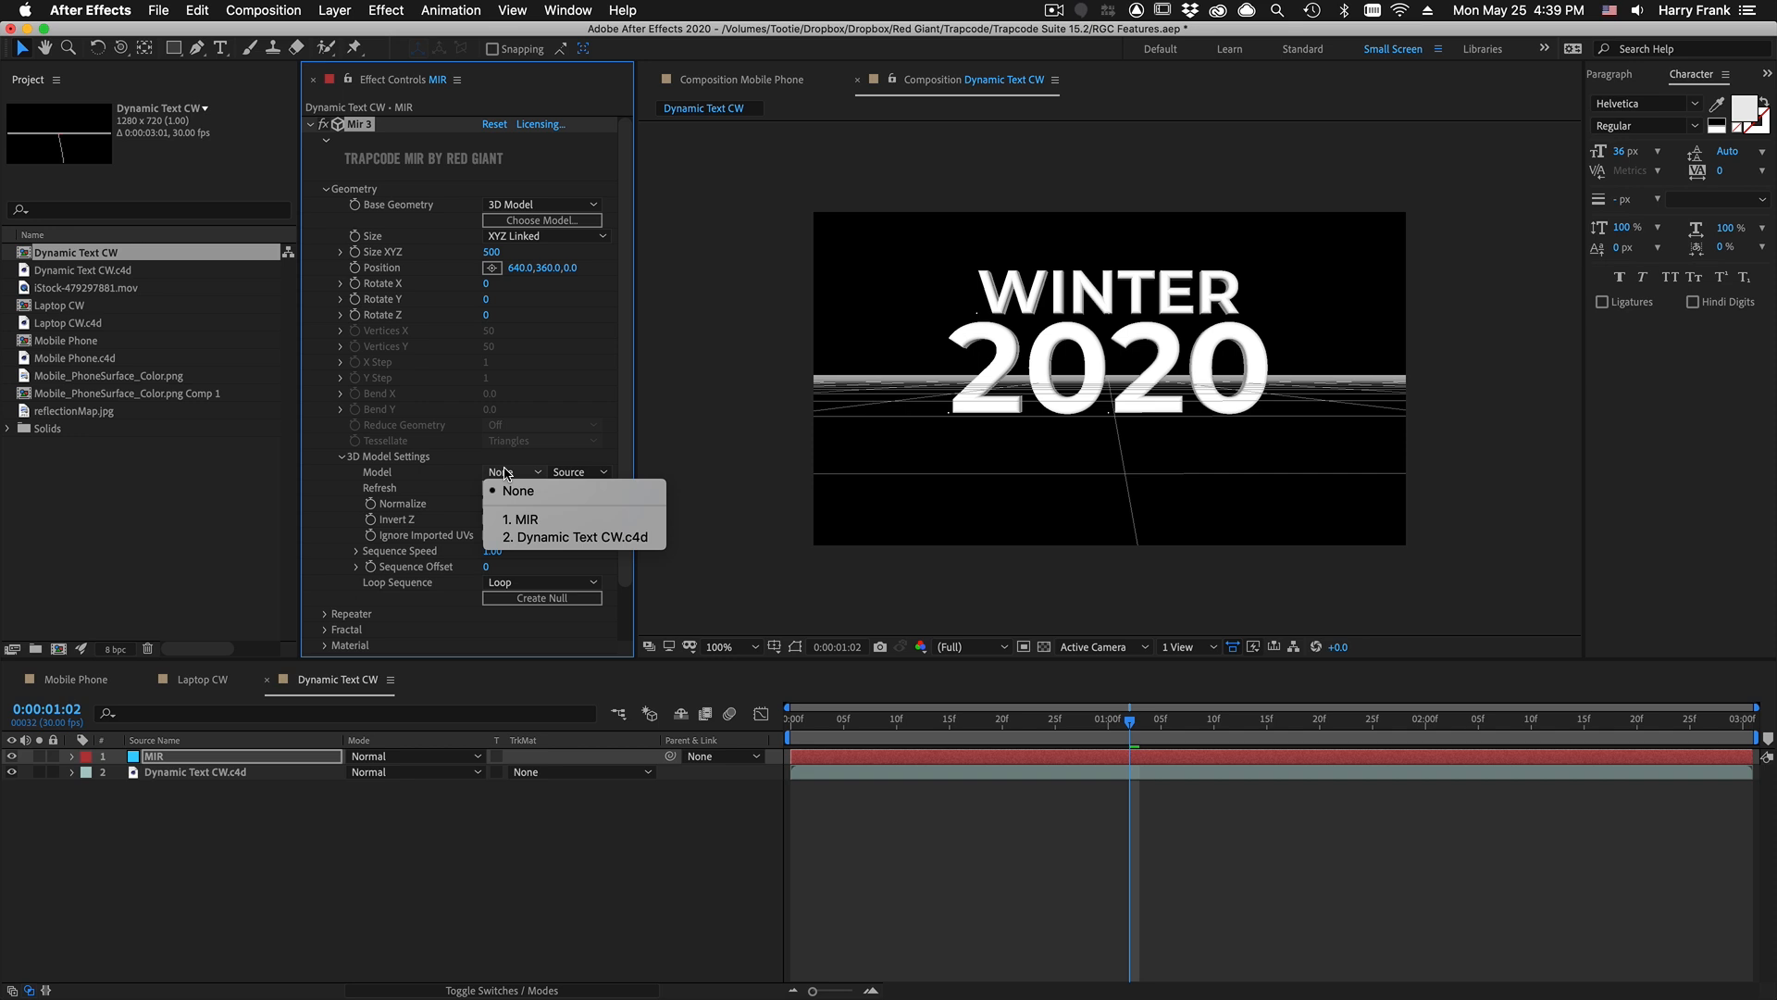
{"action": "left_click", "coordinate": [539, 546]}
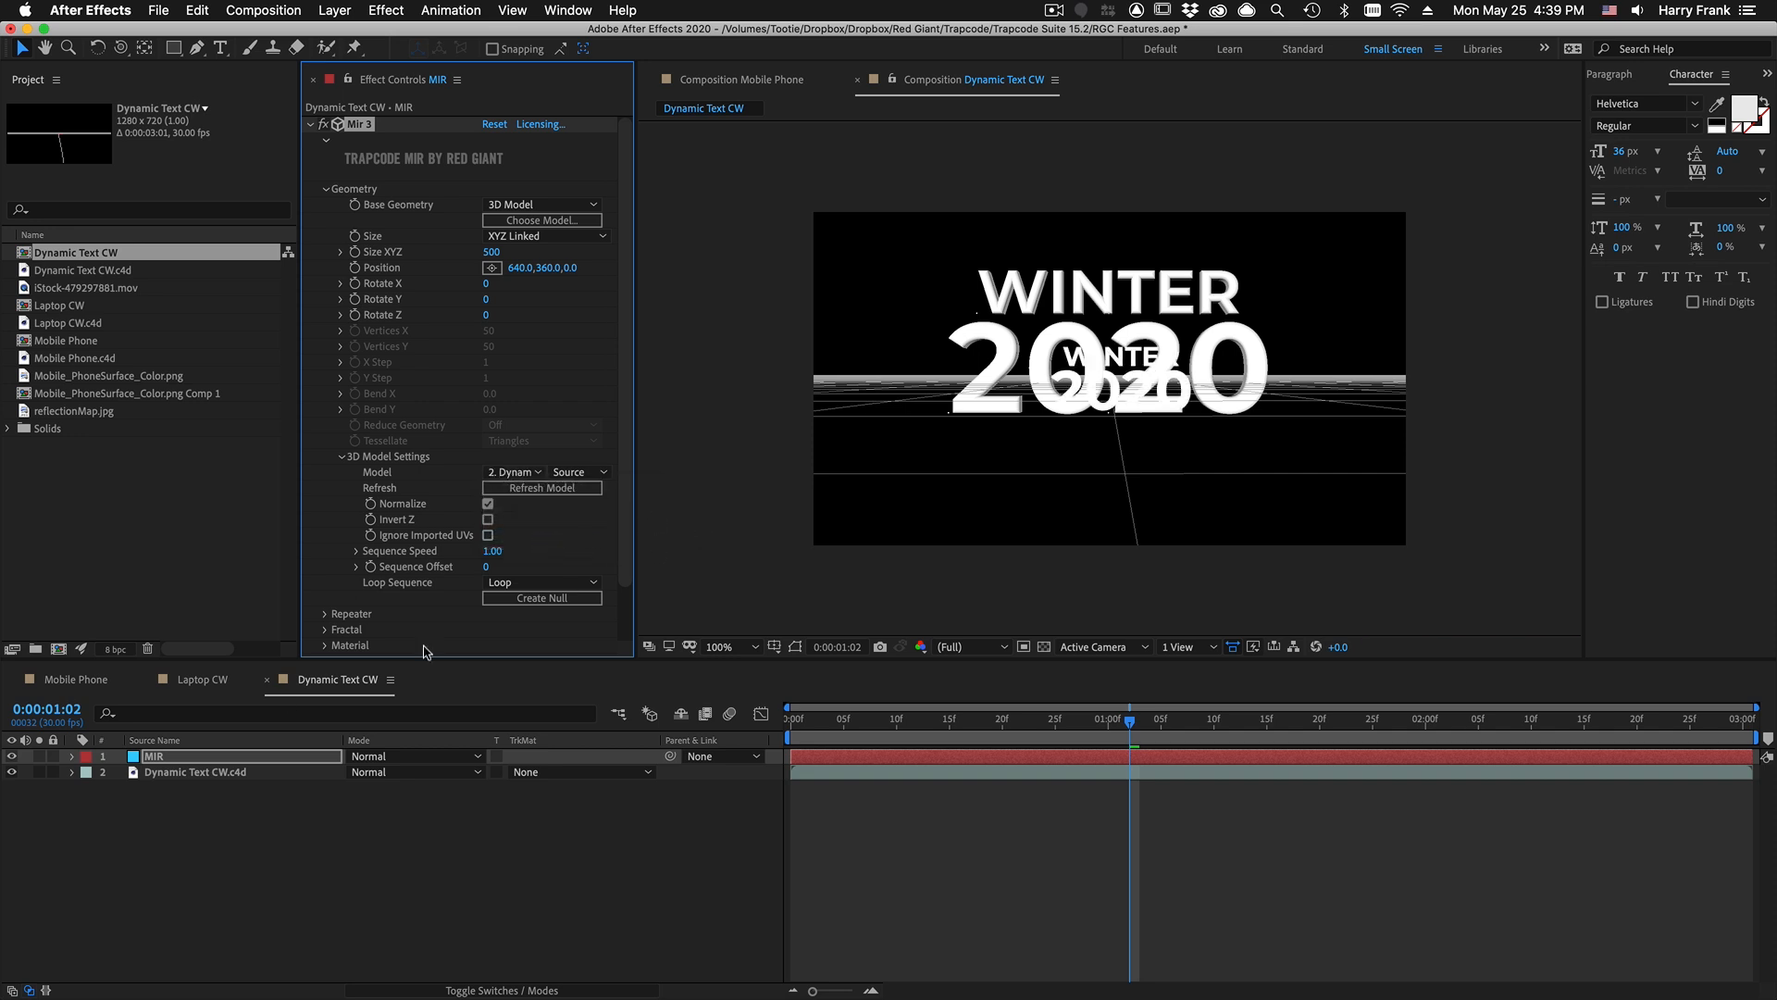
Step: Compare the Mir model with Normalize on and off, and leave Normalize turned off
{"action": "left_click", "coordinate": [488, 504]}
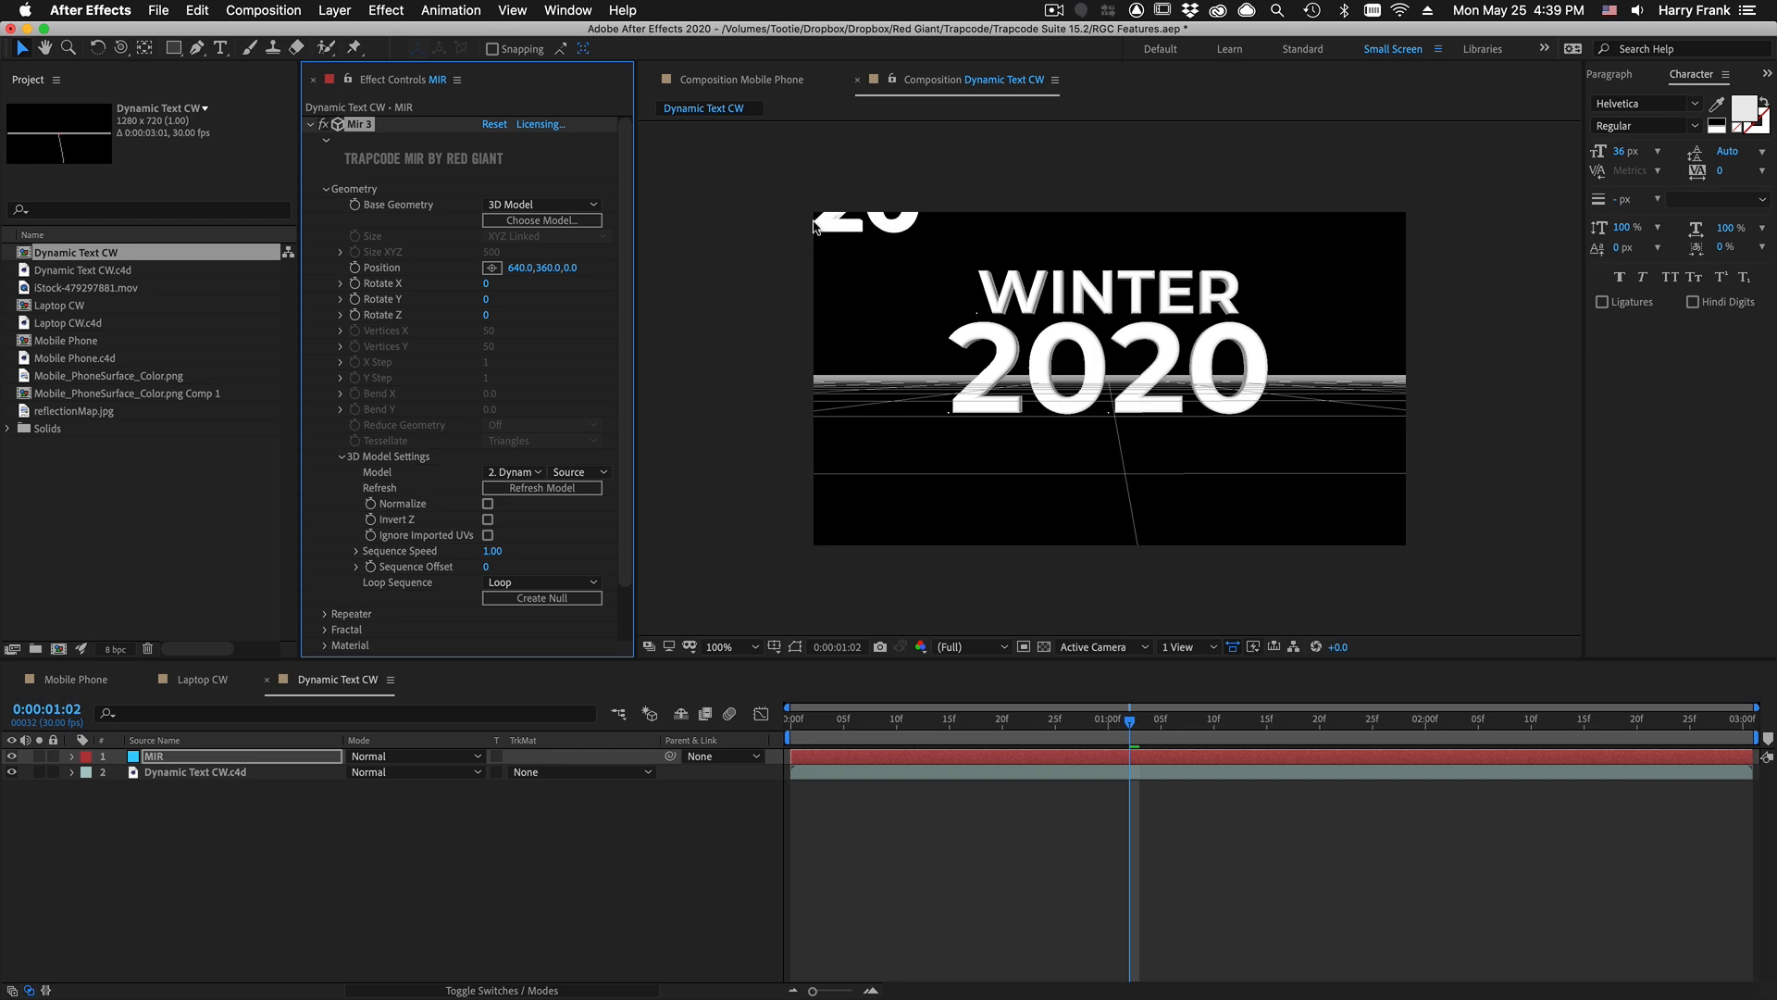
{"action": "left_click", "coordinate": [484, 505]}
{"action": "left_click", "coordinate": [488, 504]}
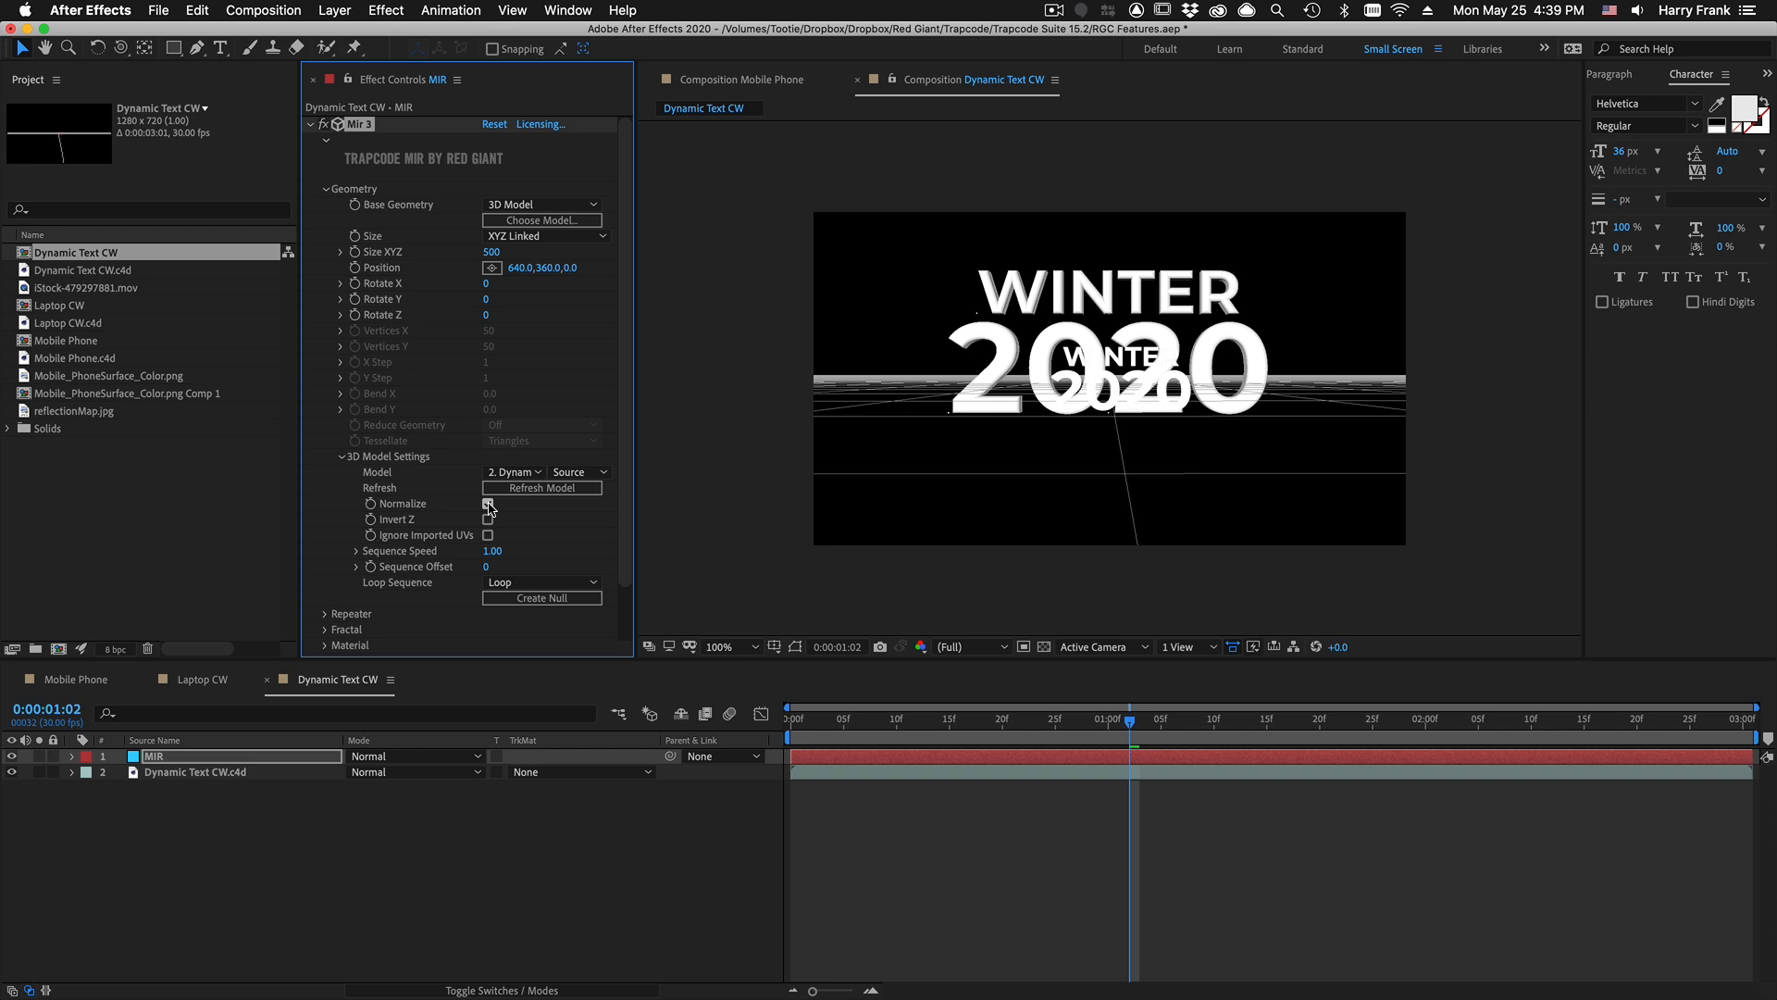
{"action": "left_click", "coordinate": [487, 505]}
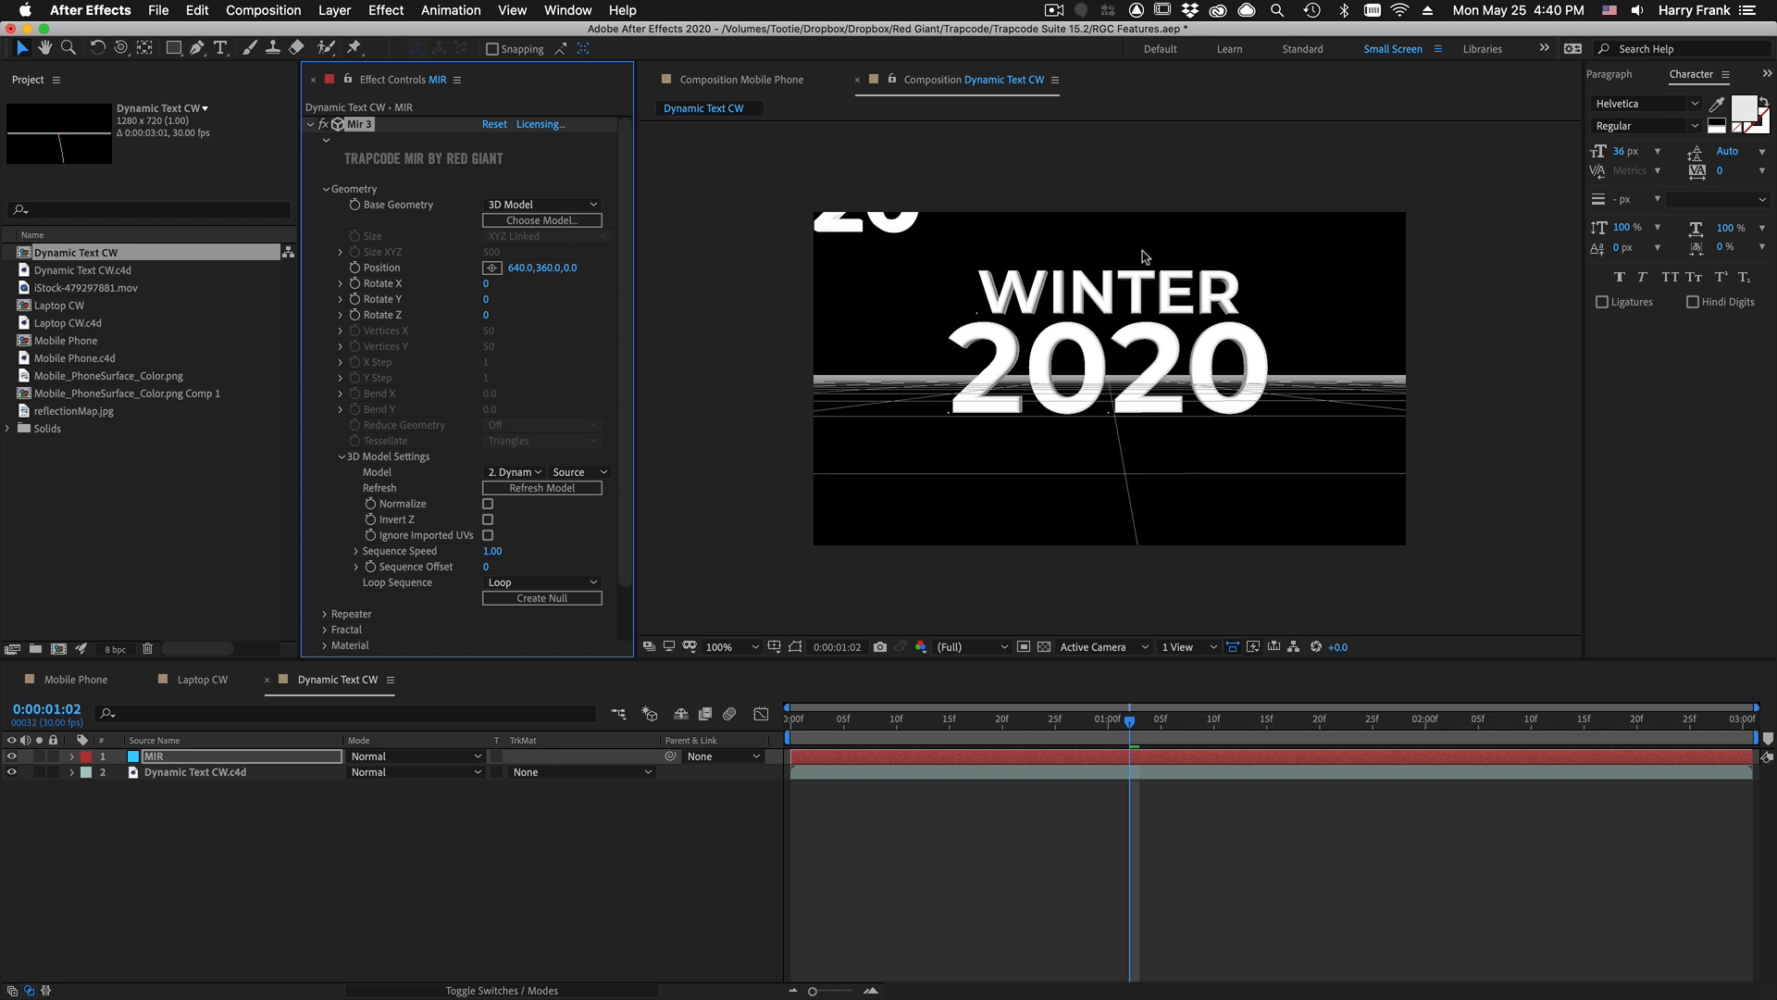
Step: Check the Dynamic Text CW composition settings, look at the text in the Cinema 4D scene, and return to After Effects
{"action": "key", "text": "super+k"}
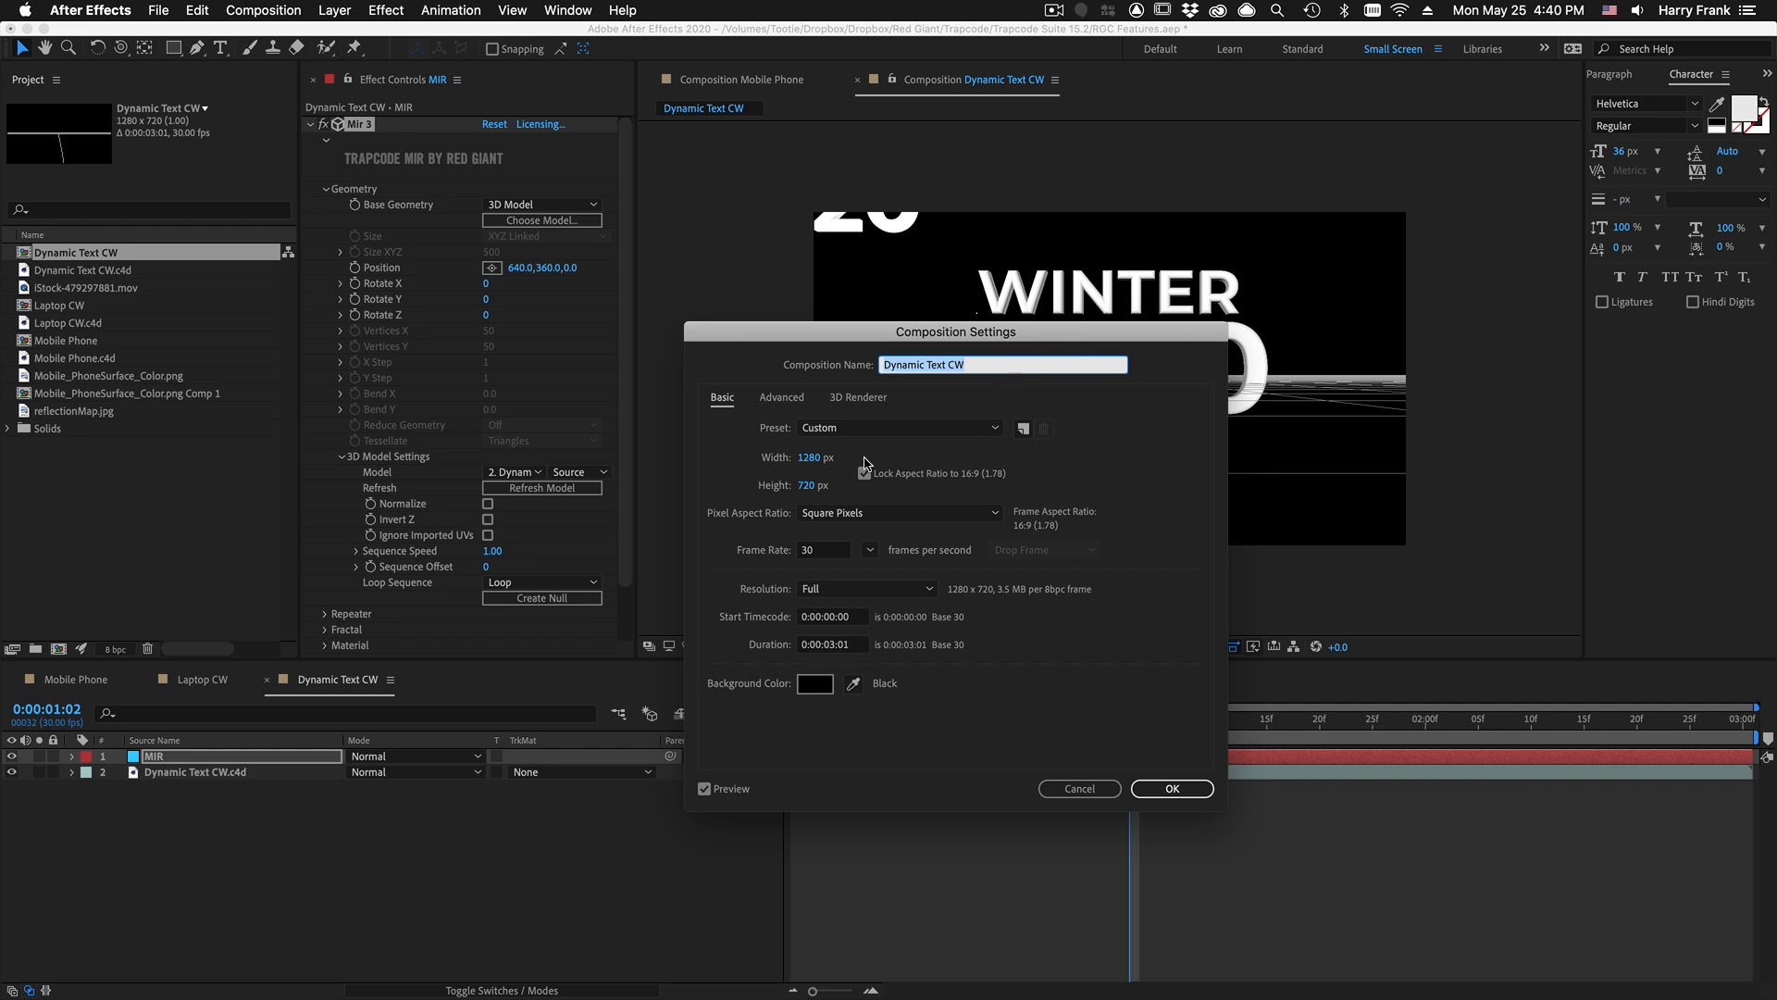
{"action": "key", "text": "Return"}
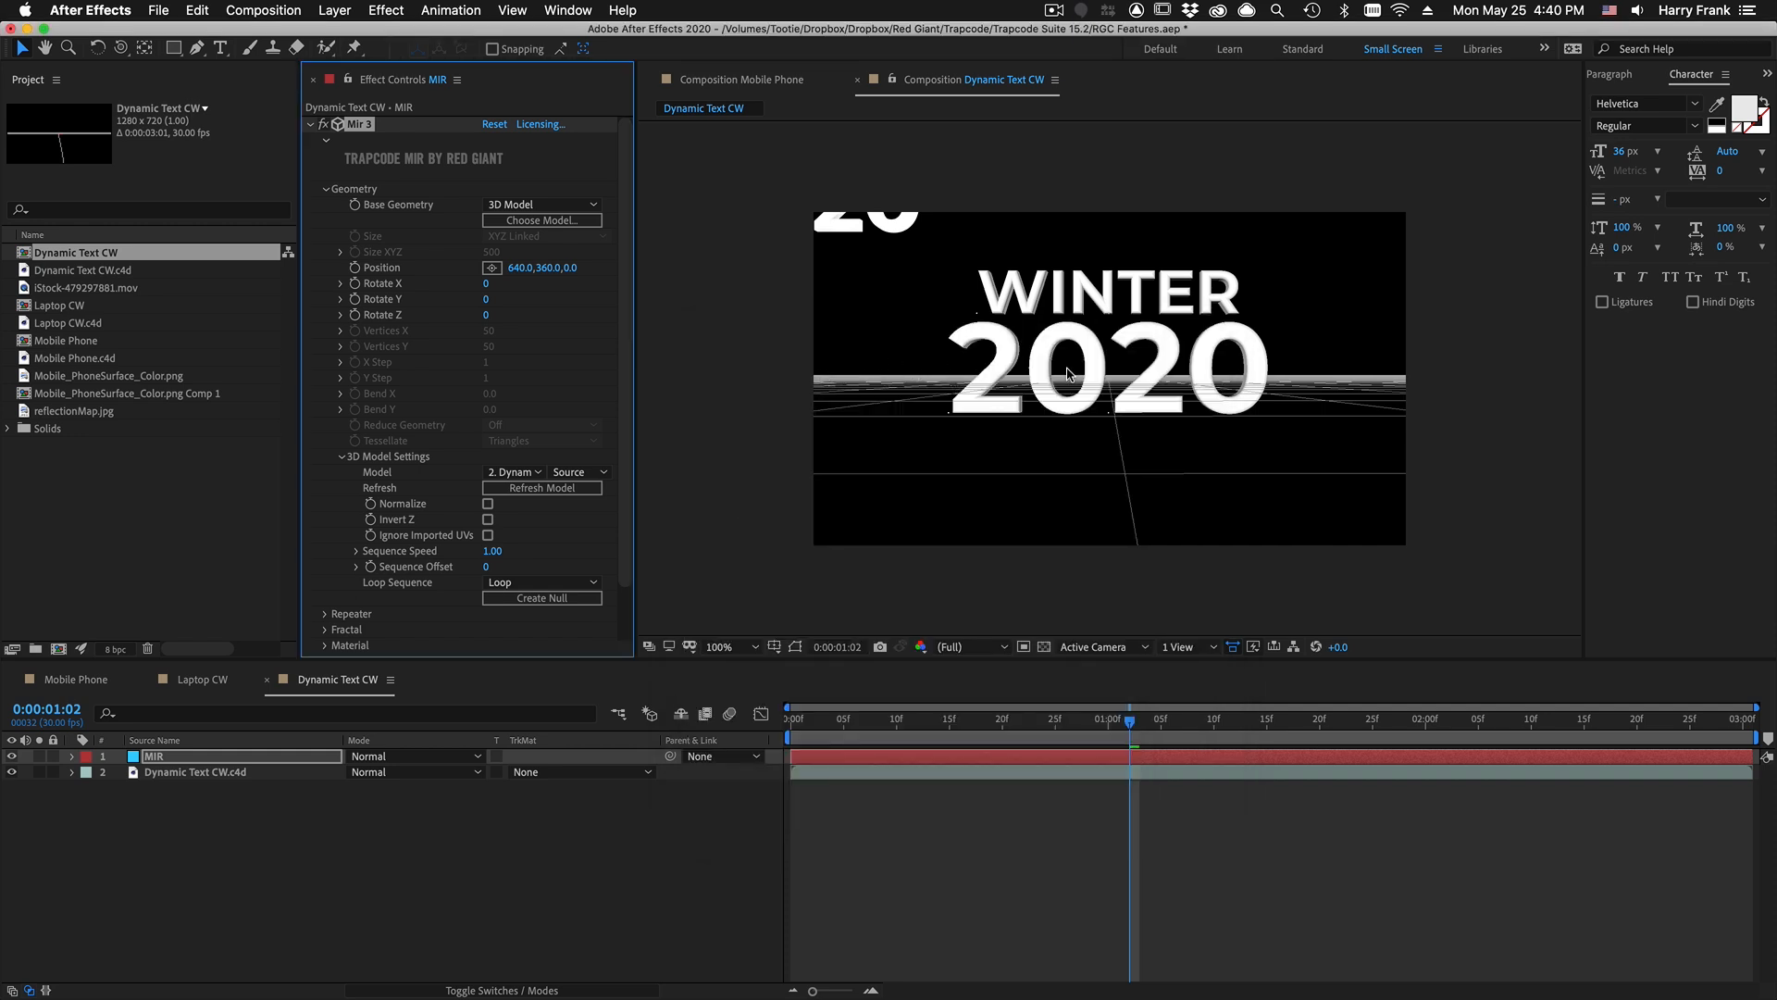
{"action": "key", "text": "super+Tab"}
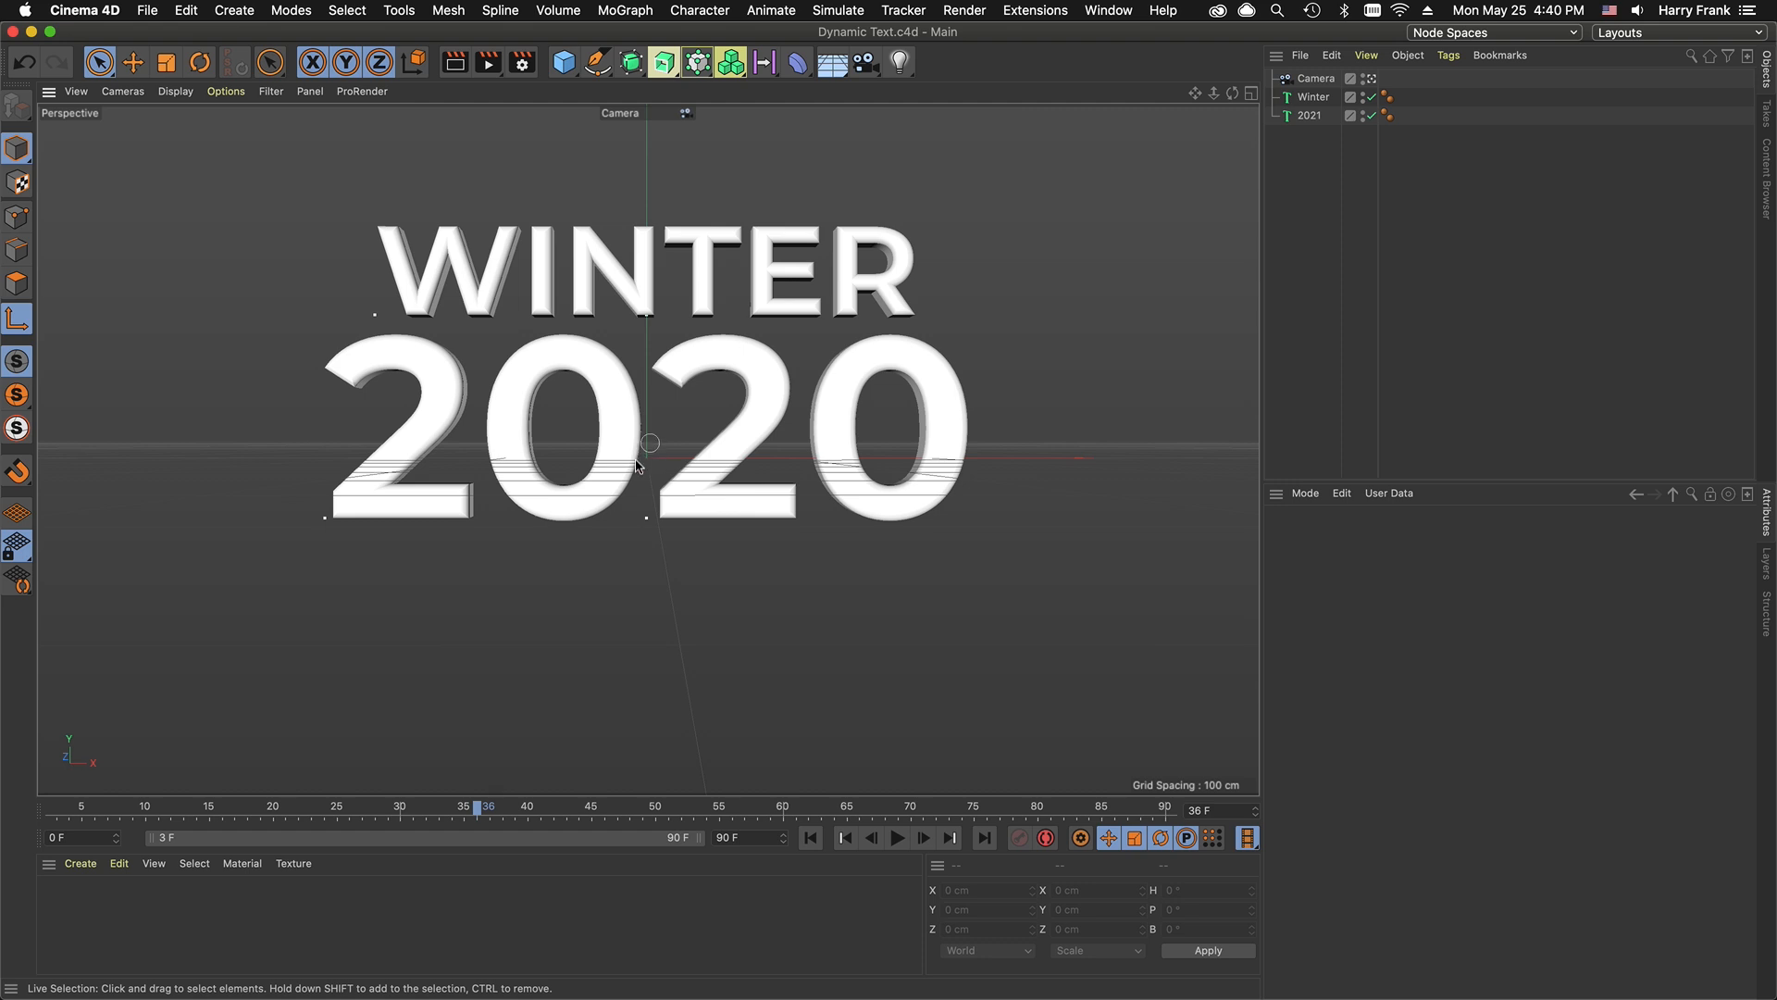
{"action": "key", "text": "super+Tab"}
{"action": "left_click", "coordinate": [633, 473]}
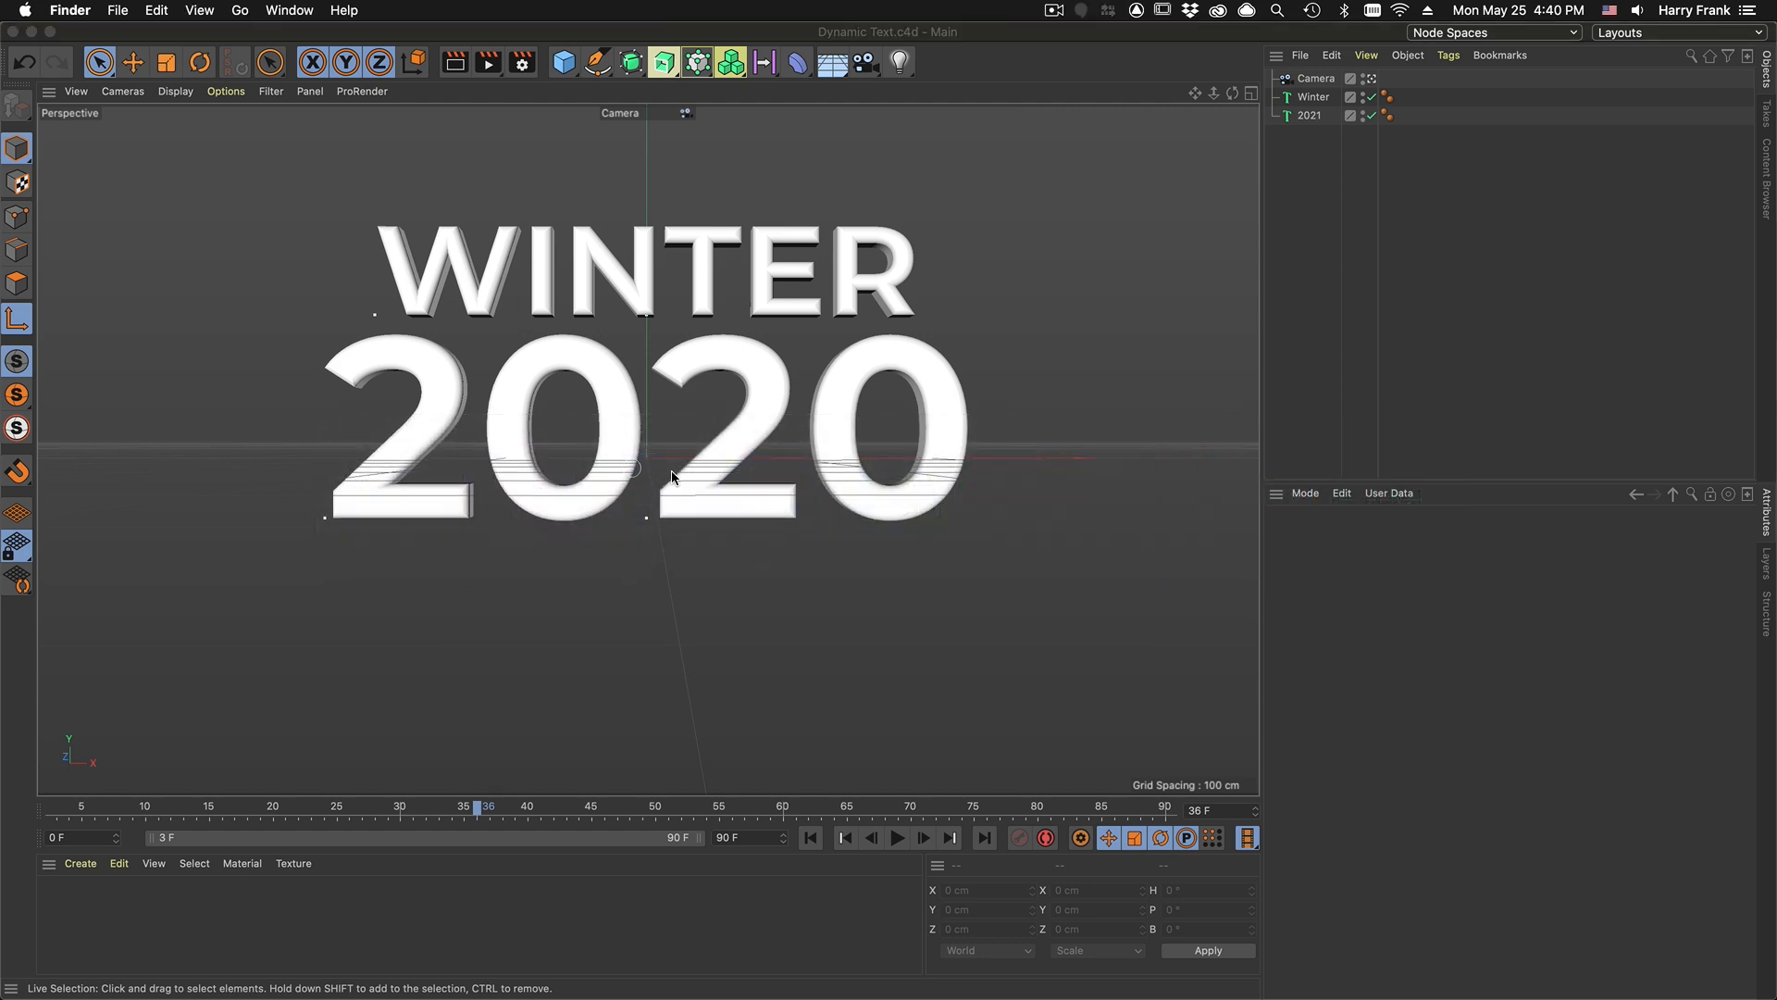
{"action": "key", "text": "super+Tab"}
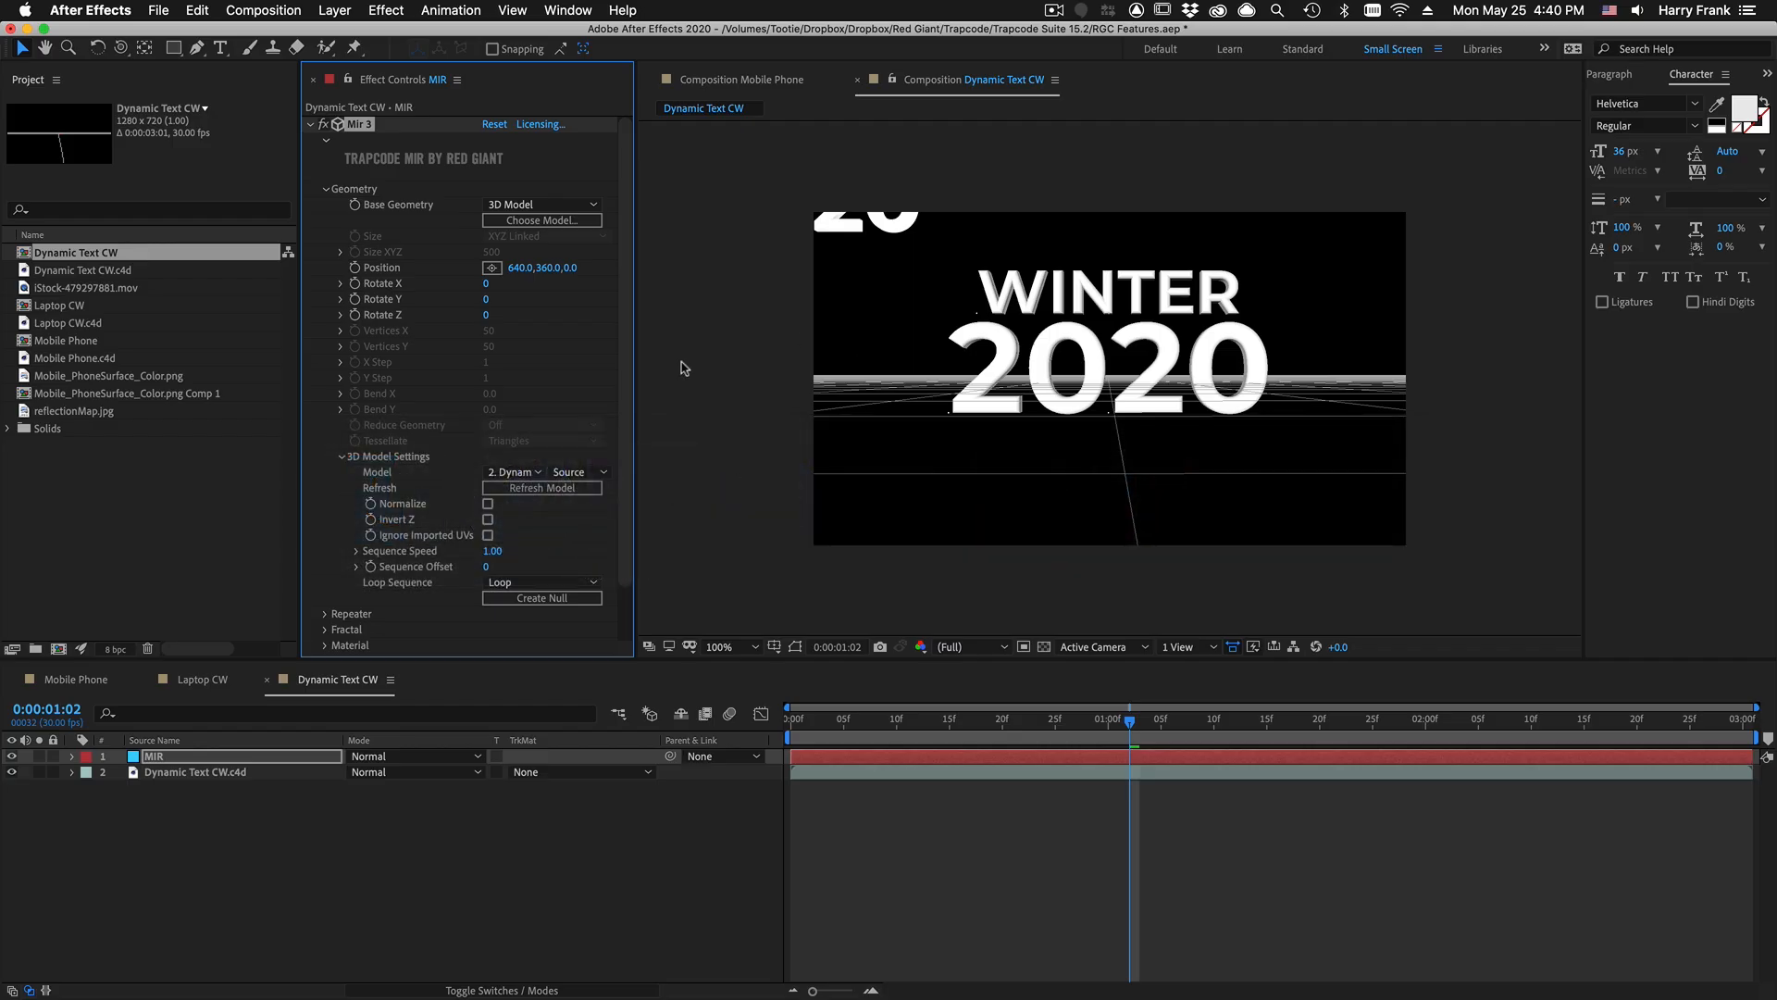
Step: Compare the Mir text's size and placement with Normalize on and off against the Cinema 4D scene again
{"action": "left_click", "coordinate": [489, 505]}
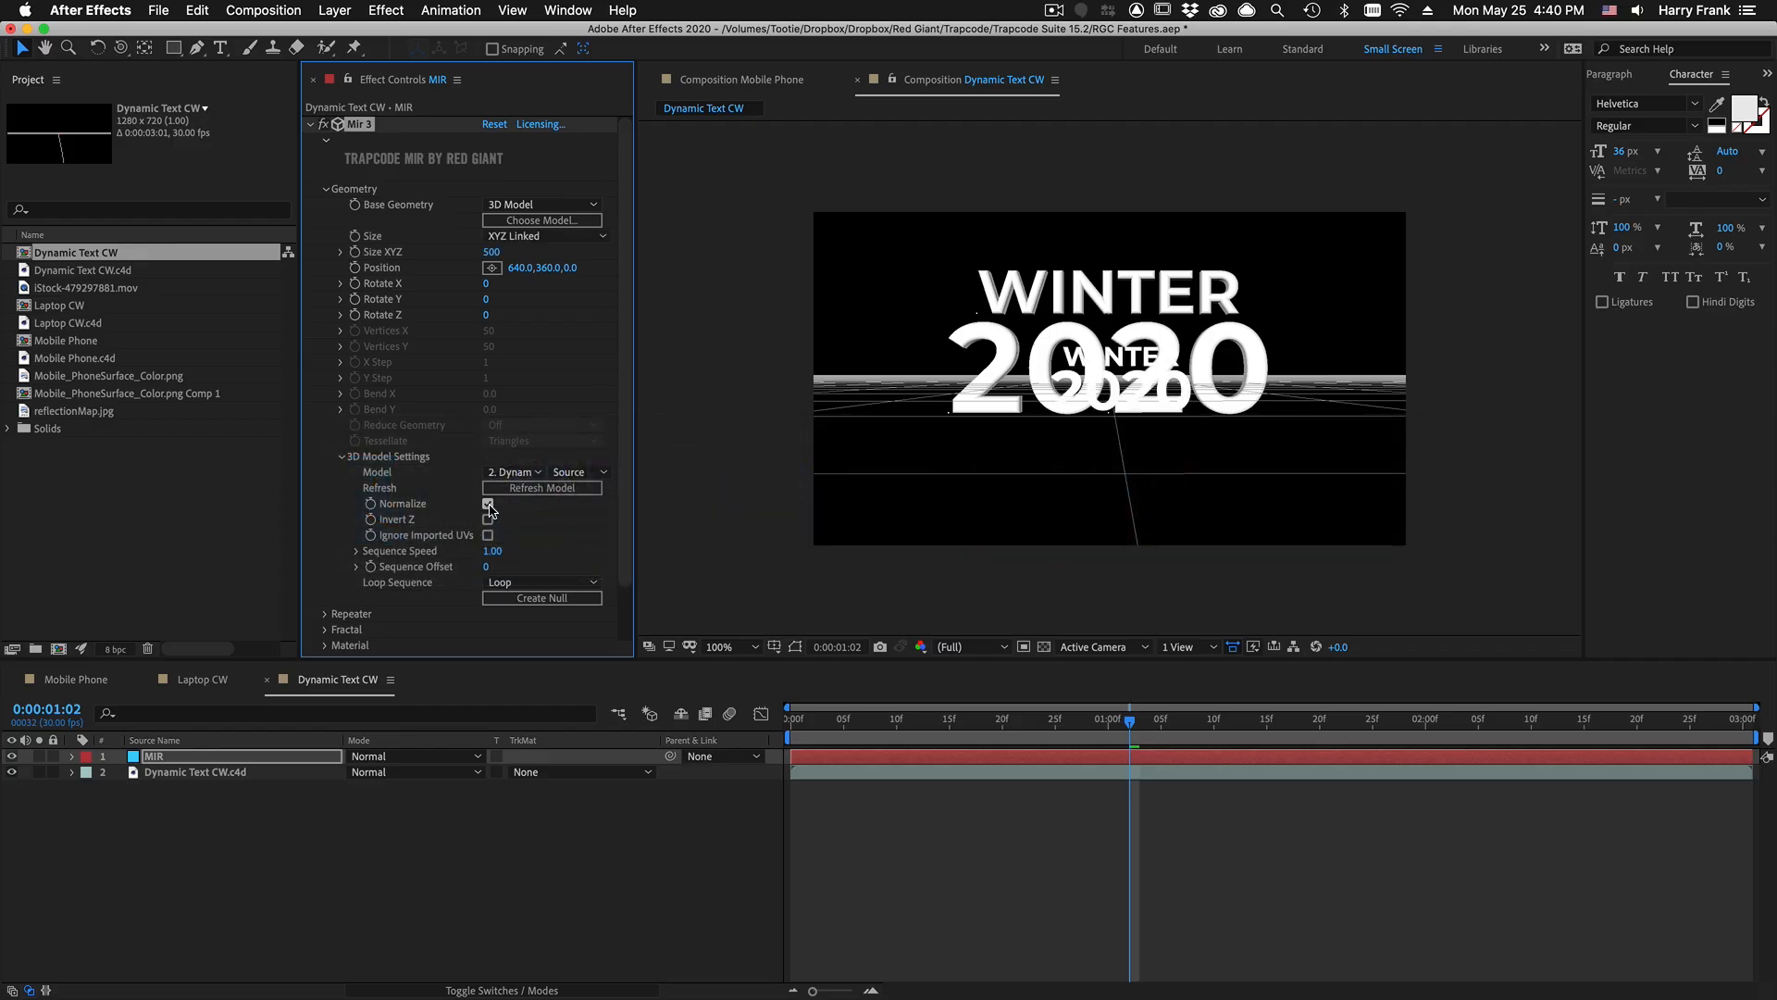
{"action": "left_click", "coordinate": [489, 504]}
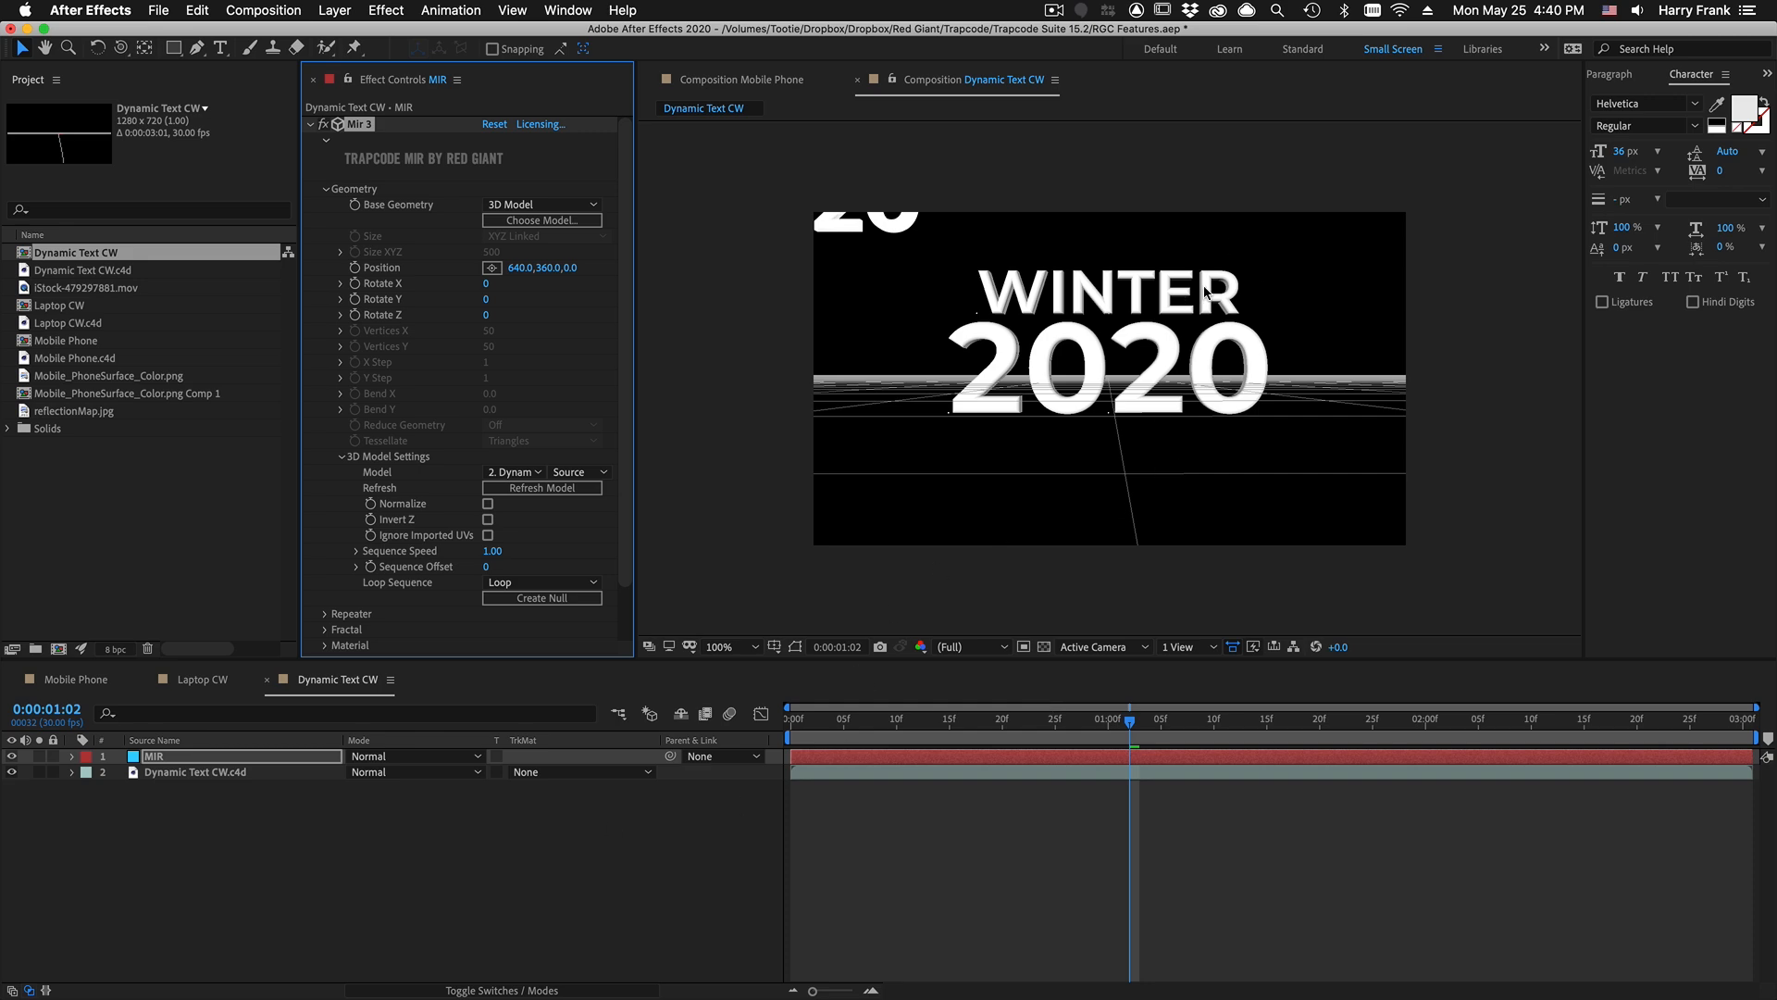
{"action": "key", "text": "super+Tab"}
{"action": "key", "text": "super+Tab"}
Step: Extract the Cinema 4D scene data from the Dynamic Text CW.c4d layer and select the extracted camera layer
{"action": "left_click", "coordinate": [207, 776]}
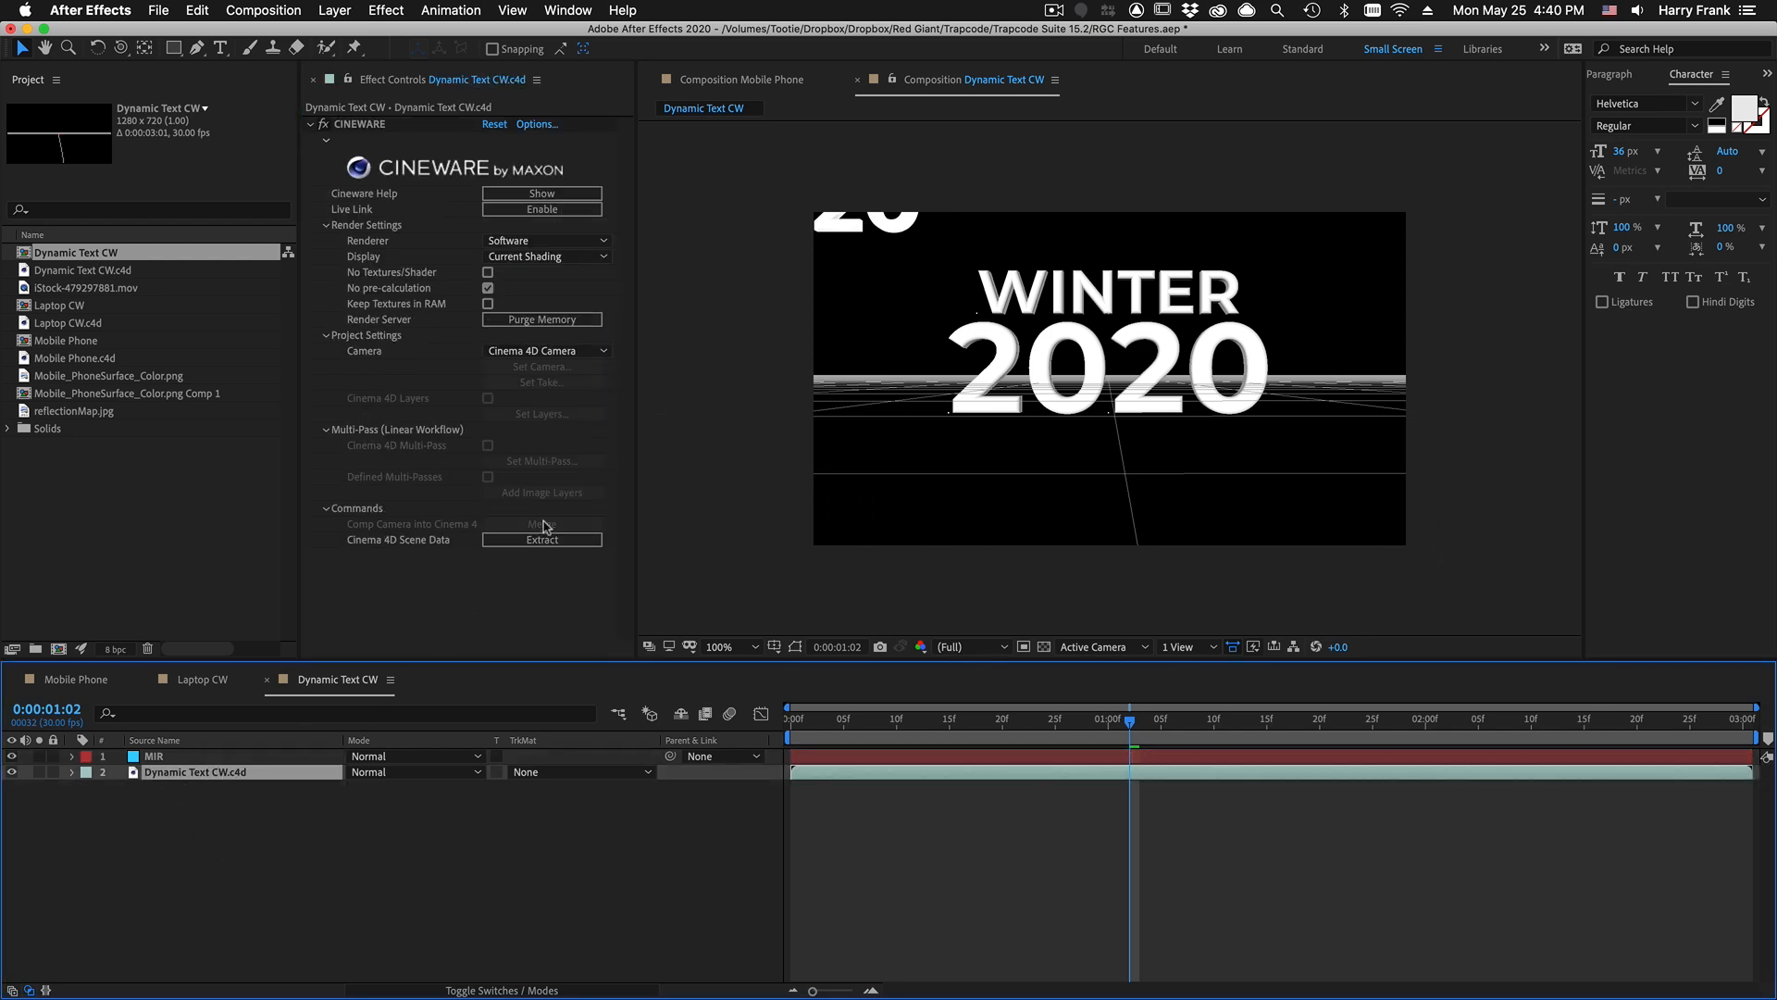
{"action": "left_click", "coordinate": [571, 540]}
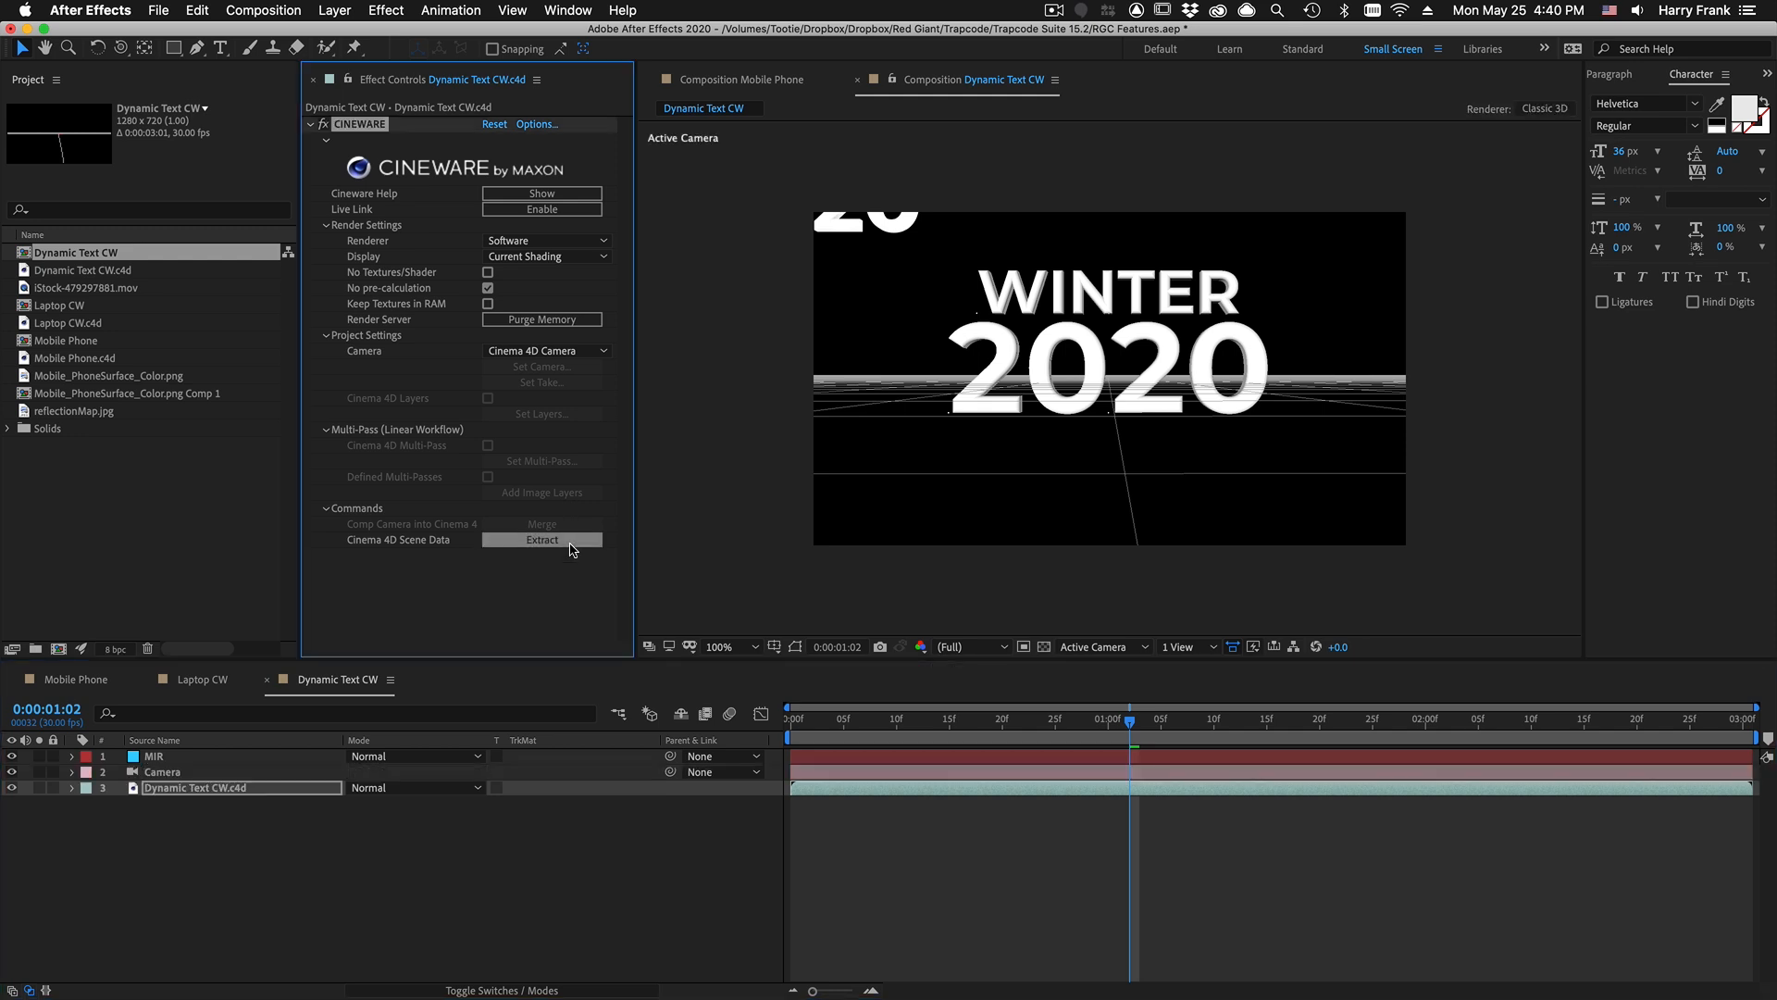
{"action": "left_click", "coordinate": [165, 775]}
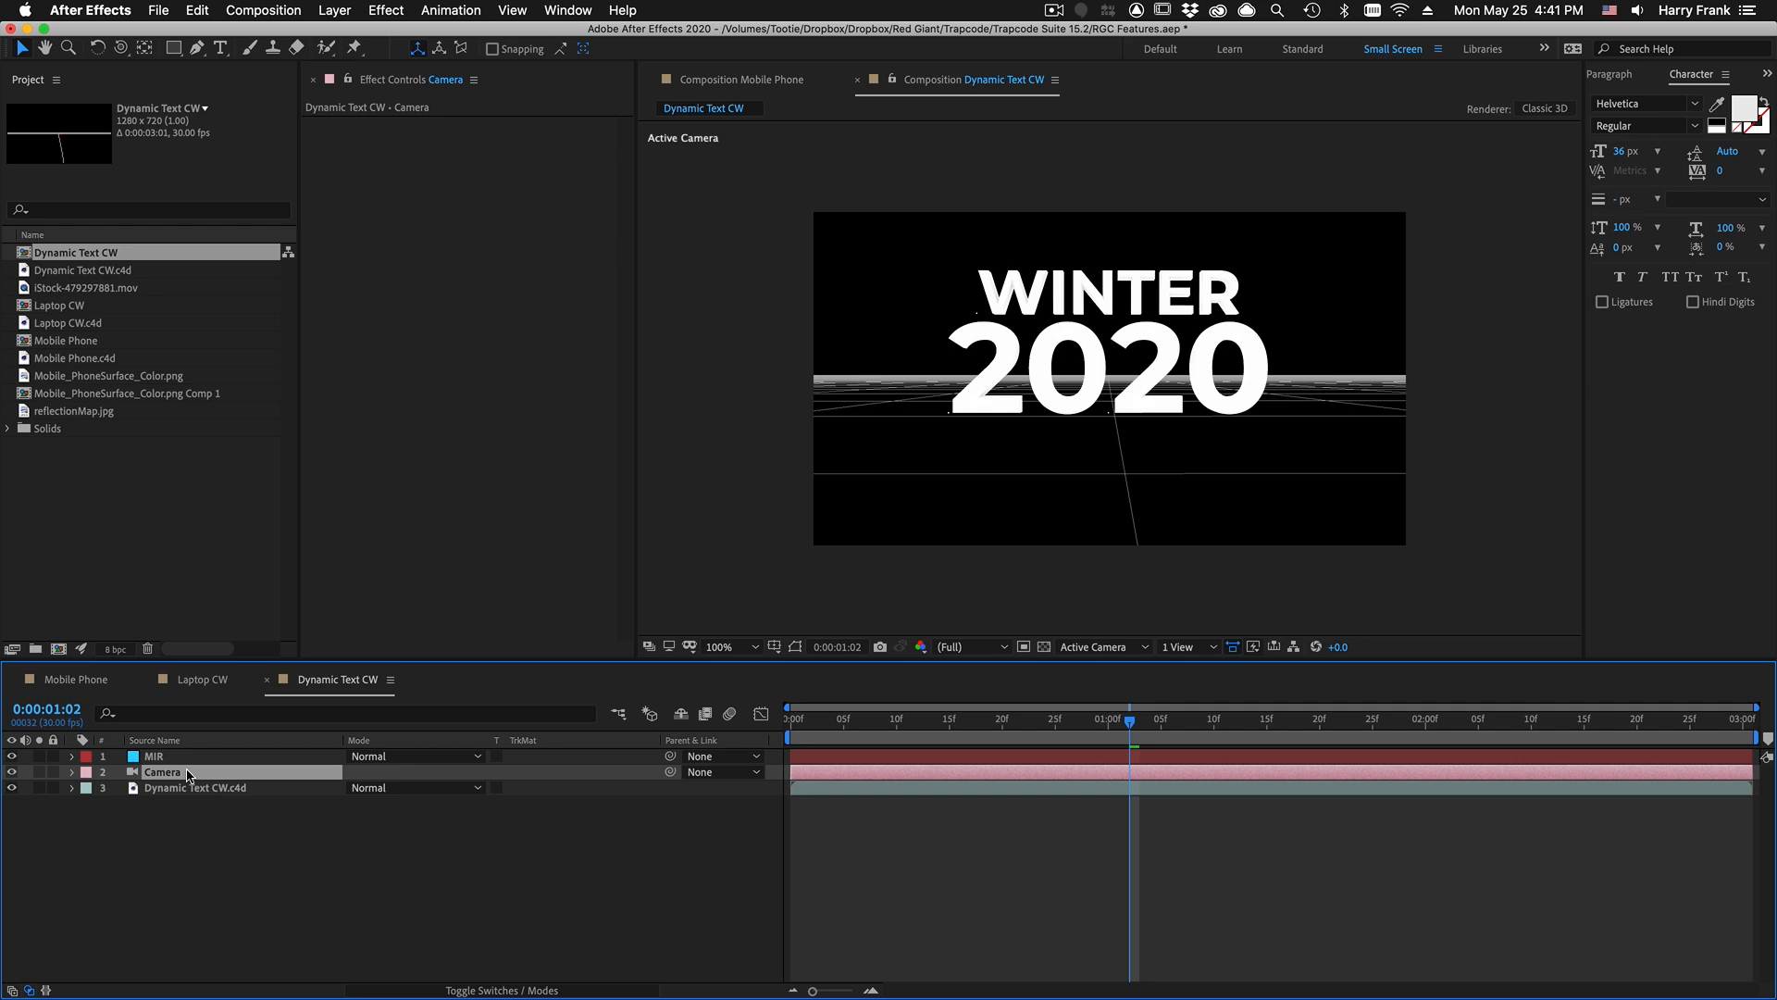
Step: Refresh the 3D model on the MIR layer with Normalize turned off
{"action": "left_click", "coordinate": [155, 756]}
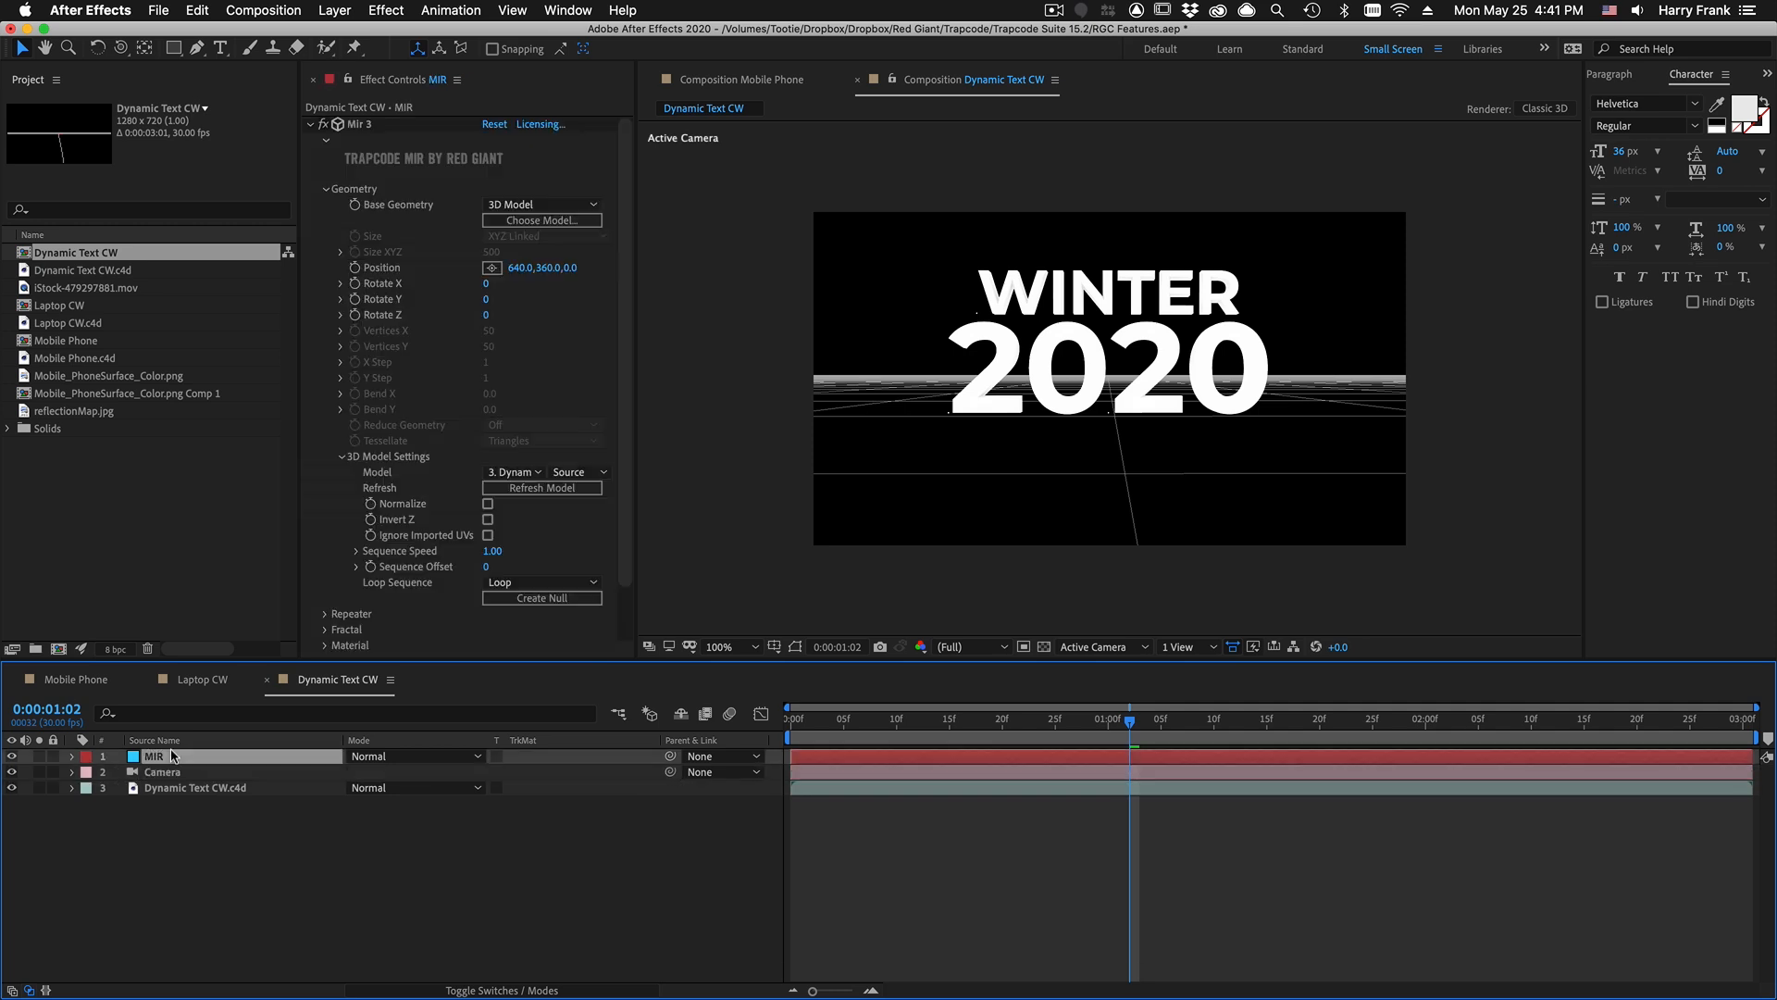
{"action": "left_click", "coordinate": [515, 495]}
{"action": "left_click", "coordinate": [488, 504]}
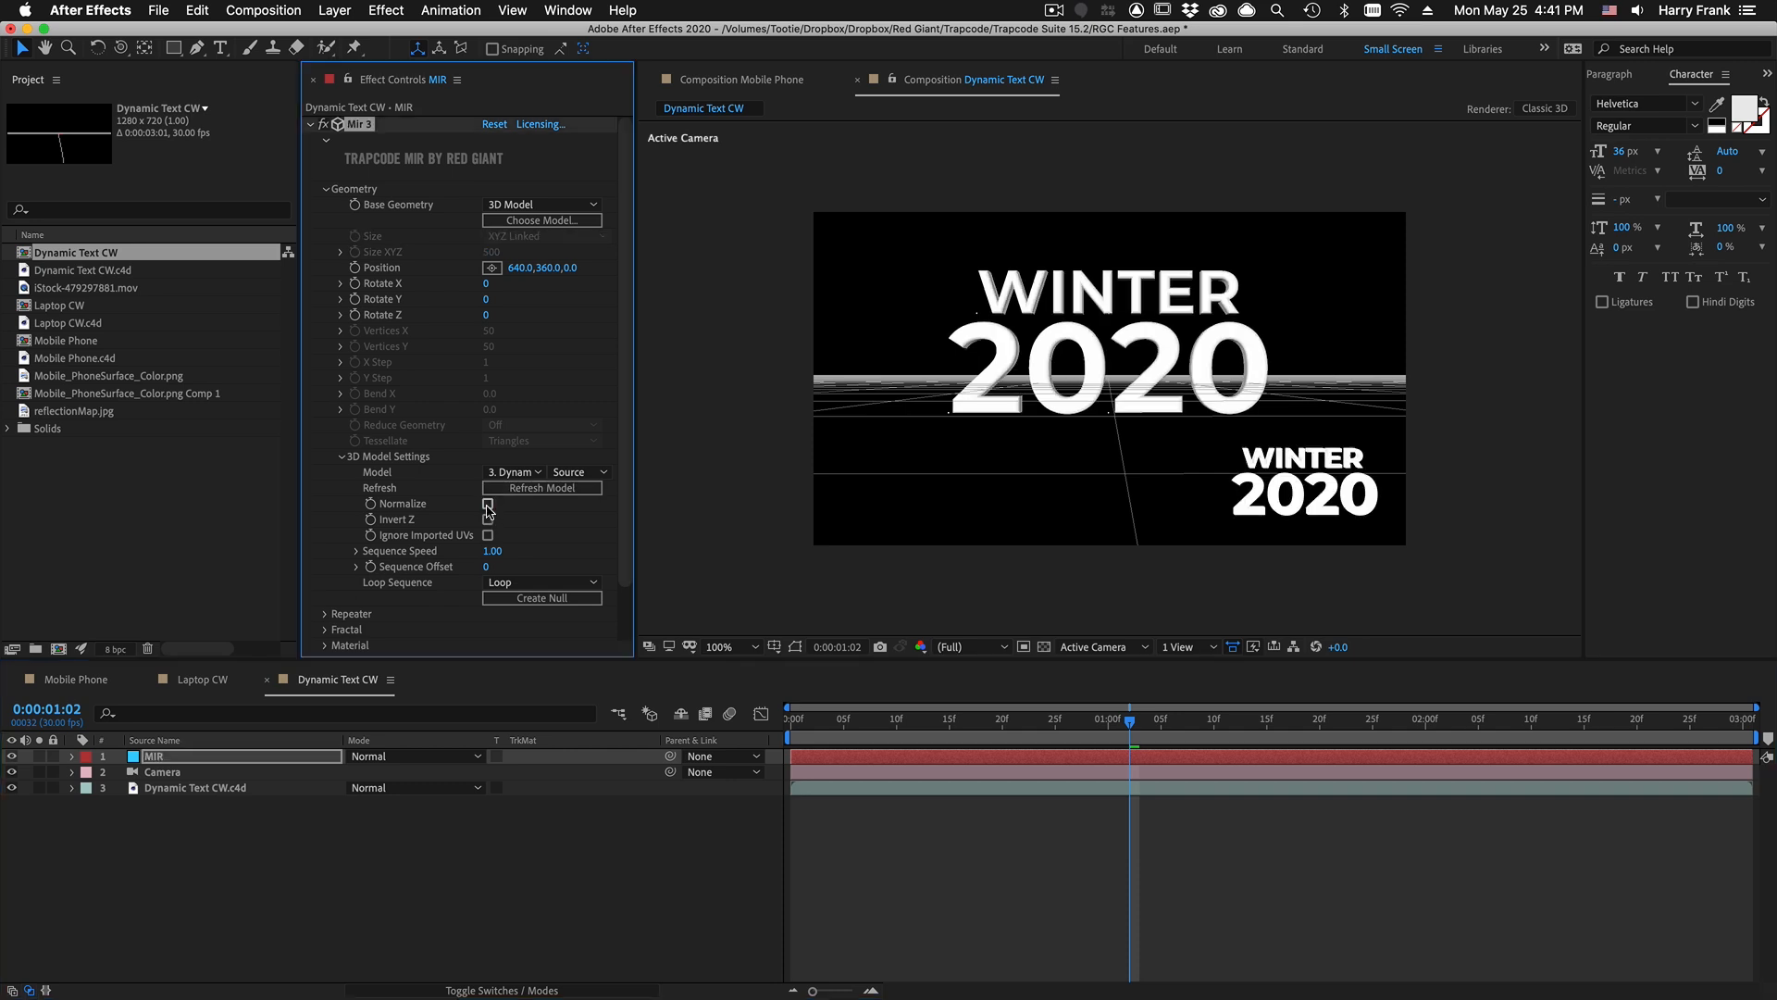
Step: Turn off Normalize for the Mir model and hide the Dynamic Text CW.c4d layer
{"action": "left_click", "coordinate": [488, 505]}
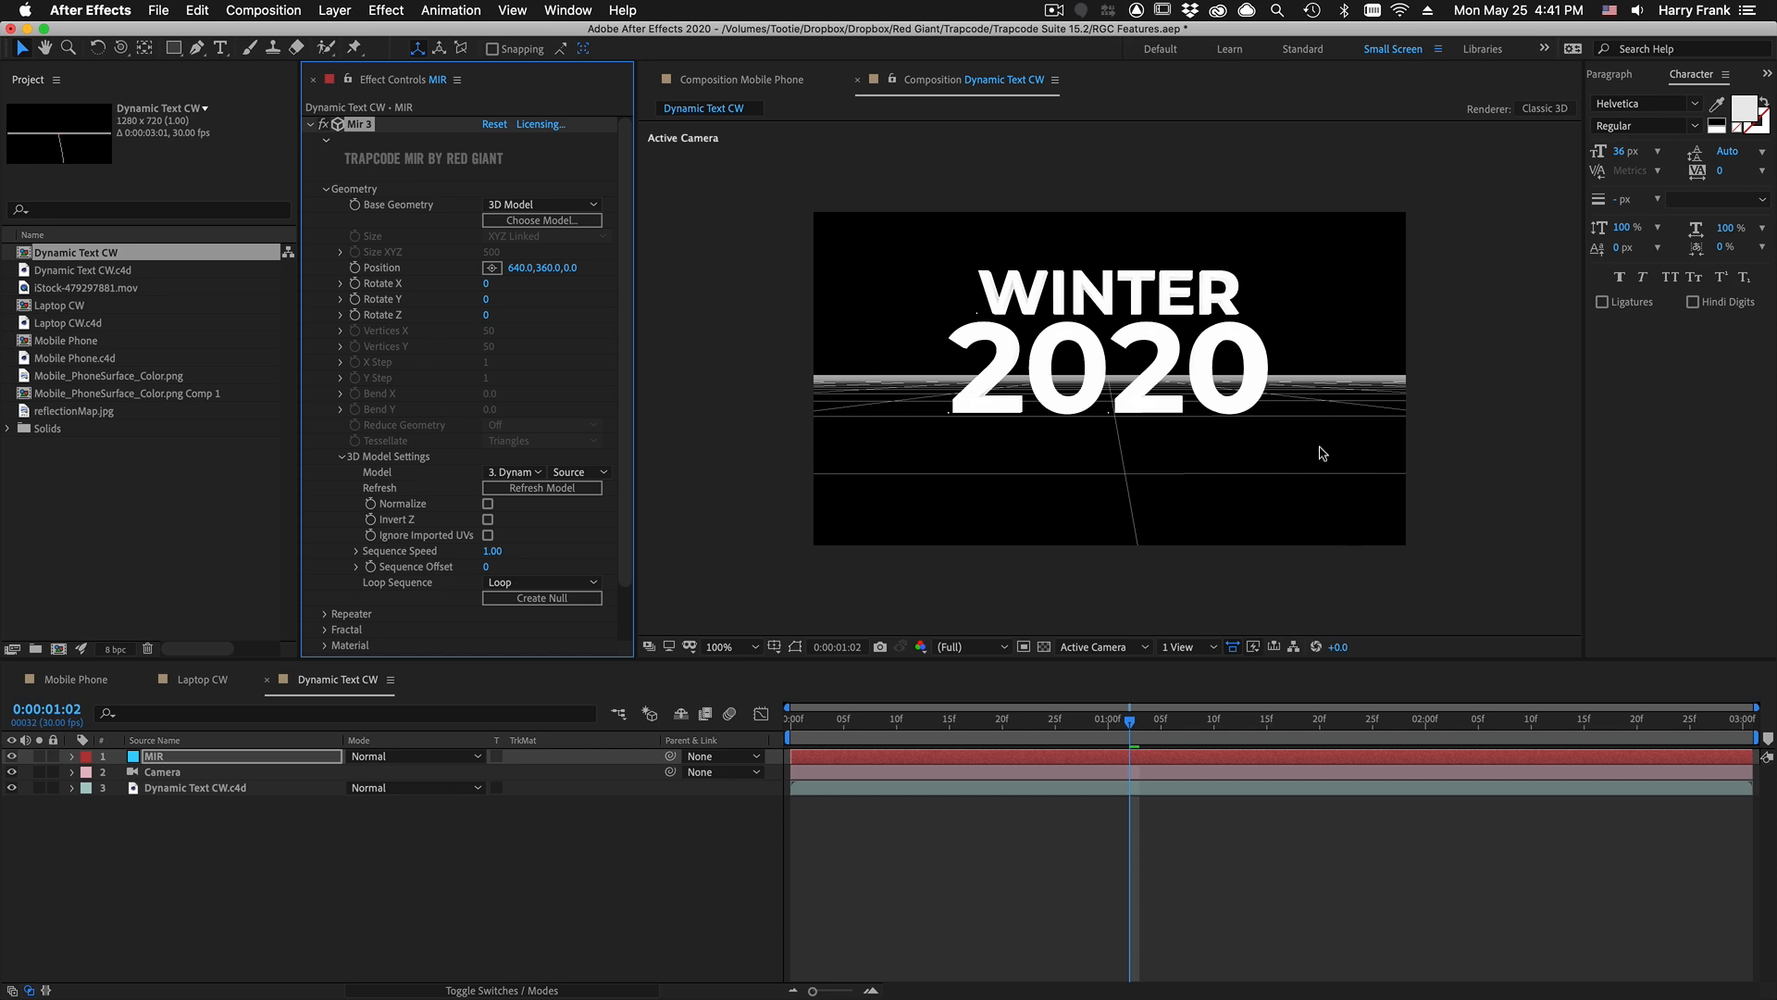
{"action": "left_click", "coordinate": [11, 787]}
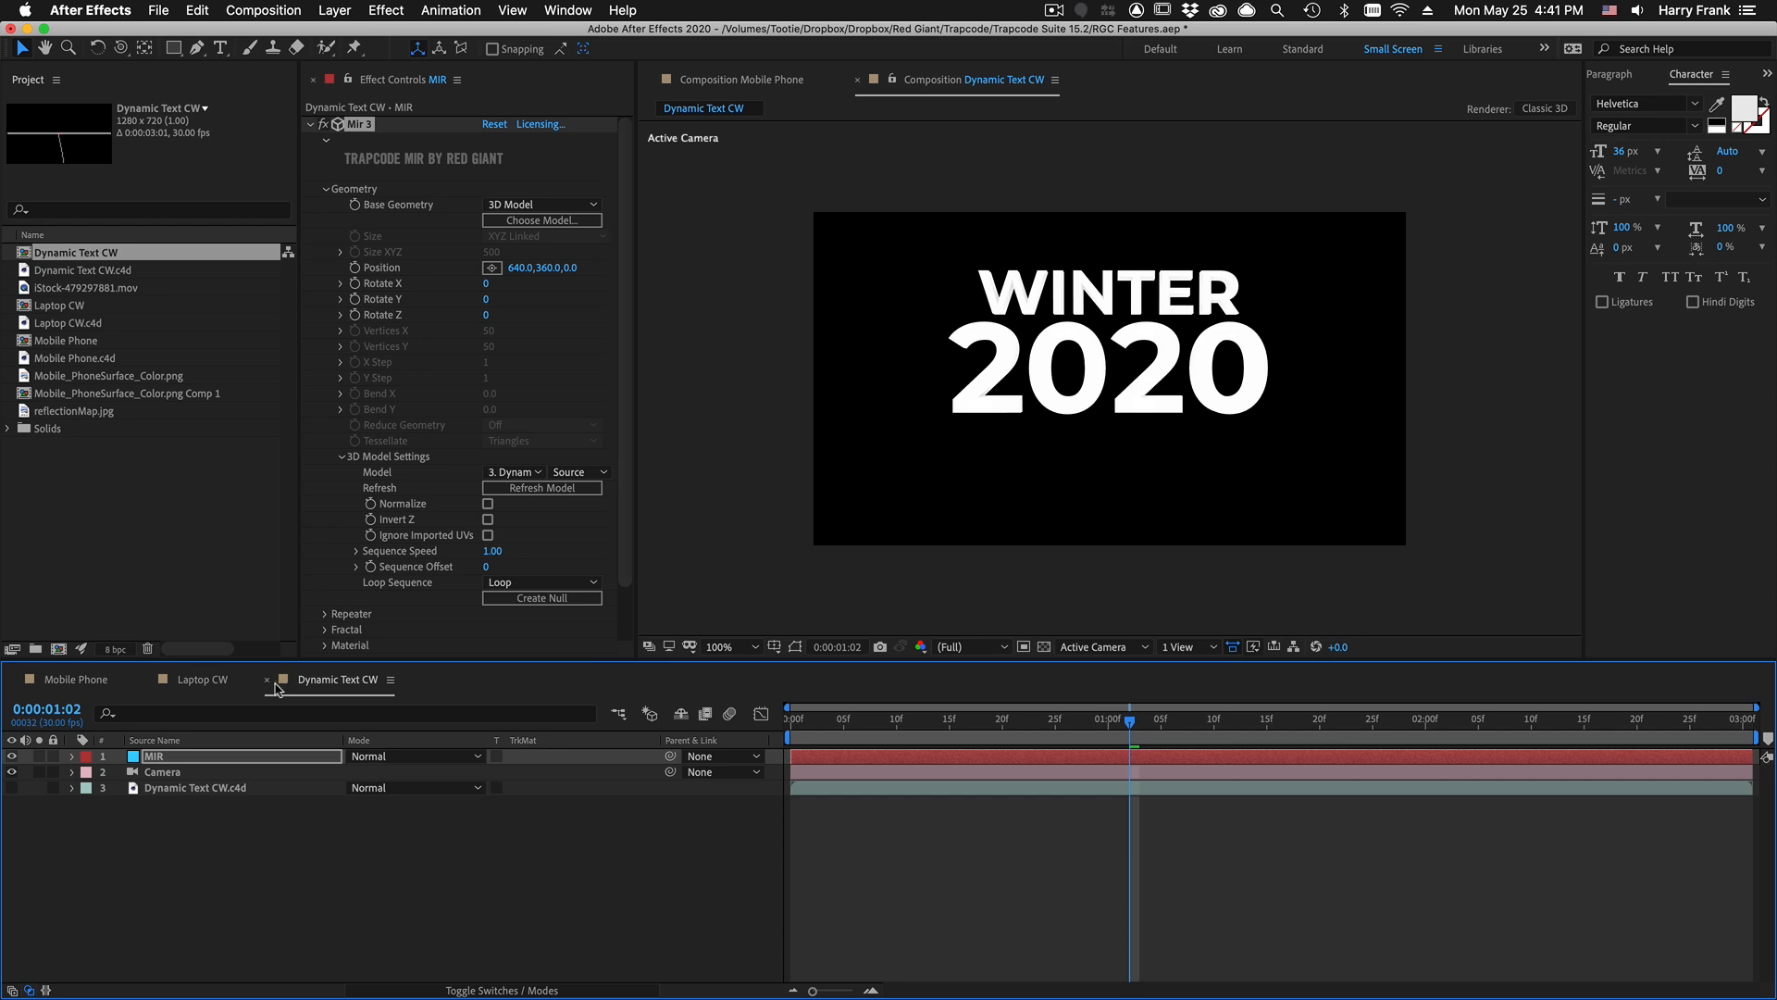
Step: Set the surface preset of the Mir text's material to Satin Finish
{"action": "scroll", "coordinate": [414, 510], "scroll_direction": "down", "scroll_amount": 3}
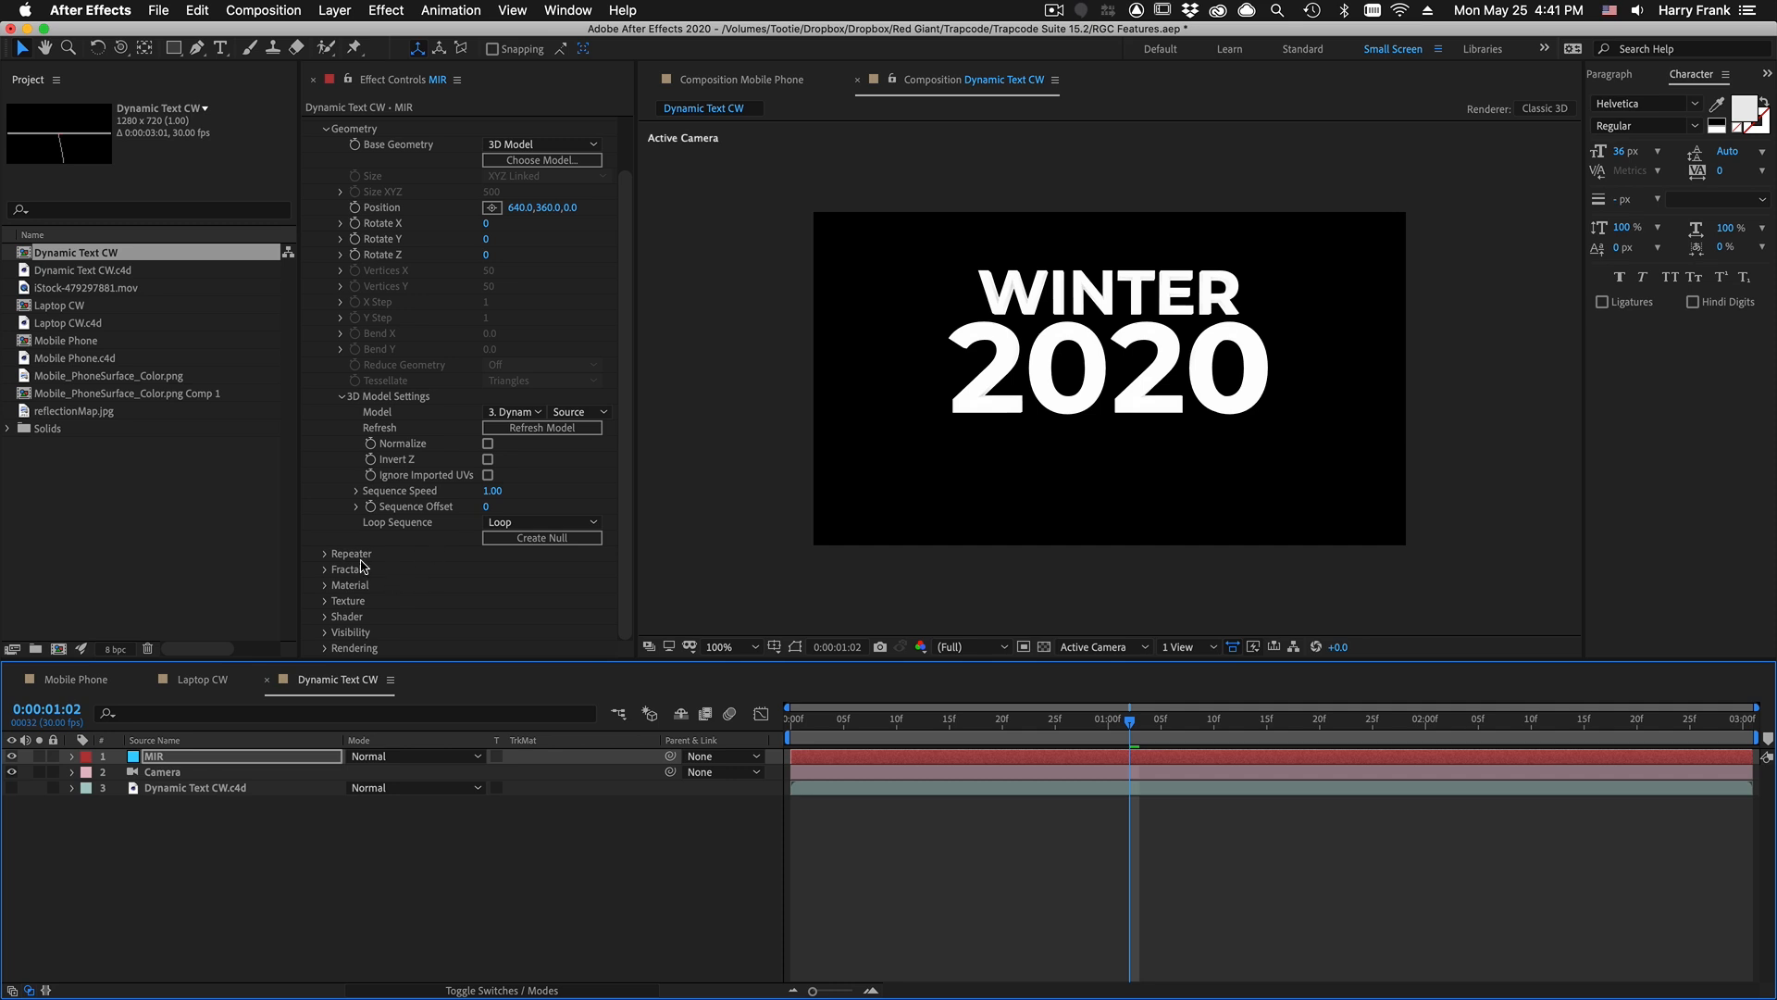
{"action": "left_click", "coordinate": [325, 586]}
{"action": "scroll", "coordinate": [474, 370], "scroll_direction": "down", "scroll_amount": 5}
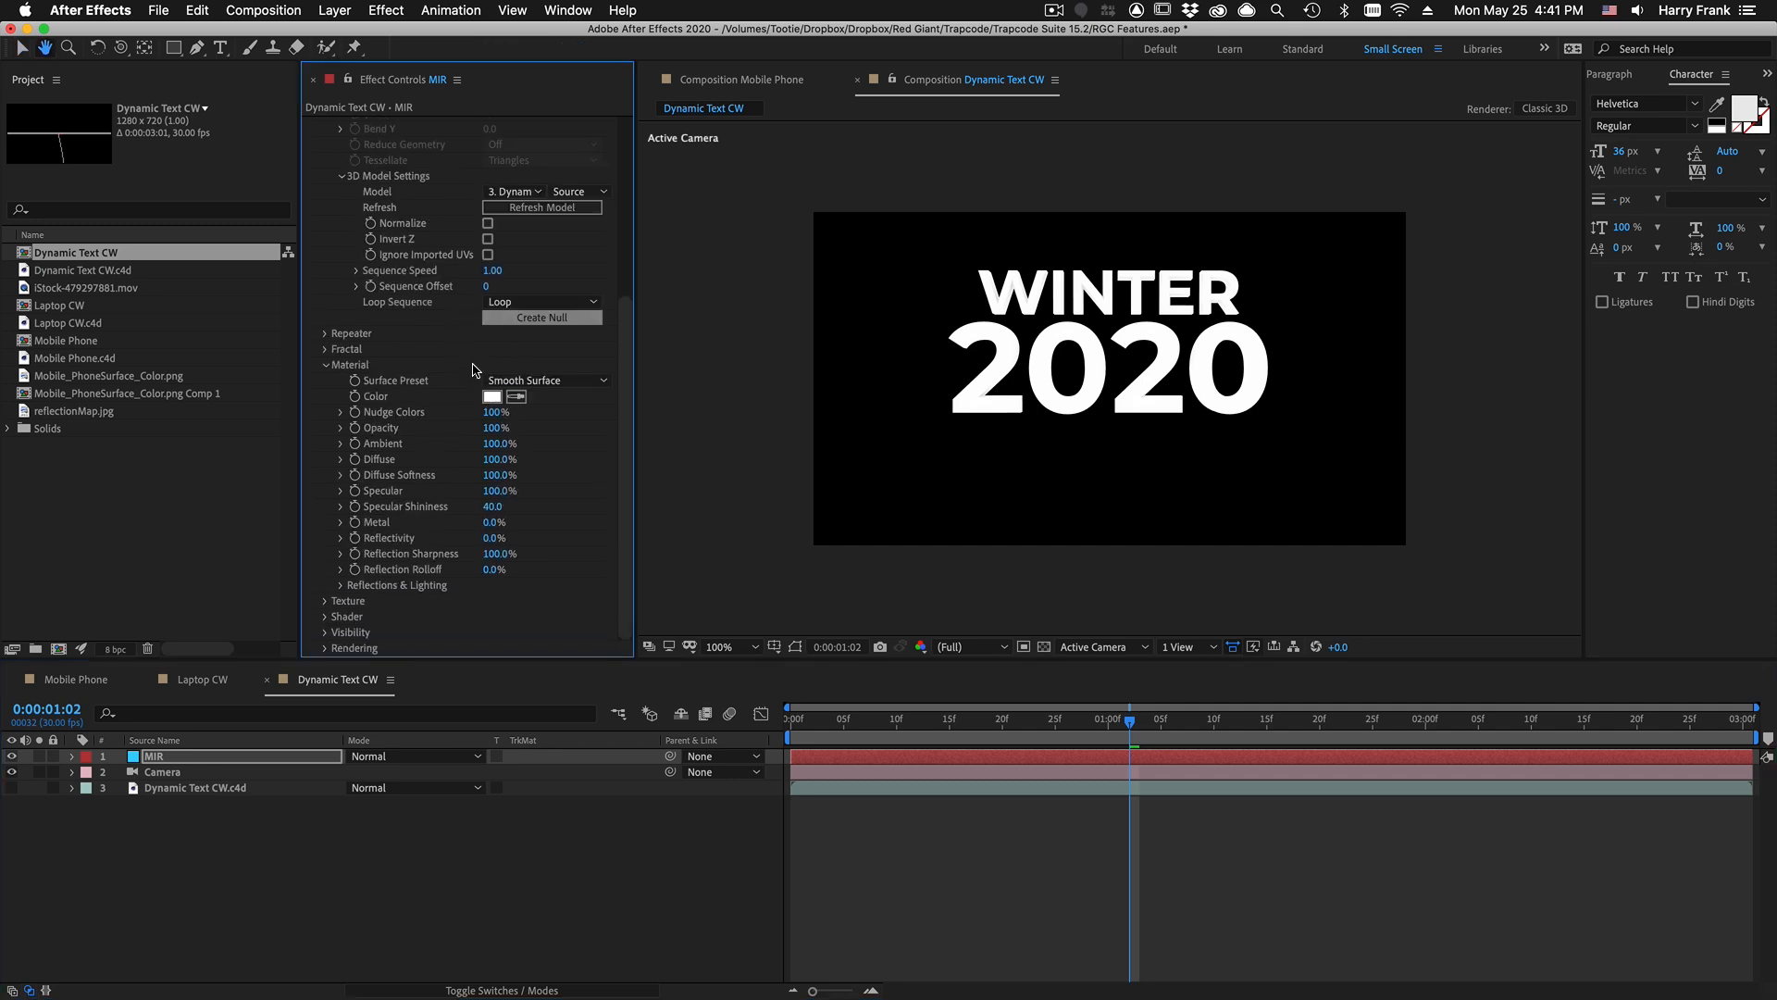
{"action": "left_click", "coordinate": [520, 381]}
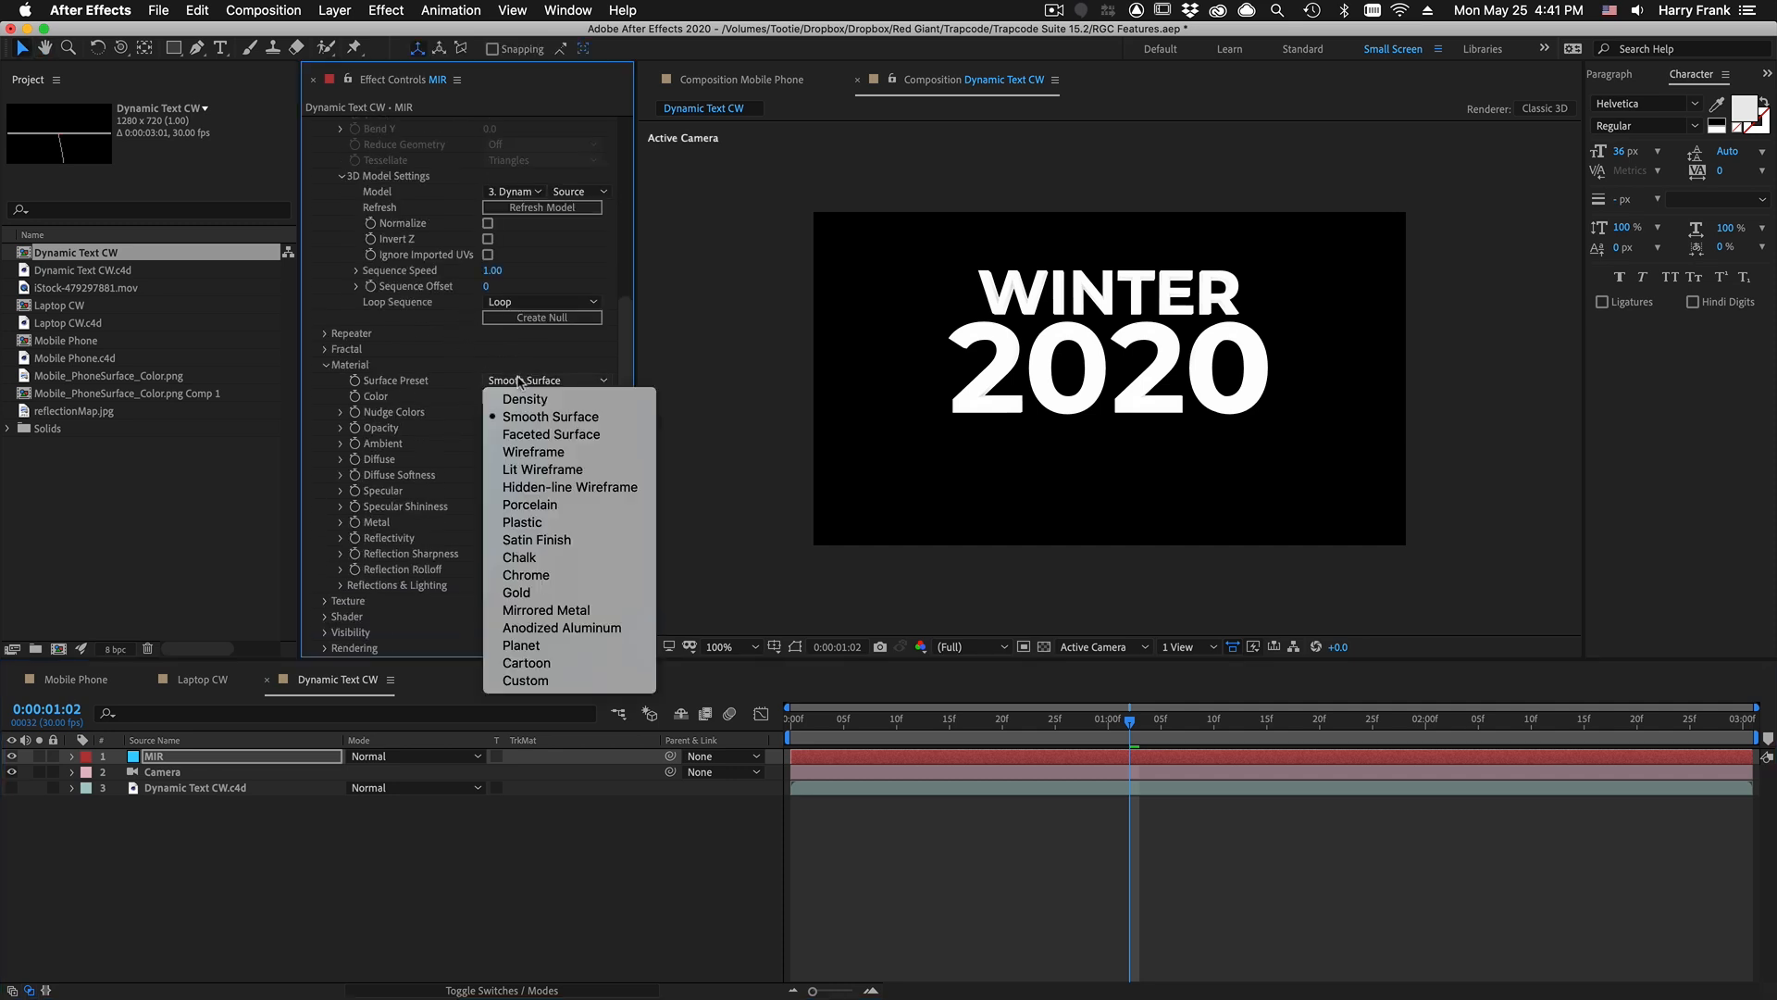
{"action": "left_click", "coordinate": [580, 544]}
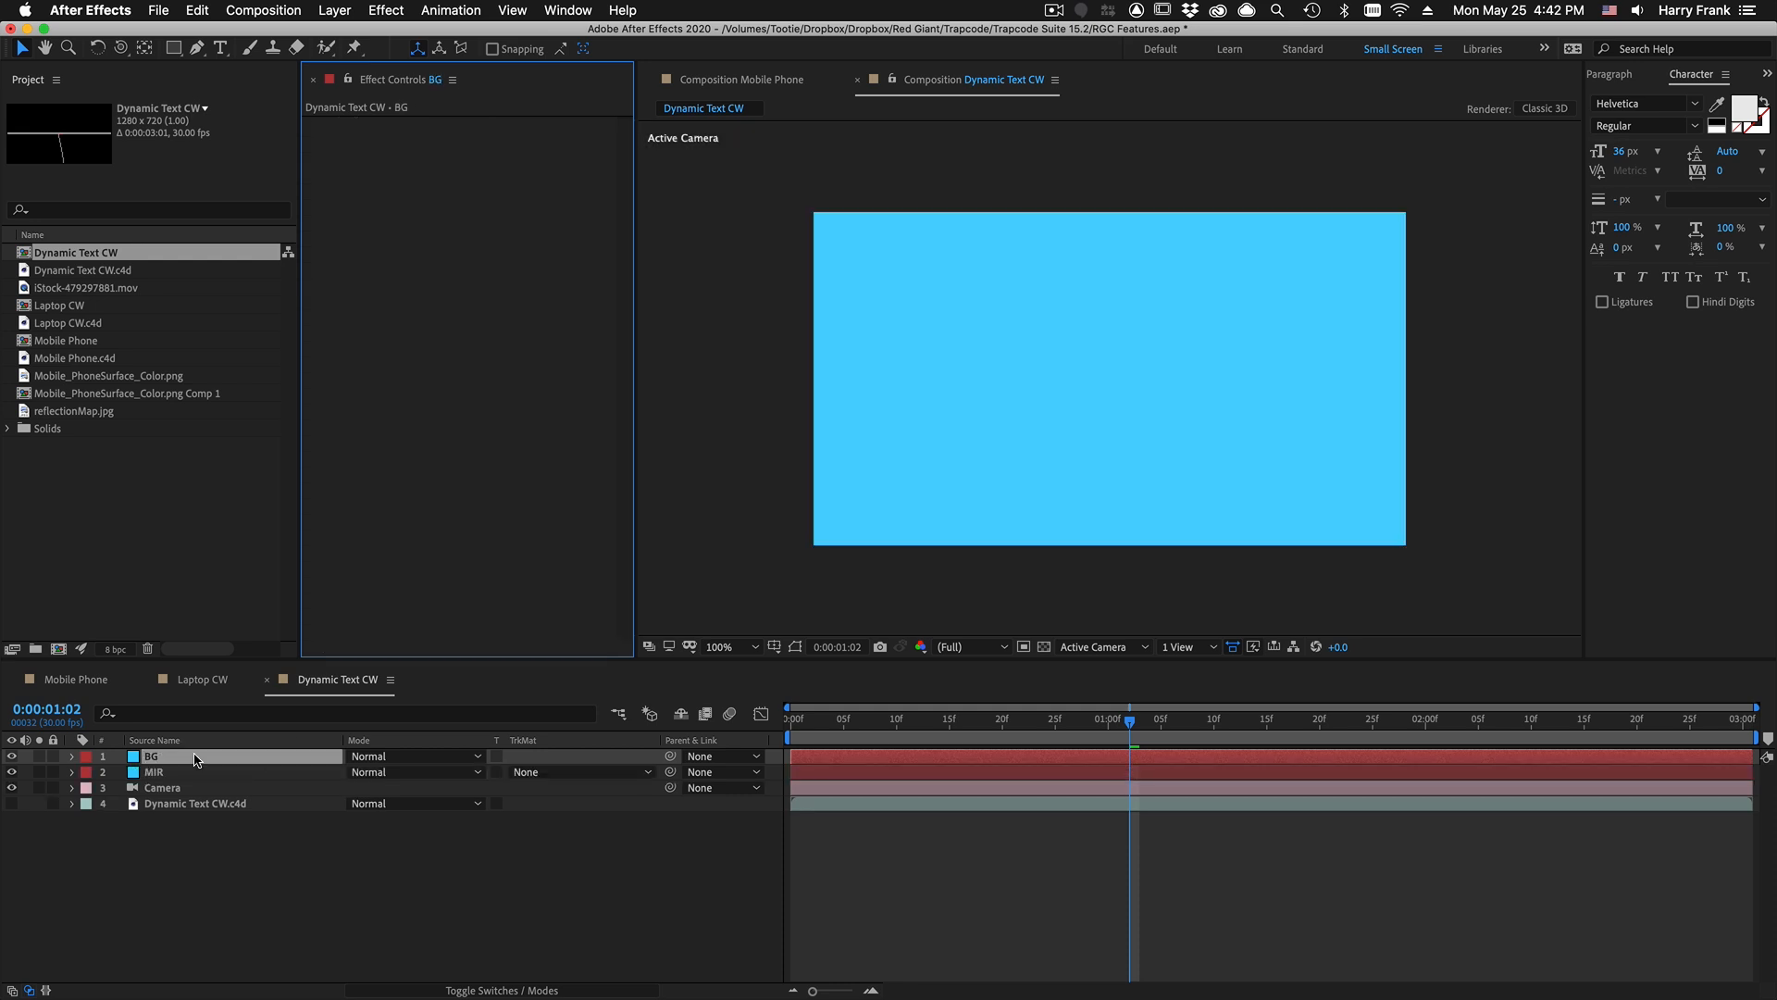
Step: Move the BG solid to the bottom of the layer stack and create a new solid named Particular above it
{"action": "left_click_drag", "start_coordinate": [198, 755], "coordinate": [278, 807]}
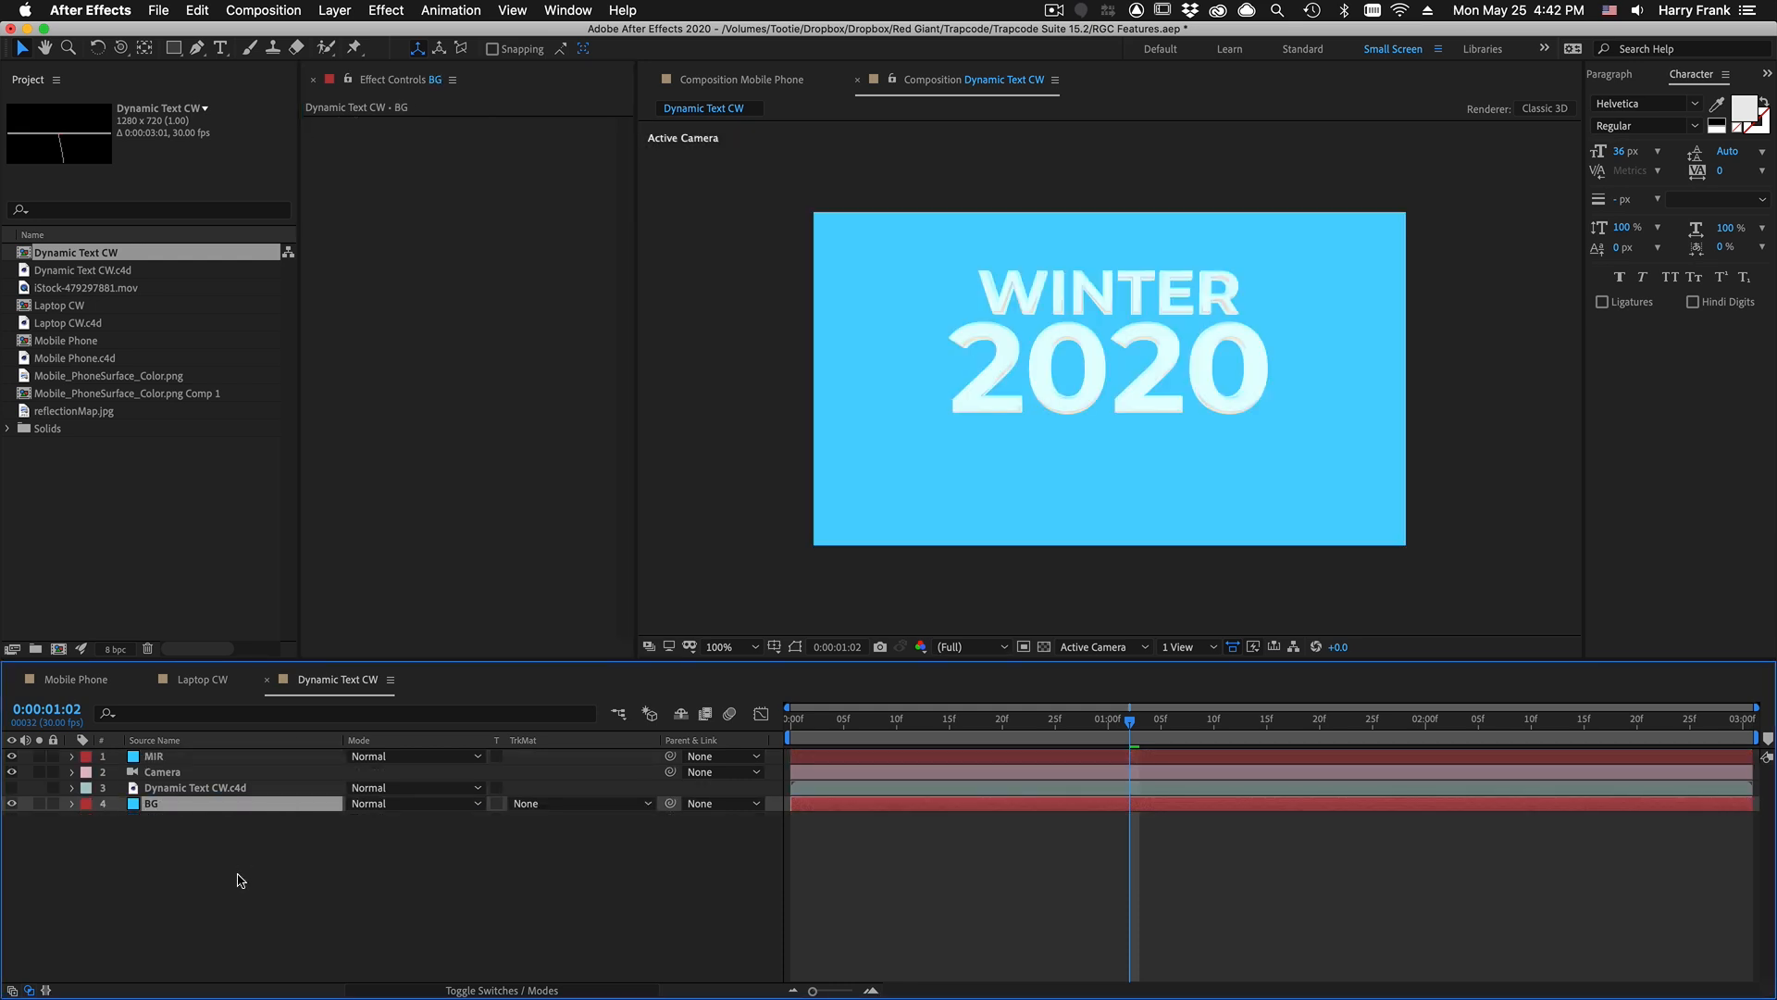
{"action": "key", "text": "super+y"}
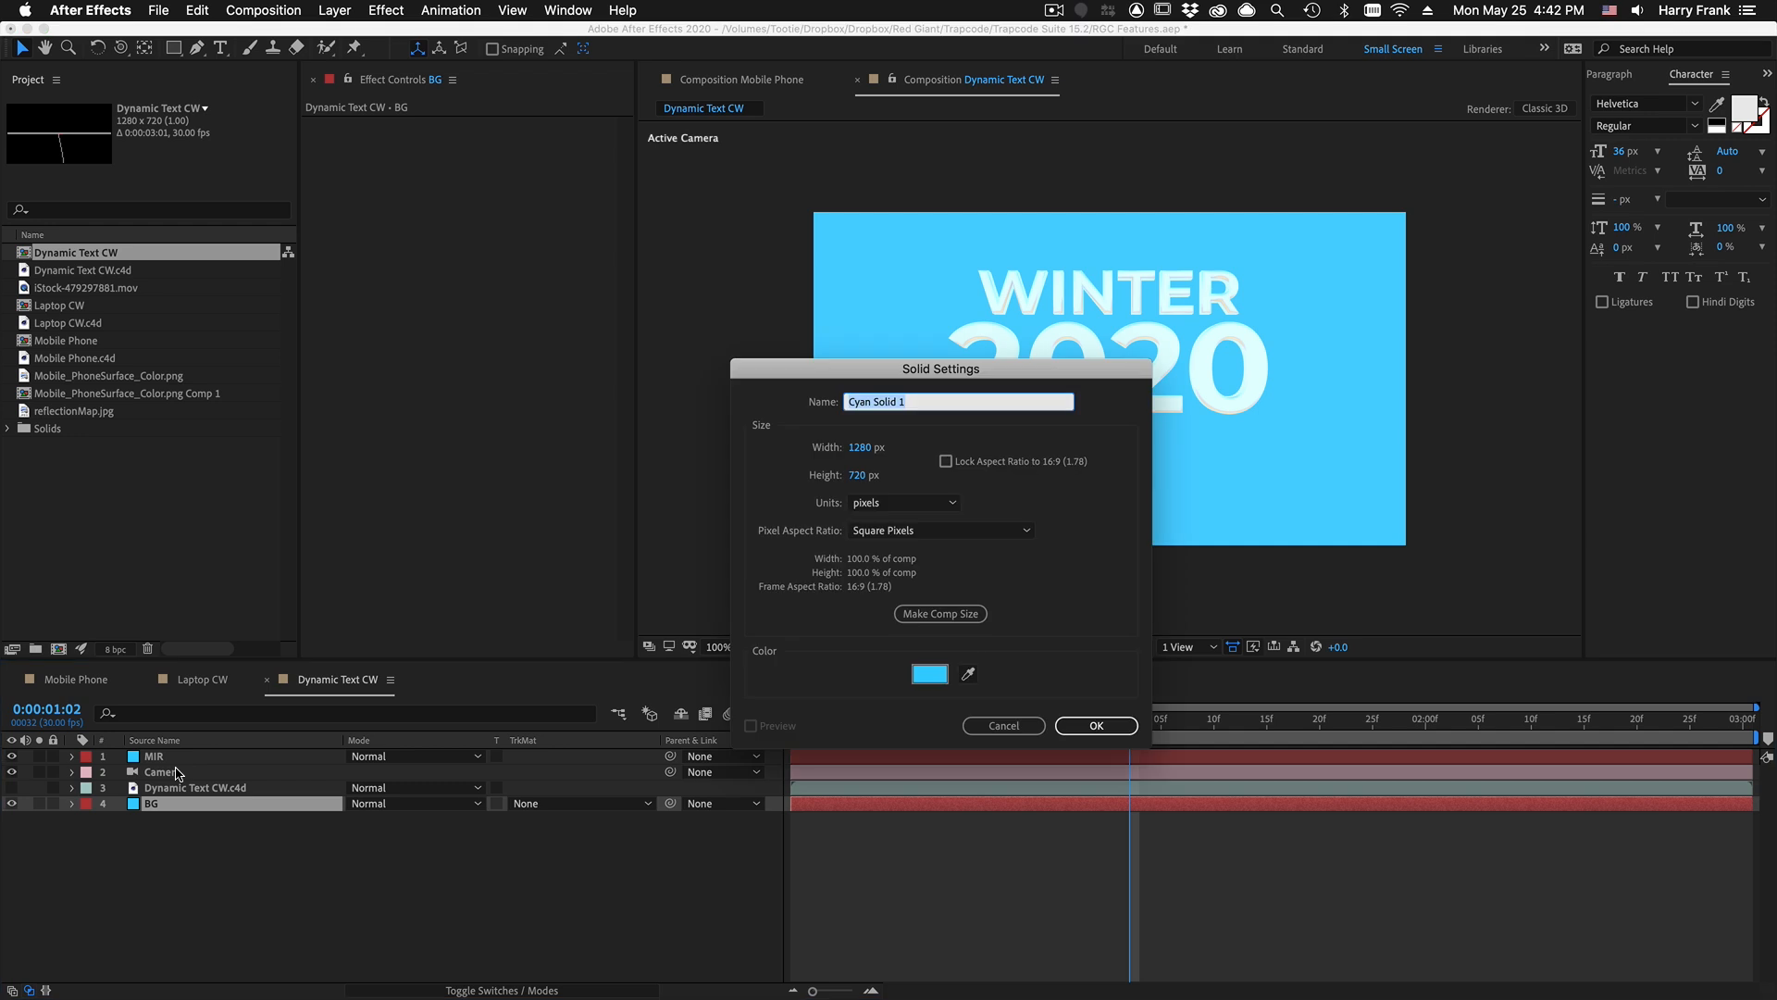
{"action": "type", "text": "Particular"}
{"action": "key", "text": "Return"}
Step: Apply the RG Trapcode Particular effect to the Particular solid
{"action": "left_click", "coordinate": [448, 9]}
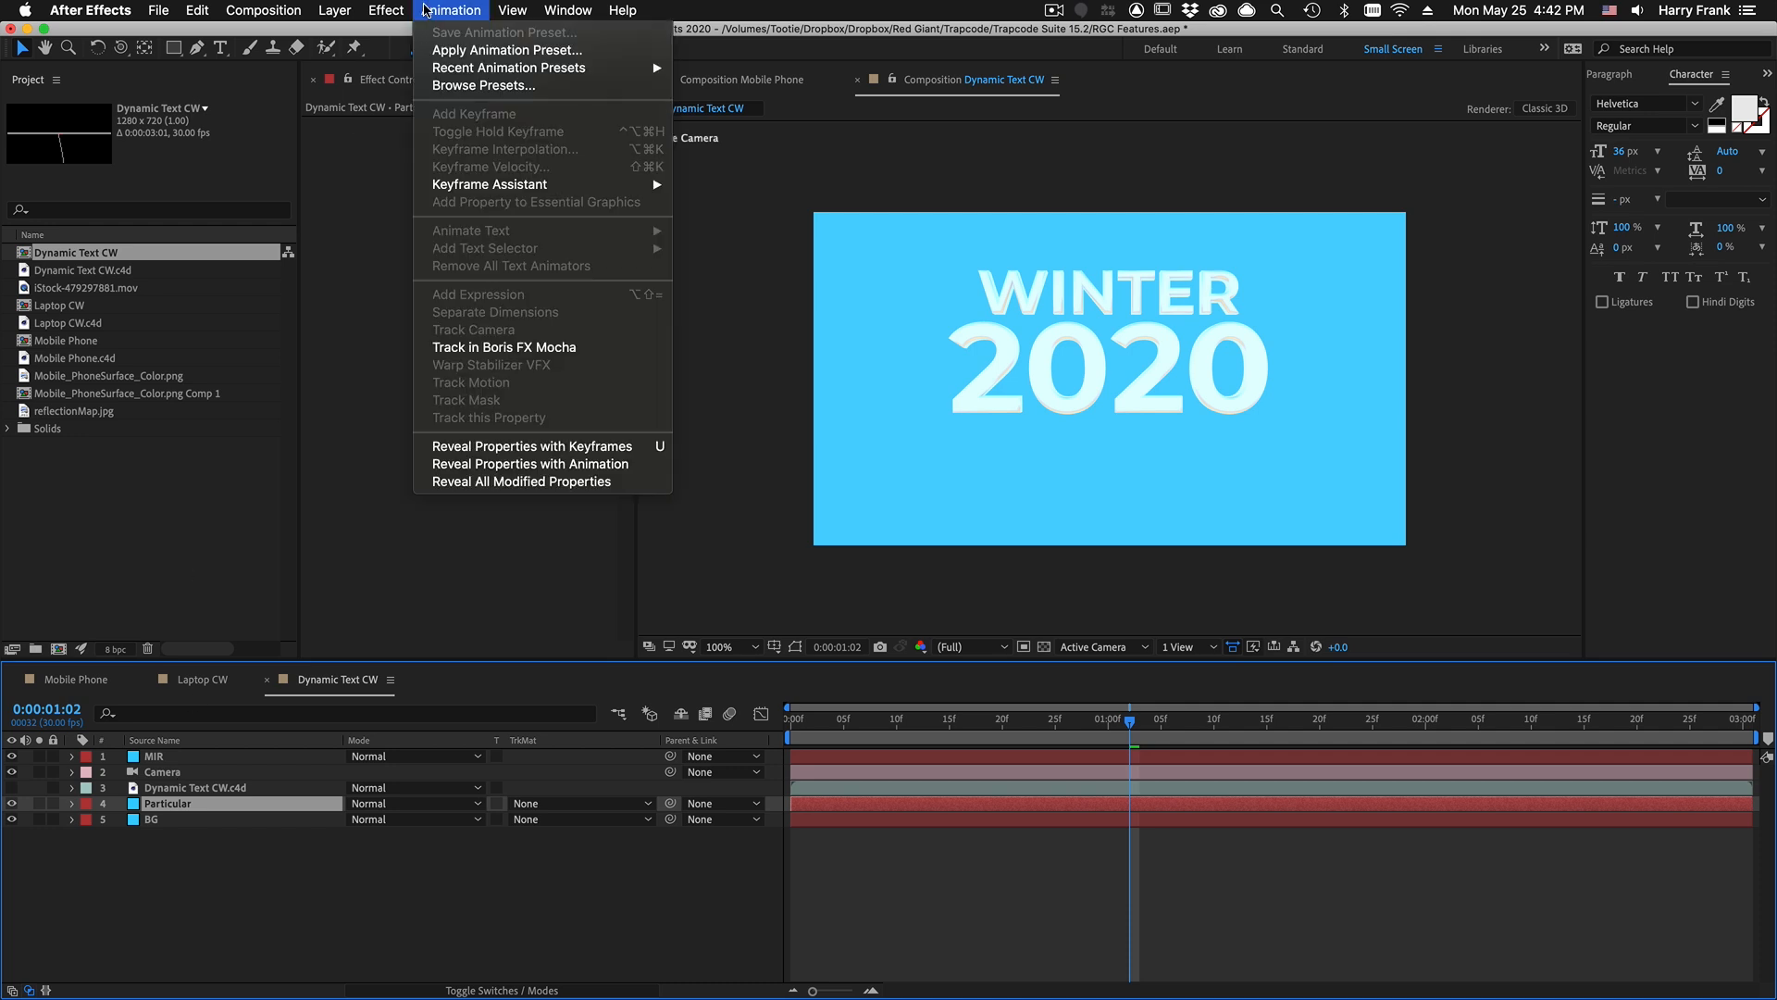
{"action": "mouse_move", "coordinate": [518, 435]}
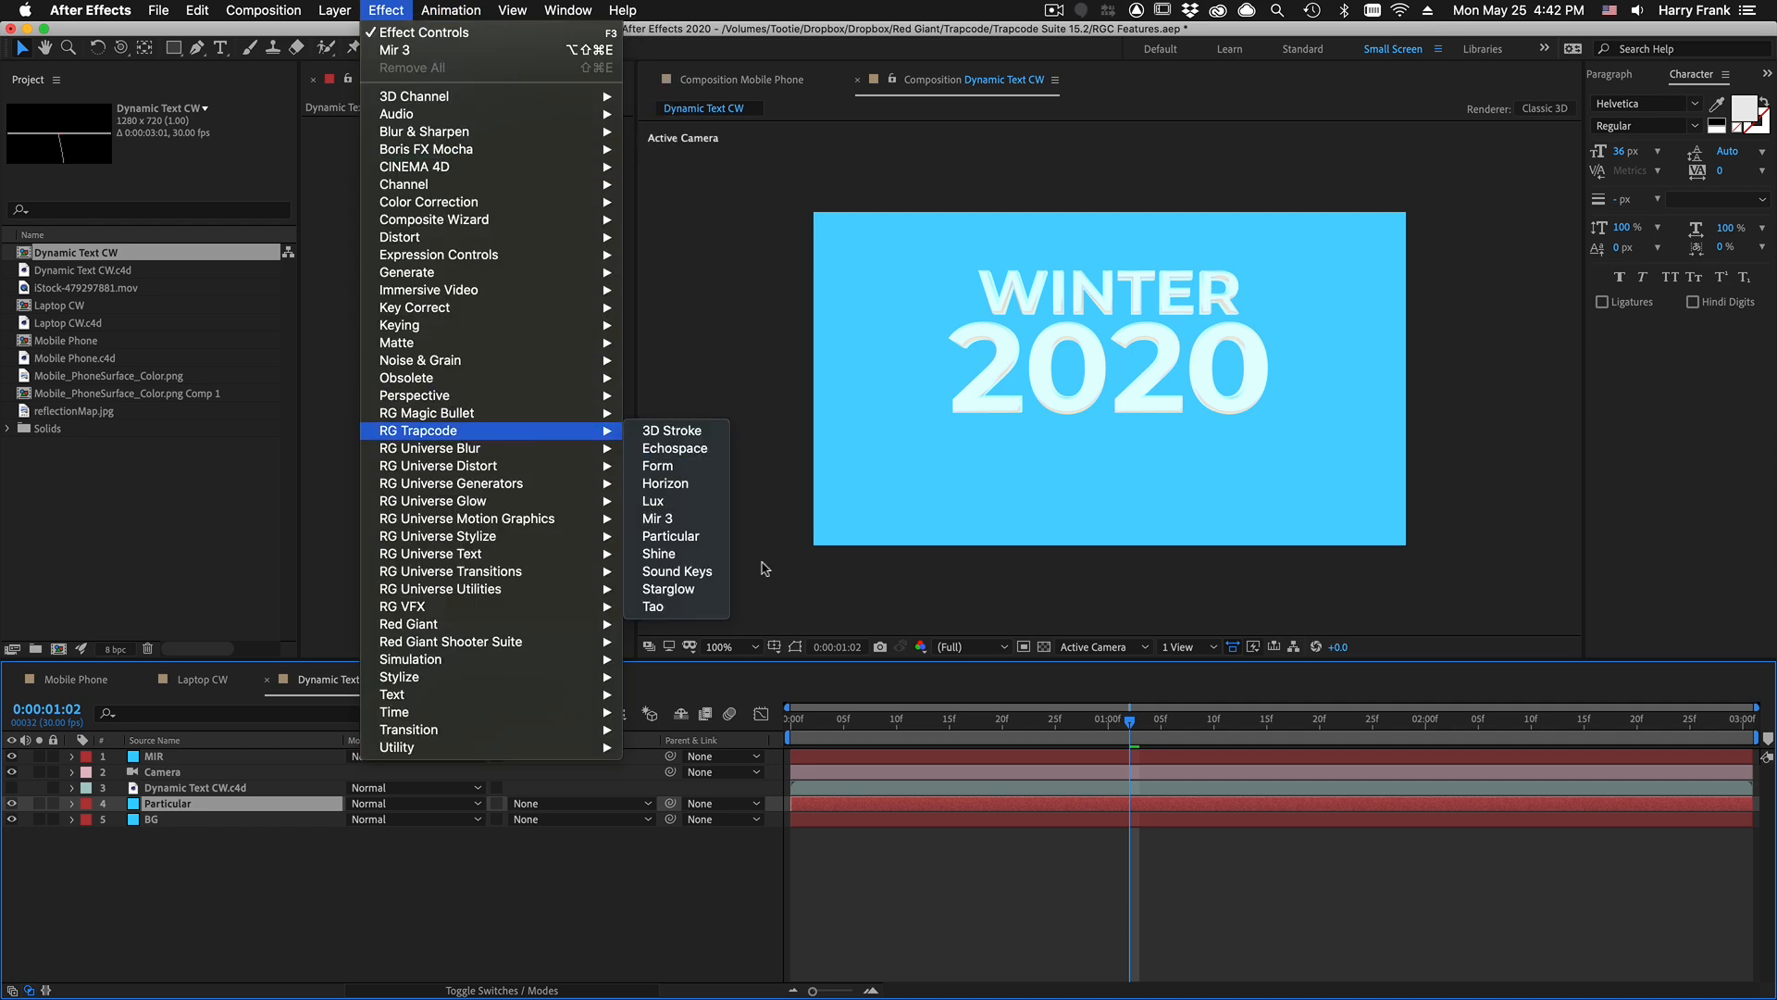
{"action": "left_click", "coordinate": [676, 536]}
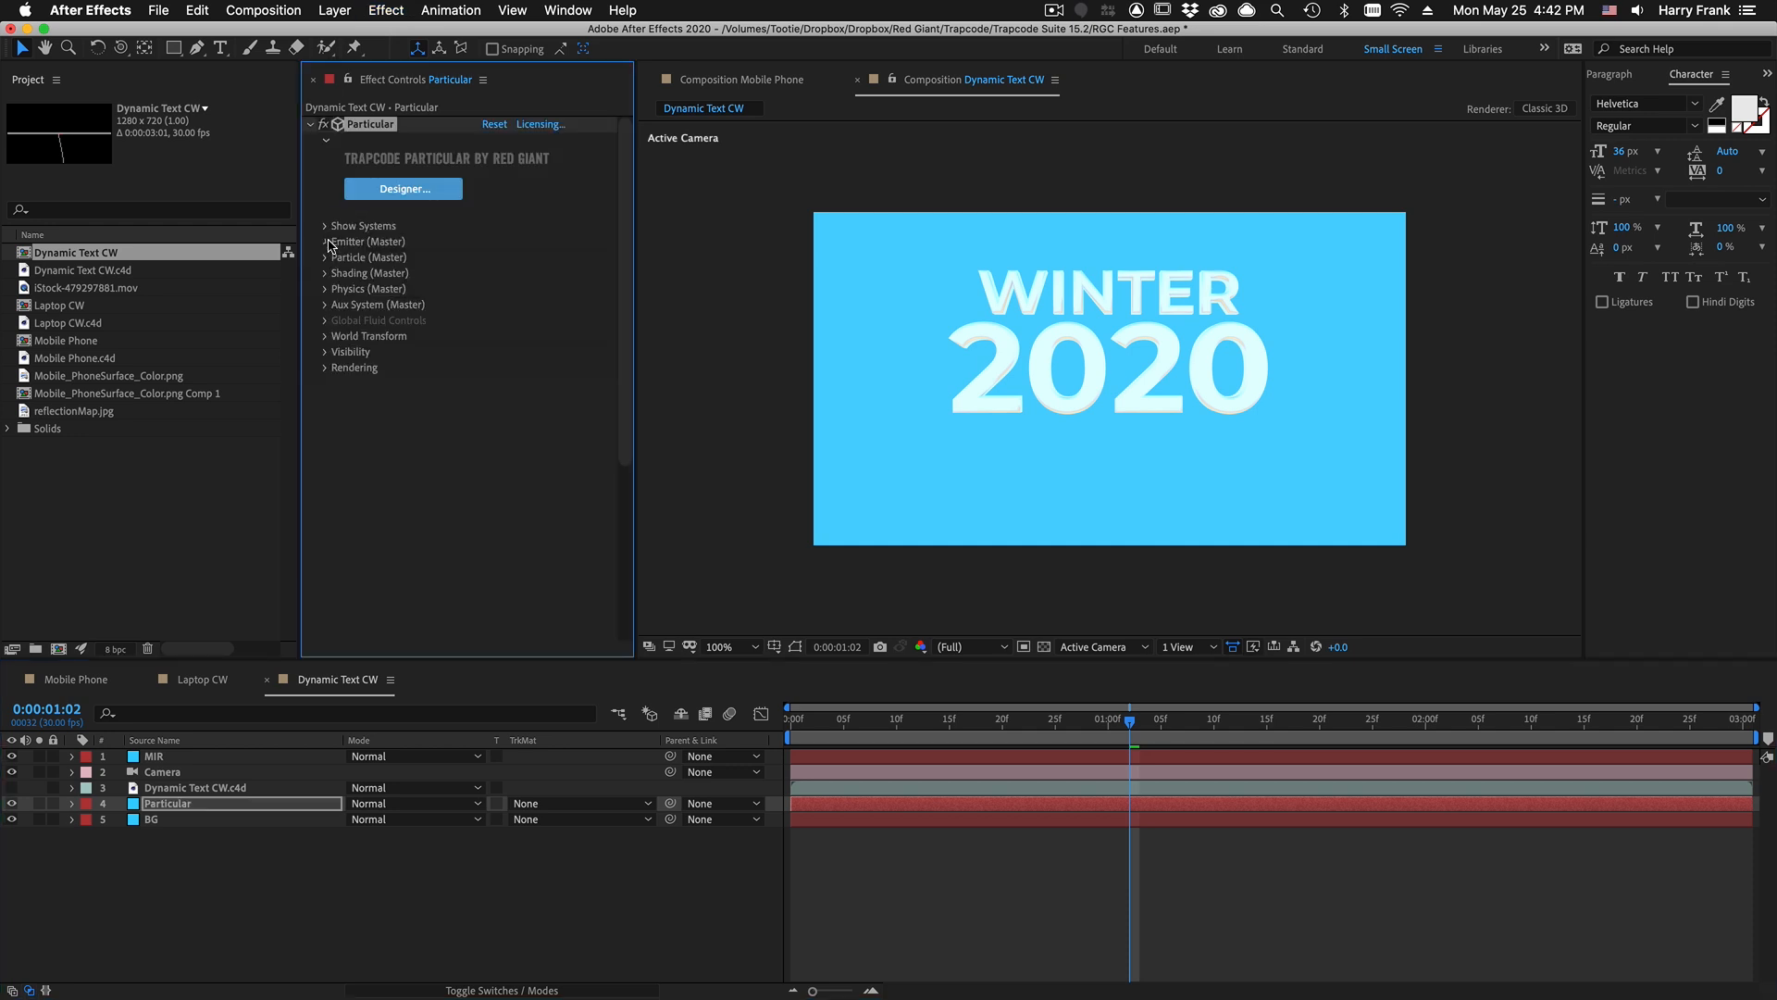
Step: Set Particular's emitter type to 3D Model, using the Dynamic Text CW.c4d layer as the model with Normalize turned off
{"action": "left_click", "coordinate": [329, 243]}
{"action": "left_click", "coordinate": [504, 293]}
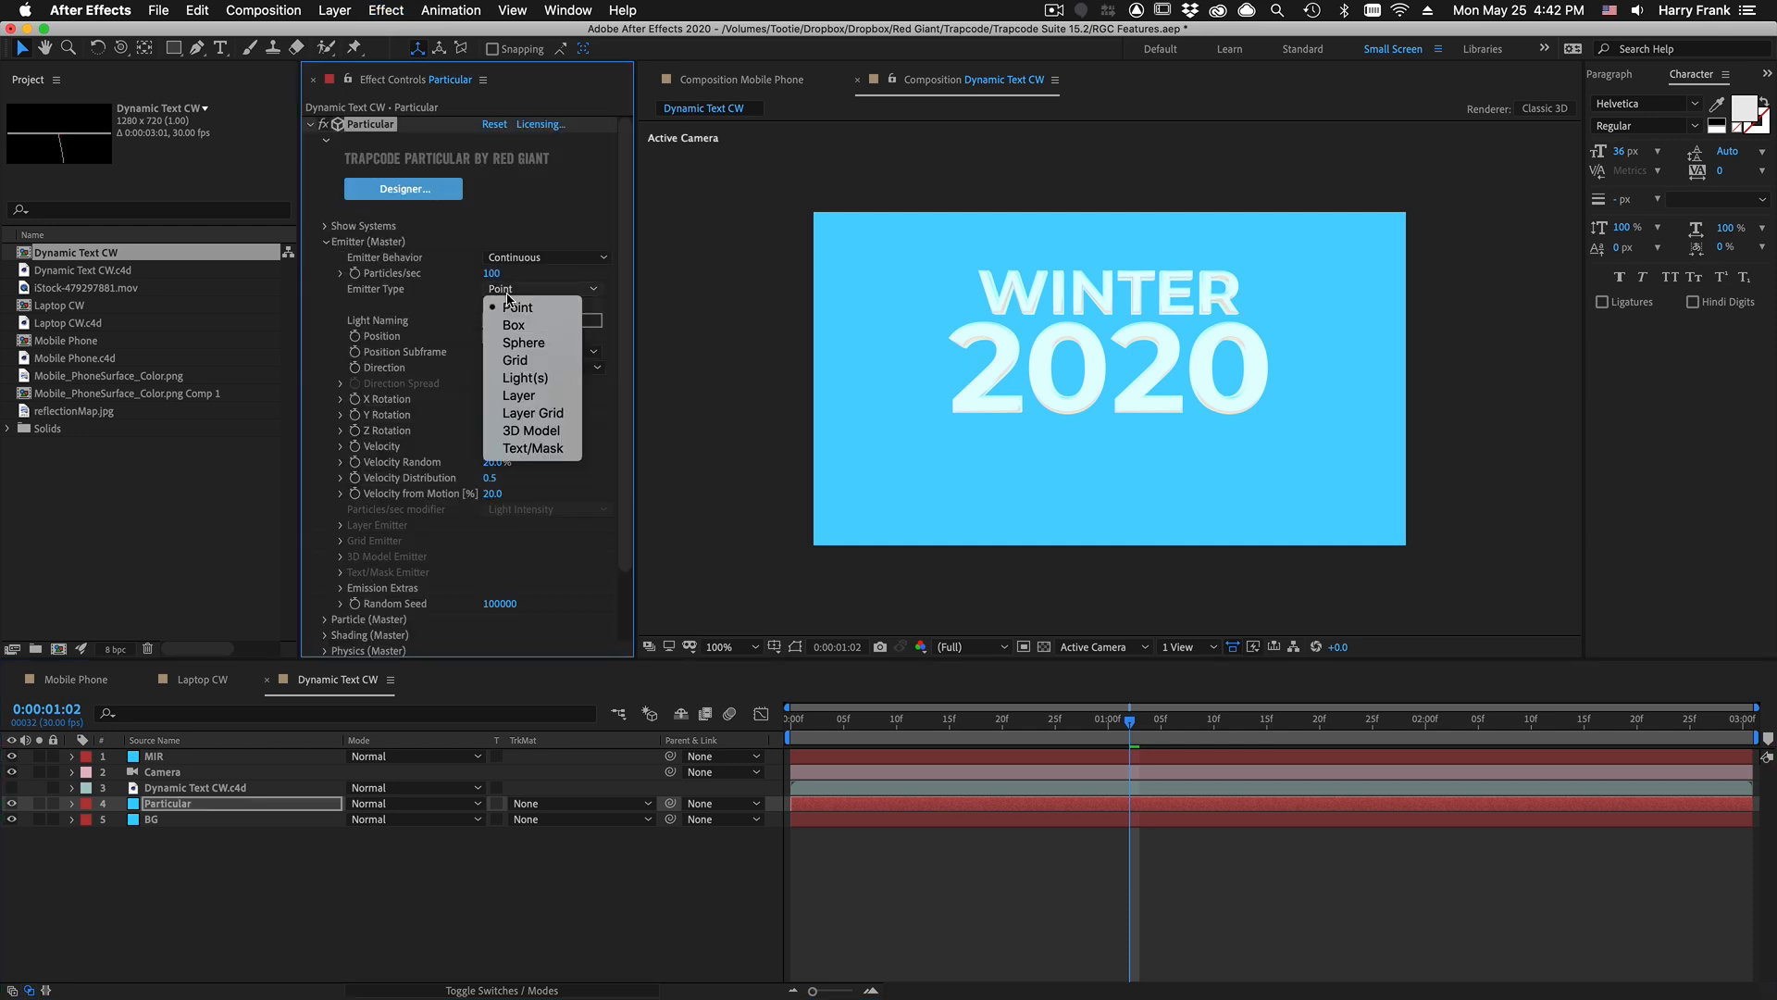
{"action": "left_click", "coordinate": [563, 431]}
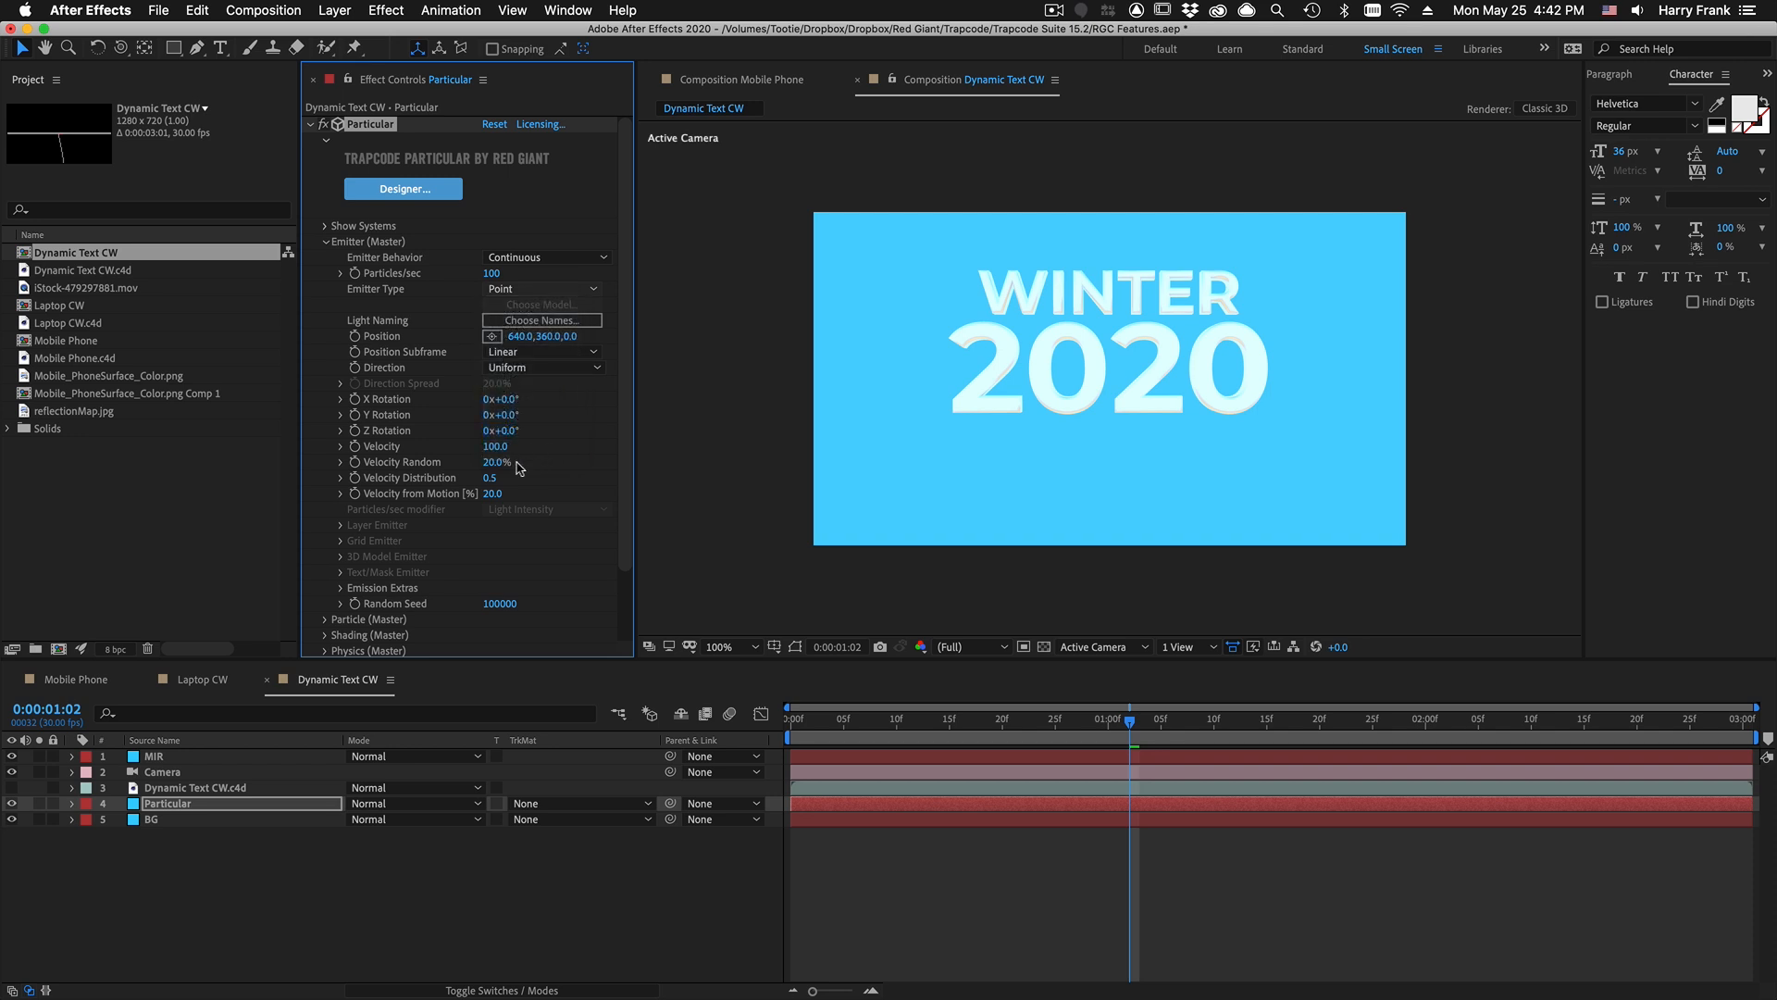
{"action": "left_click", "coordinate": [341, 588]}
{"action": "scroll", "coordinate": [435, 463], "scroll_direction": "down", "scroll_amount": 4}
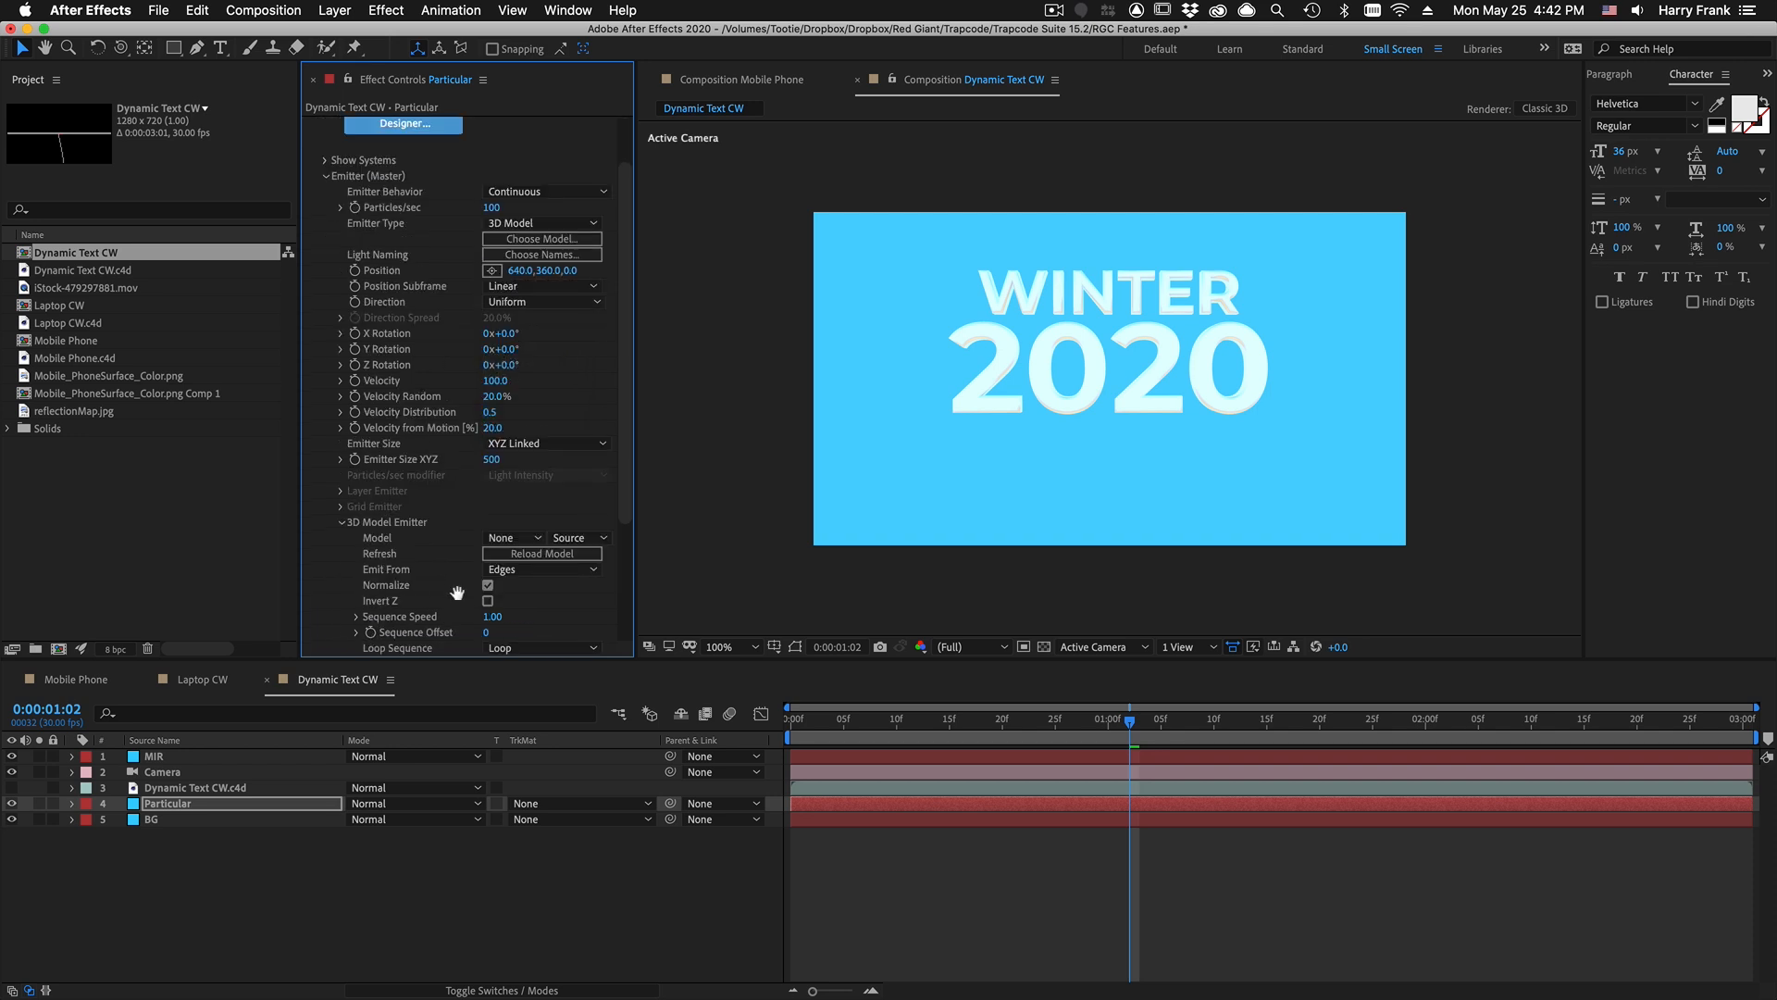
{"action": "left_click", "coordinate": [513, 435]}
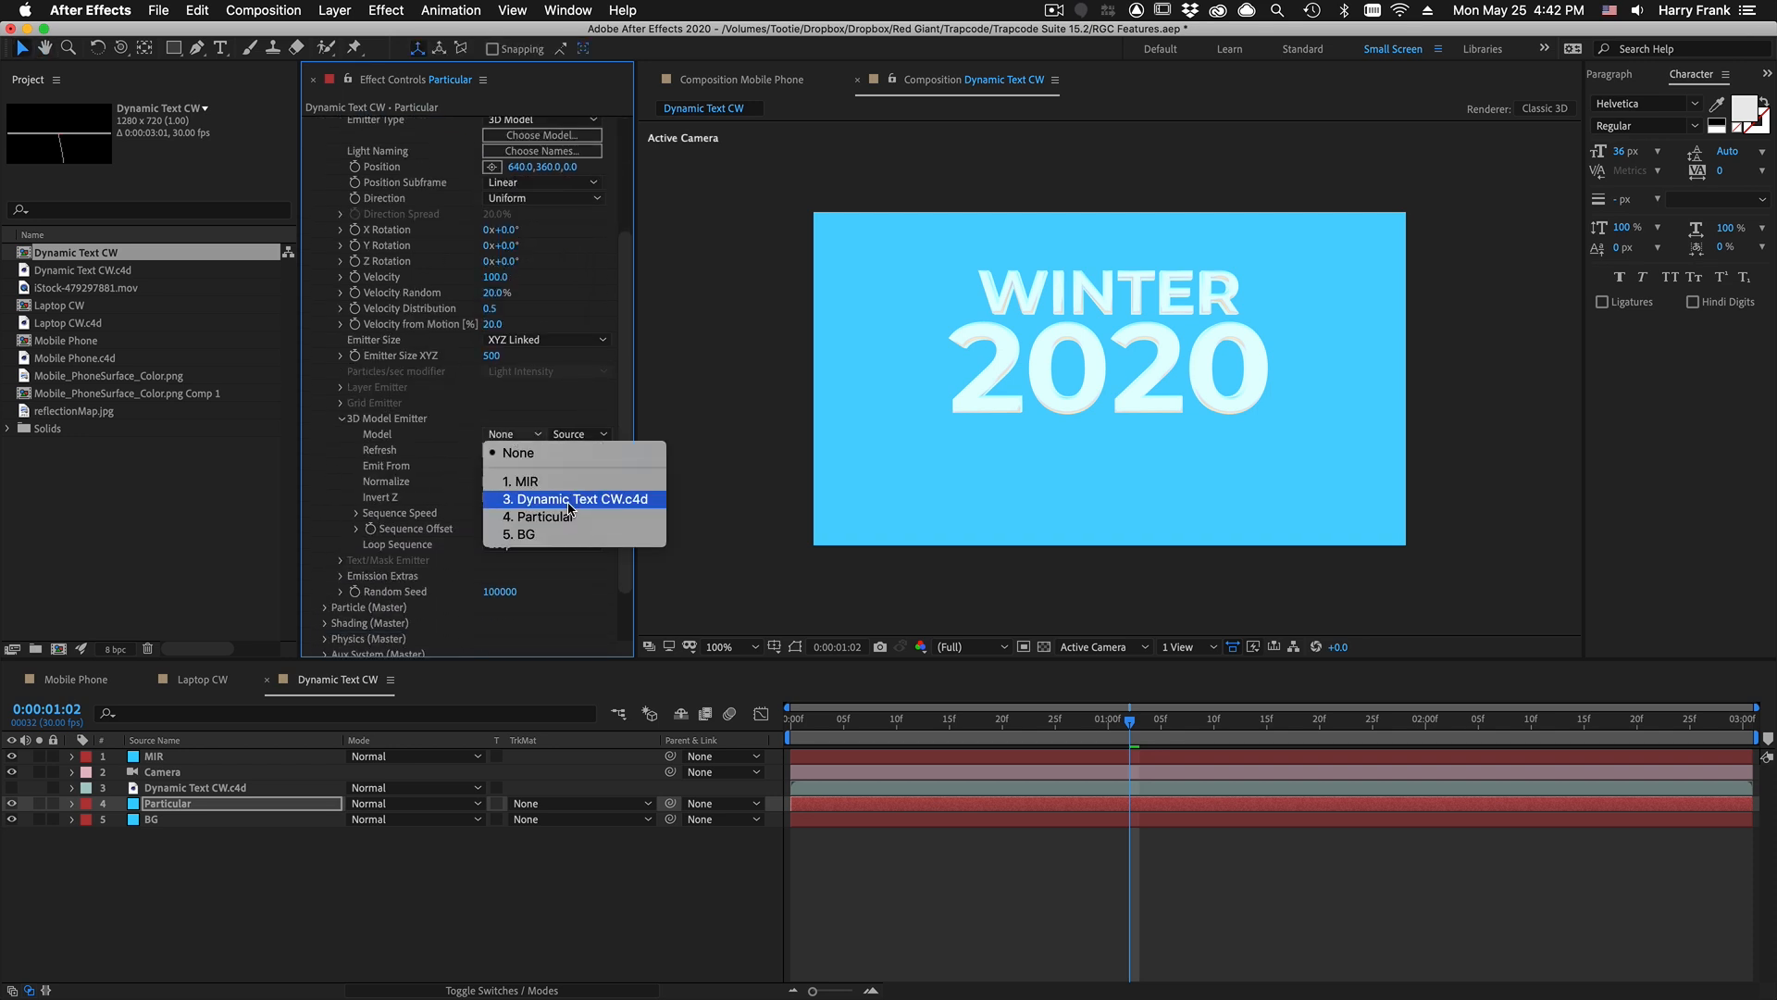
{"action": "left_click", "coordinate": [568, 505]}
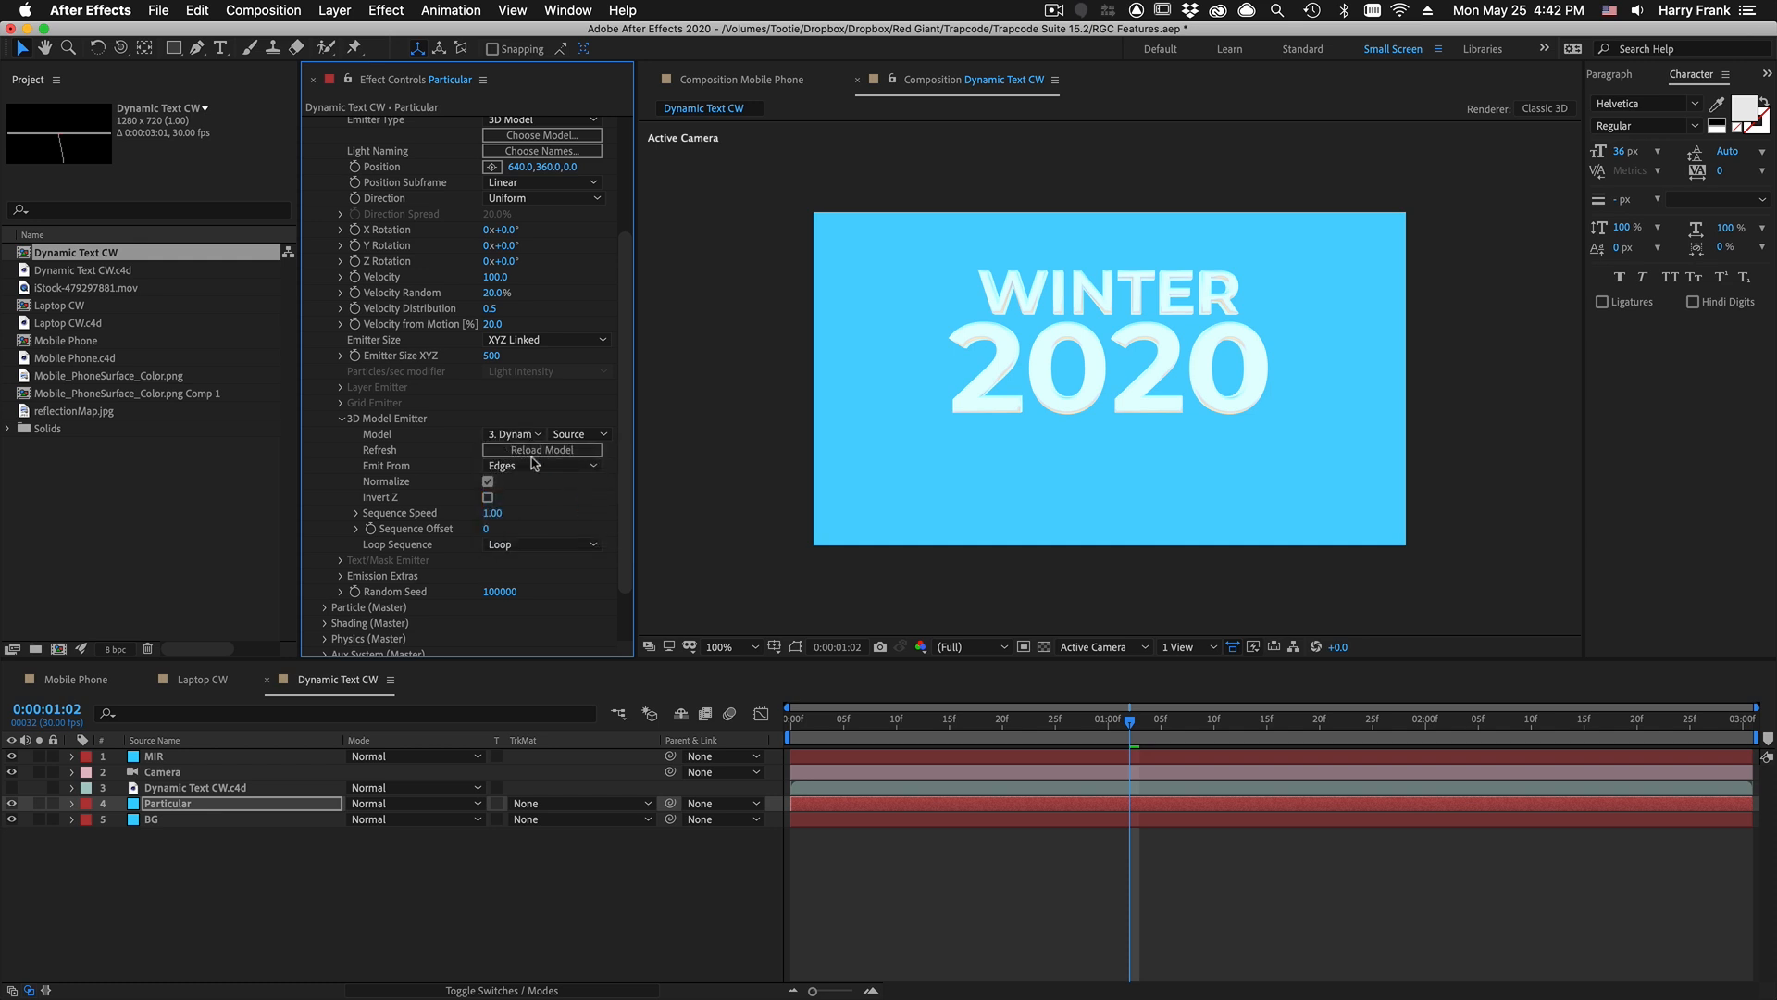
{"action": "left_click", "coordinate": [488, 483]}
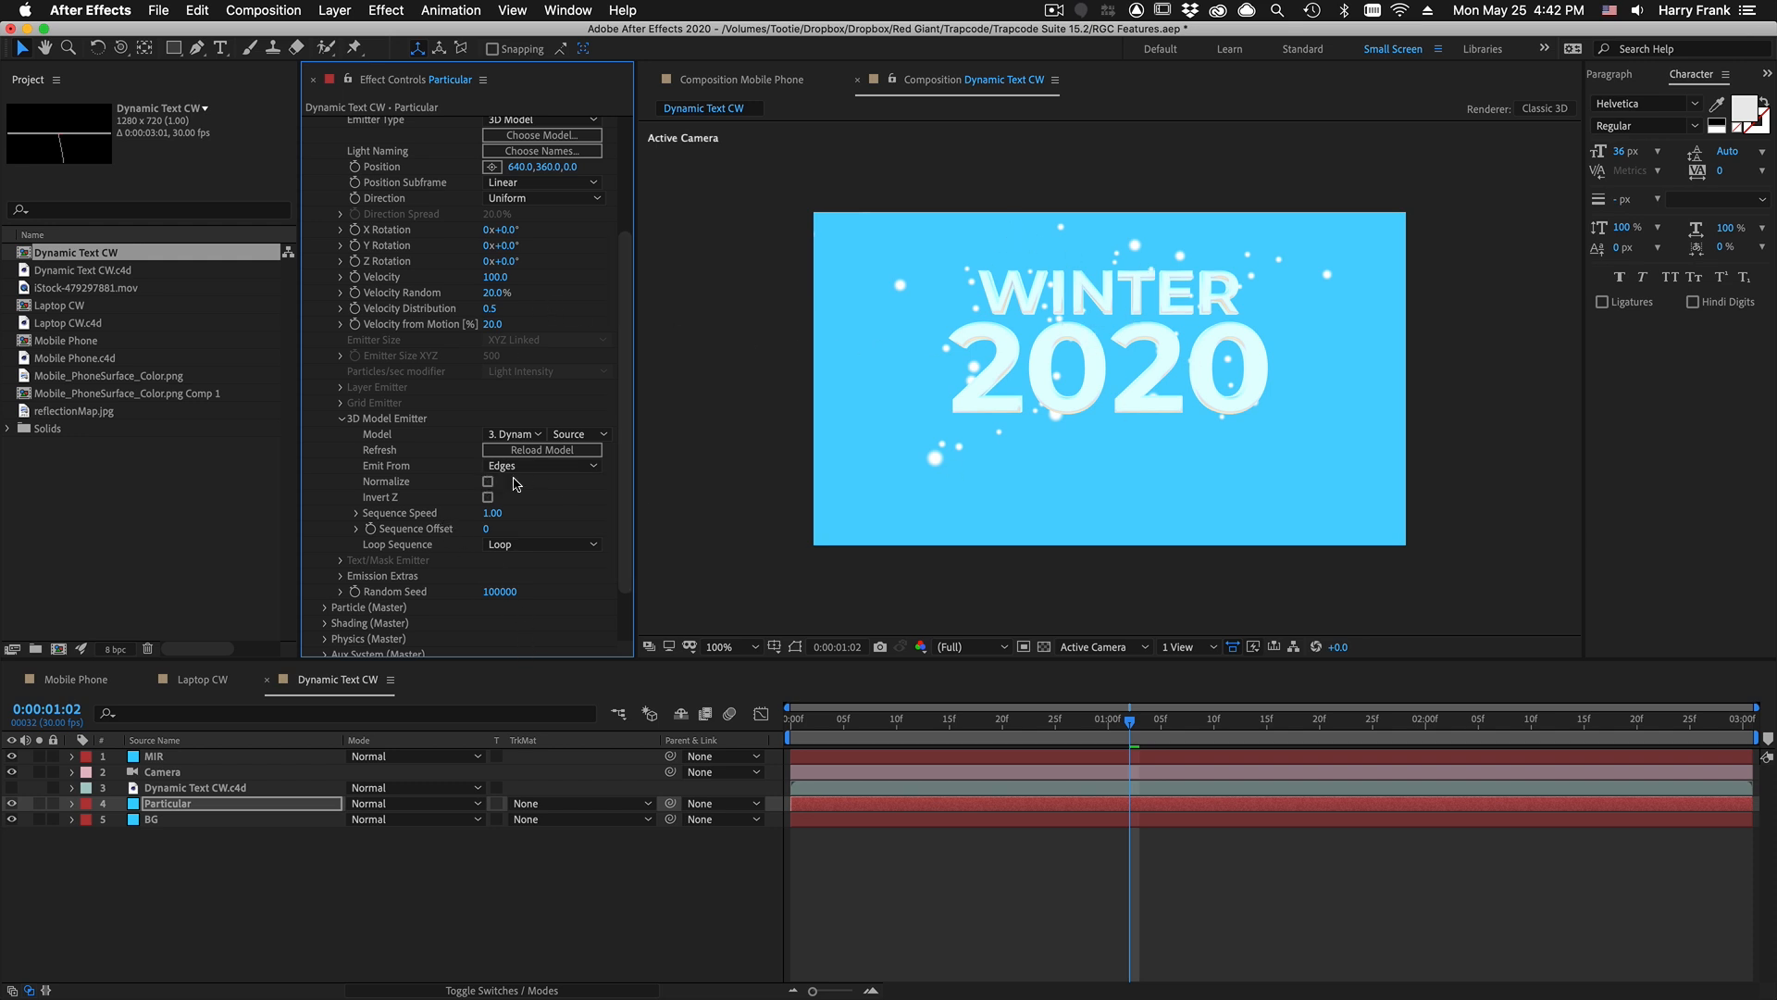
Step: Set the emitter's particle rate to 2000 particles per second
{"action": "scroll", "coordinate": [483, 367], "scroll_direction": "up", "scroll_amount": 4}
{"action": "left_click_drag", "start_coordinate": [490, 273], "coordinate": [553, 282]}
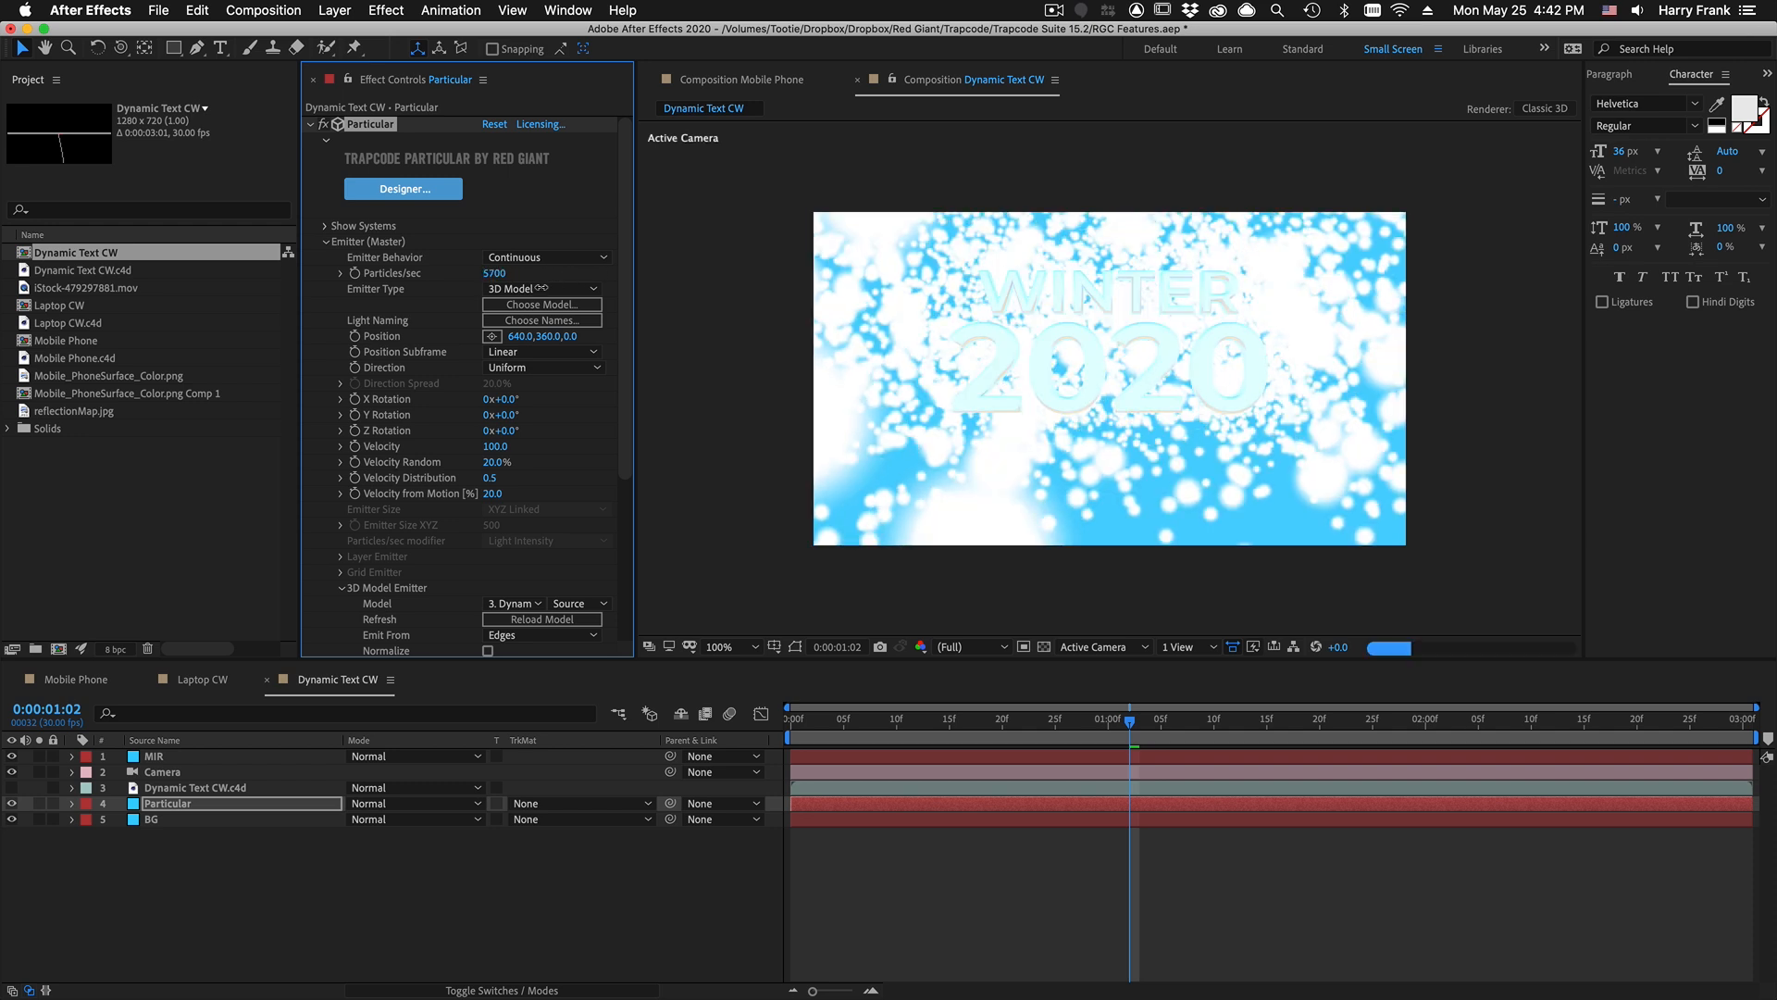
{"action": "left_click", "coordinate": [498, 274]}
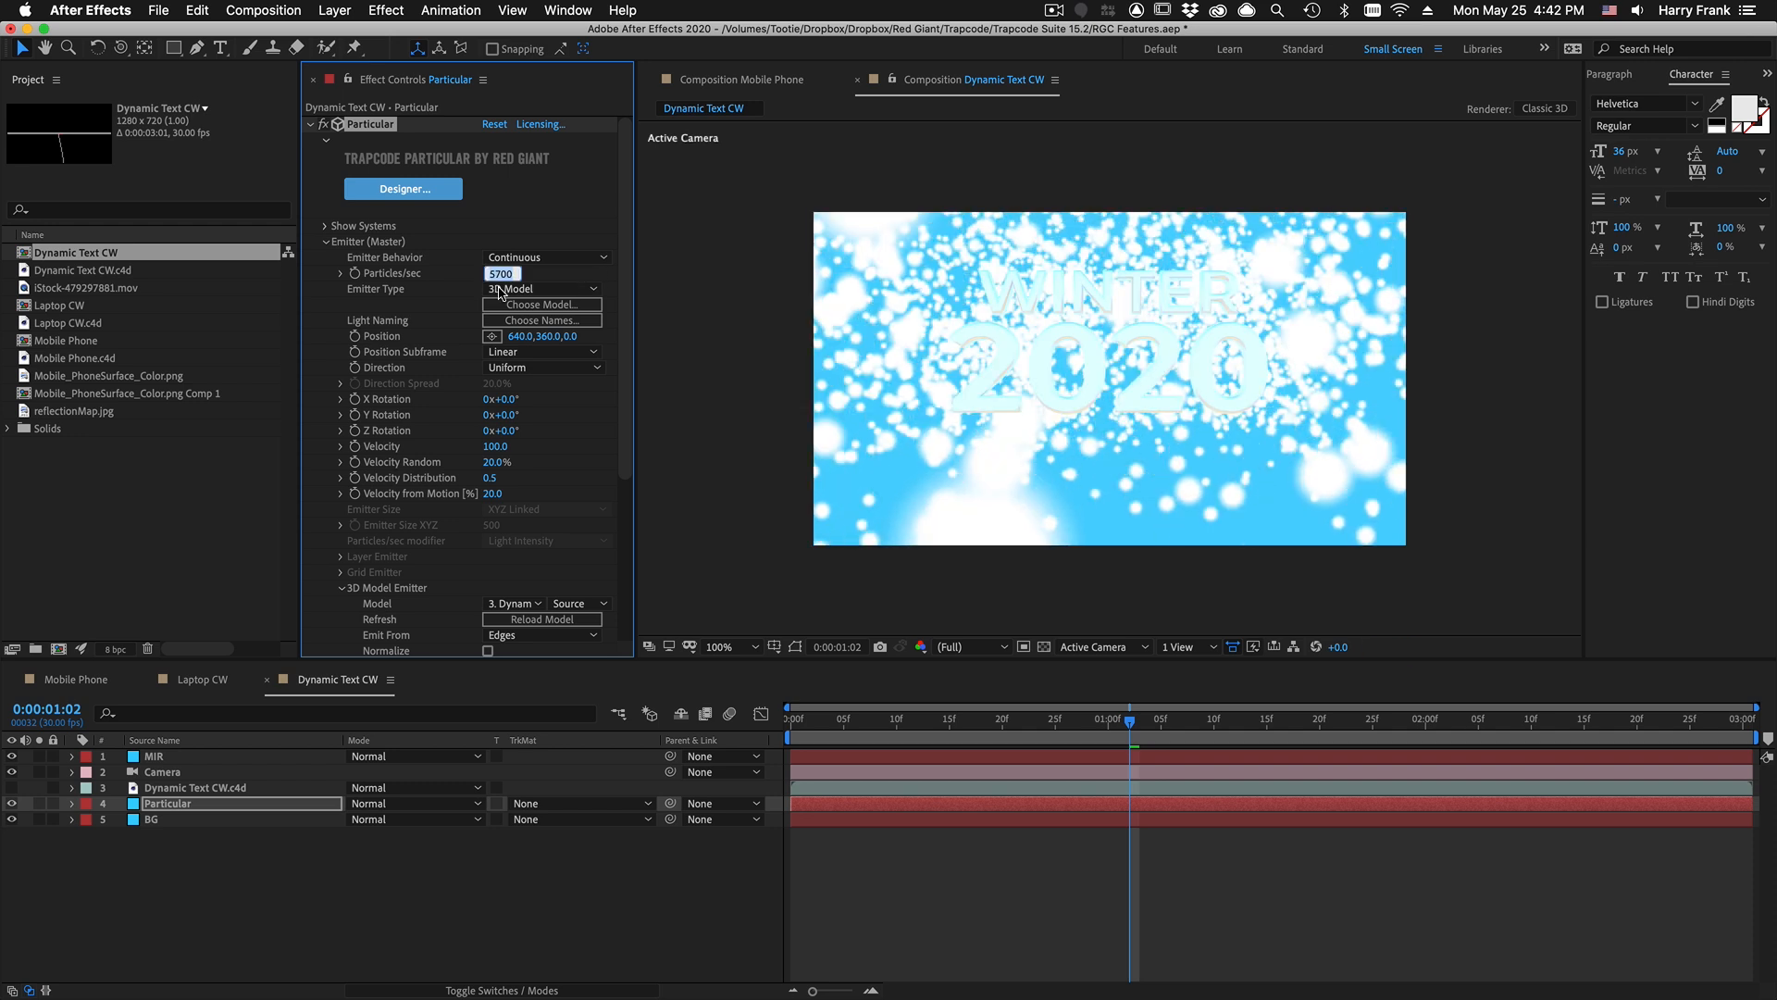
{"action": "type", "text": "20"}
{"action": "key", "text": "Return"}
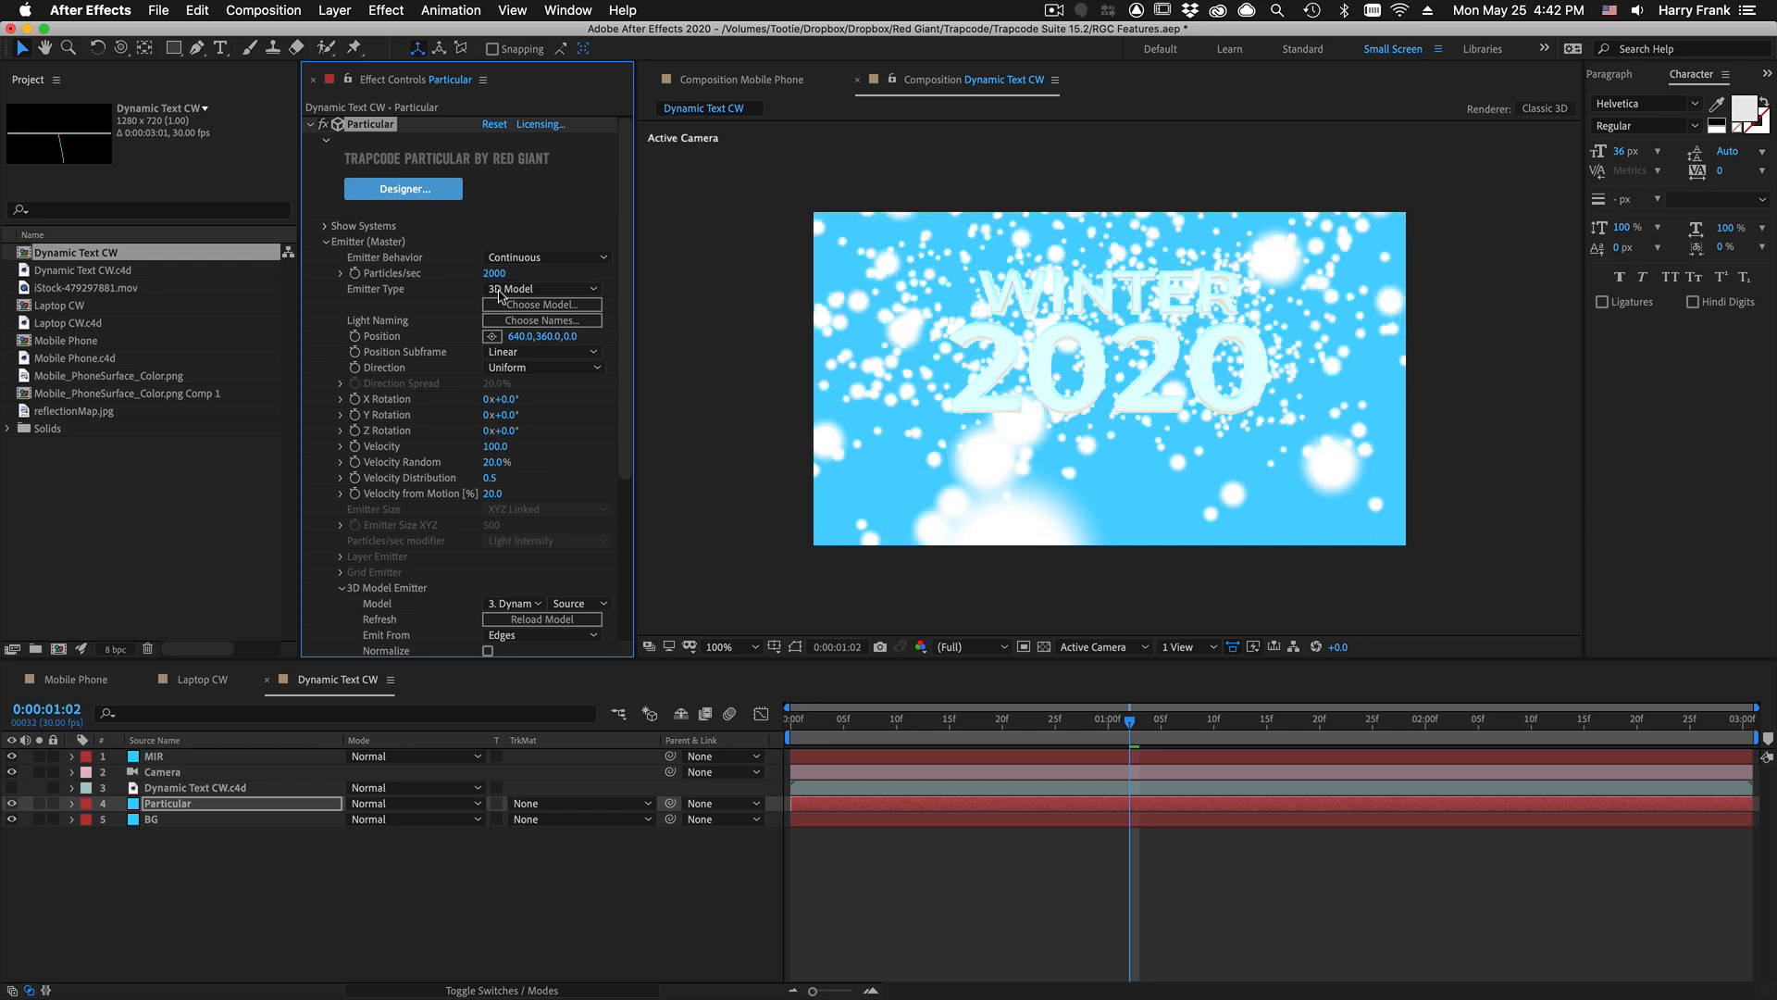
Step: Set the particle size to 2 and the size randomness to 38%
{"action": "scroll", "coordinate": [491, 468], "scroll_direction": "down", "scroll_amount": 5}
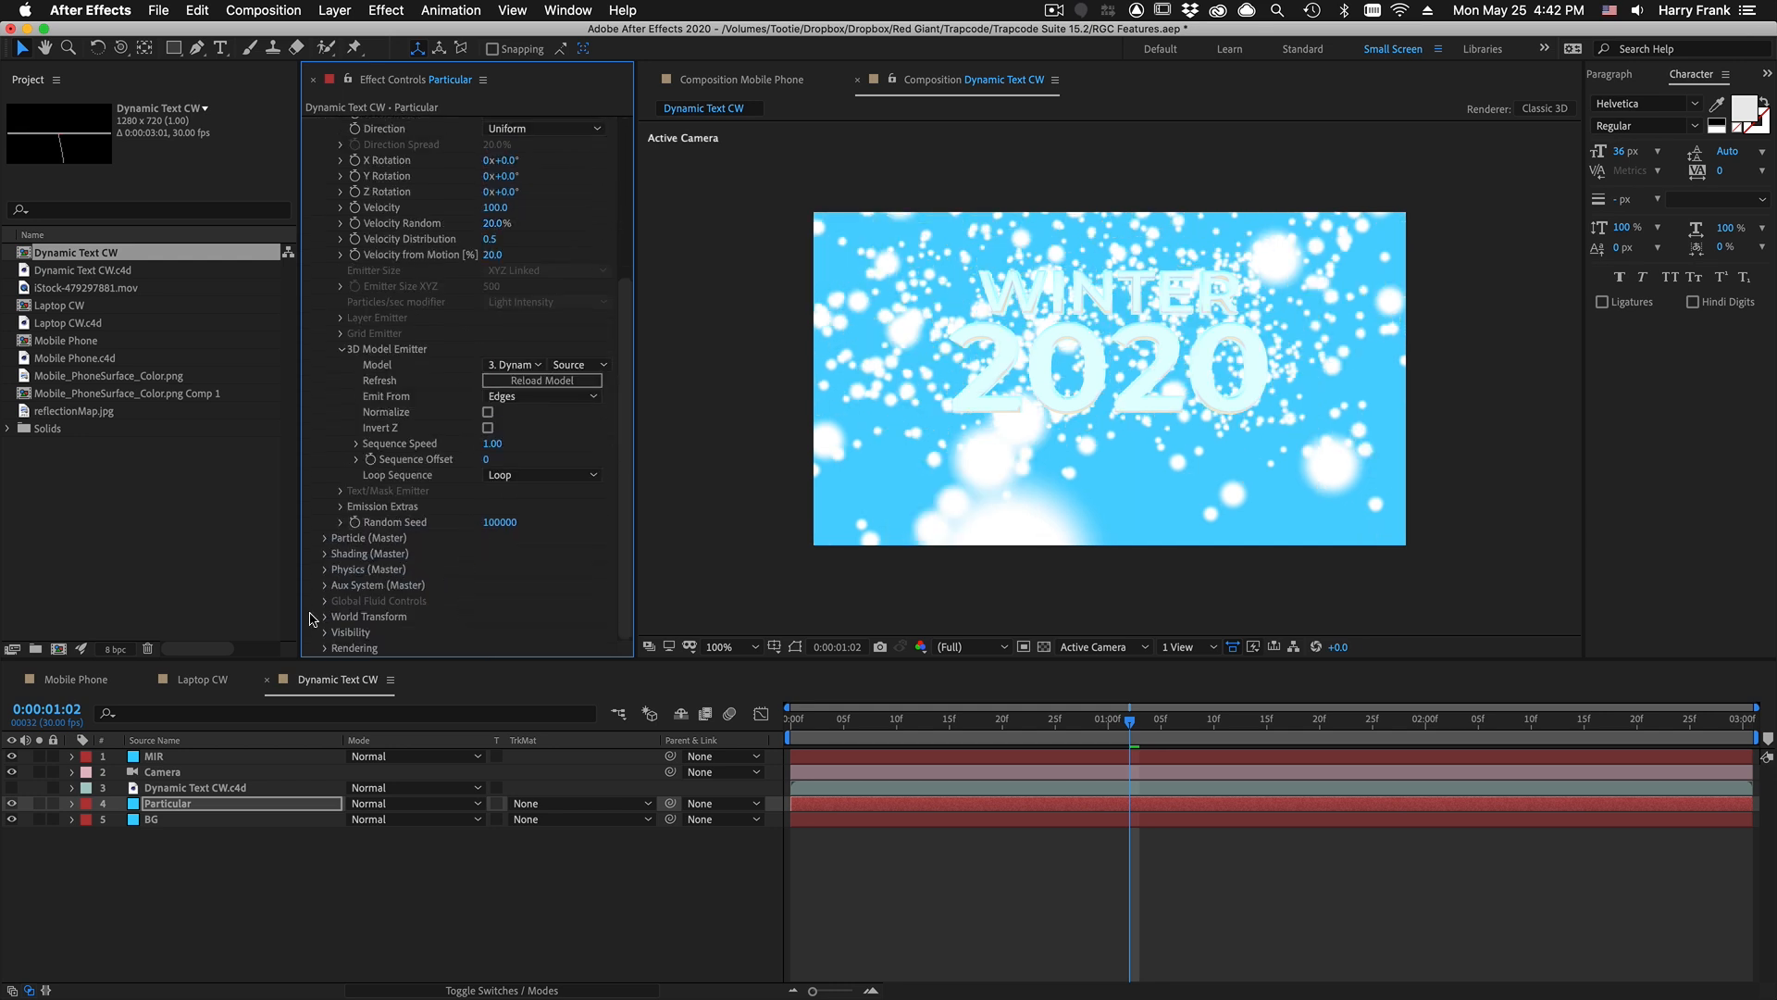
{"action": "left_click", "coordinate": [325, 538]}
{"action": "scroll", "coordinate": [482, 547], "scroll_direction": "down", "scroll_amount": 5}
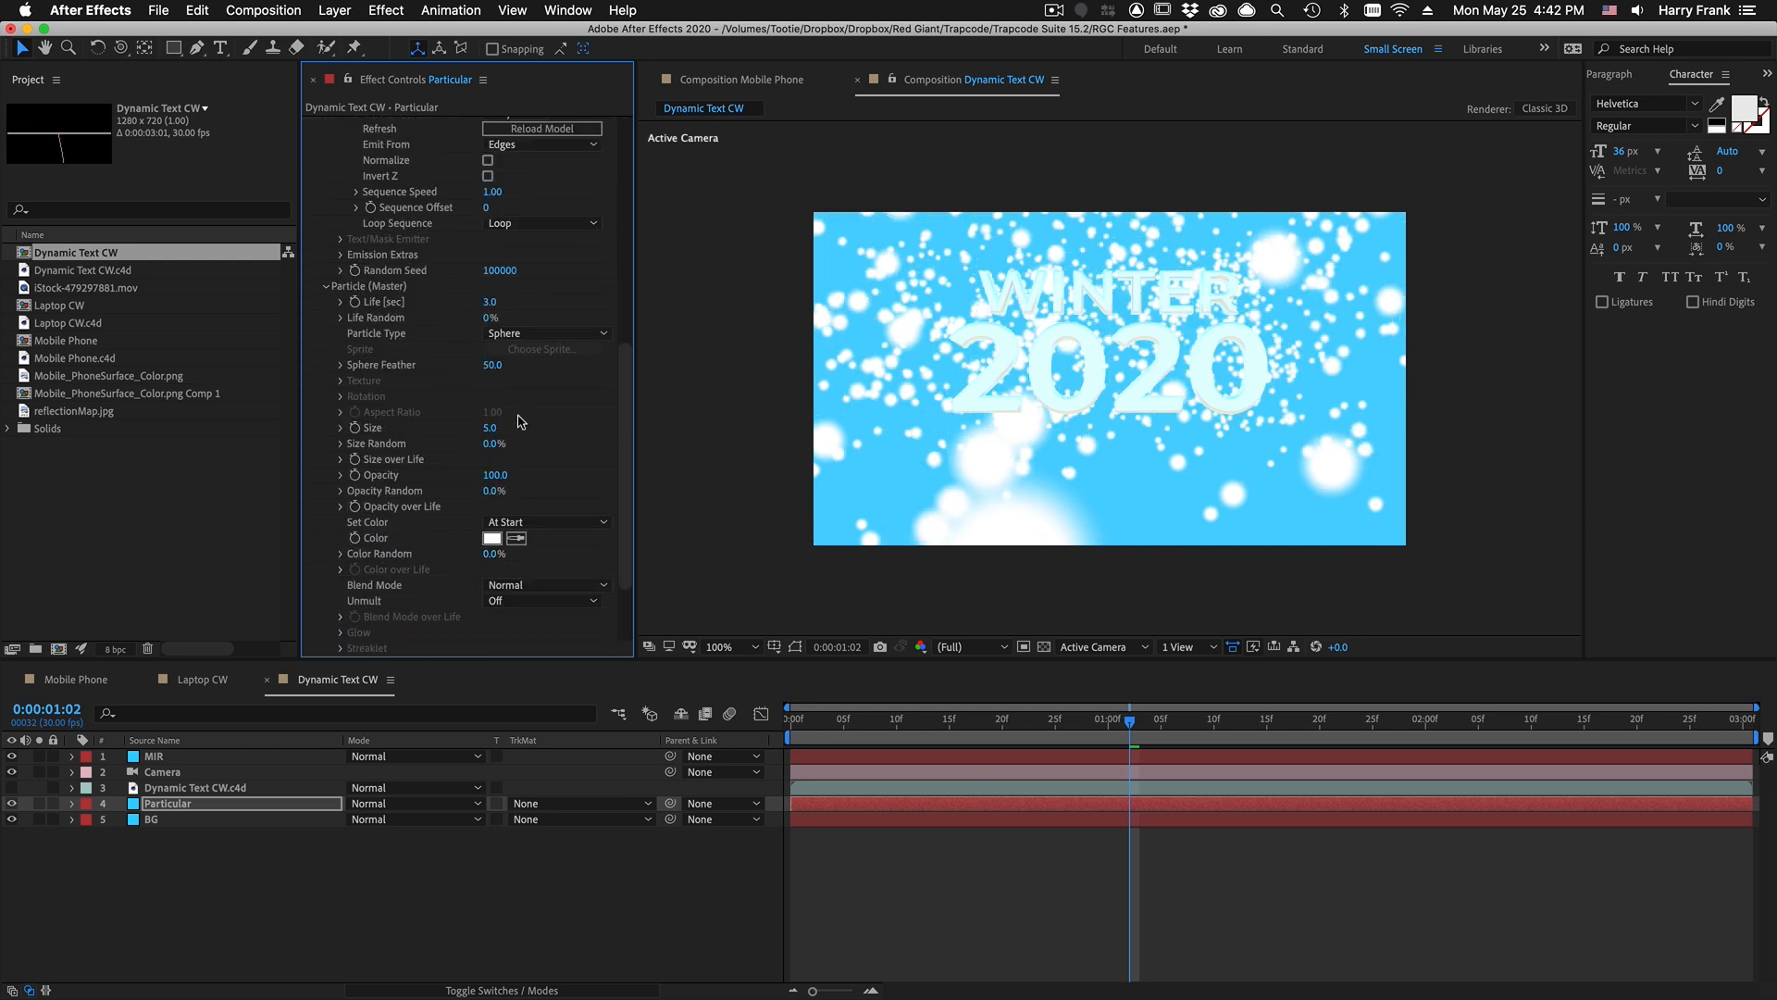
{"action": "left_click", "coordinate": [489, 427]}
{"action": "type", "text": "2"}
{"action": "key", "text": "Return"}
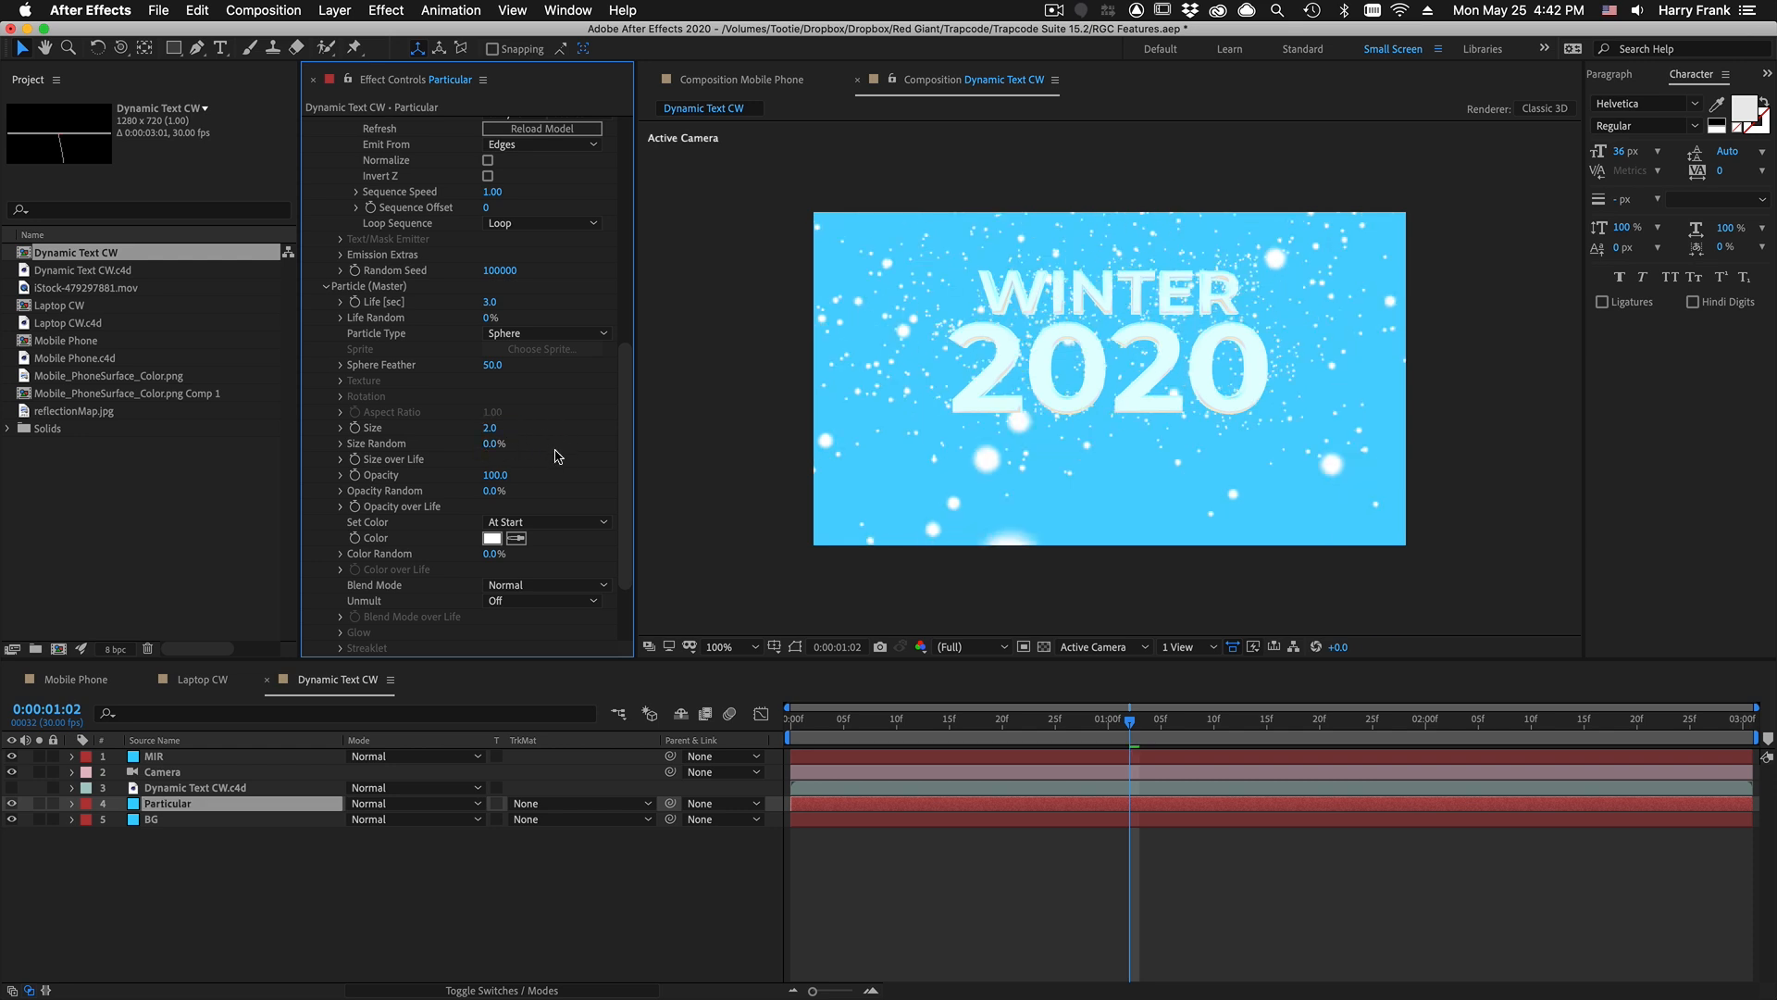
{"action": "left_click_drag", "start_coordinate": [493, 438], "coordinate": [549, 449]}
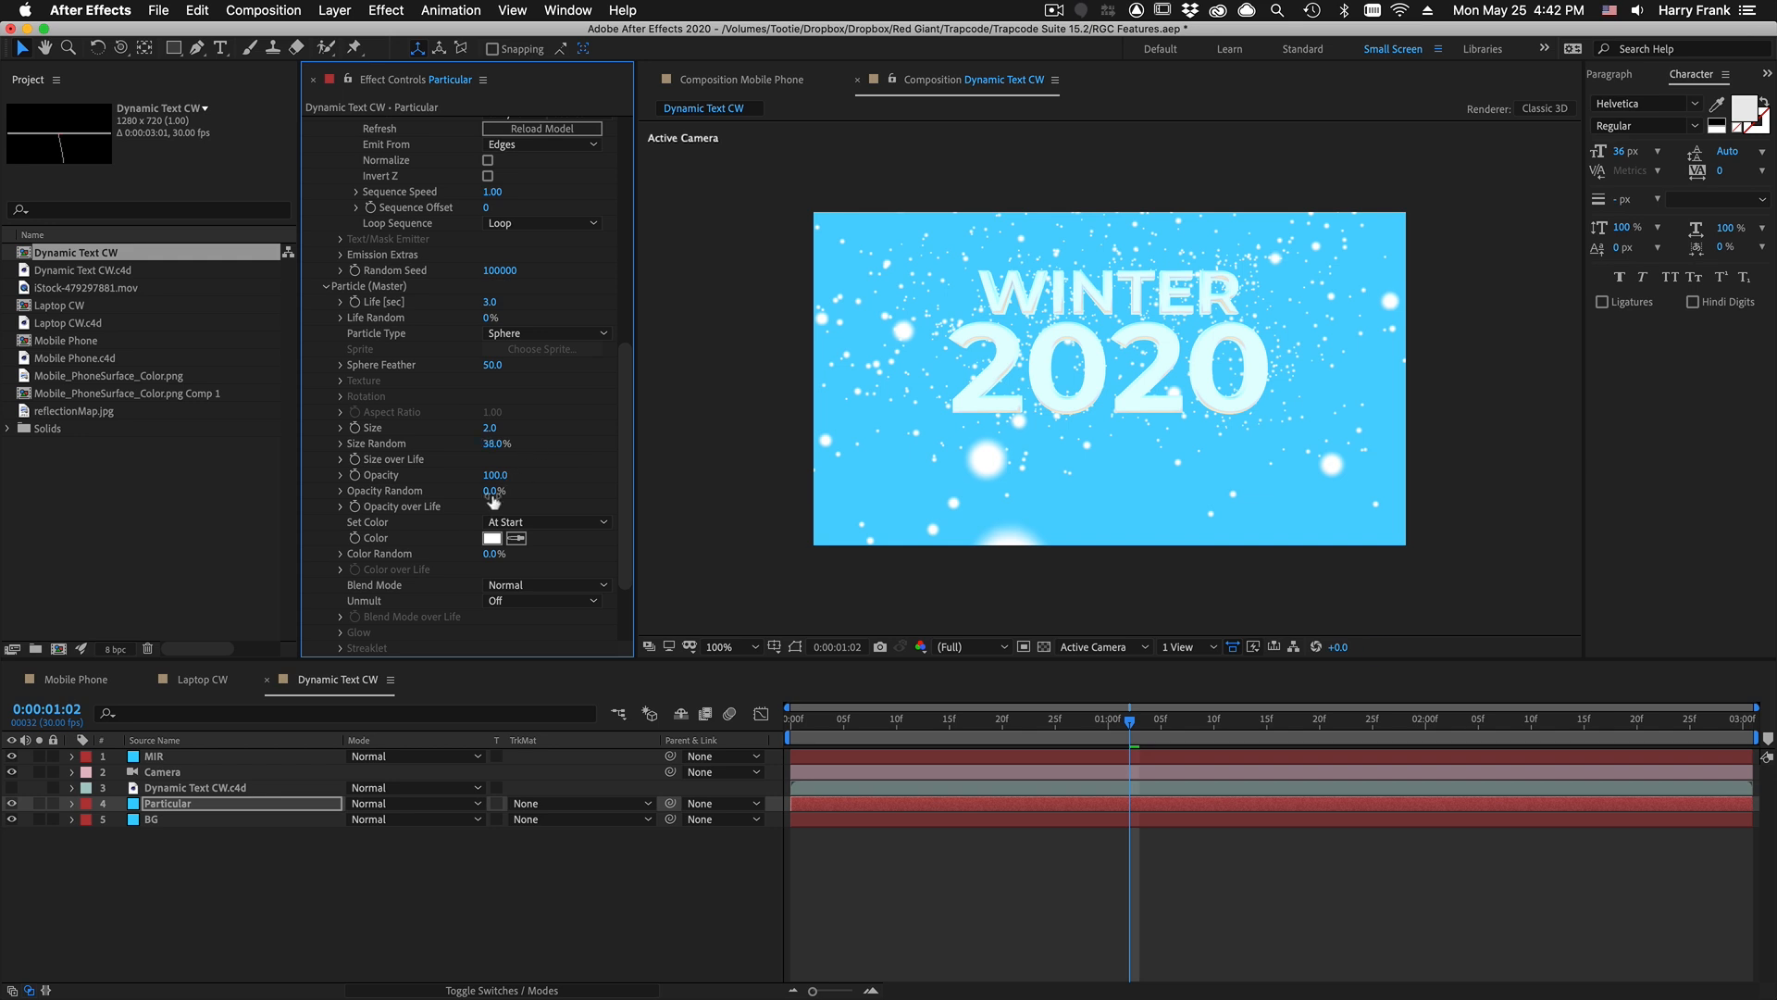
Step: Set the particle life to 1.5 seconds and adjust its life randomness
{"action": "left_click", "coordinate": [488, 302]}
{"action": "type", "text": "1.85"}
{"action": "key", "text": "BackSpace"}
{"action": "key", "text": "BackSpace"}
{"action": "type", "text": "5"}
{"action": "key", "text": "Return"}
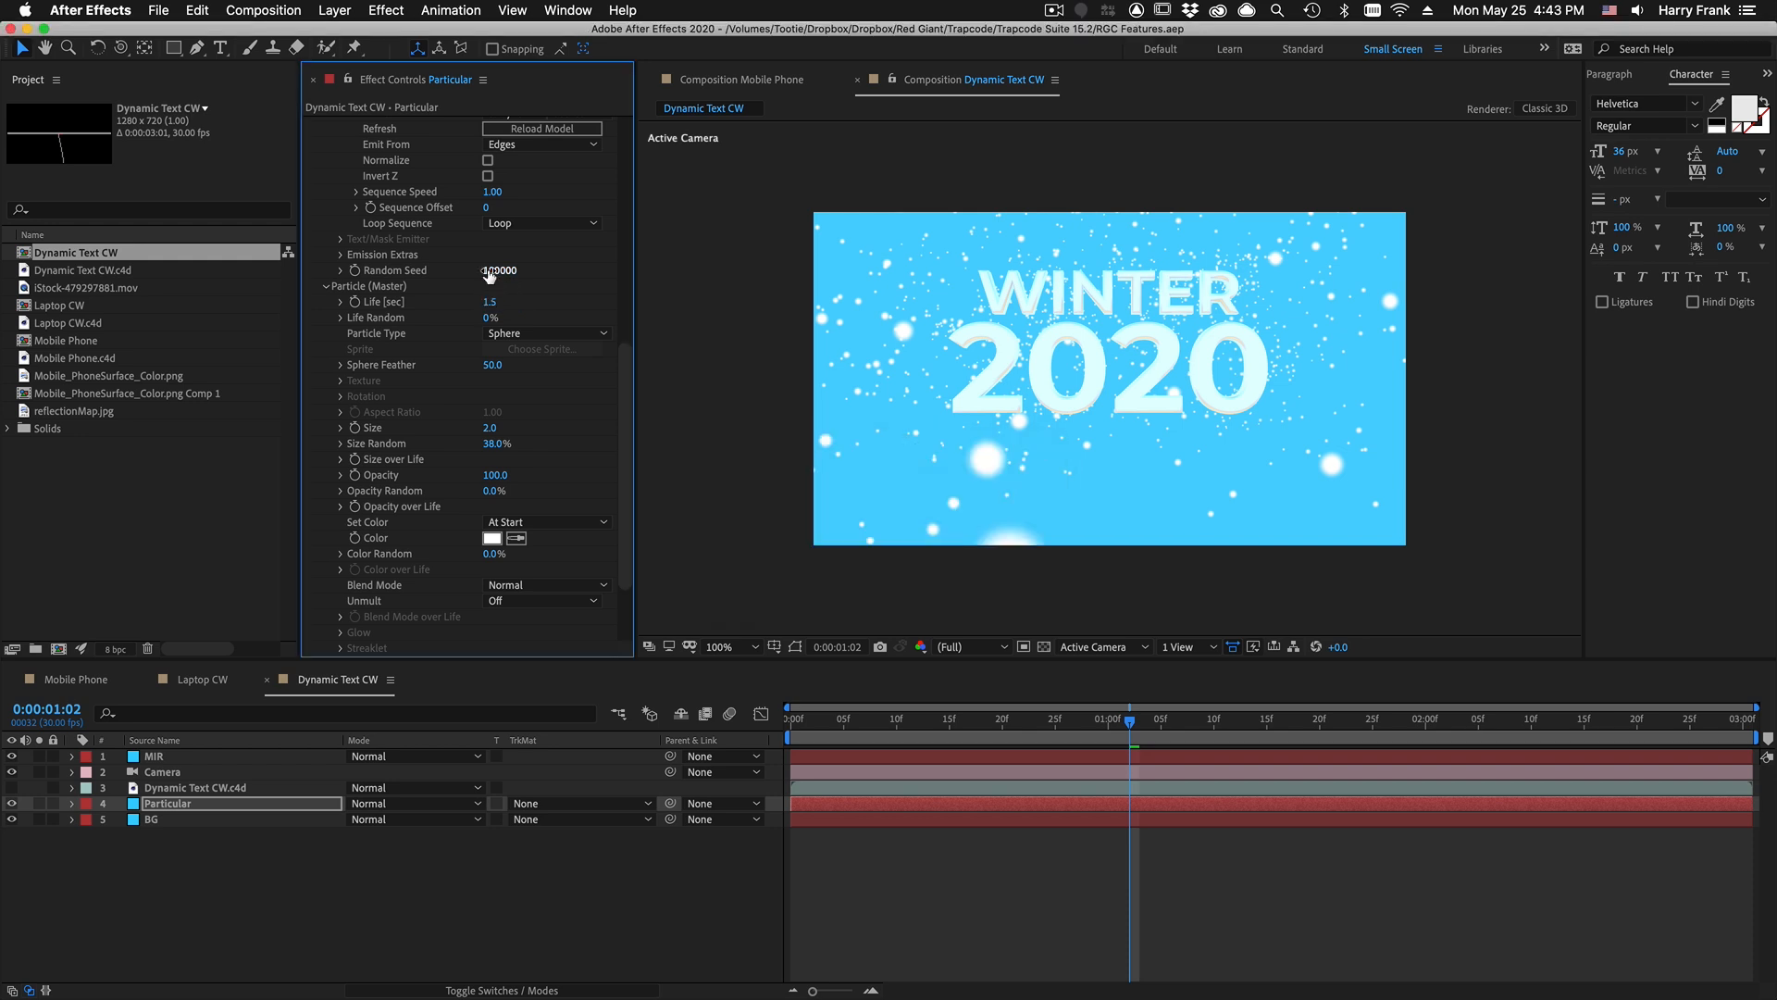
{"action": "left_click_drag", "start_coordinate": [486, 318], "coordinate": [500, 317]}
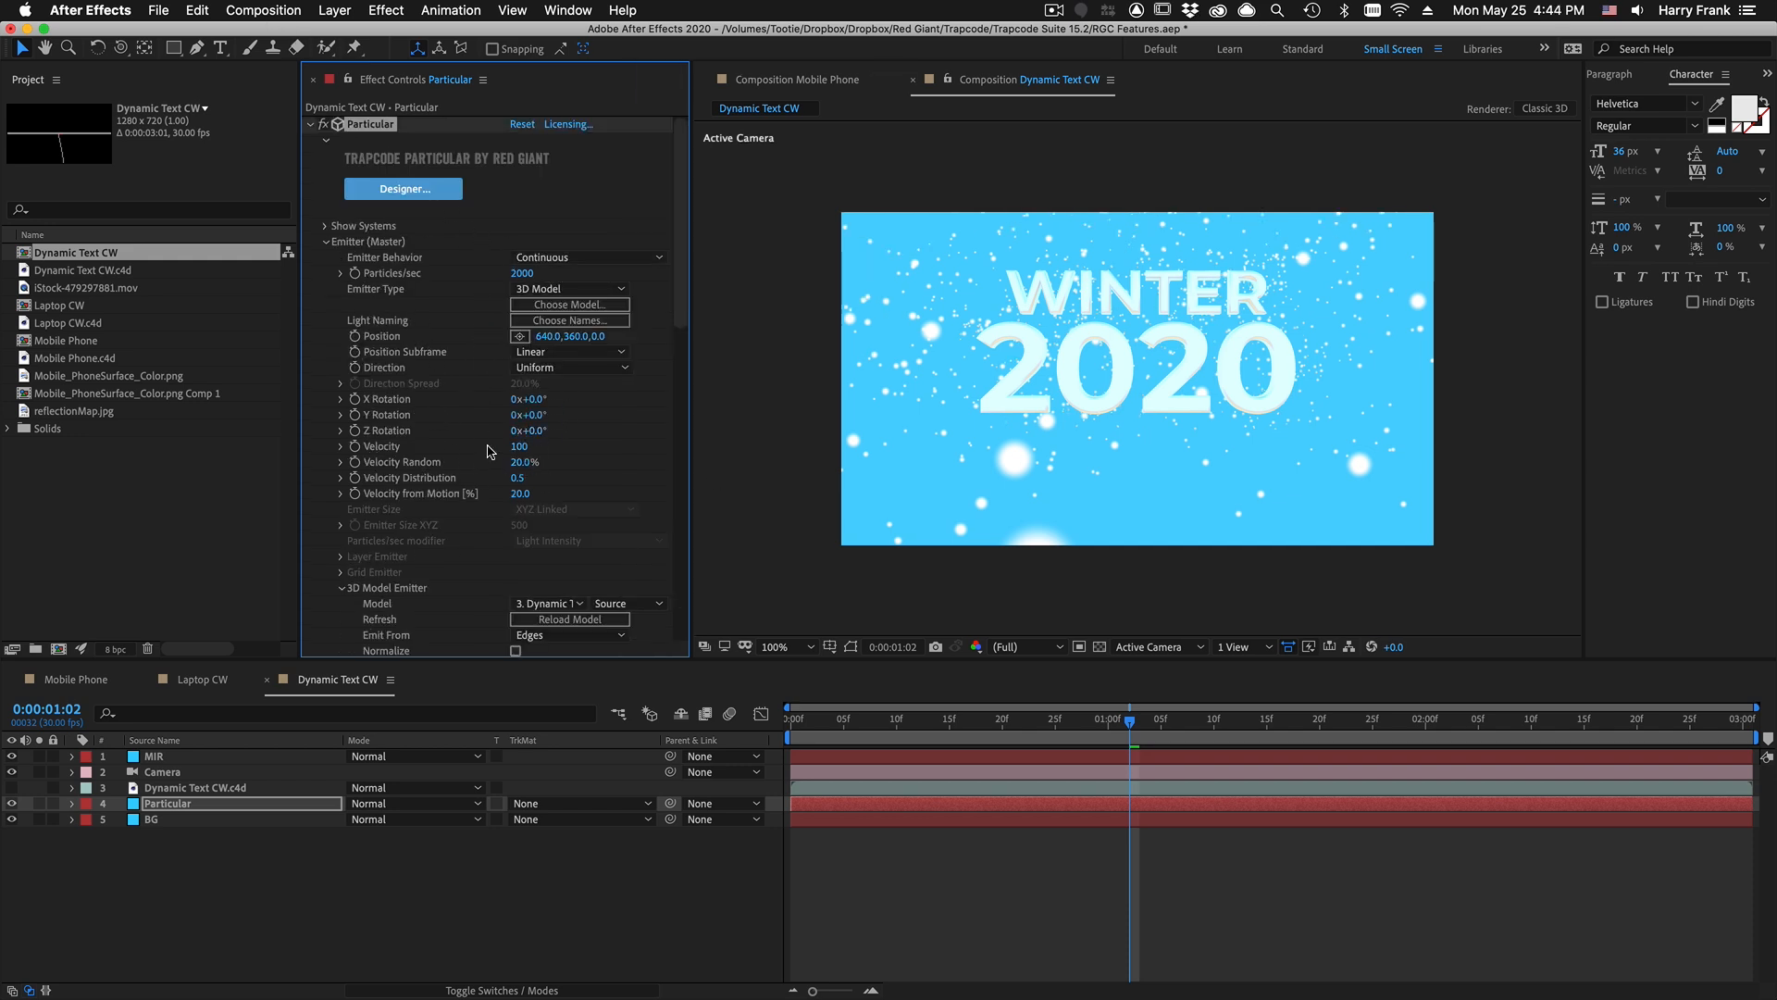
Step: Set the emitter velocity to 20
{"action": "left_click", "coordinate": [519, 446]}
{"action": "type", "text": "20"}
{"action": "key", "text": "Return"}
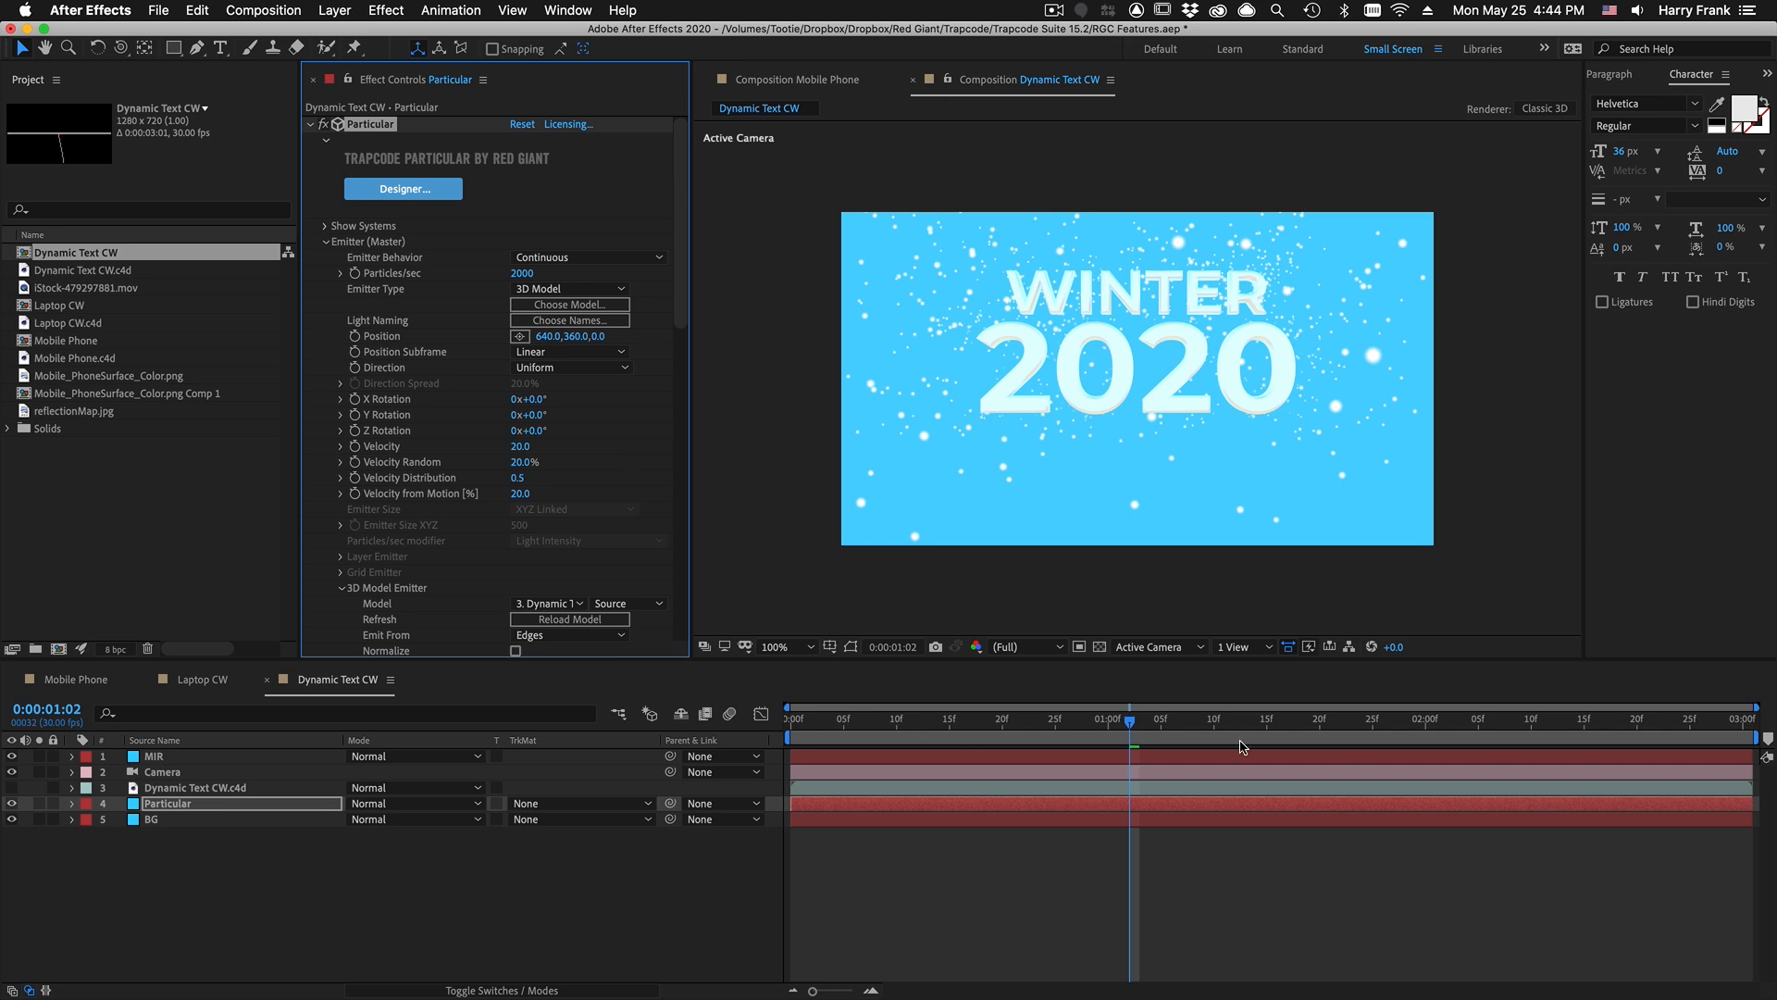
Step: Go to 0:00:01:29, solo the Particular layer and inspect its particles in an enlarged composition view
{"action": "left_click", "coordinate": [1381, 717]}
{"action": "left_click_drag", "start_coordinate": [1396, 727], "coordinate": [1417, 726]}
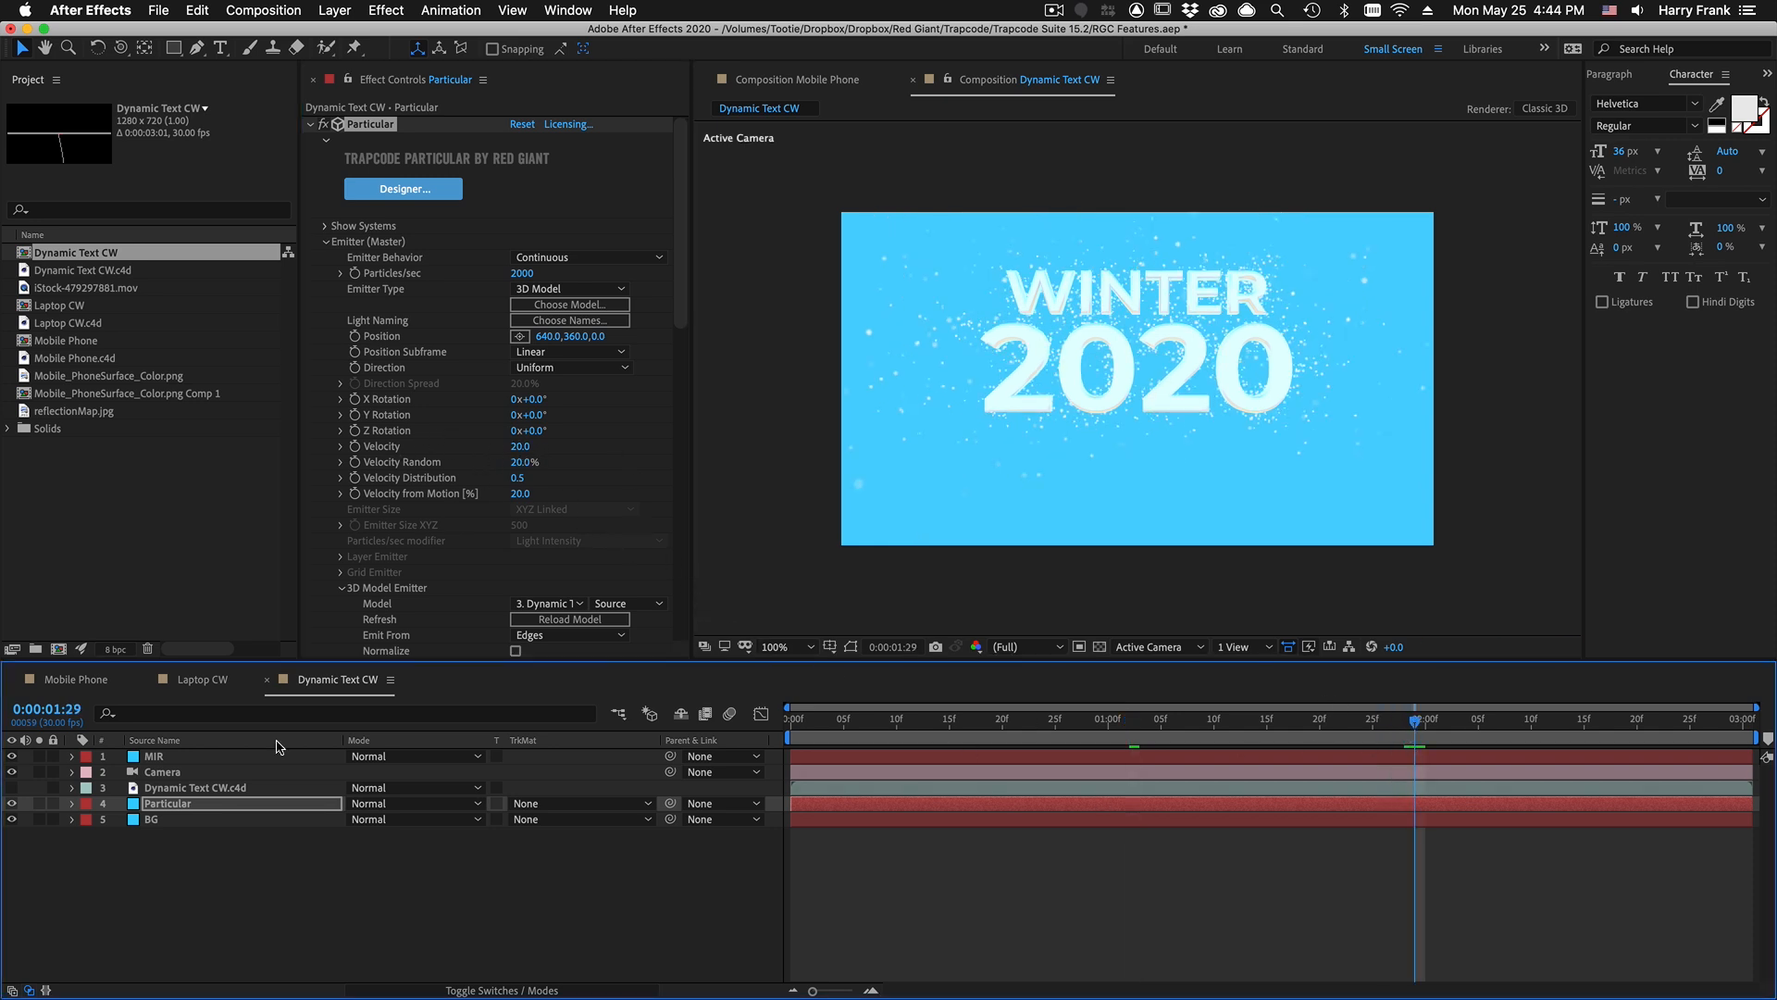
{"action": "left_click", "coordinate": [39, 805]}
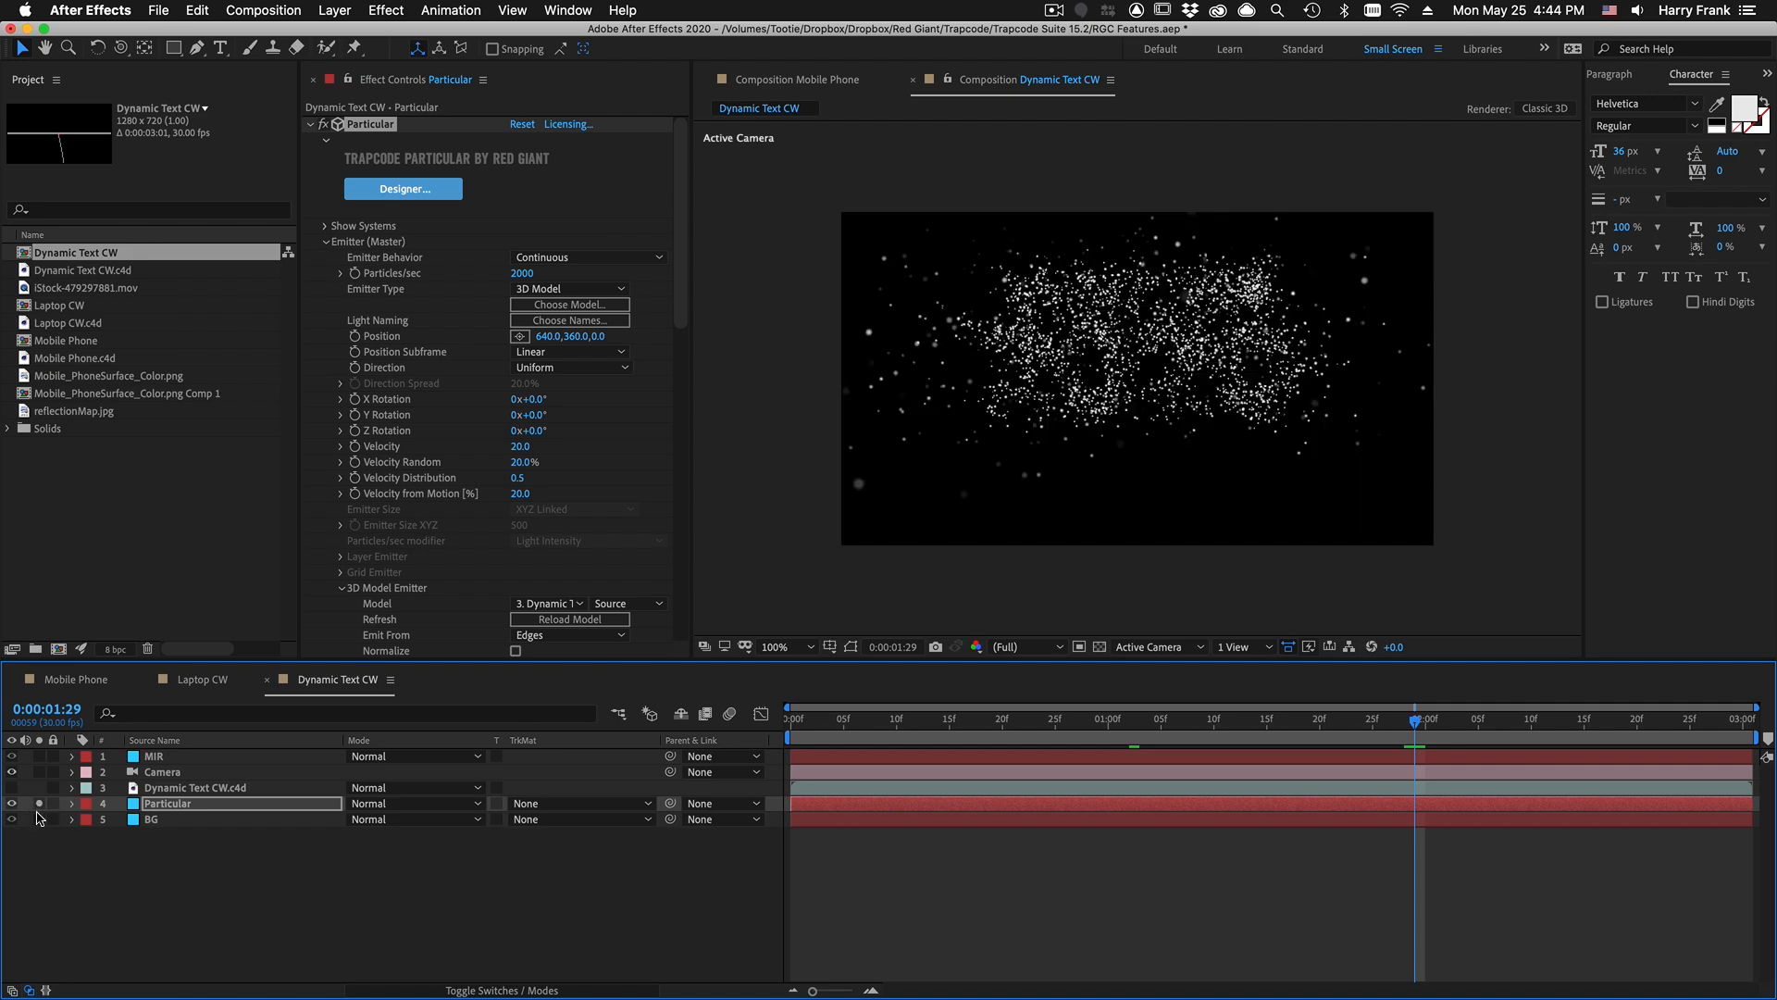
{"action": "key", "text": "grave"}
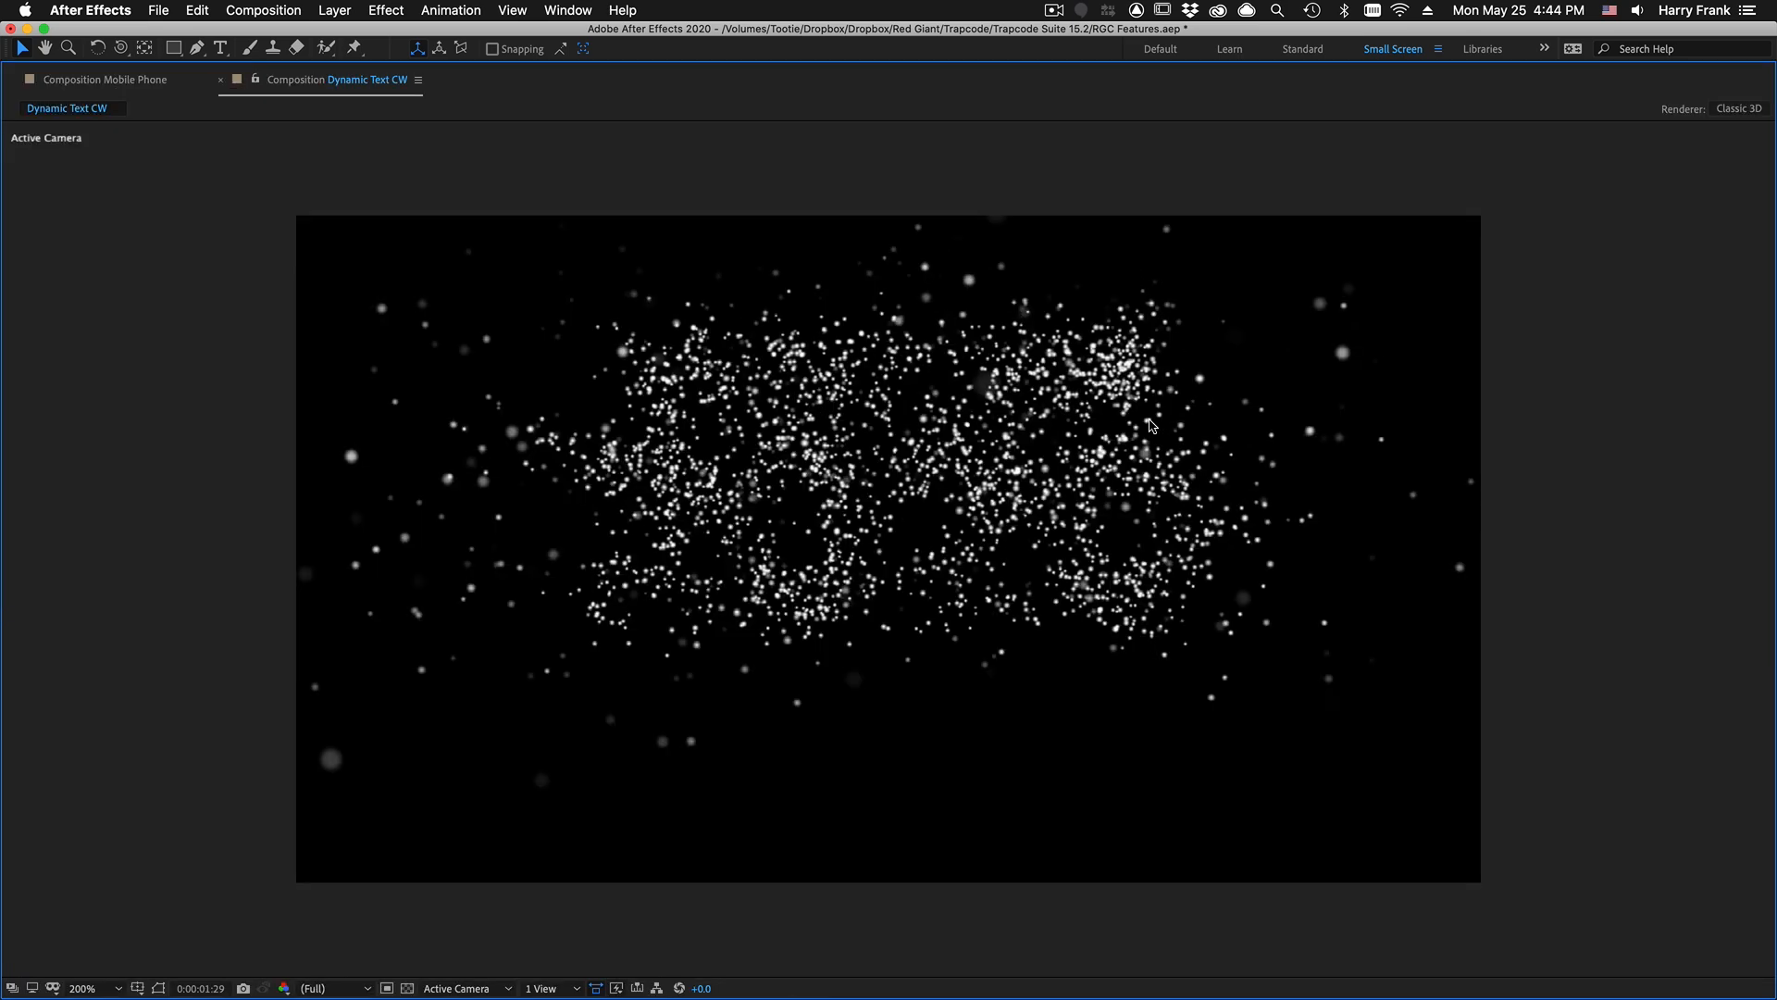
{"action": "key", "text": "grave"}
Step: Raise the particle rate to 6100 particles per second and move the playhead to 0:00:01:19
{"action": "left_click", "coordinate": [522, 273]}
{"action": "type", "text": "8900"}
{"action": "key", "text": "Return"}
{"action": "left_click_drag", "start_coordinate": [590, 276], "coordinate": [575, 282]}
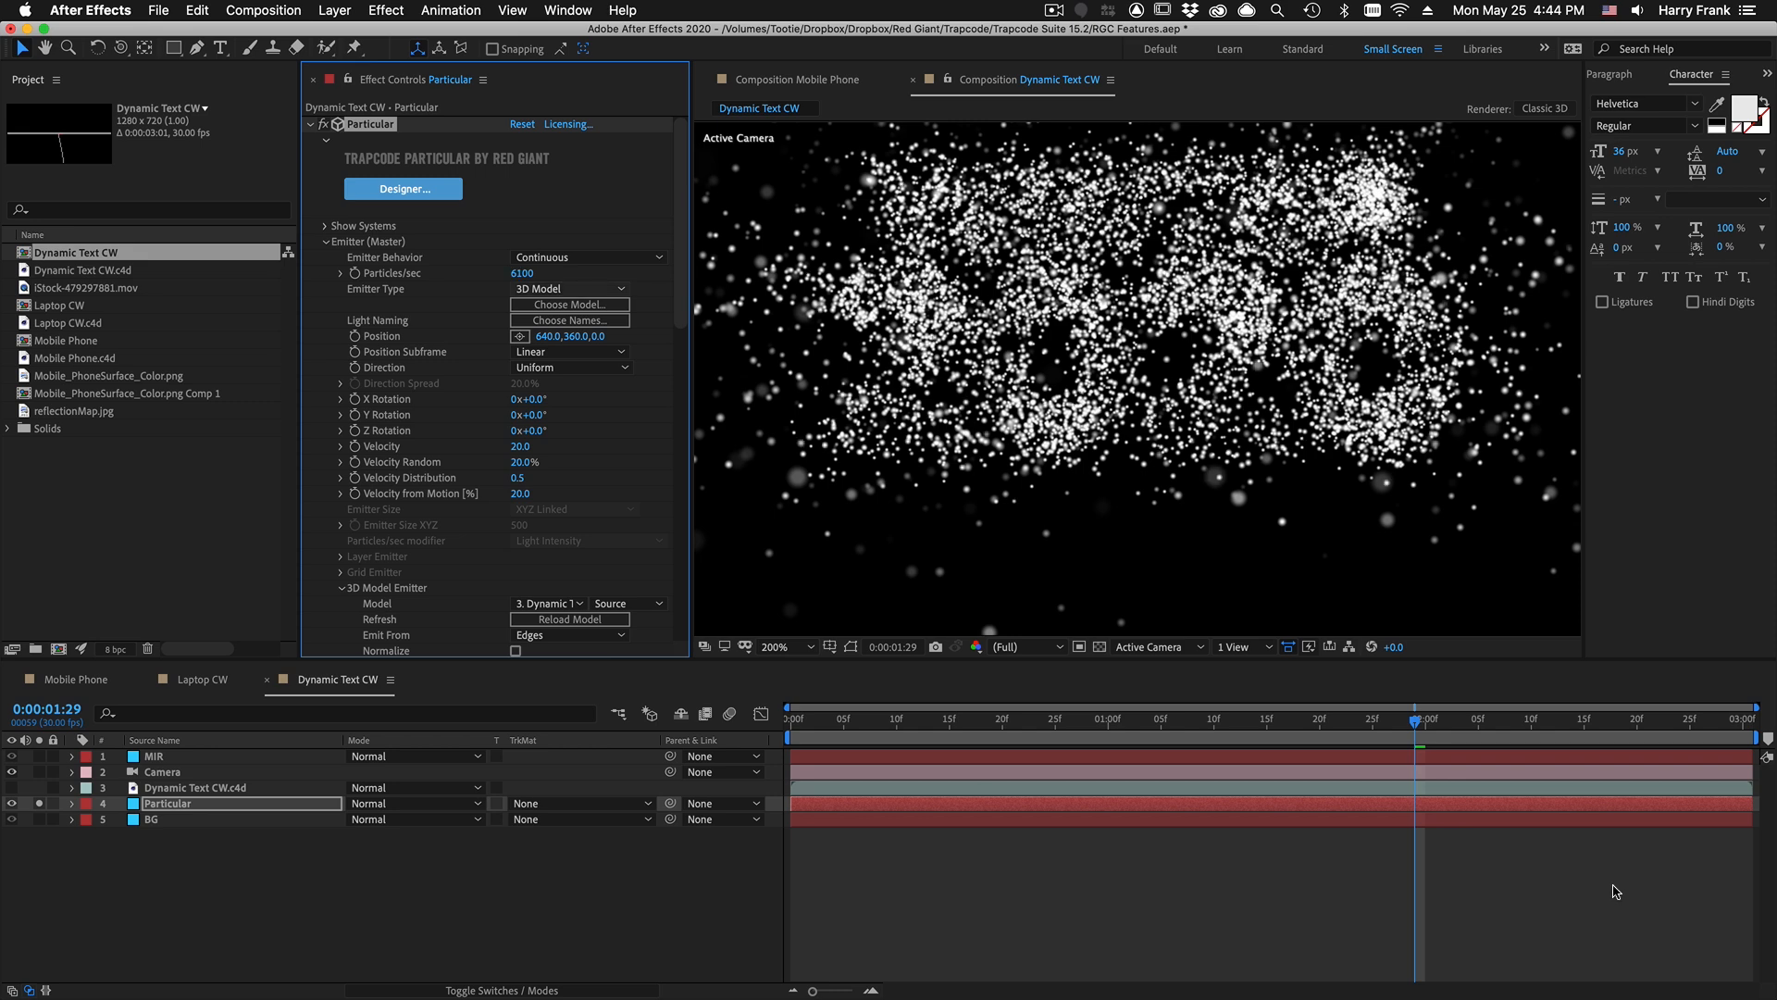
{"action": "left_click", "coordinate": [1291, 720]}
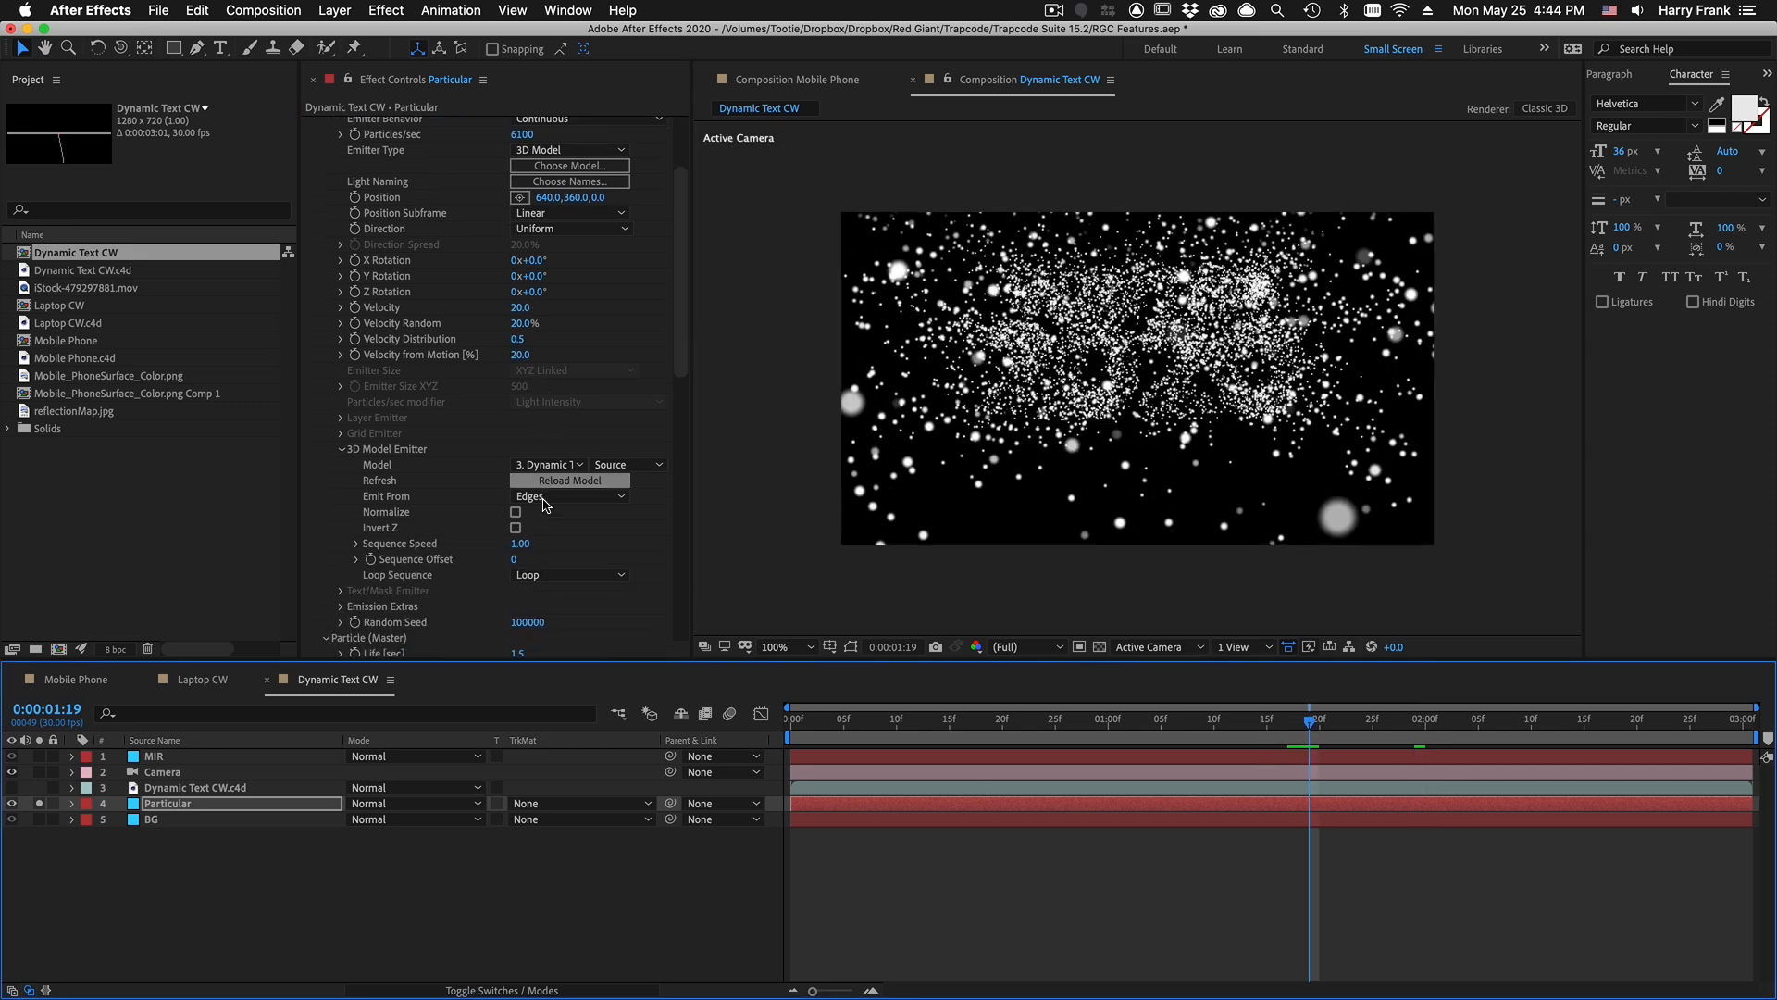
Step: In Particular's master physics air settings, set Wind Z to -510 to blow the particles towards the camera
{"action": "scroll", "coordinate": [544, 505], "scroll_direction": "down", "scroll_amount": 15}
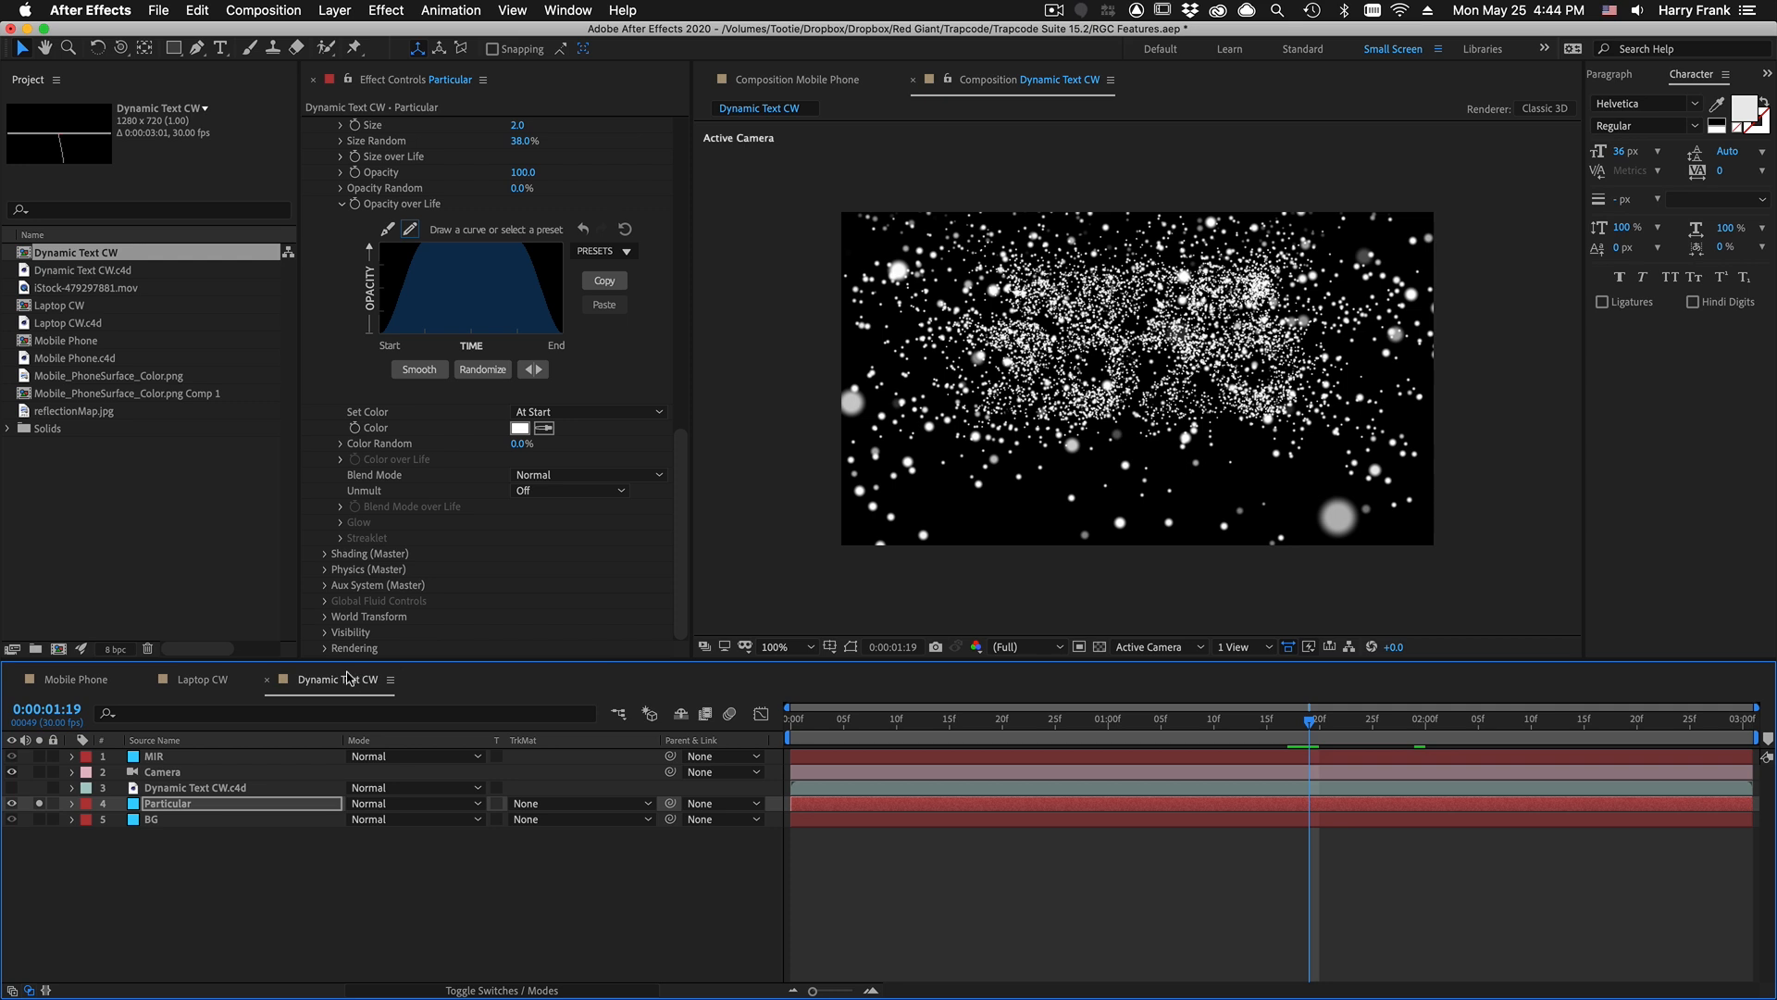
{"action": "left_click", "coordinate": [324, 569]}
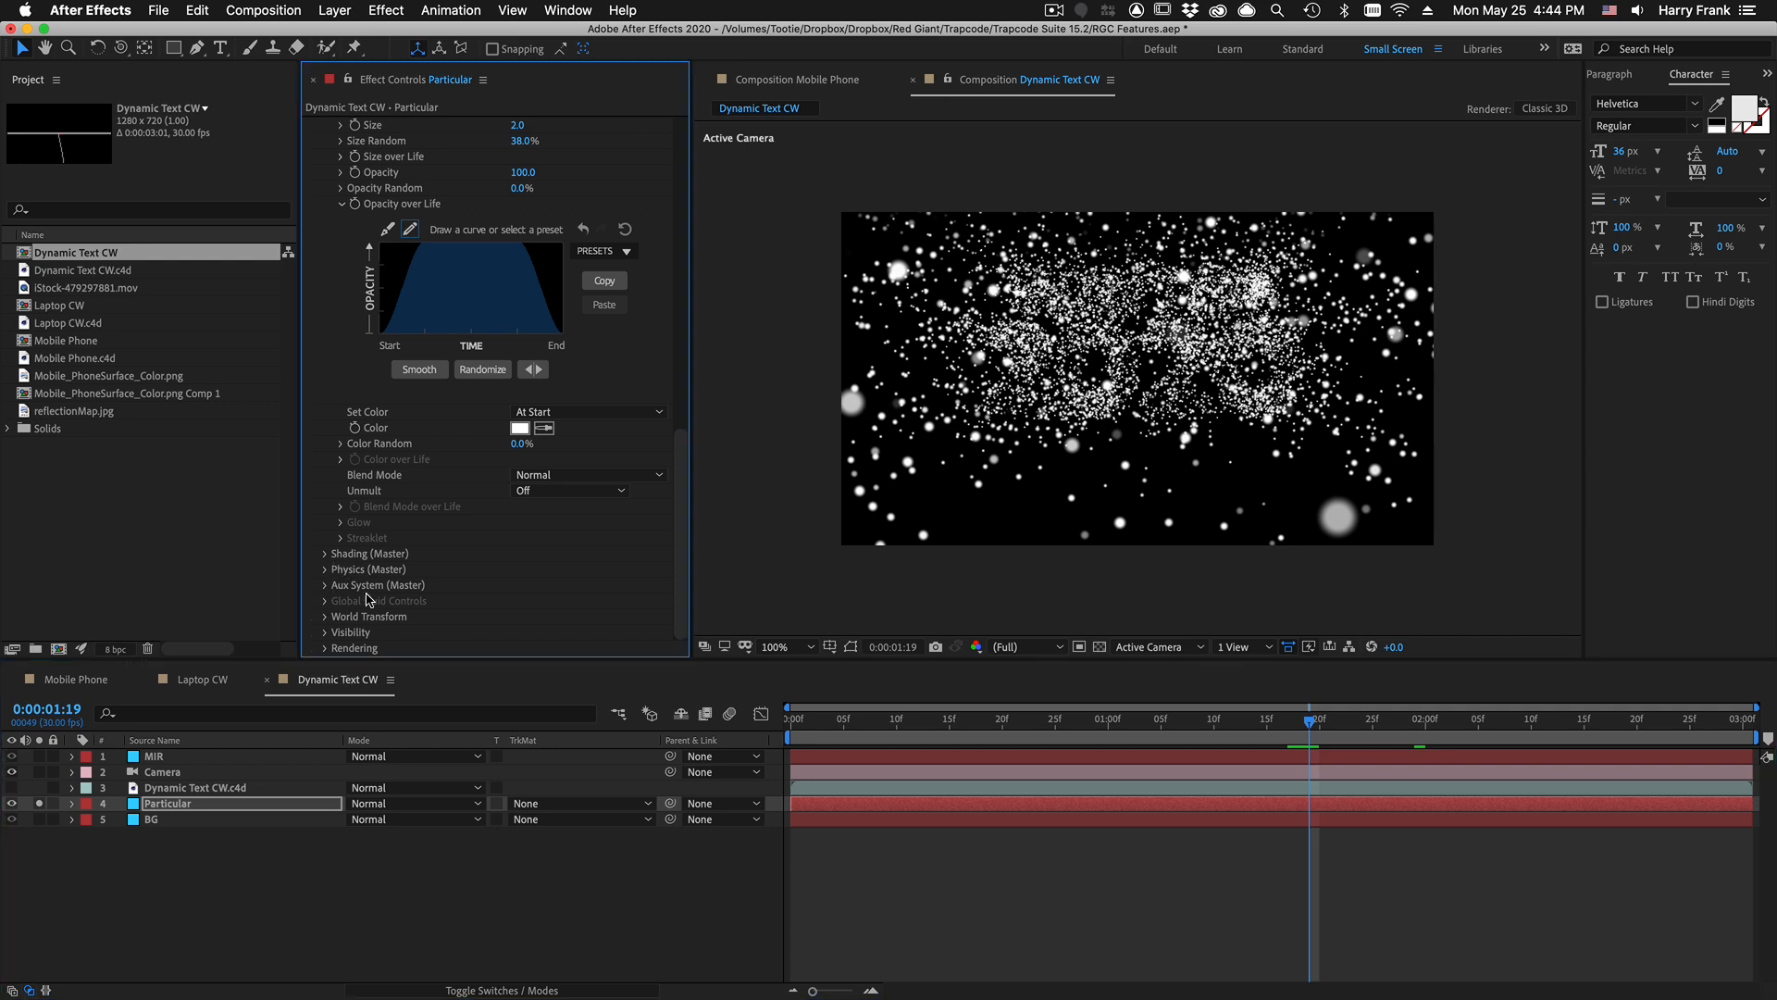
{"action": "scroll", "coordinate": [328, 602], "scroll_direction": "down", "scroll_amount": 1}
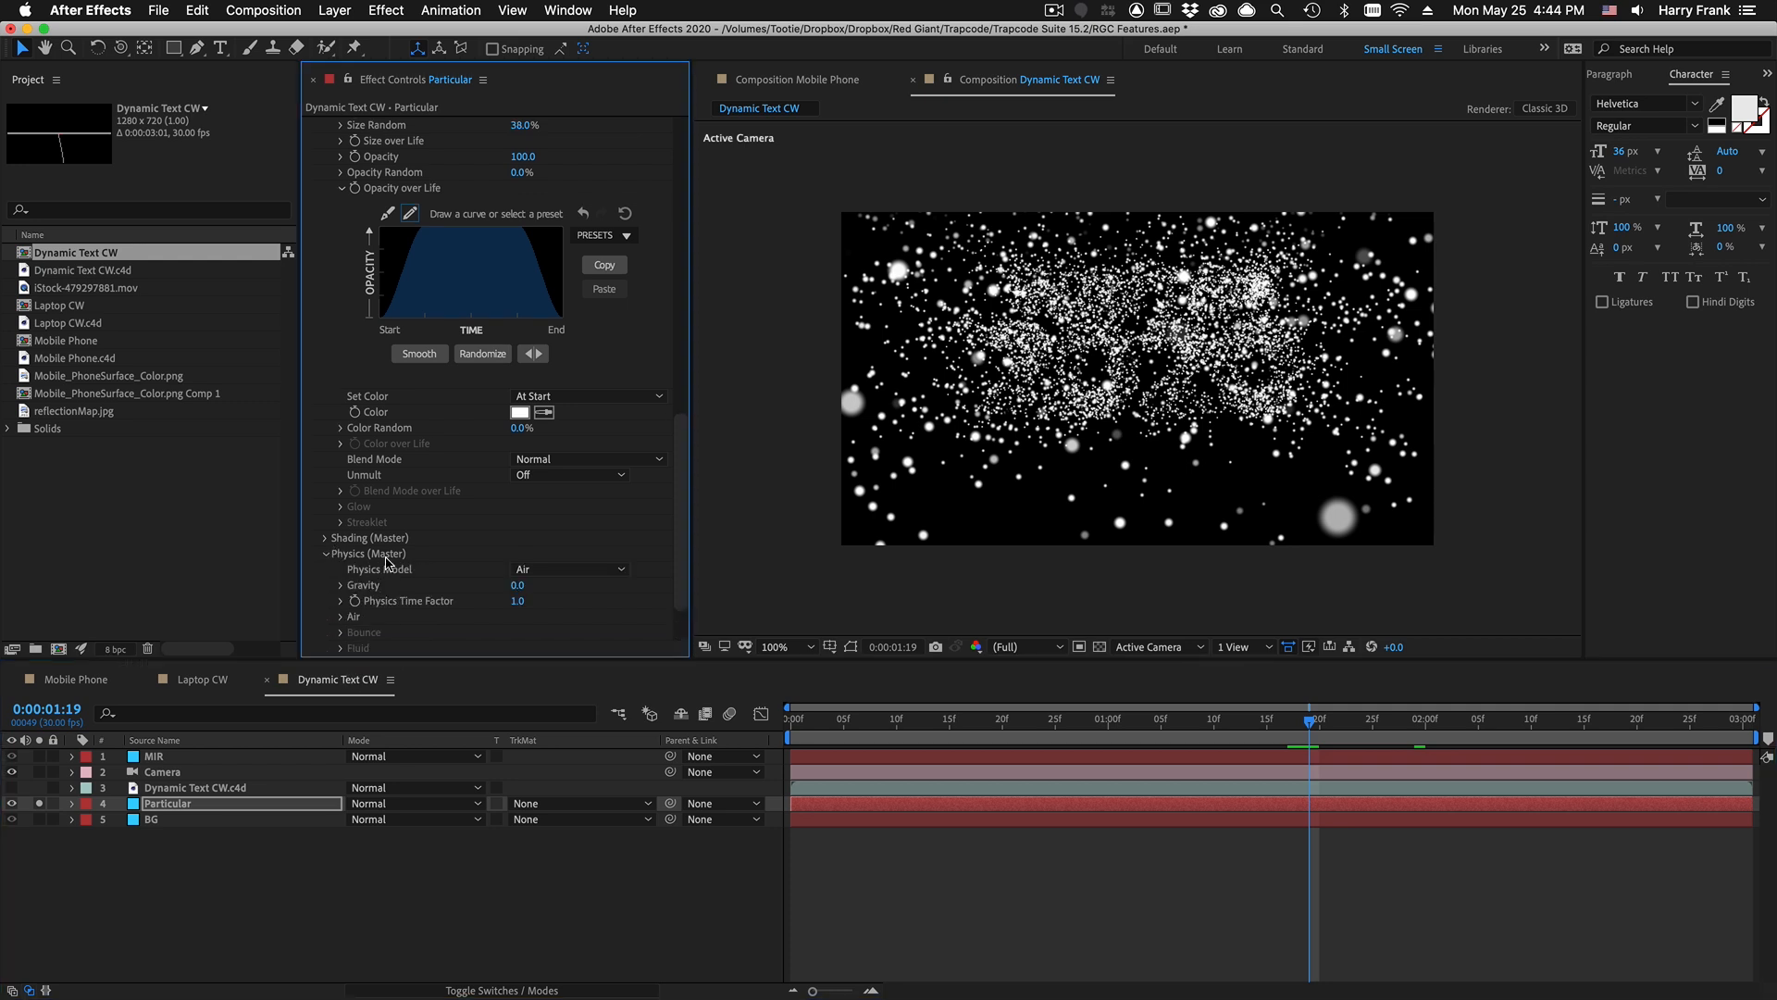
{"action": "left_click", "coordinate": [340, 616]}
{"action": "scroll", "coordinate": [345, 623], "scroll_direction": "down", "scroll_amount": 5}
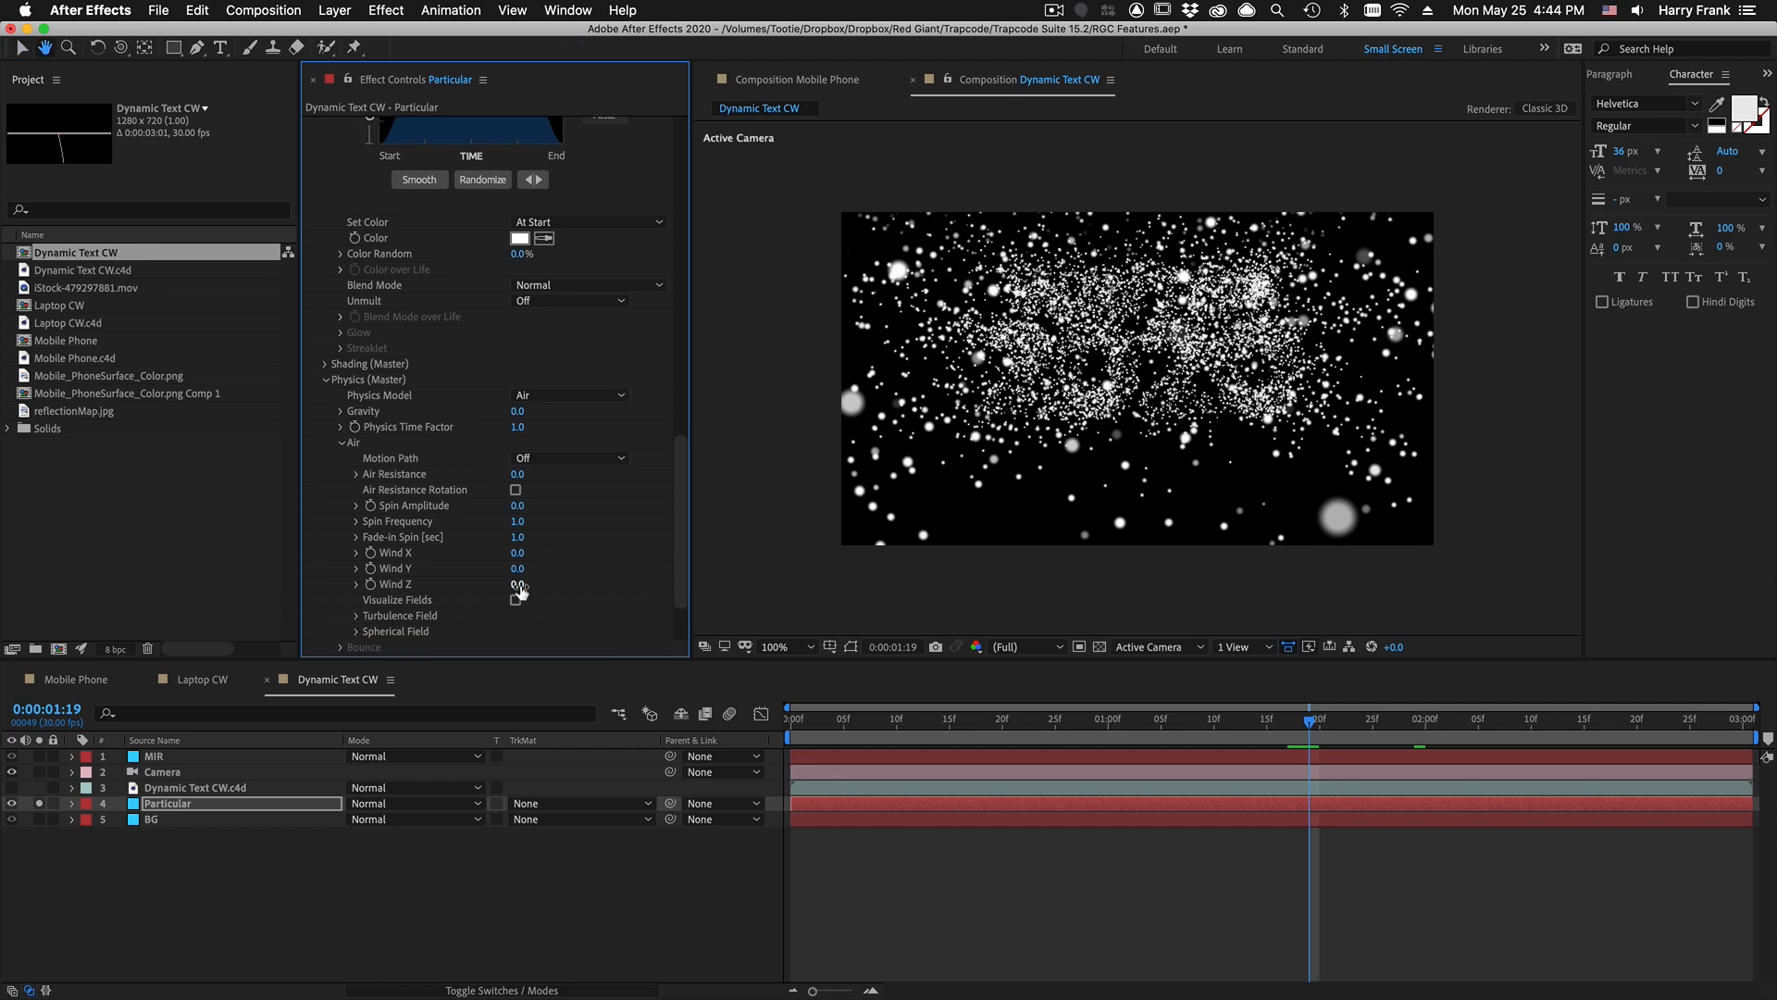
{"action": "left_click_drag", "start_coordinate": [486, 581], "coordinate": [464, 584]}
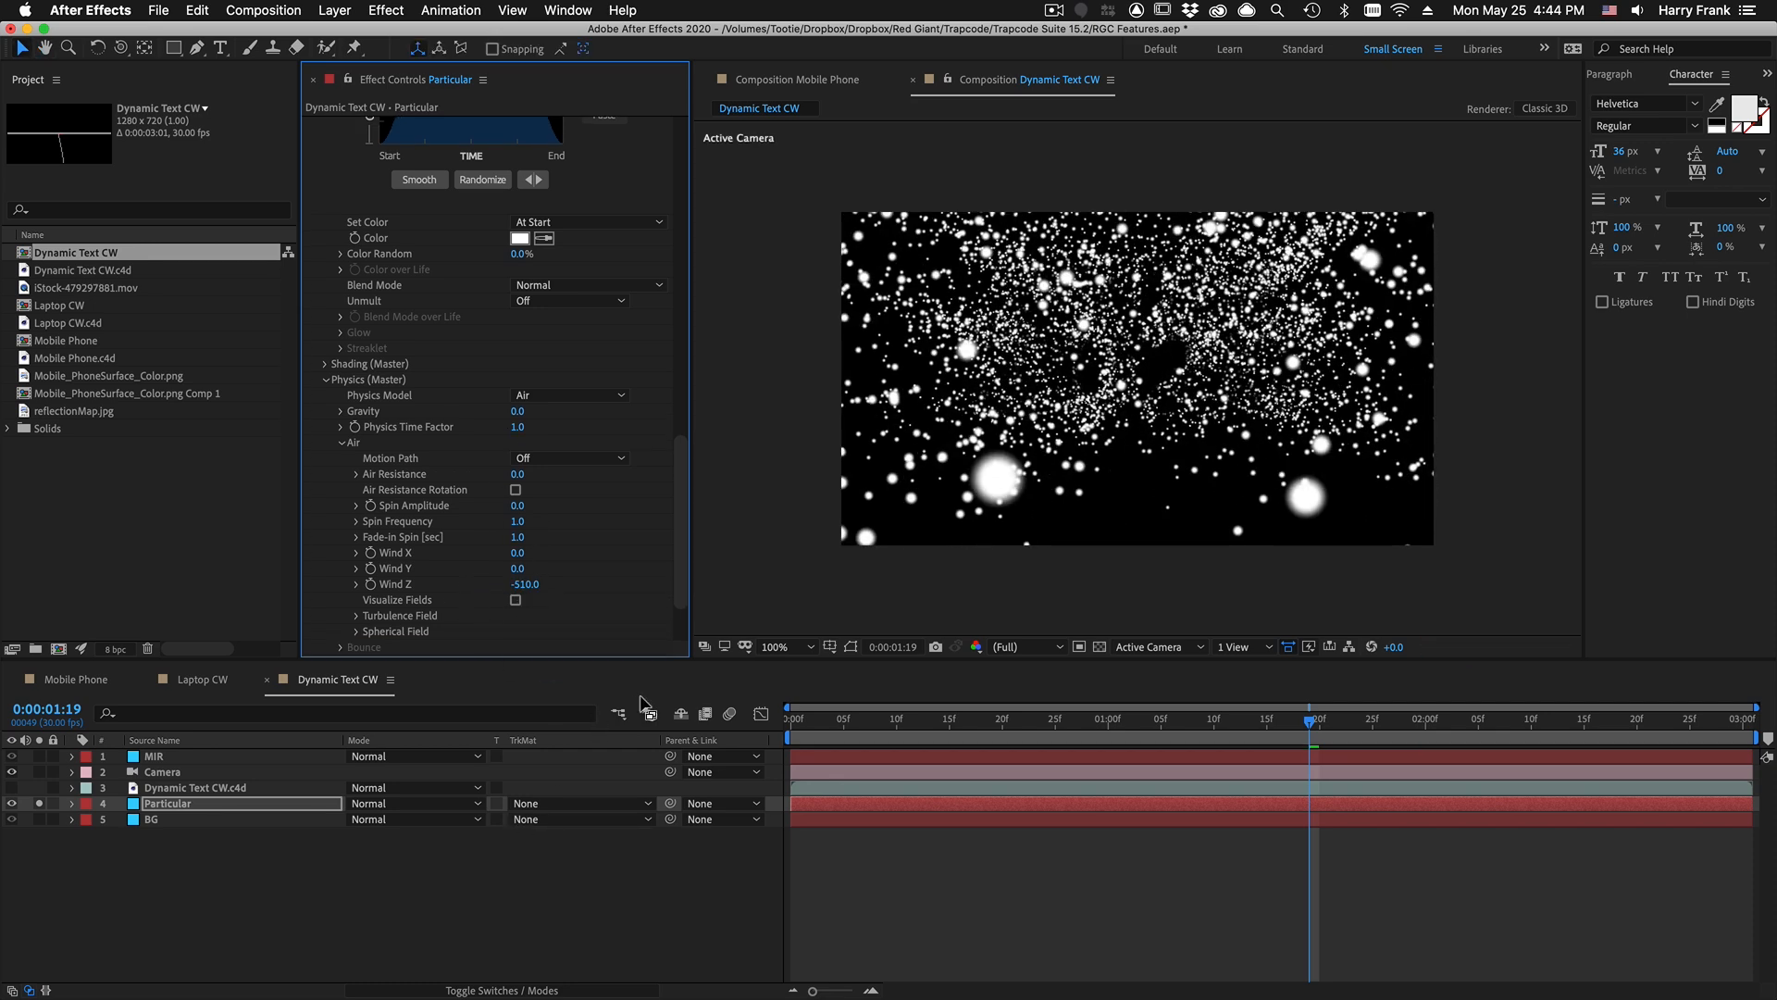
Step: Enable motion blur for the composition and the Particular layer, and unsolo that layer
{"action": "left_click", "coordinate": [728, 716]}
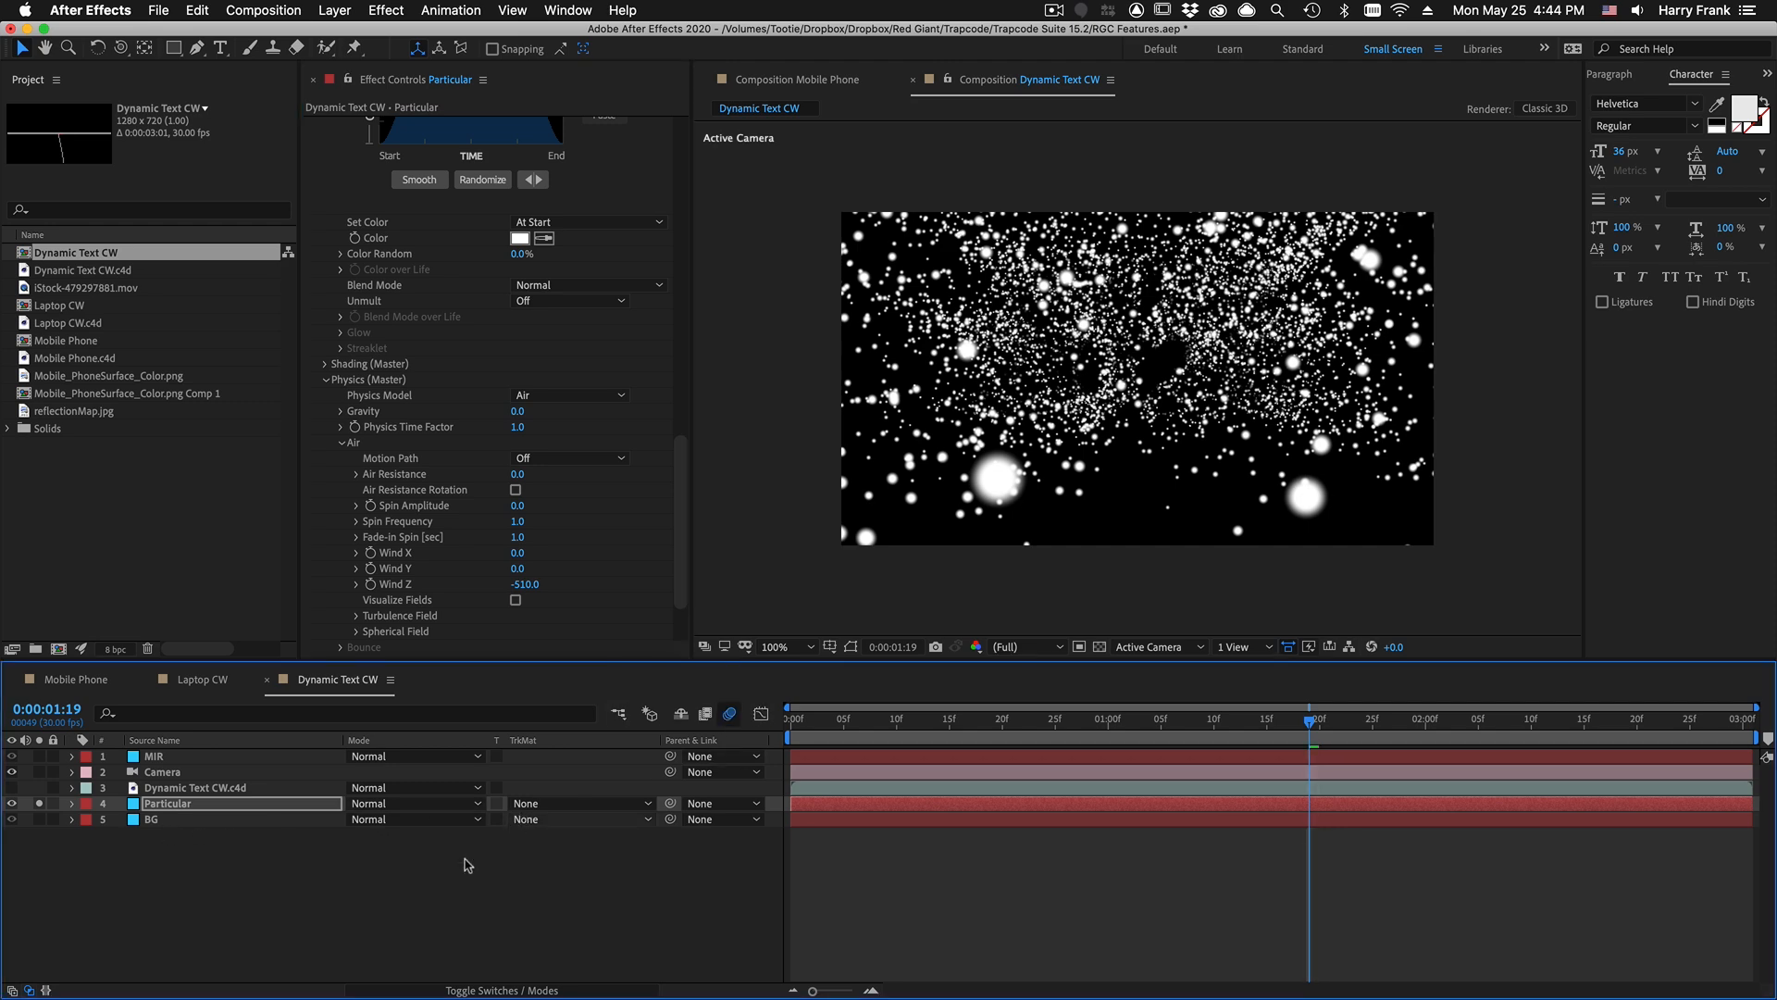
{"action": "left_click", "coordinate": [493, 992]}
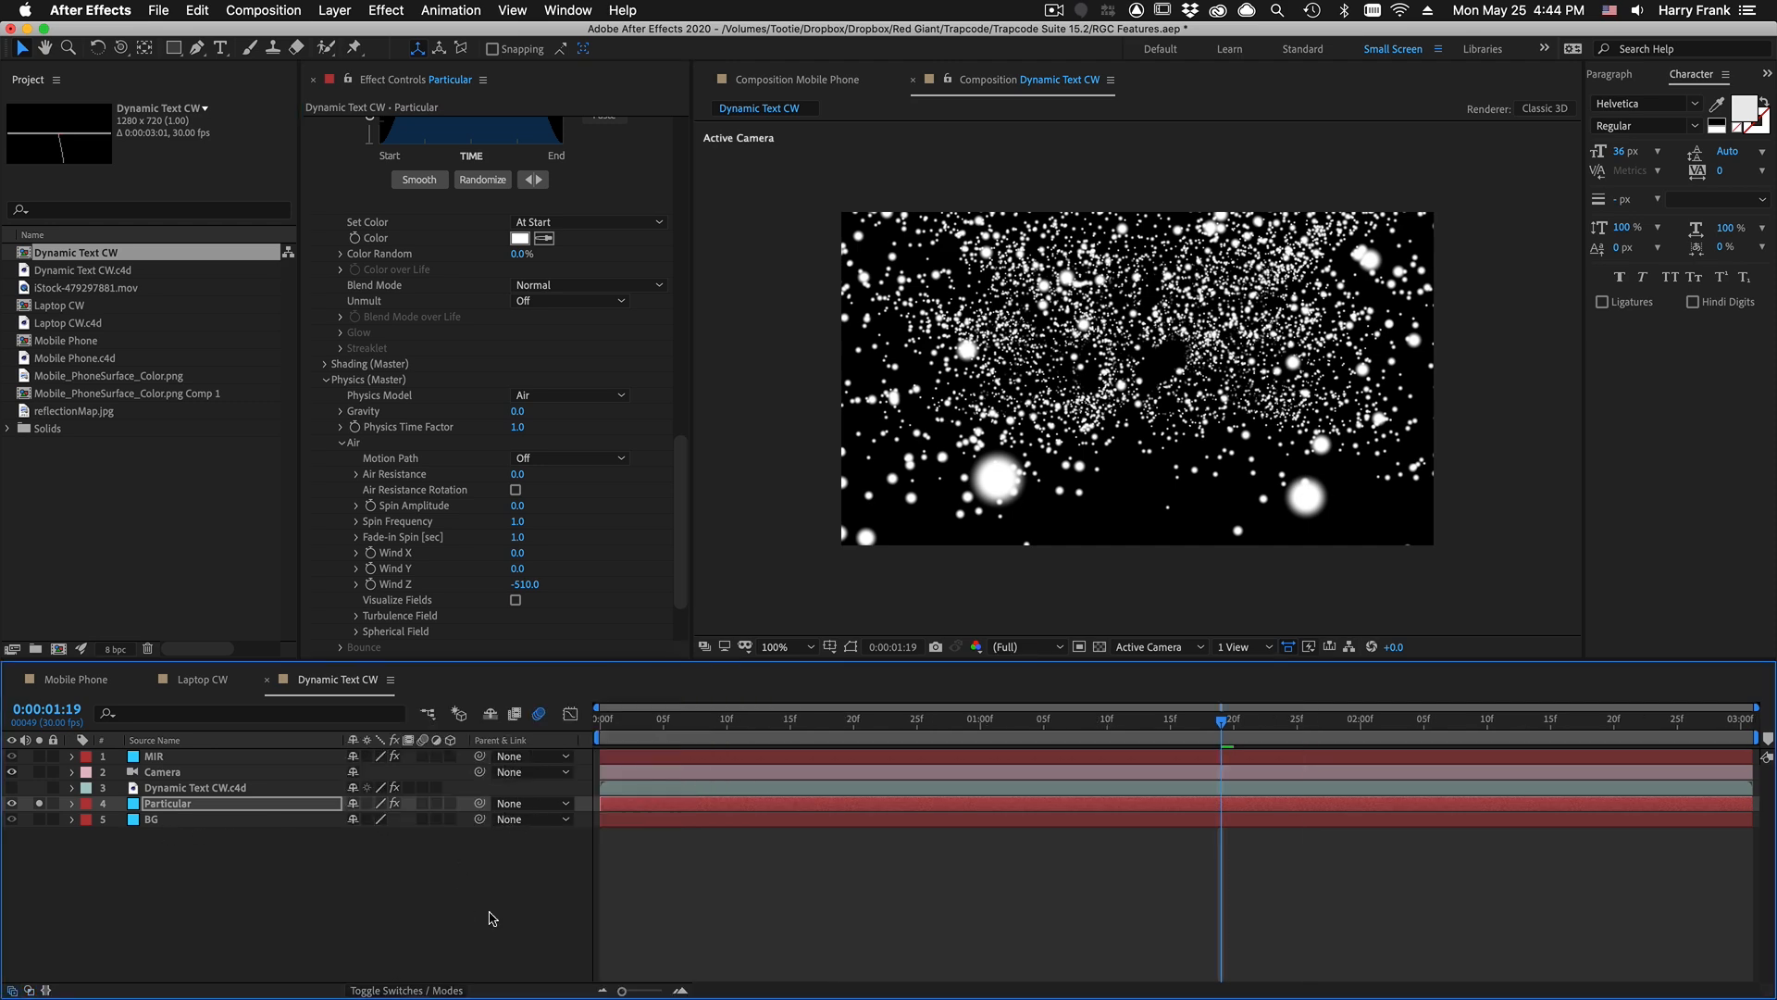
{"action": "left_click", "coordinate": [423, 803]}
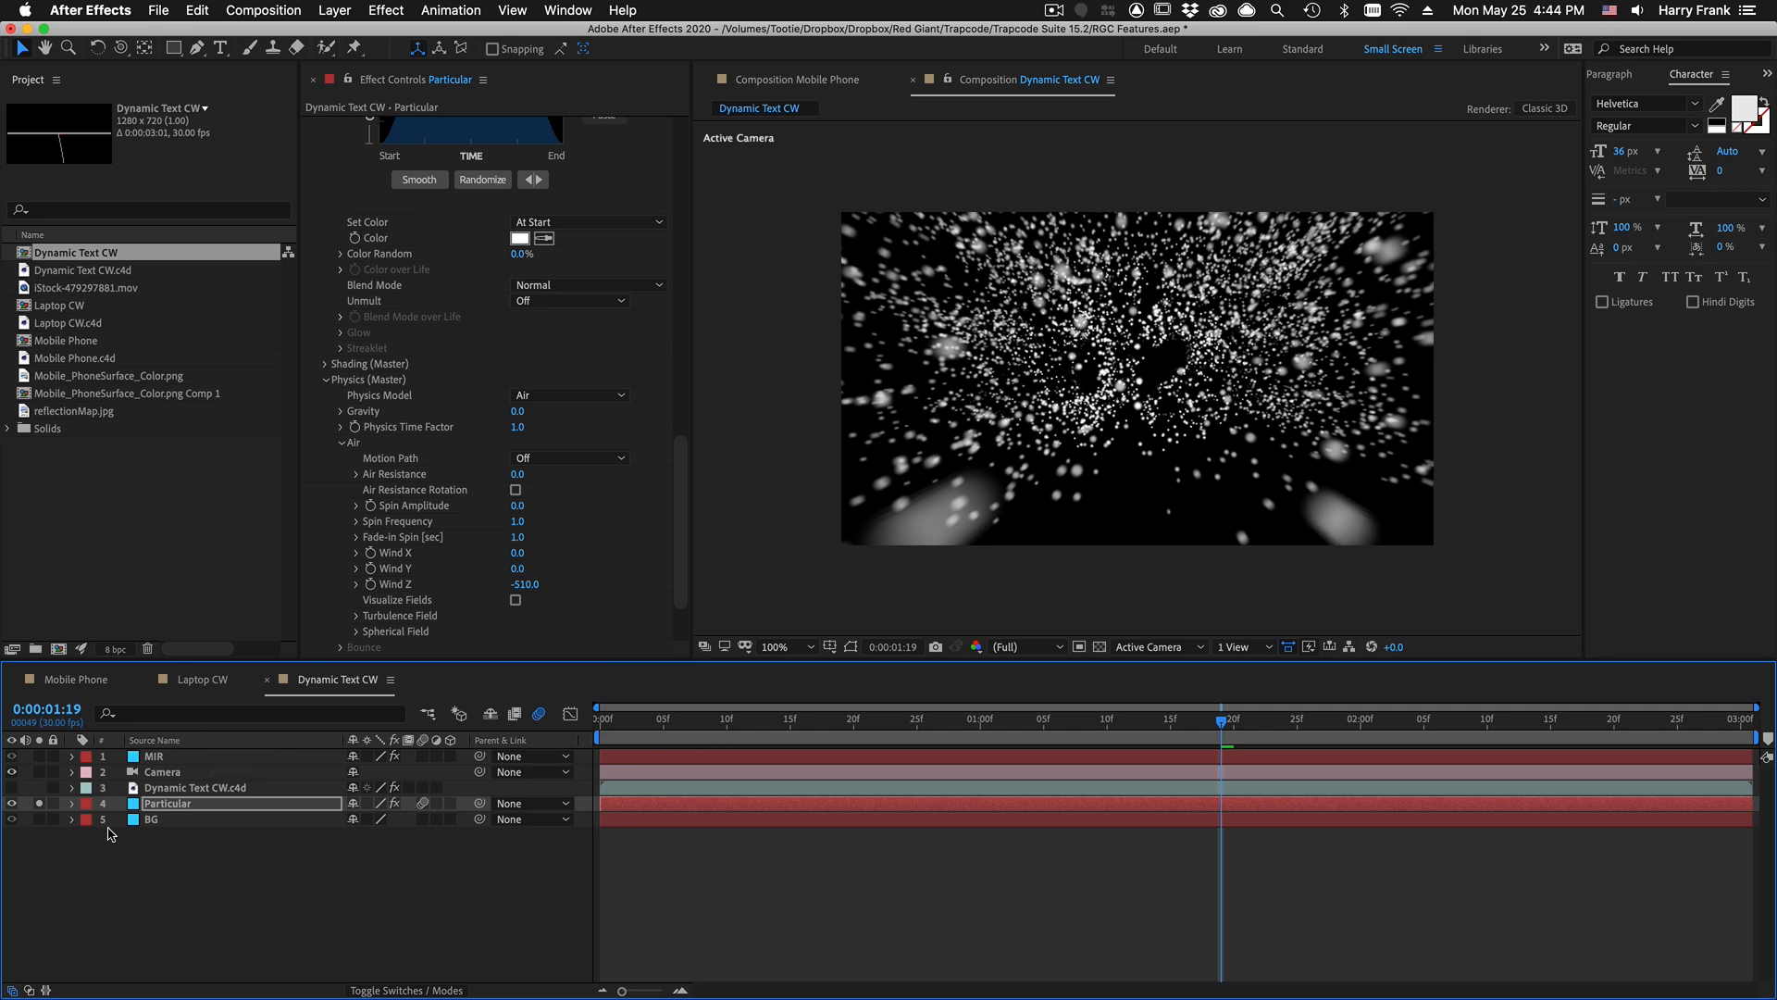
{"action": "left_click", "coordinate": [39, 804]}
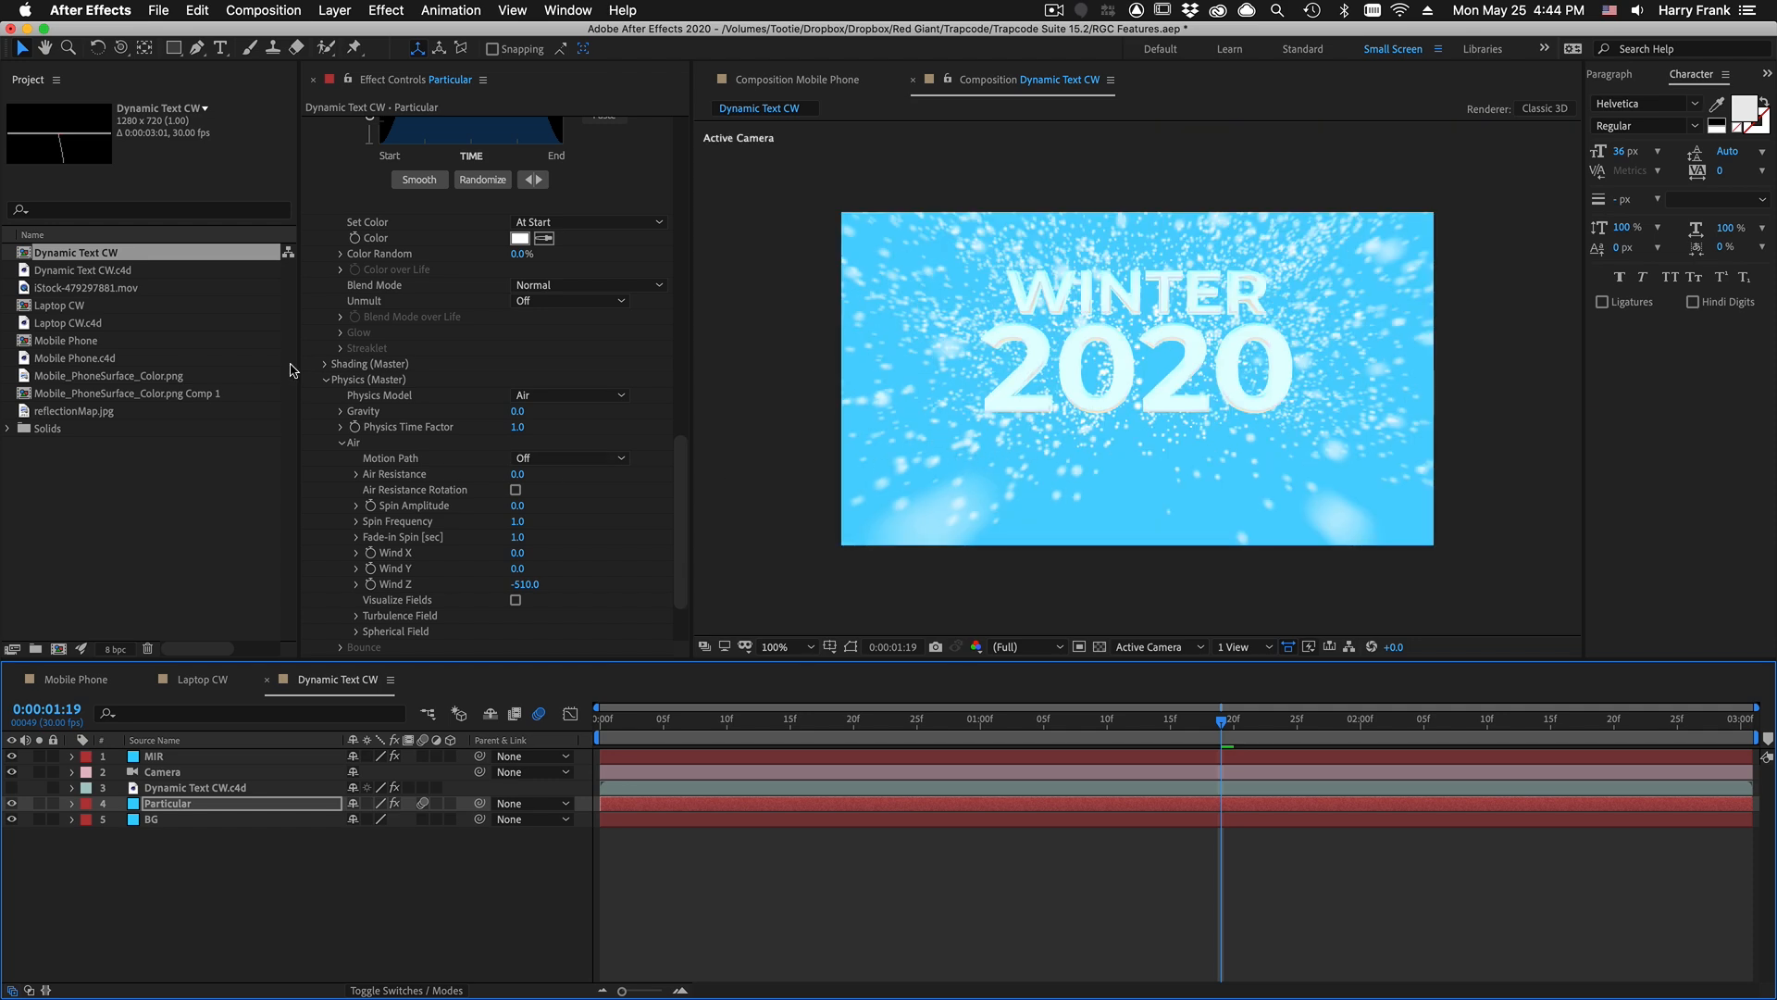
{"action": "left_click", "coordinate": [325, 380]}
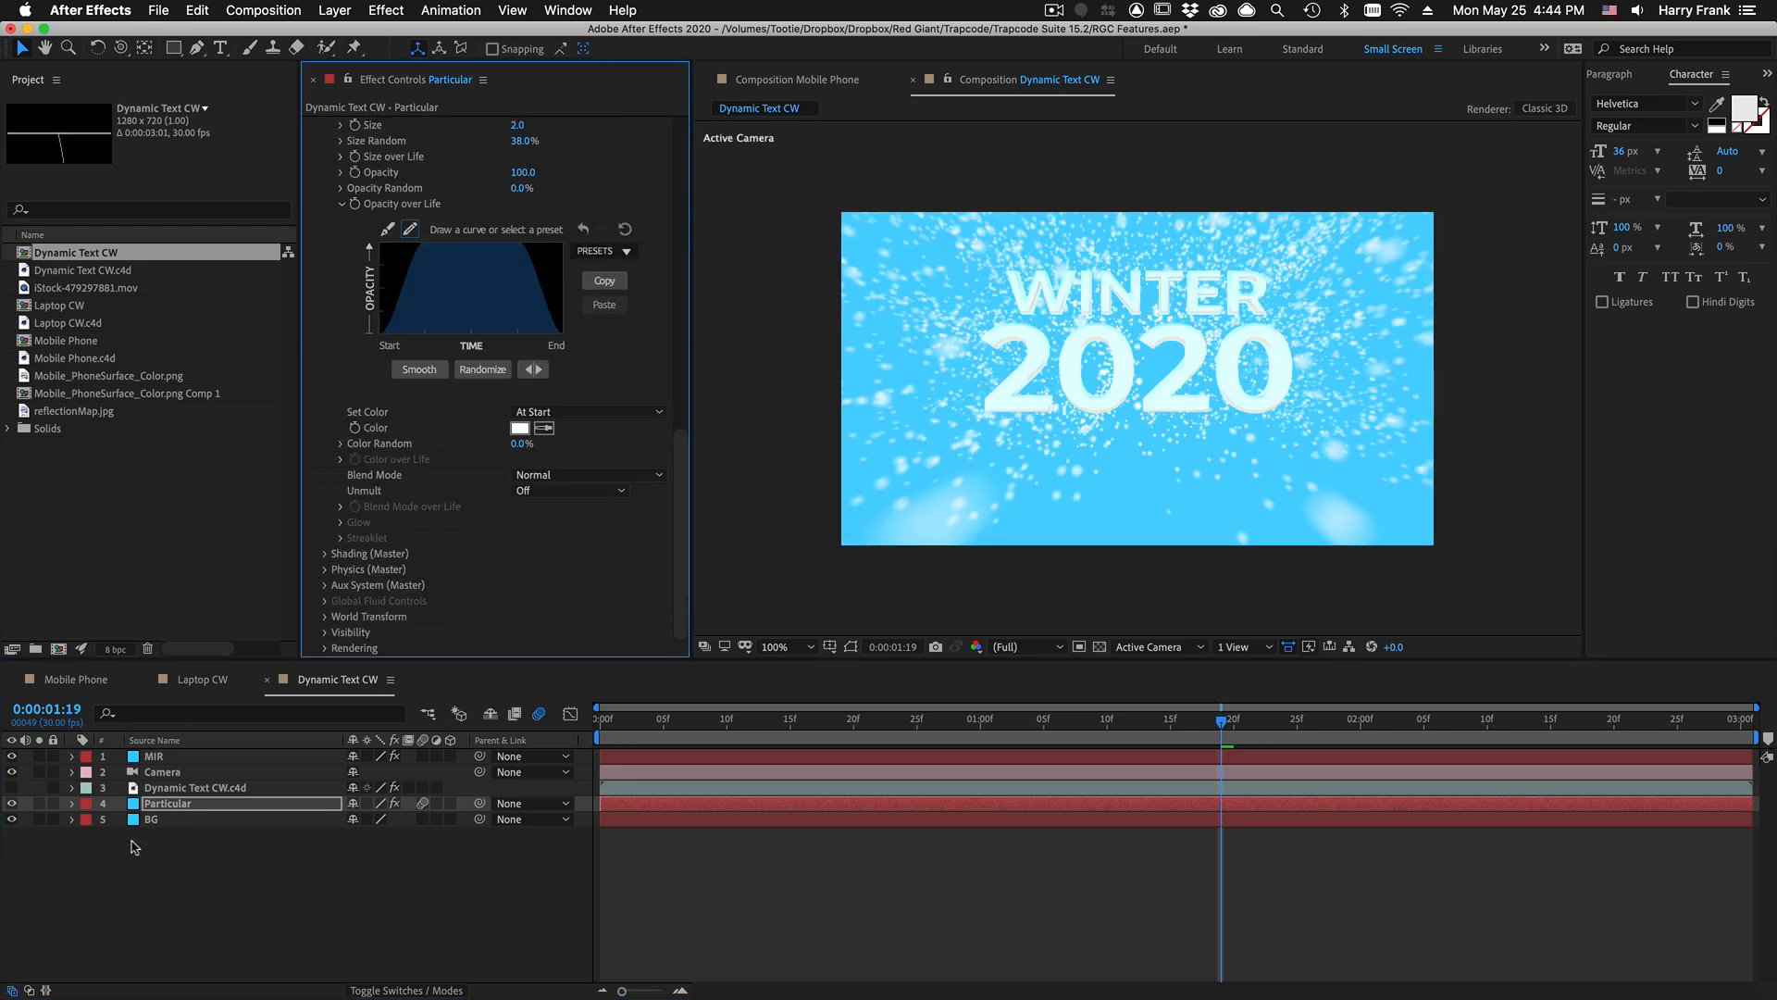
Step: Apply the Gradient Ramp effect to the BG layer
{"action": "left_click", "coordinate": [169, 820]}
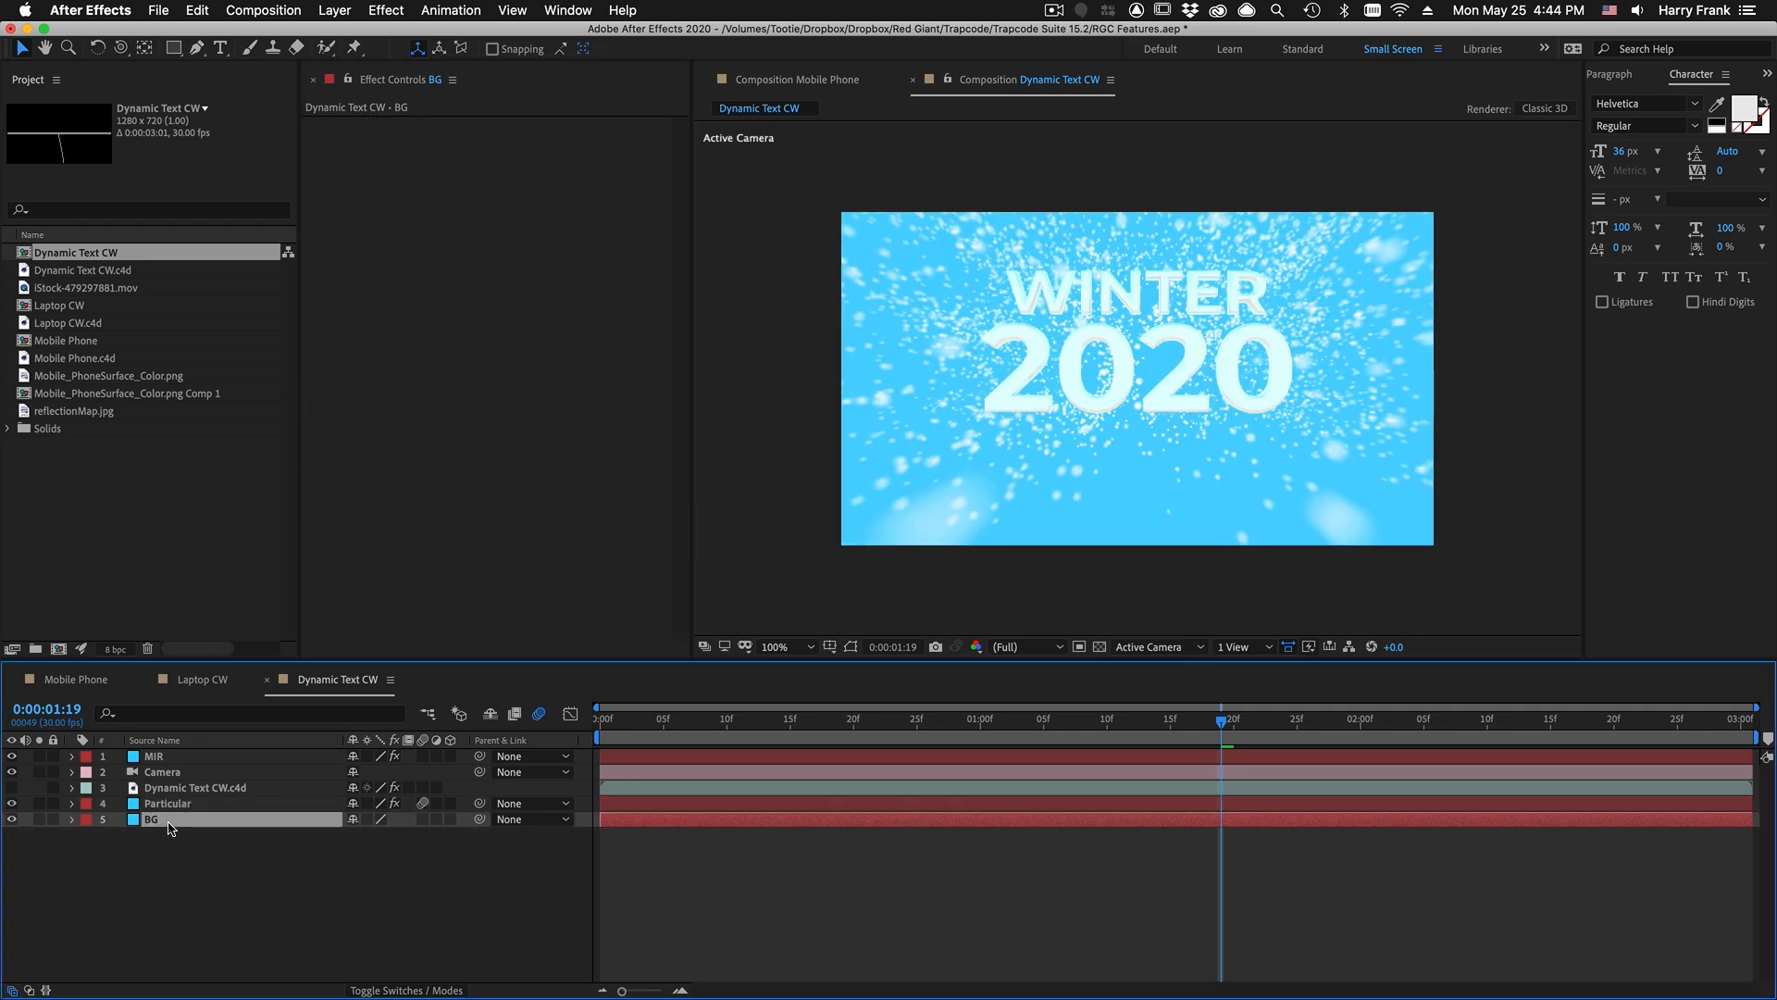
{"action": "left_click", "coordinate": [326, 7]}
{"action": "mouse_move", "coordinate": [386, 10]}
{"action": "mouse_move", "coordinate": [407, 272]}
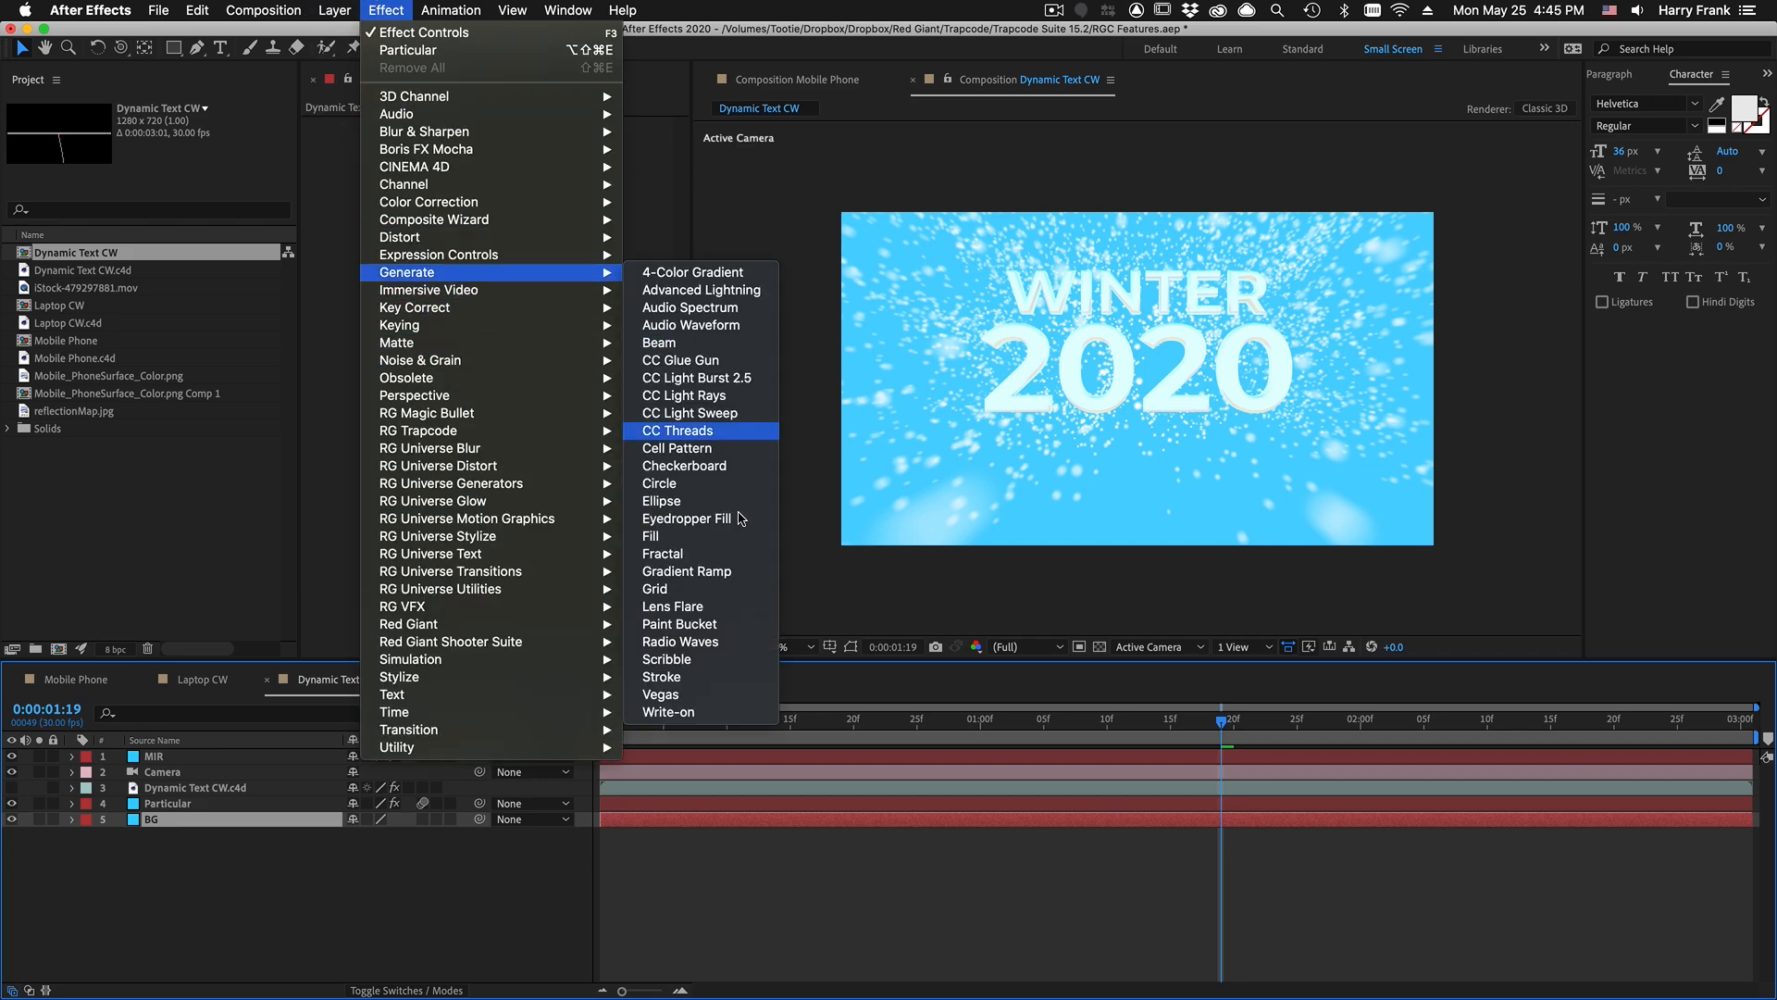
{"action": "left_click", "coordinate": [697, 572]}
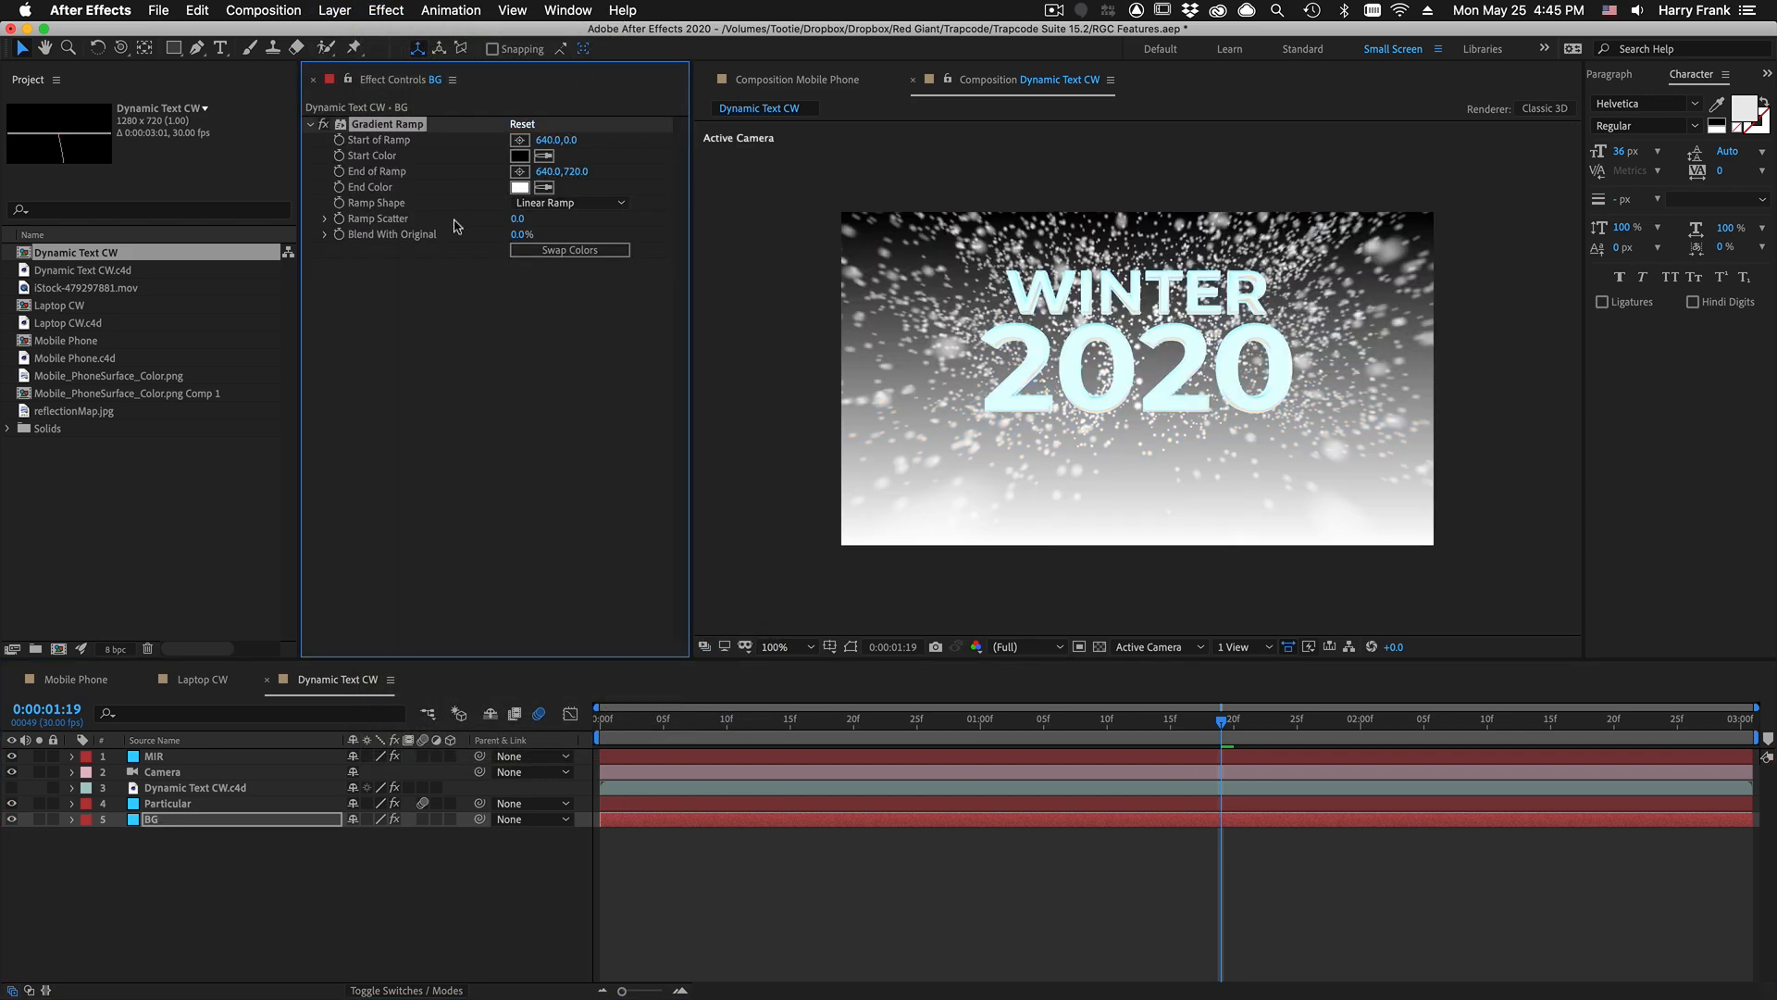
Step: Swap the Gradient Ramp's start and end colors and set its shape to Radial Ramp
{"action": "left_click", "coordinate": [575, 251]}
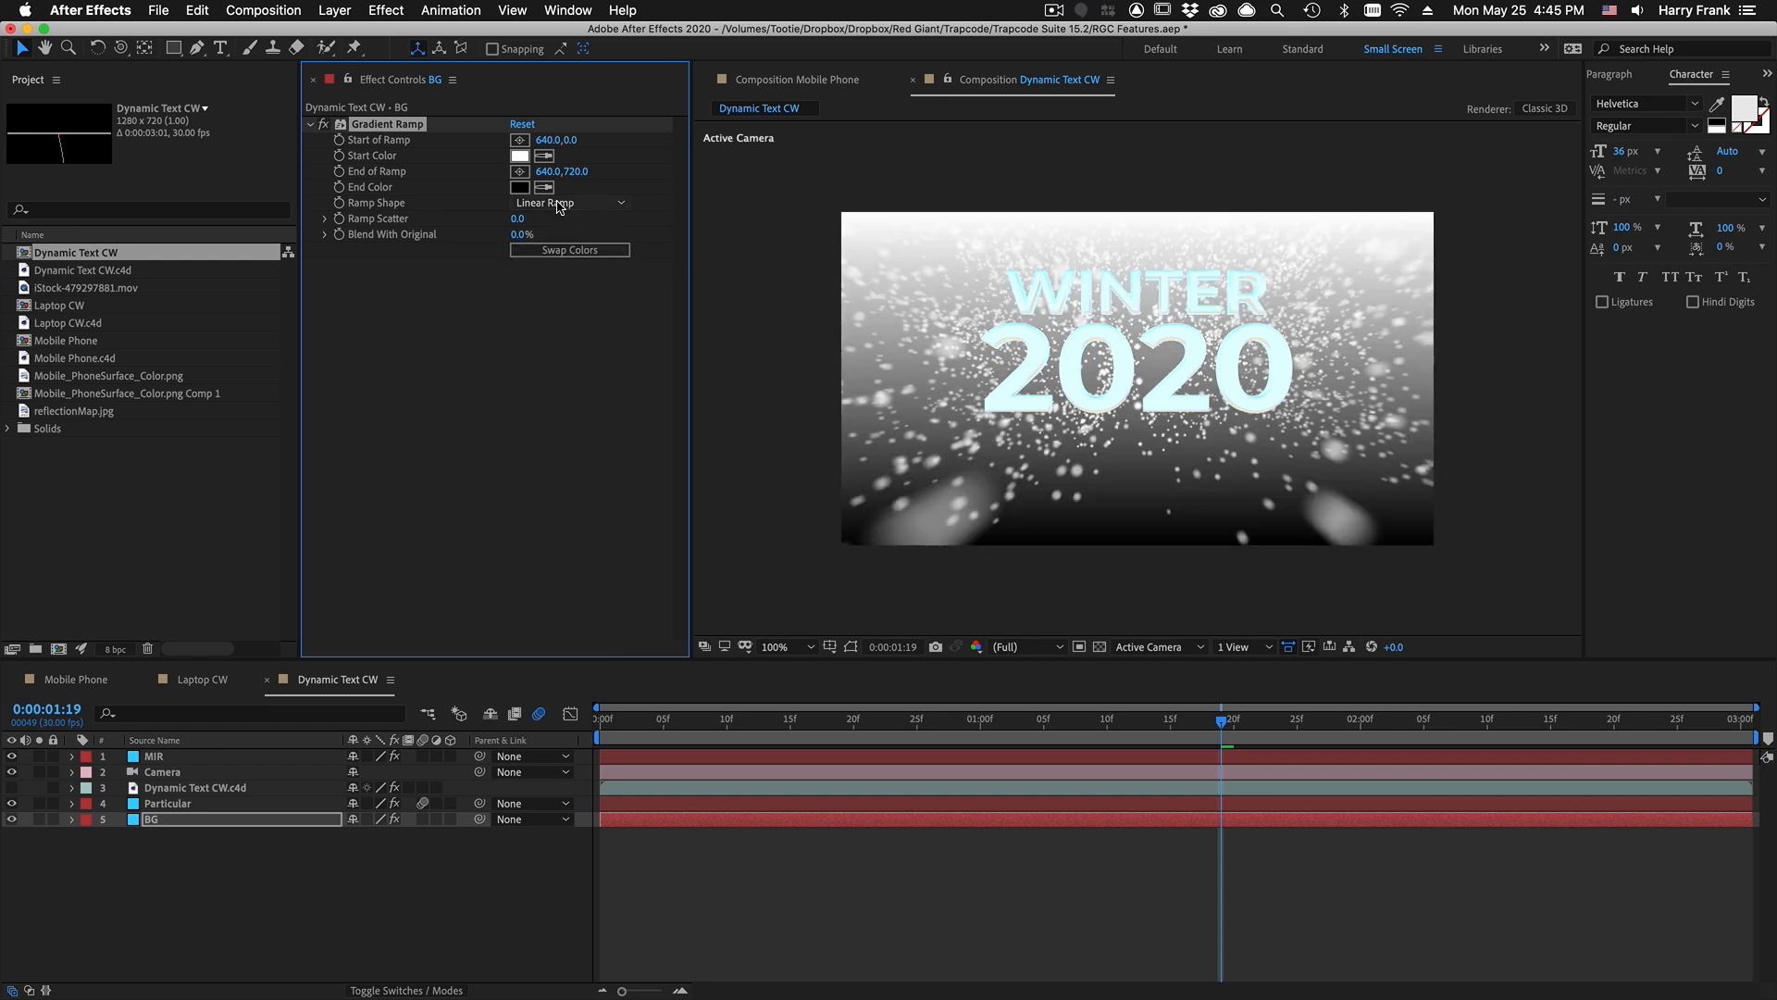
{"action": "left_click", "coordinate": [581, 202]}
{"action": "left_click", "coordinate": [580, 241]}
Step: Set the background gradient's end color to a medium-dark blue and its start color to a pale teal
{"action": "left_click", "coordinate": [520, 187]}
{"action": "left_click", "coordinate": [978, 547]}
{"action": "mouse_move", "coordinate": [919, 604]}
{"action": "left_mouse_down"}
{"action": "mouse_move", "coordinate": [936, 646]}
{"action": "mouse_move", "coordinate": [931, 548]}
{"action": "mouse_move", "coordinate": [913, 541]}
{"action": "left_mouse_up"}
{"action": "key", "text": "Return"}
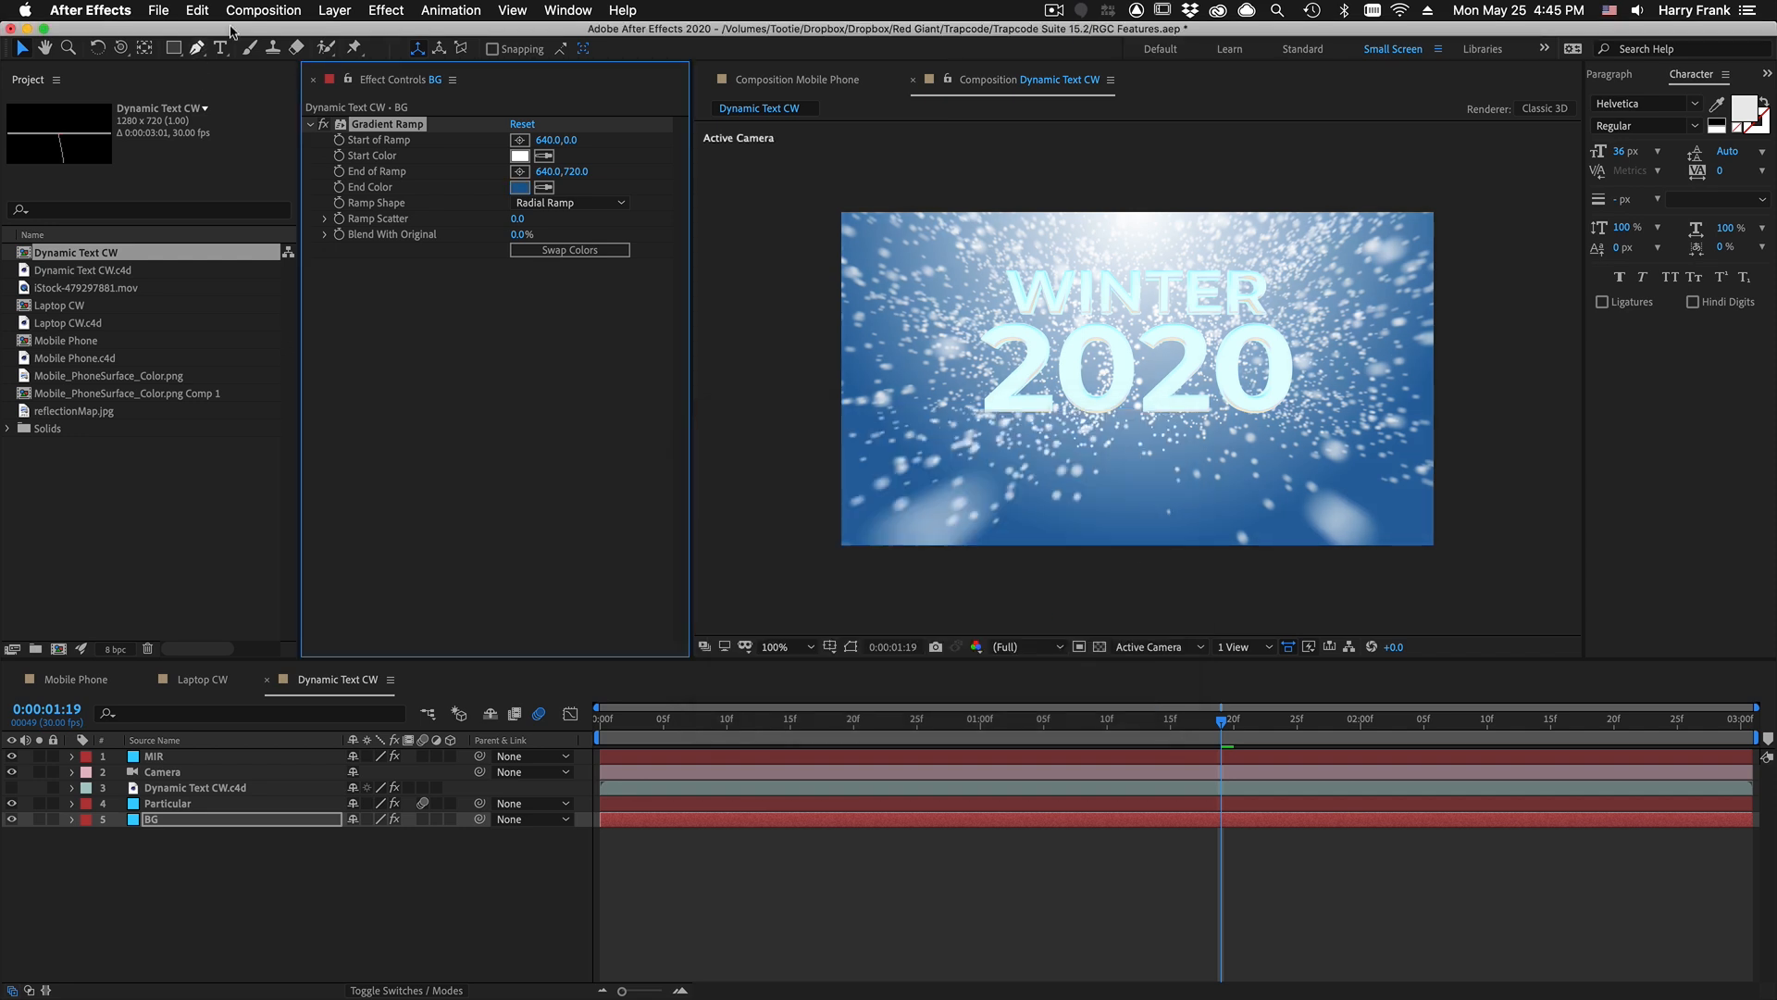
{"action": "left_click", "coordinate": [519, 156]}
{"action": "mouse_move", "coordinate": [777, 508]}
{"action": "left_mouse_down"}
{"action": "mouse_move", "coordinate": [746, 463]}
{"action": "mouse_move", "coordinate": [778, 485]}
{"action": "left_mouse_up"}
{"action": "key", "text": "Return"}
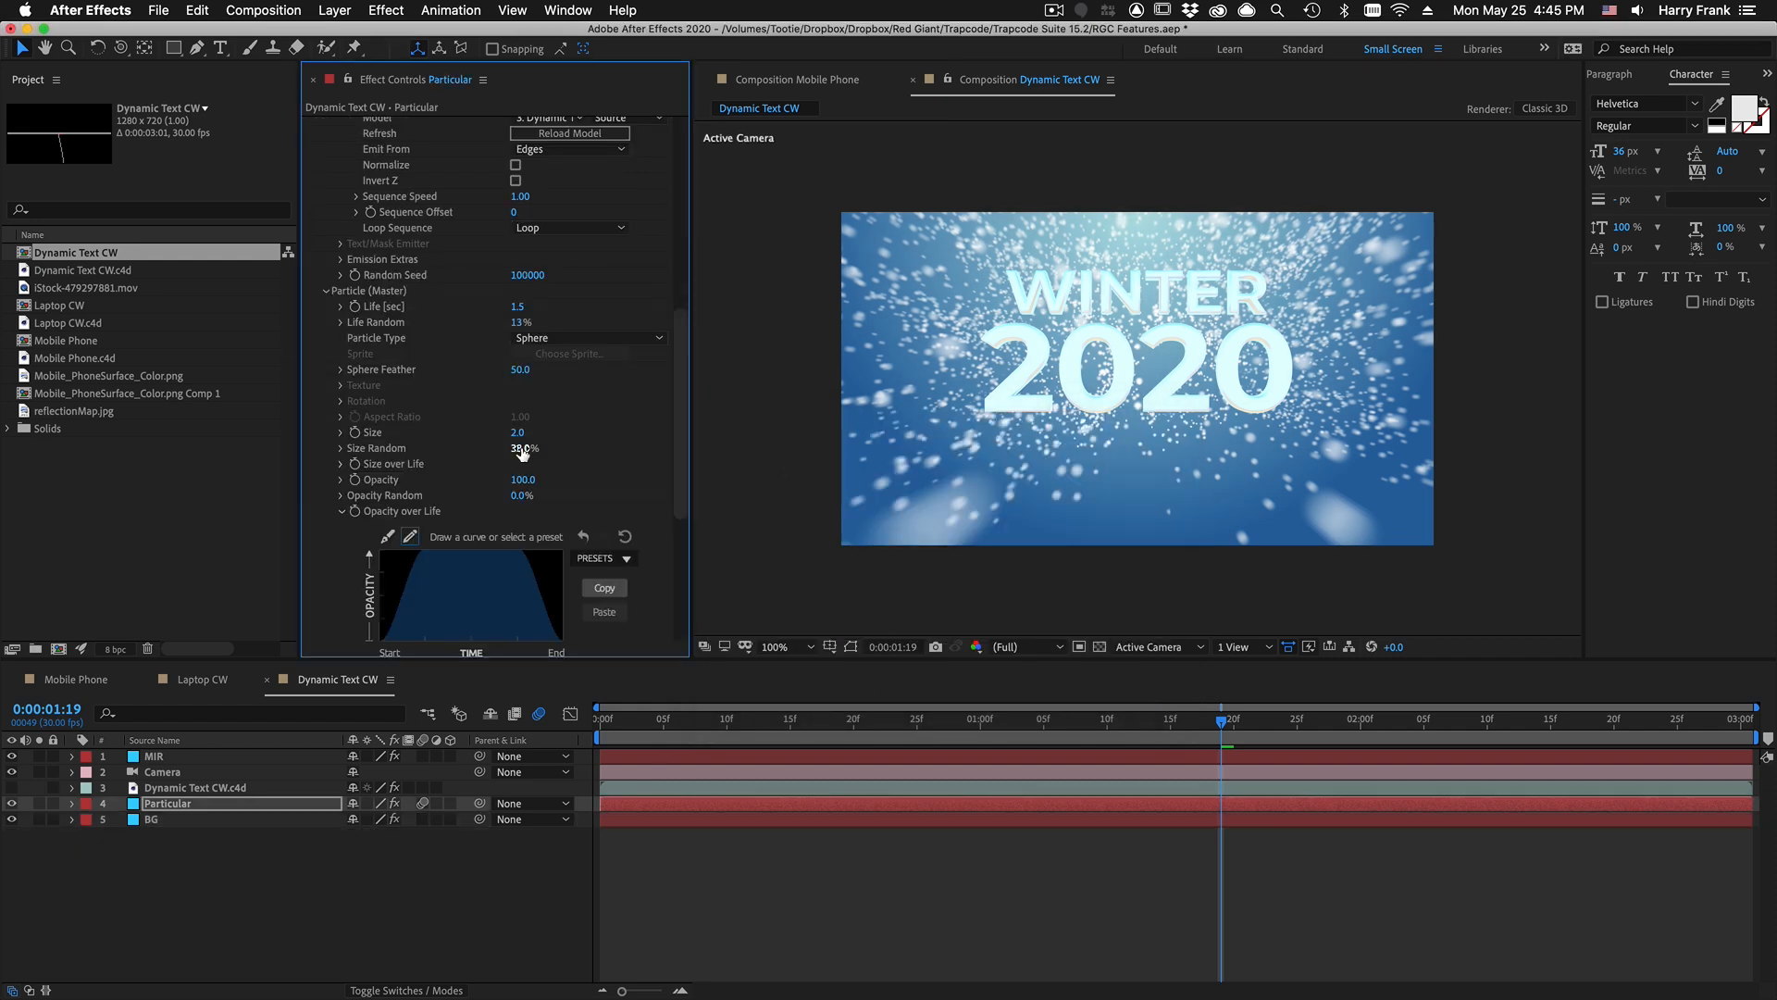
Step: Set the Particular particle size to 1 and scrub the timeline to preview the snow
{"action": "left_click", "coordinate": [518, 433]}
{"action": "type", "text": "1"}
{"action": "key", "text": "Return"}
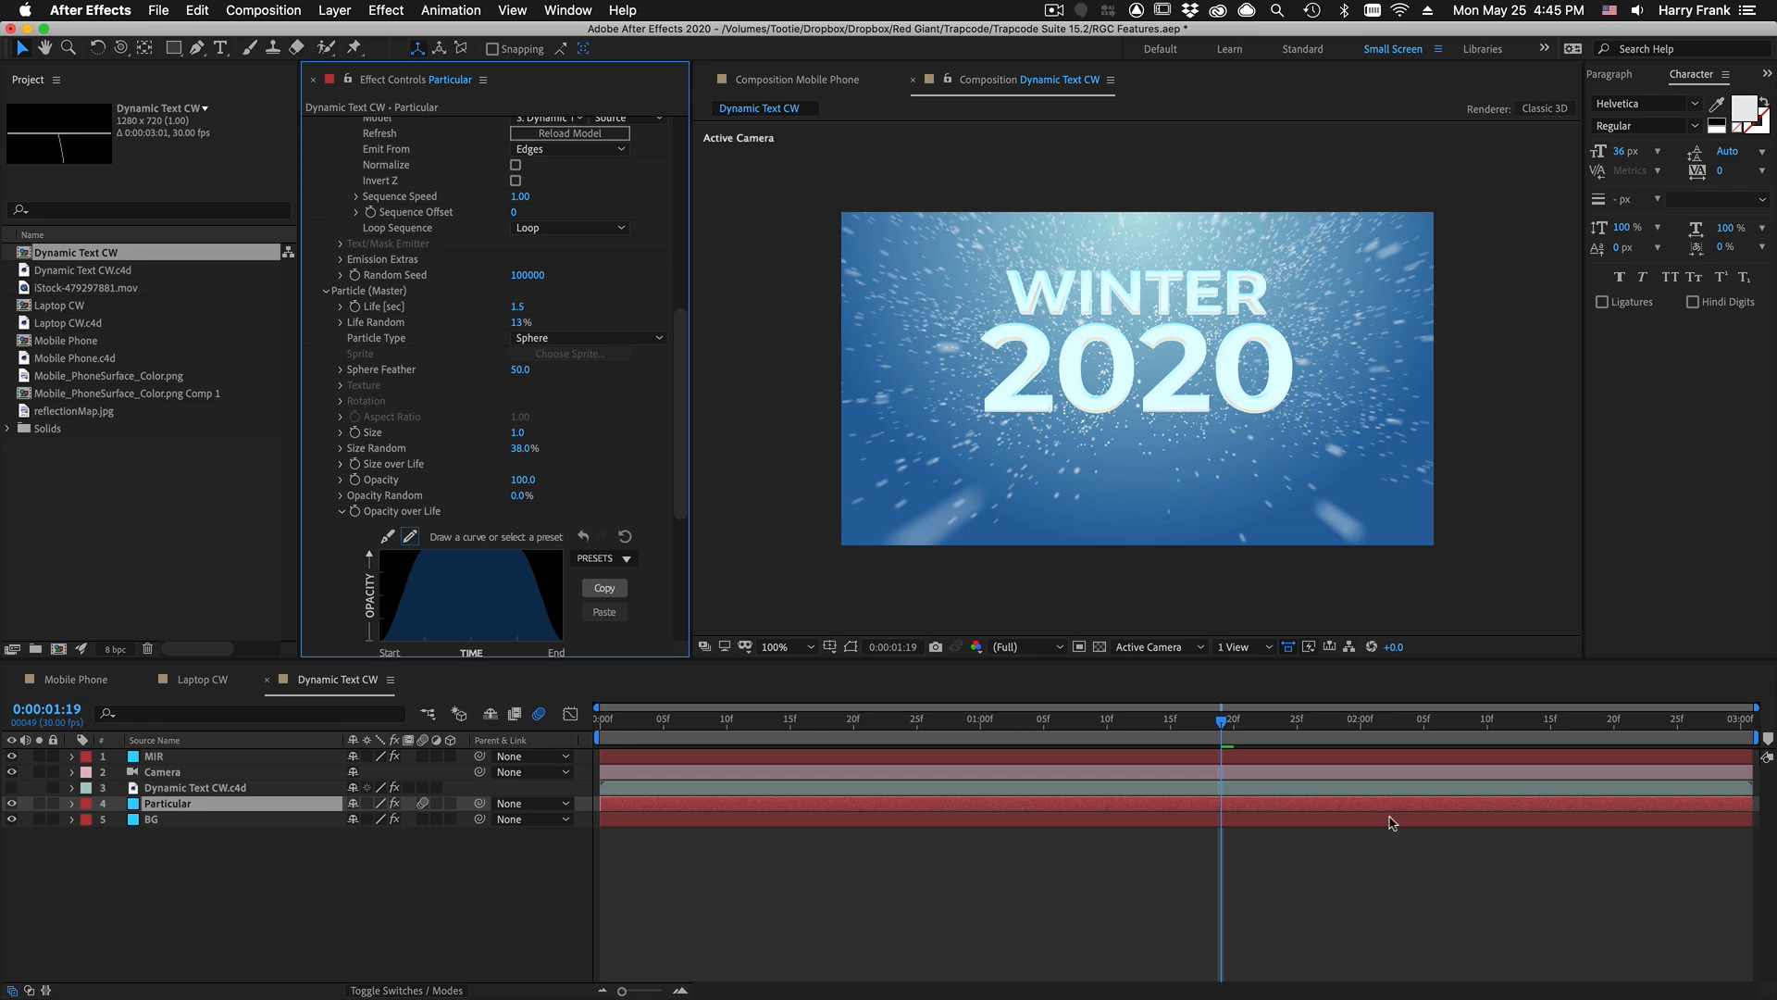
{"action": "left_click_drag", "start_coordinate": [1273, 739], "coordinate": [1321, 746]}
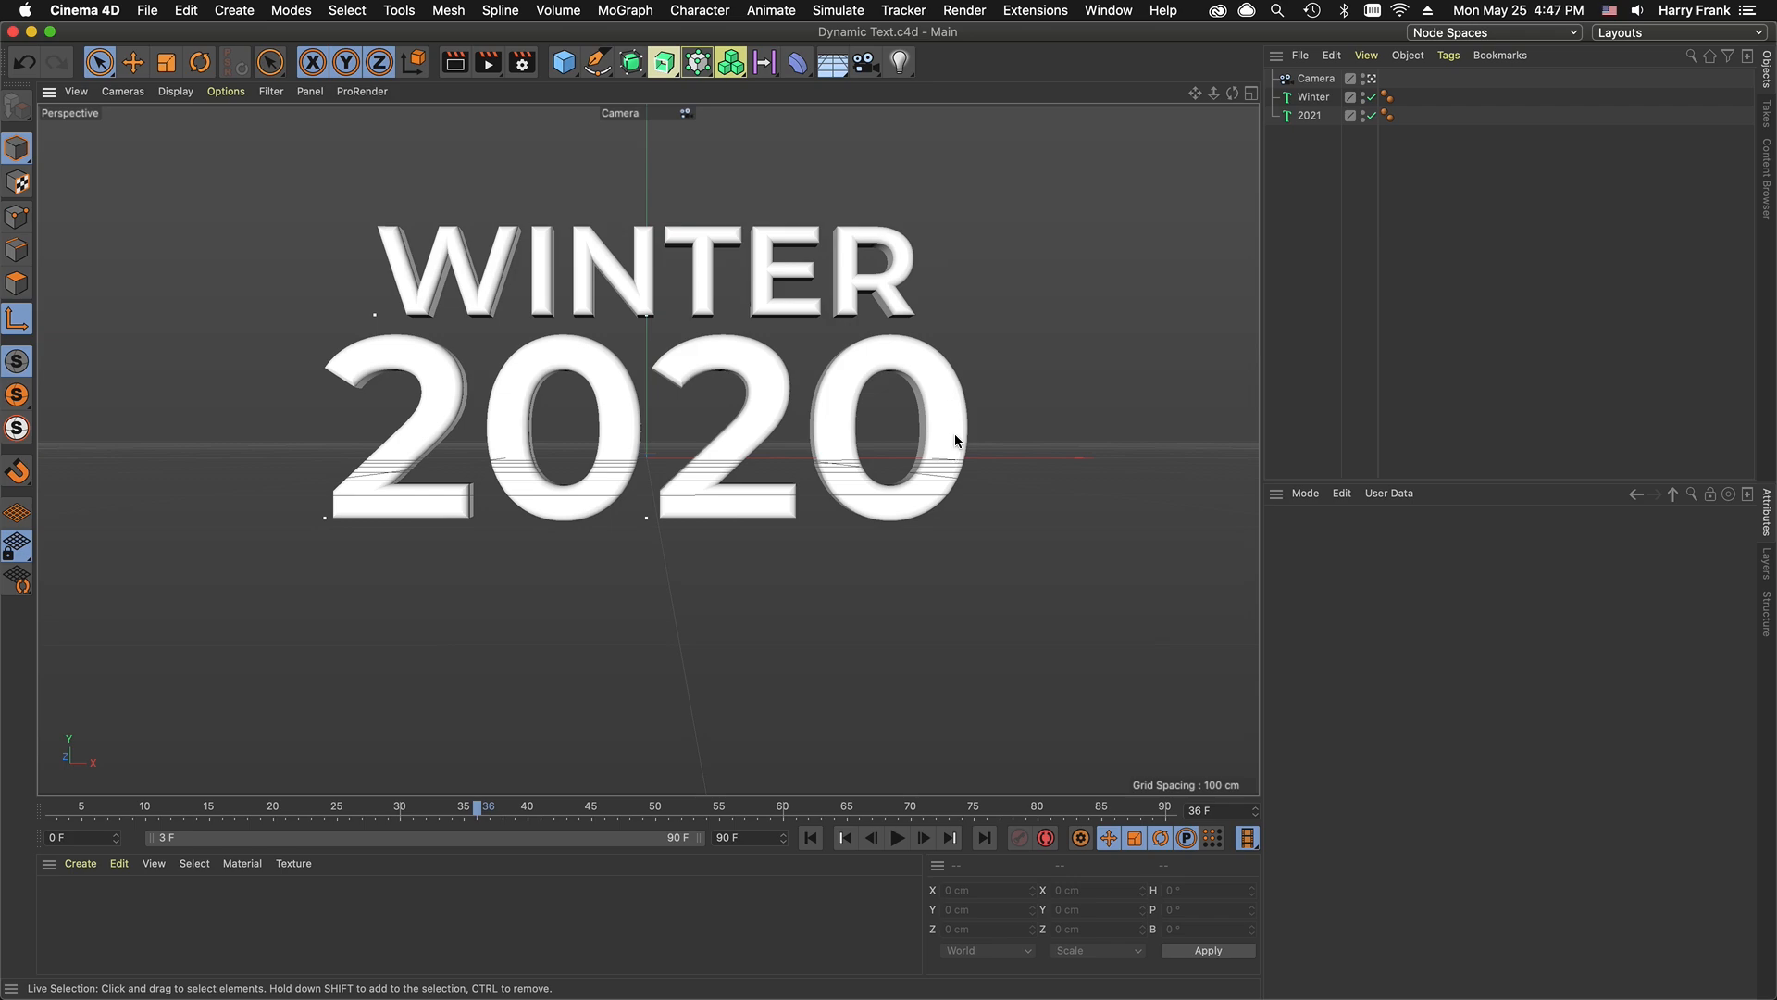
Step: Switch back to After Effects and scrub through the Dynamic Text CW animation, ending at 0:00:01:05
{"action": "key", "text": "super+Tab"}
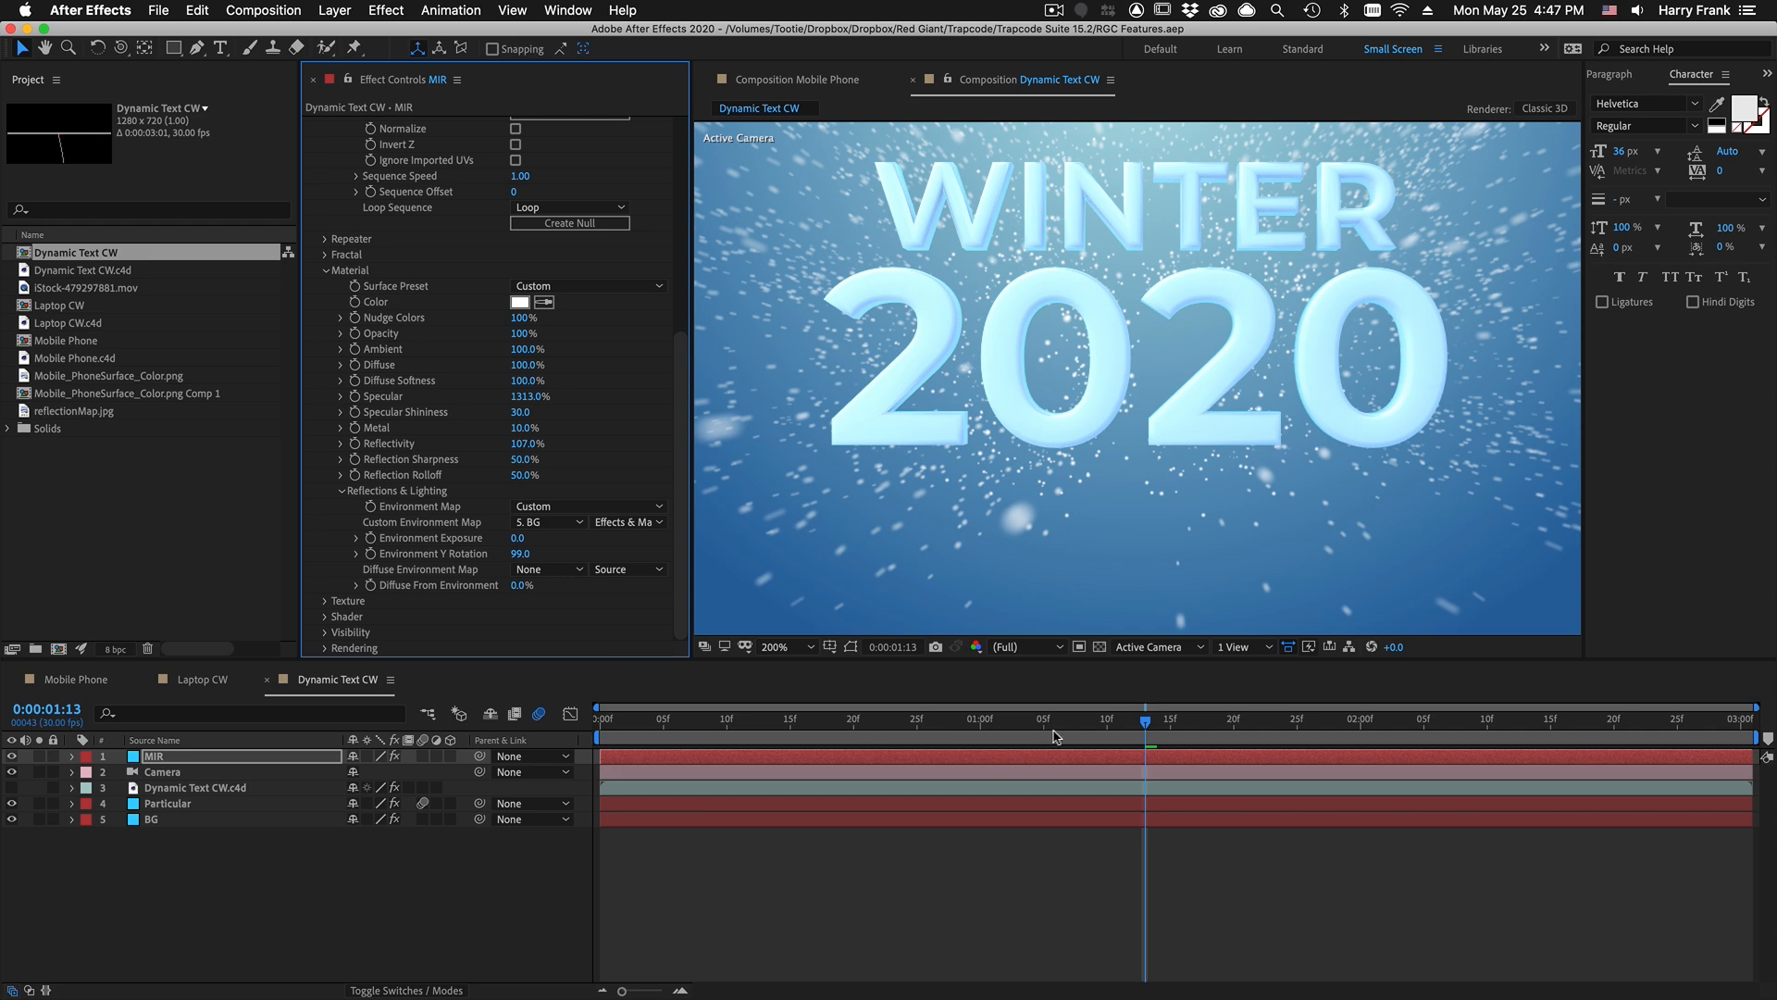
{"action": "left_click_drag", "start_coordinate": [1081, 722], "coordinate": [1213, 763]}
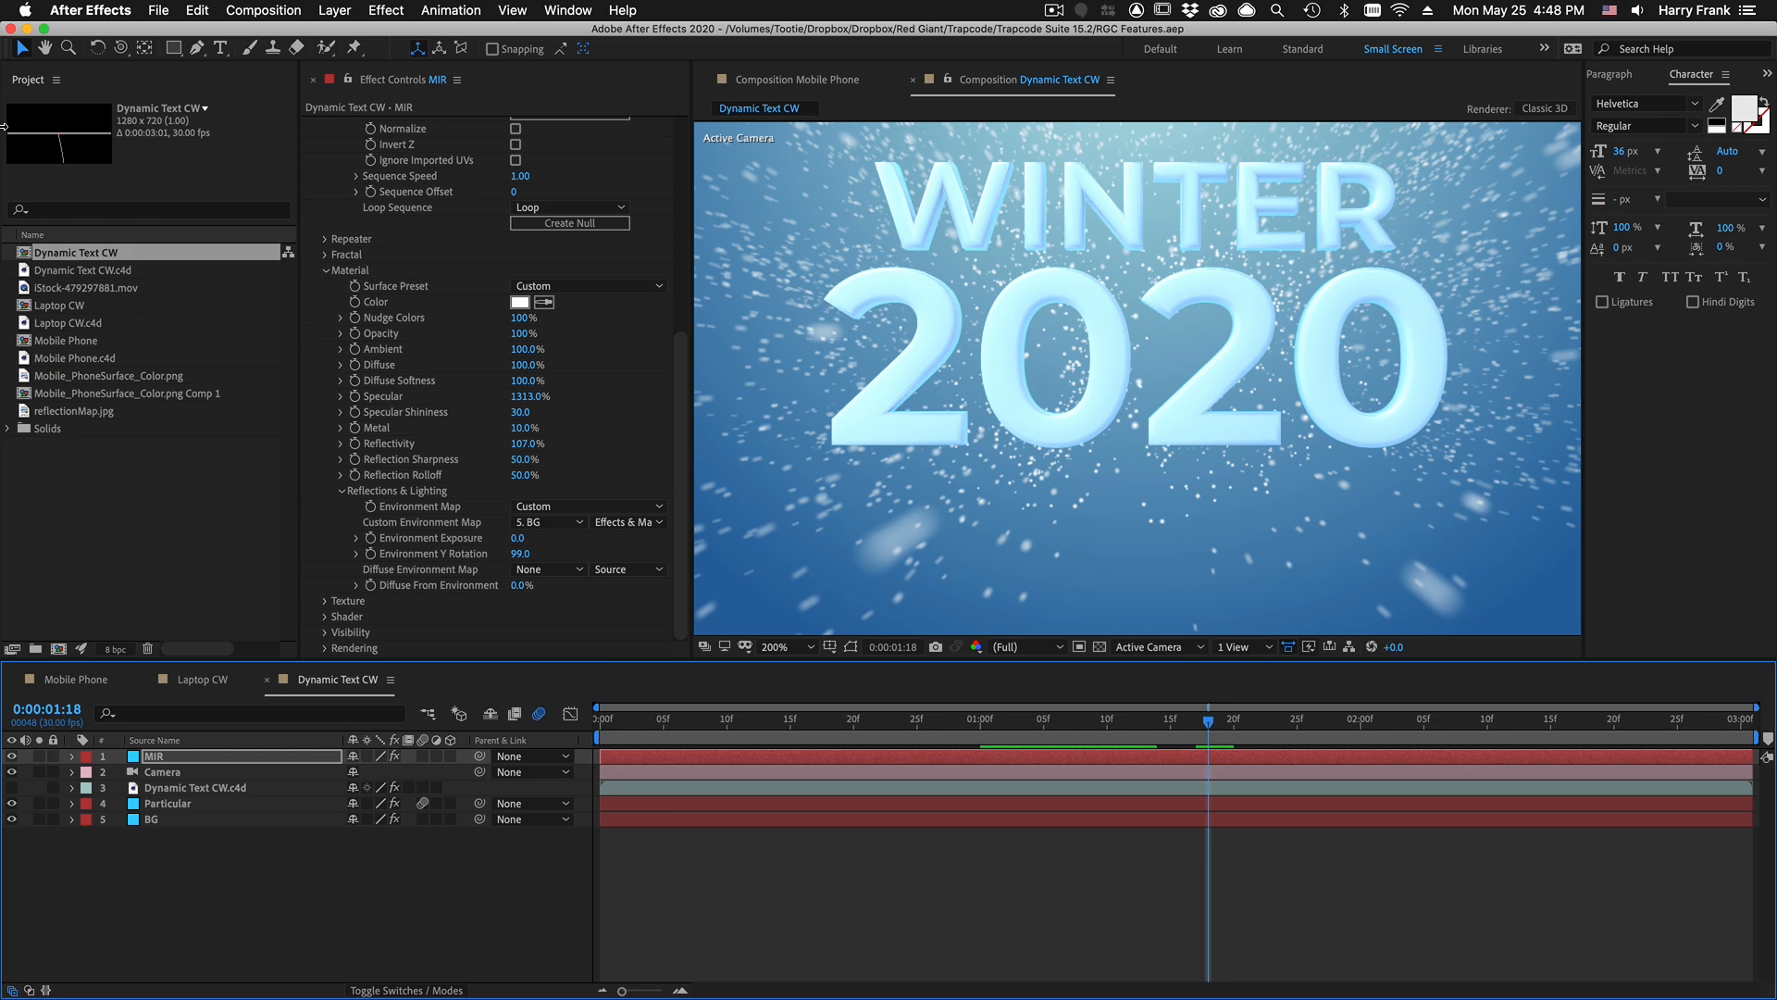
{"action": "left_click_drag", "start_coordinate": [1207, 786], "coordinate": [1140, 776]}
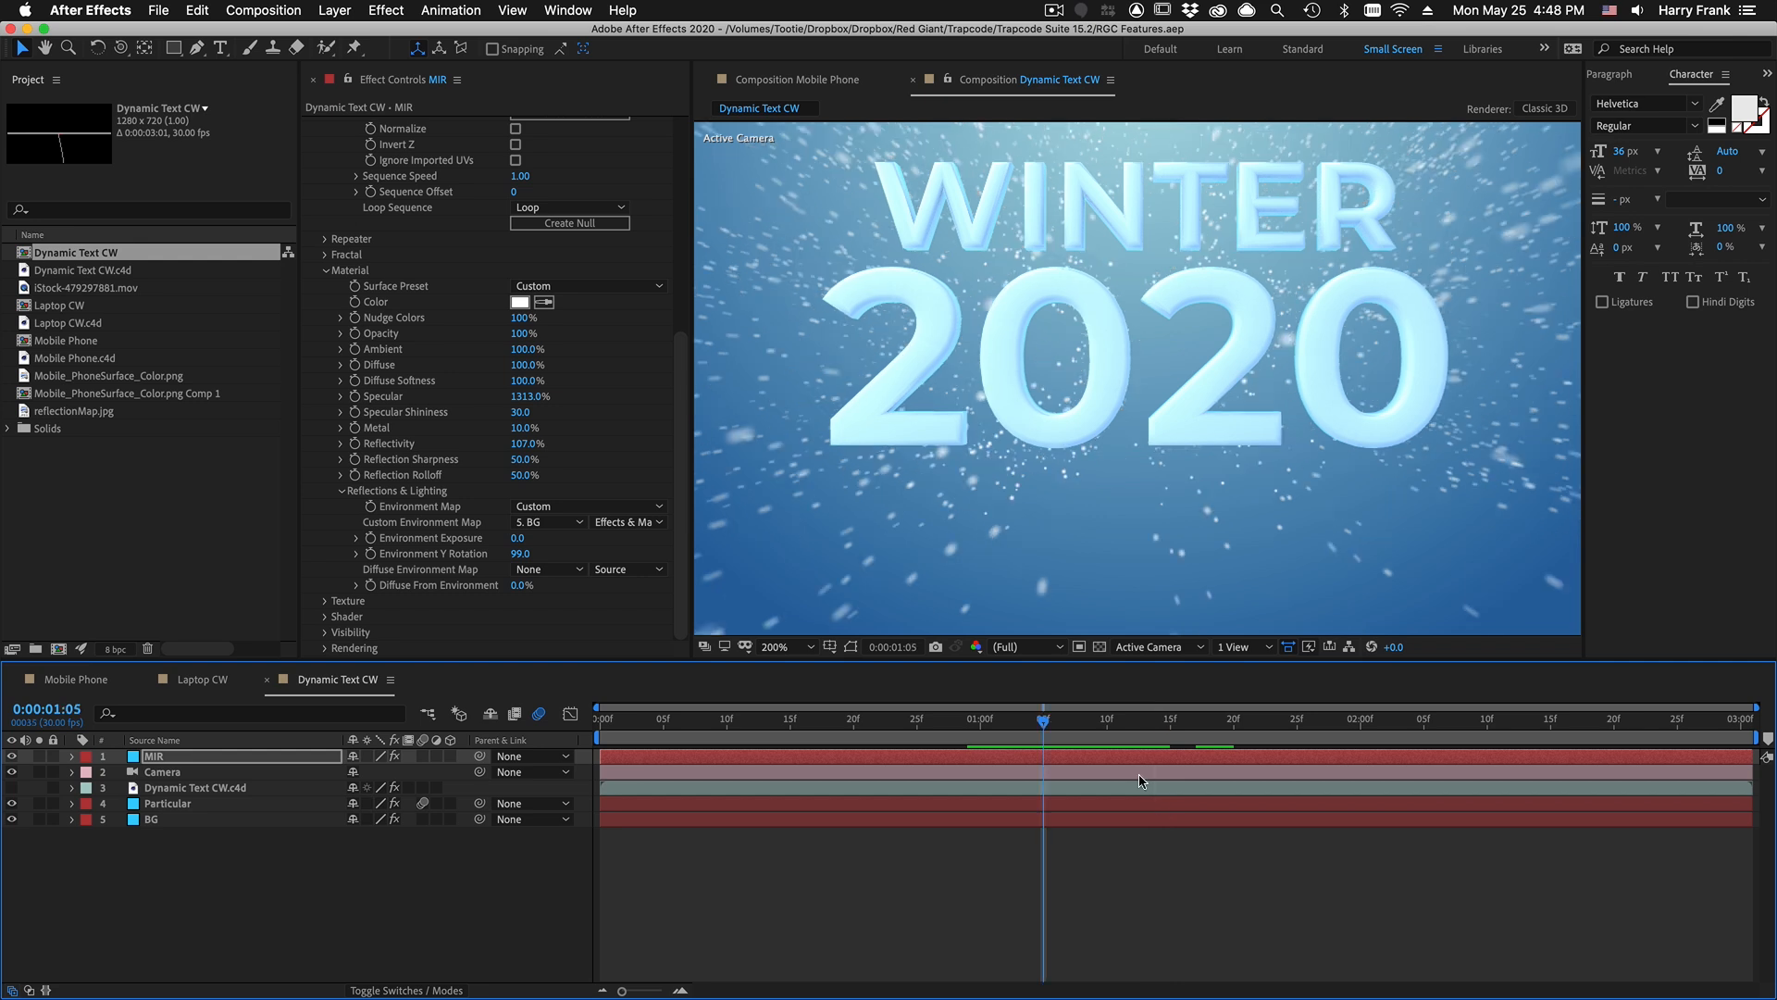